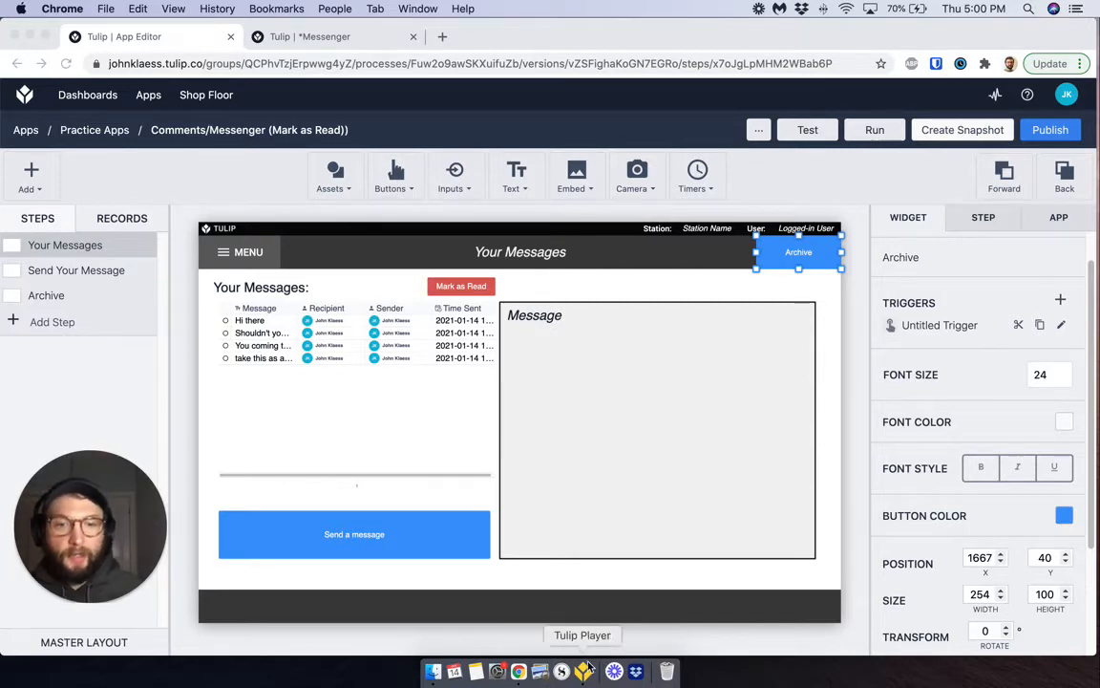
- Switch to Tulip Player and read the listed messages one by one in the Your Messages step
click(583, 672)
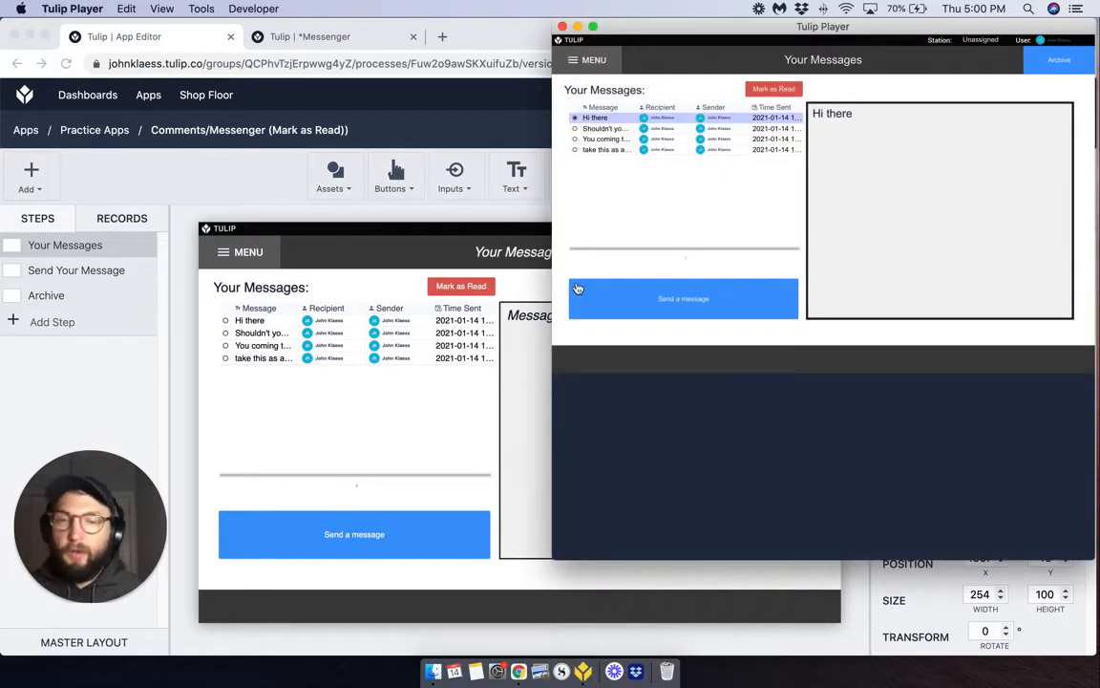
click(593, 128)
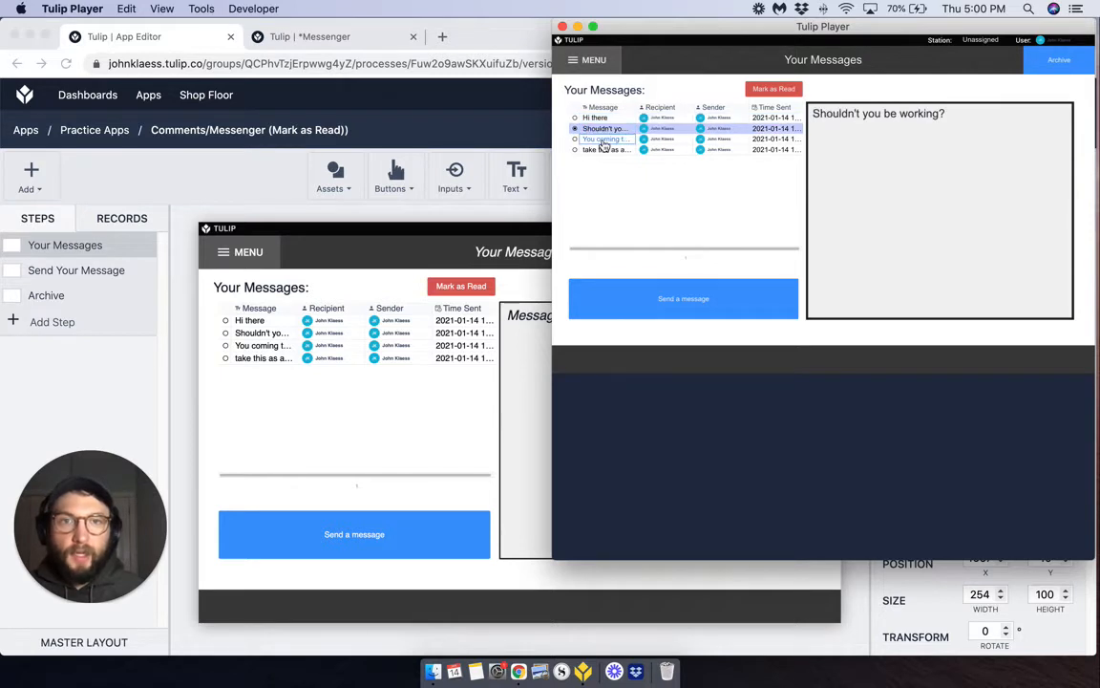
click(604, 141)
click(601, 151)
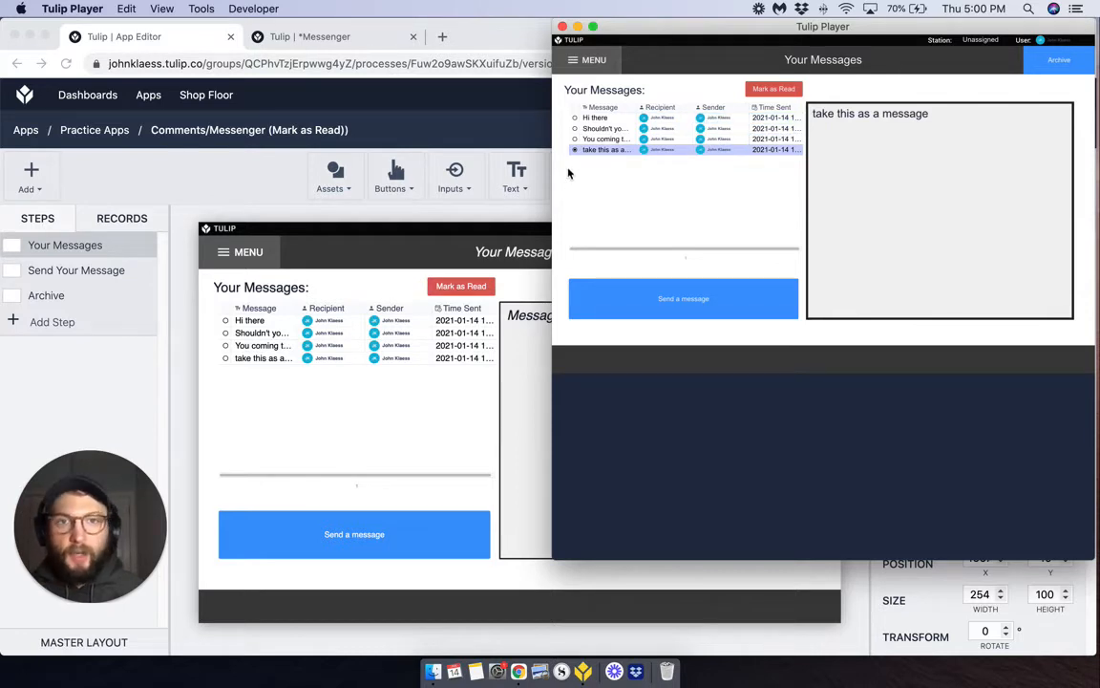
click(585, 141)
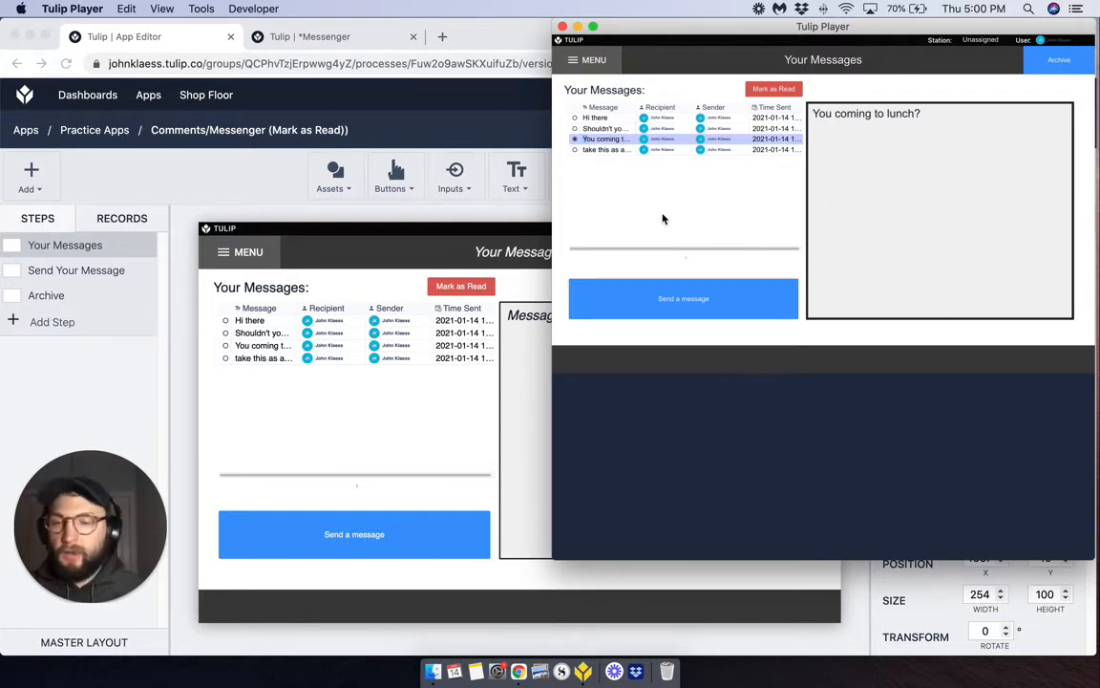
click(607, 150)
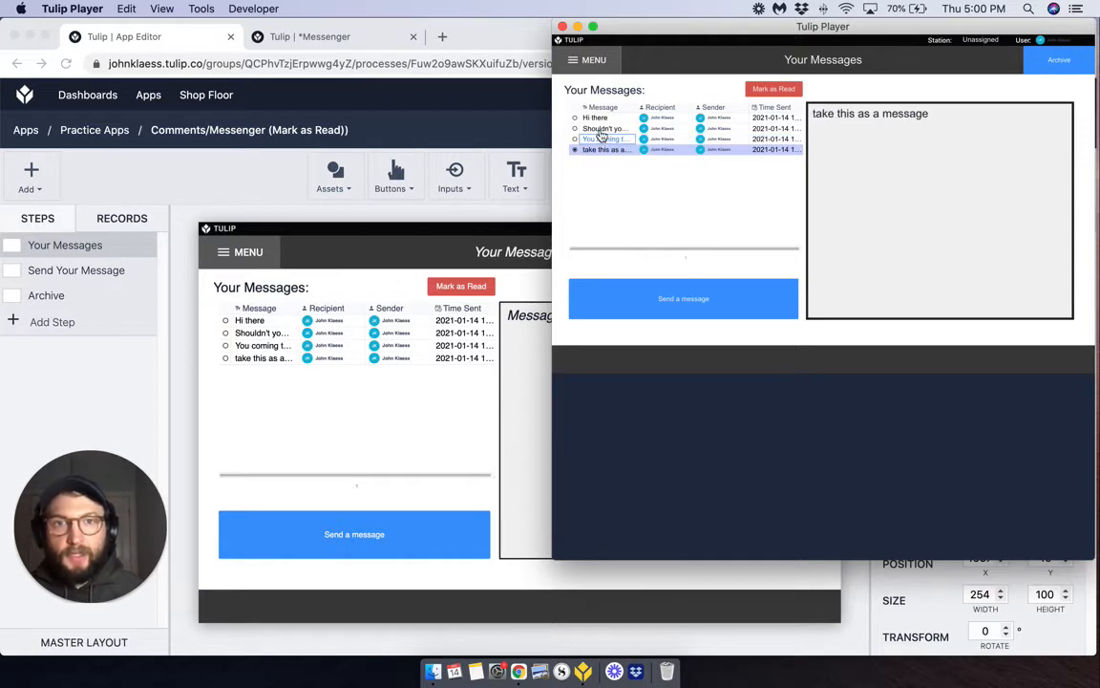
click(601, 128)
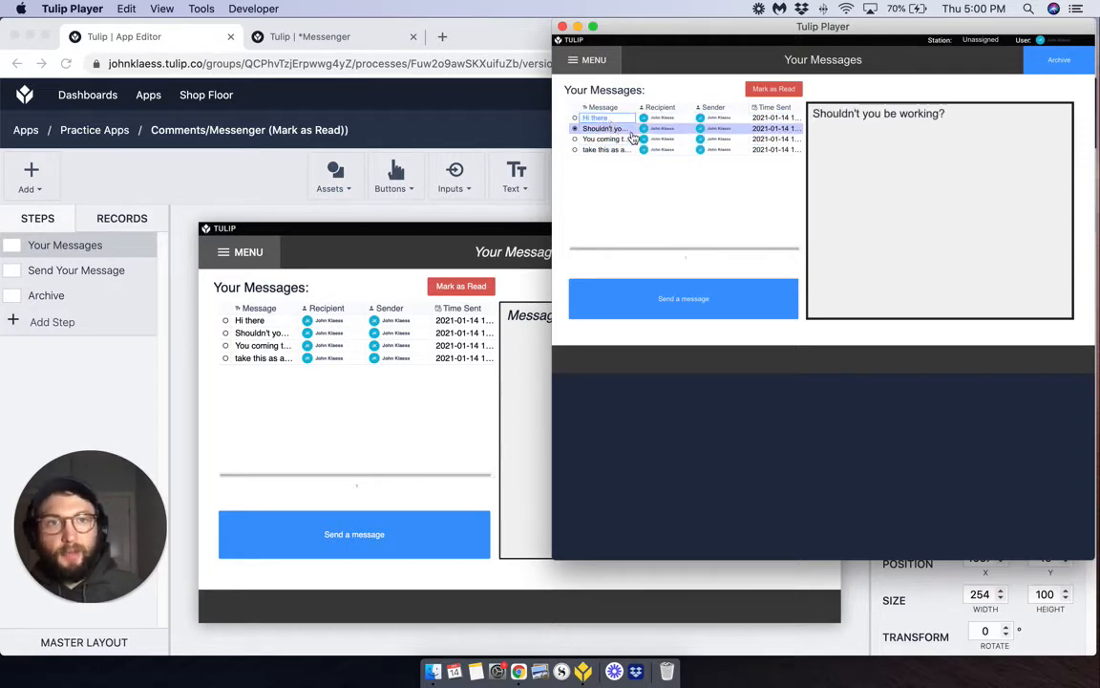
- Mark the messages "Hi there", "take this as a message", "You coming to lunch?" and "Shouldn't you be working?" as read
click(598, 117)
click(773, 89)
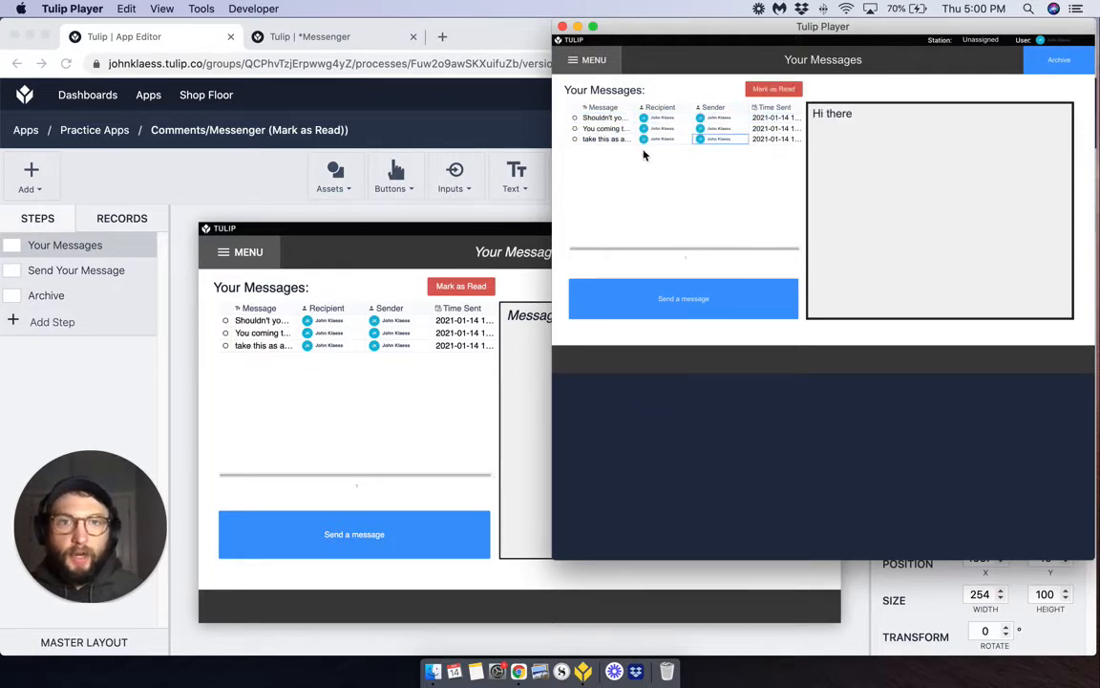
click(773, 89)
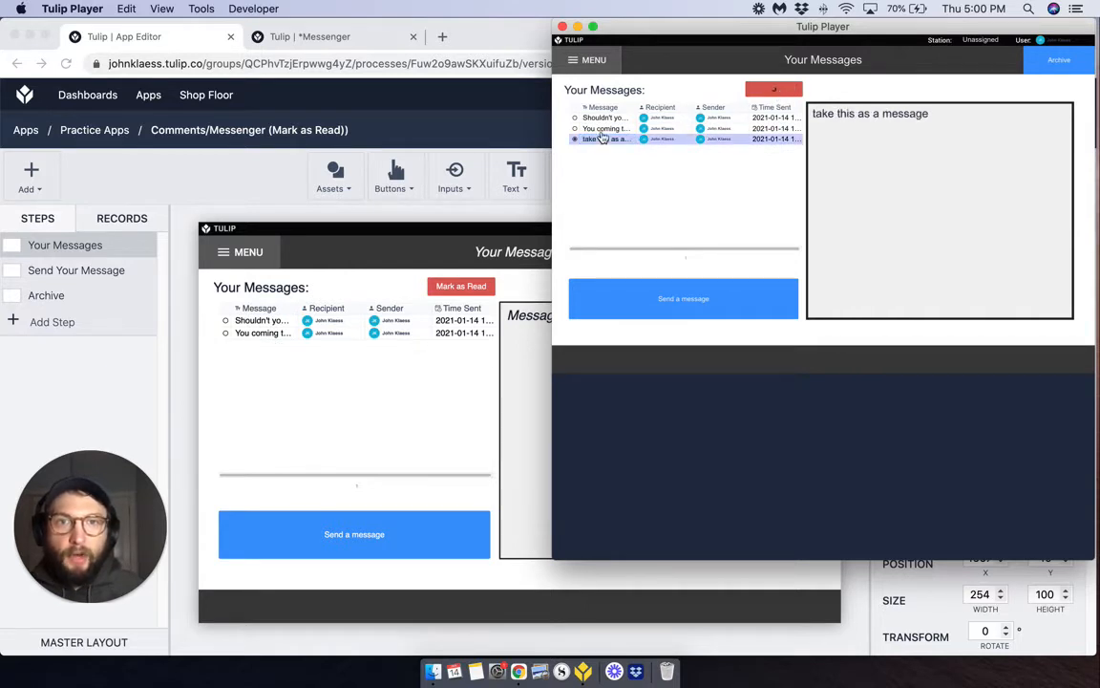
click(608, 134)
click(773, 89)
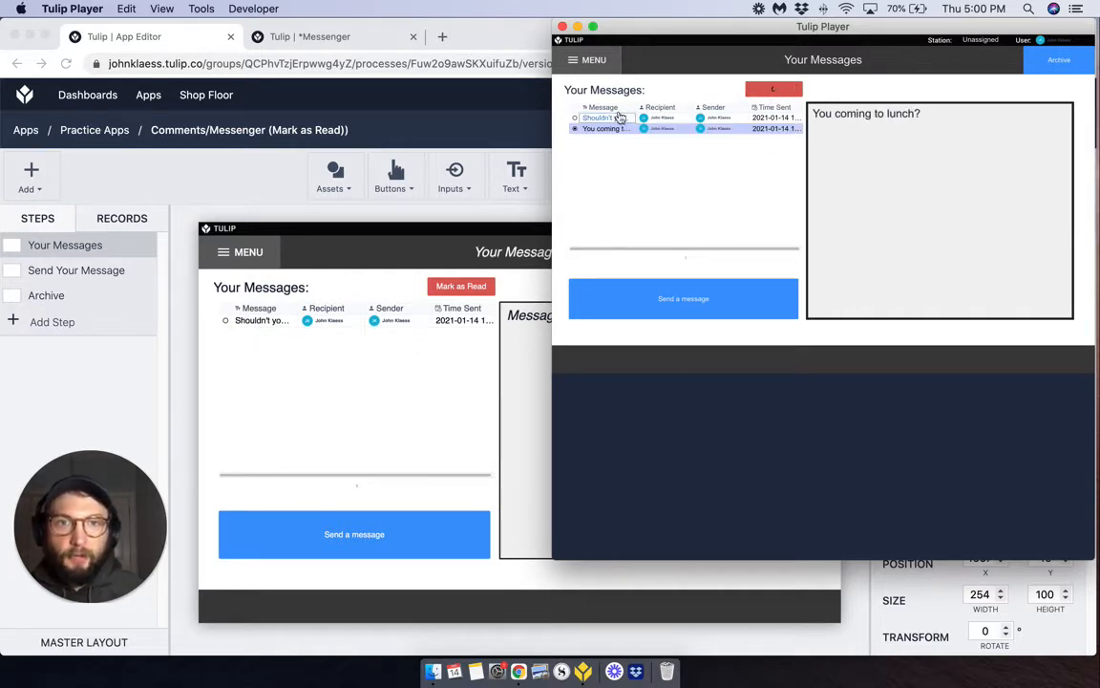
click(613, 124)
click(762, 90)
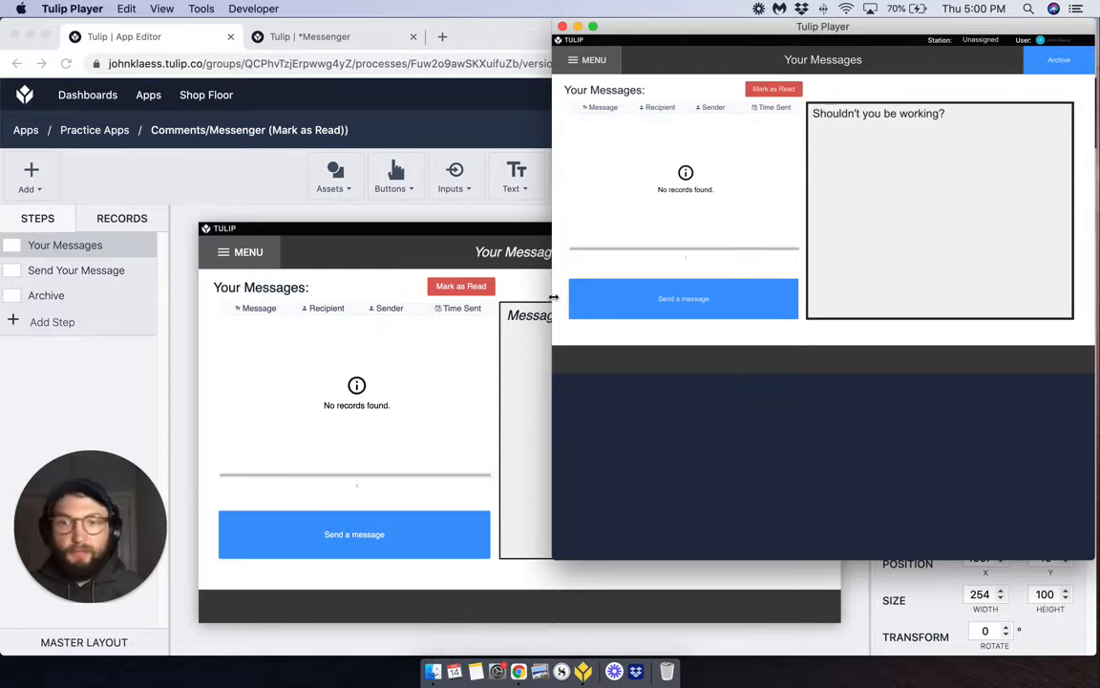
- Send the message "This is waht I want to say, with typos" to the app author as recipient and open it in Your Messages
click(705, 307)
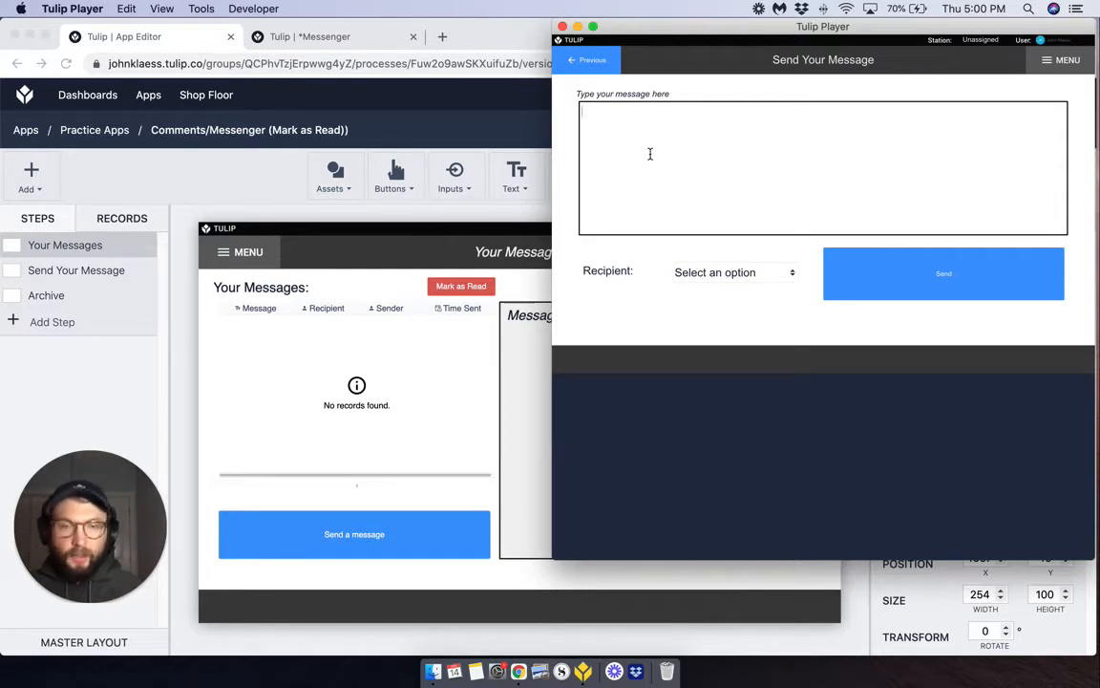
text(This is waht I)
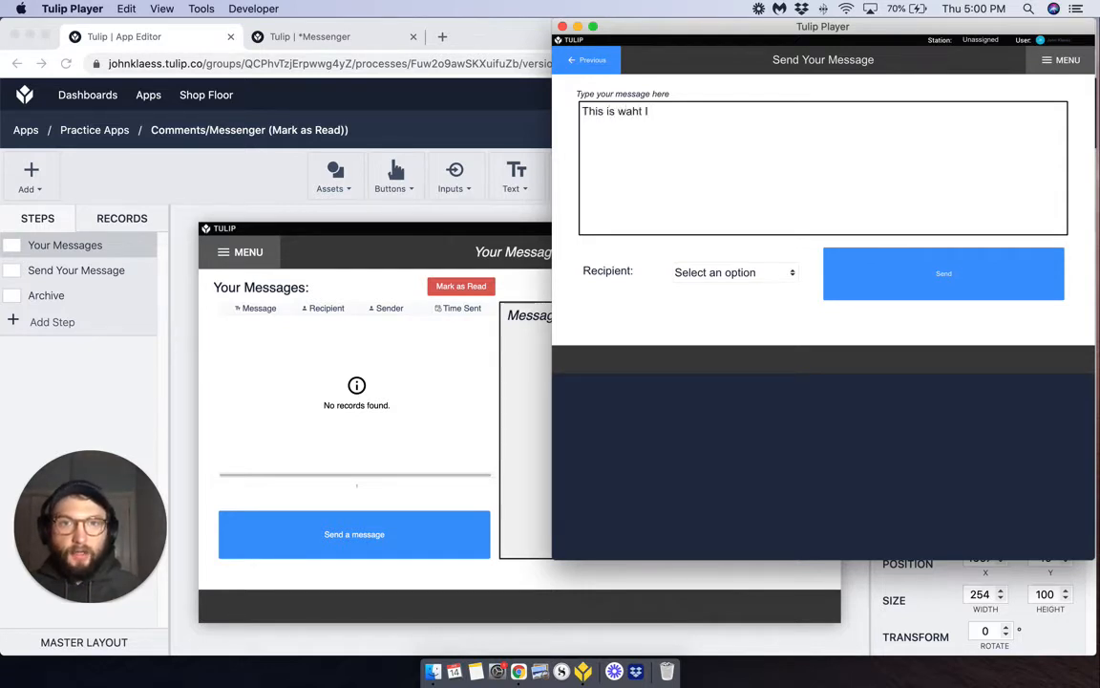
text( want to say, with typos)
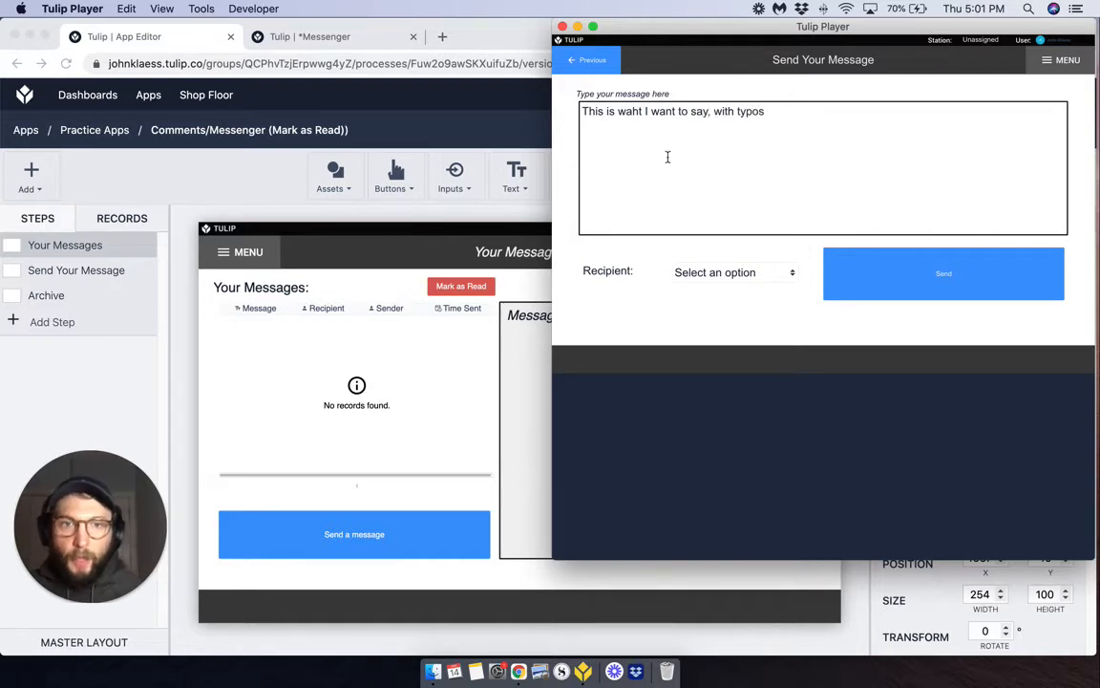
click(690, 272)
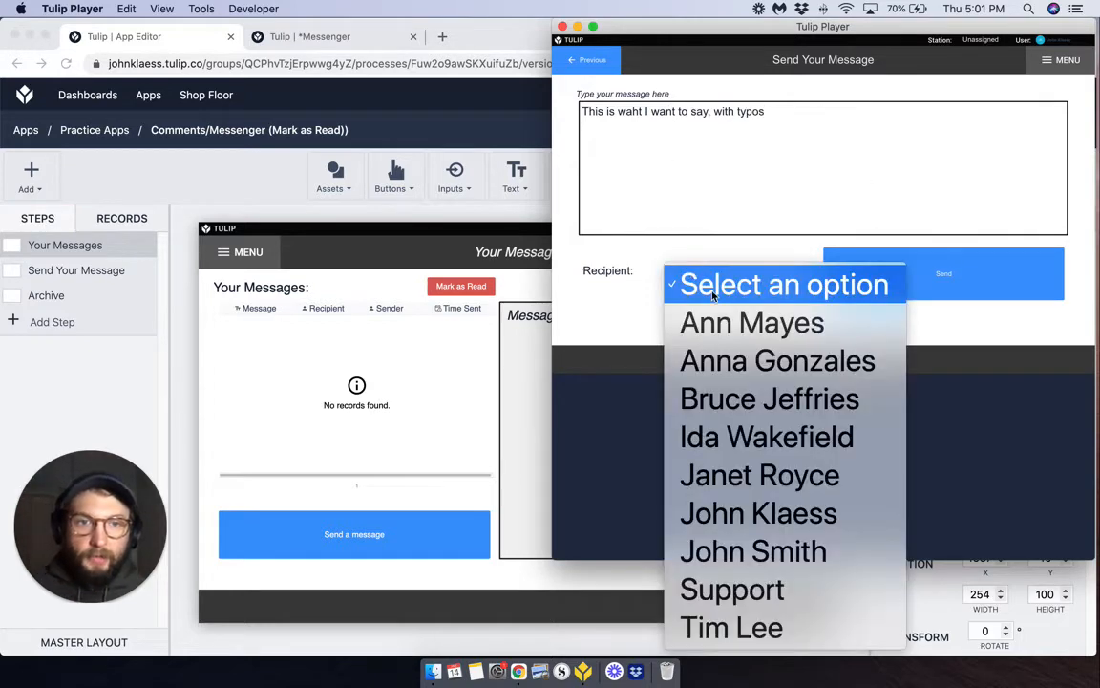
click(741, 499)
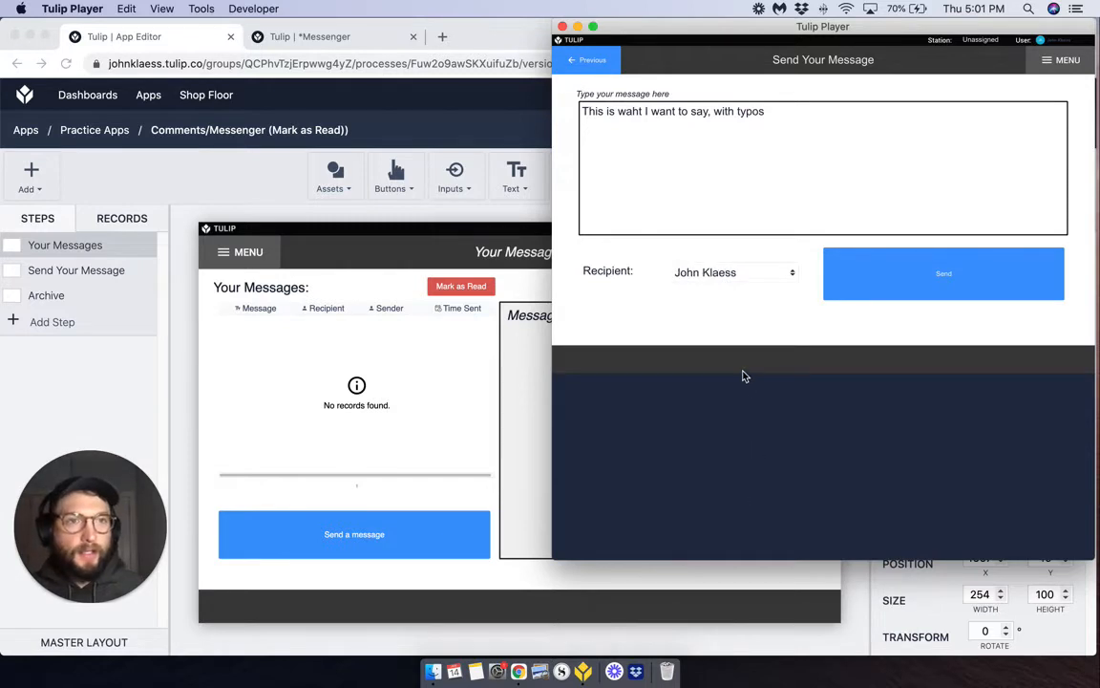
click(944, 272)
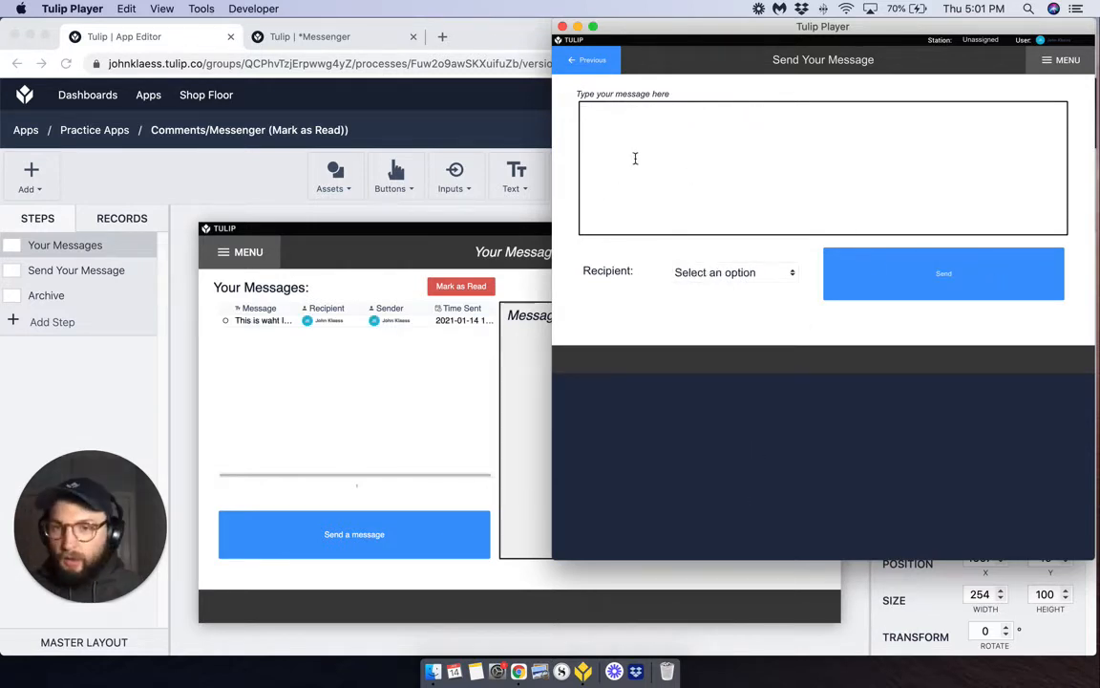
click(588, 60)
click(600, 119)
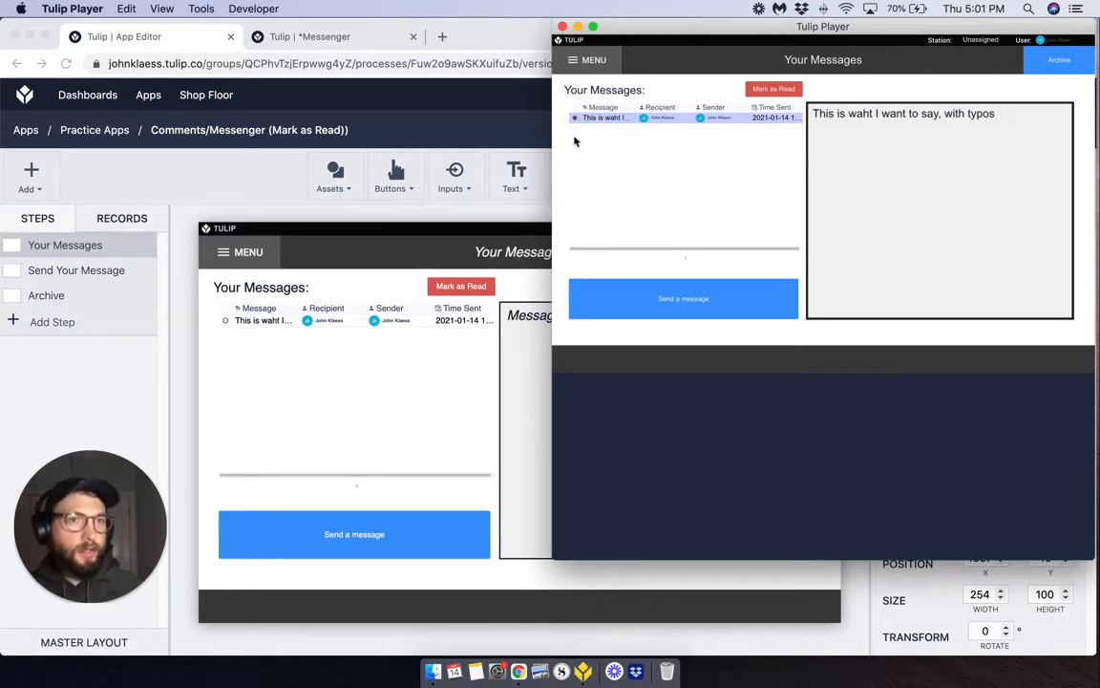
- Open the message archive and review several archived messages, including "Shouldn't you be working?", "message" and "Hi there"
click(1058, 60)
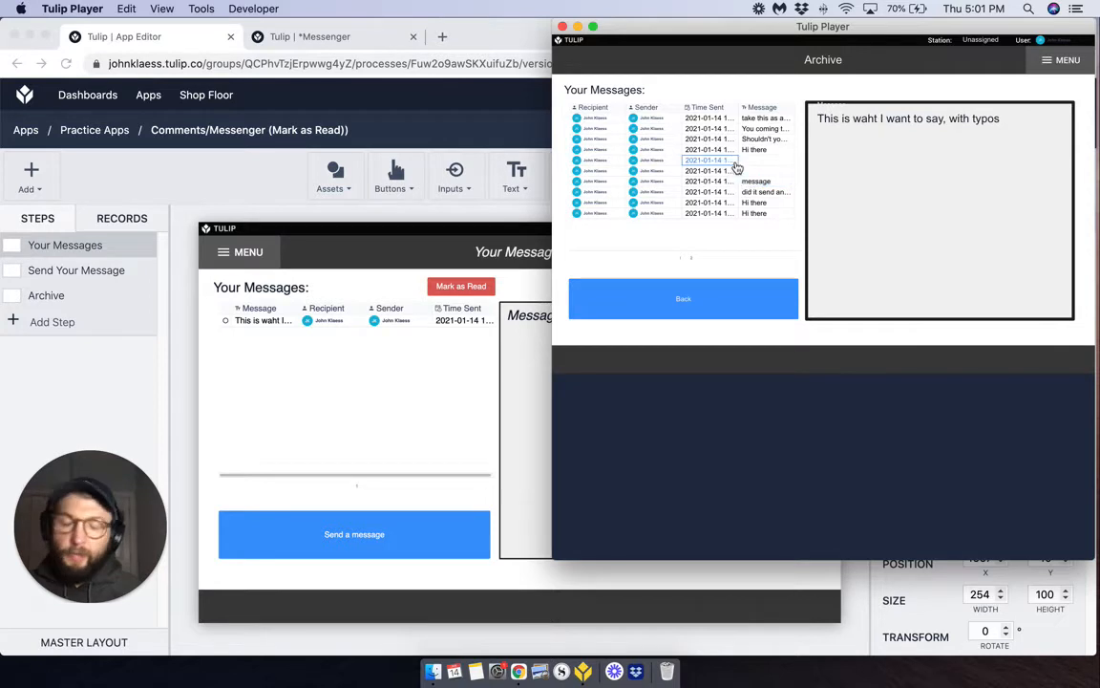
click(650, 120)
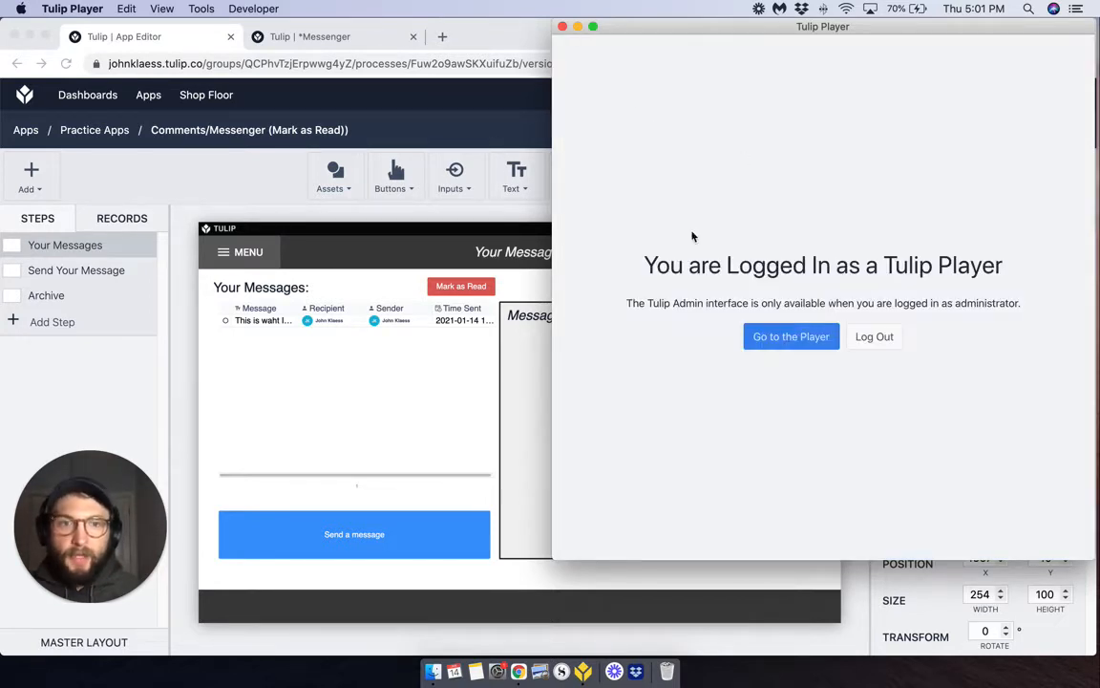
click(786, 336)
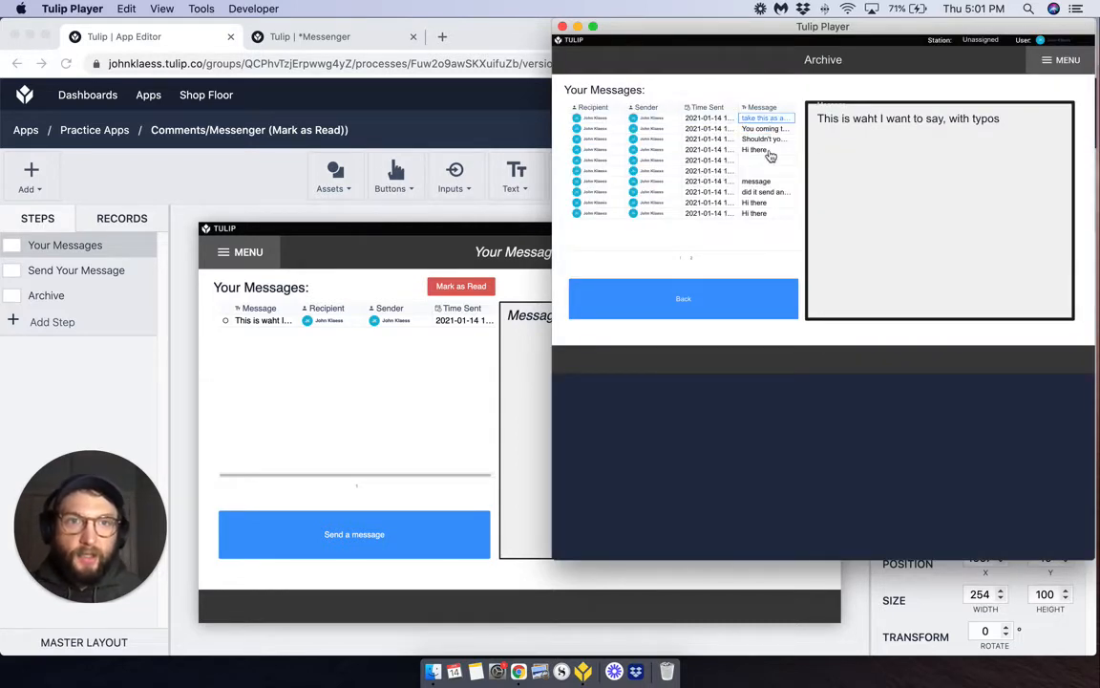
click(767, 140)
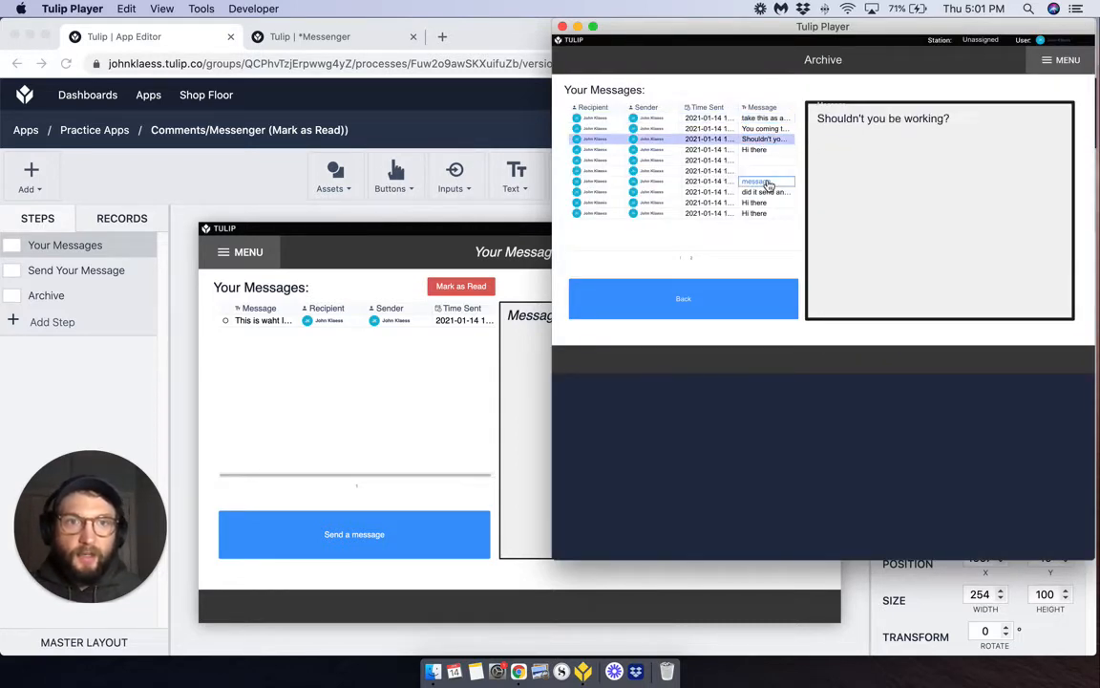
click(769, 181)
click(766, 204)
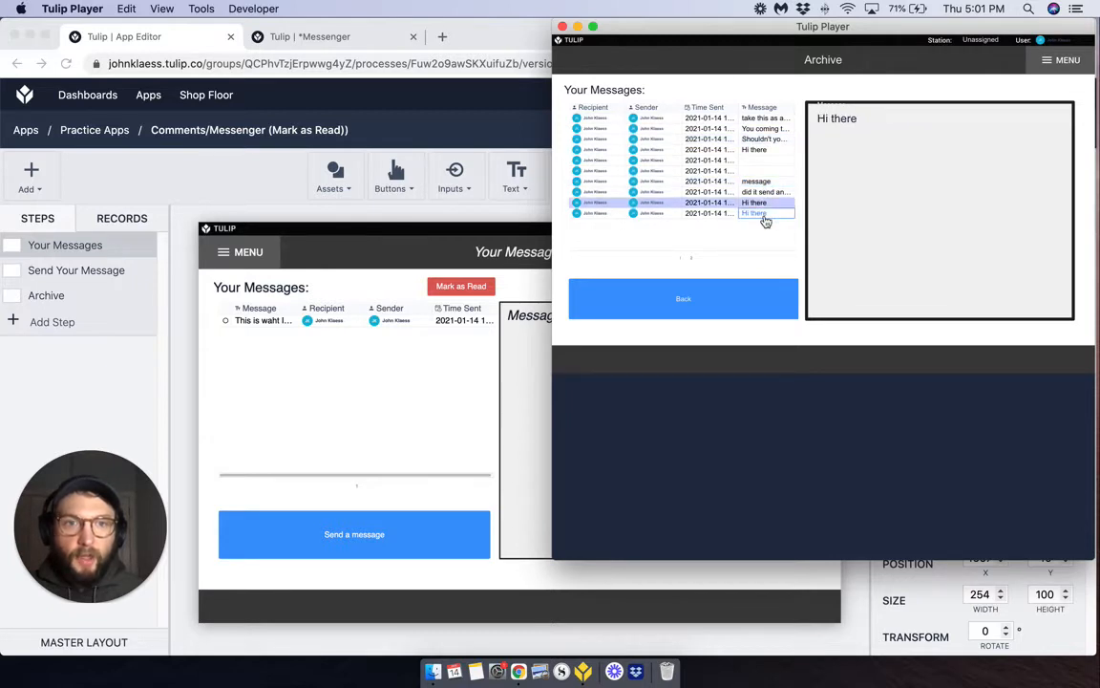
click(765, 215)
click(710, 311)
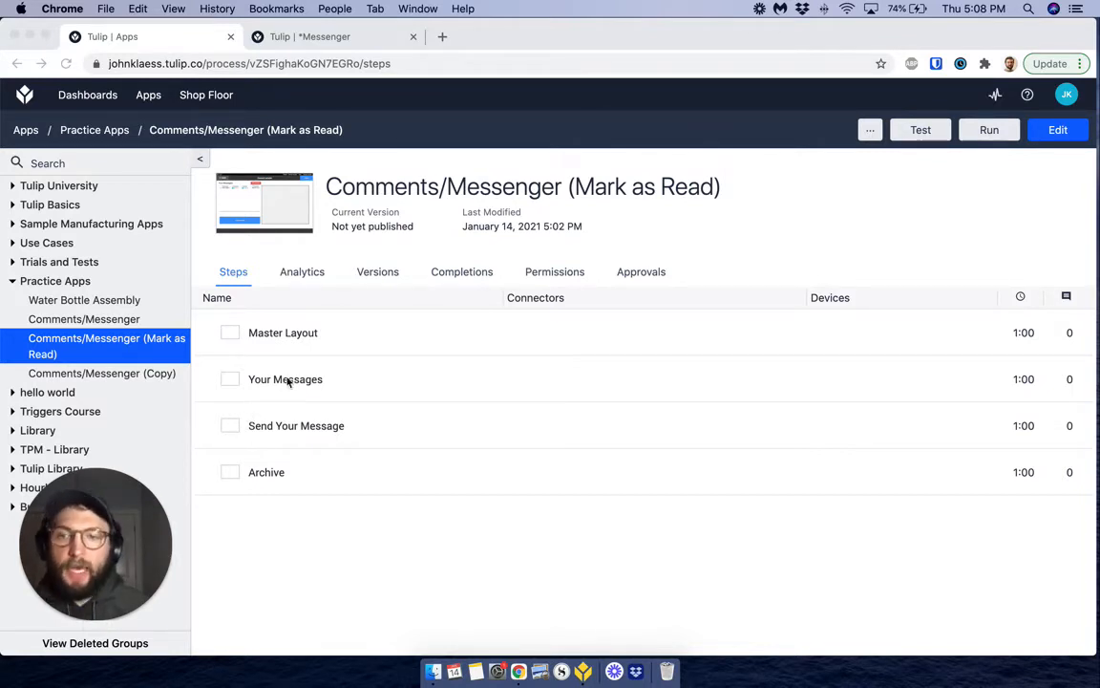
- Open the Your Messages step of Comments/Messenger (Mark as Read) in the browser's App Editor and check the *Messenger table
click(383, 391)
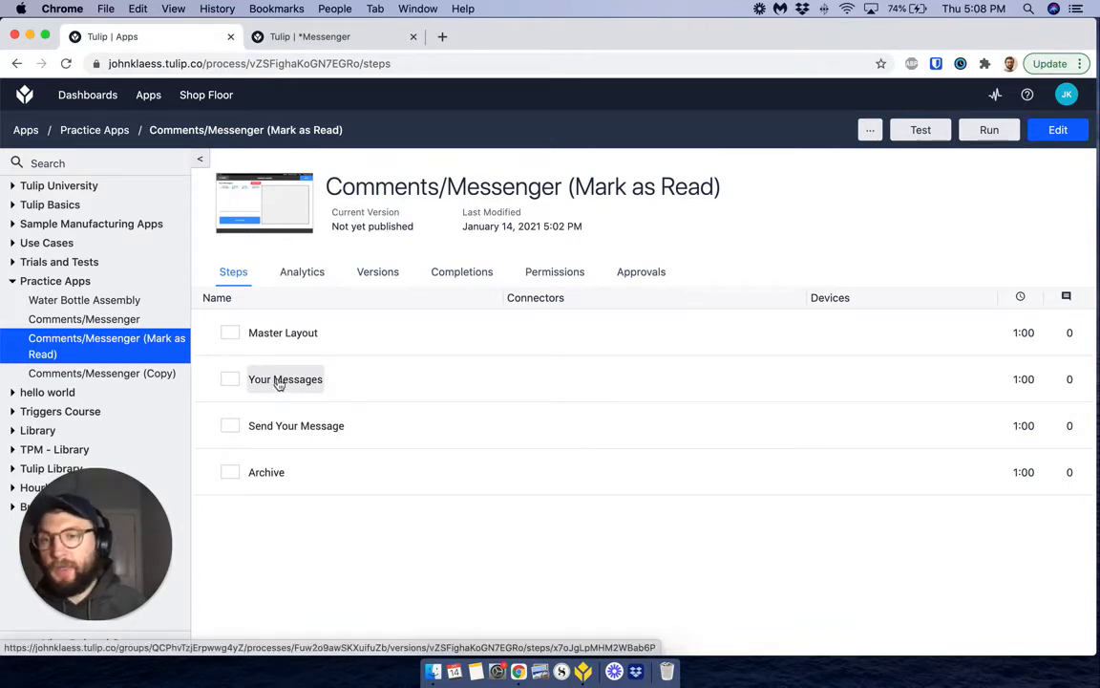
click(278, 383)
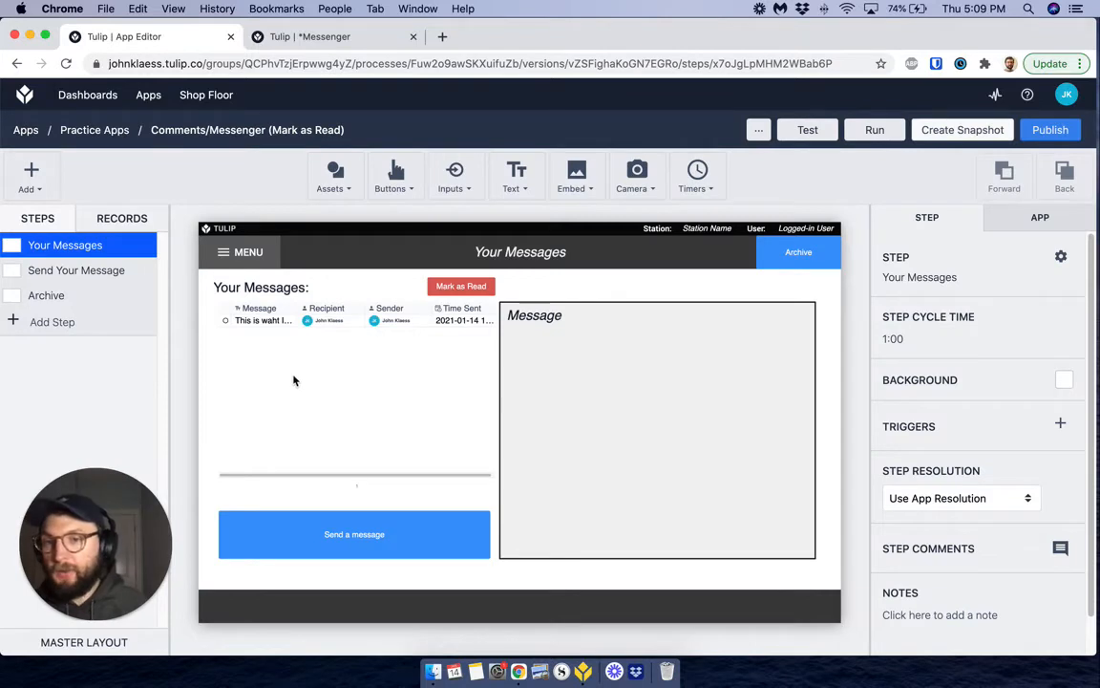
click(335, 42)
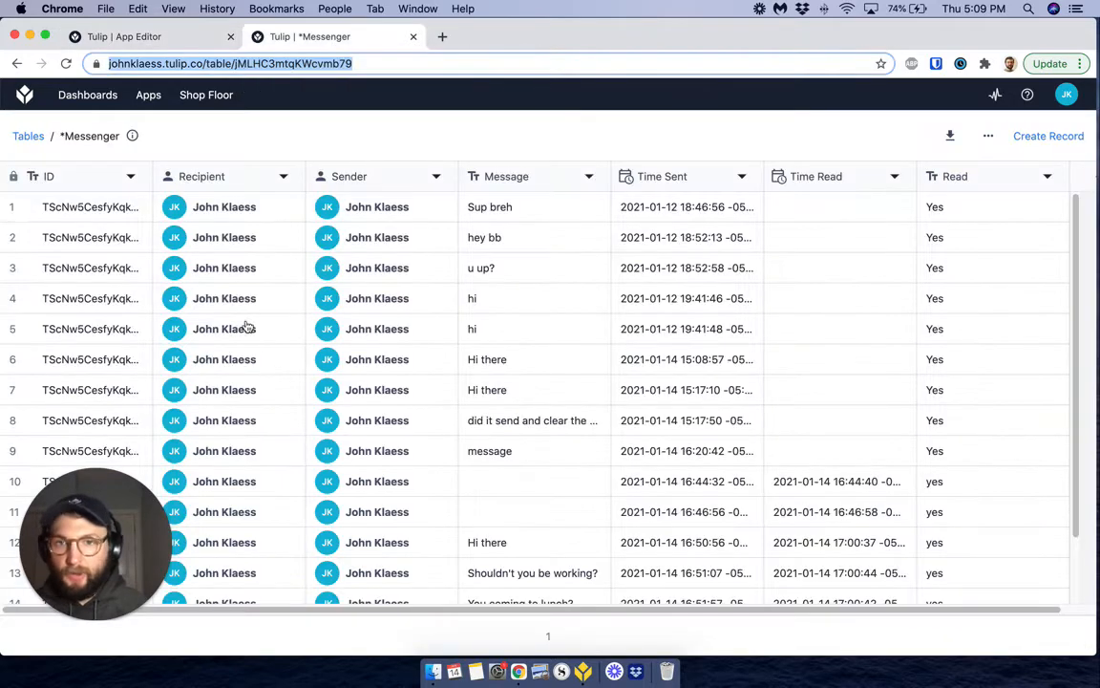
click(174, 38)
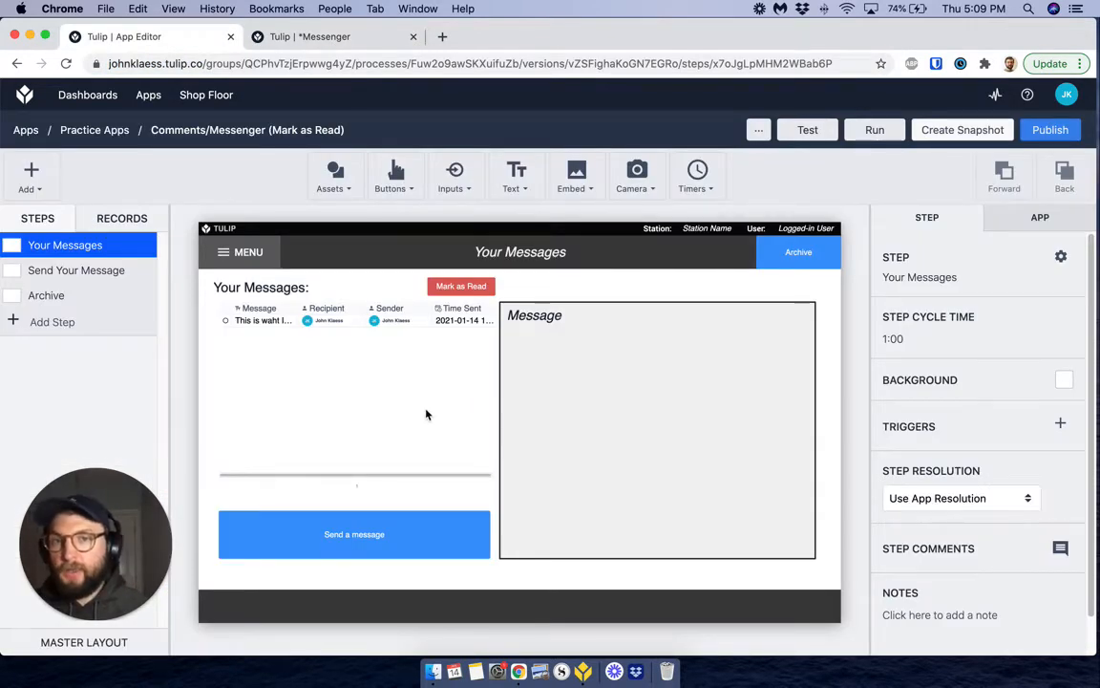
- Examine the Your Messages table widget alongside its *Messenger source table, and the settings of the message record widget
click(350, 417)
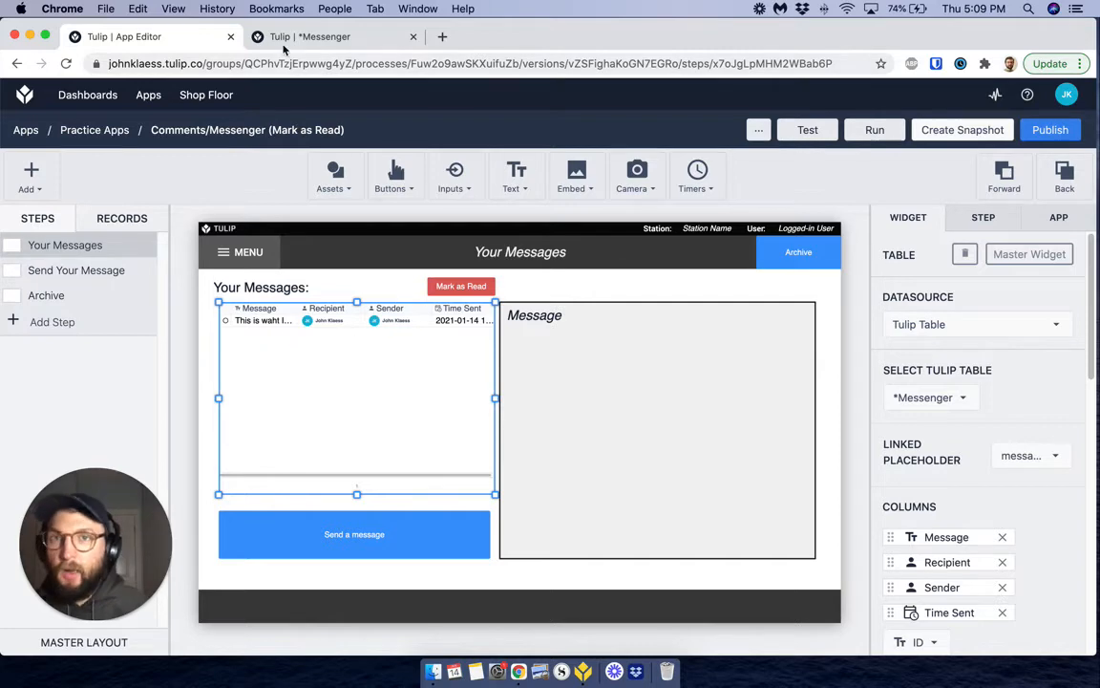
click(254, 39)
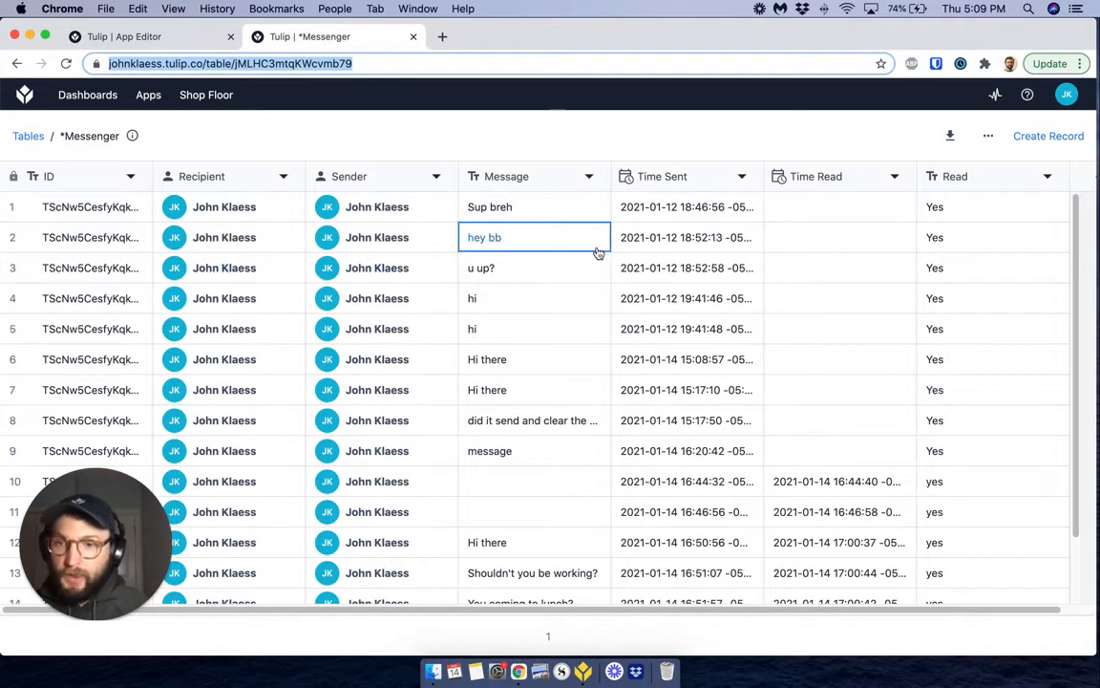
click(148, 36)
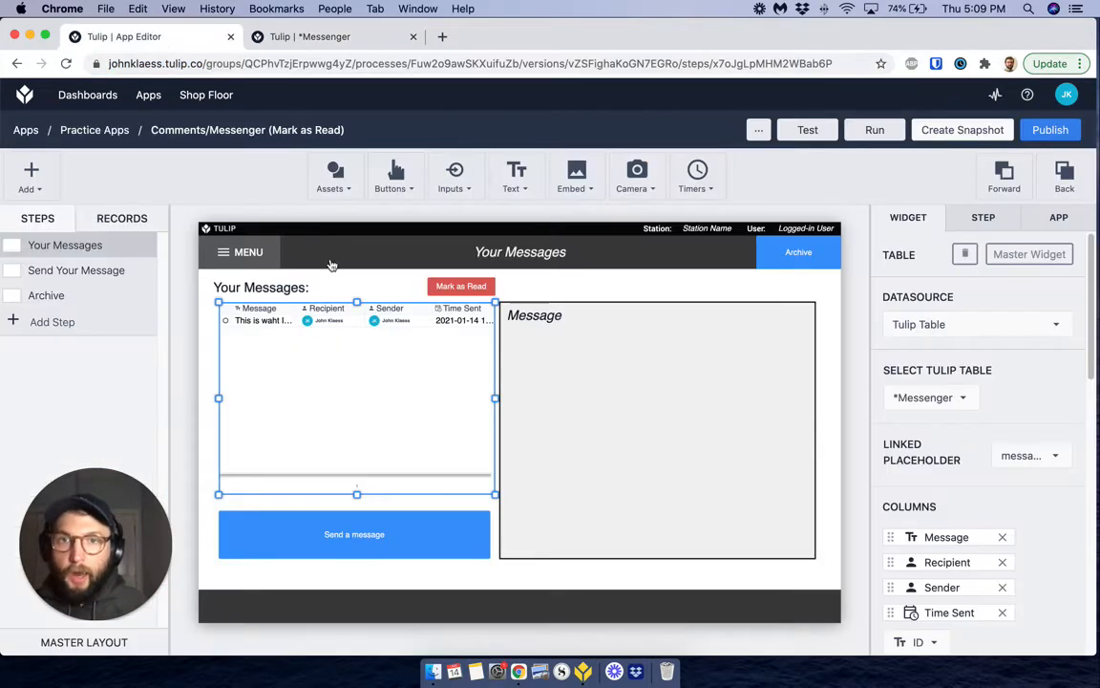
click(547, 325)
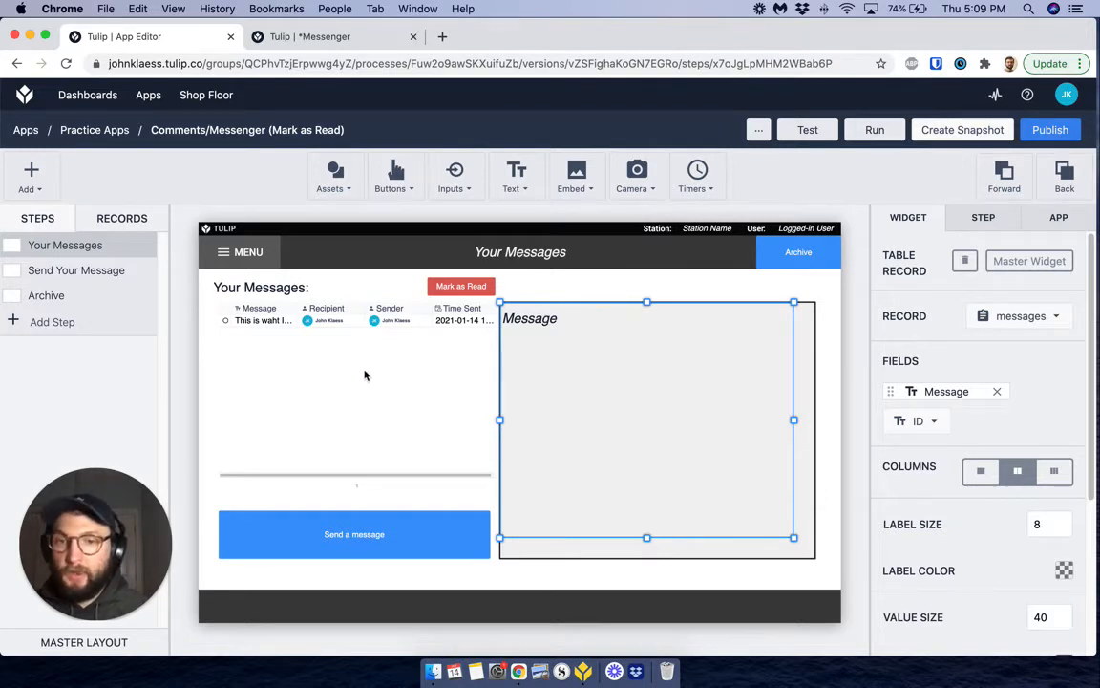
- Examine the Send Your Message step's text input and recipient dropdown settings, and review the columns of the *Messenger table
click(94, 273)
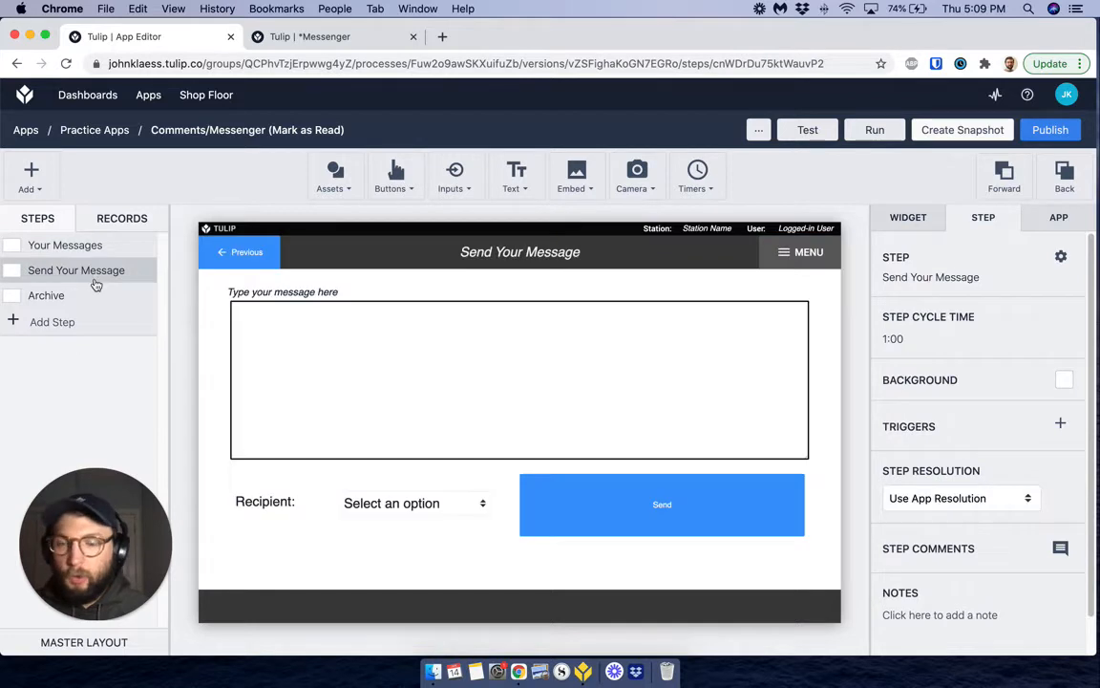
click(302, 339)
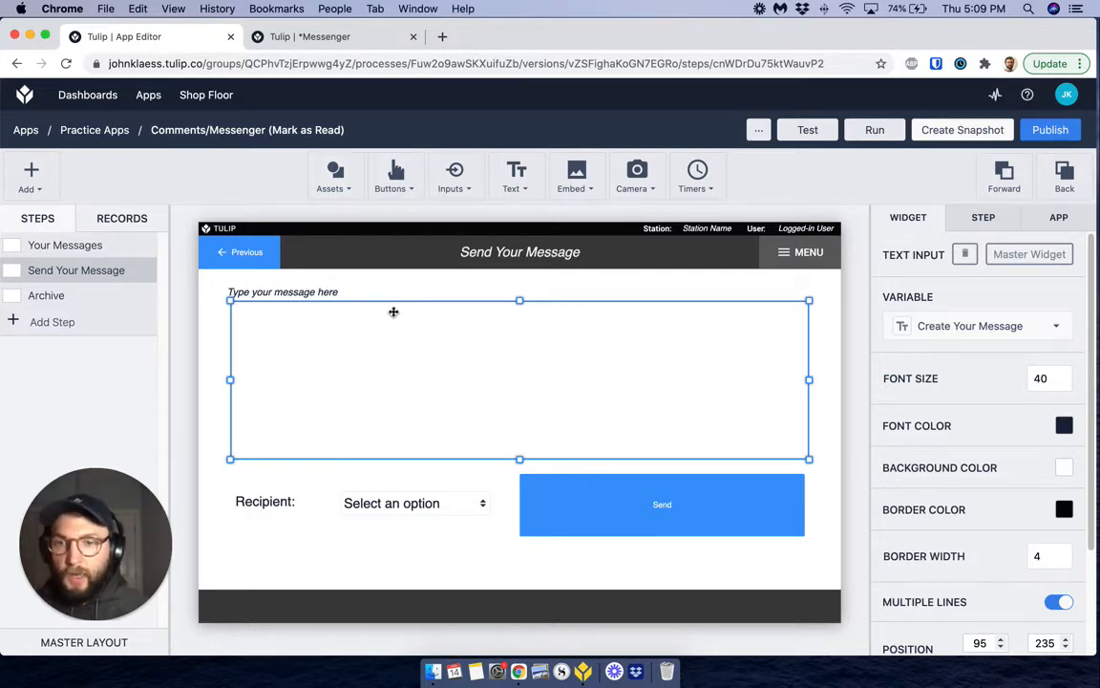
click(393, 502)
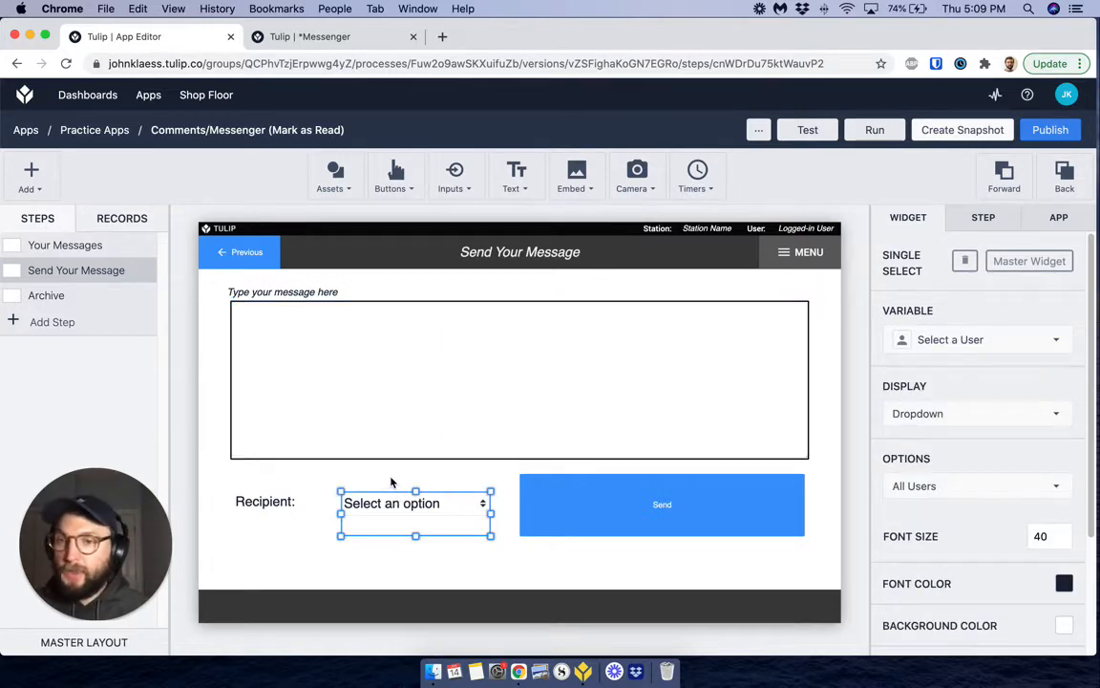
click(297, 36)
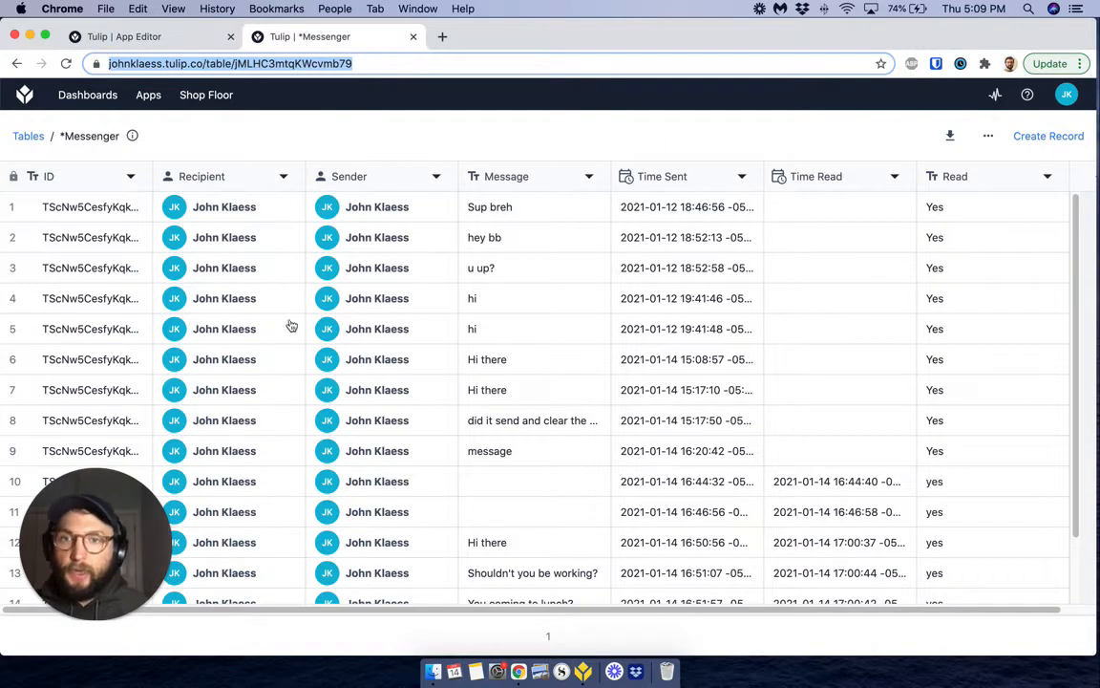
- Compare the Your Messages and Archive steps of the messenger app, and check the Read column of the *Messenger table
click(192, 39)
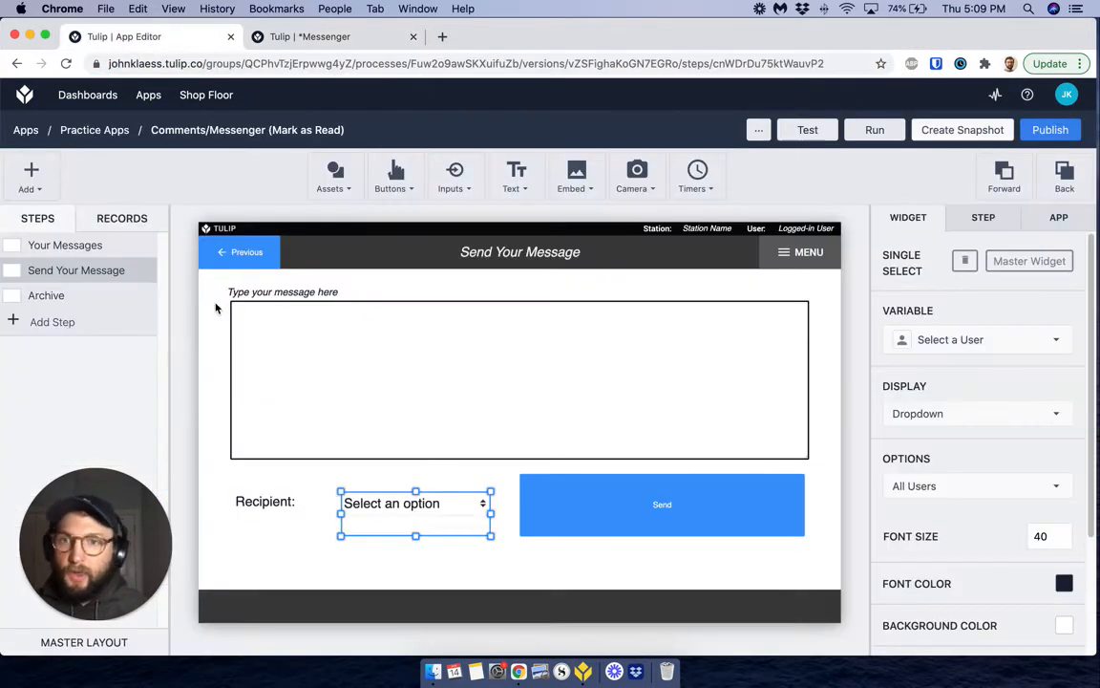
click(71, 243)
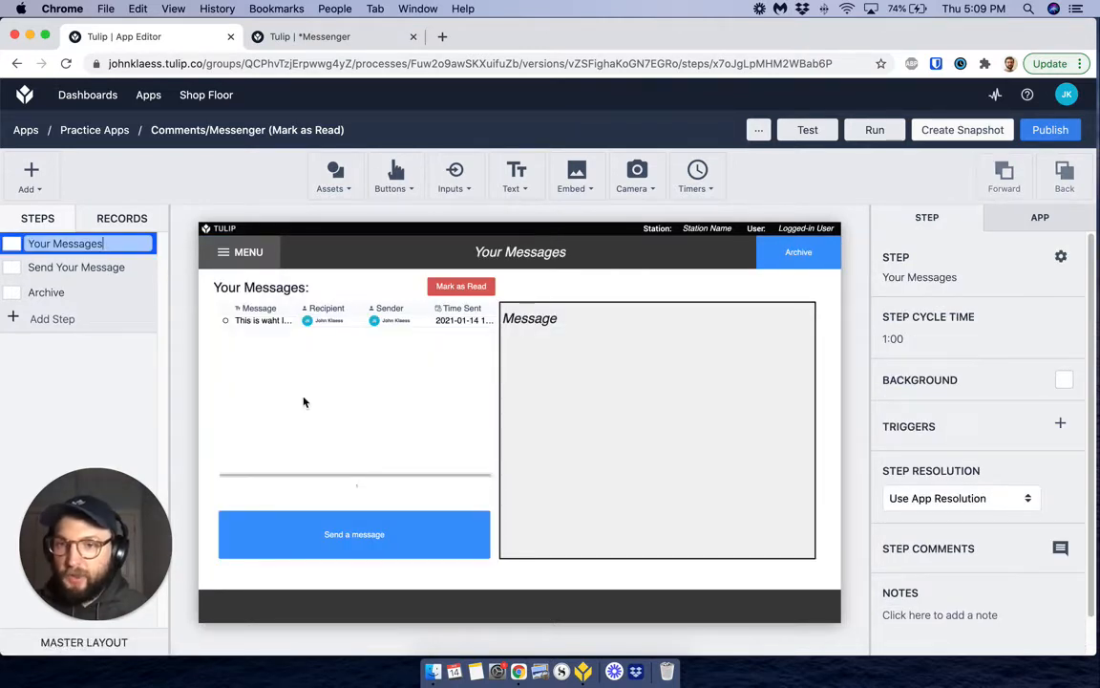
key(Return)
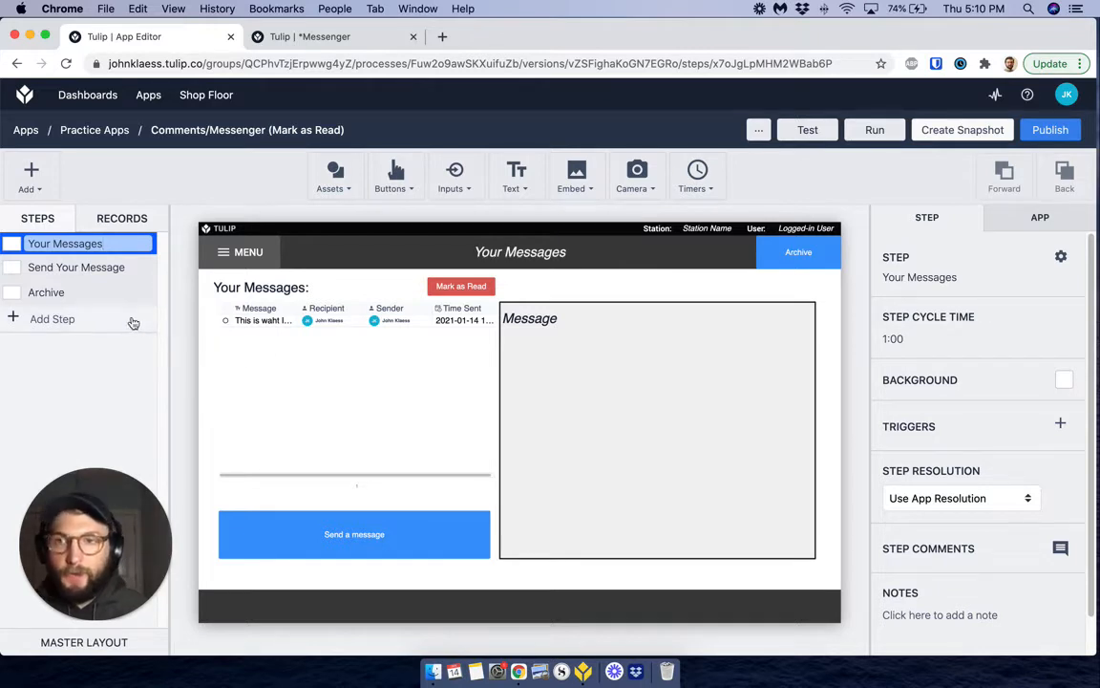
click(51, 298)
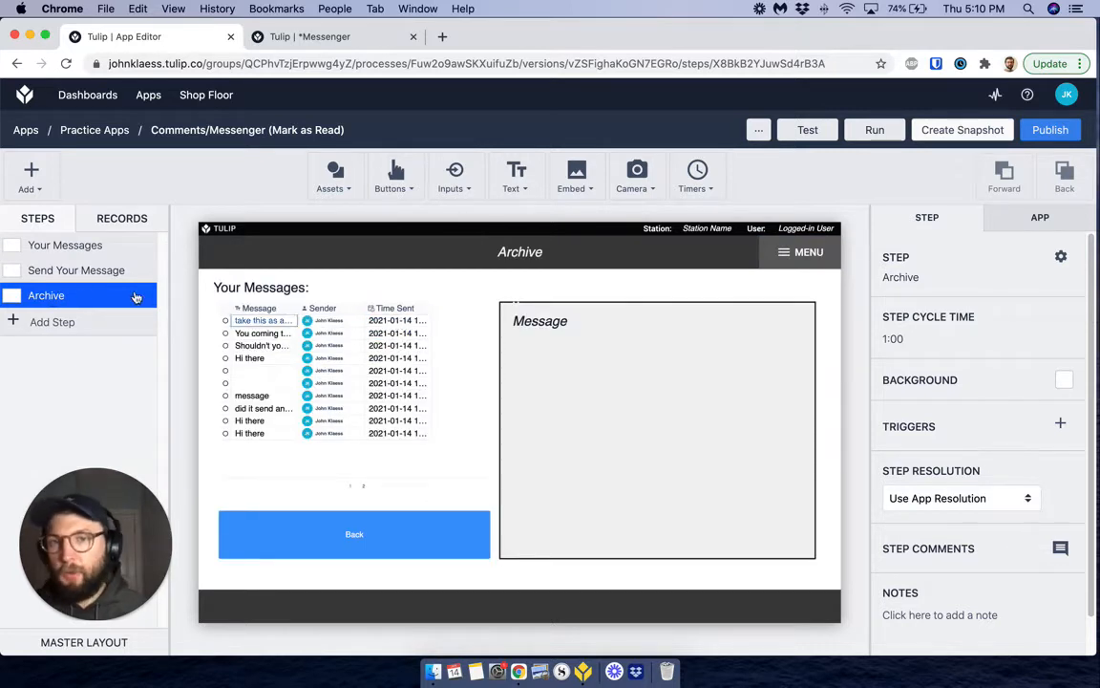
click(48, 246)
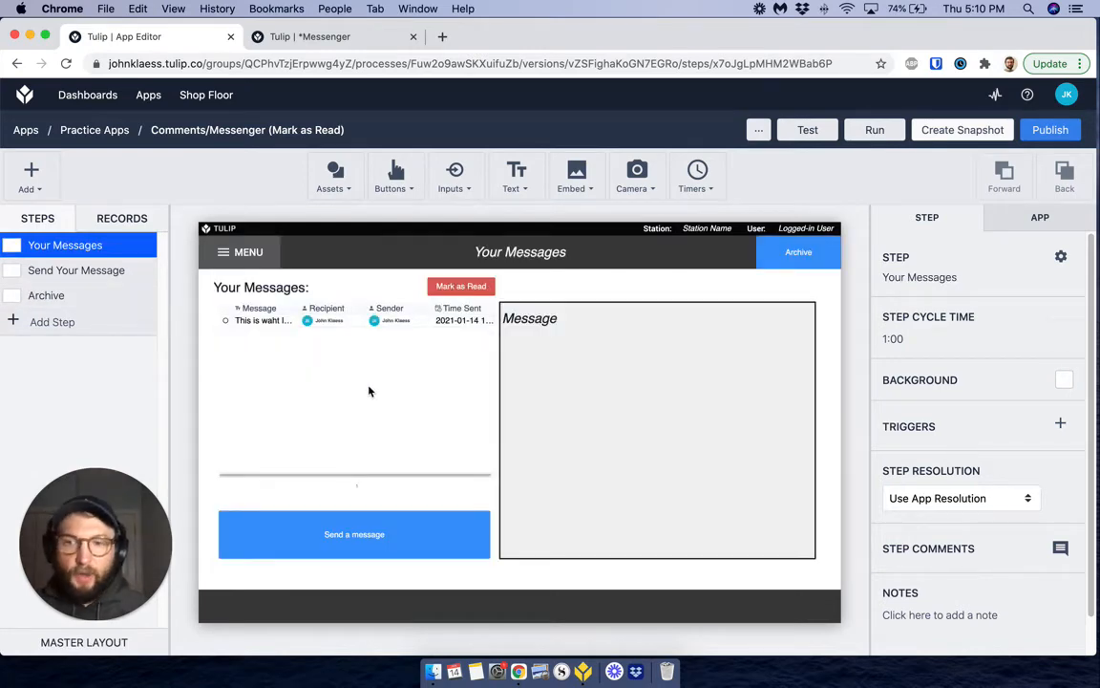
click(356, 41)
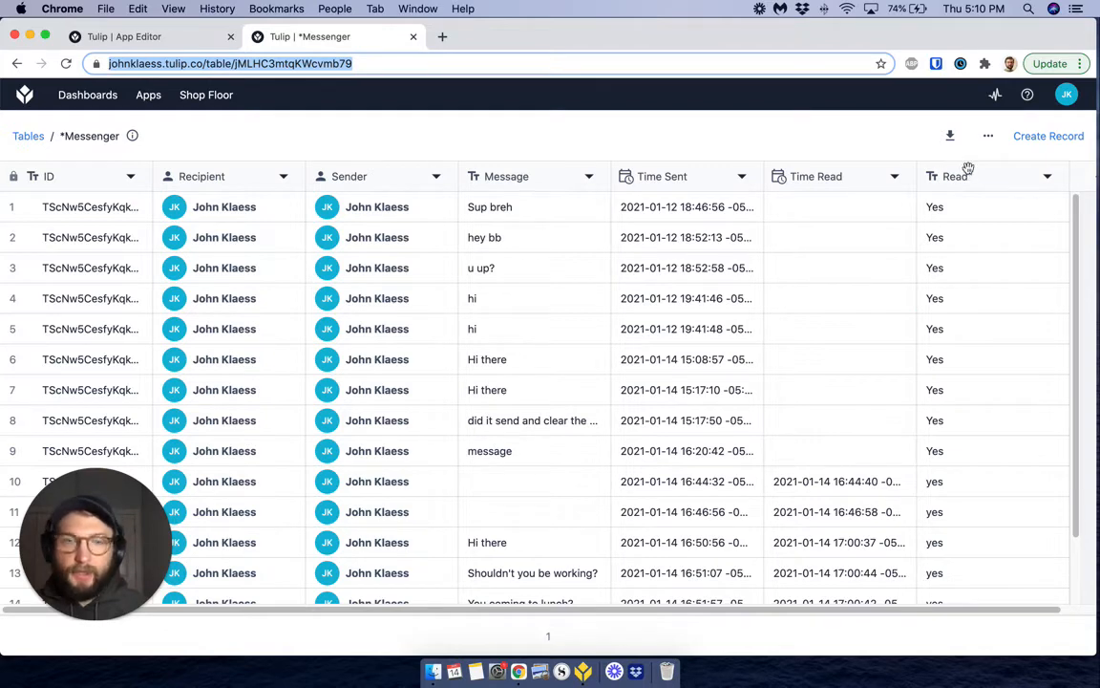
click(145, 37)
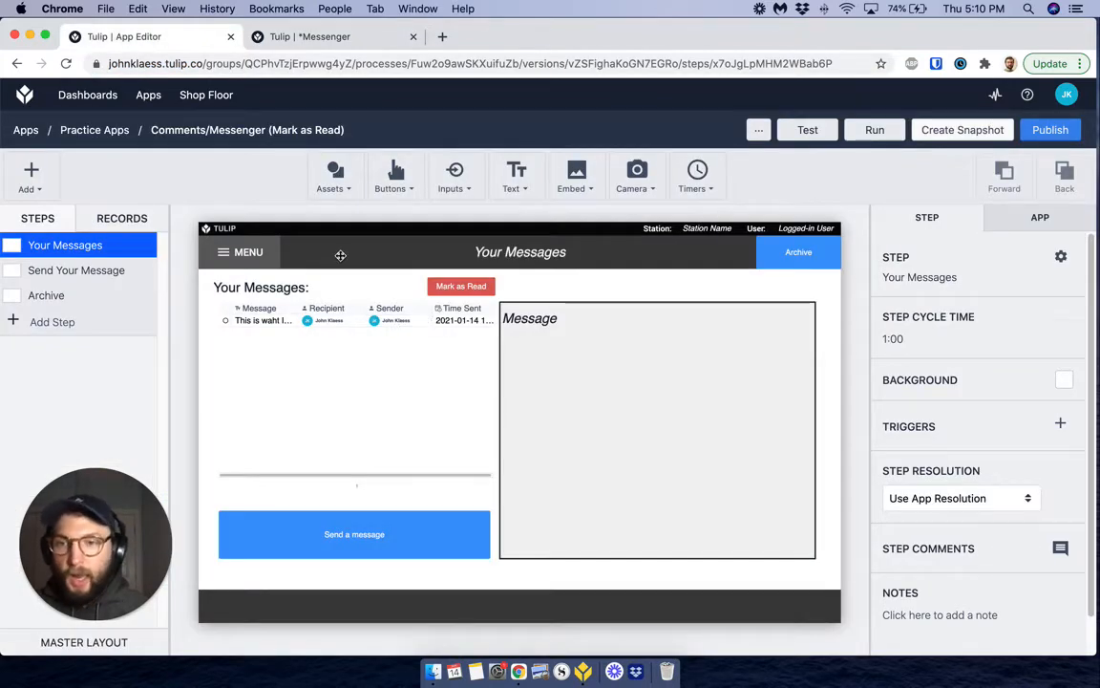
click(47, 295)
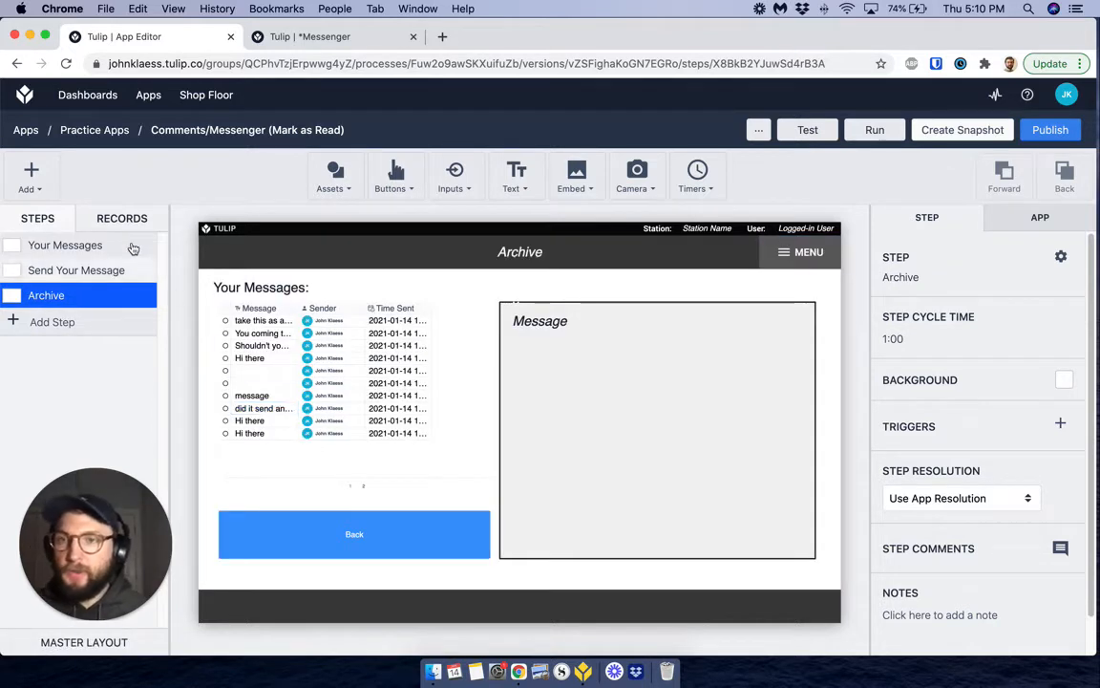
click(104, 247)
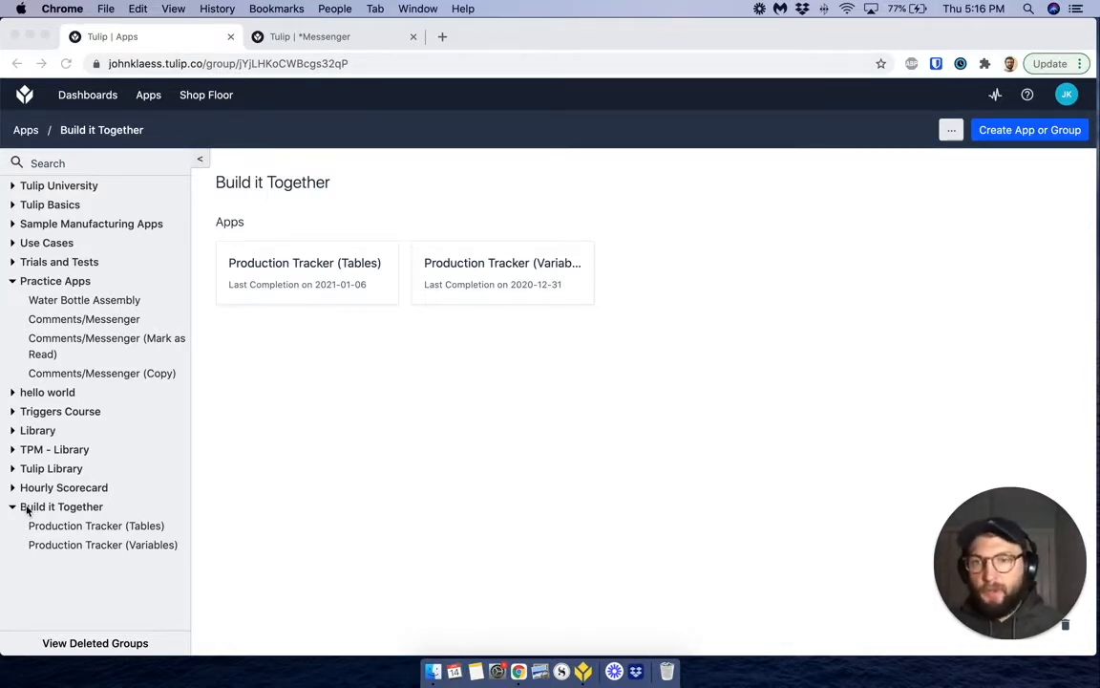
- Create an app named Instant Messenger in the Build it Together group and open its untitled step for editing
click(1031, 132)
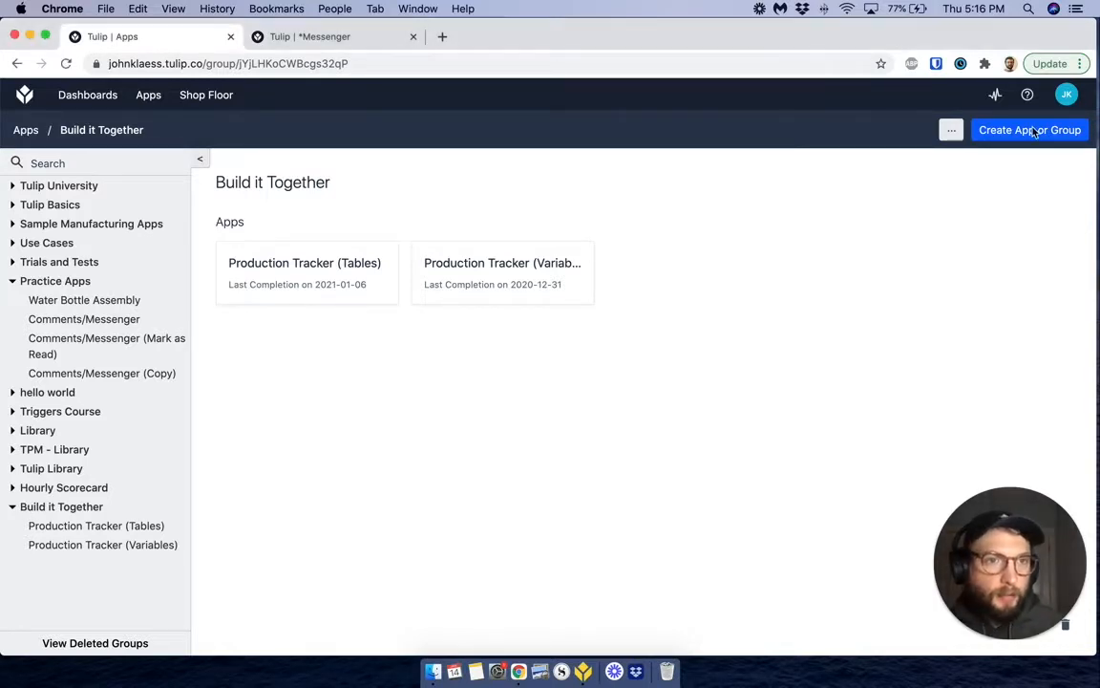
click(1032, 131)
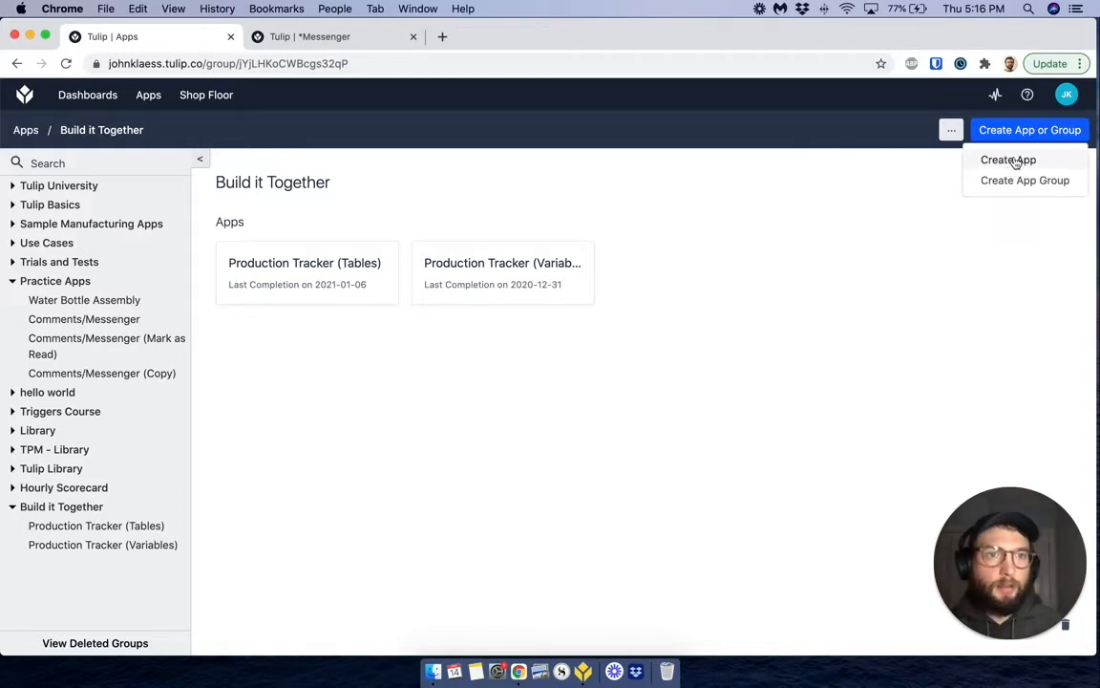
click(1010, 161)
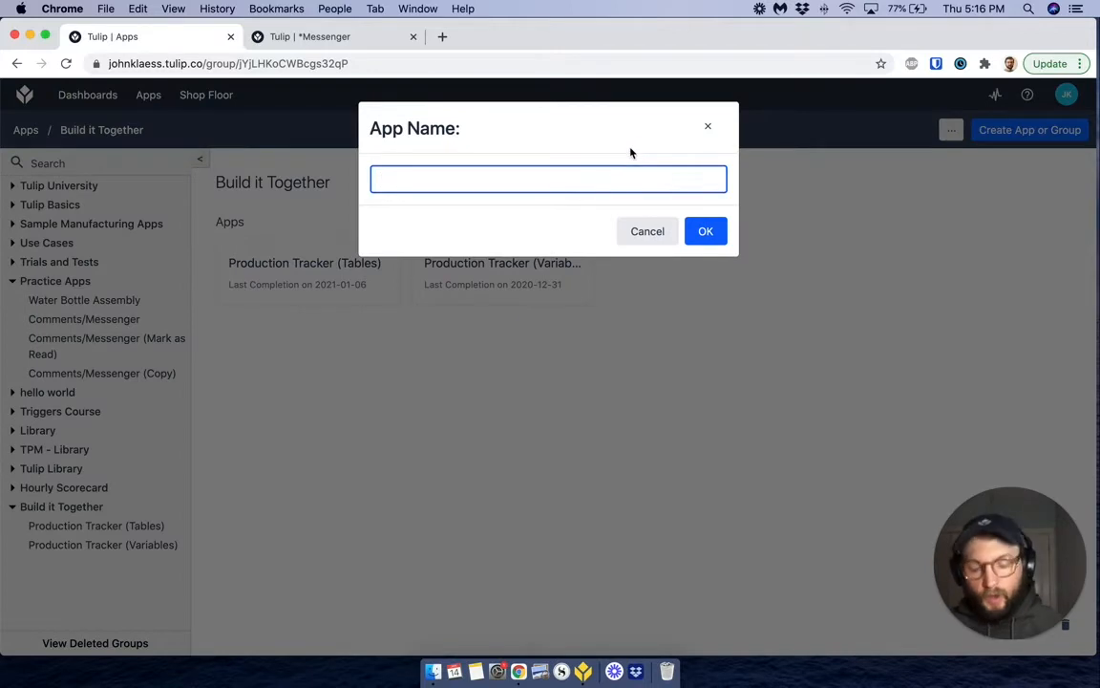
text(Instant)
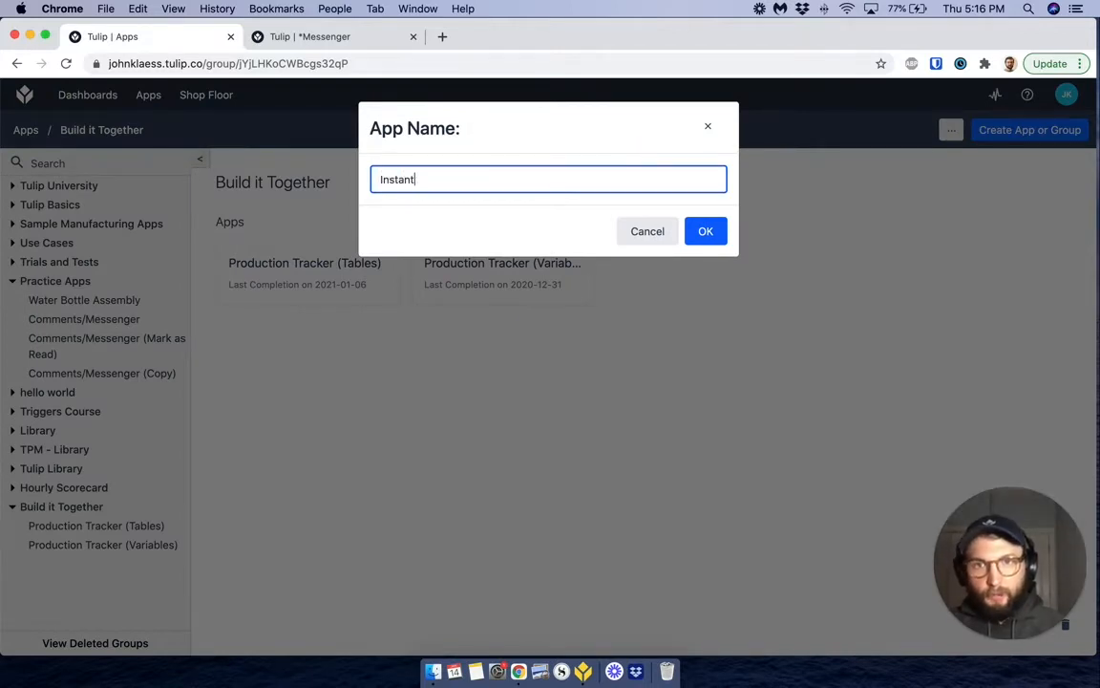
text( Me)
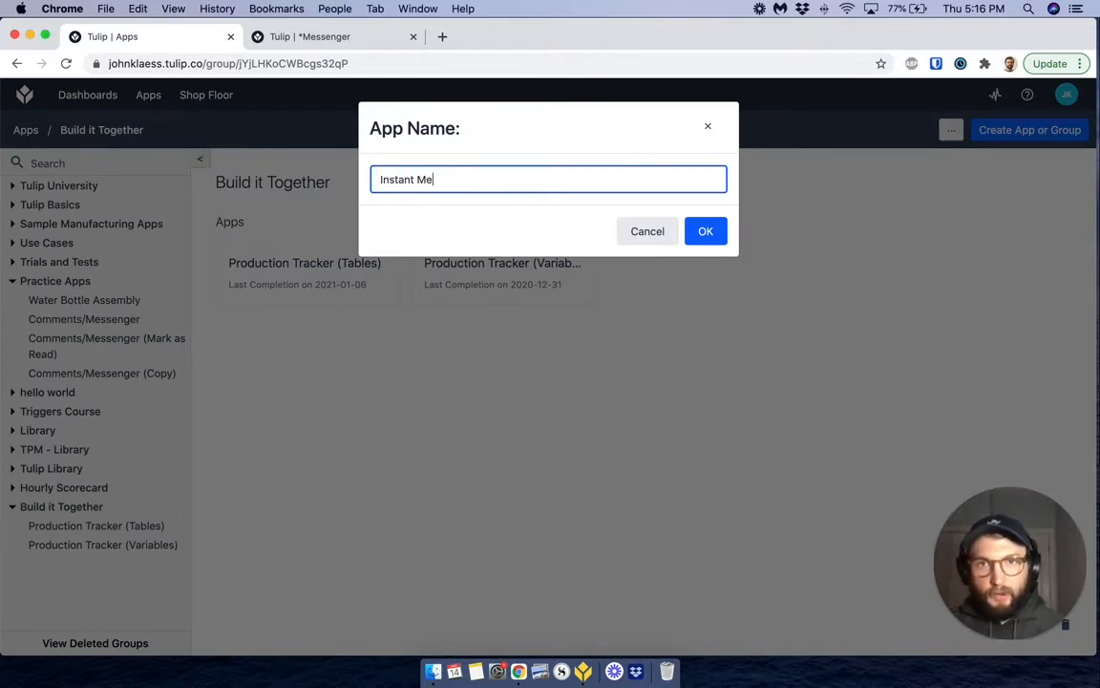
text(ssenger)
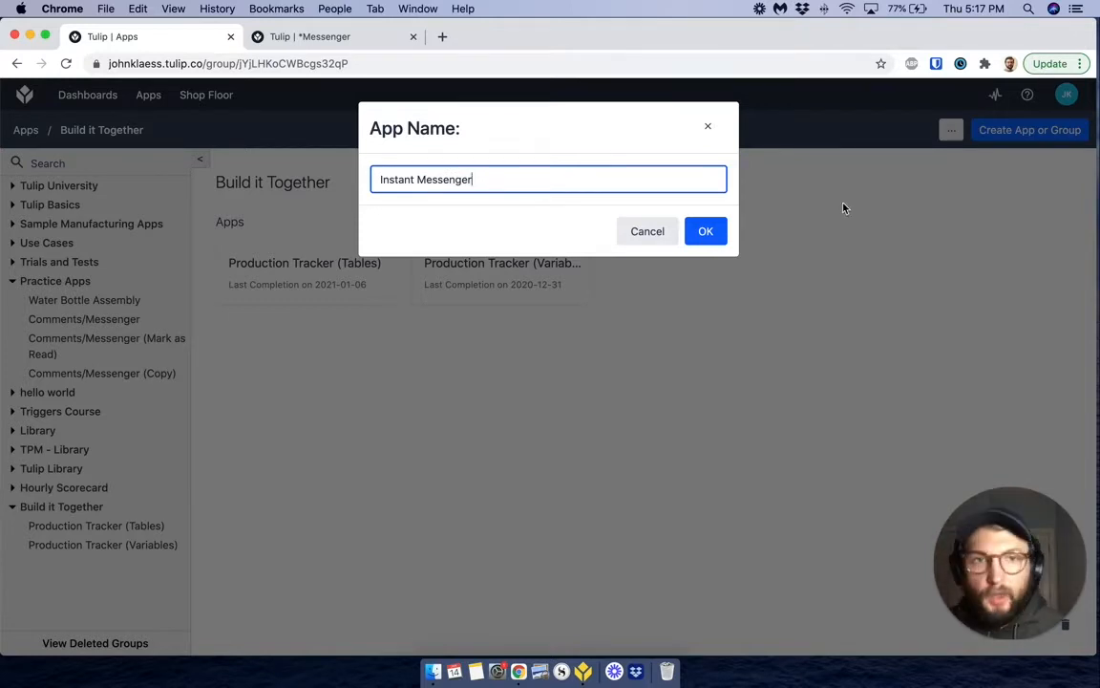
click(712, 239)
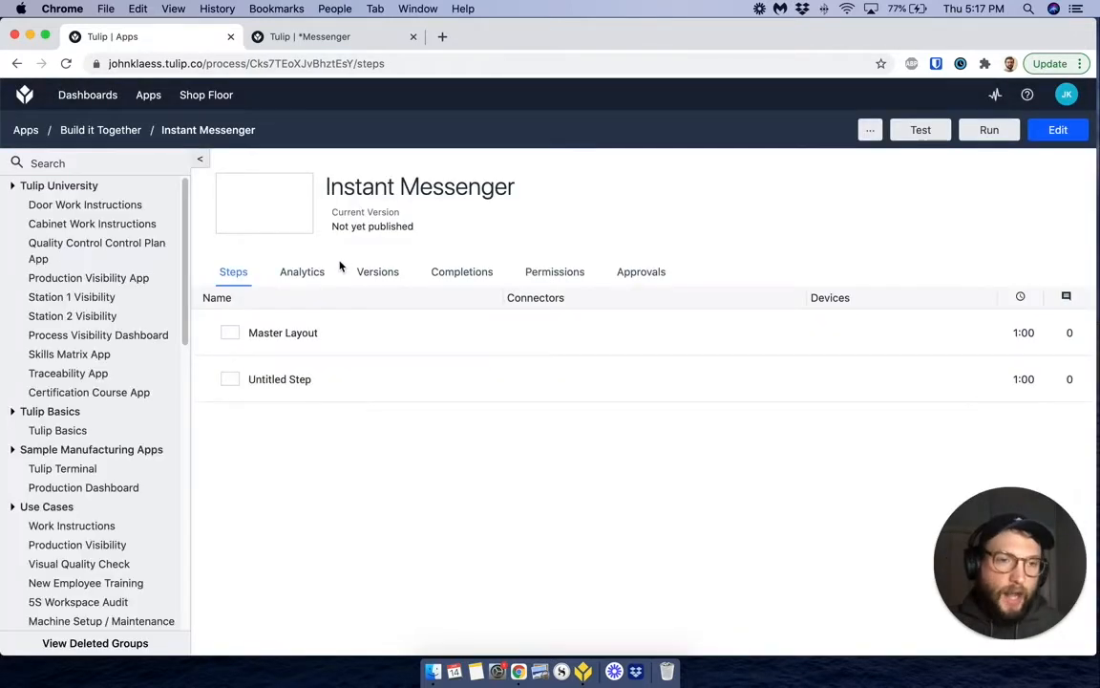
click(277, 379)
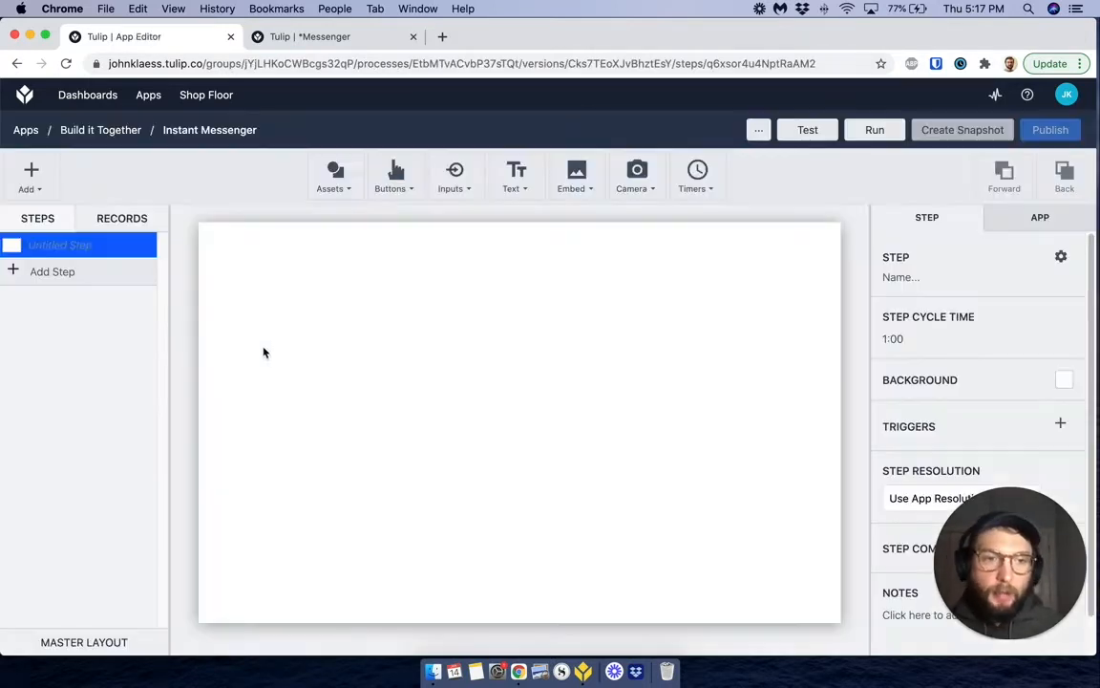
- Add two more regular steps to the Instant Messenger app
click(29, 187)
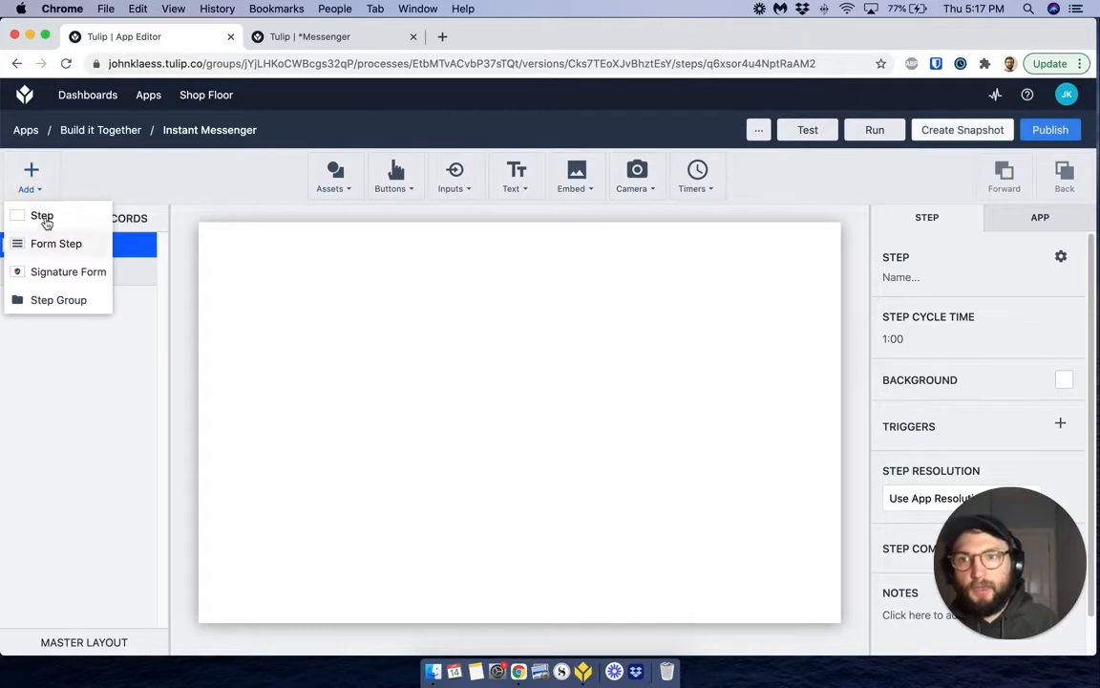
click(36, 216)
click(42, 190)
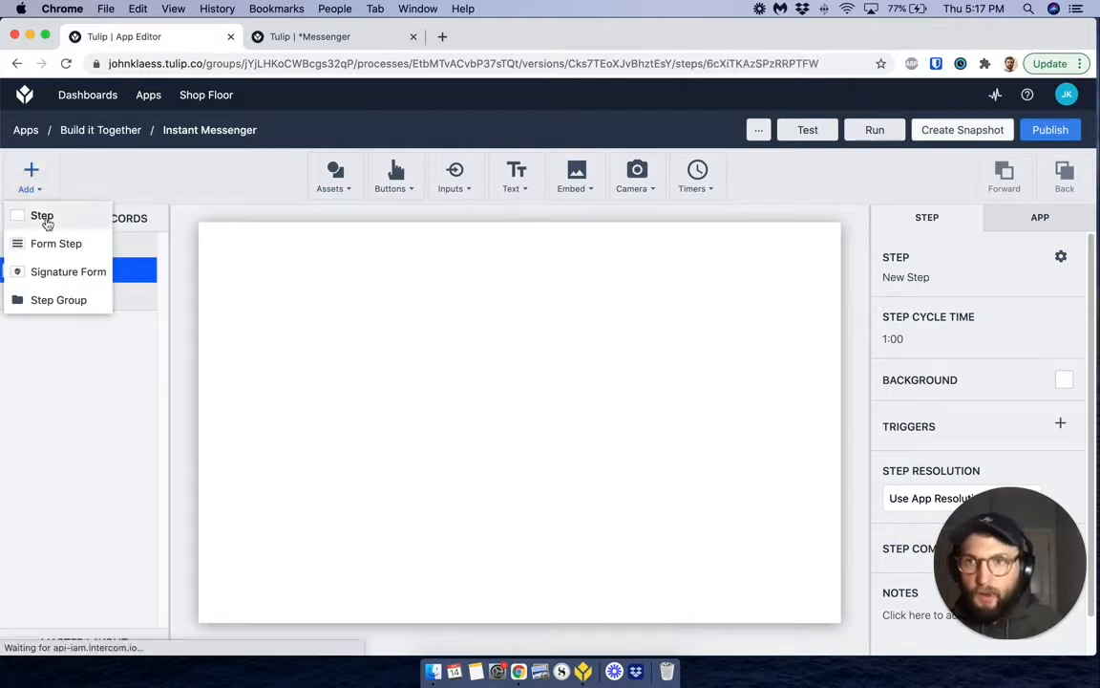
click(44, 216)
- Rename the app's first step Inbox and its second step Send a Message
double_click(67, 245)
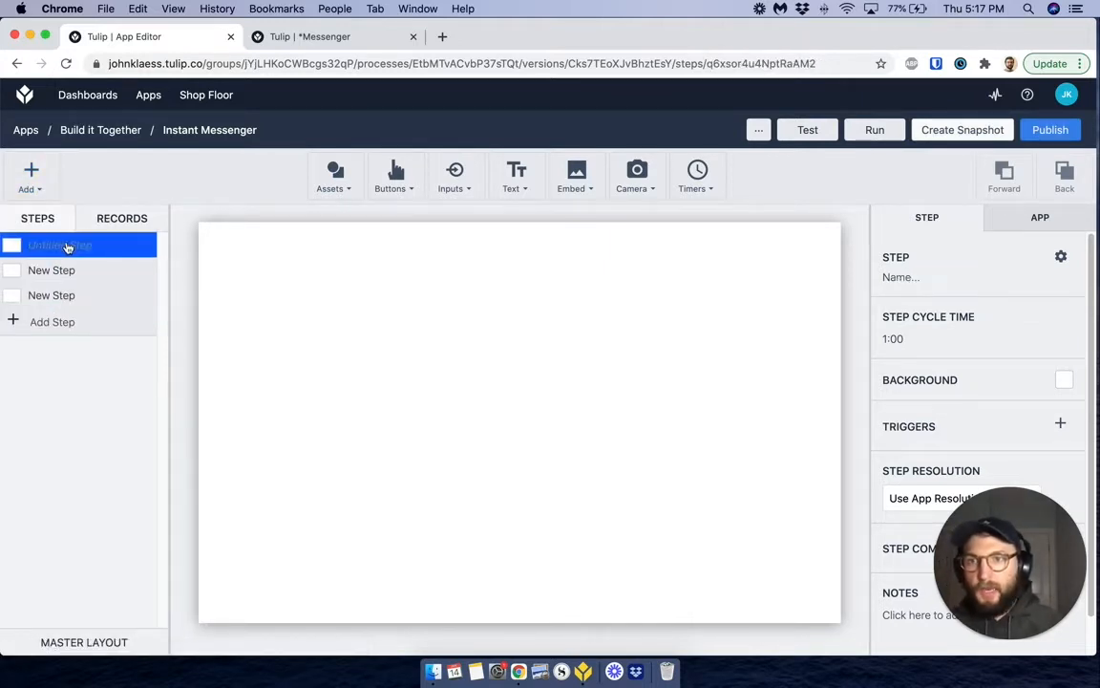
text(Inbox)
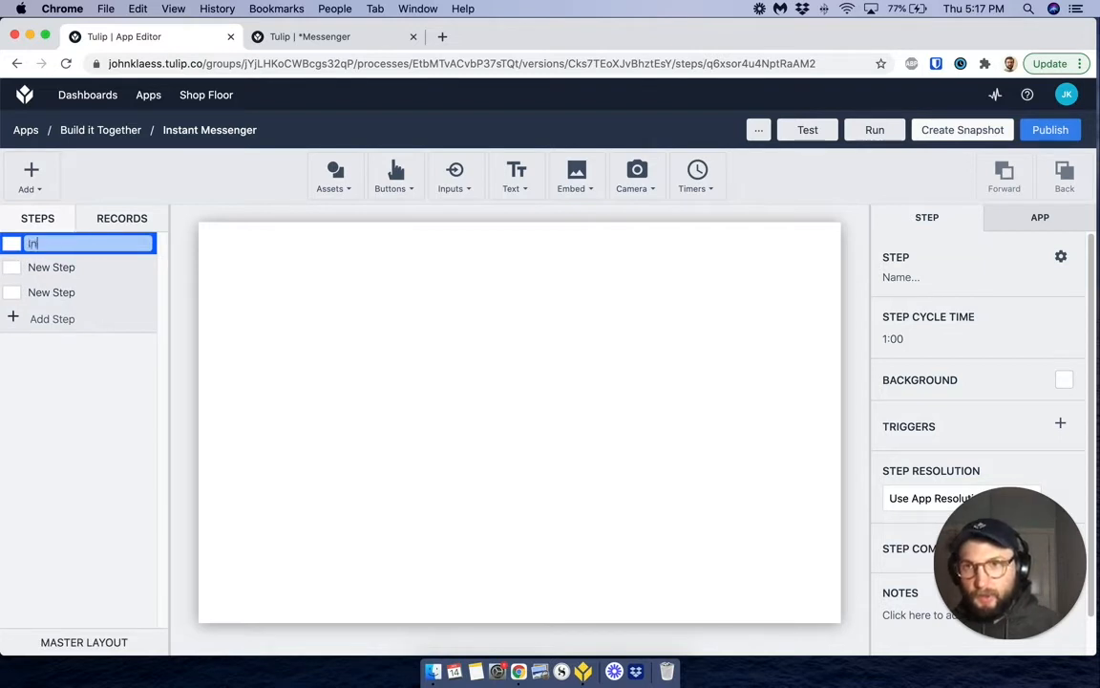
key(Return)
click(66, 275)
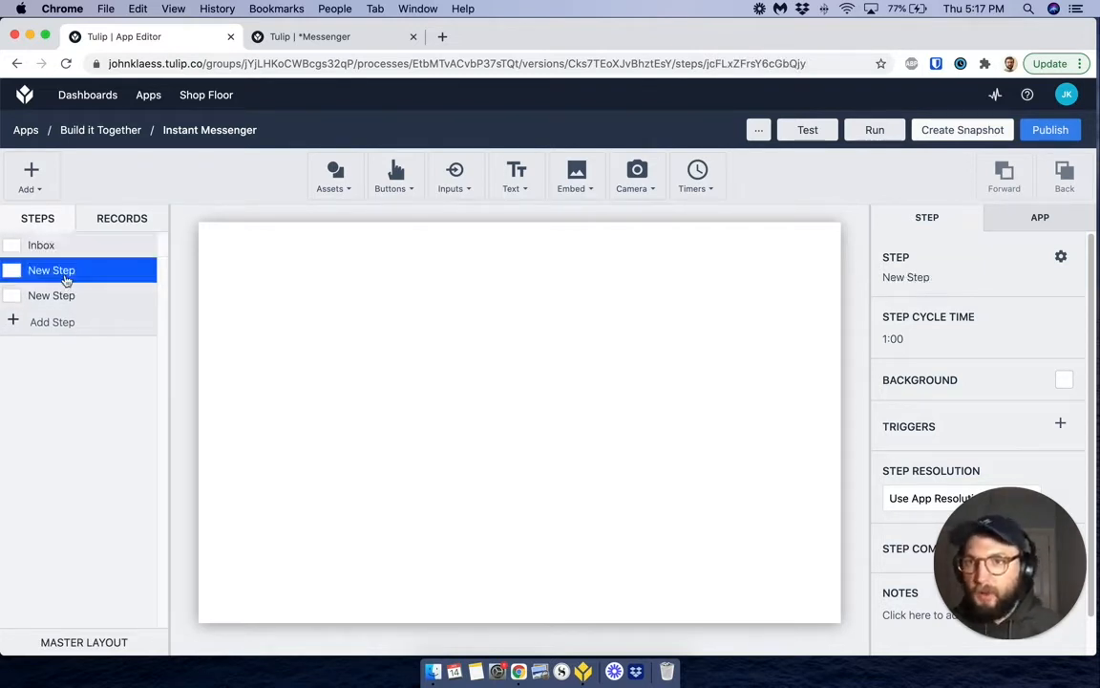
double_click(65, 275)
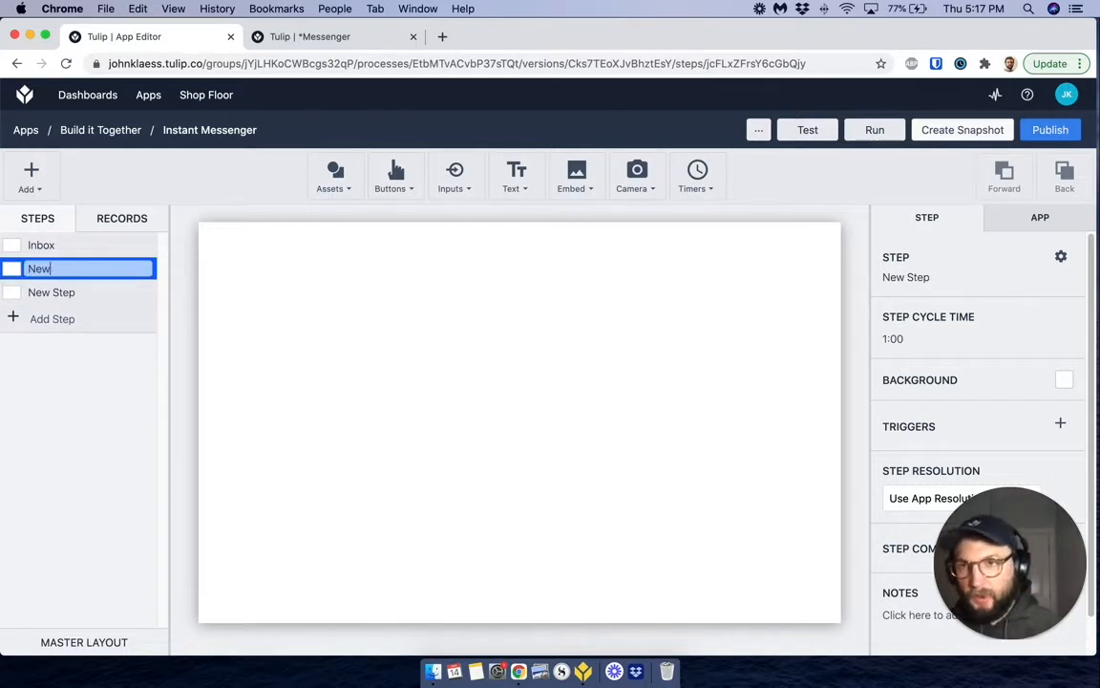
text(Send a Message)
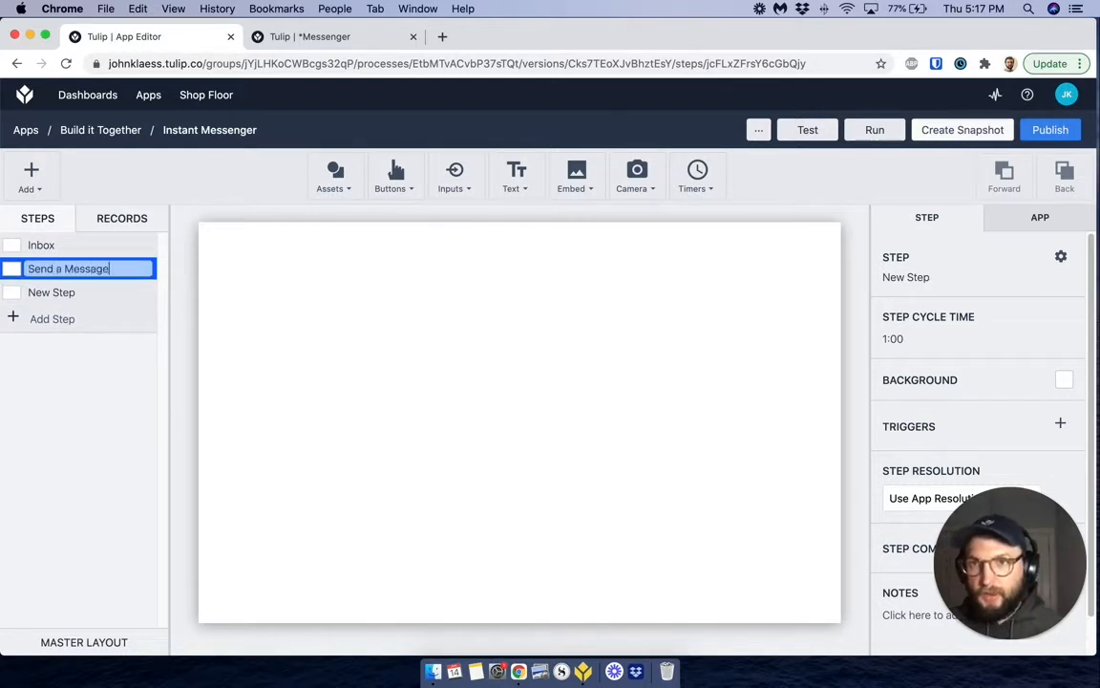
key(Return)
- Rename the app's third step Archive
click(57, 294)
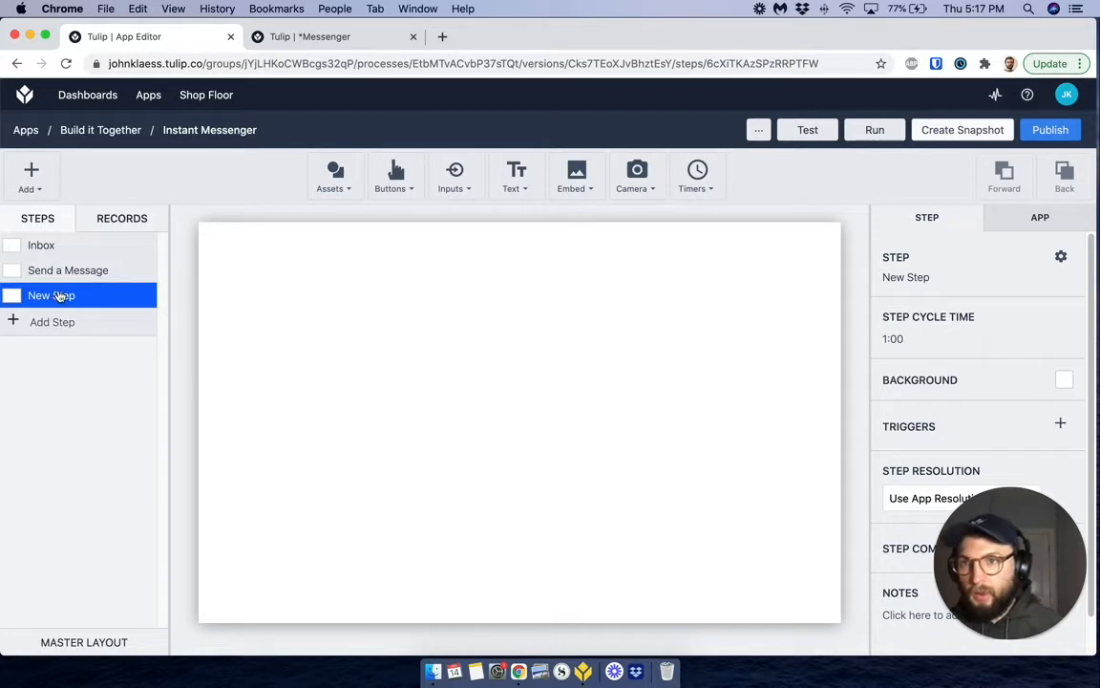
double_click(58, 295)
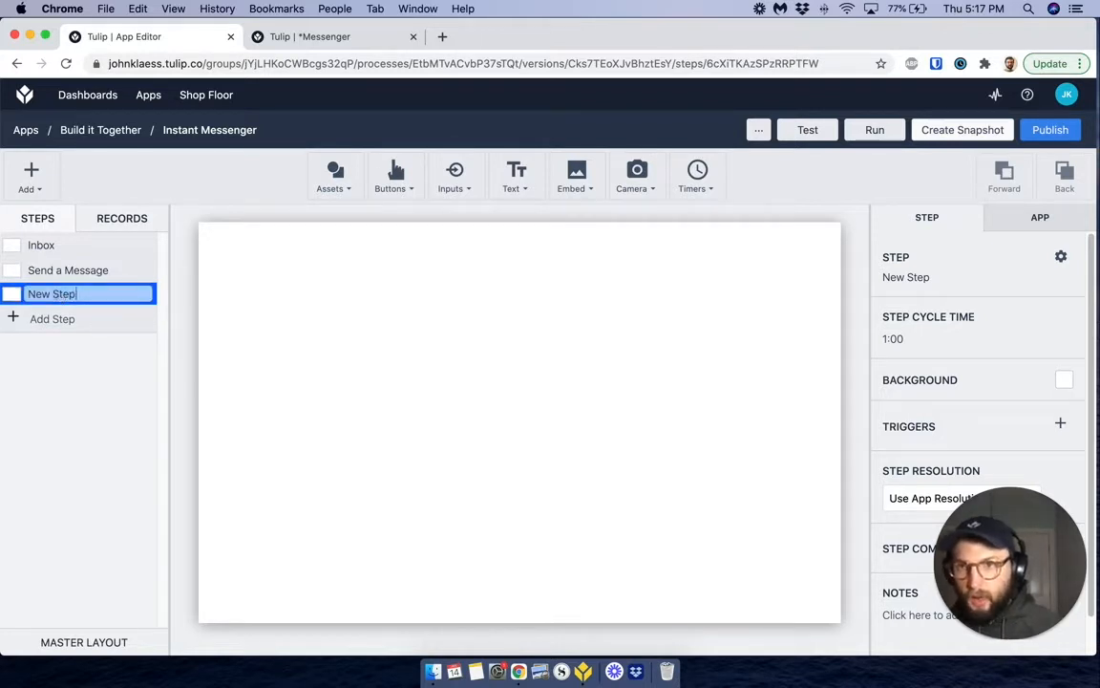
key(BackSpace)
key(BackSpace)
key(BackSpace)
key(BackSpace)
key(BackSpace)
text(Archiv)
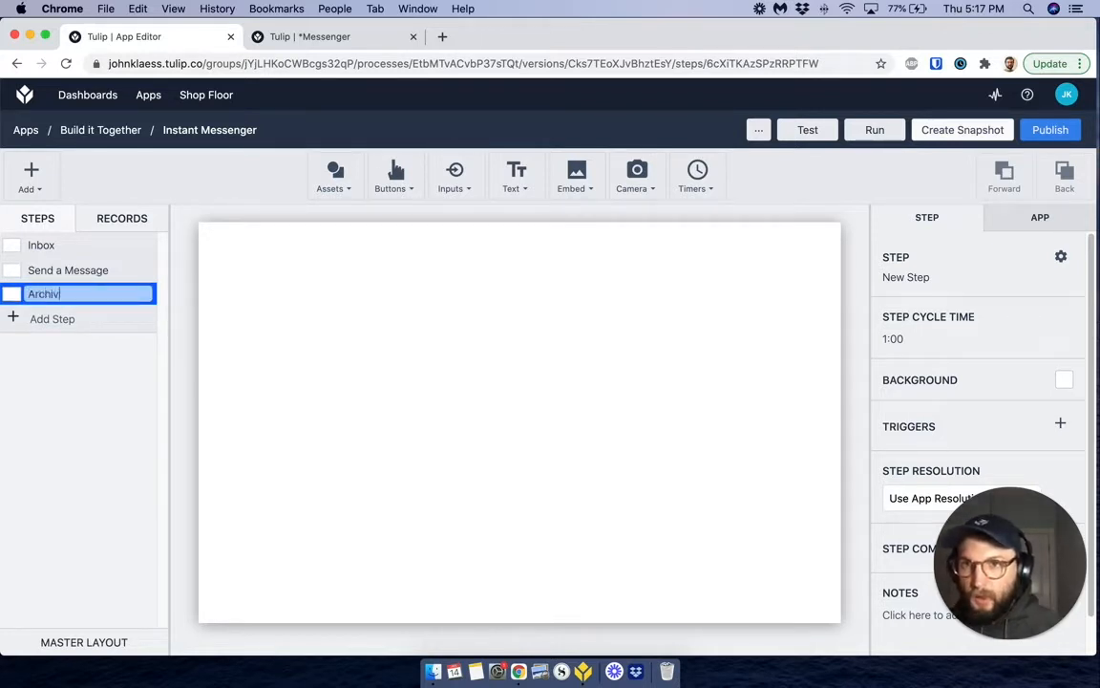
text(e)
key(Return)
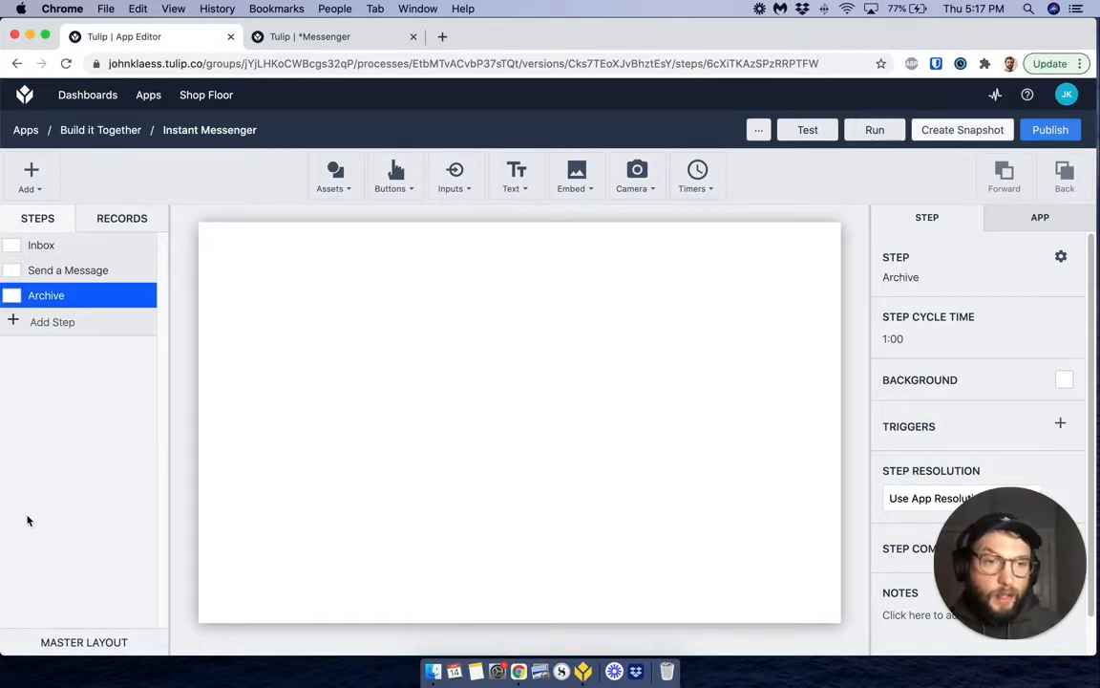
- Add a full-width rectangle to the Master Layout as a thin bar along the canvas's upper edge, 1920 wide and 43 high
click(94, 650)
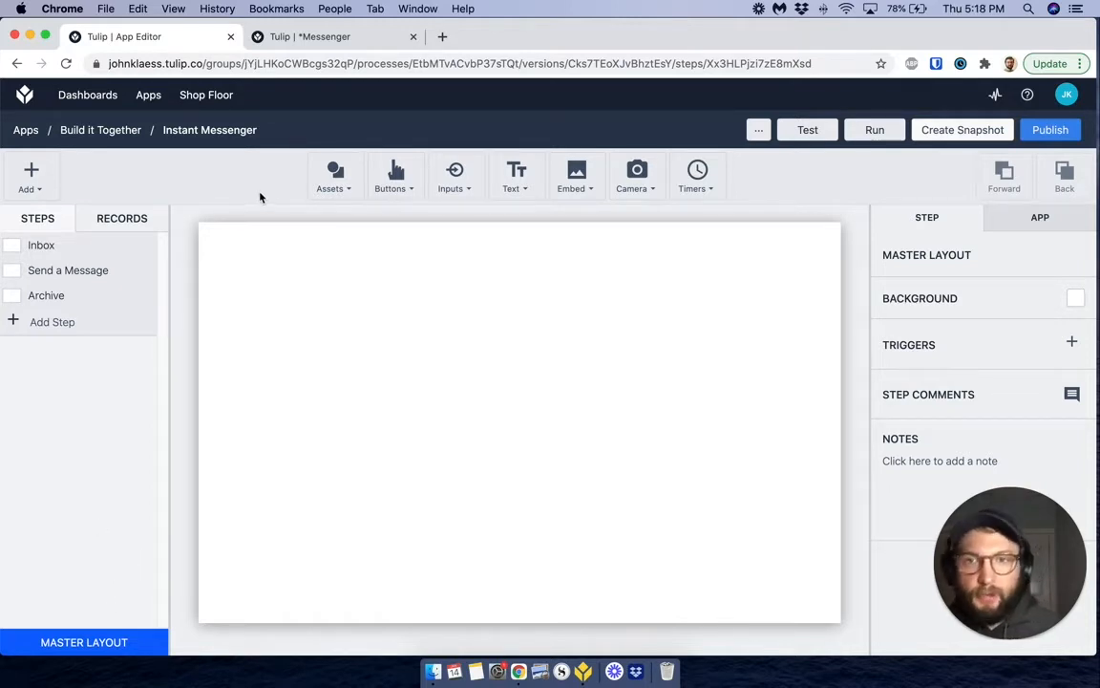
click(321, 189)
click(478, 274)
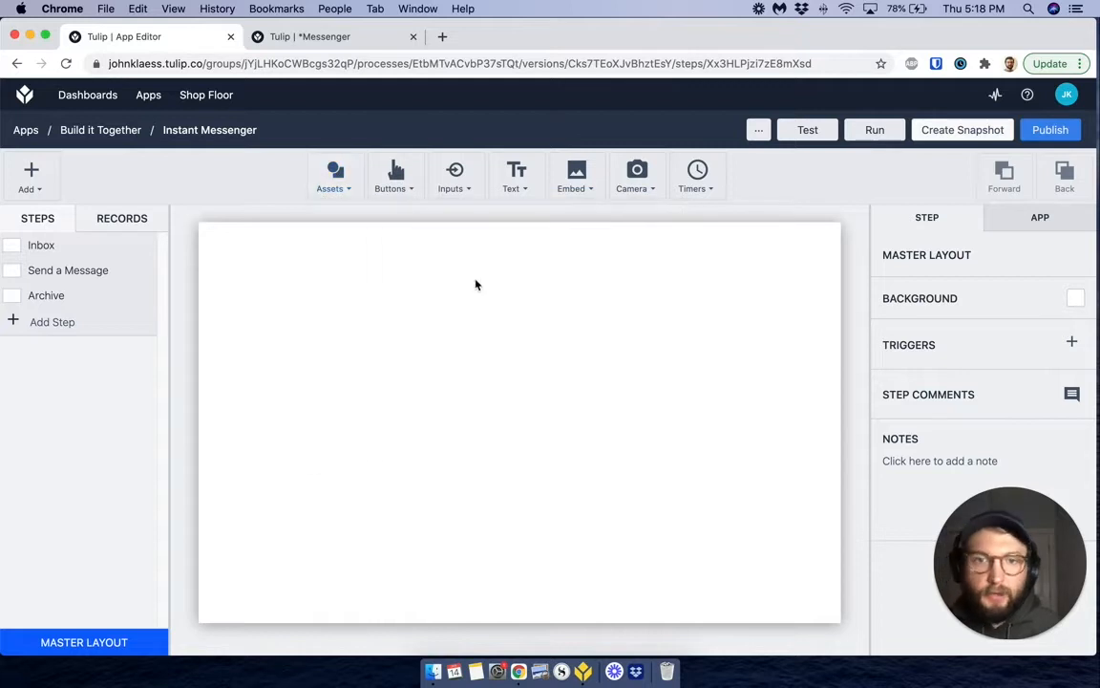
drag(507, 414, 841, 240)
click(305, 283)
drag(520, 255, 519, 236)
- Add a second full-width rectangle directly beneath the thin bar, at Y position 43, 1920 wide and 100 high
click(334, 173)
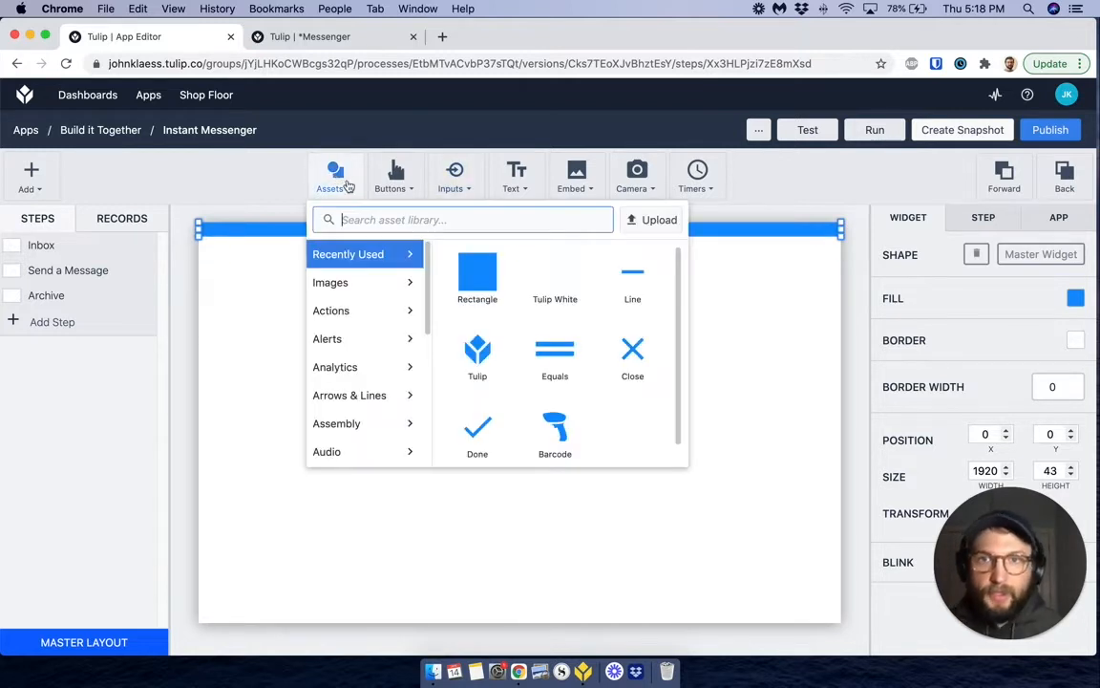
click(468, 277)
drag(507, 418, 841, 251)
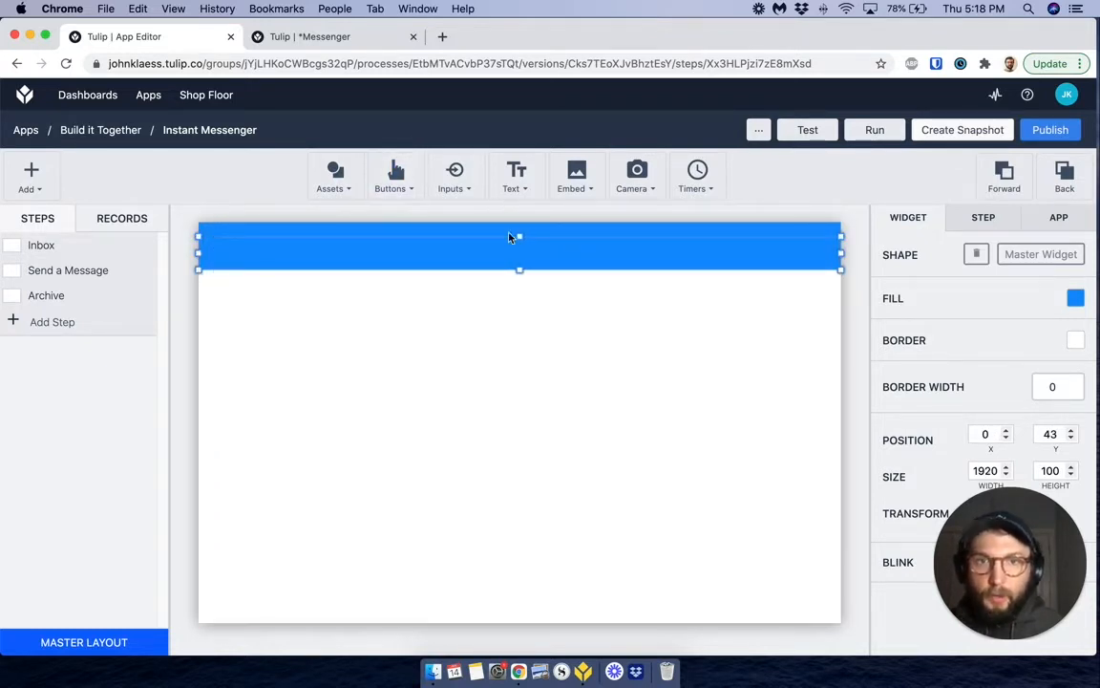
- Fill the thin upper bar with black and the taller bar beneath it with dark gray #616161
drag(516, 236, 516, 225)
click(1082, 299)
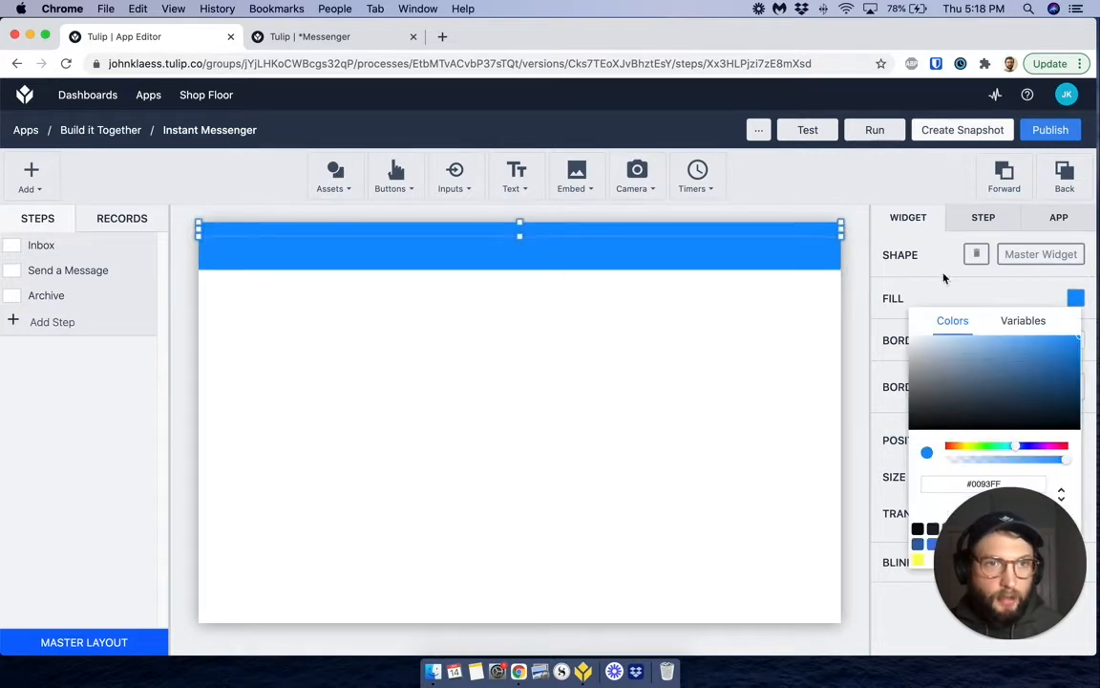
click(917, 528)
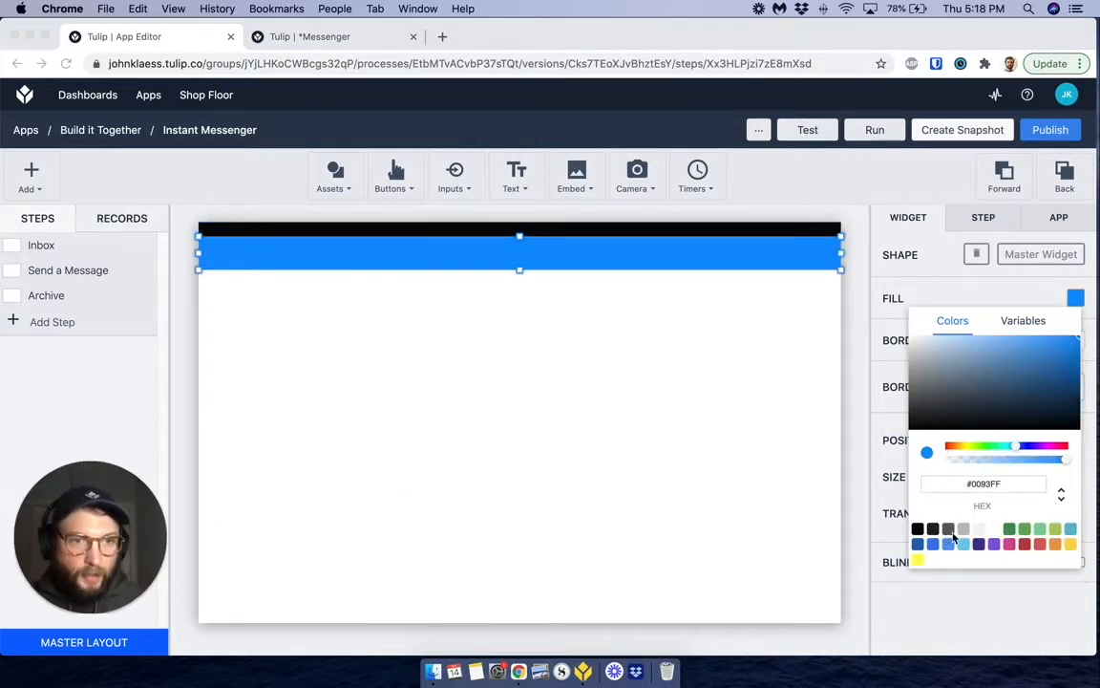
click(953, 533)
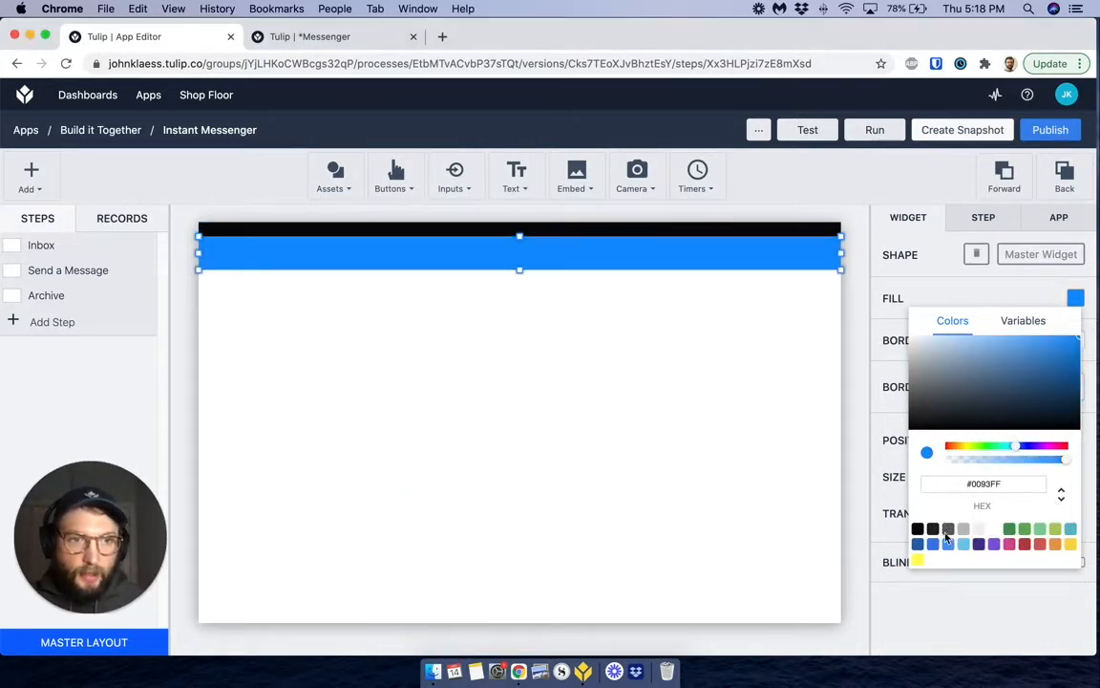
click(948, 529)
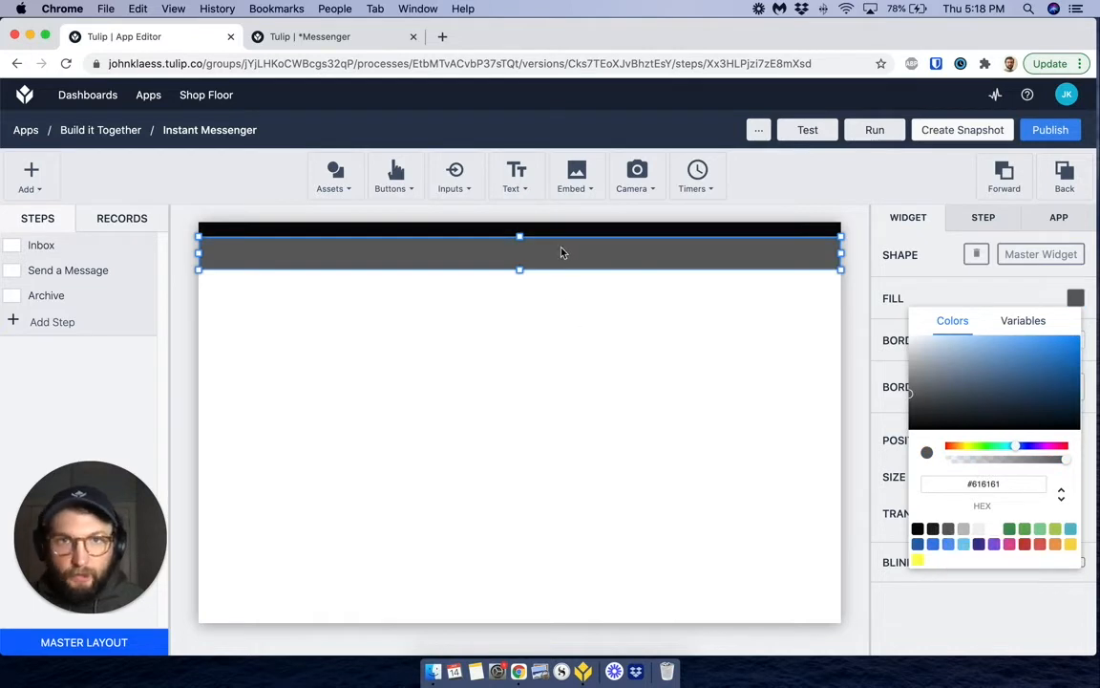
- Copy the dark gray bar to the canvas's lower edge as a full-width footer at Y position 1084, 116 high
click(567, 307)
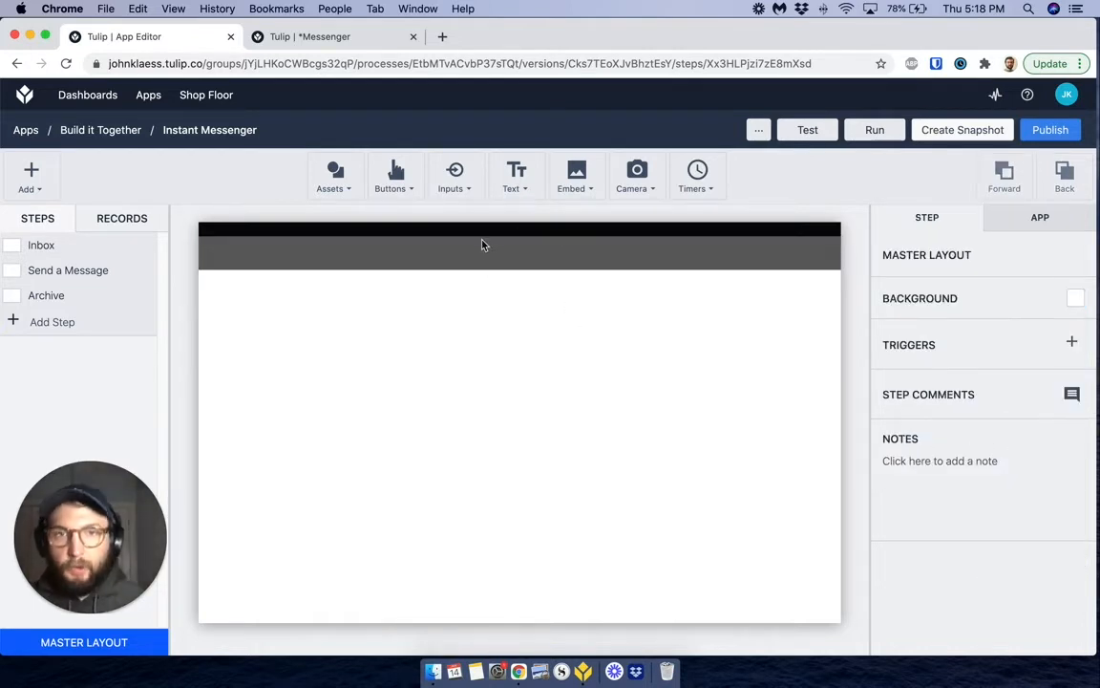
click(483, 263)
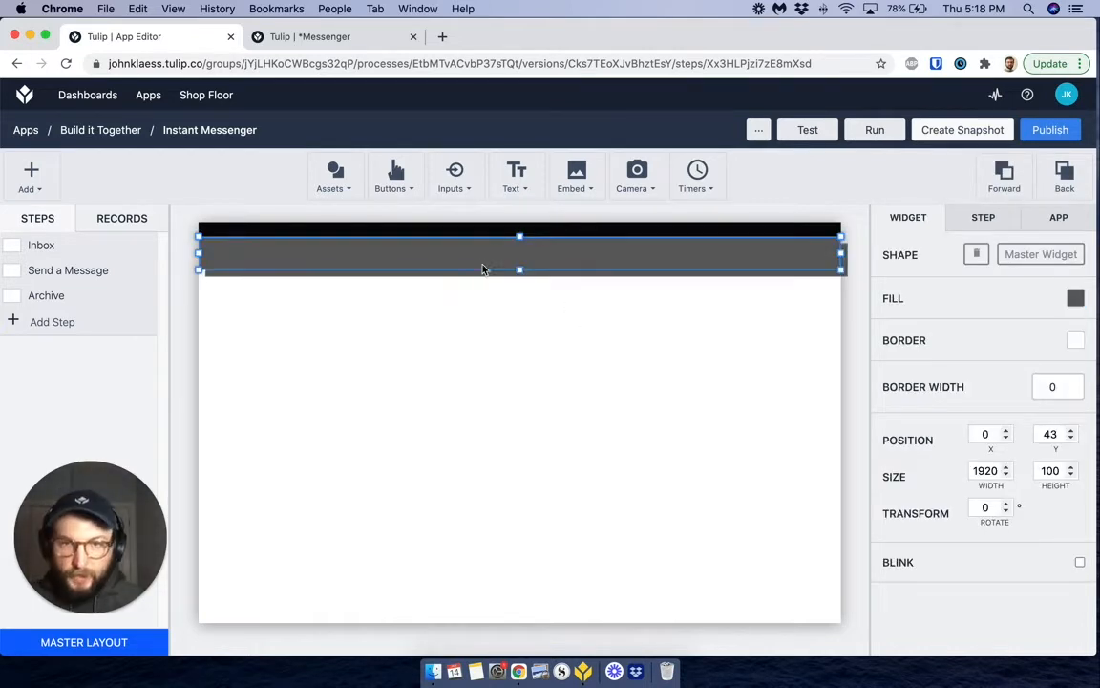
drag(486, 268, 519, 585)
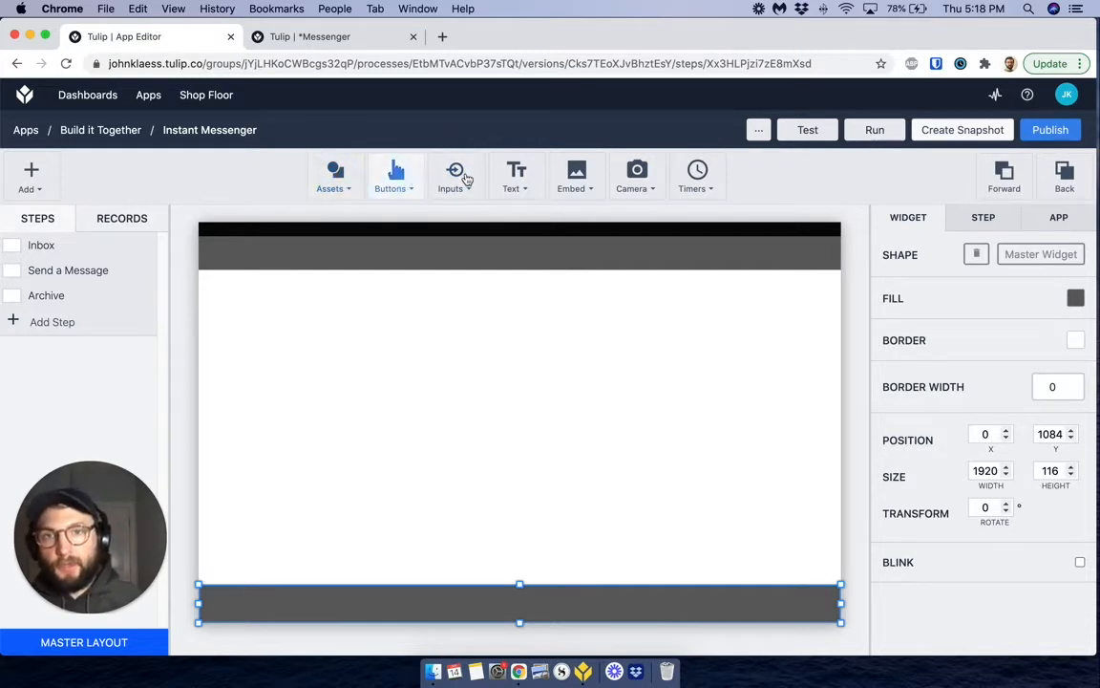
- Add a Menu button at the left end of the gray header bar, at X 0 and Y 43, 244 wide and 100 high
click(408, 189)
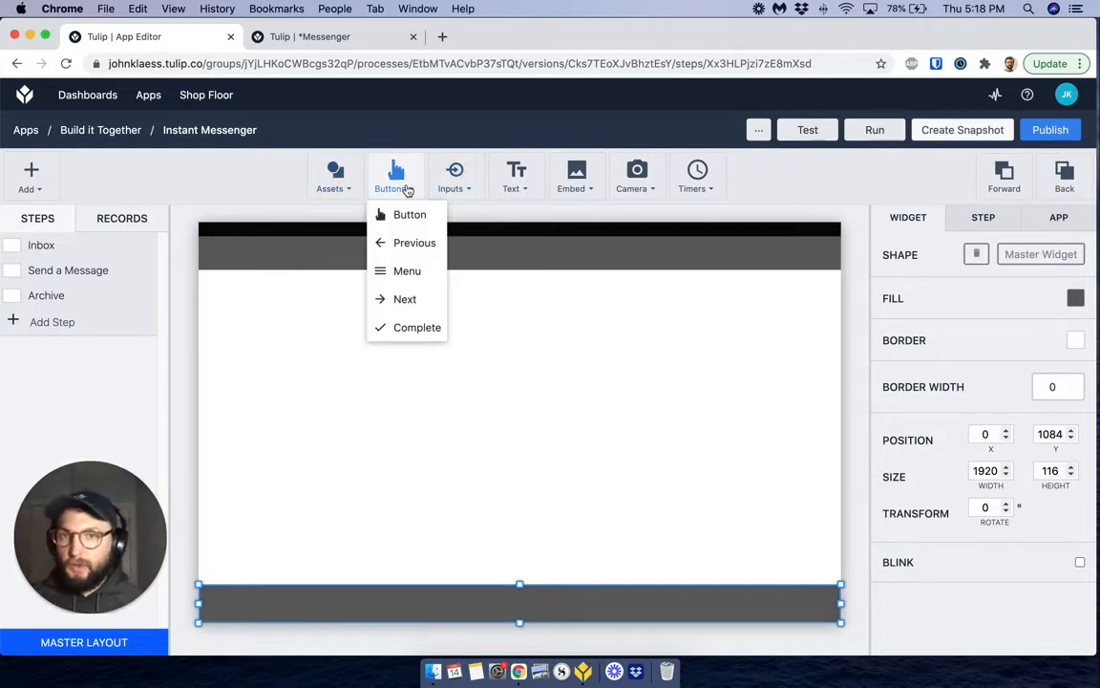
click(416, 272)
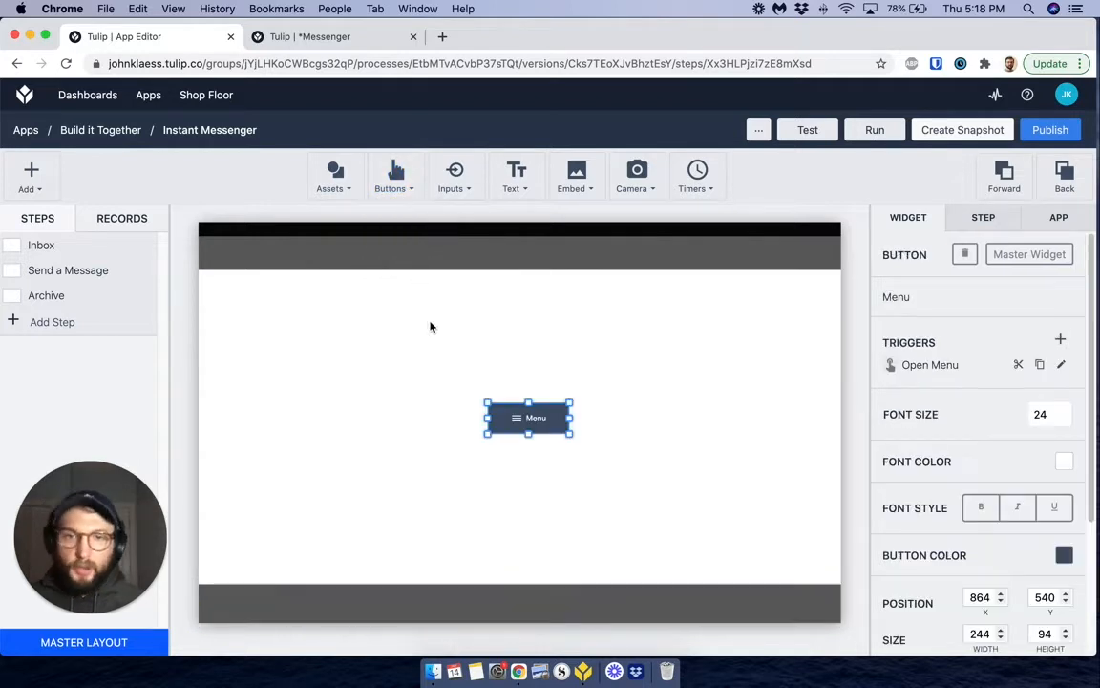
drag(516, 418, 240, 234)
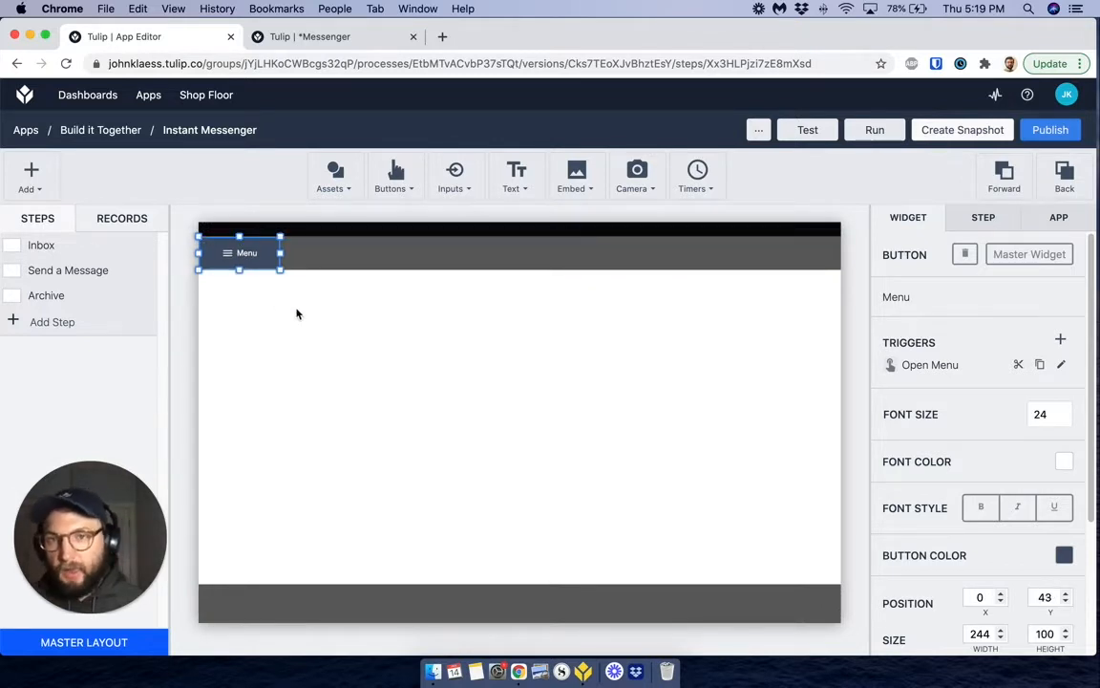
click(333, 310)
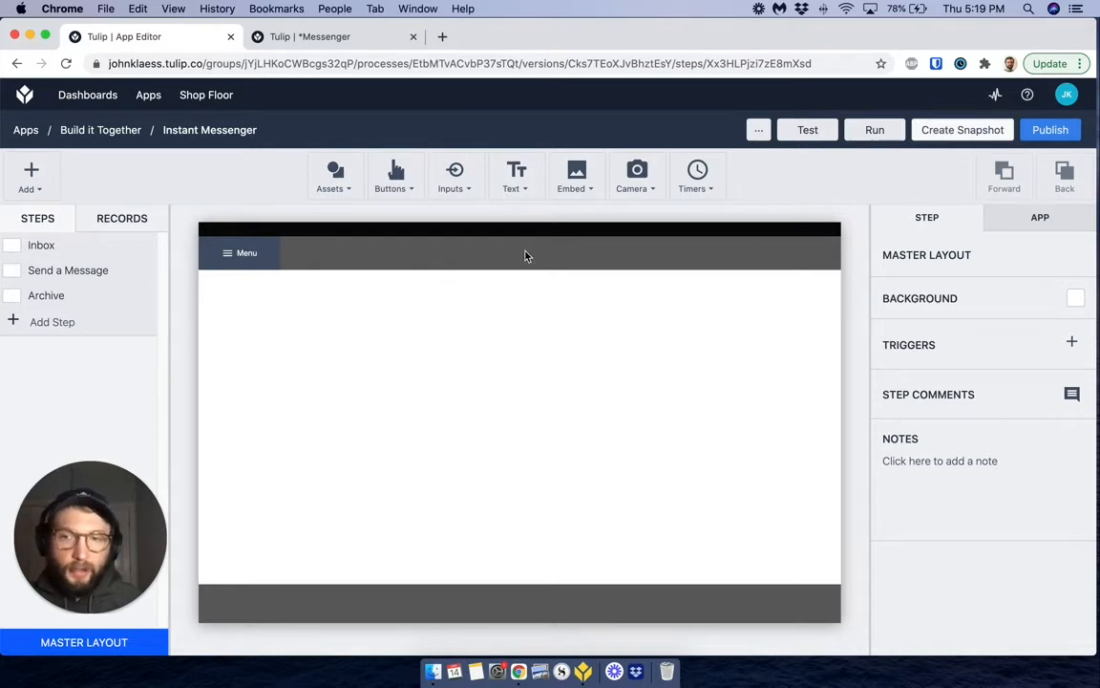
- Add a Step Name text with font color #F2F2F2 and place it in the gray header bar
click(514, 191)
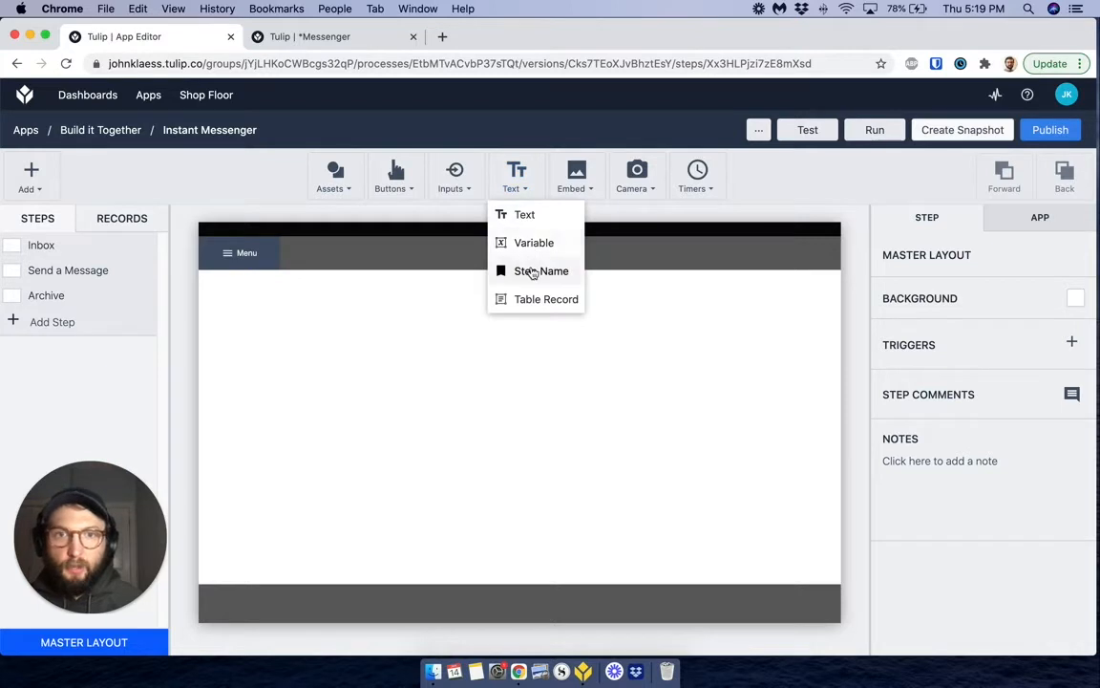
click(531, 271)
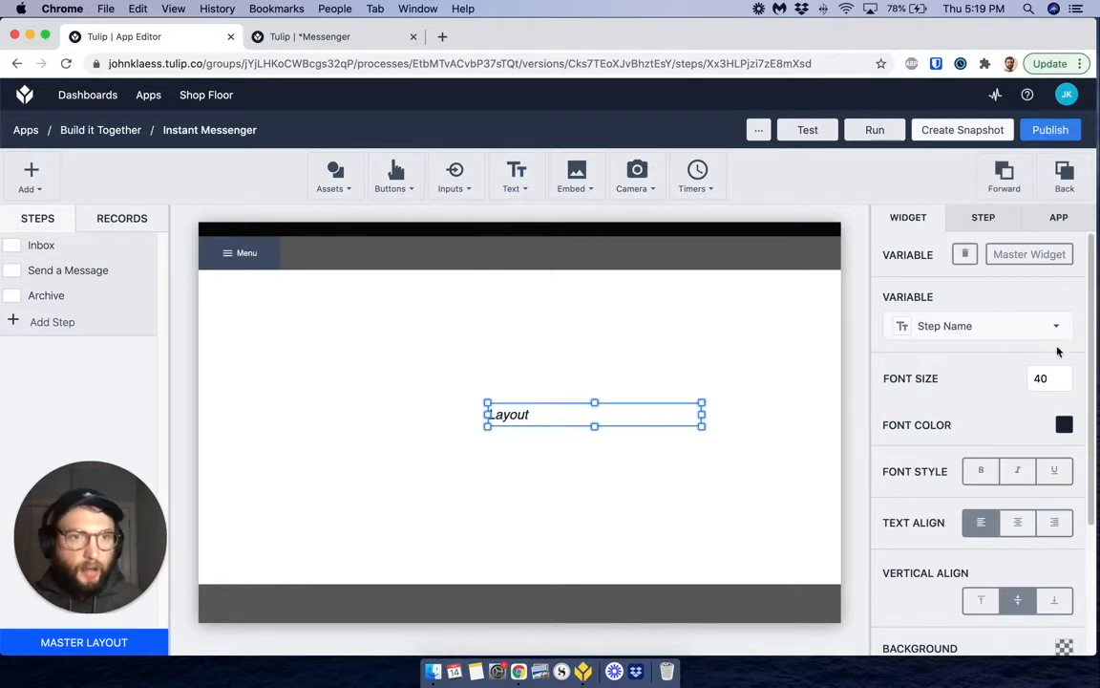
click(1064, 425)
click(979, 375)
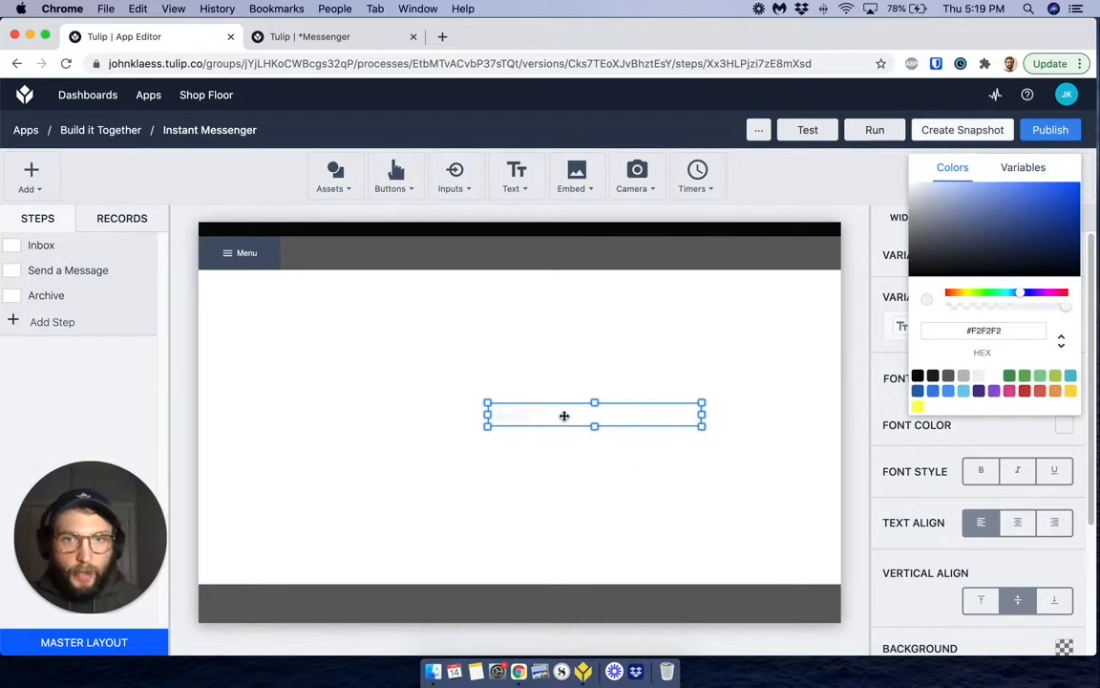
drag(562, 415, 519, 266)
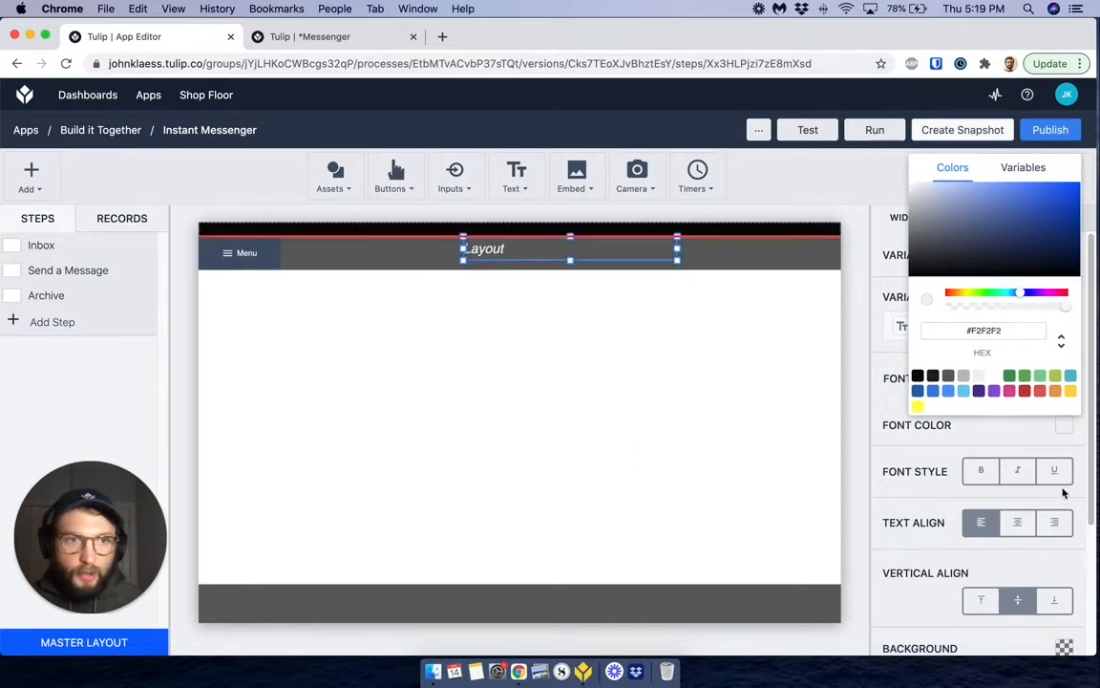
- Set the step name's font size to 60, make its box taller and center the title in the gray header bar
click(1015, 449)
click(1056, 373)
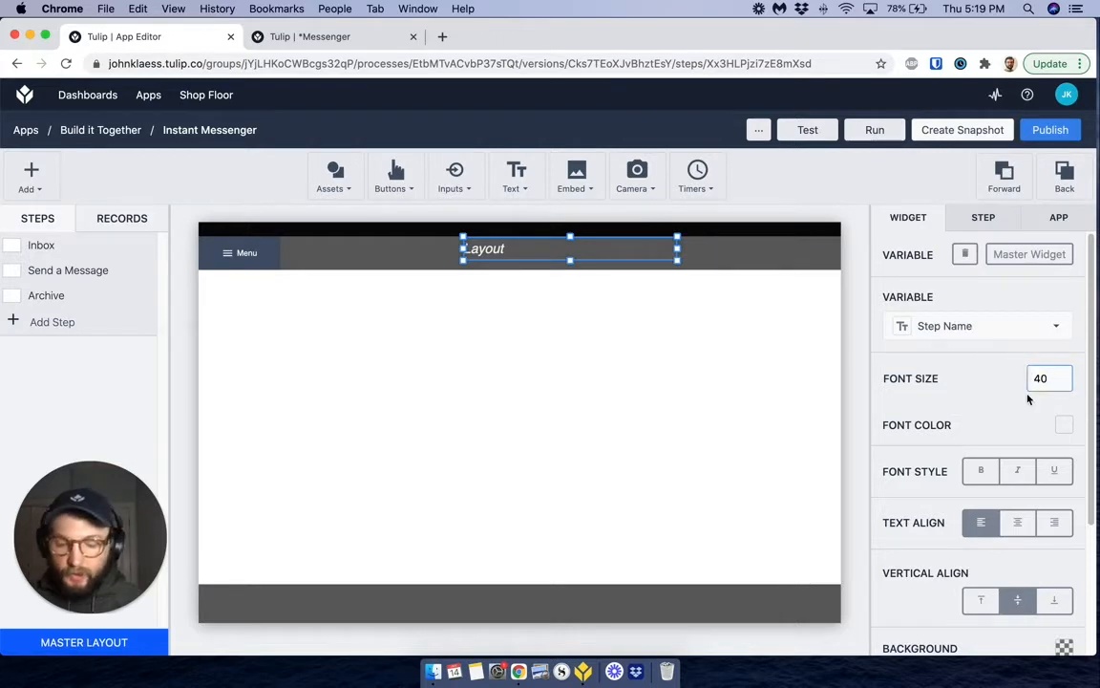
text(60)
key(Return)
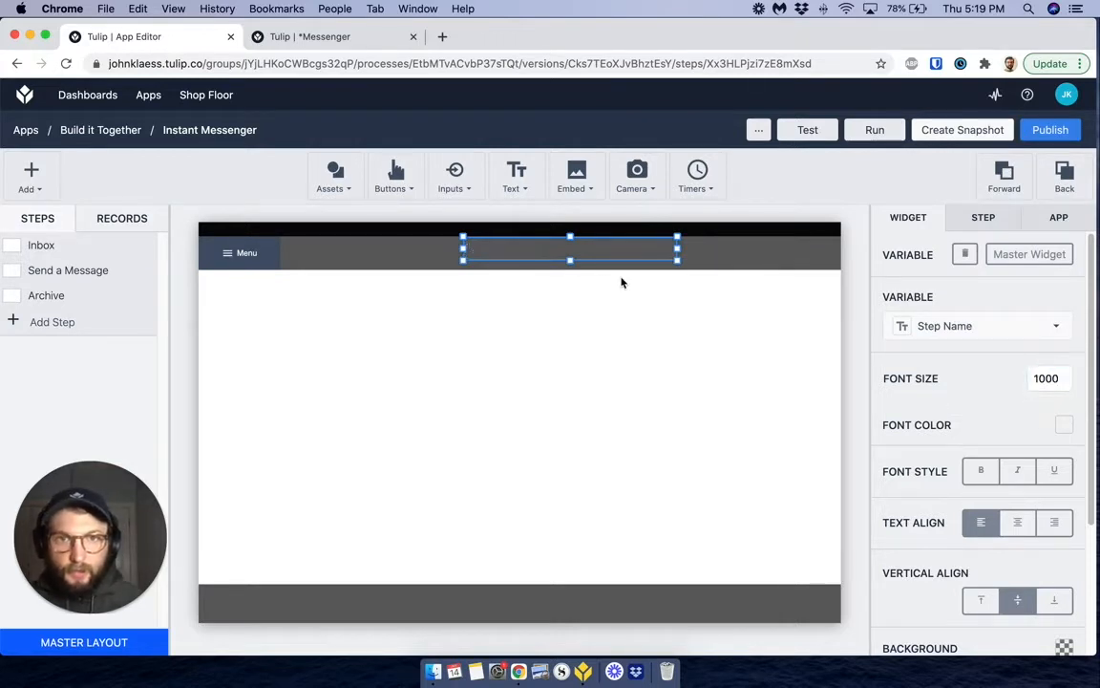
drag(572, 262, 574, 285)
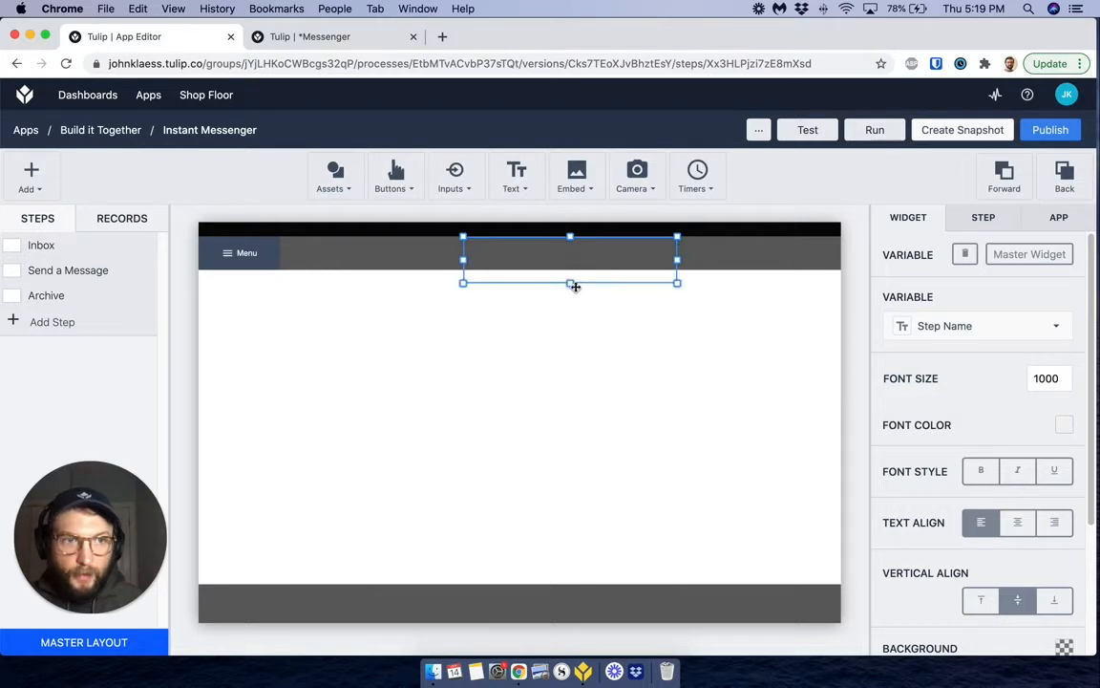
double_click(1037, 377)
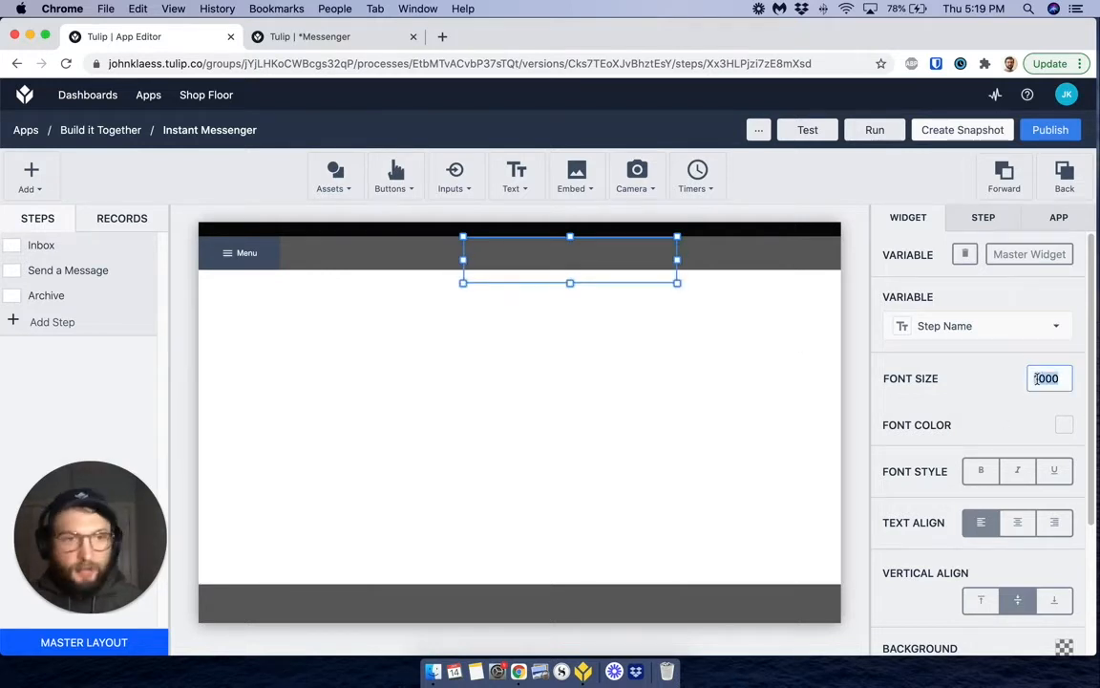
text(60)
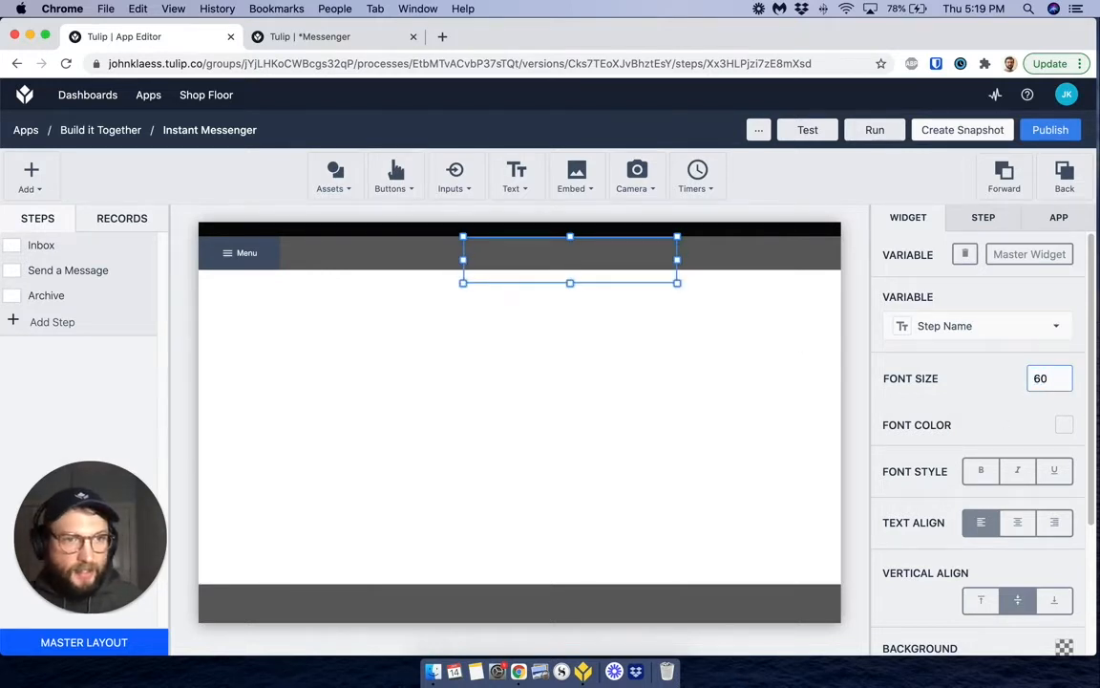
key(Return)
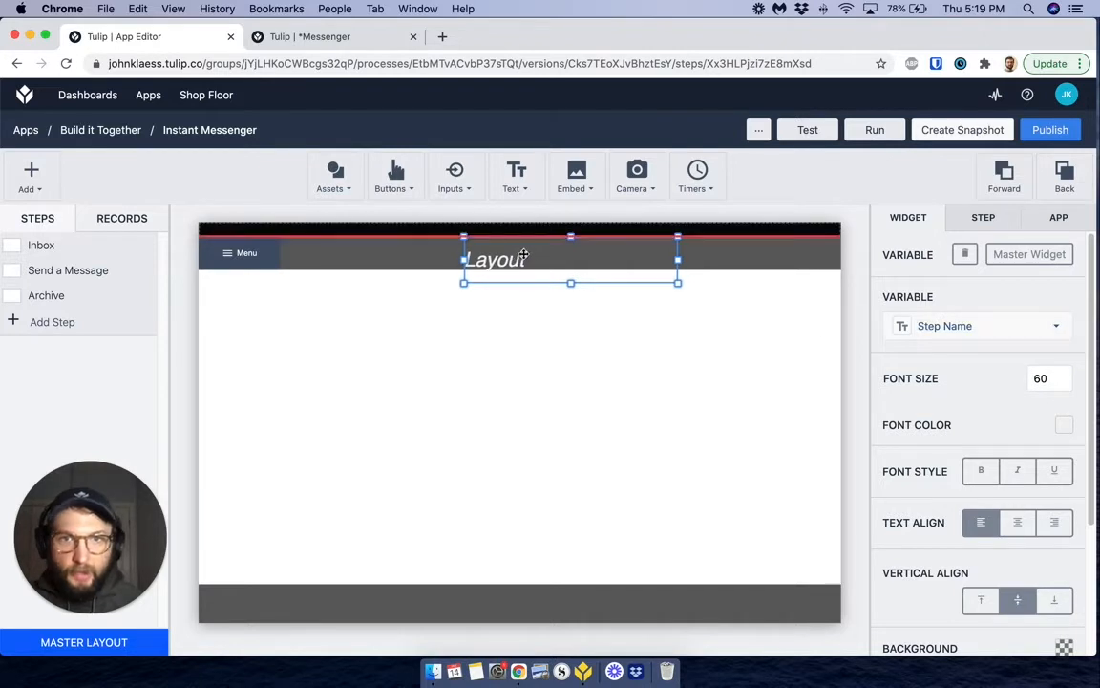
drag(523, 254, 537, 250)
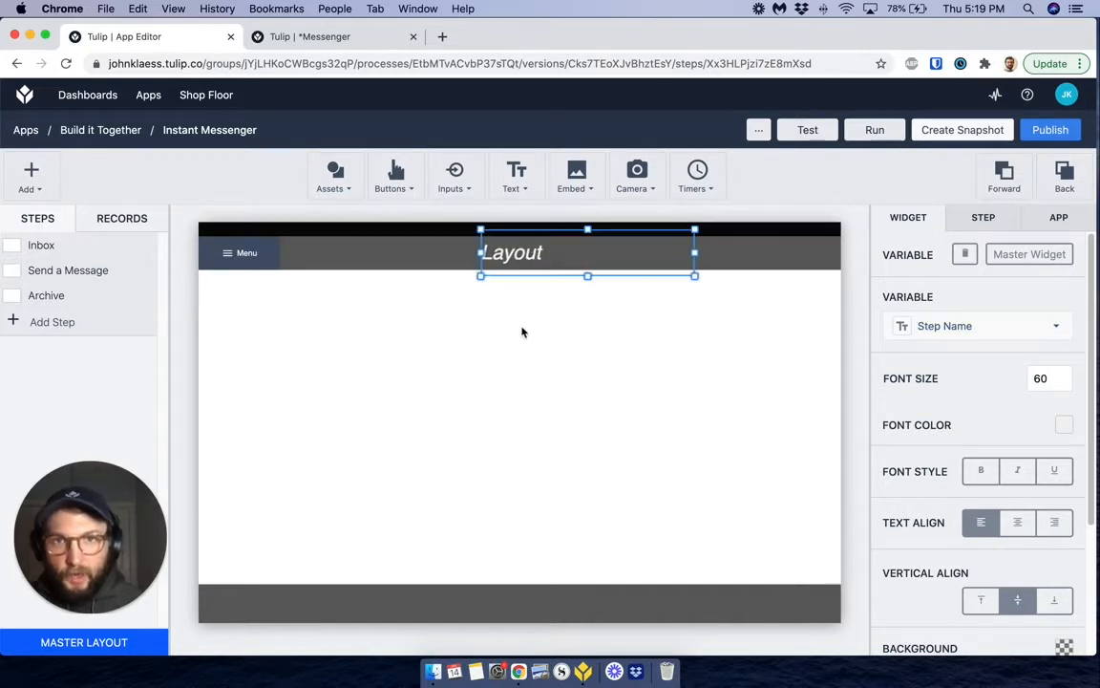
- Add the white Tulip logo and fit it into the black bar's left end, at X 24 and Y 0, 158 wide and 43 high
click(344, 188)
click(560, 285)
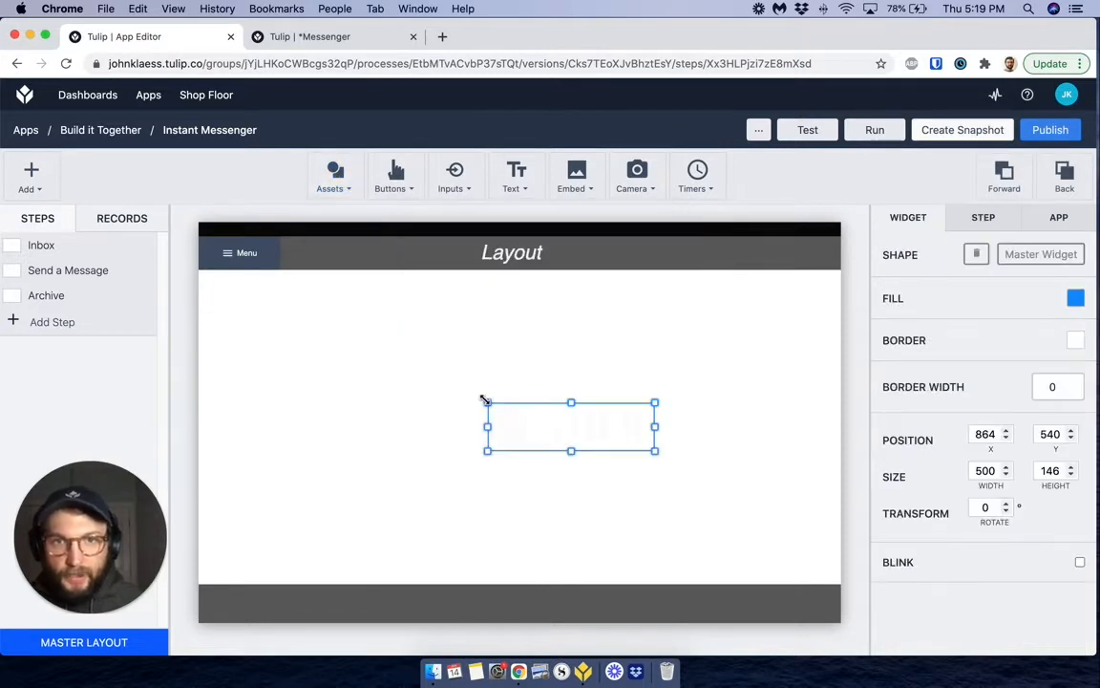
drag(506, 413, 229, 239)
drag(359, 265, 258, 230)
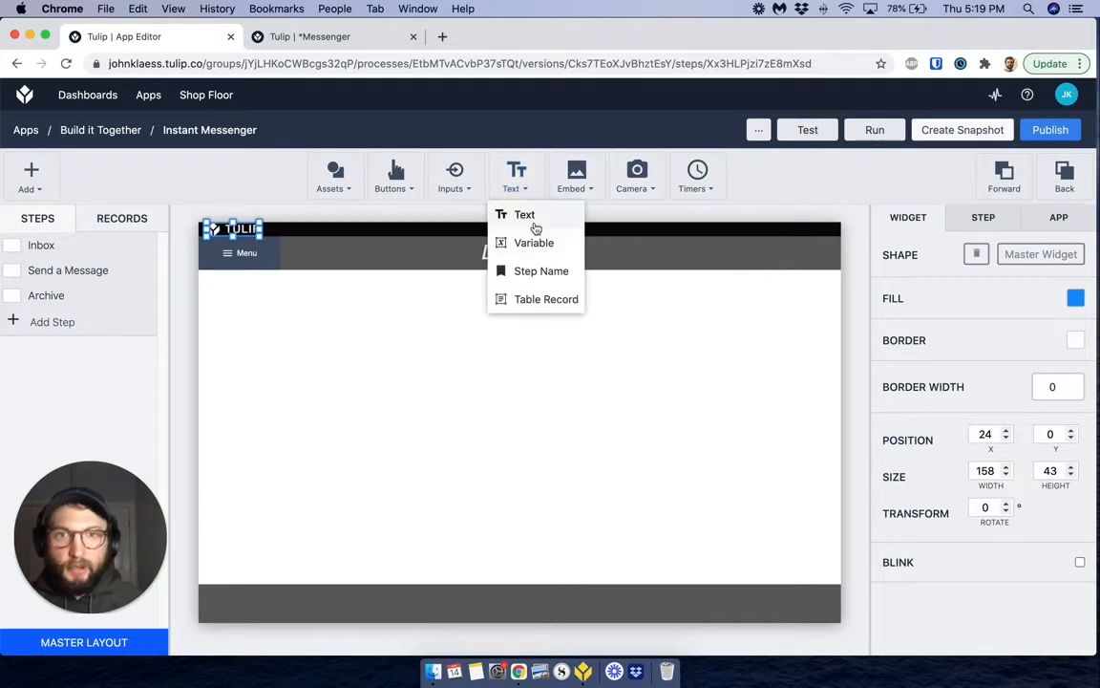
- Add a text widget reading "user:" with font size 20
click(534, 226)
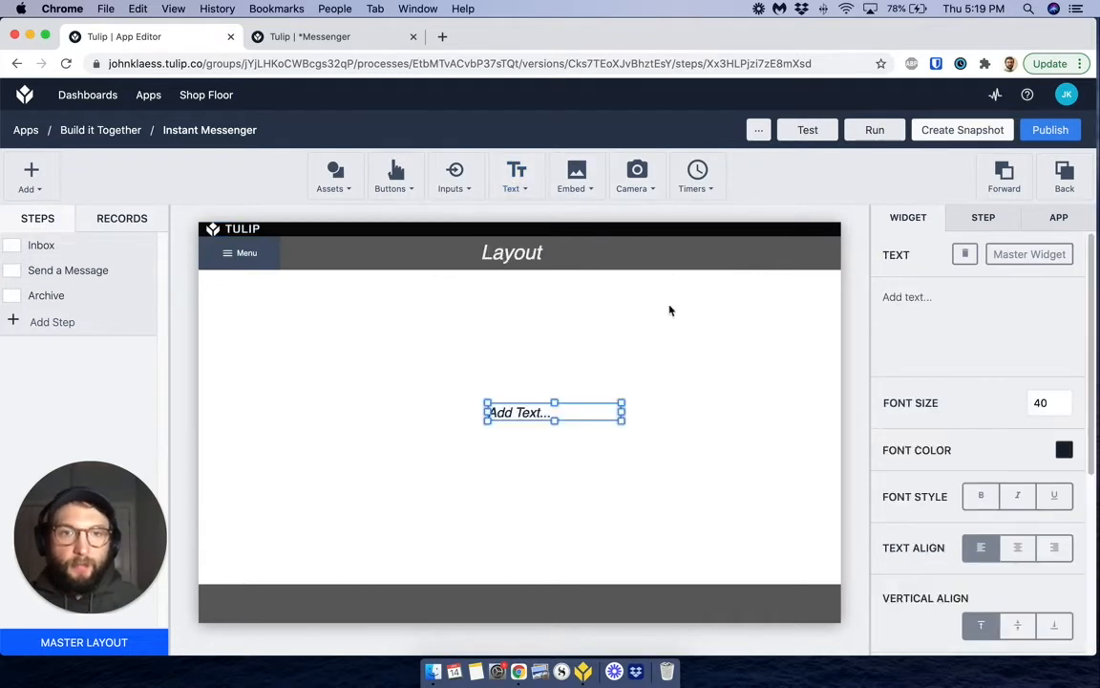
click(934, 291)
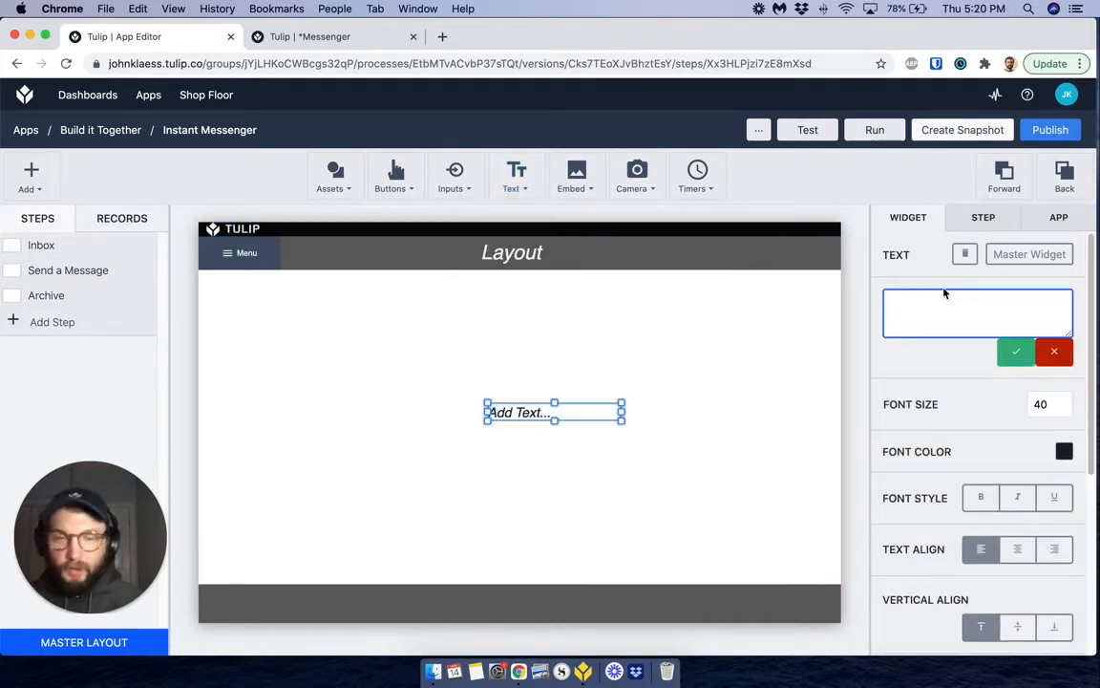
text(user:)
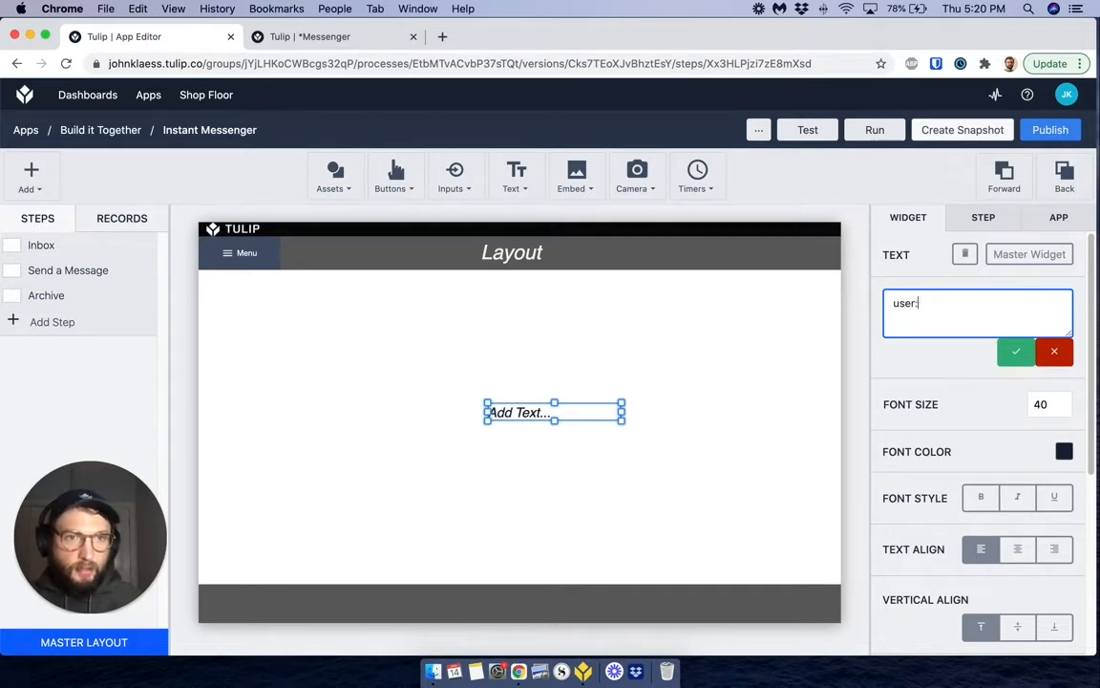
double_click(1046, 403)
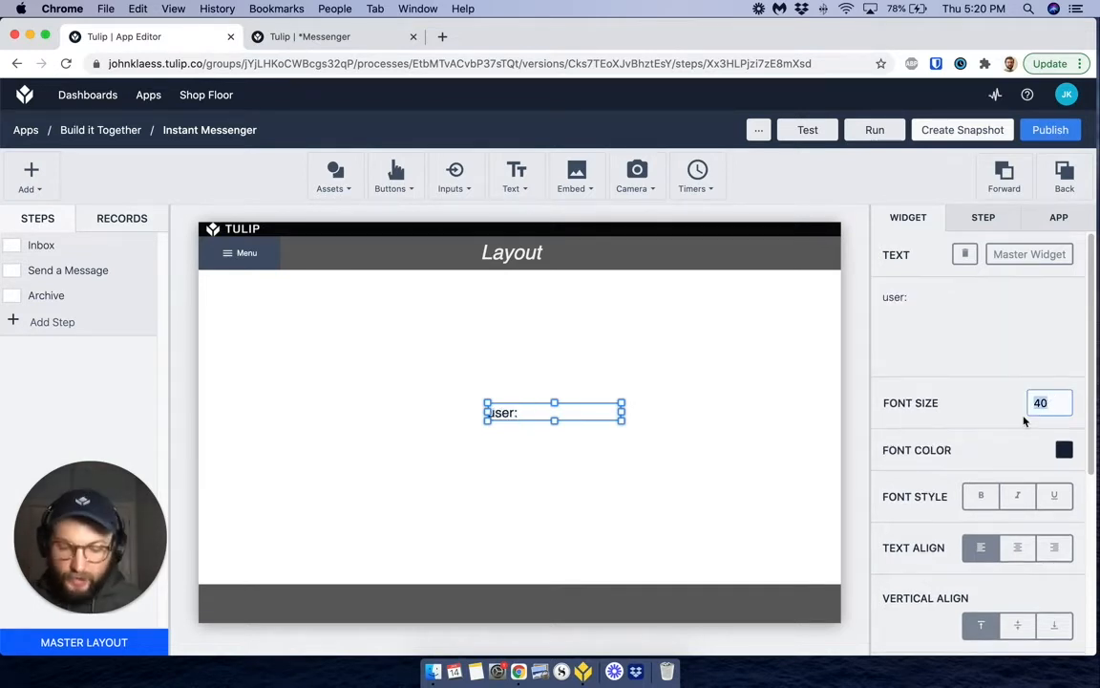
text(20)
key(Return)
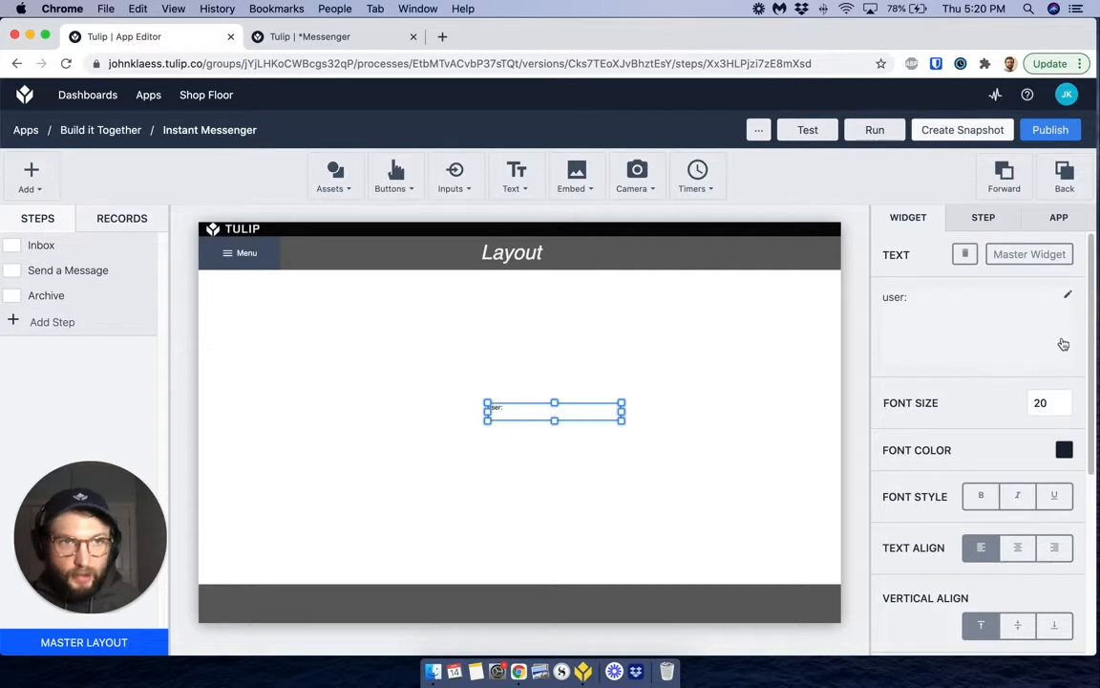
- Color the "user:" label #F2F2F2, place it in the black bar right of center and narrow its box
click(1065, 451)
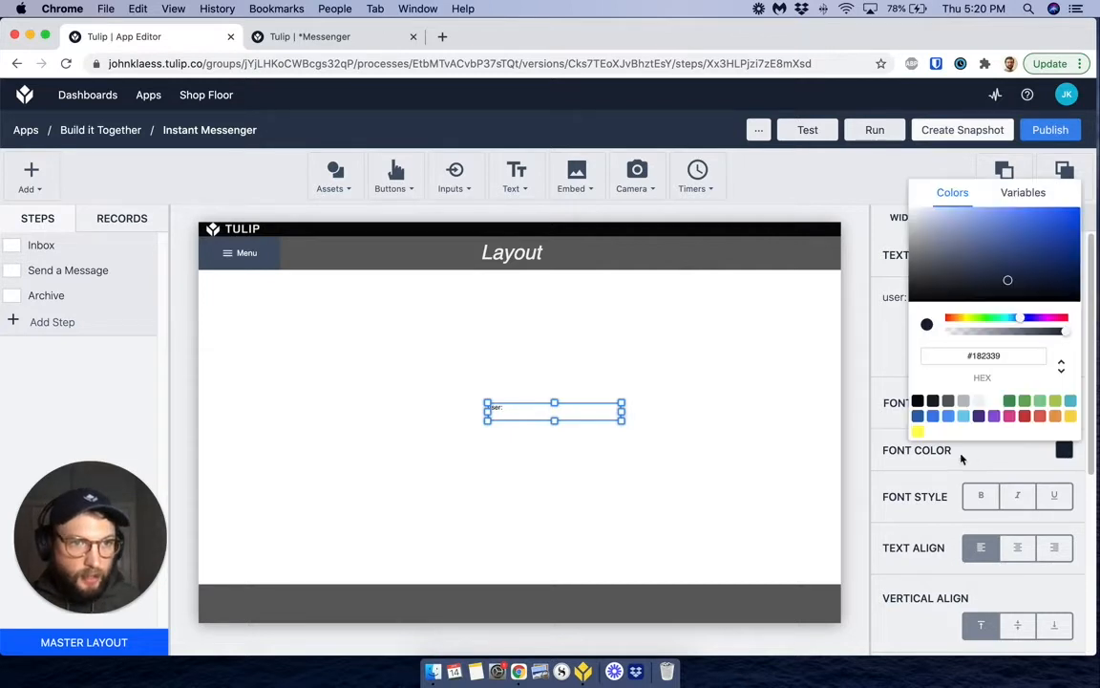
click(978, 401)
drag(570, 414, 602, 233)
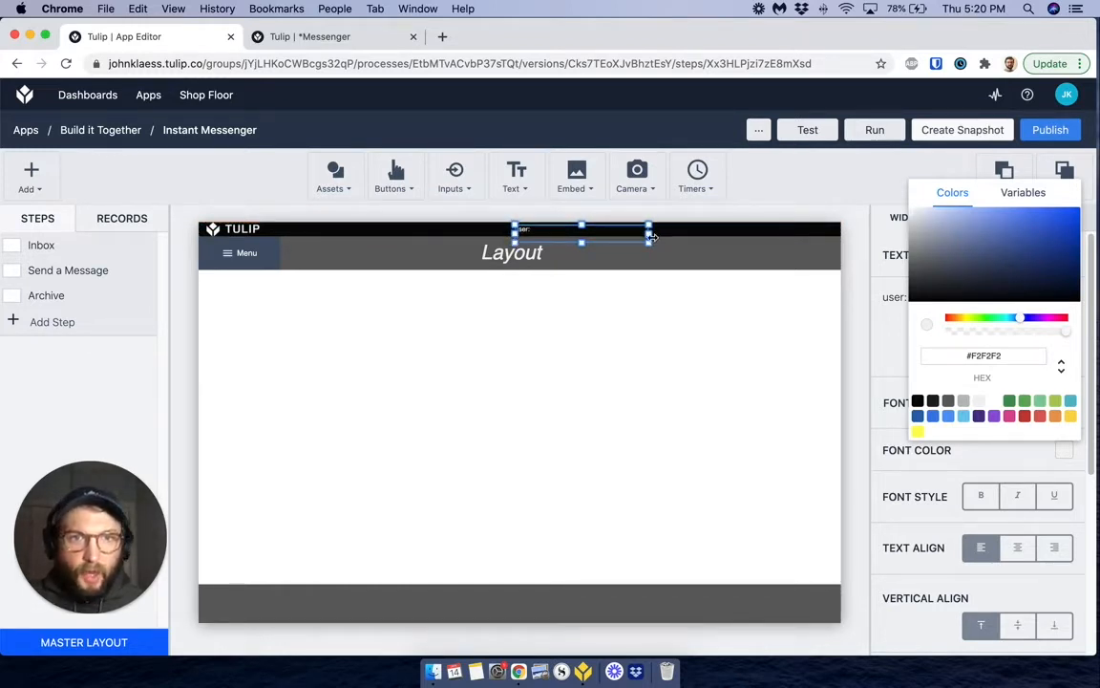
drag(637, 237, 595, 232)
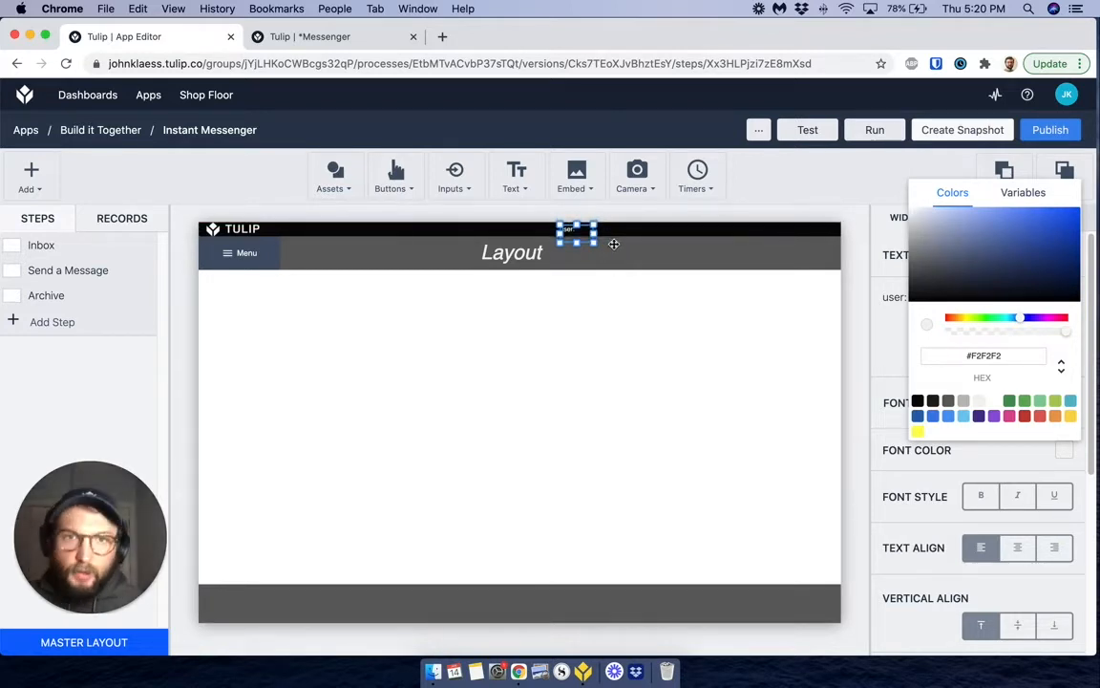
- Duplicate the "user:" label farther right in the black bar and change the copy's text to "date:"
drag(578, 237, 682, 230)
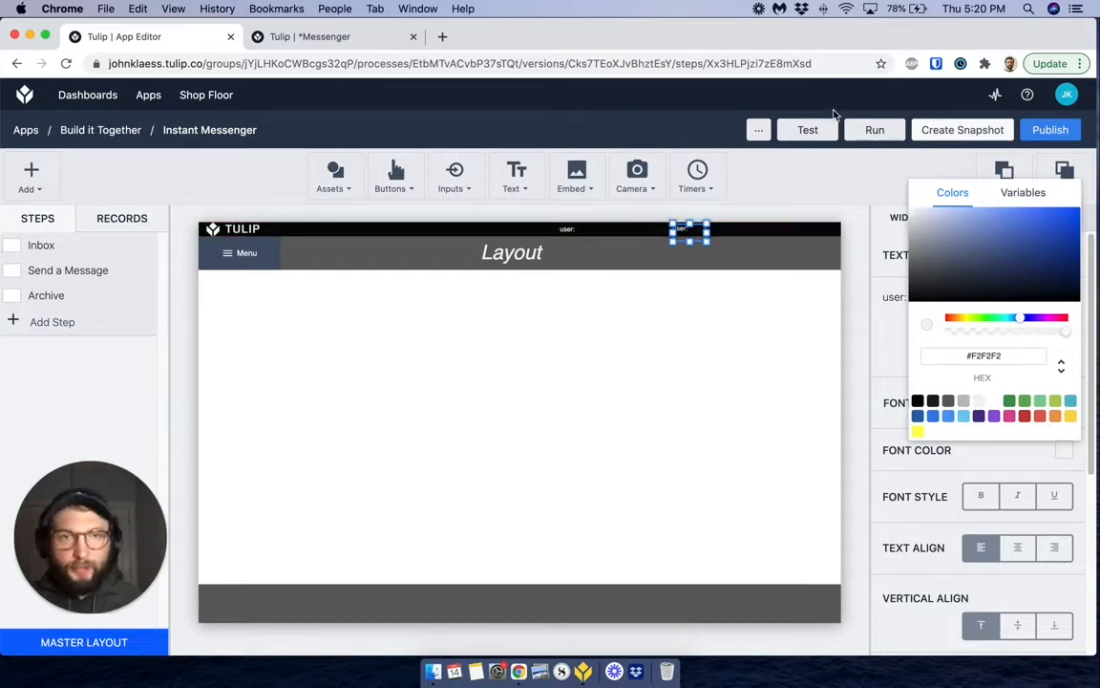
click(944, 313)
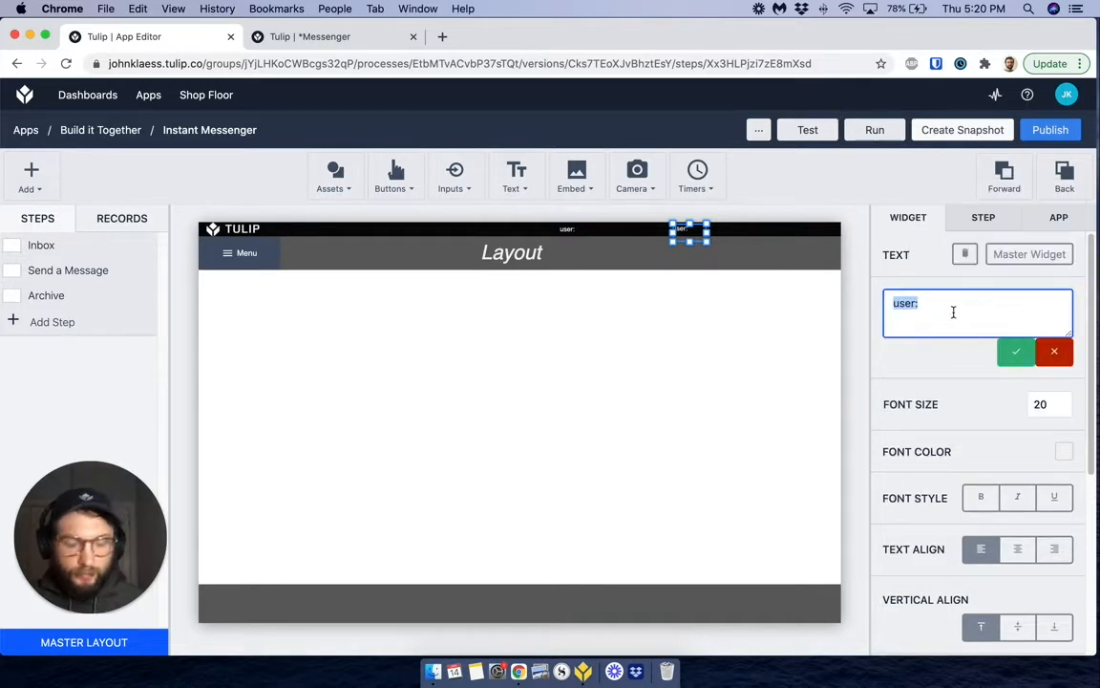
text(date and time)
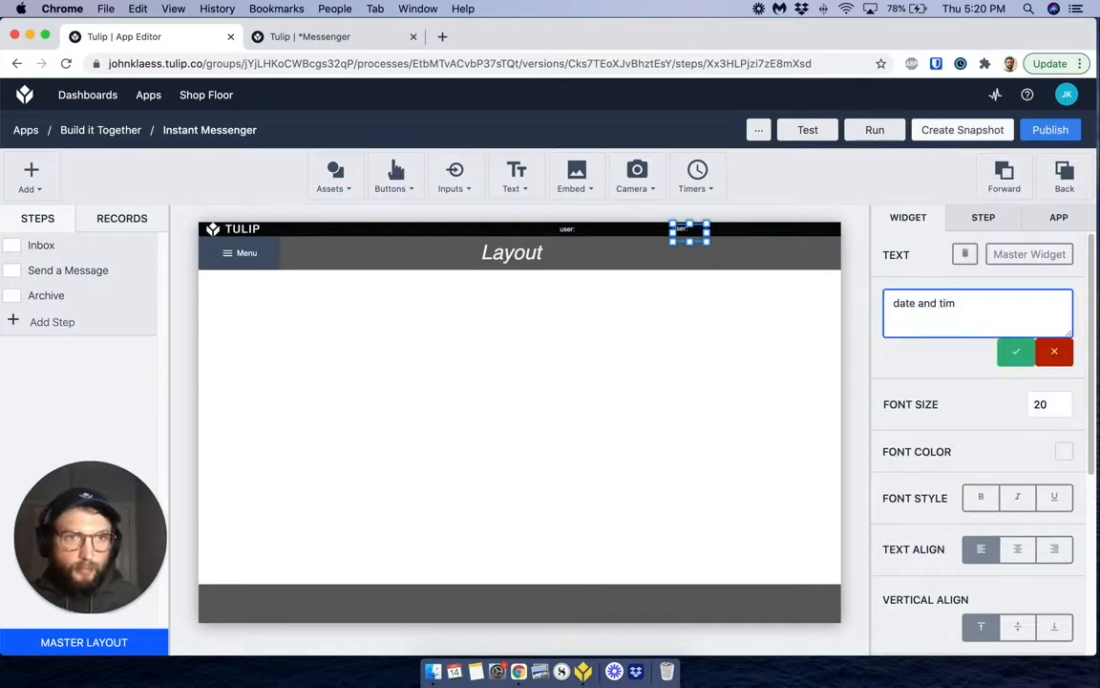
key(BackSpace)
key(BackSpace)
key(BackSpace)
key(BackSpace)
key(BackSpace)
key(BackSpace)
key(BackSpace)
key(BackSpace)
key(BackSpace)
key(BackSpace)
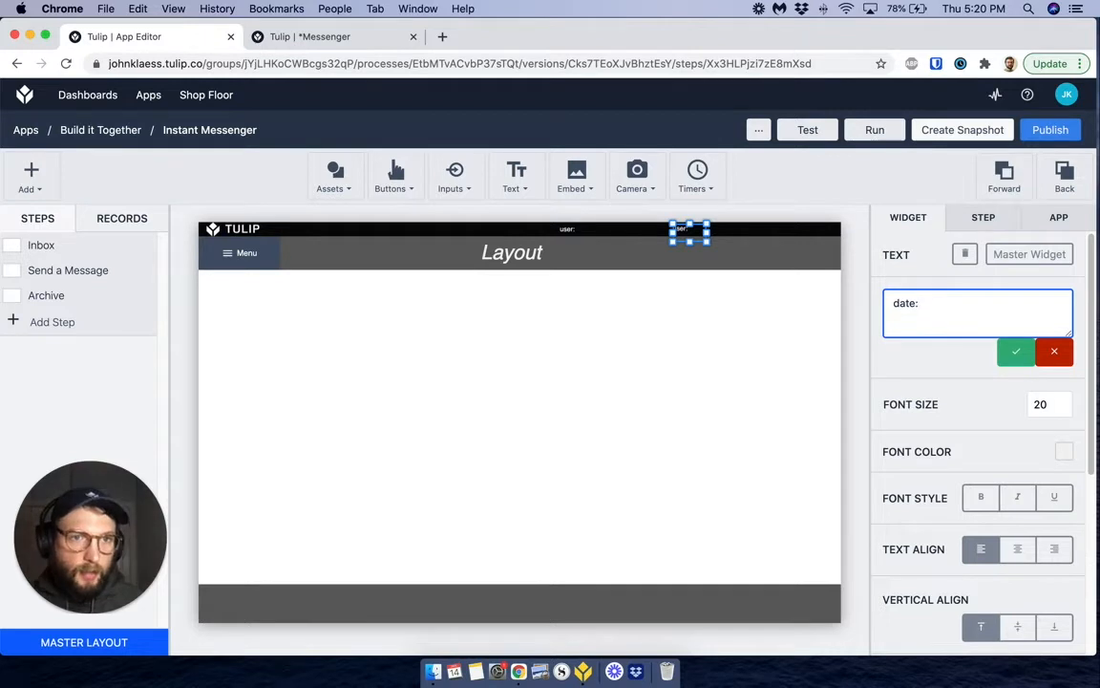
click(1016, 351)
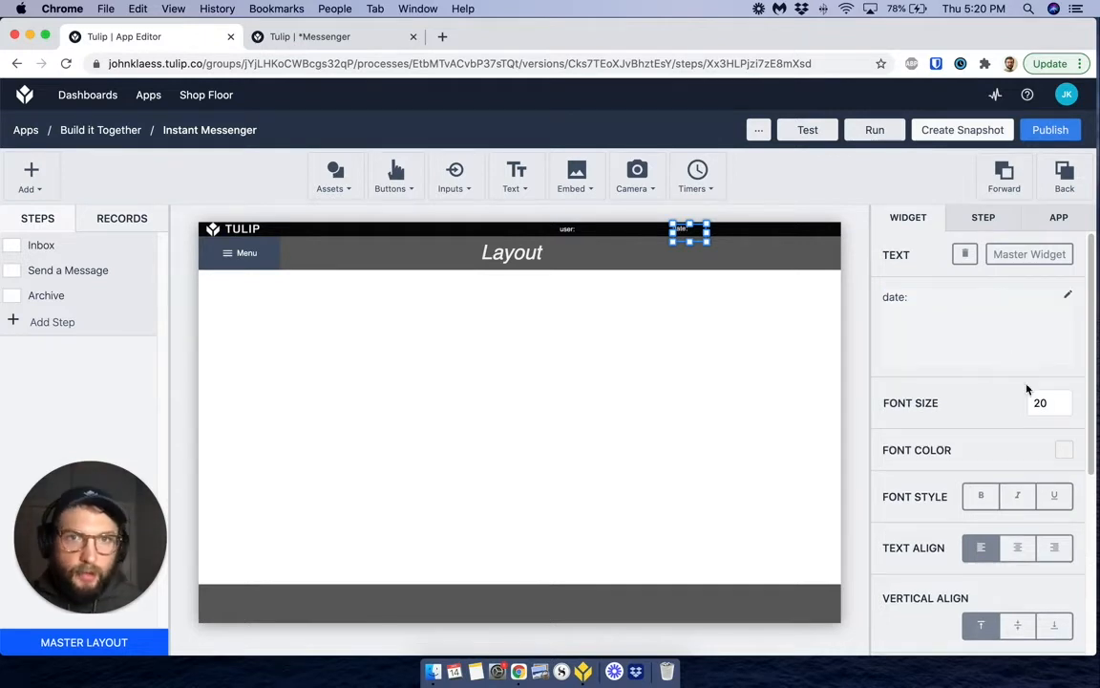
- Add a variable text widget showing Logged-in User and place it below the header bar, near the "user:" label
click(522, 185)
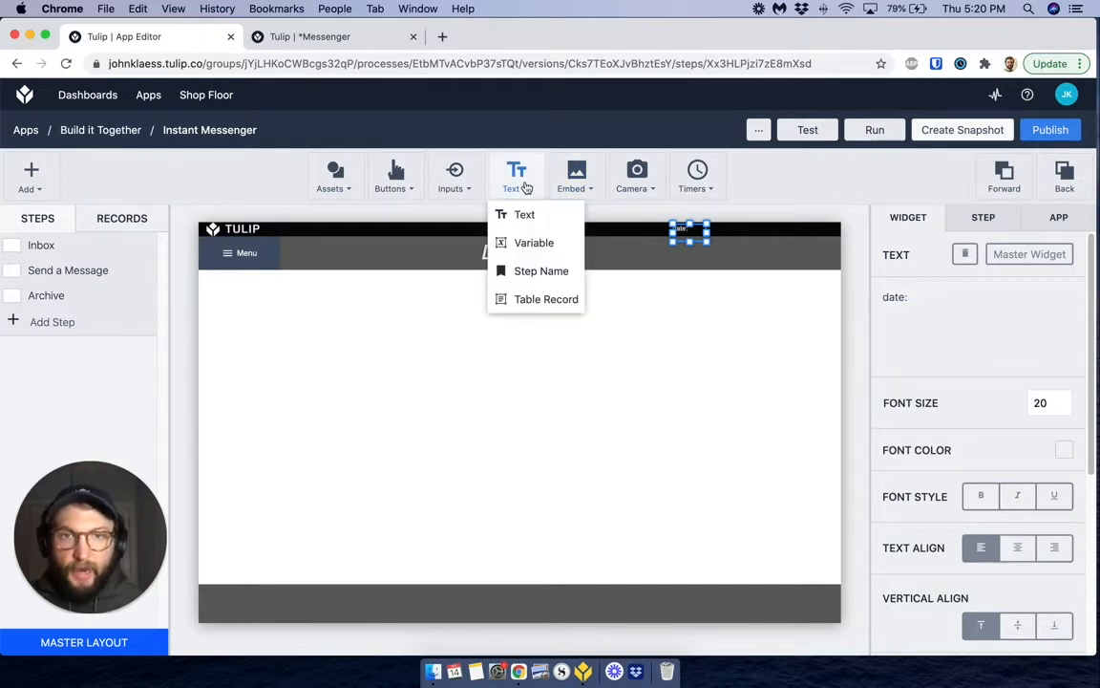
click(542, 245)
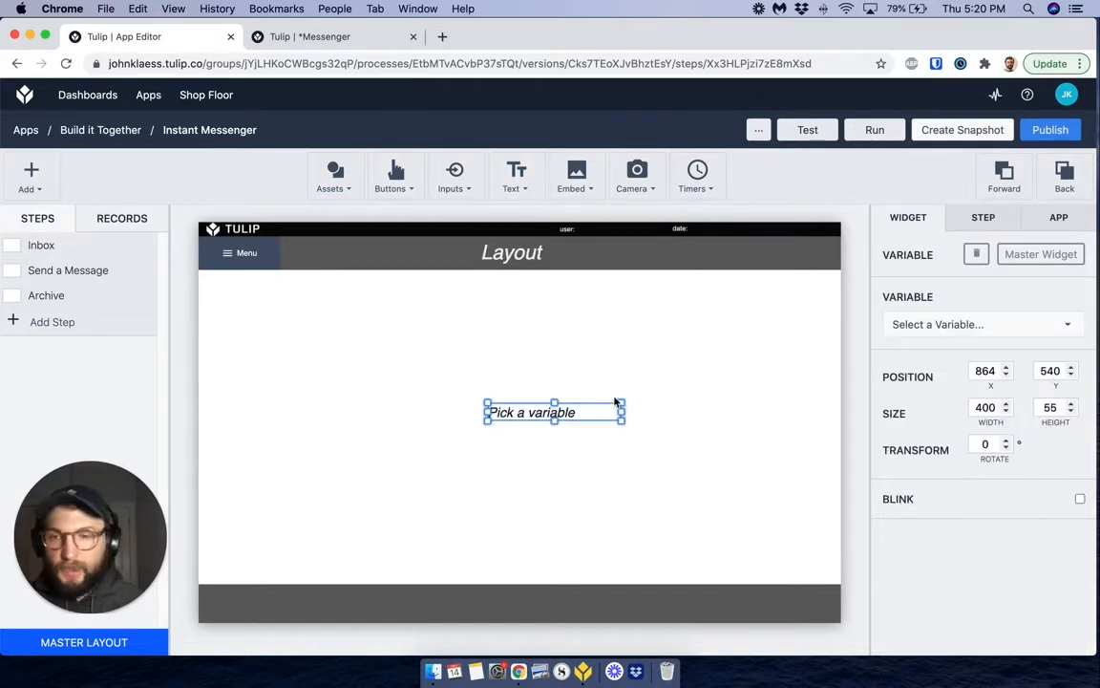
click(903, 325)
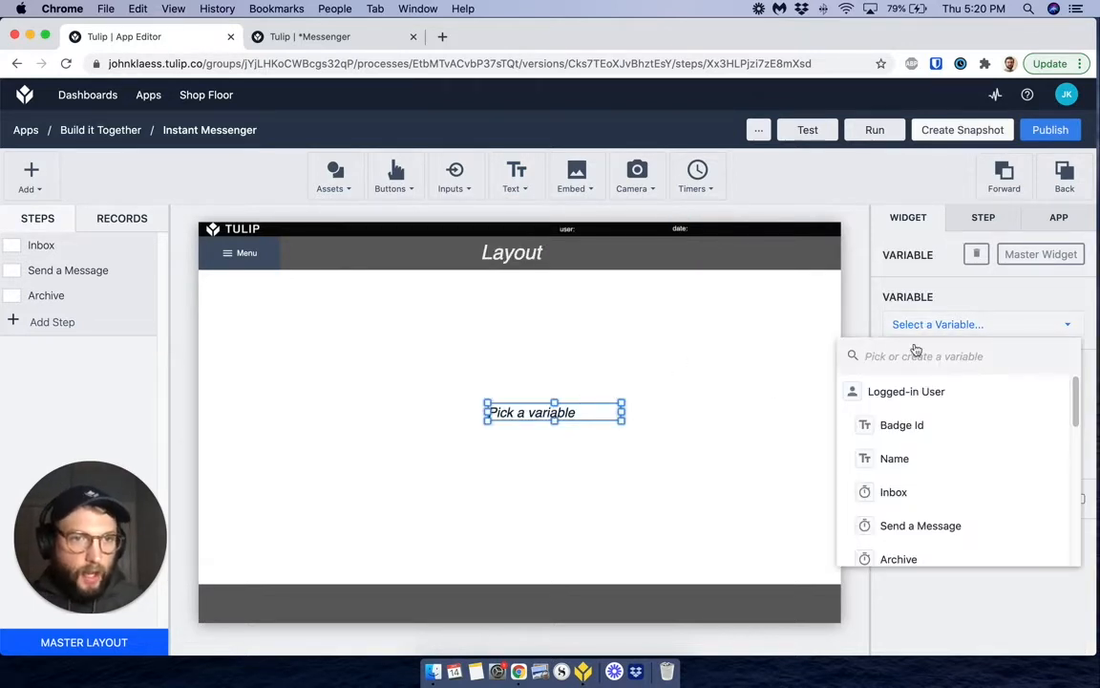
click(908, 391)
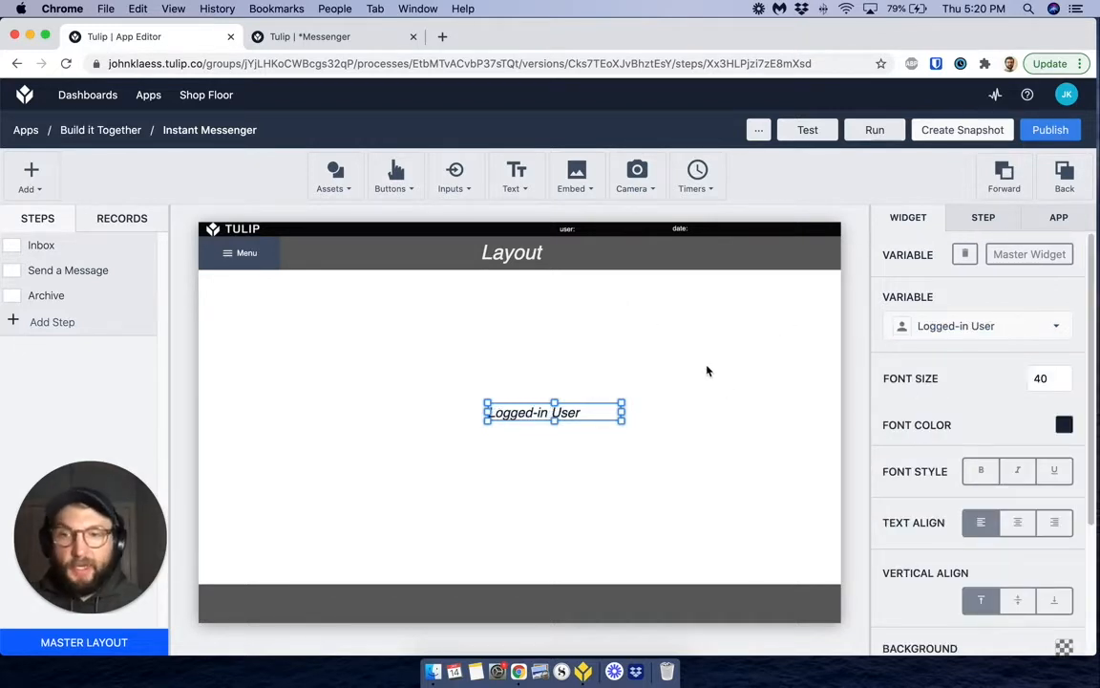
drag(565, 409, 617, 319)
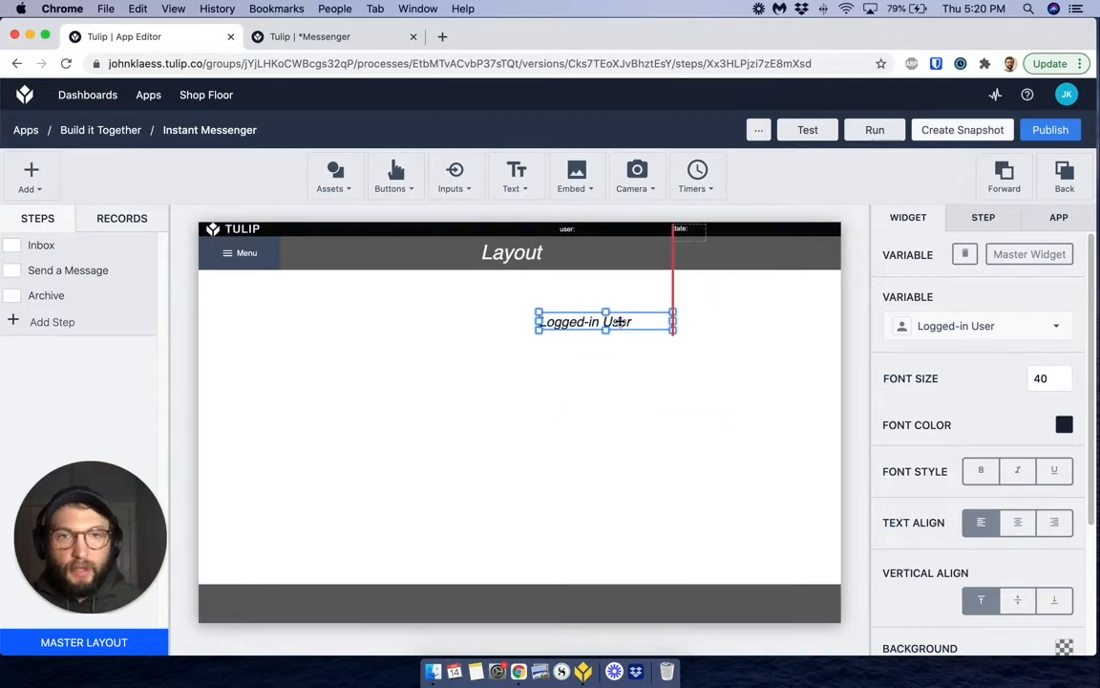
click(514, 191)
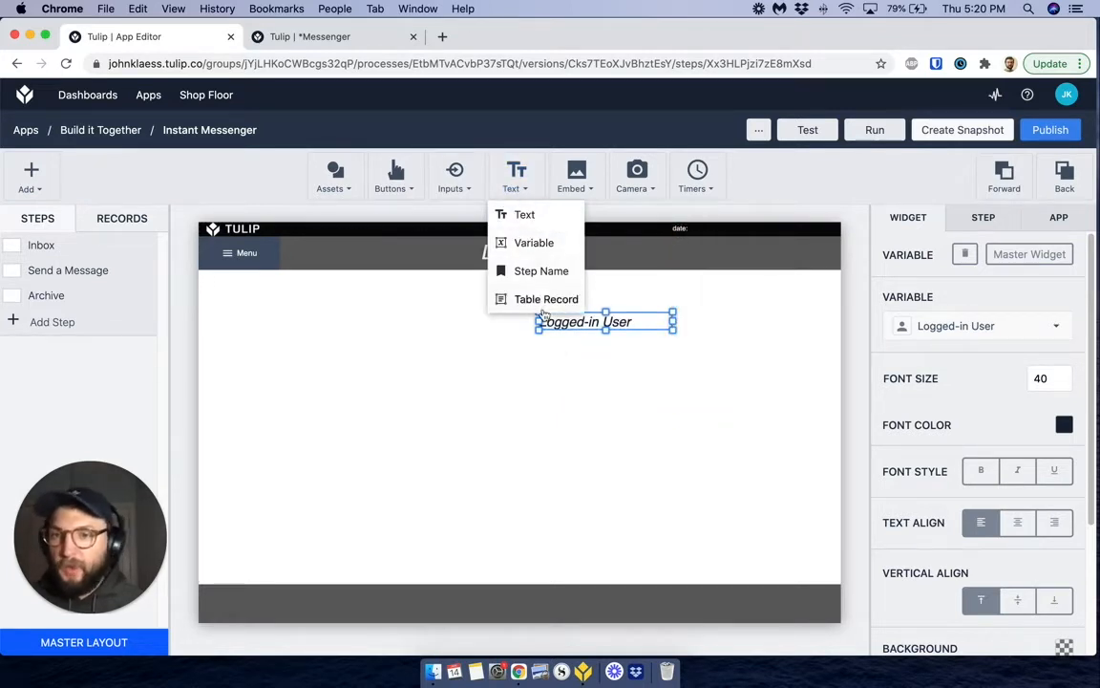
click(527, 359)
drag(564, 321, 562, 325)
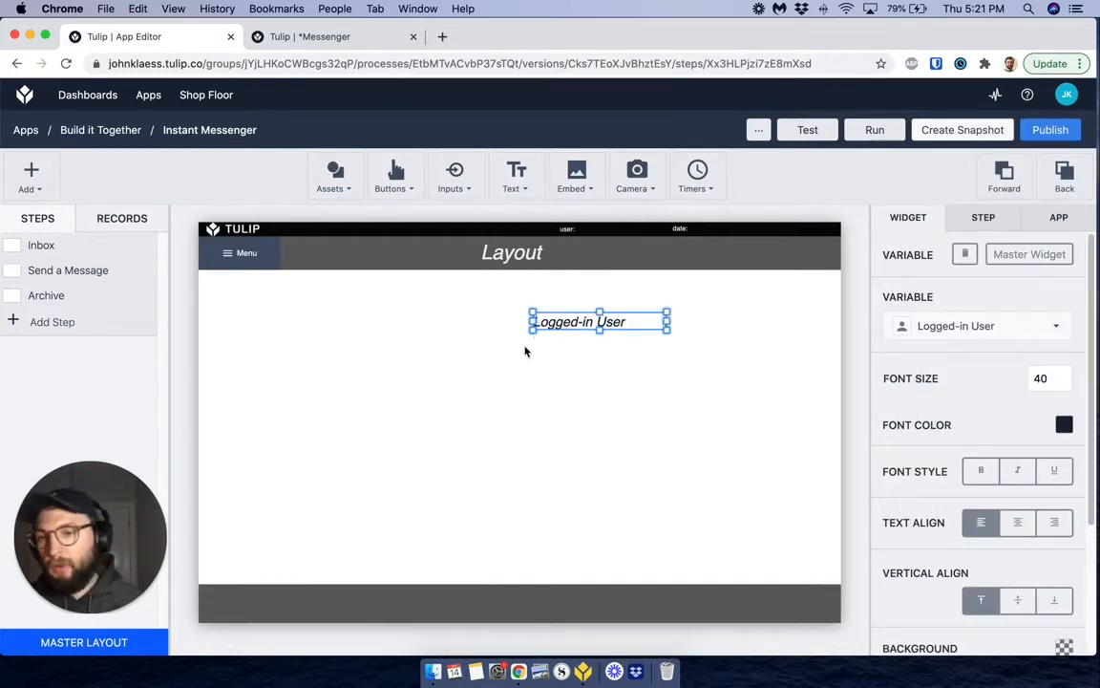
click(944, 333)
click(945, 333)
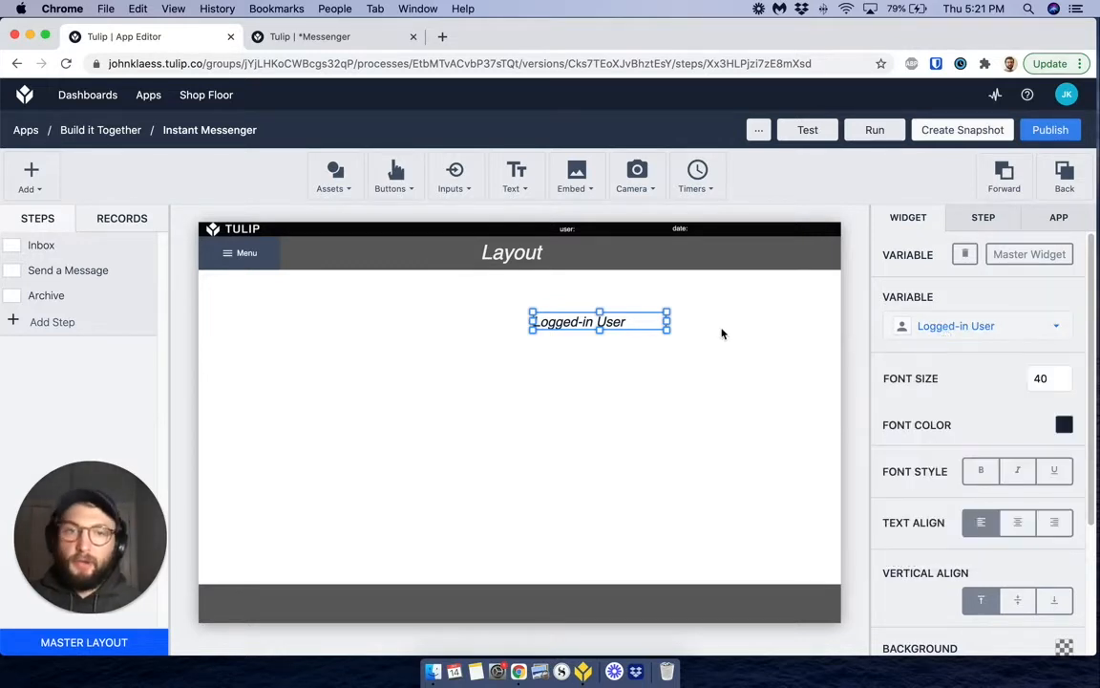
- Set the Logged-in User variable's font size to 20 and its font color to #F2F2F2
click(1041, 377)
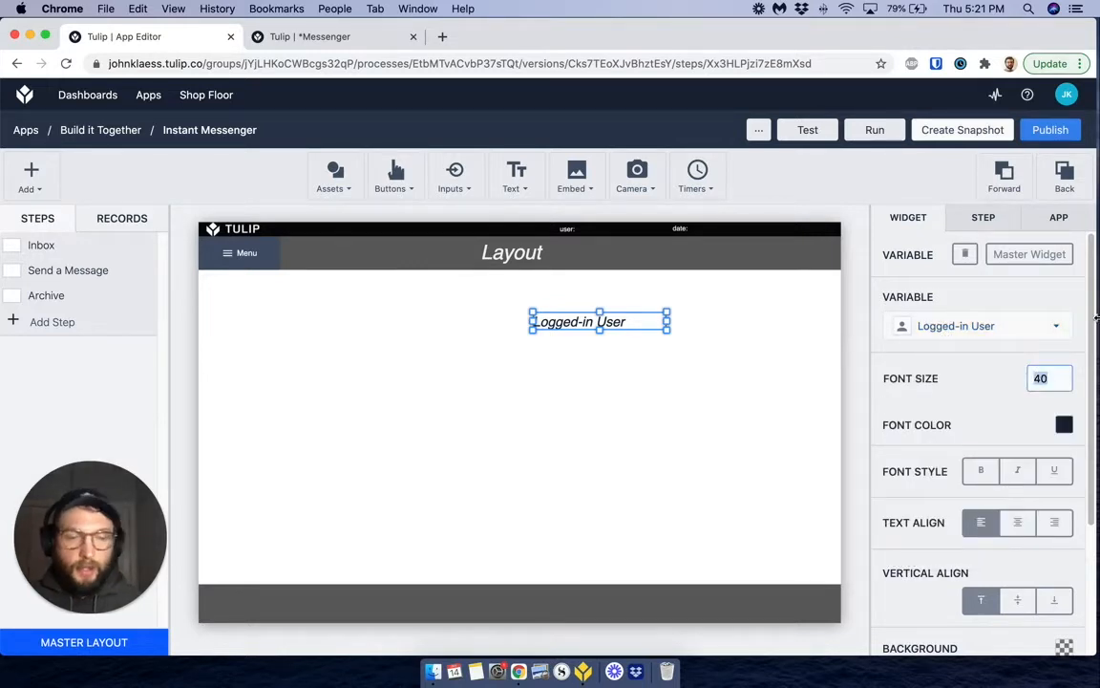
text(20)
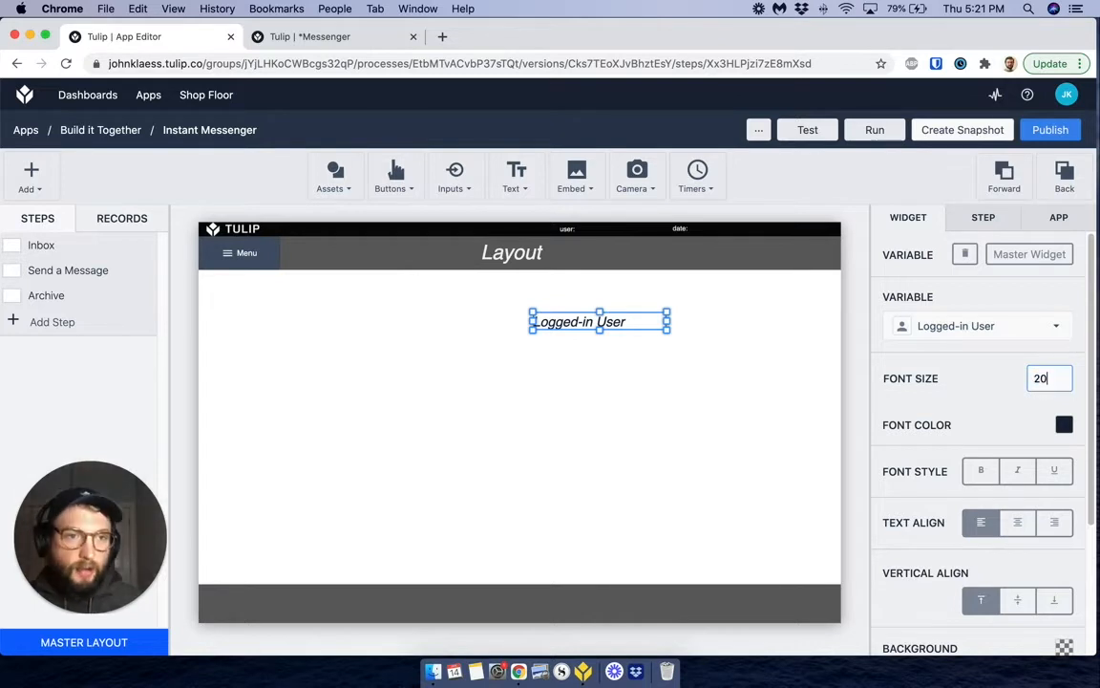
click(1063, 423)
click(979, 391)
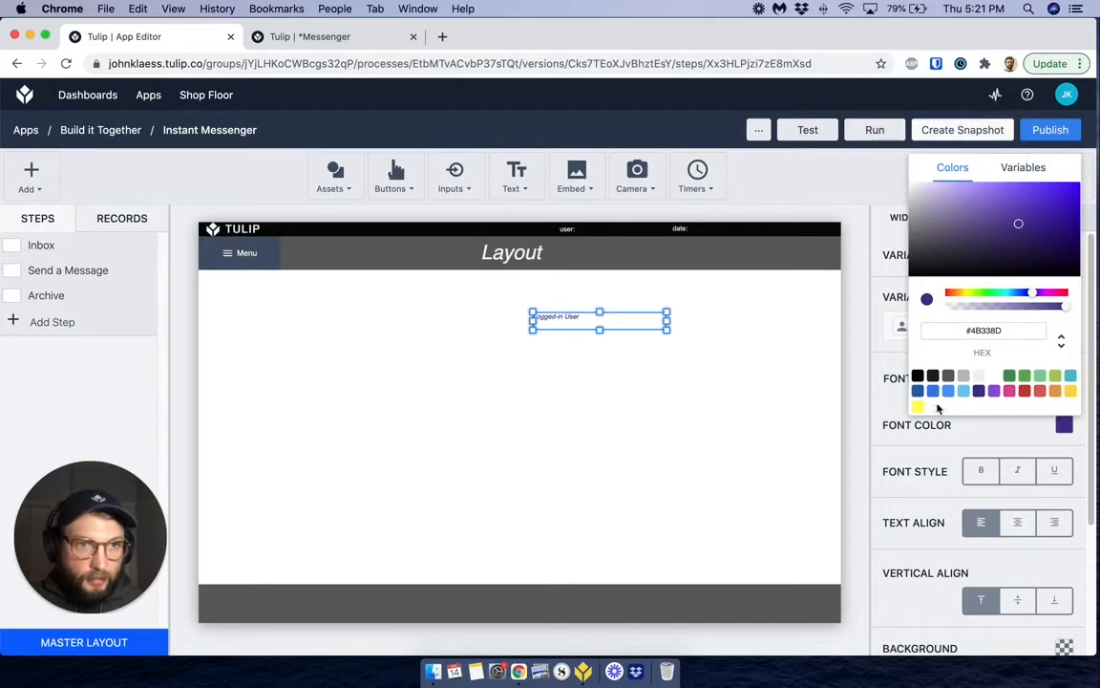
click(981, 377)
- Place the Logged-in User variable right after the "user:" label in the black bar and narrow its box to end at "date:"
drag(573, 327, 622, 240)
key(Down)
key(Down)
key(Down)
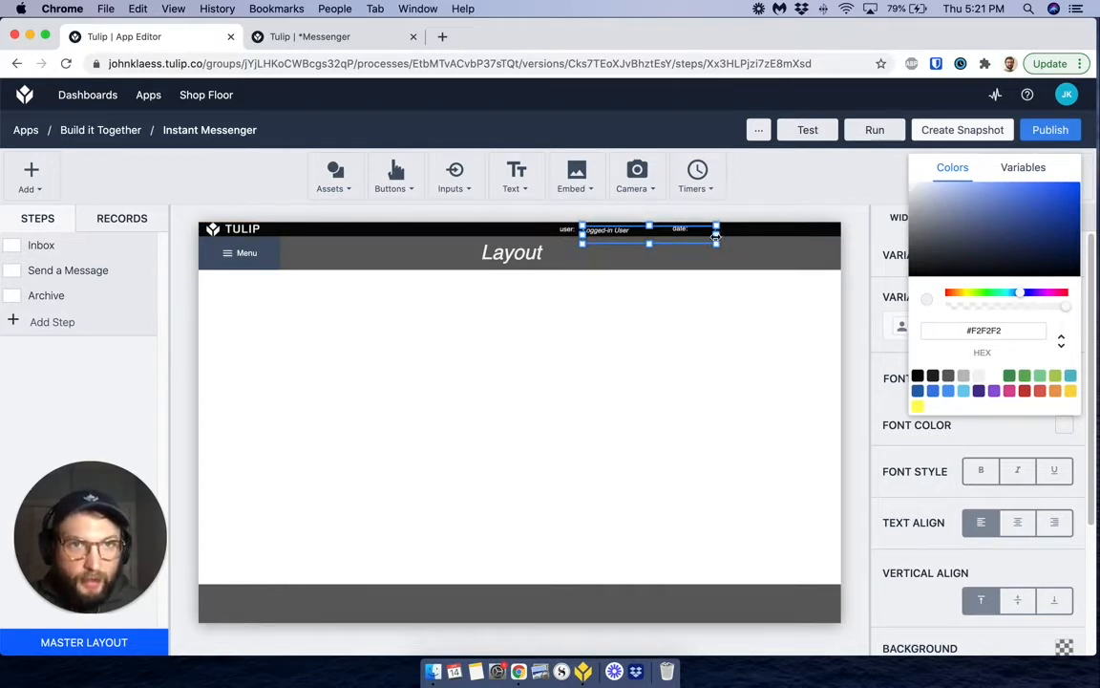
drag(715, 236, 673, 239)
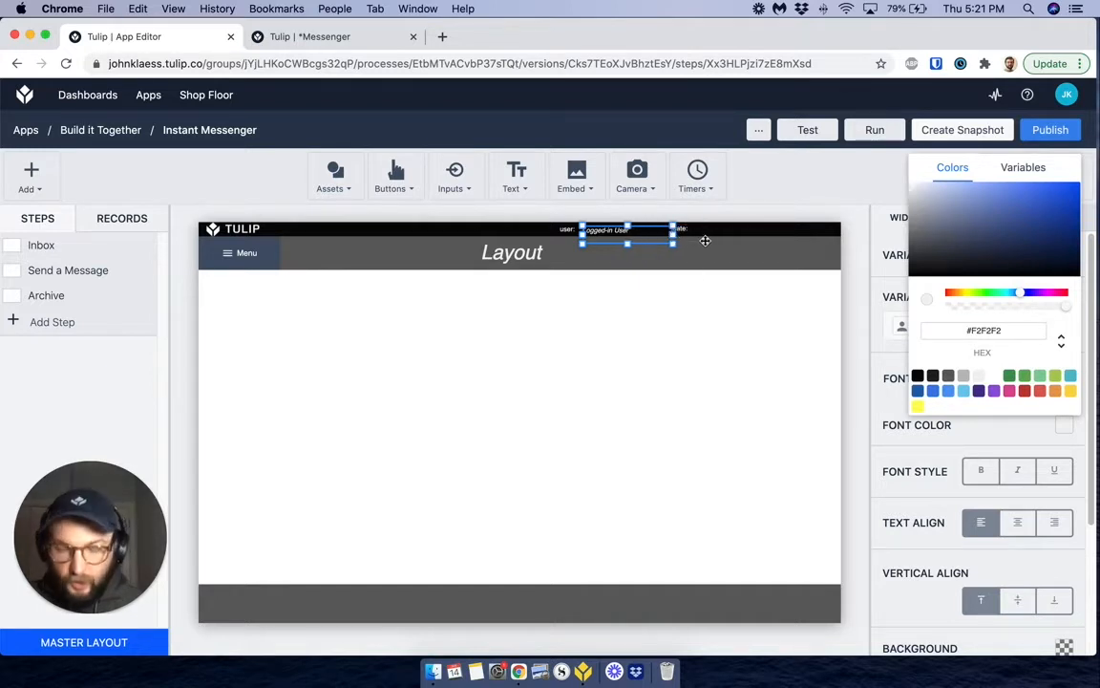
- Duplicate the Logged-in User variable and place the copy right after the "date:" label, level with the other header text
key(super+c)
key(super+v)
drag(622, 237, 722, 228)
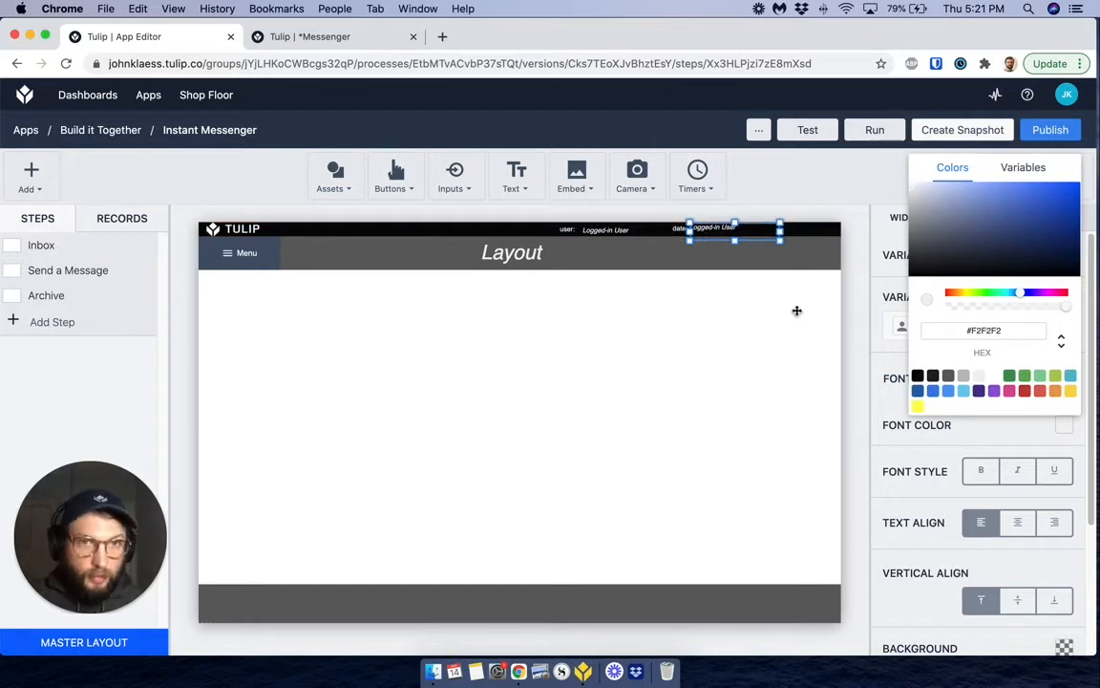
key(Down)
key(Down)
key(Down)
key(Down)
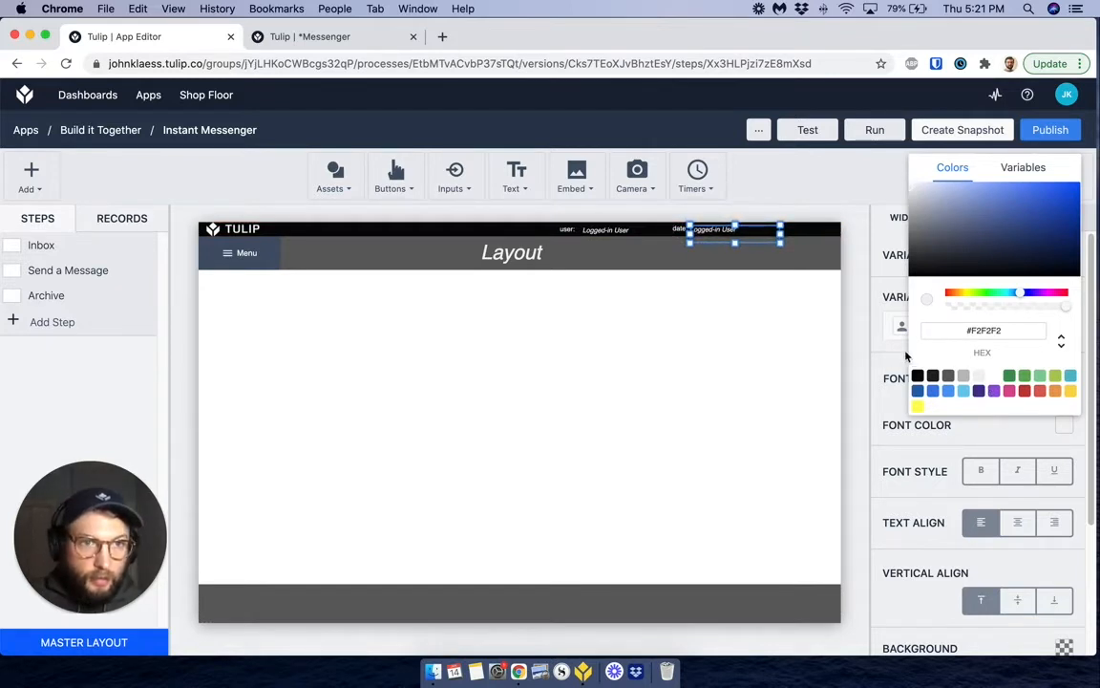
click(906, 356)
click(982, 225)
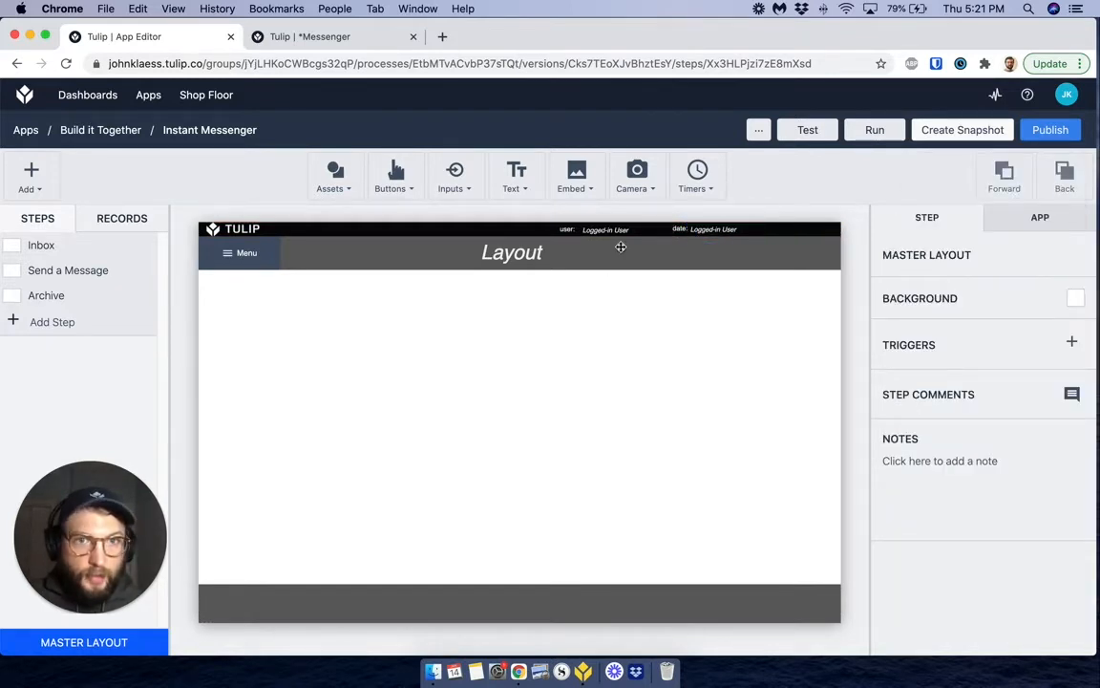
- Switch the variable beside "date:" to Current Date, widen its box to fit one line and nudge it into alignment
click(715, 232)
click(998, 324)
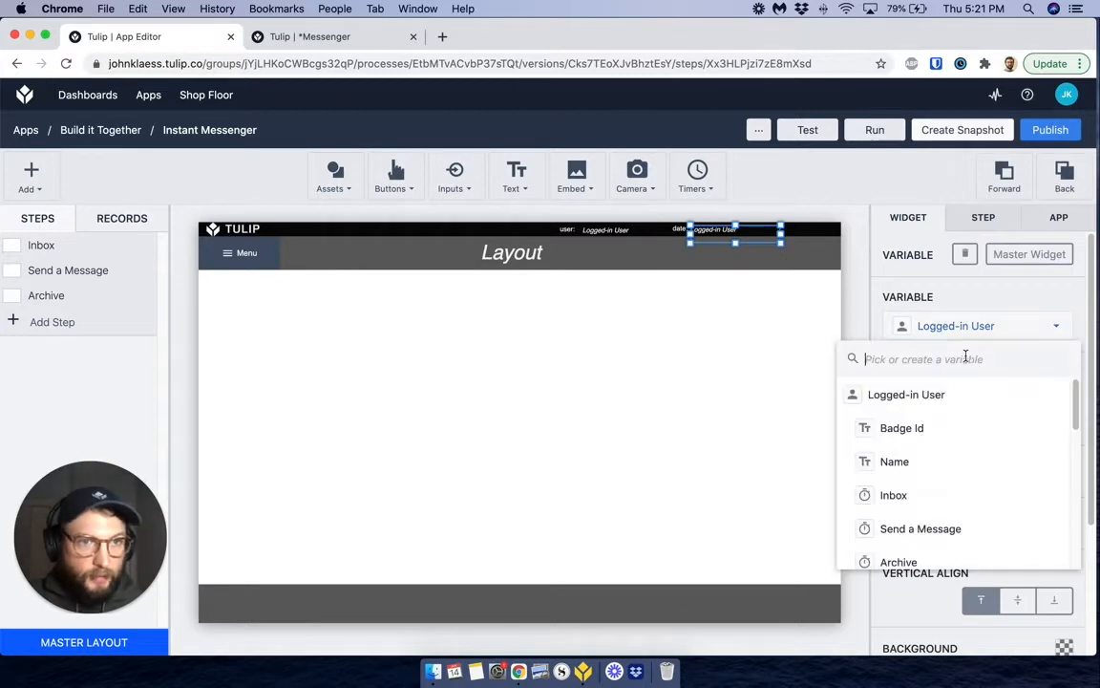
scroll(955, 459, down, 5)
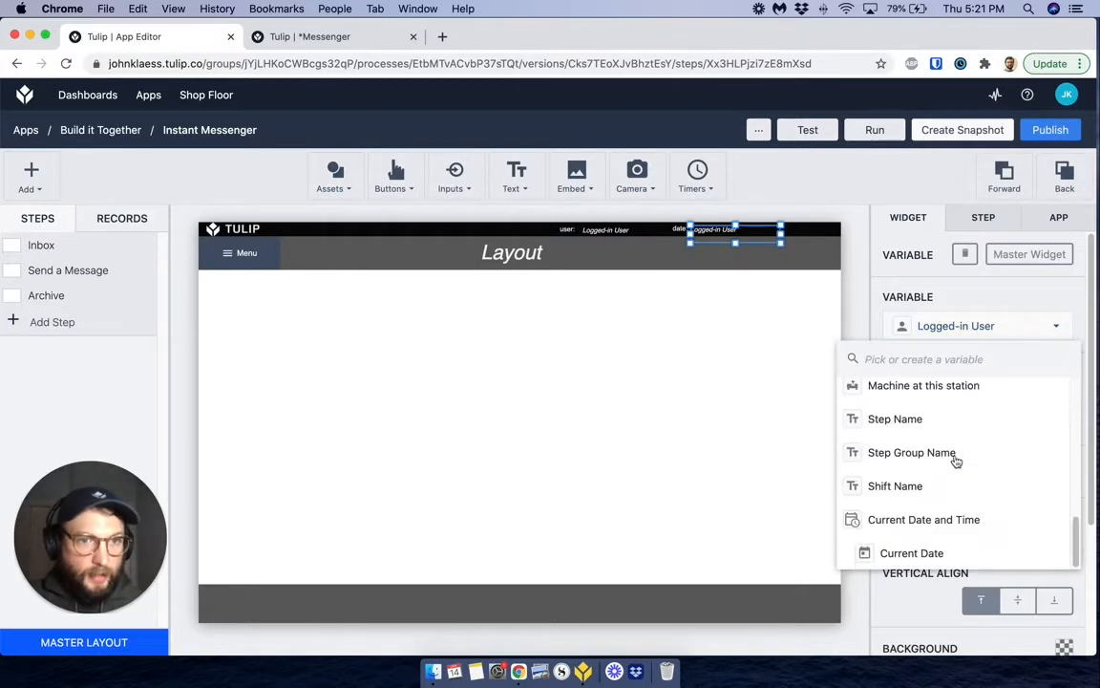
click(934, 553)
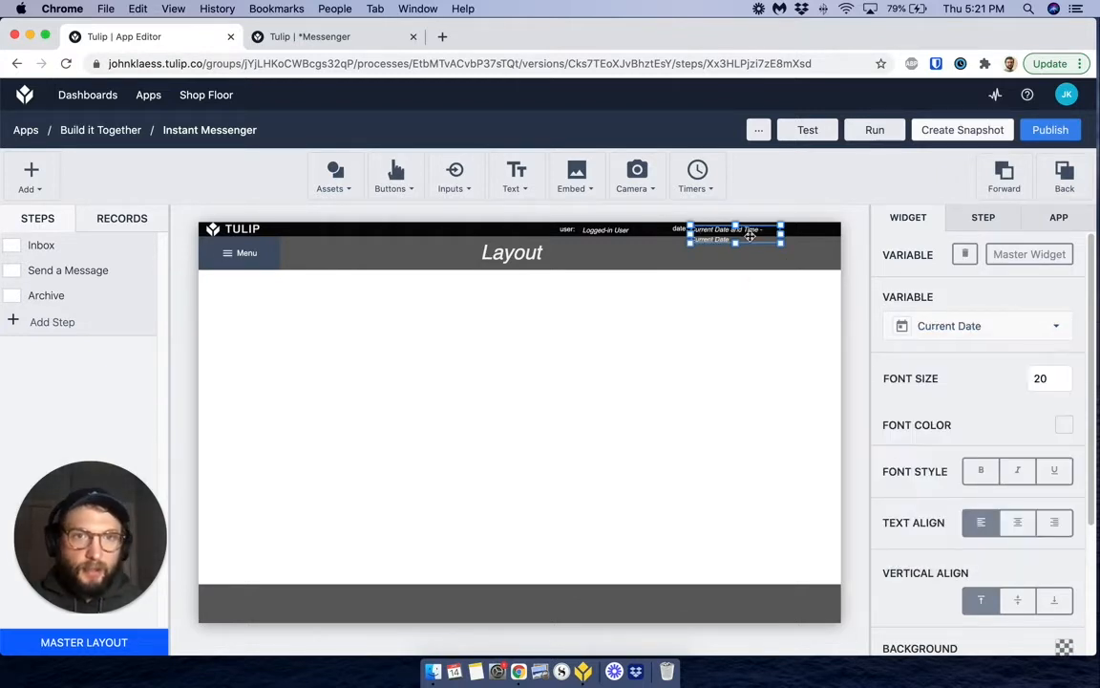
drag(784, 233, 821, 229)
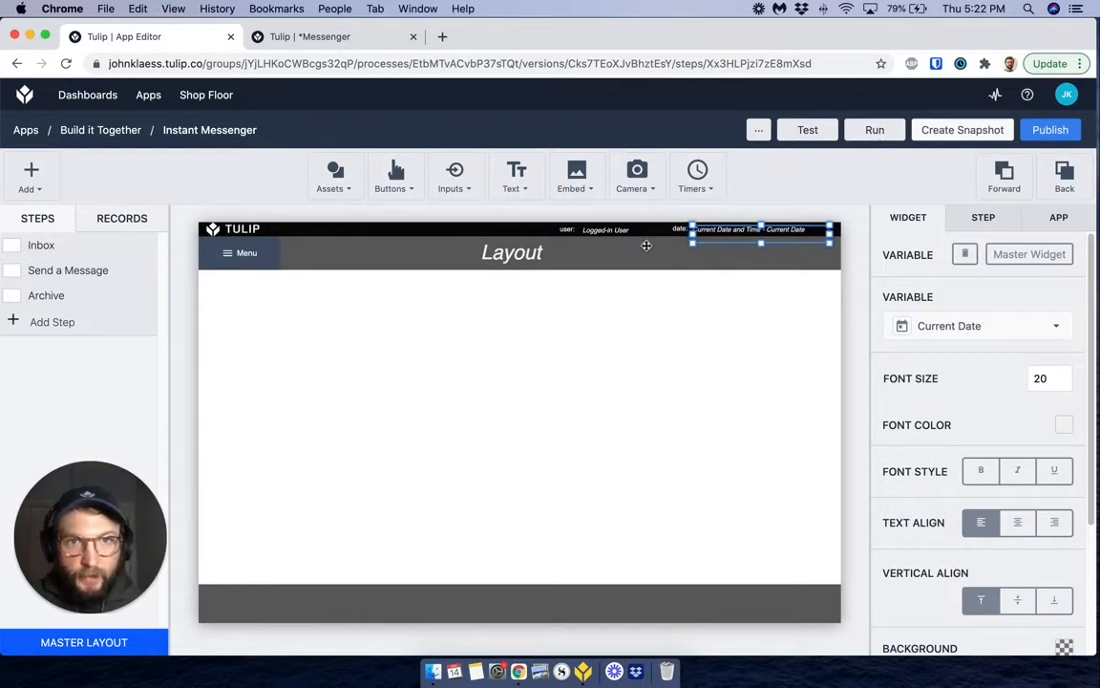
key(Up)
key(Right)
click(536, 395)
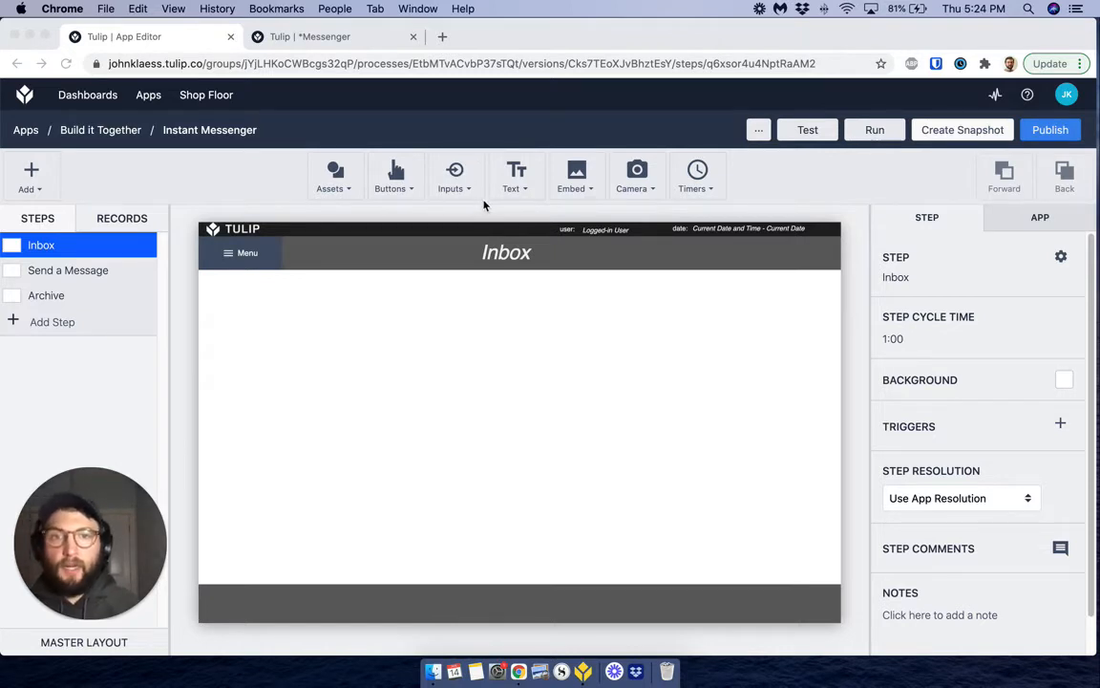
- Add an interactive table to the Inbox step, about 740 wide and 456 high, at about X 124 and Y 191
click(581, 175)
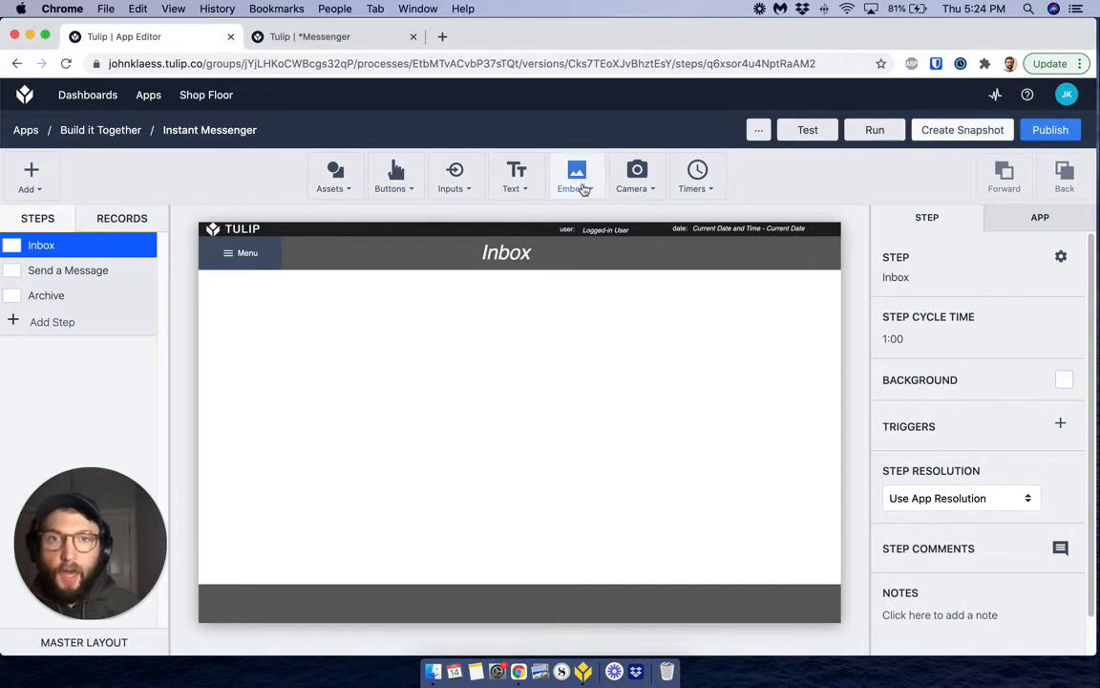
click(585, 189)
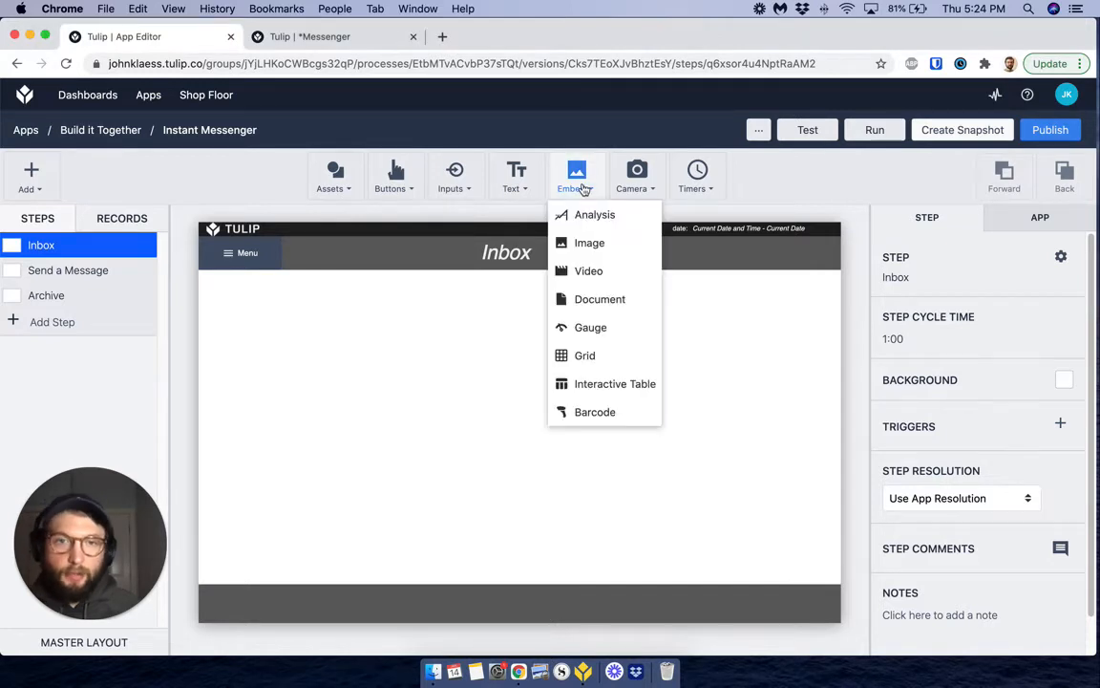
click(611, 383)
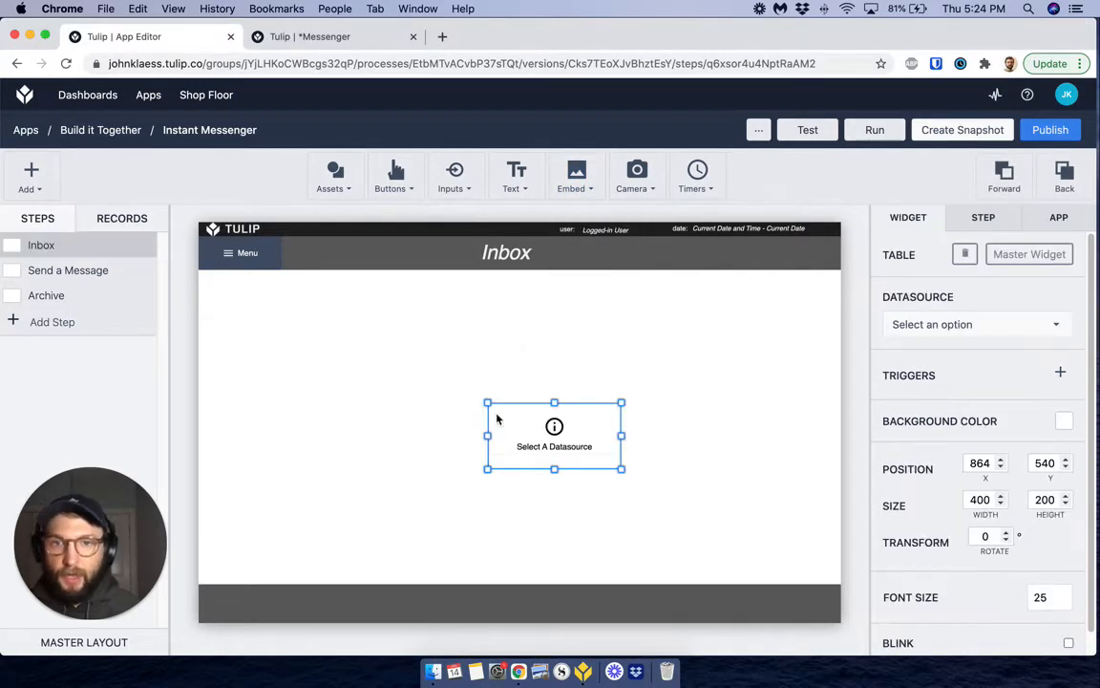
drag(531, 446, 260, 330)
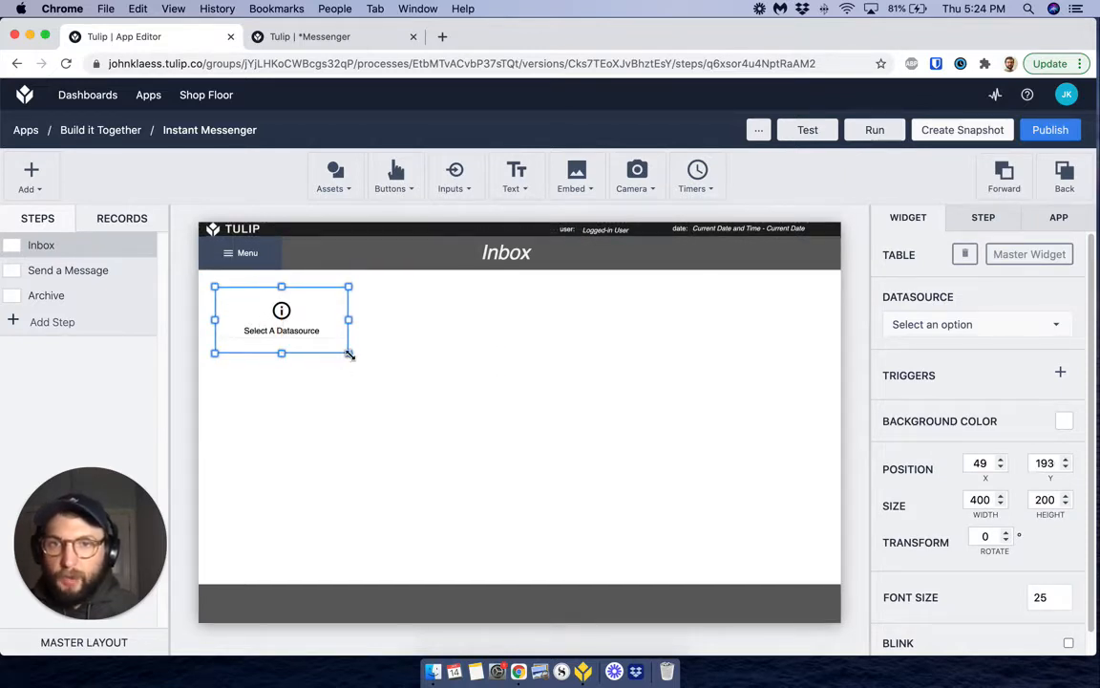
drag(349, 354, 463, 438)
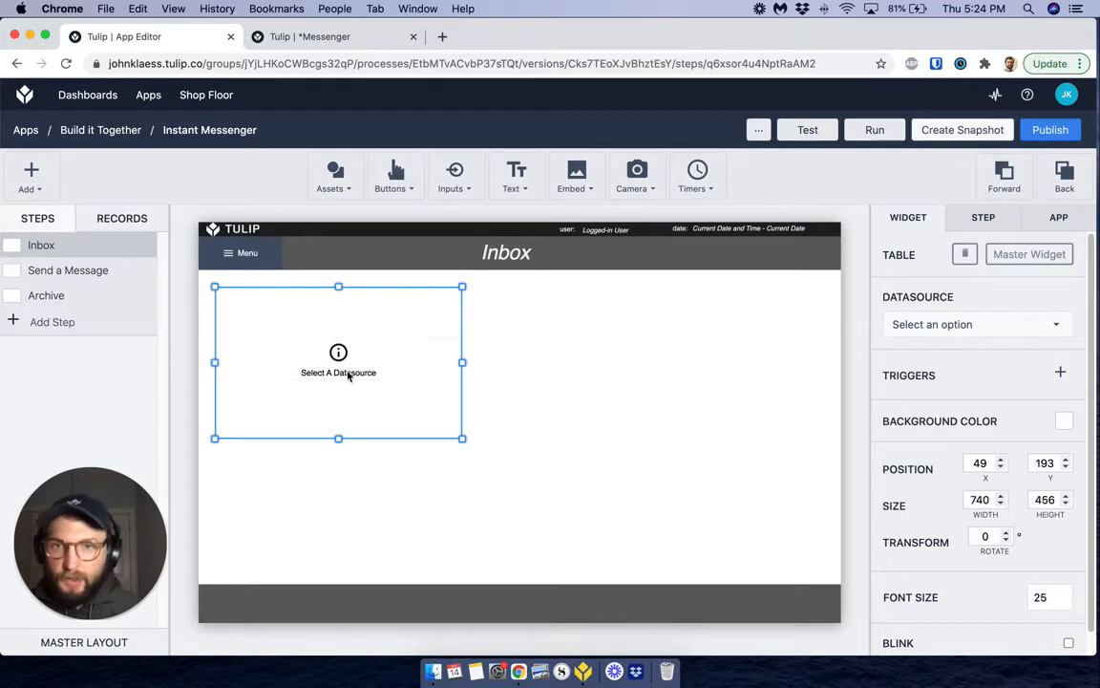
drag(349, 375, 400, 410)
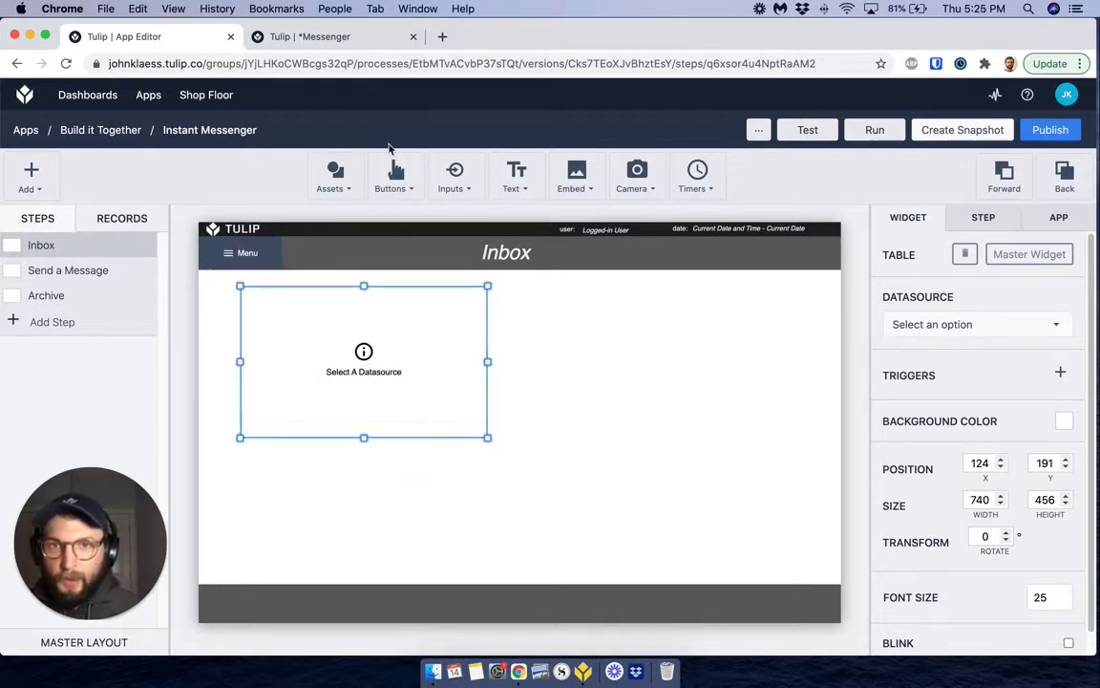
- Add a button below the table on the Inbox step, widen it to about 717 and make it taller
click(390, 192)
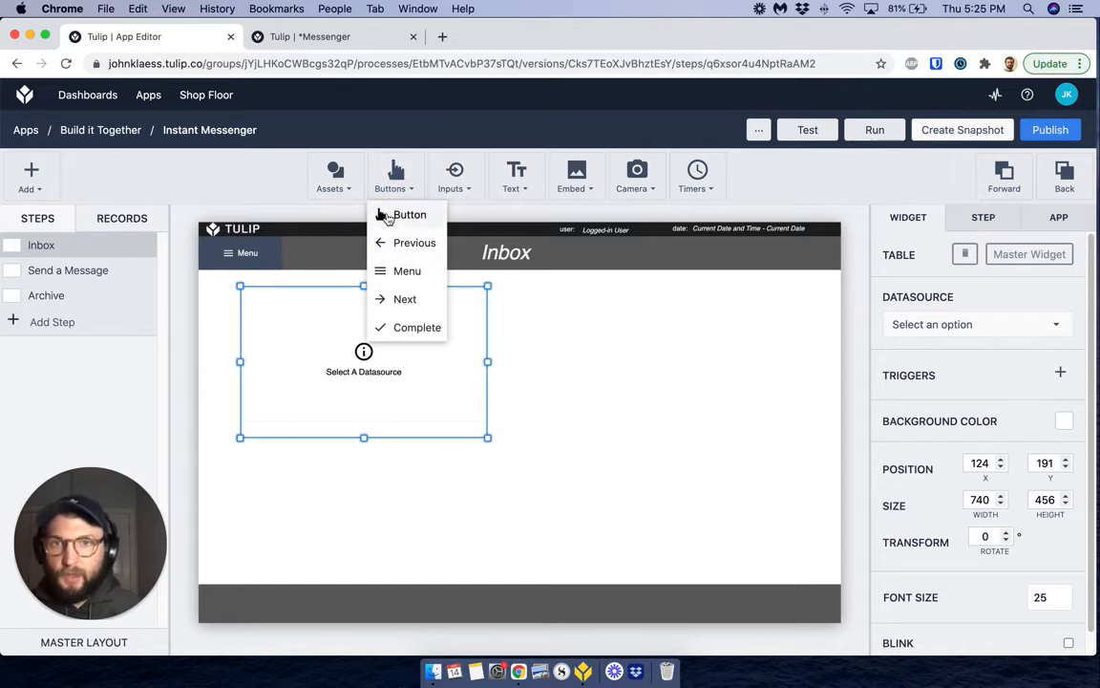
click(401, 215)
drag(529, 417, 491, 509)
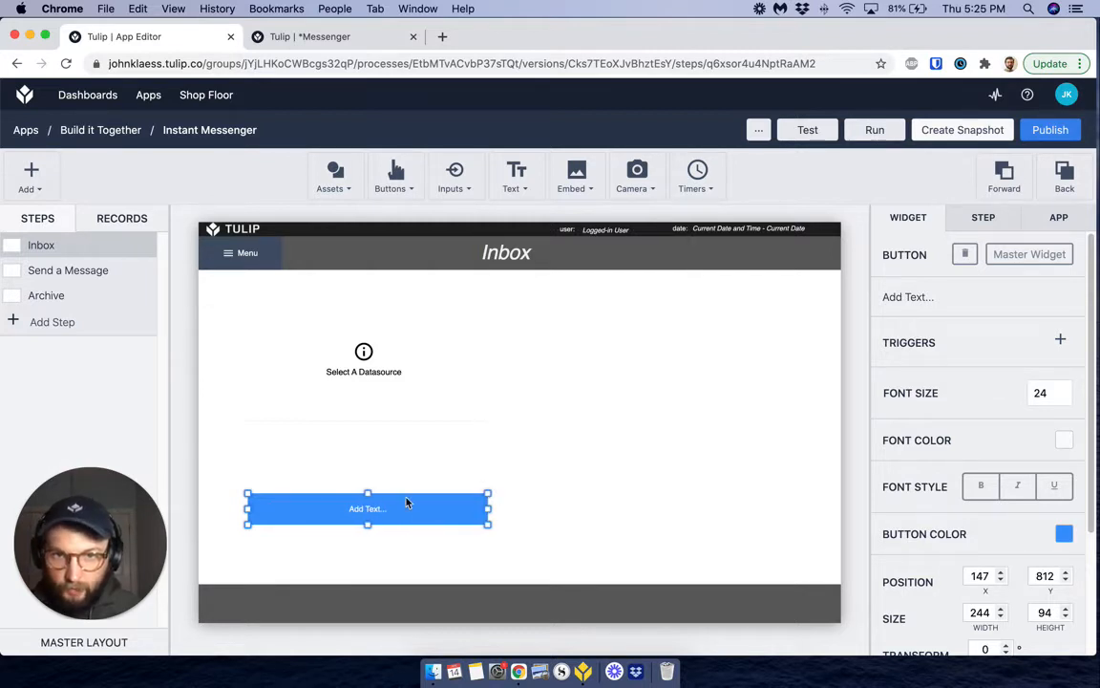
drag(367, 494, 367, 476)
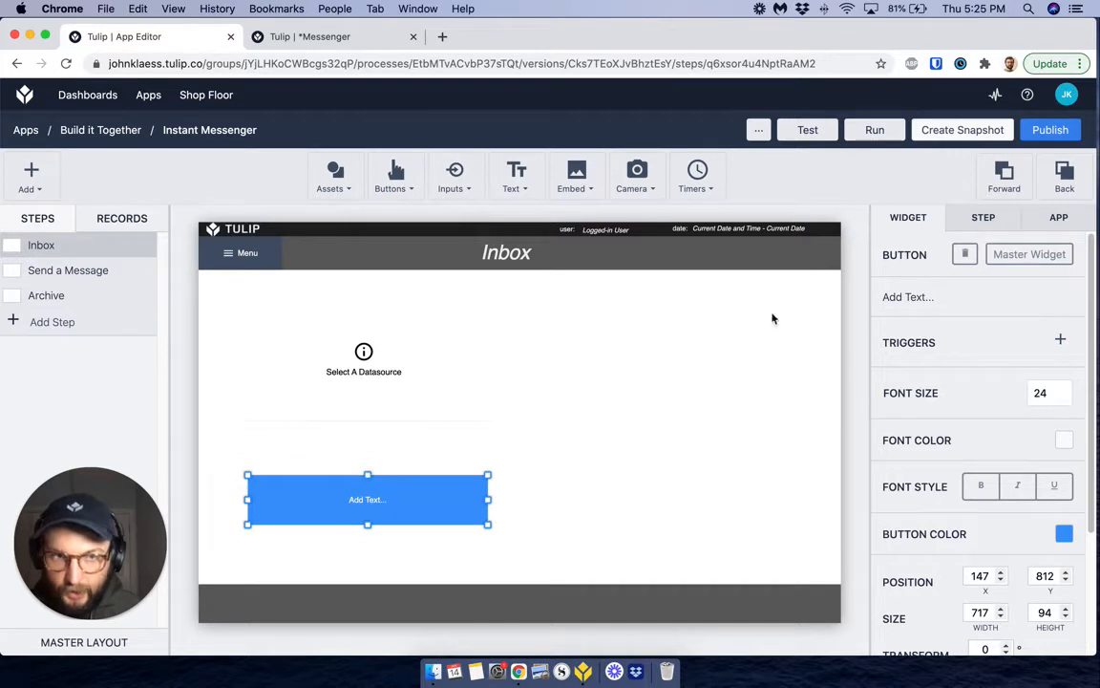
- Label the button below the Inbox table "Send a Message"
click(936, 296)
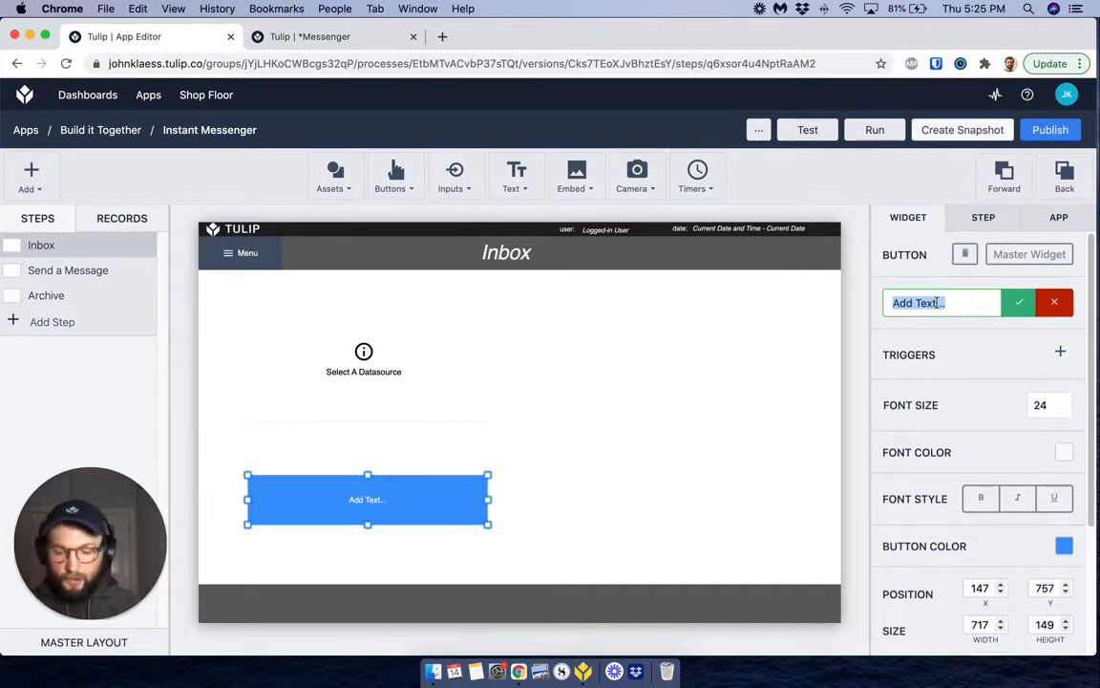
text(Send a Mess)
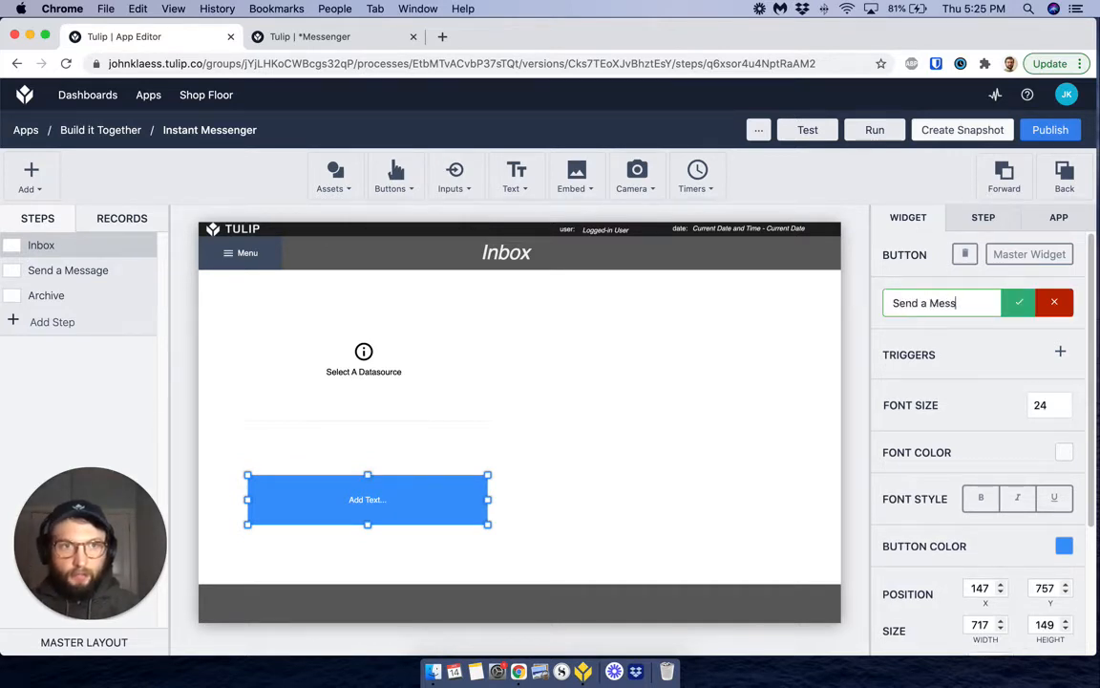
text(age)
key(Return)
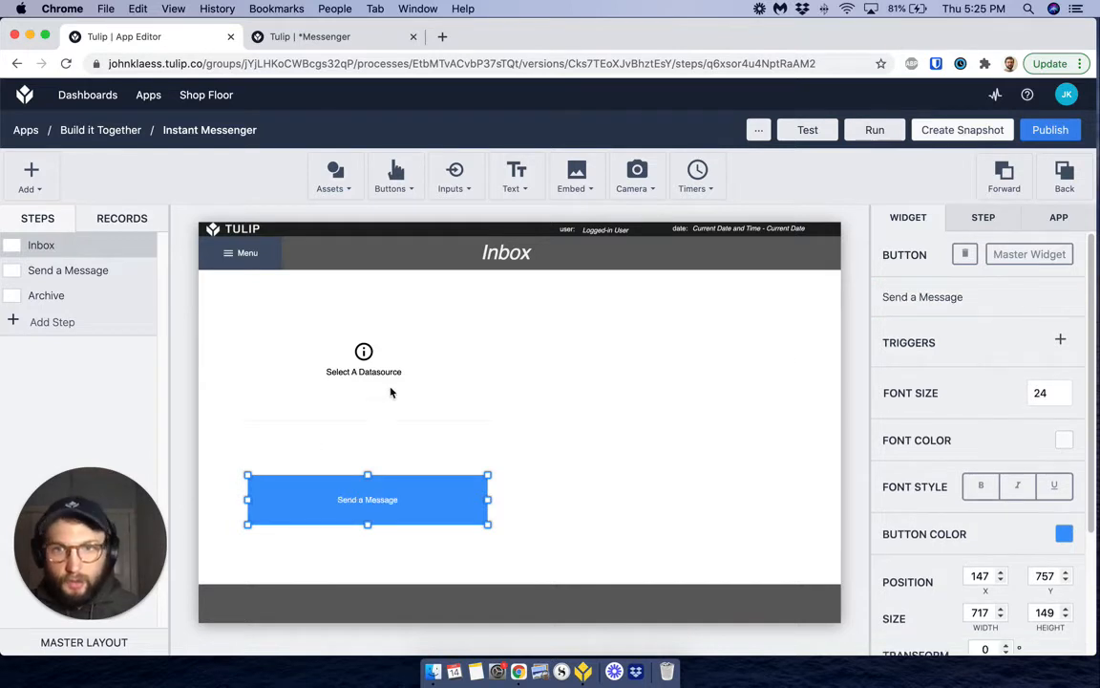
- Resize the Inbox table to about 717 wide and 533 high so its edges line up with the button
click(371, 434)
drag(367, 435, 366, 462)
drag(241, 375, 251, 375)
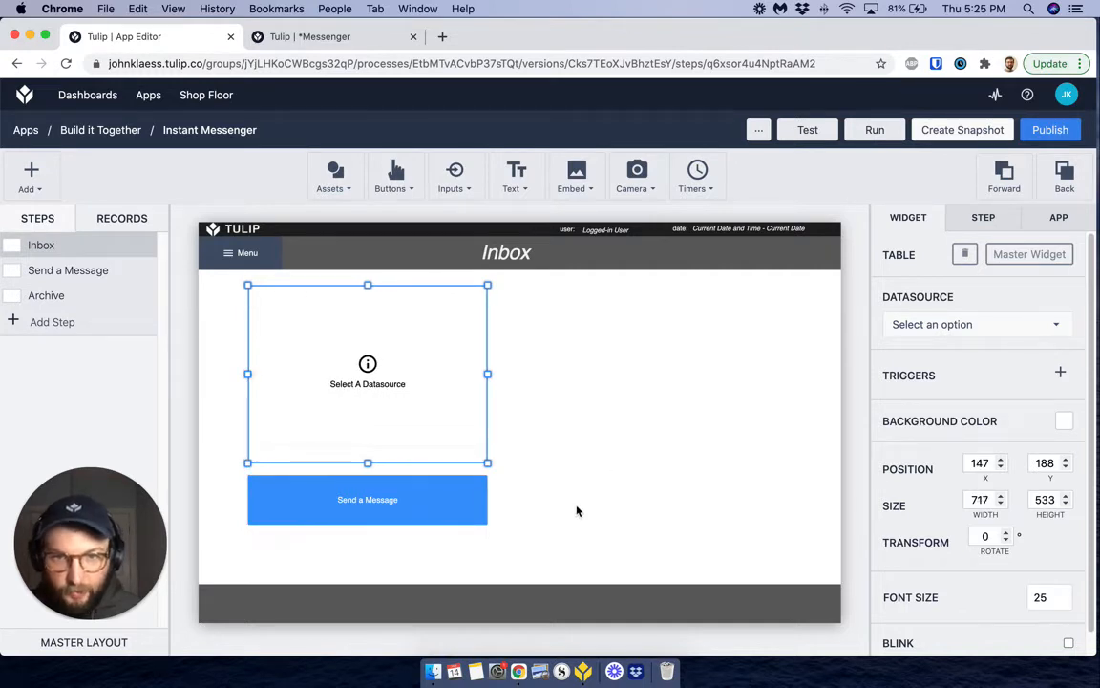
- Move the Send a Message button down to about Y 814 and extend the table's lower edge toward it
drag(408, 514, 408, 533)
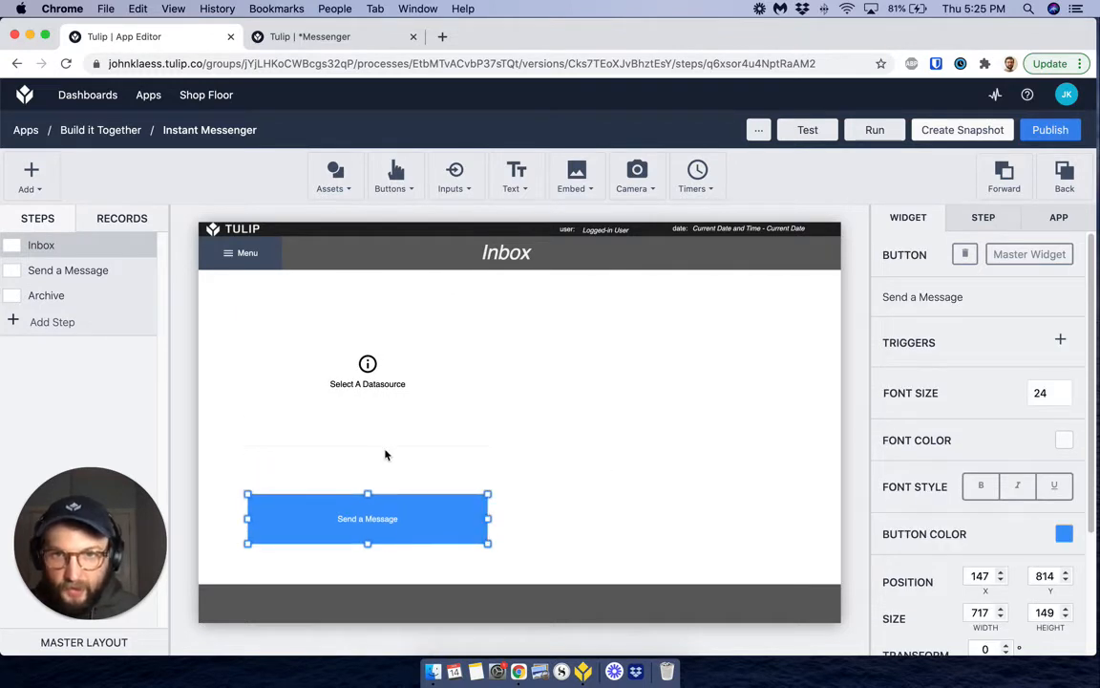
click(376, 465)
drag(368, 466, 368, 479)
click(646, 451)
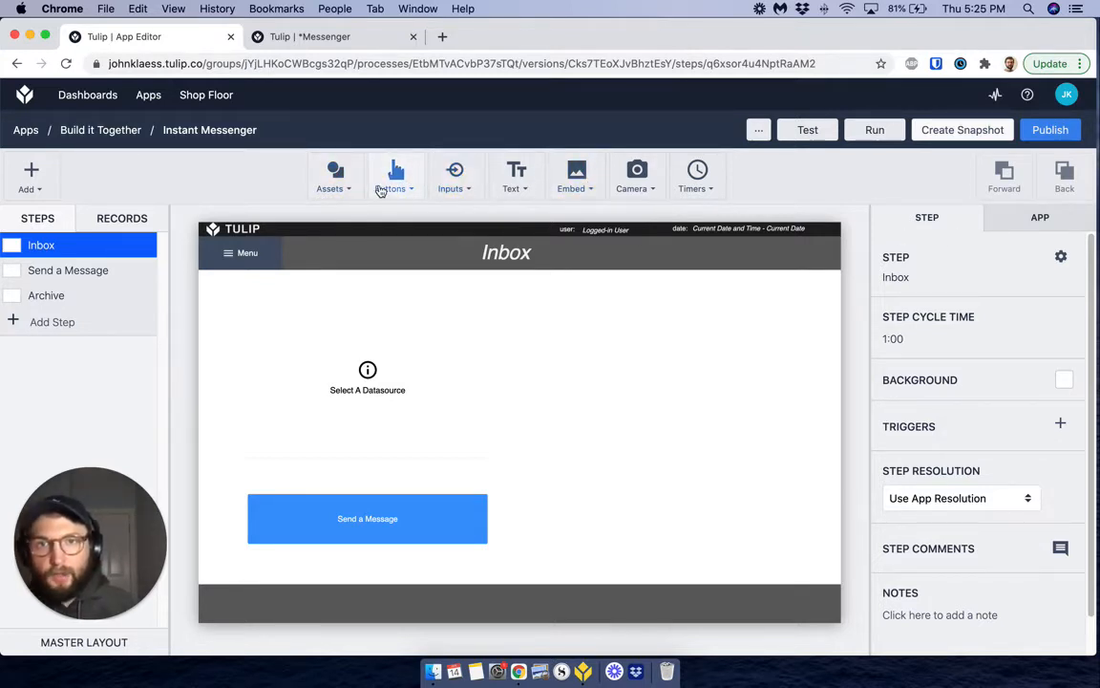
- Add a rectangle beside the Inbox table, about 929 wide and 761 high, at about X 932 and Y 202
click(329, 184)
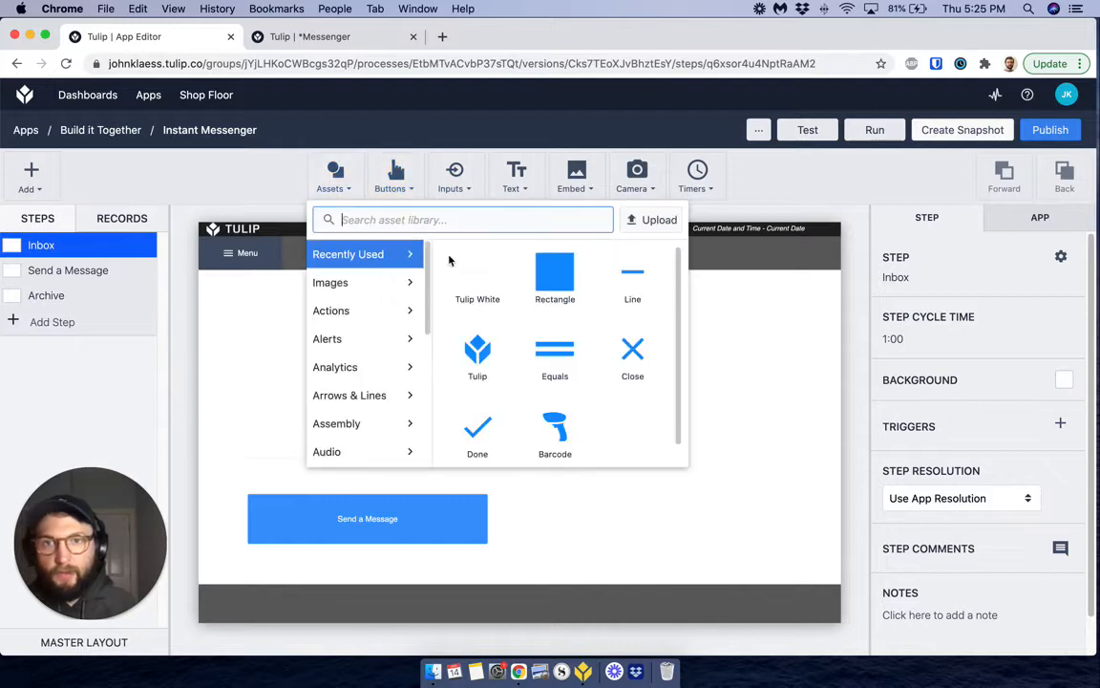
click(555, 270)
drag(517, 405, 540, 293)
drag(549, 337, 822, 543)
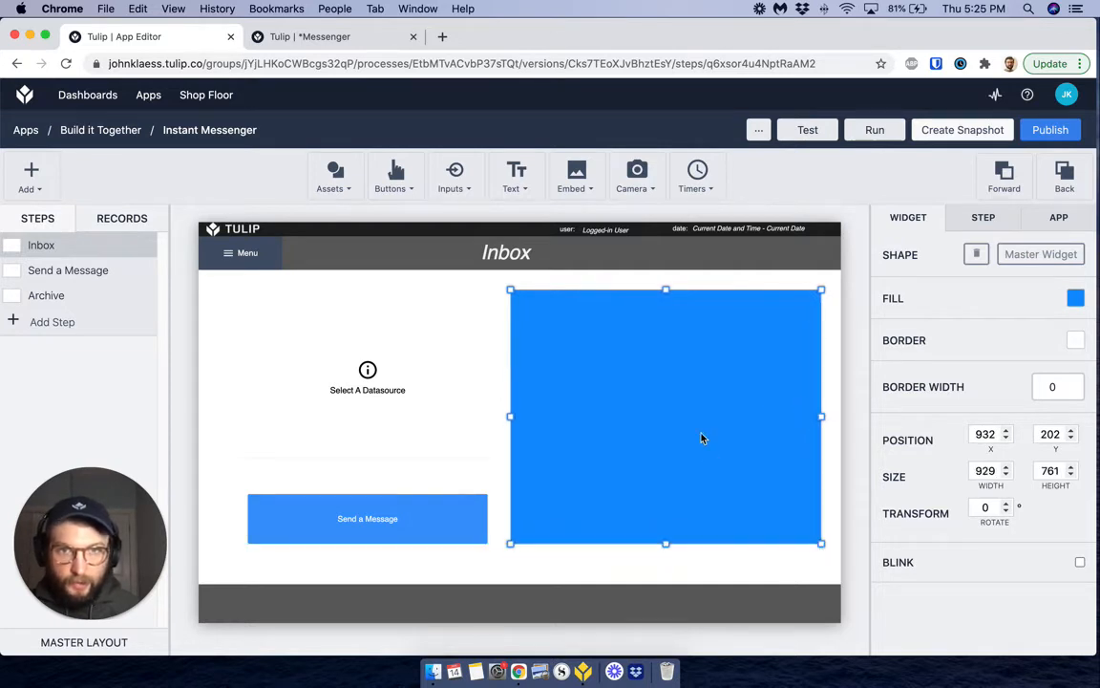
- Fill the rectangle with light grey #F2F2F2
click(1078, 299)
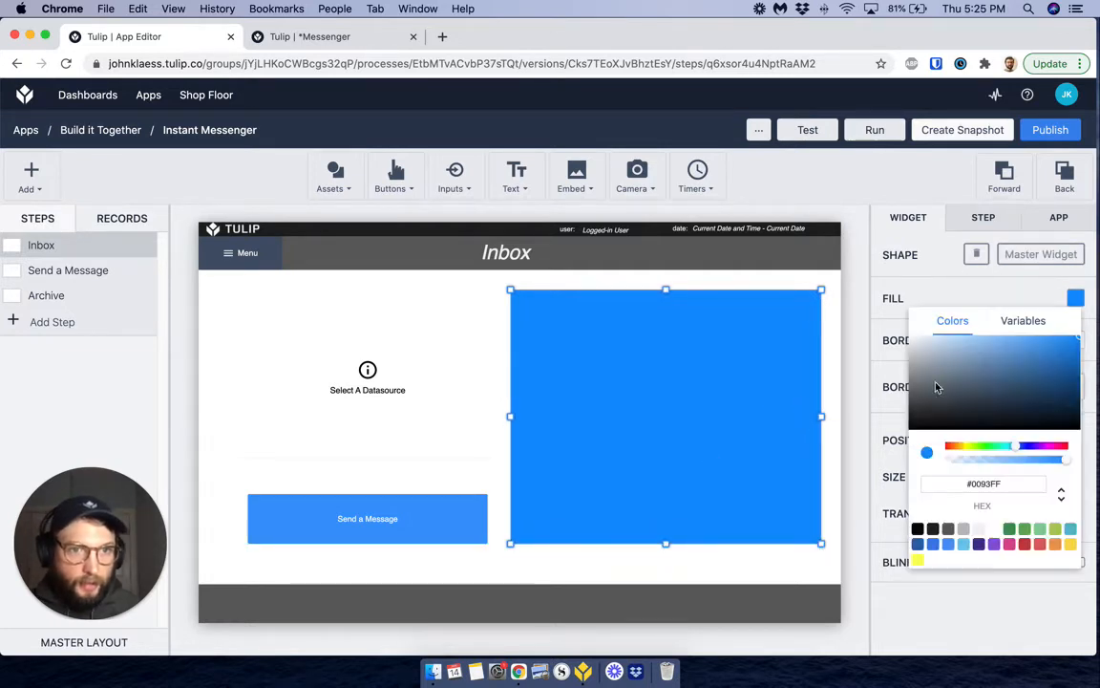
click(979, 528)
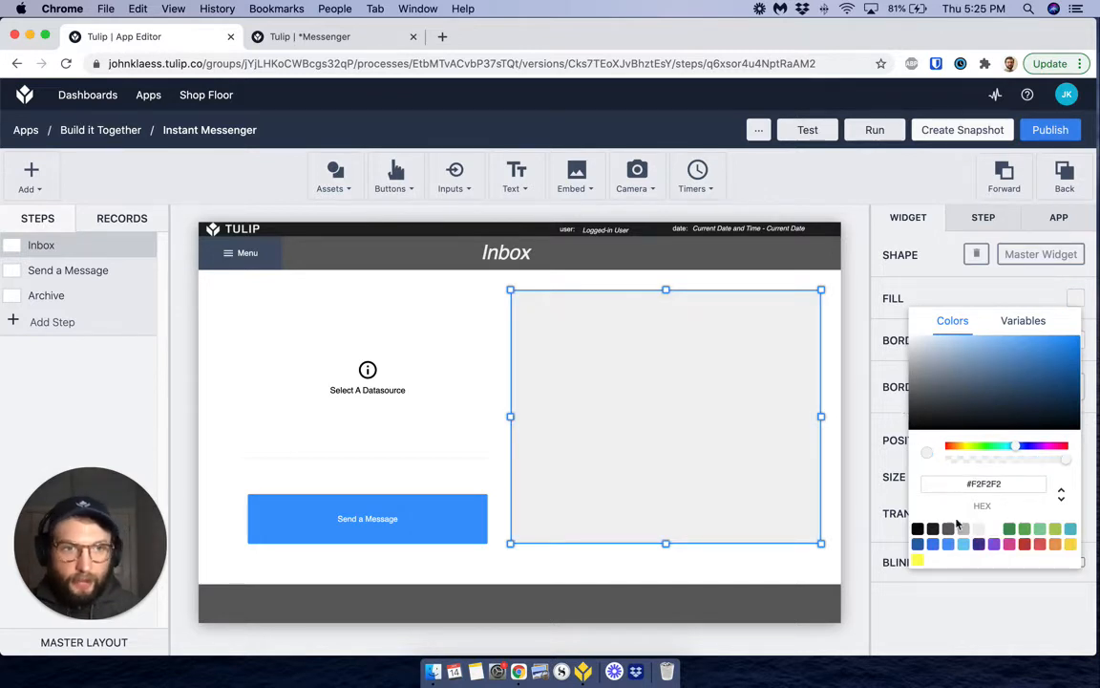
click(965, 531)
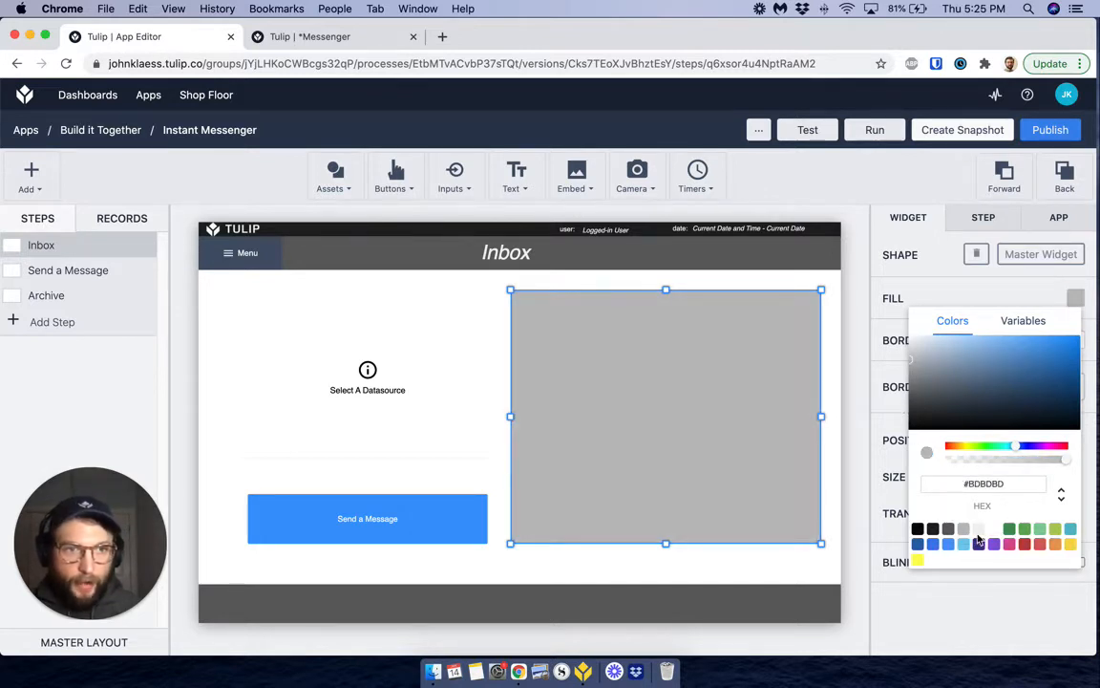
click(978, 531)
click(925, 285)
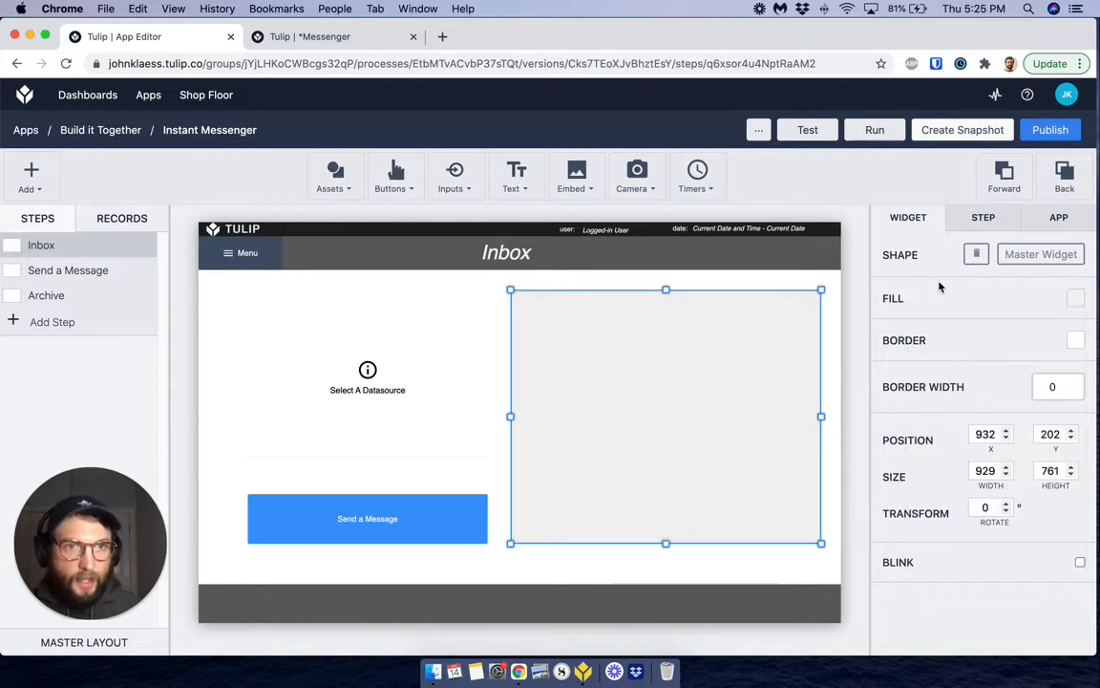
- Give the rectangle a dark #202020 border with a width of 4
click(1077, 340)
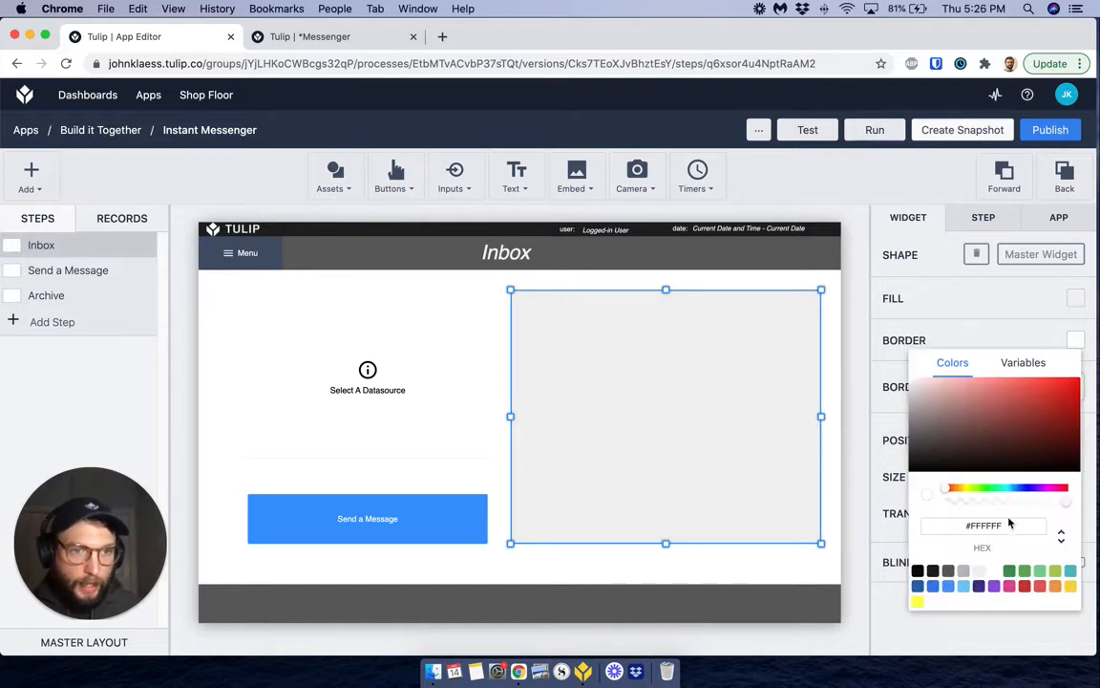
click(933, 571)
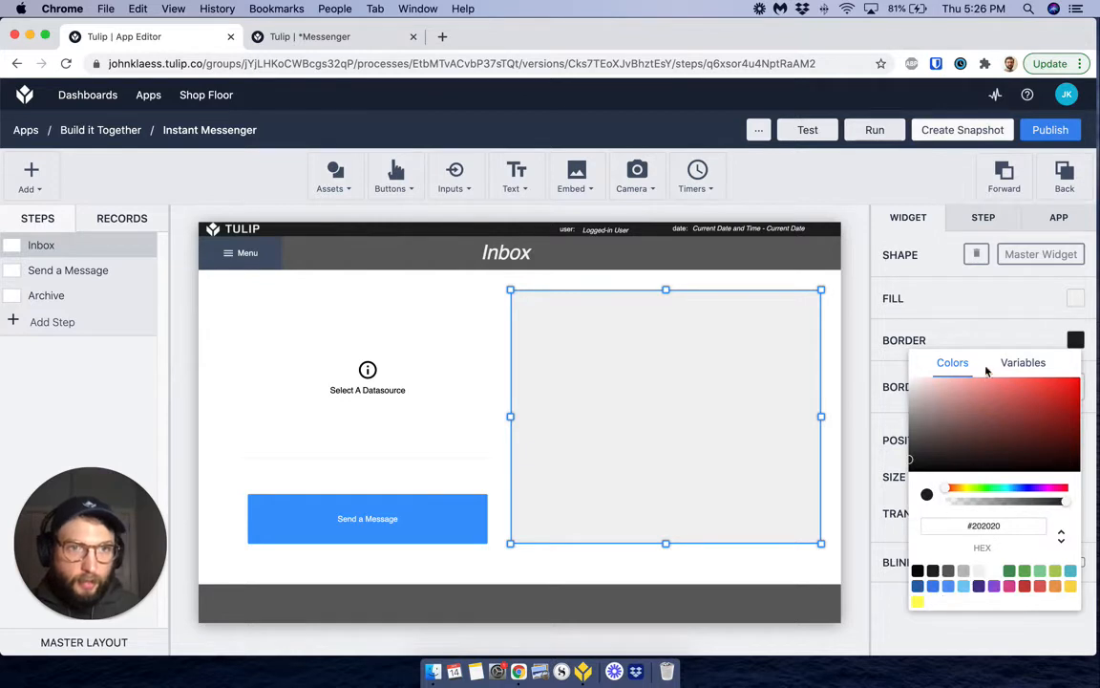
click(1014, 350)
click(1065, 388)
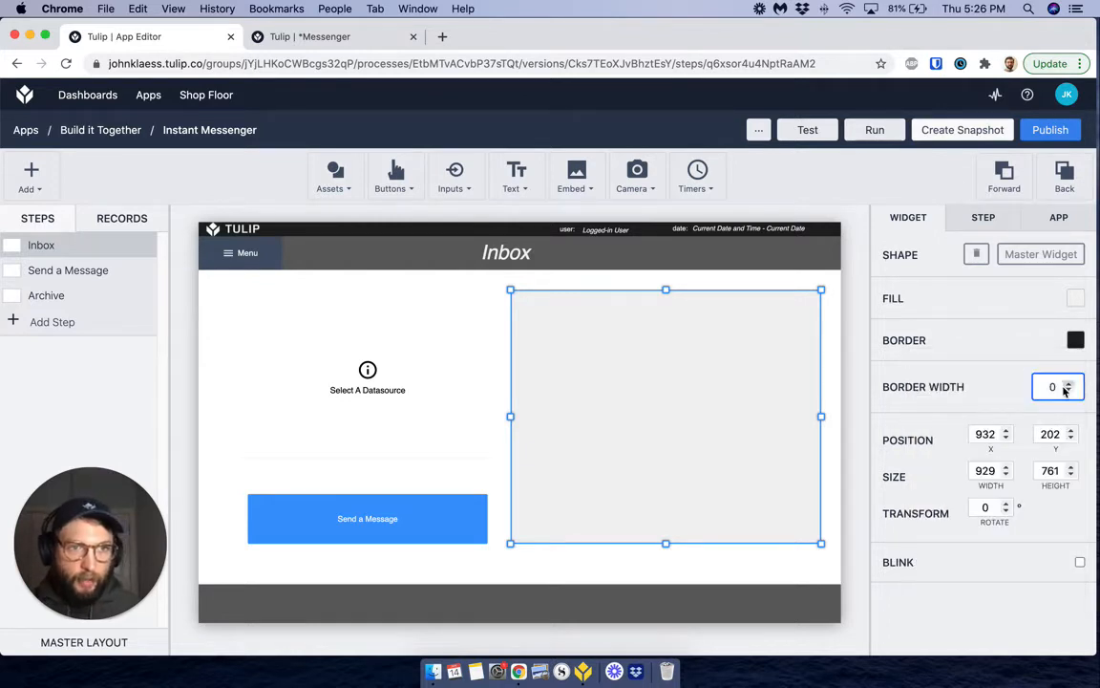
click(1068, 383)
click(1068, 383)
click(1067, 383)
click(1068, 383)
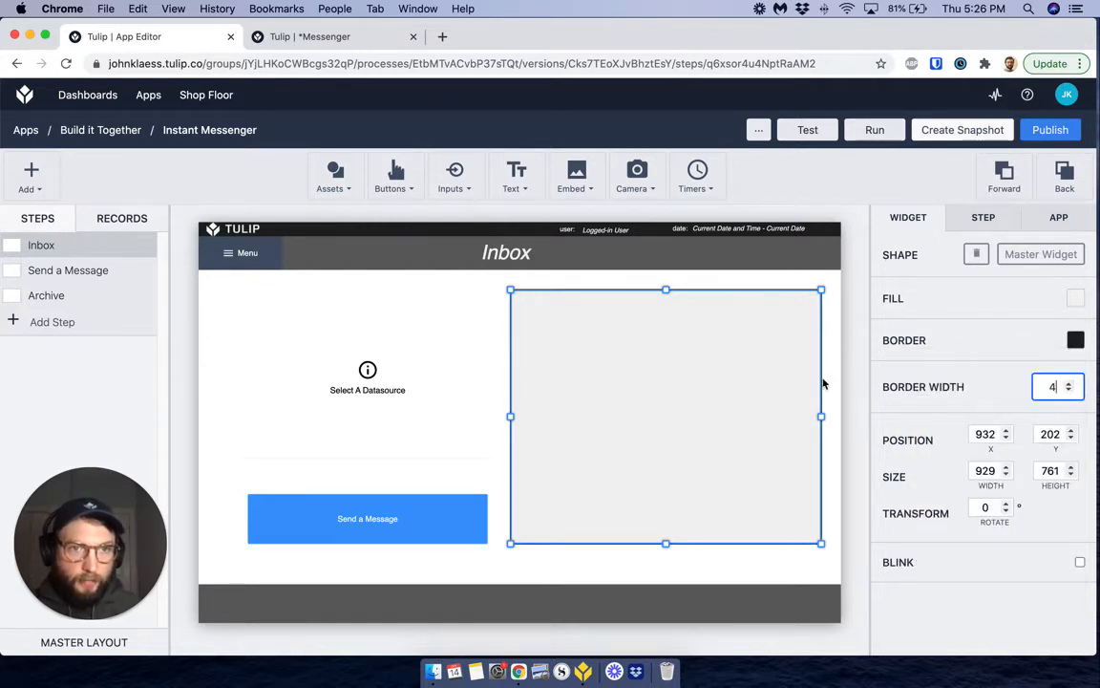
click(827, 437)
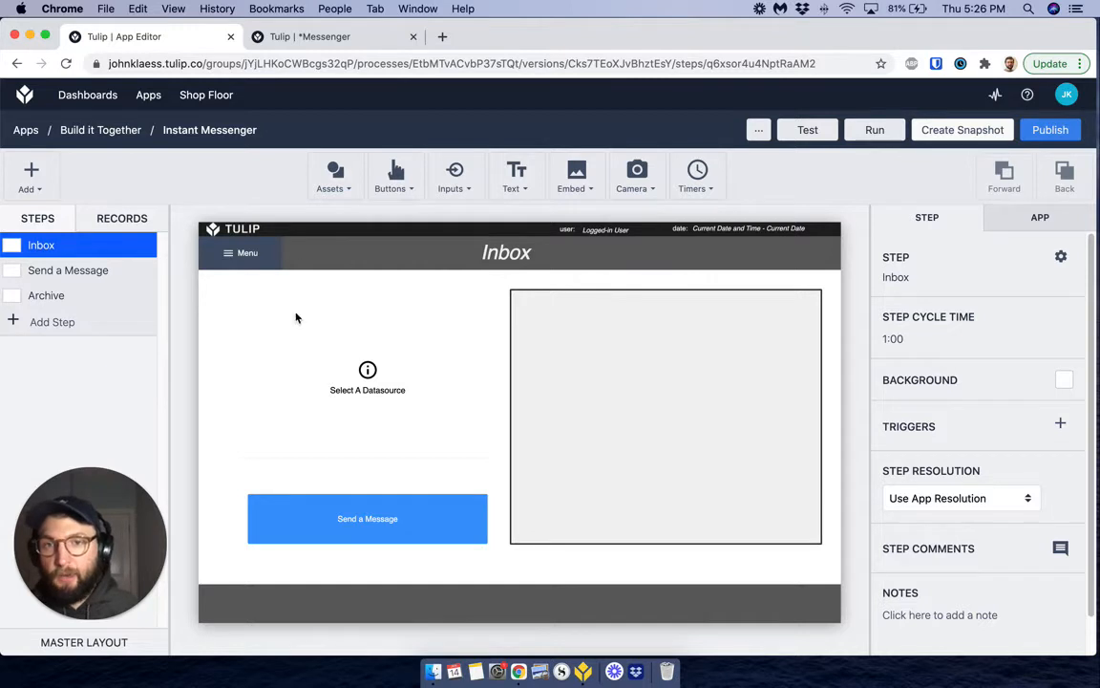
- Add a table record widget inside the grey rectangle, about 902 wide and 727 high, at about X 947 and Y 223
click(571, 180)
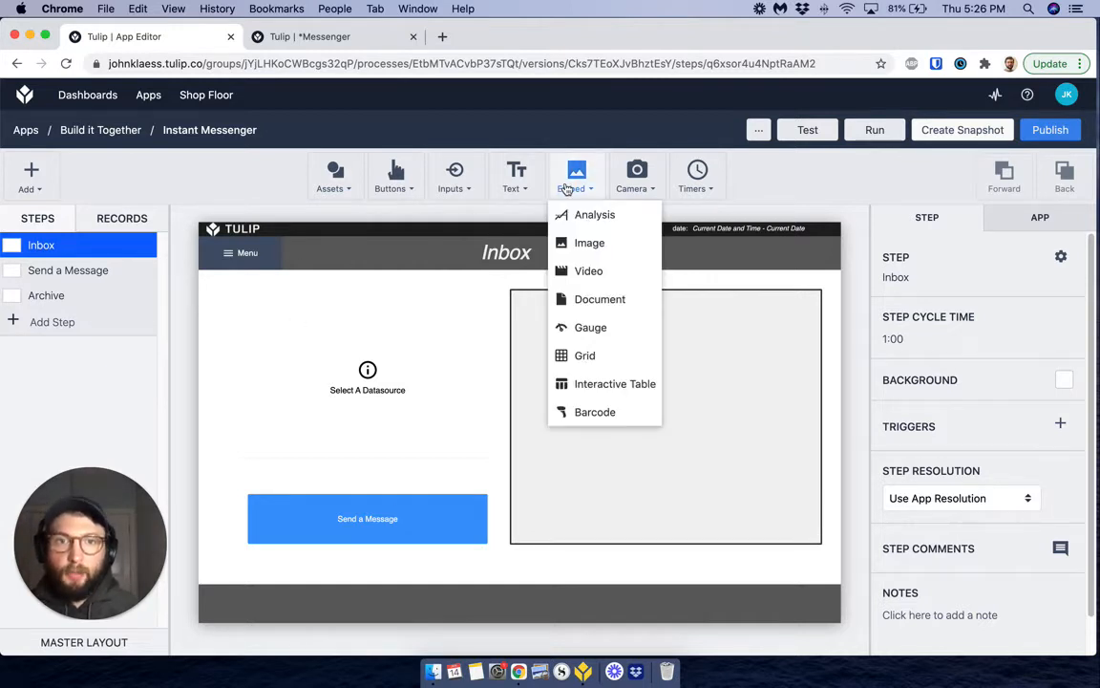
click(523, 175)
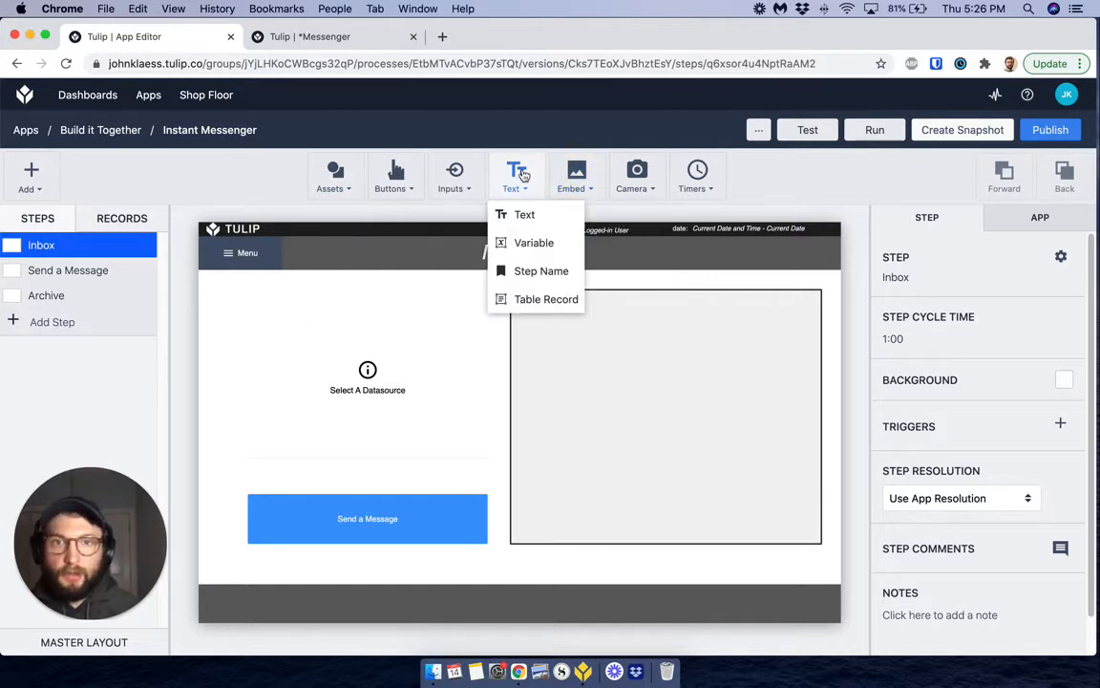
click(533, 300)
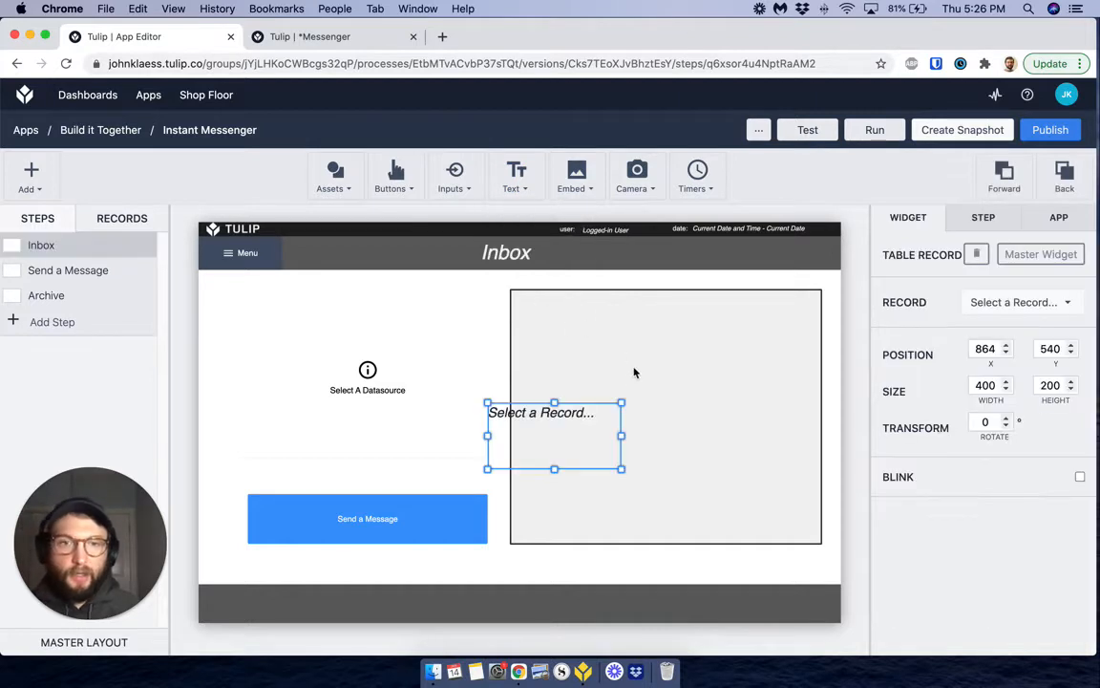
drag(530, 444, 566, 336)
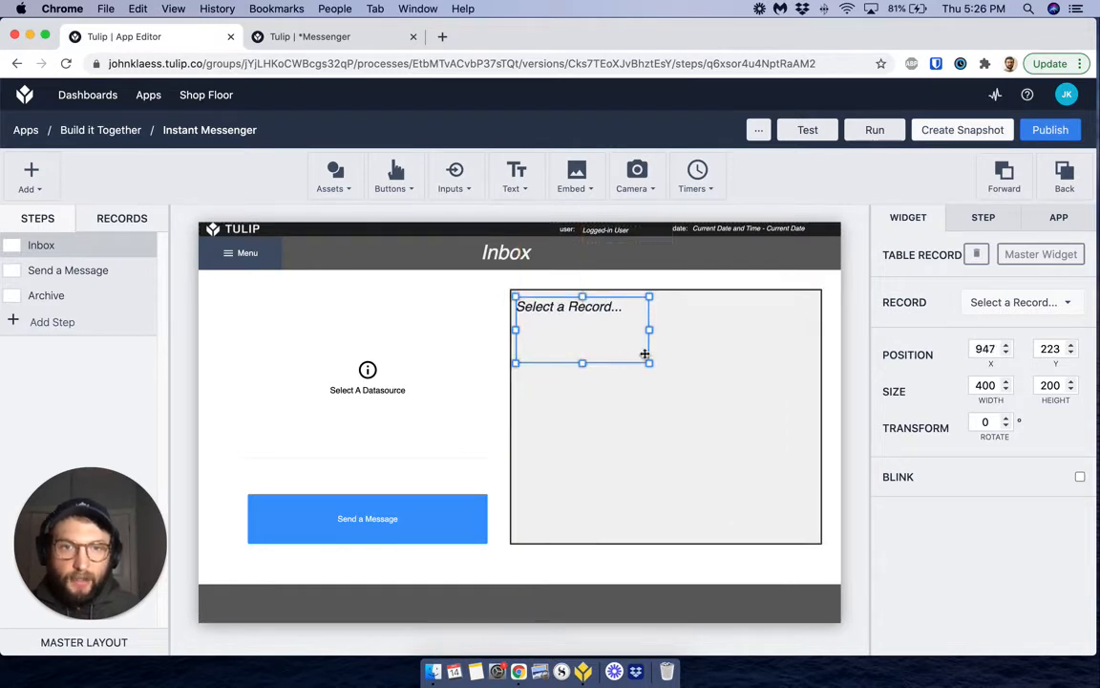
drag(647, 362, 814, 541)
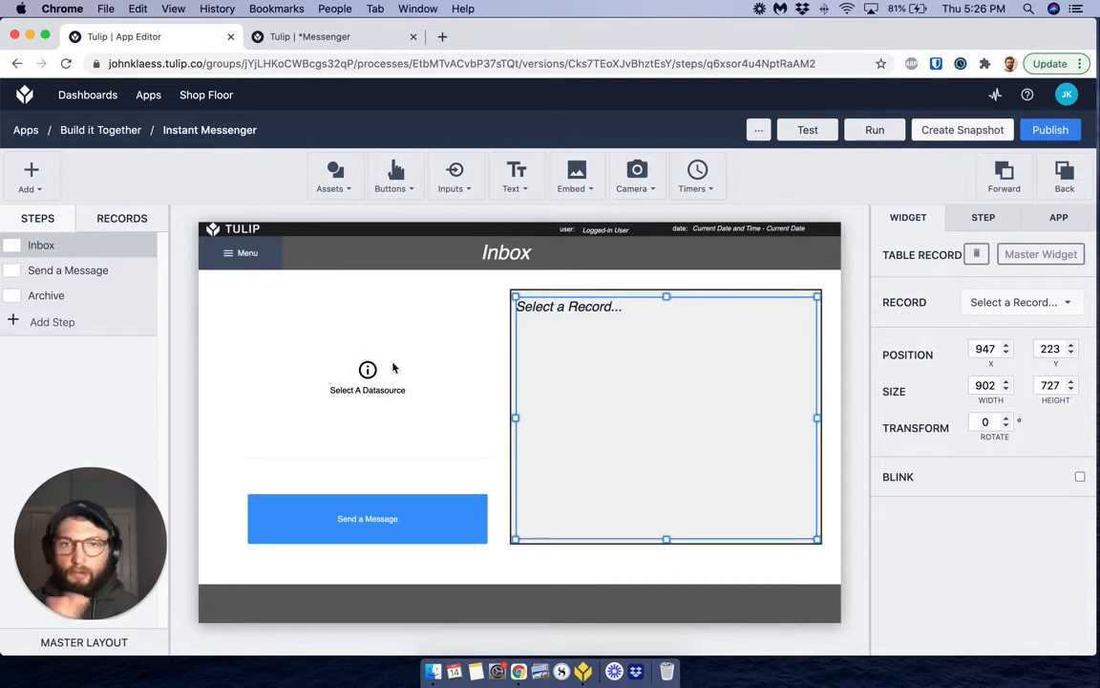
- Add a text input to the Send a Message step, about 1828 wide and 473 high, at about X 31 and Y 175
click(69, 272)
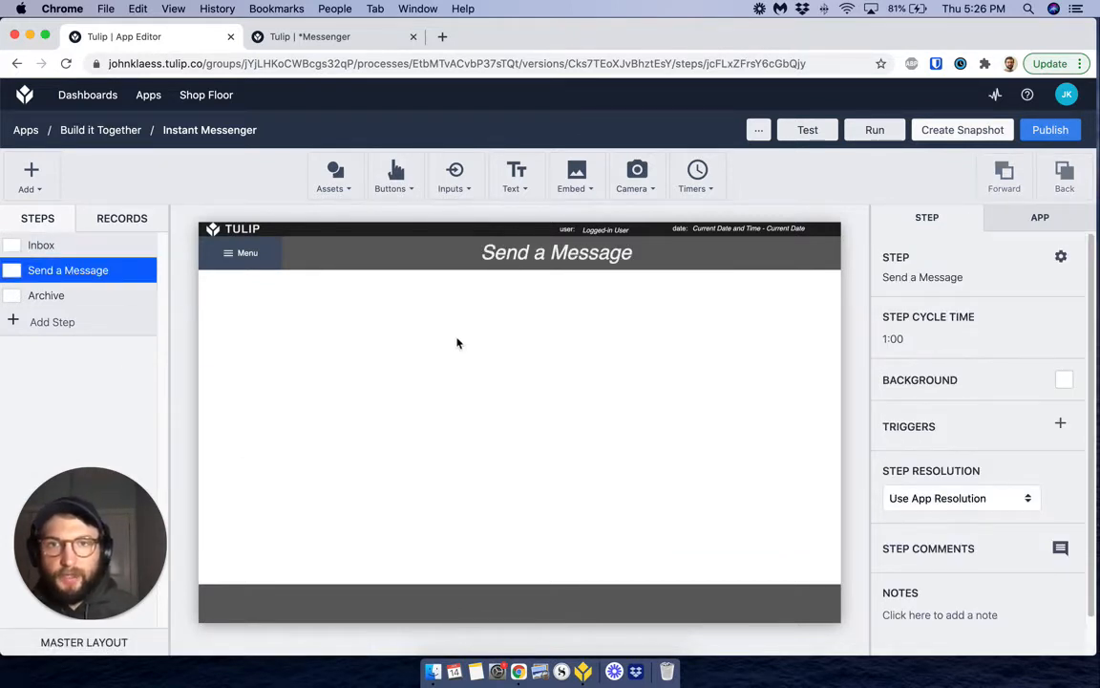
click(456, 178)
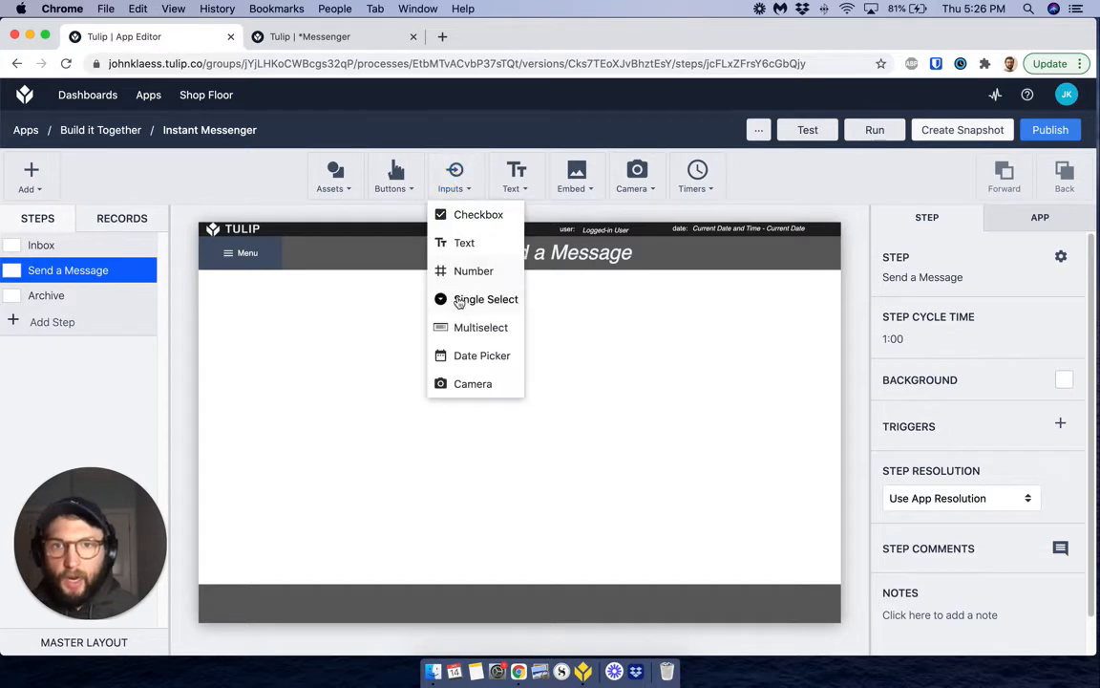
click(466, 242)
click(458, 185)
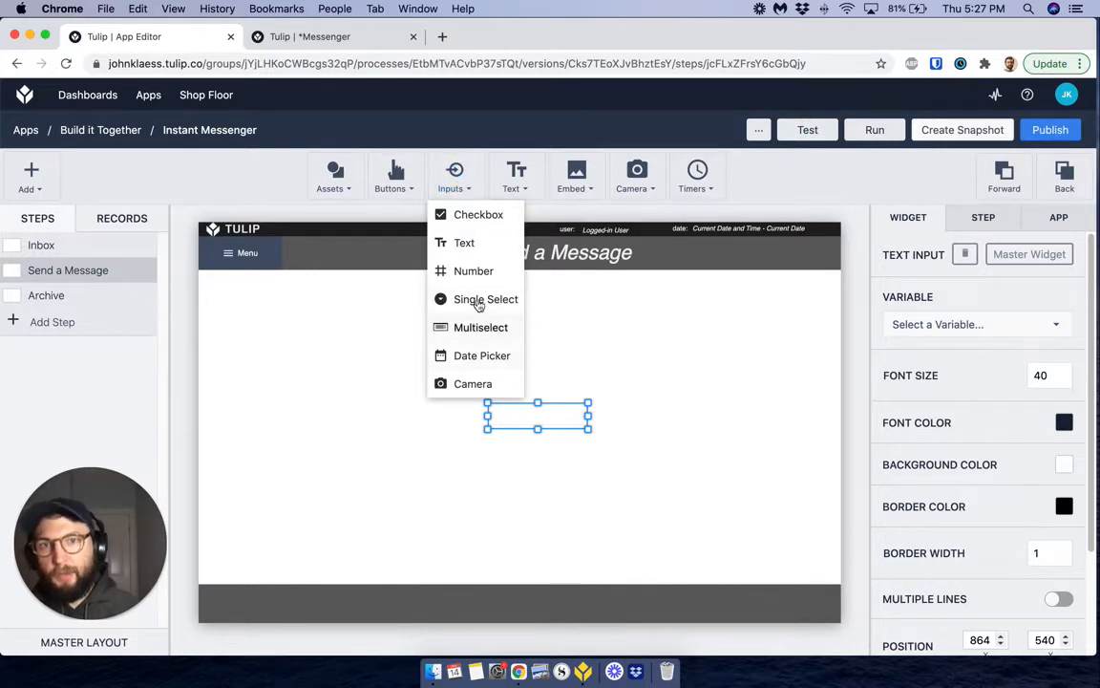
click(550, 417)
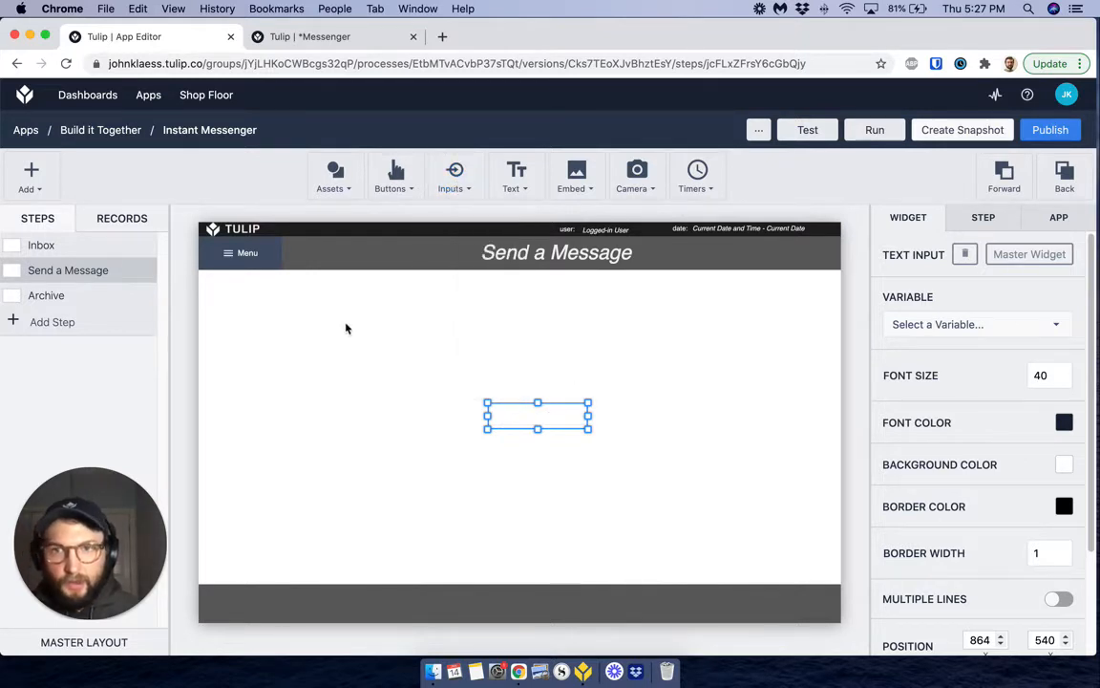
drag(541, 412, 823, 438)
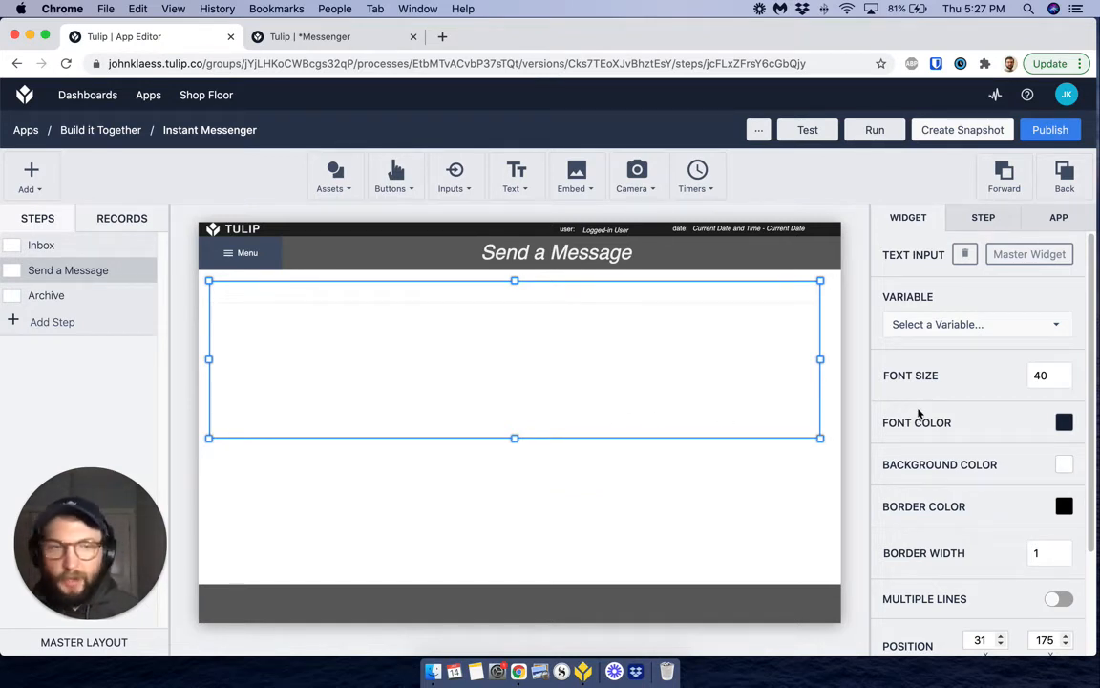
- Set the text input's border width to 4, allow multiple lines, and make the box slightly taller
scroll(920, 413, down, 1)
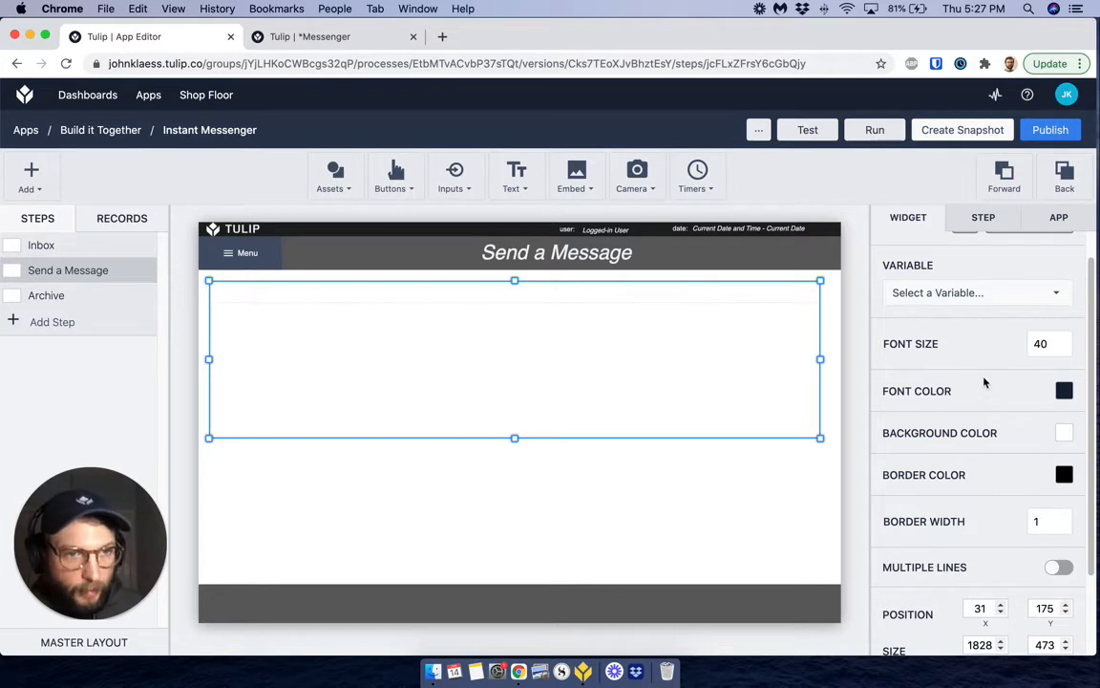
scroll(985, 382, down, 1)
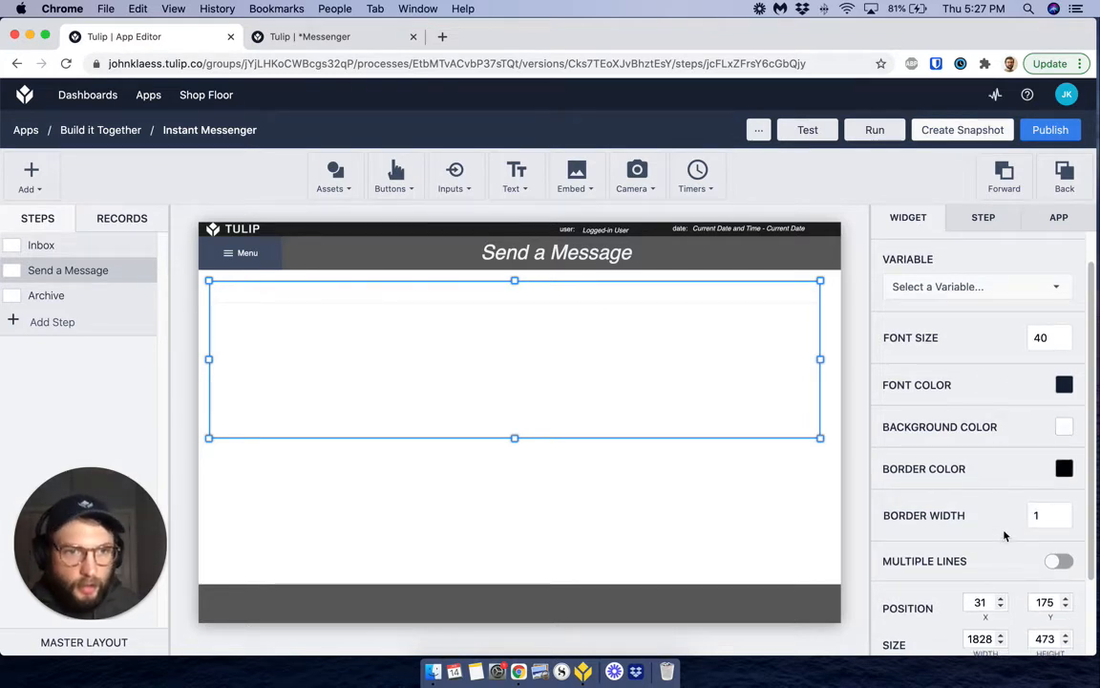
scroll(1012, 528, down, 1)
click(1038, 512)
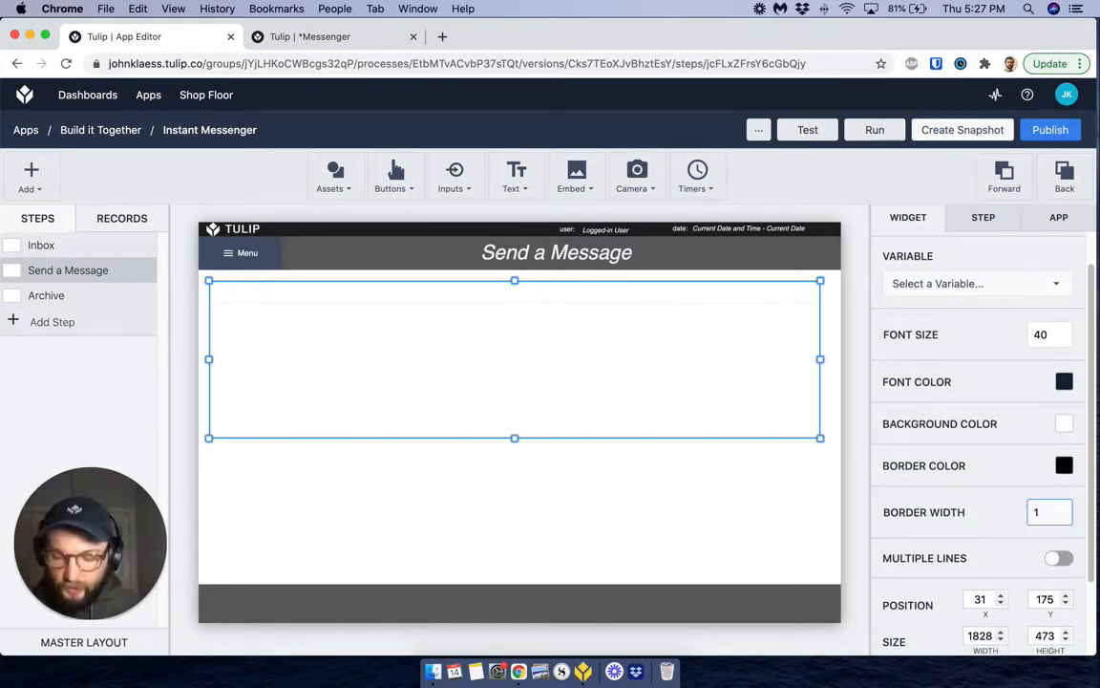
text(4)
key(Return)
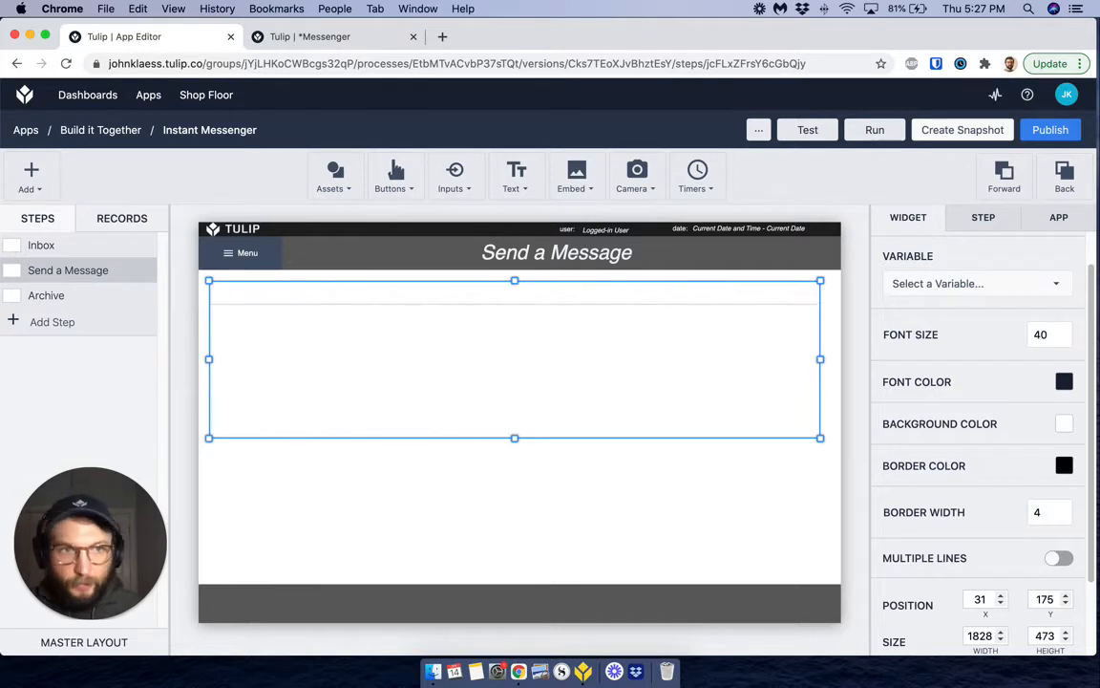
scroll(1023, 438, down, 2)
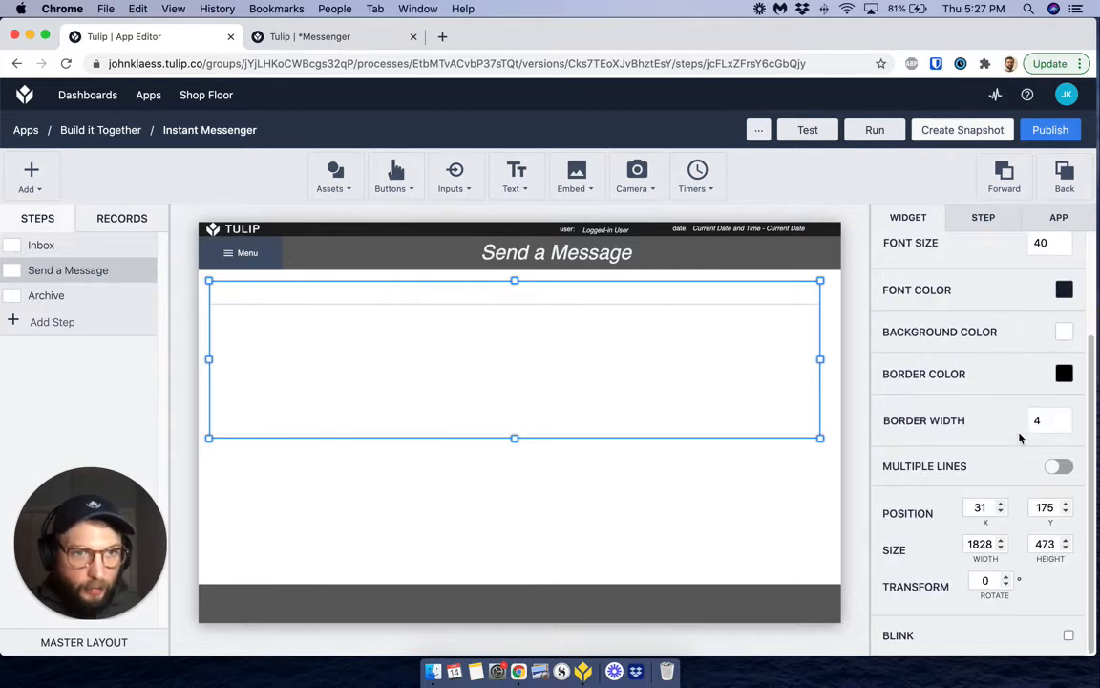
click(1059, 467)
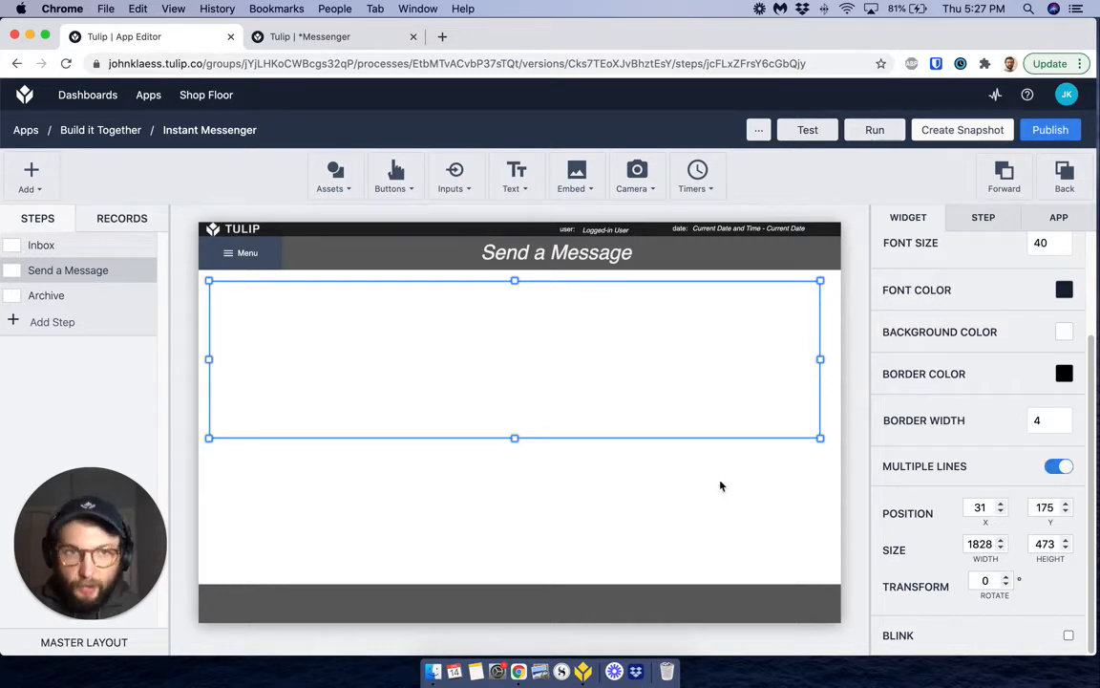
drag(516, 438, 516, 452)
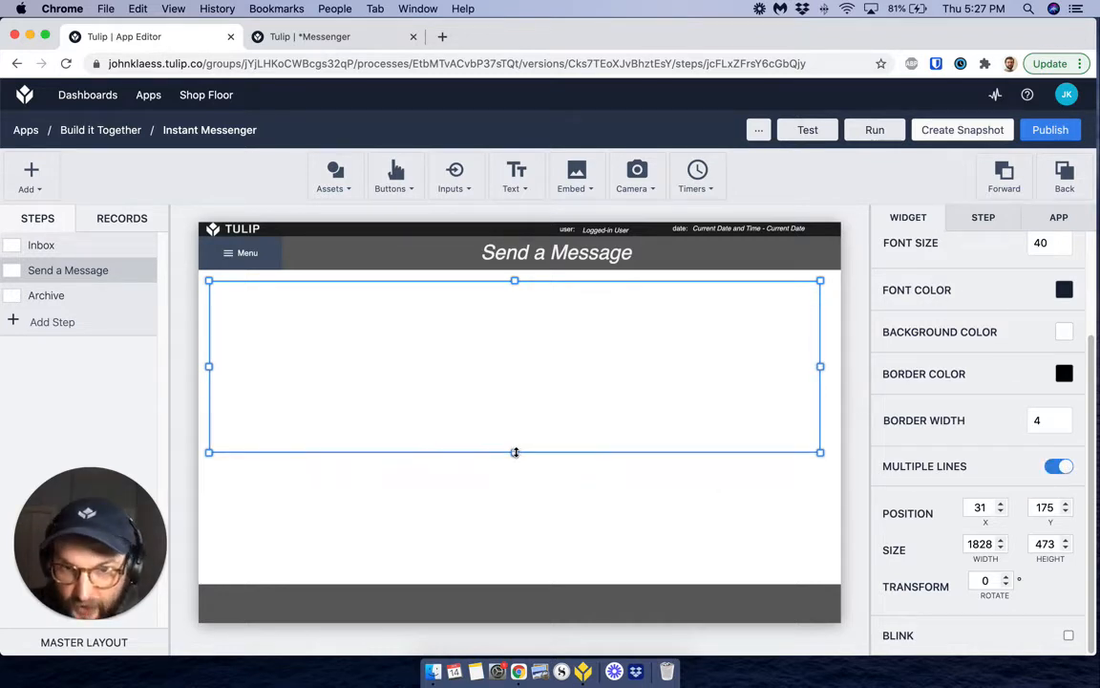
click(515, 488)
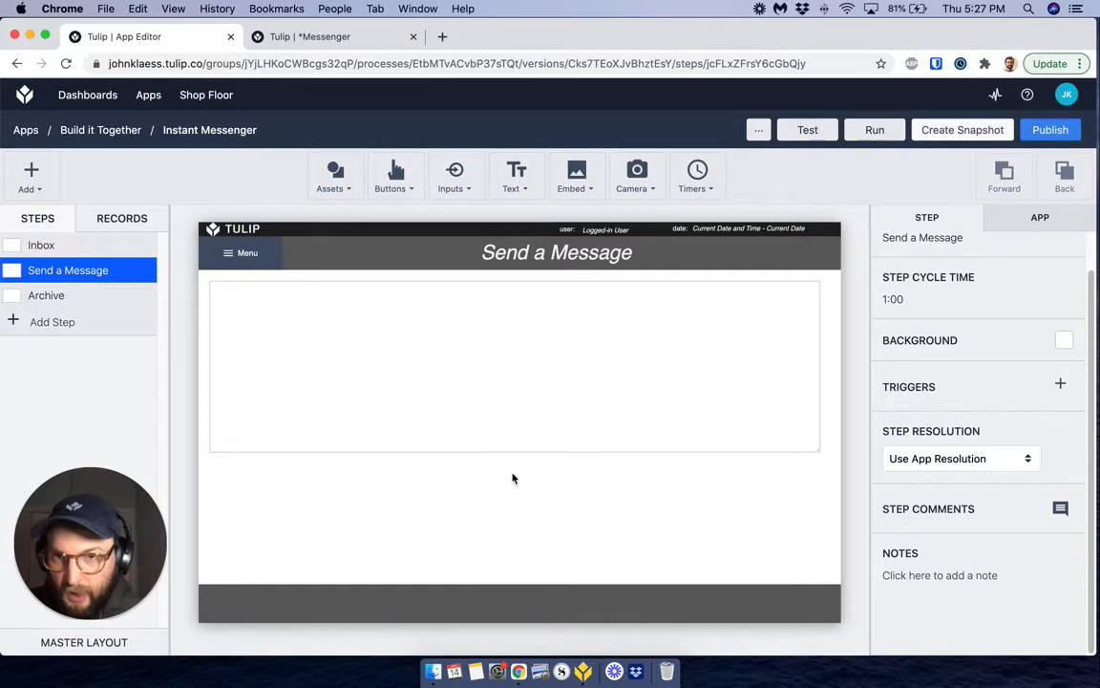
- Move the large text input slightly so it sits at about X 46 and Y 184
click(398, 395)
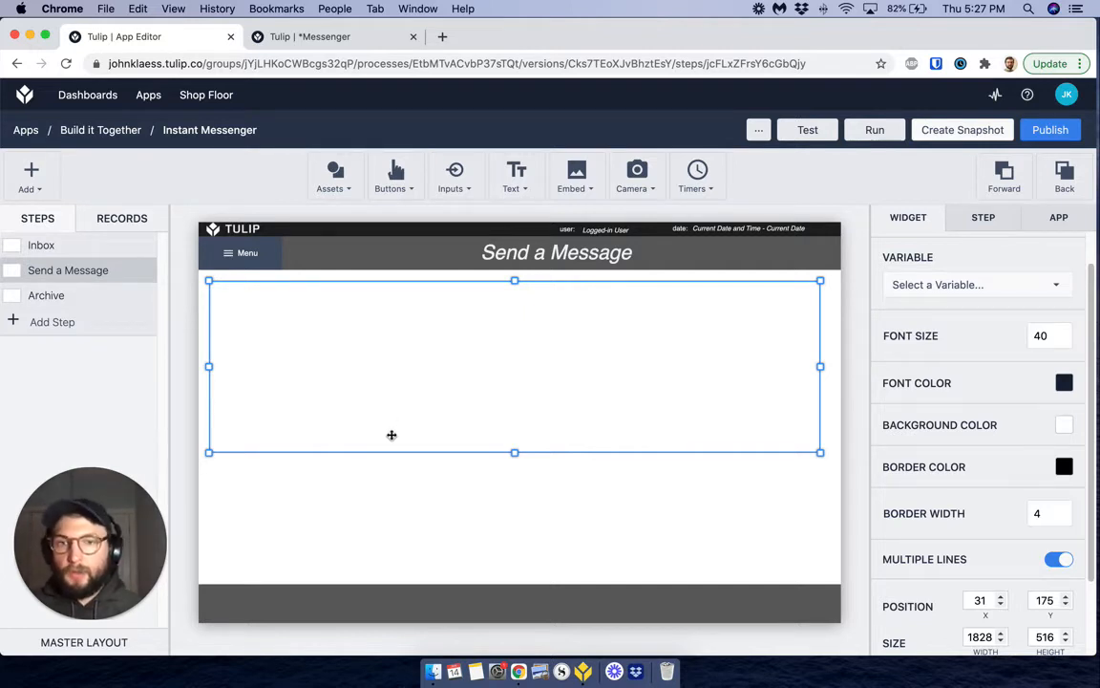
drag(400, 413, 442, 383)
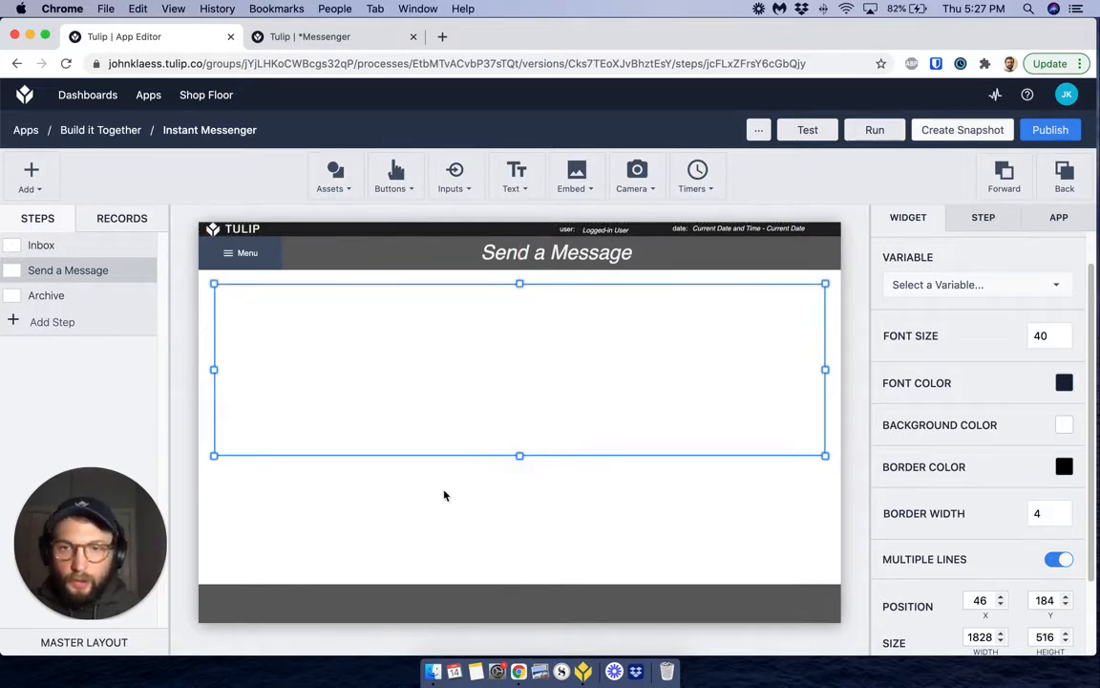
click(444, 494)
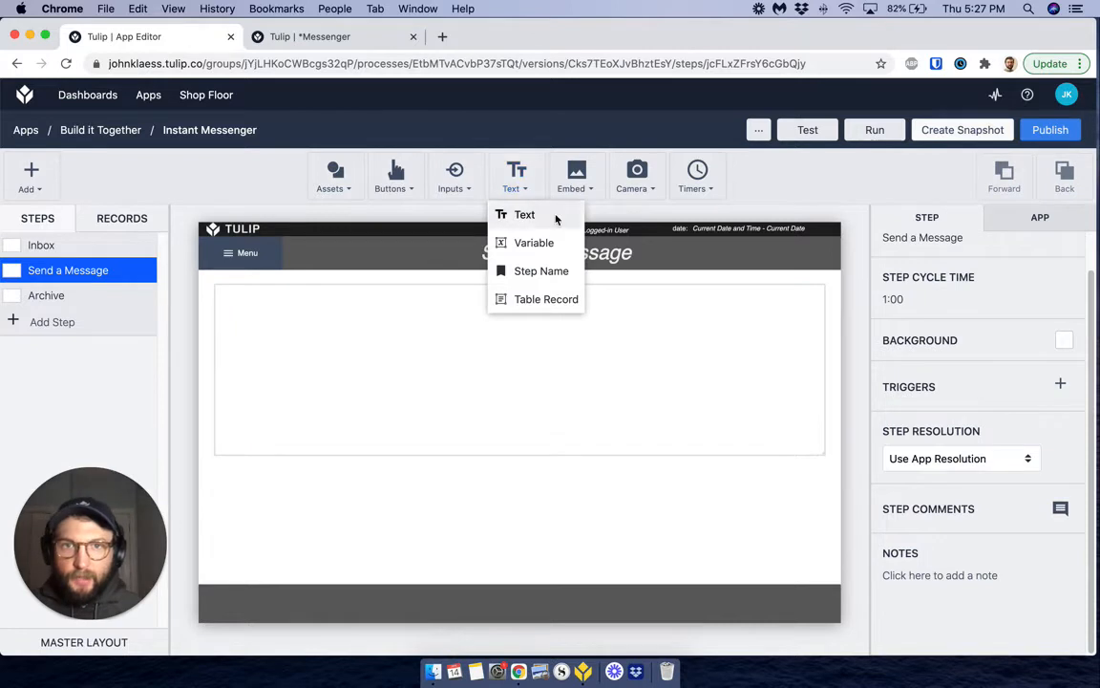
- Add a text label reading "Recipient:" below the large text input
drag(530, 410, 306, 520)
click(946, 254)
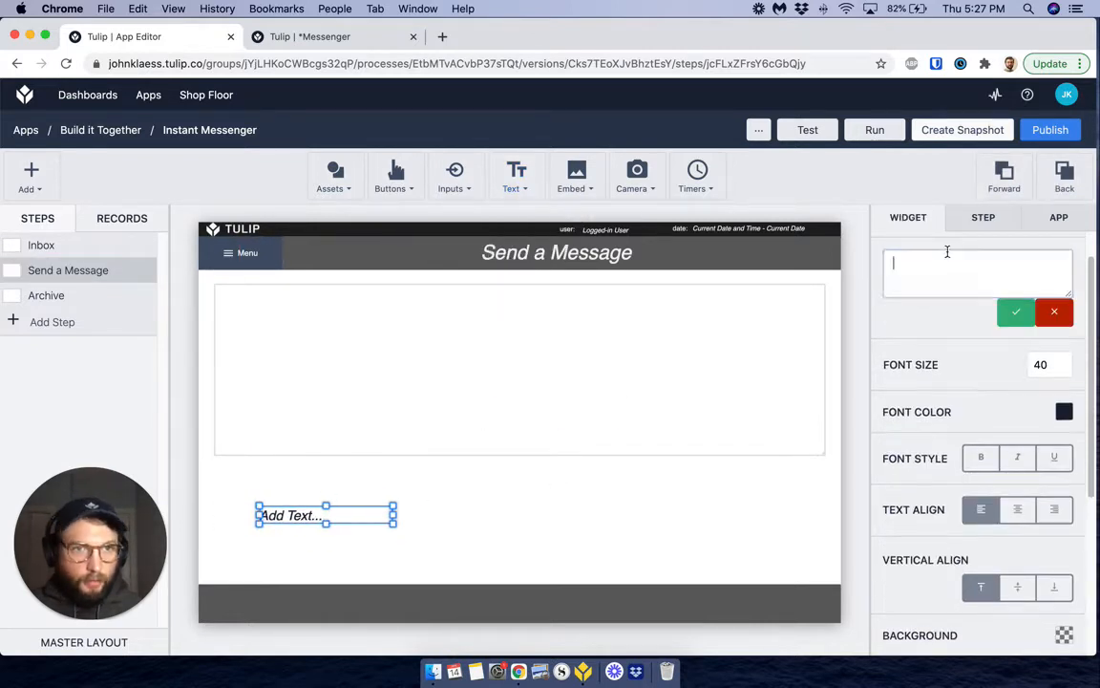
text(Recipient)
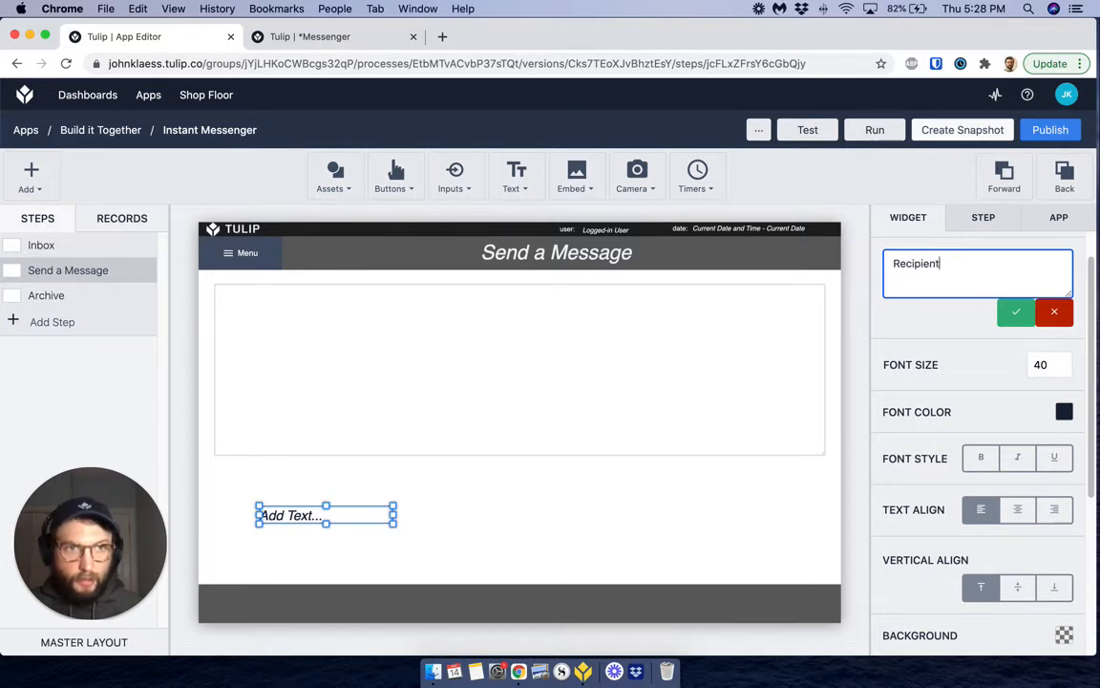
click(1016, 312)
click(914, 279)
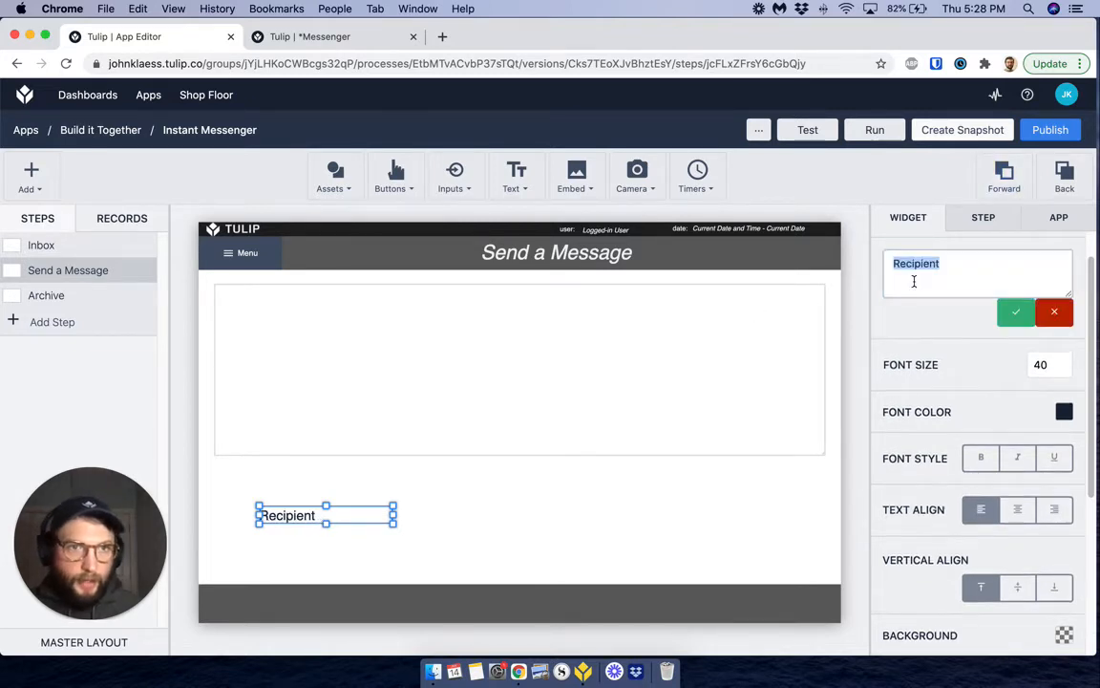
click(942, 263)
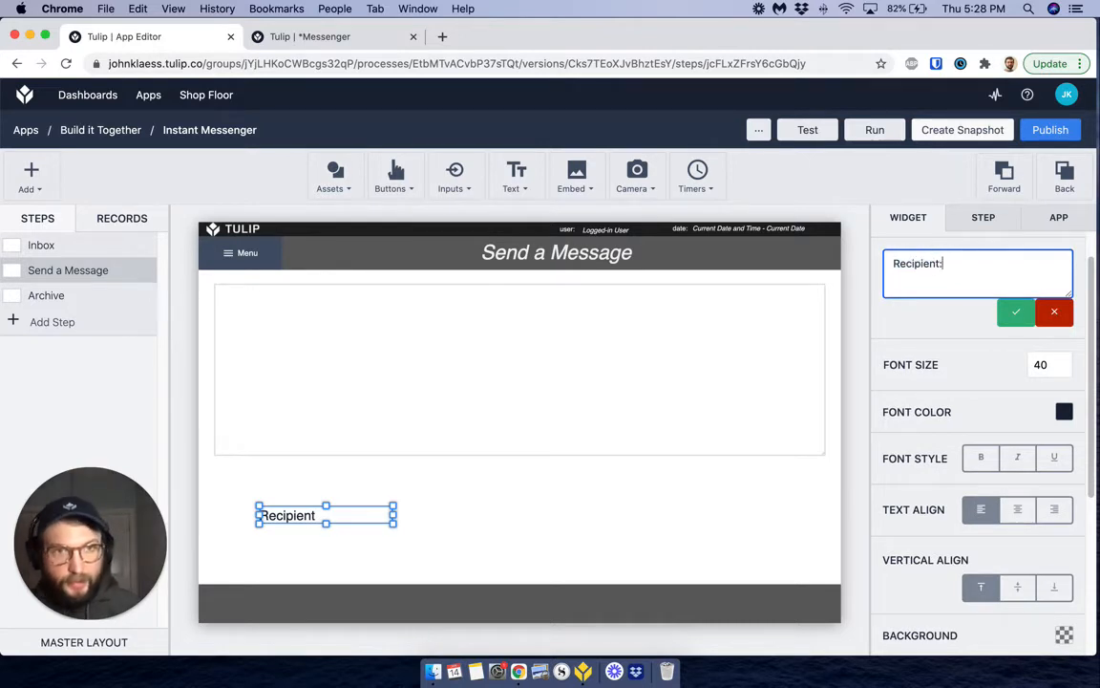
click(1028, 314)
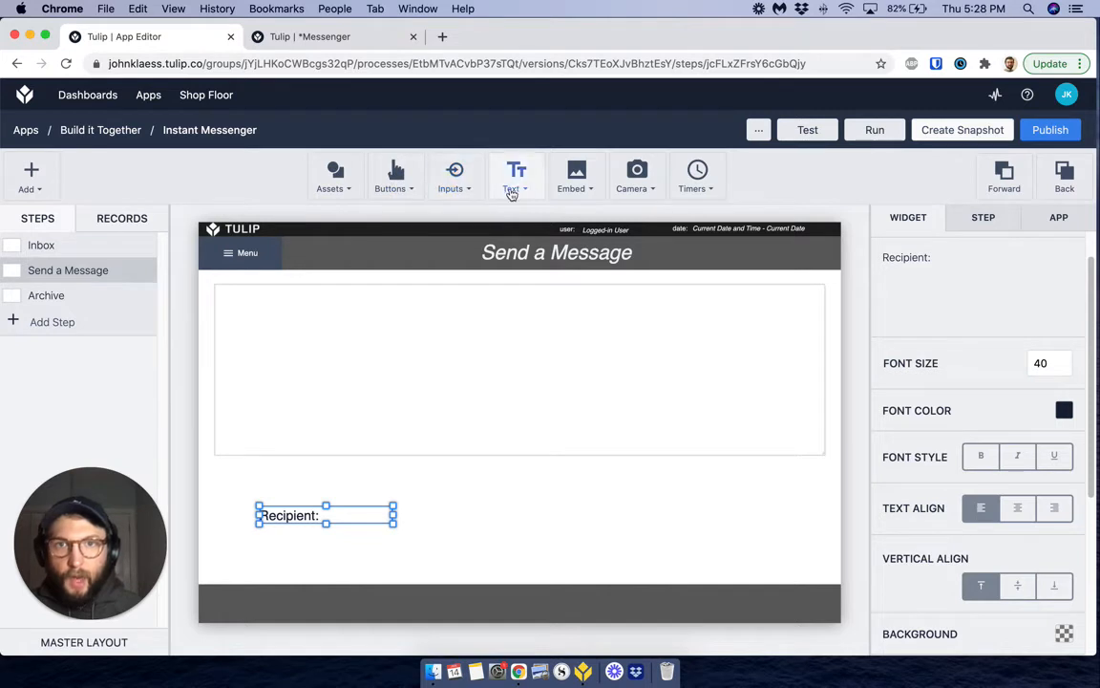
- Add a single select input beside the Recipient label, at about X 599 and Y 835
click(467, 188)
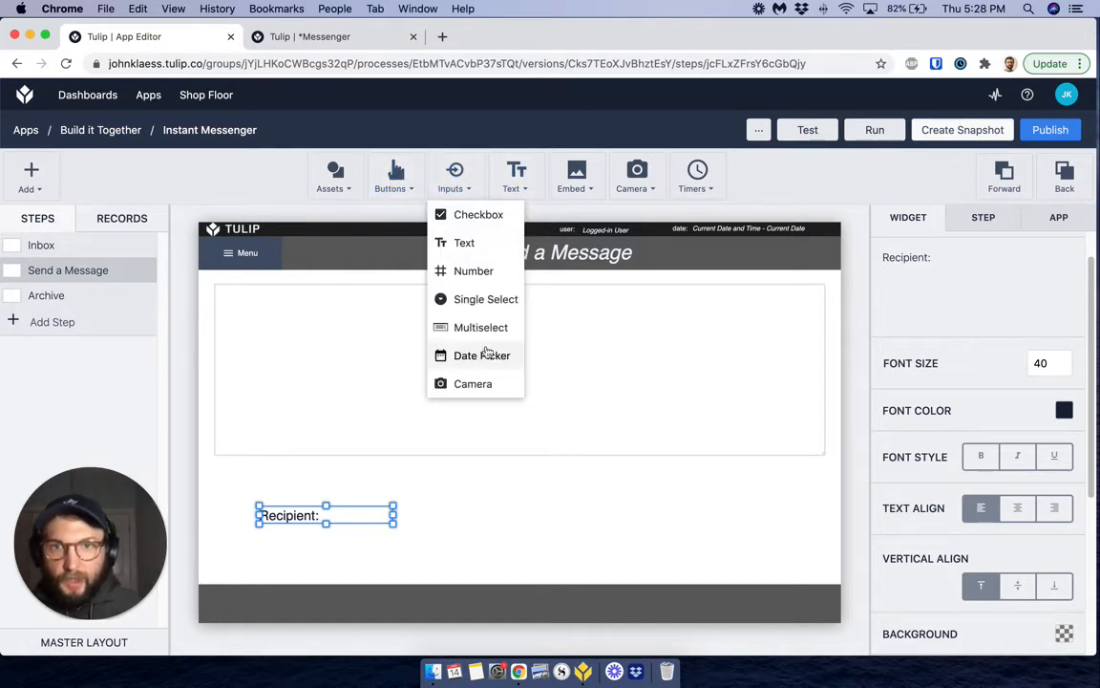
click(486, 299)
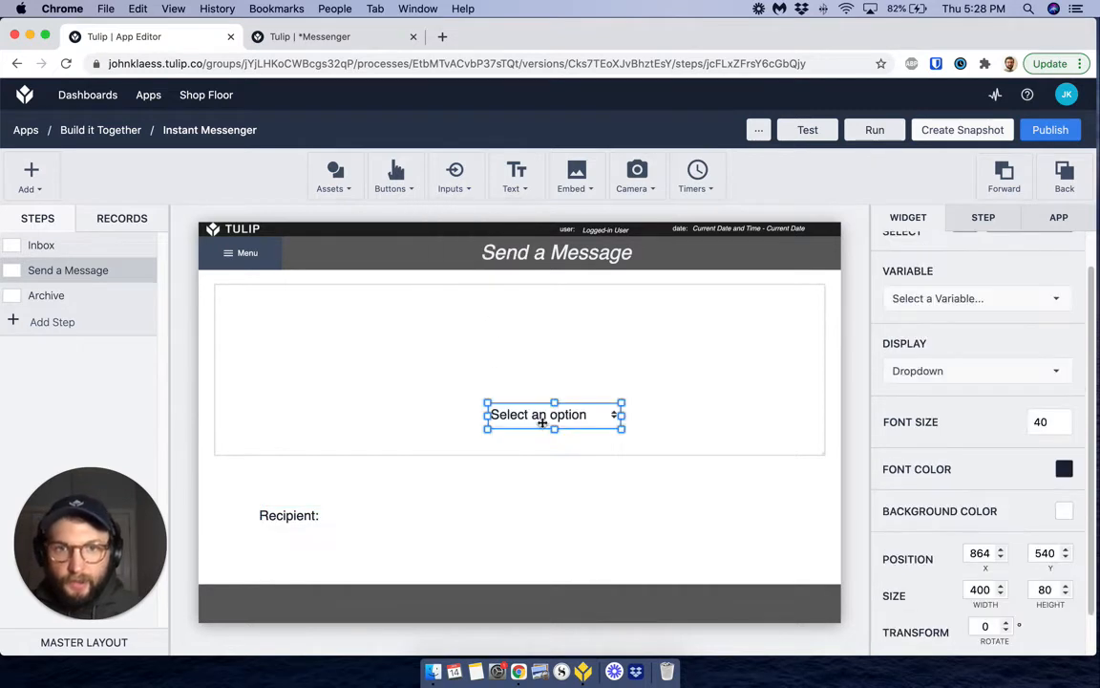
drag(541, 422, 453, 514)
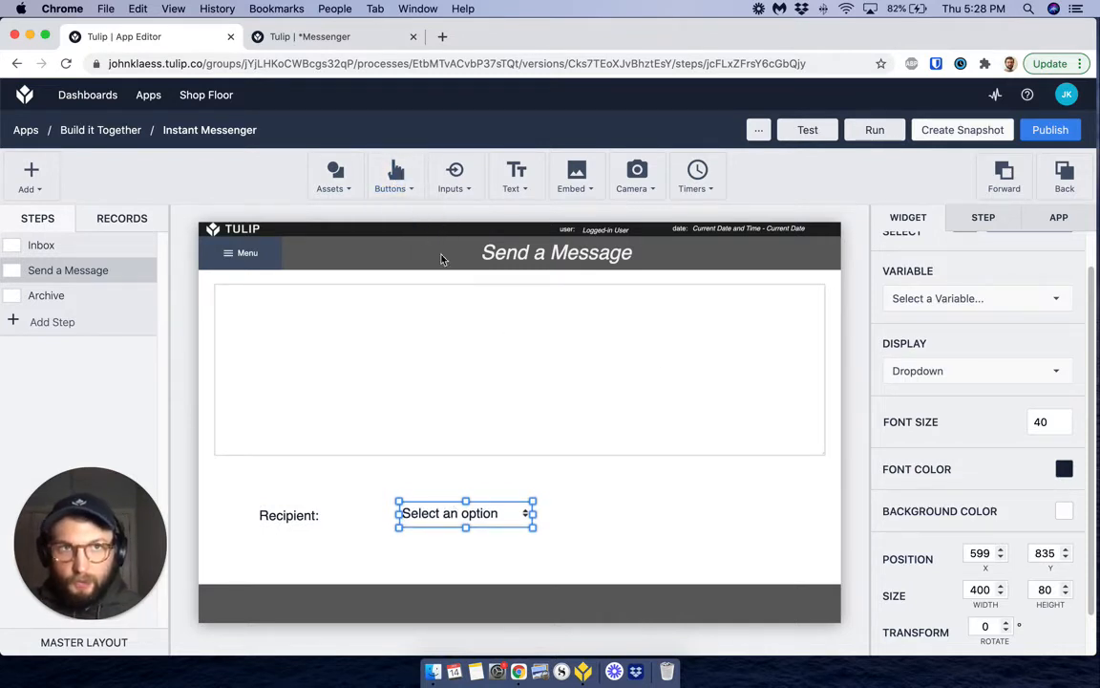
- Add a button about 680 wide and 161 high at about X 1130 and Y 795, with the text "Send"
drag(666, 483, 759, 492)
drag(645, 539, 583, 527)
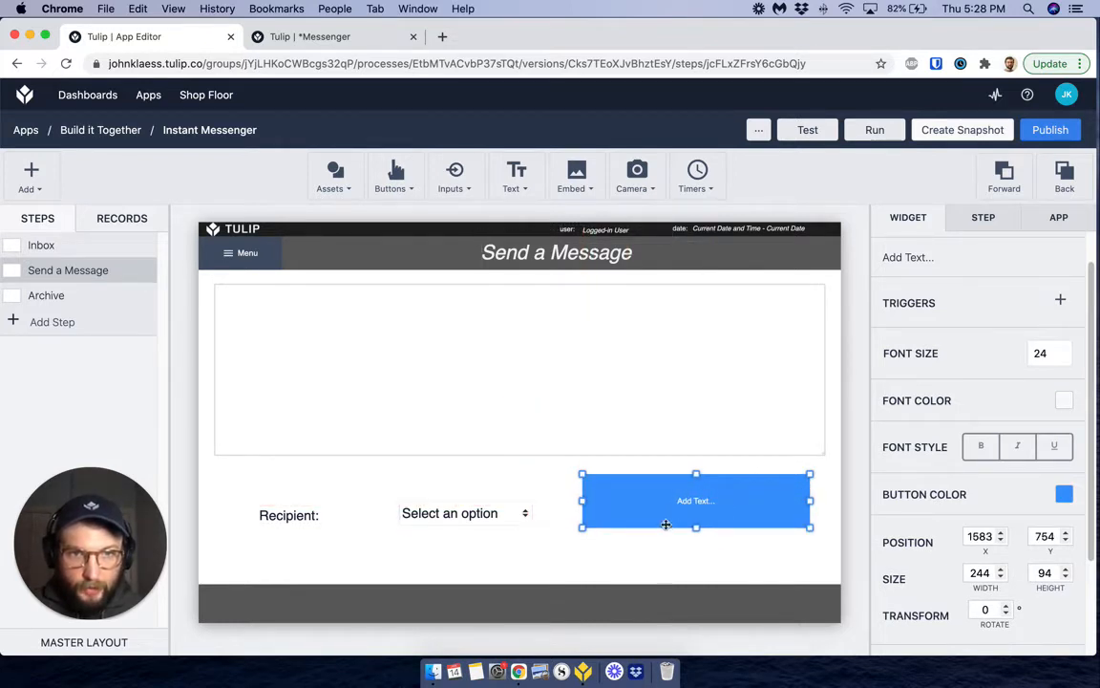
drag(666, 524, 661, 538)
click(936, 262)
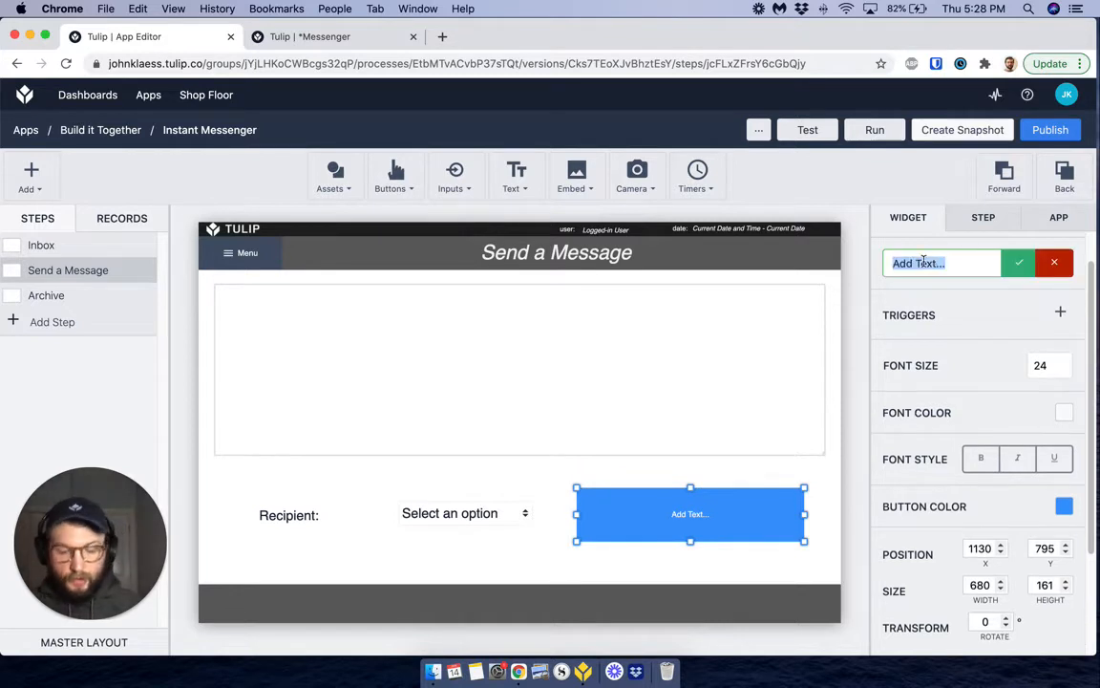
text(Send)
click(1008, 270)
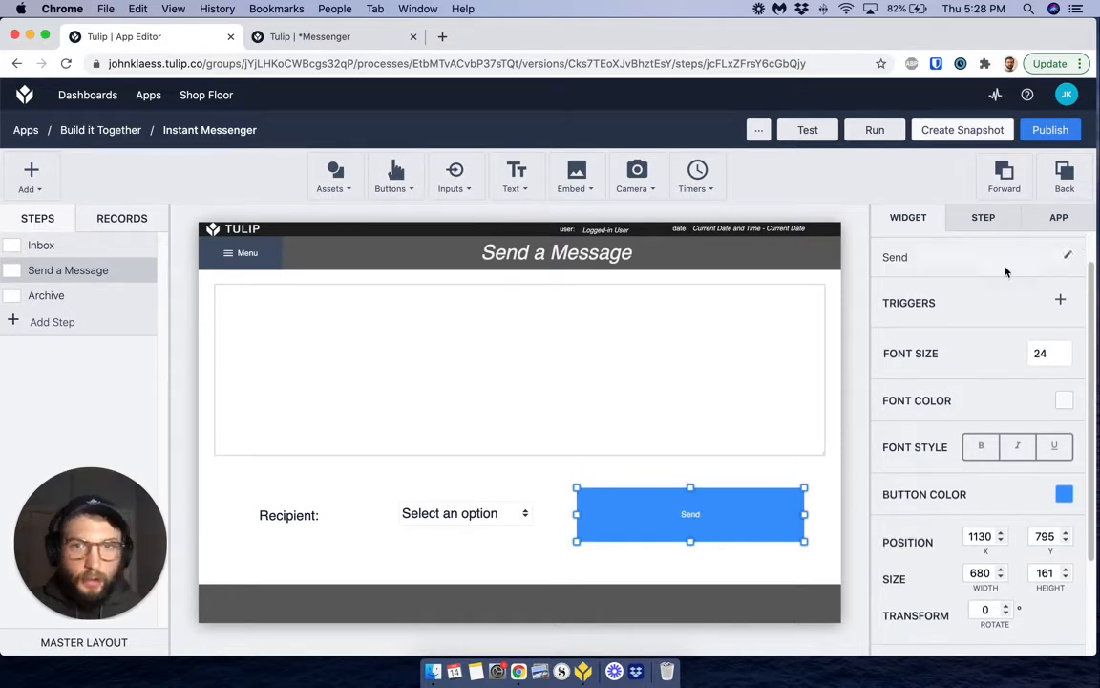
- Review the Archive and Inbox steps, checking the Inbox's table and table record widgets
click(31, 296)
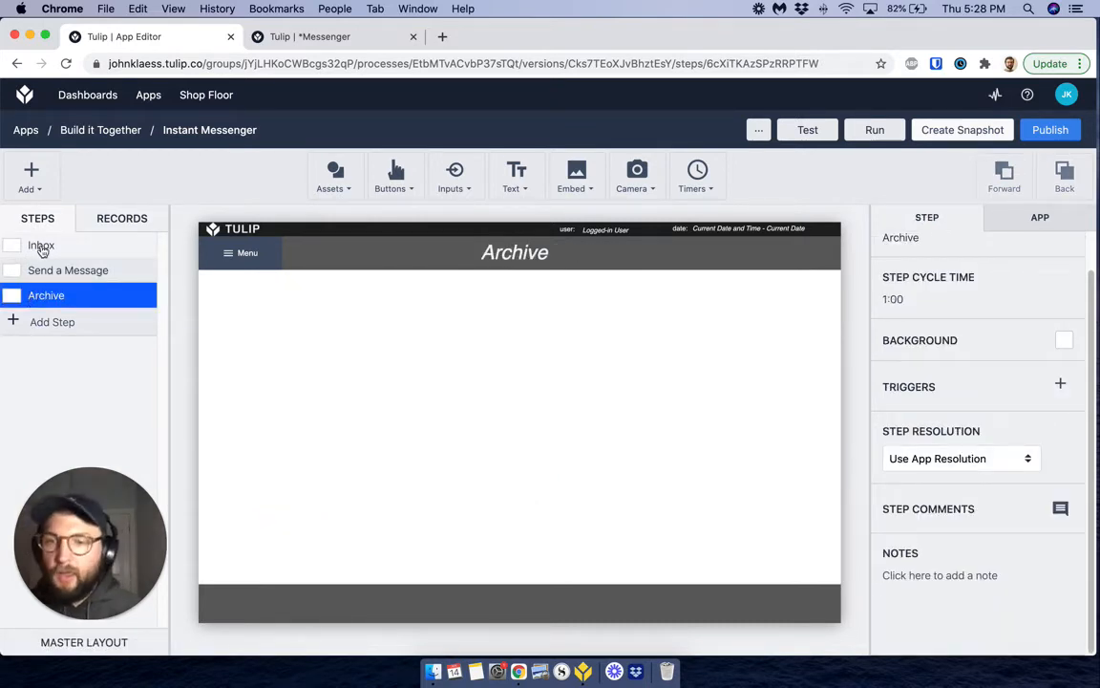
click(49, 255)
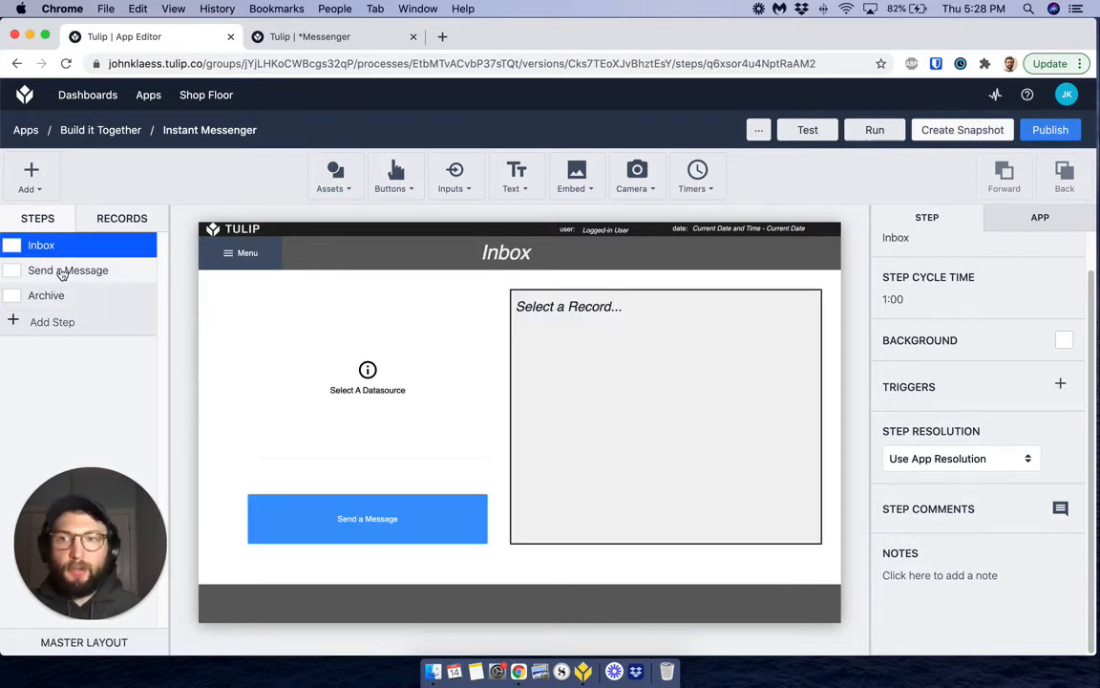
click(63, 281)
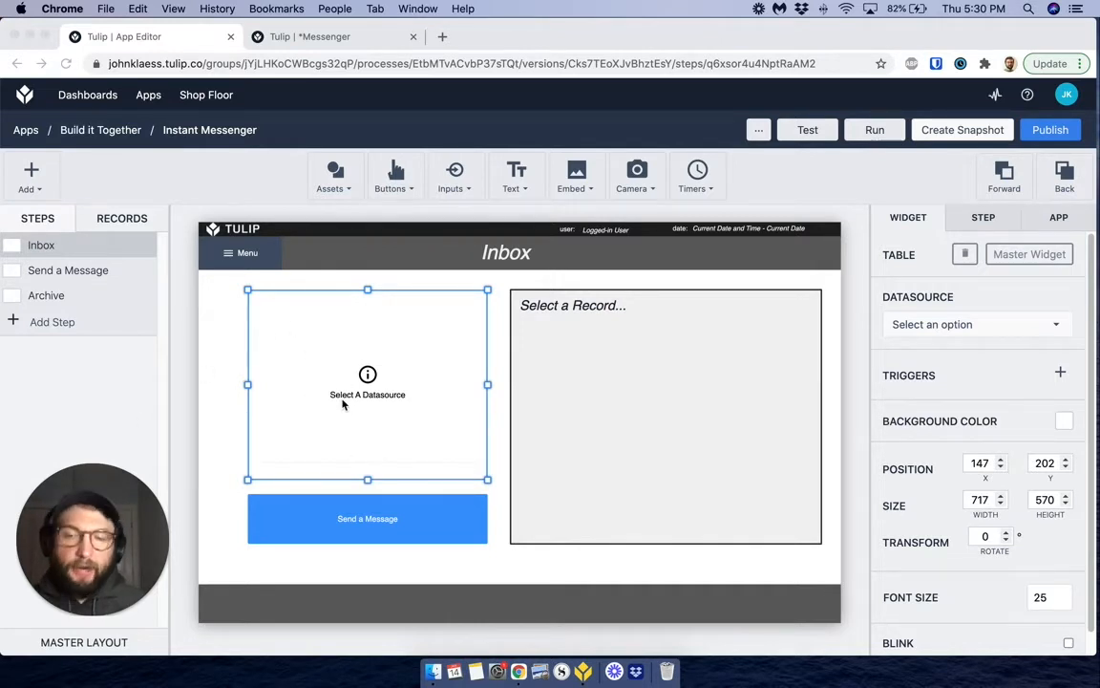
click(535, 314)
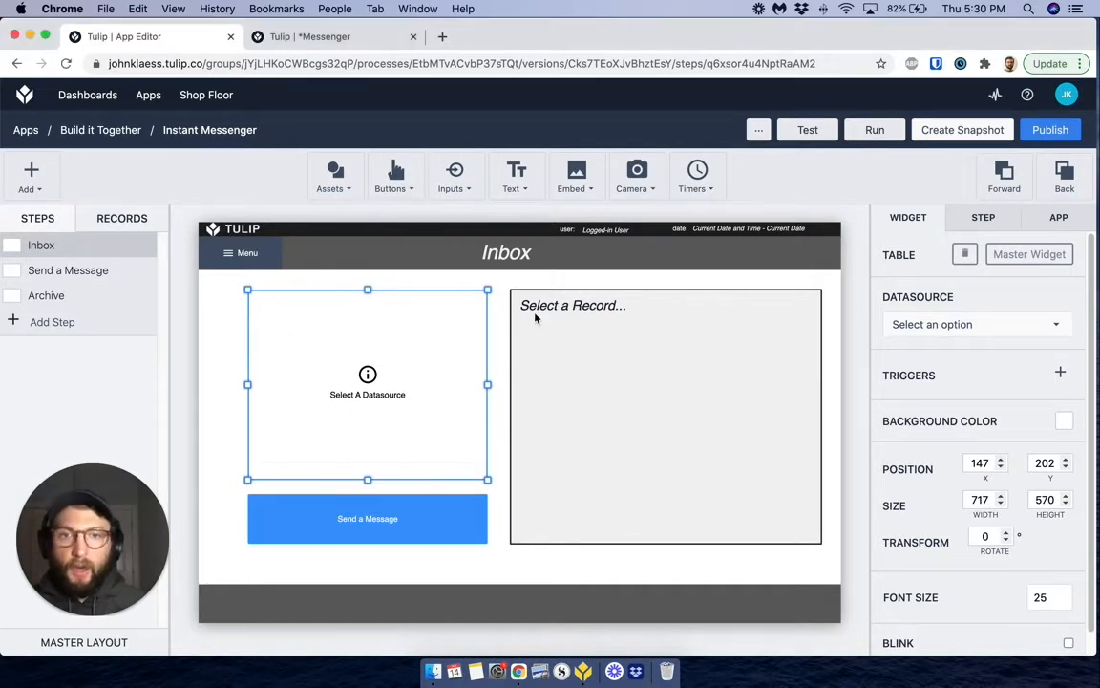
click(538, 318)
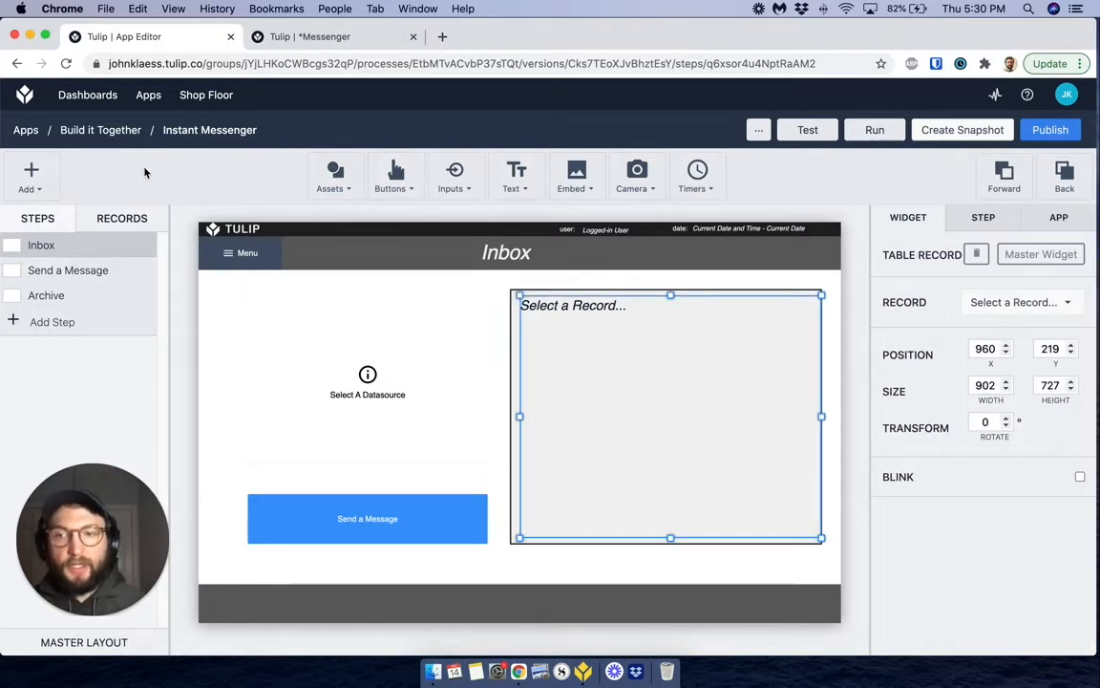
- Go to the list of Tulip tables and open the *Notes table to examine its columns
click(296, 38)
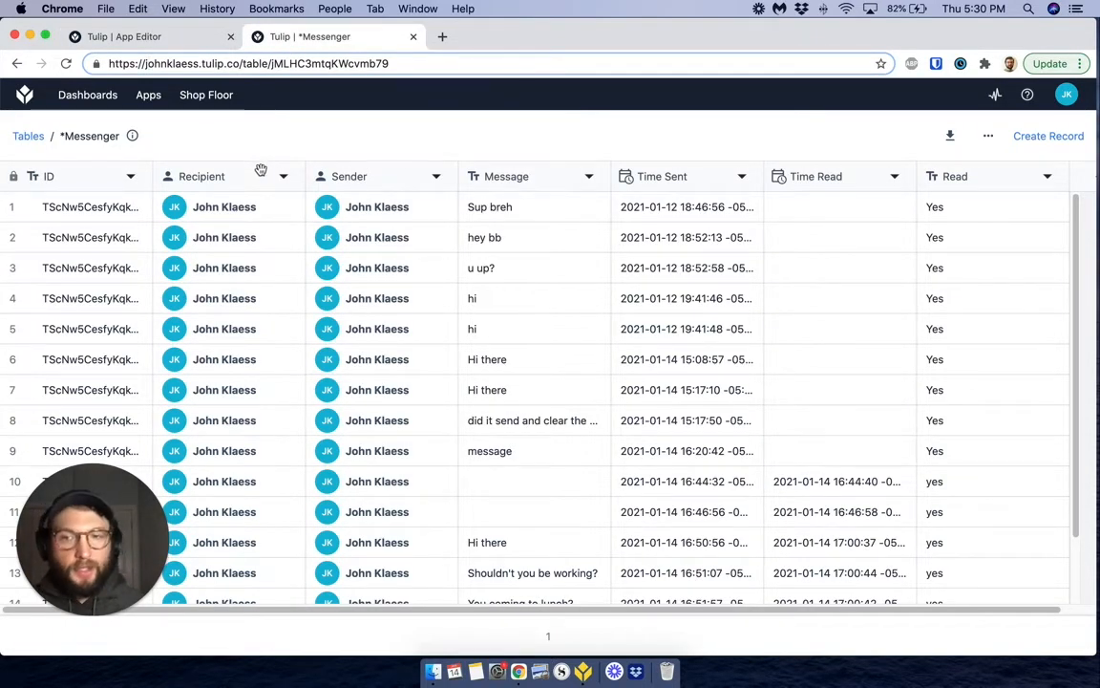
click(26, 136)
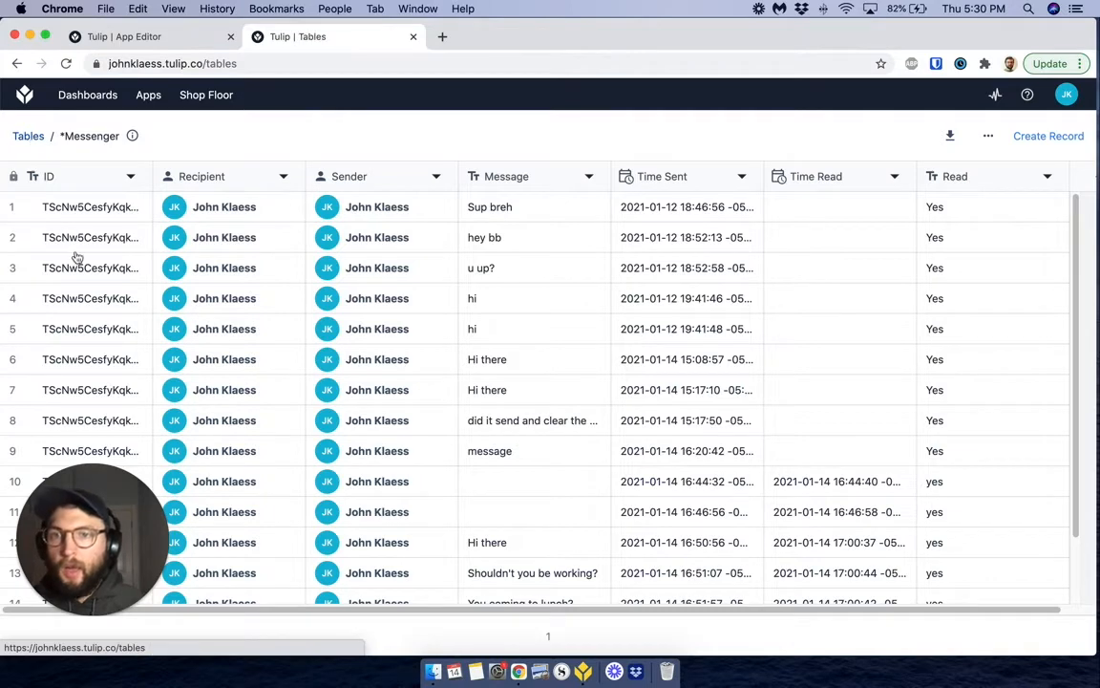
drag(136, 551, 1068, 599)
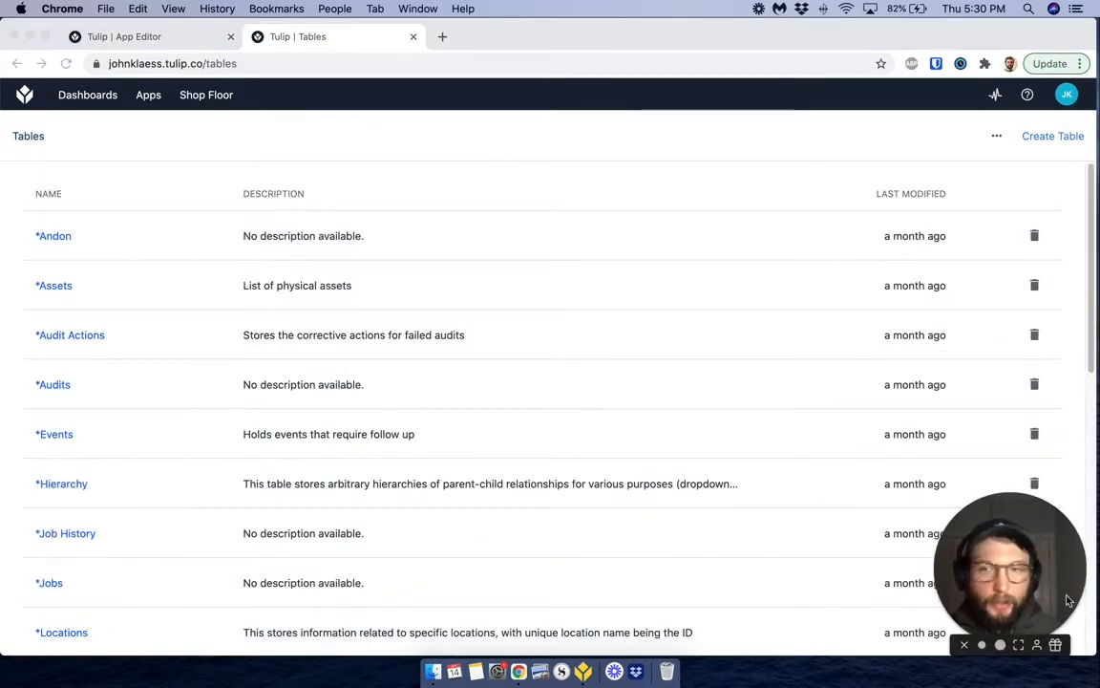
scroll(99, 405, down, 5)
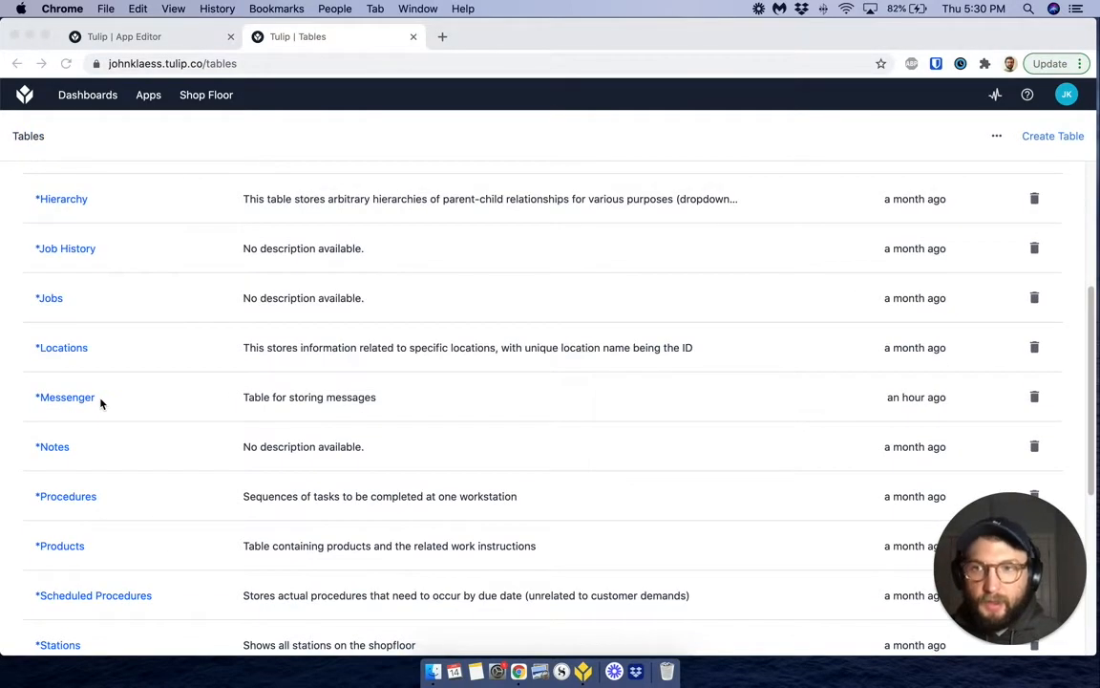
scroll(101, 403, down, 3)
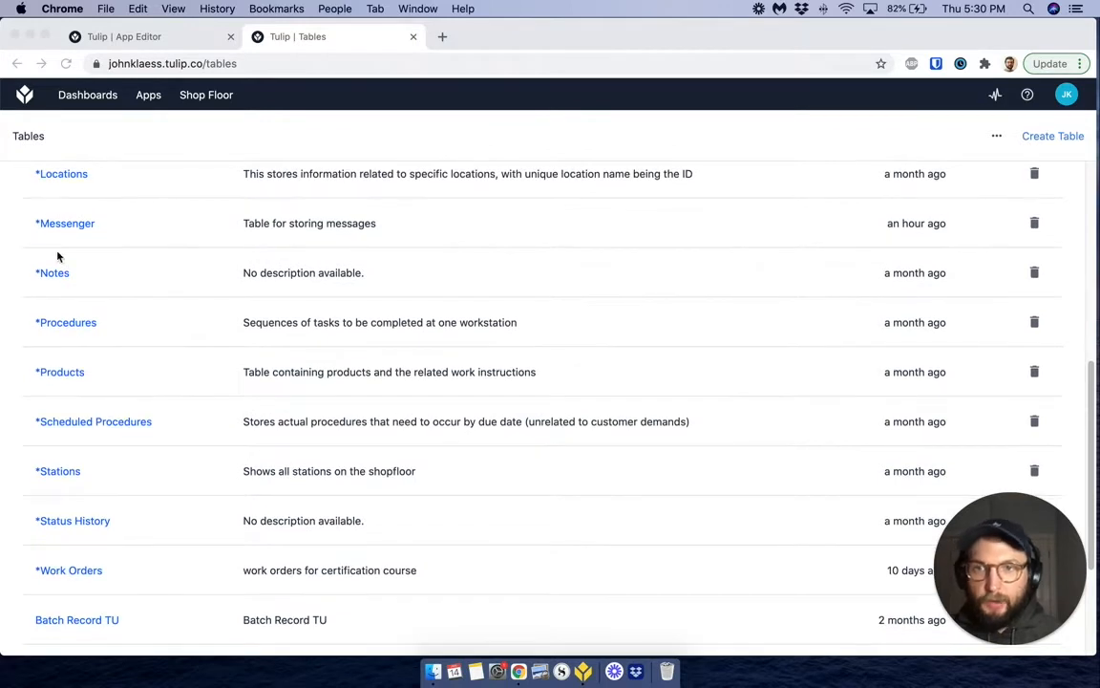
click(53, 274)
click(61, 275)
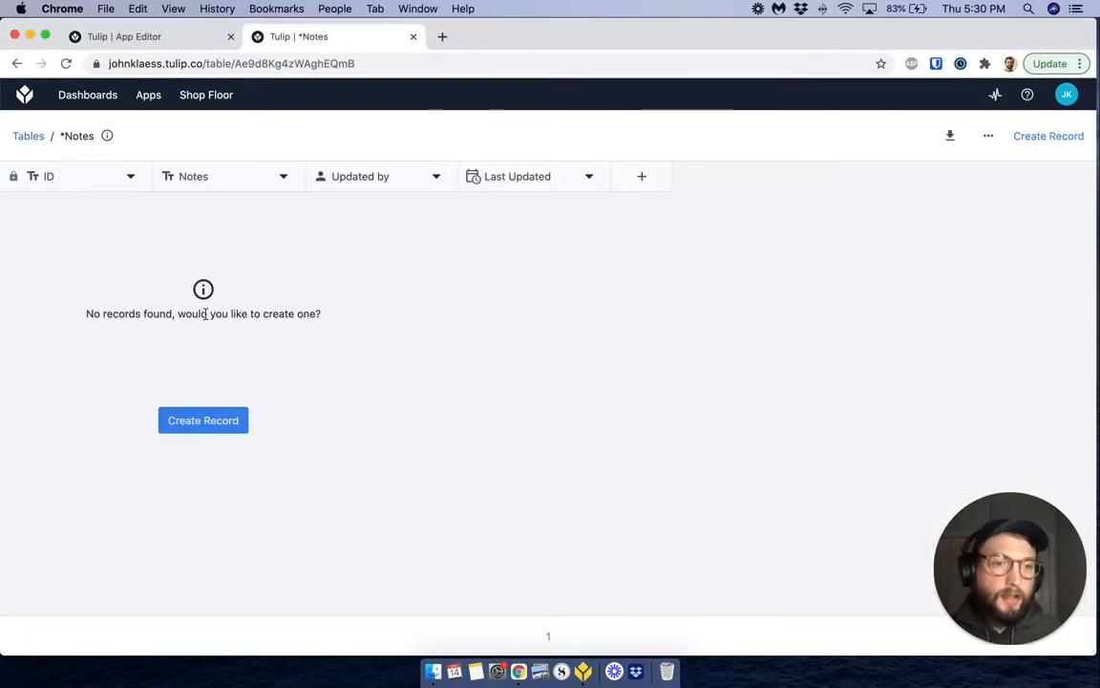
- Open the *Messenger table, examine its message records and the Time Read and Read columns, and return to the tables list
click(18, 64)
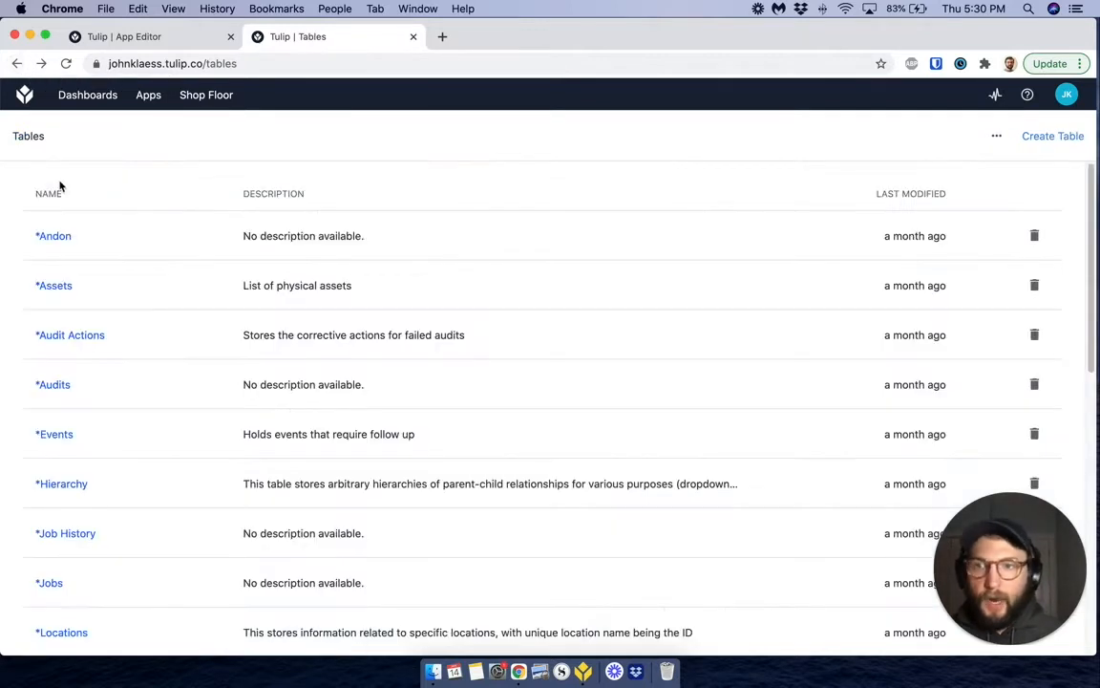
scroll(65, 253, down, 5)
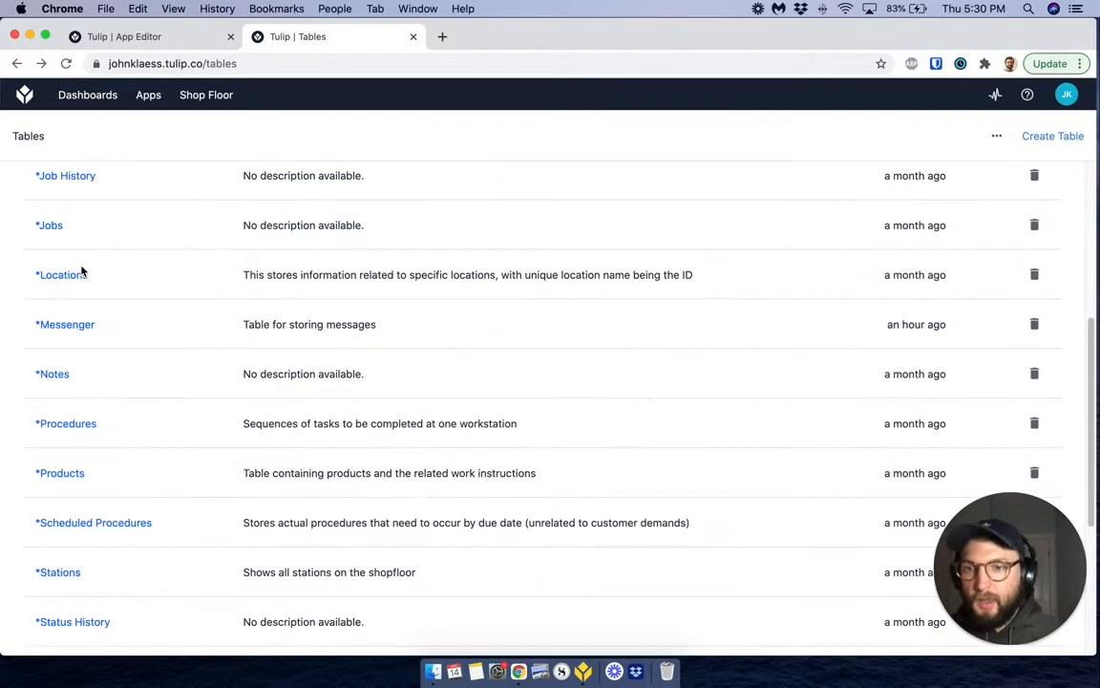
click(65, 328)
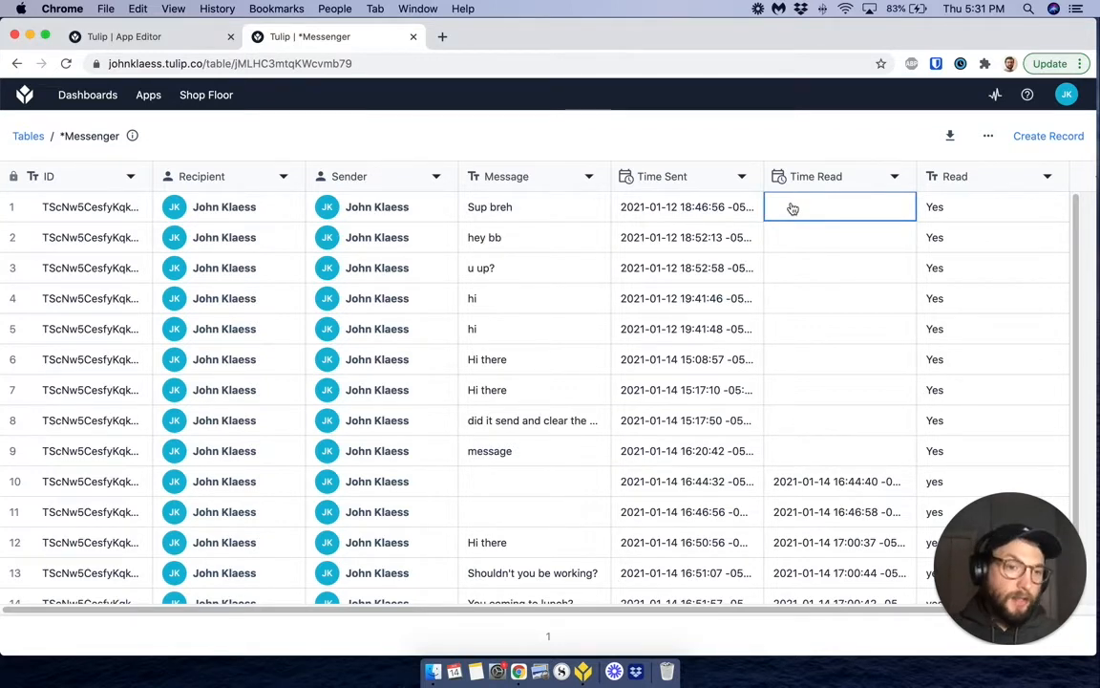
scroll(786, 273, down, 2)
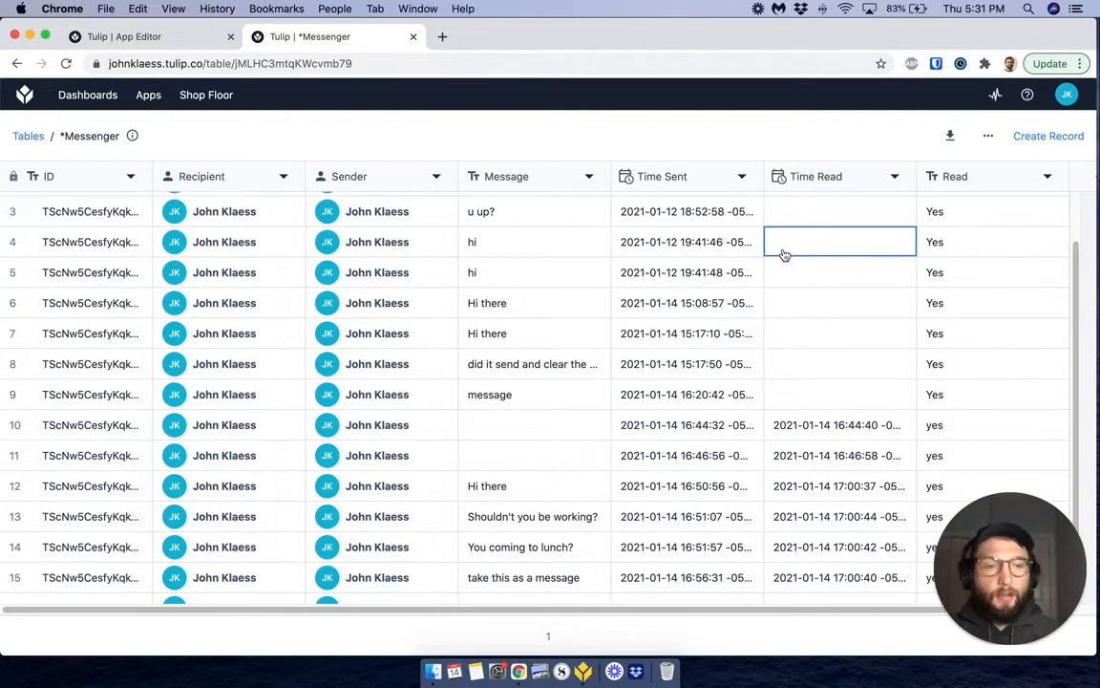
scroll(778, 272, down, 1)
scroll(810, 302, up, 3)
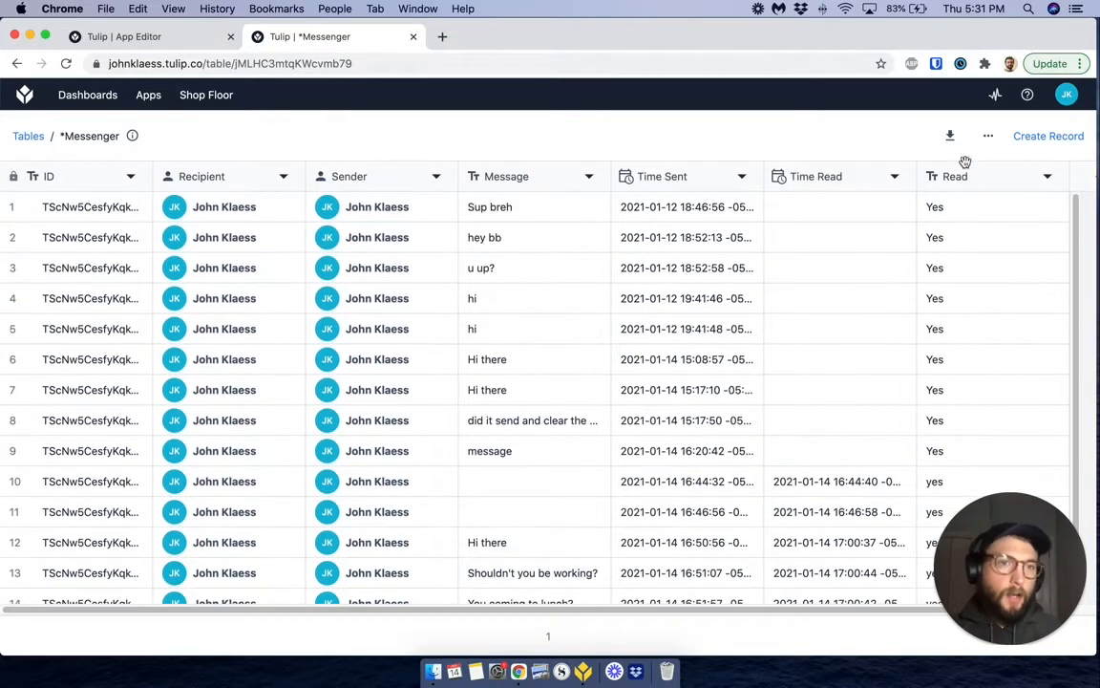
scroll(973, 199, down, 2)
scroll(974, 202, up, 2)
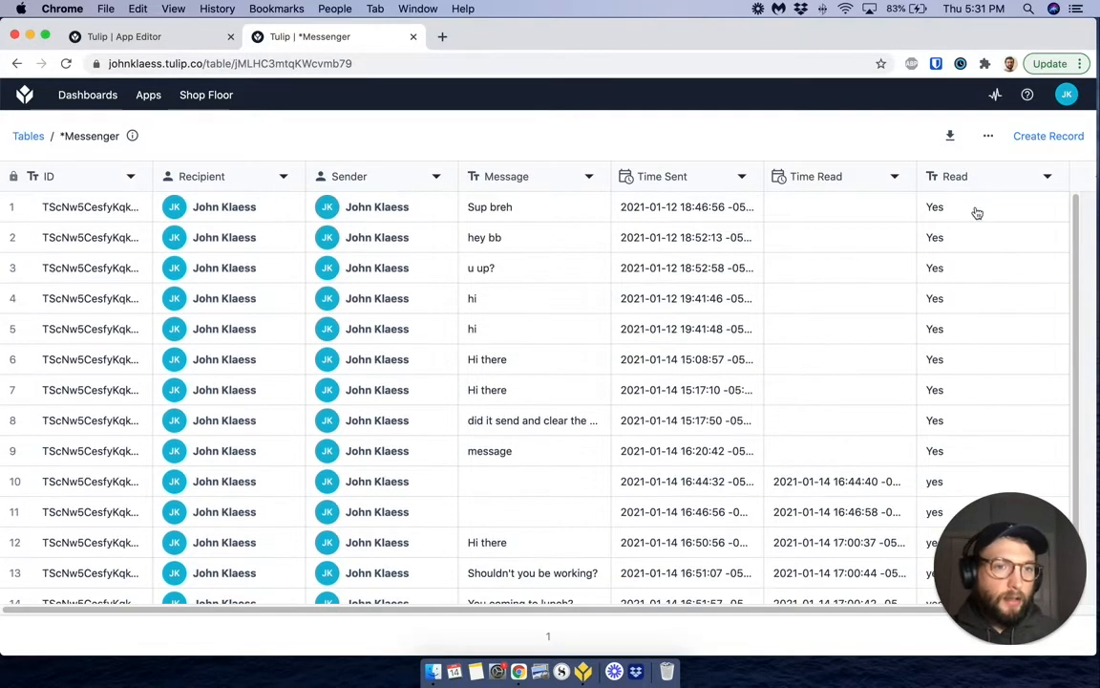
click(977, 212)
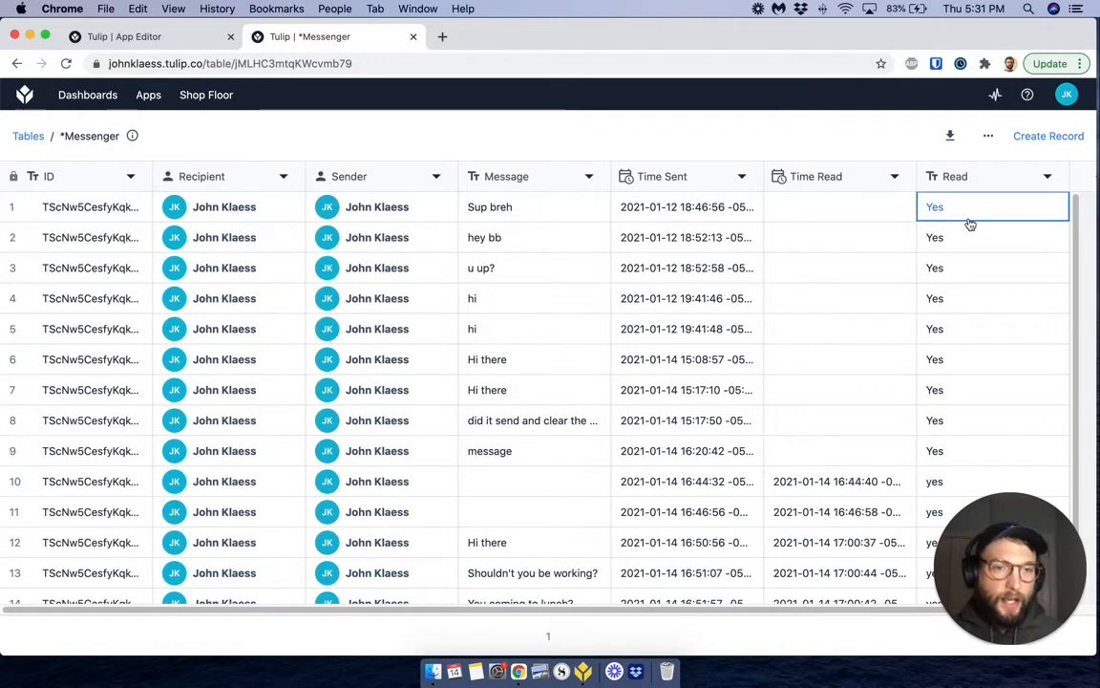
click(946, 229)
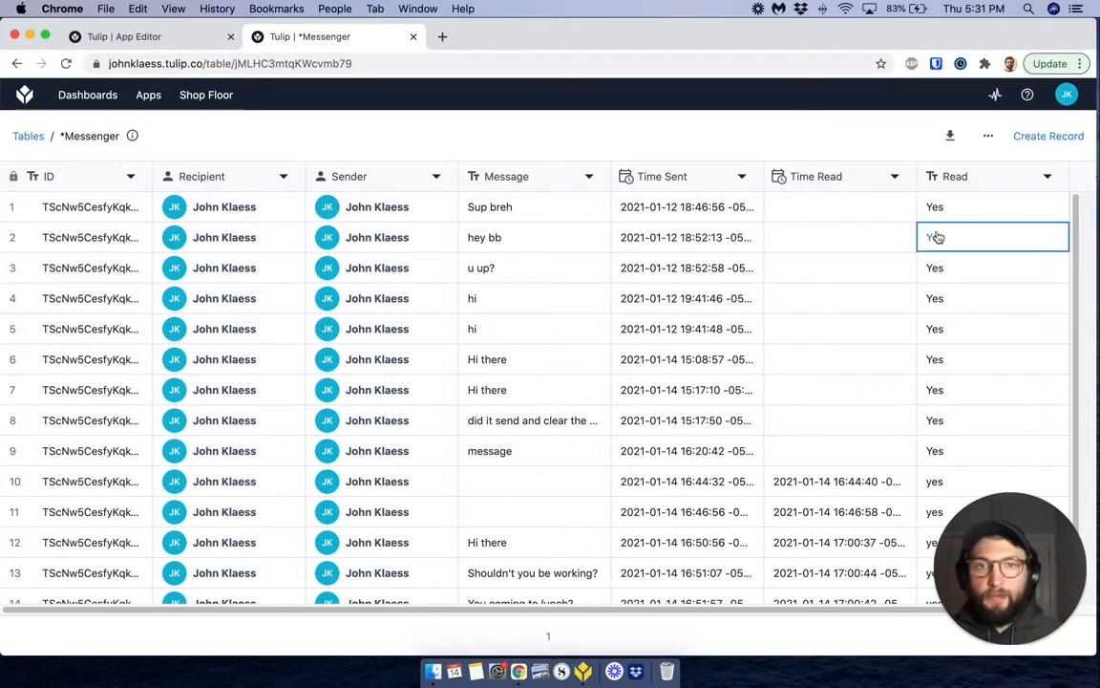
click(863, 239)
scroll(862, 239, down, 2)
scroll(54, 240, up, 2)
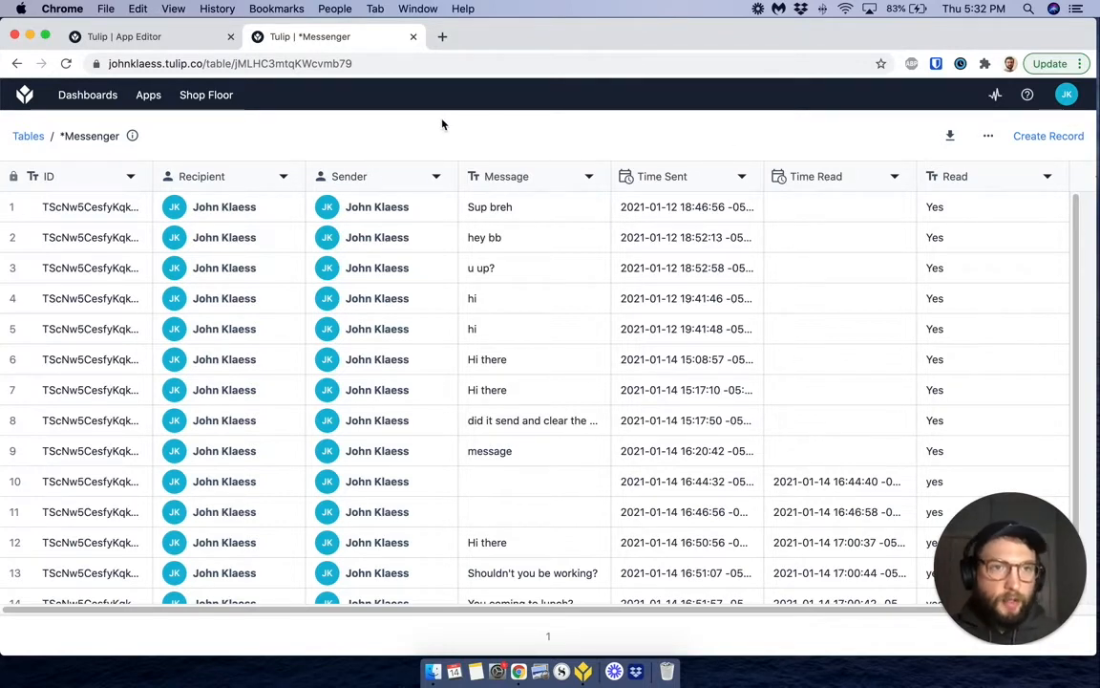
click(32, 138)
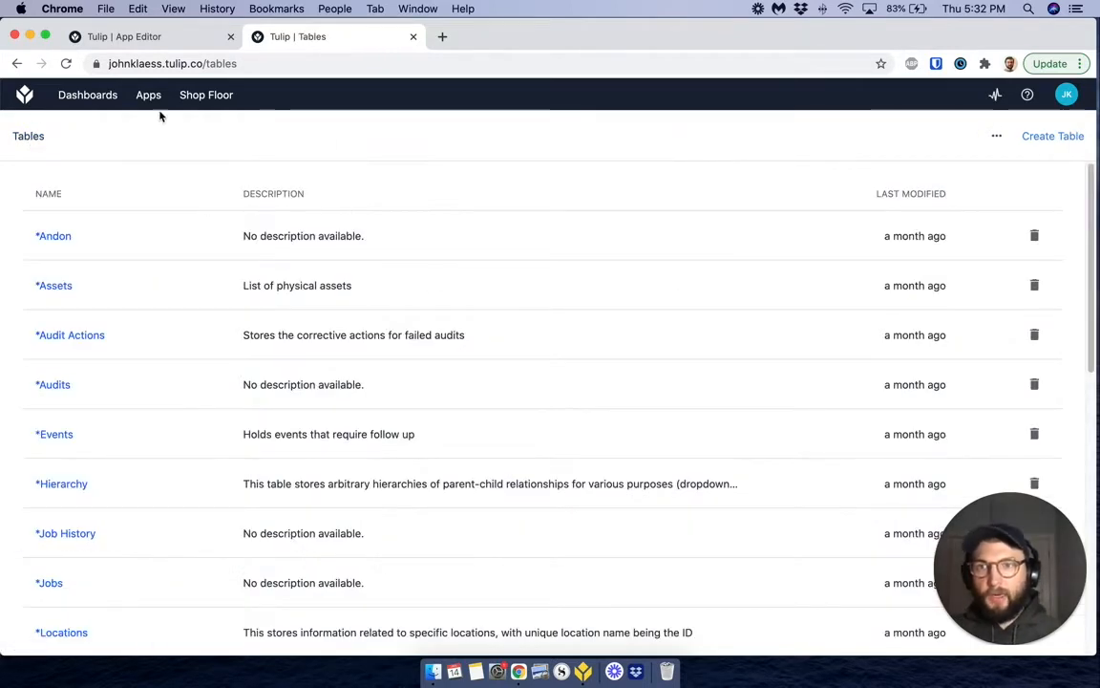
- Create a new table named "Test Messenger Table" with the description "---"
mouse_move(153, 103)
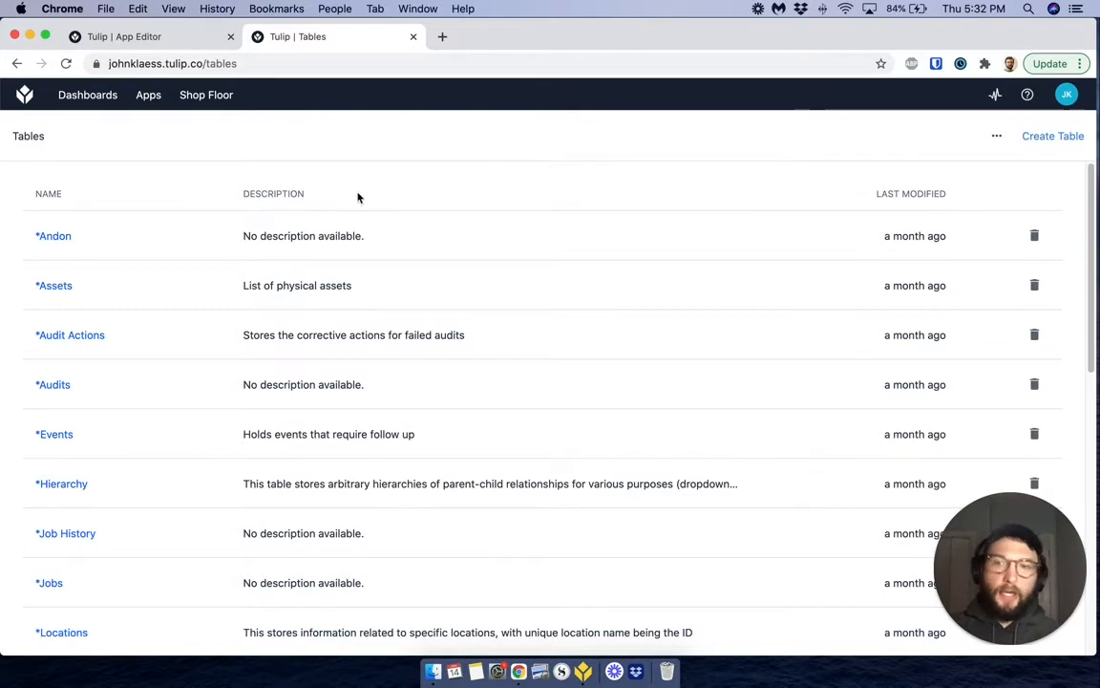
scroll(358, 197, down, 2)
scroll(353, 197, up, 2)
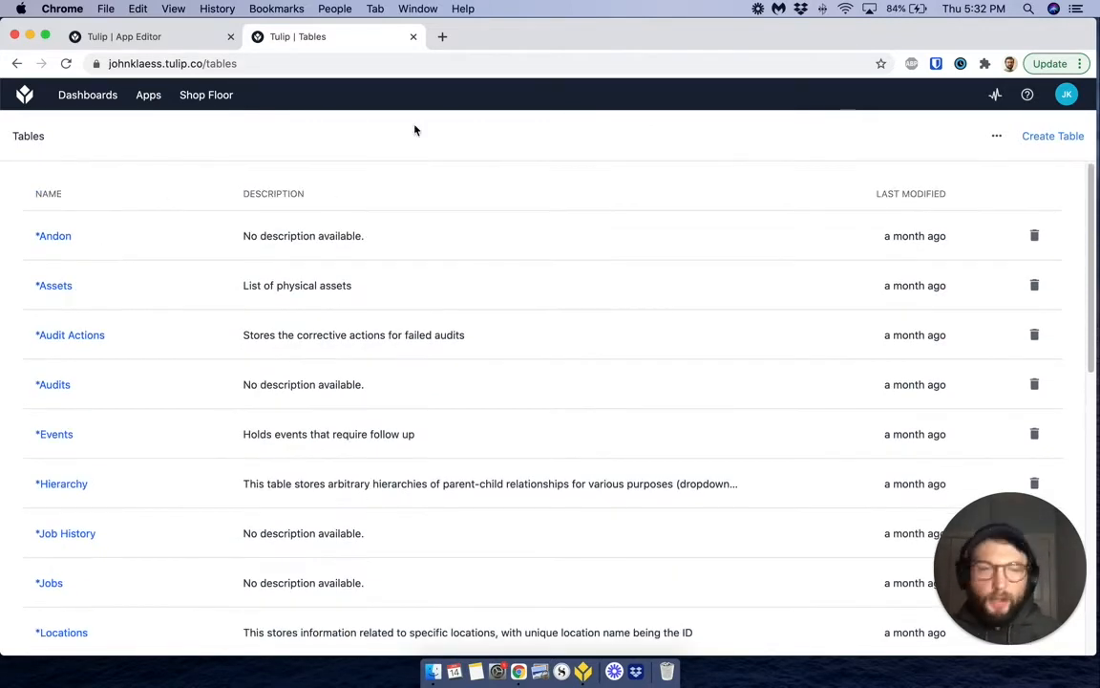
click(1034, 138)
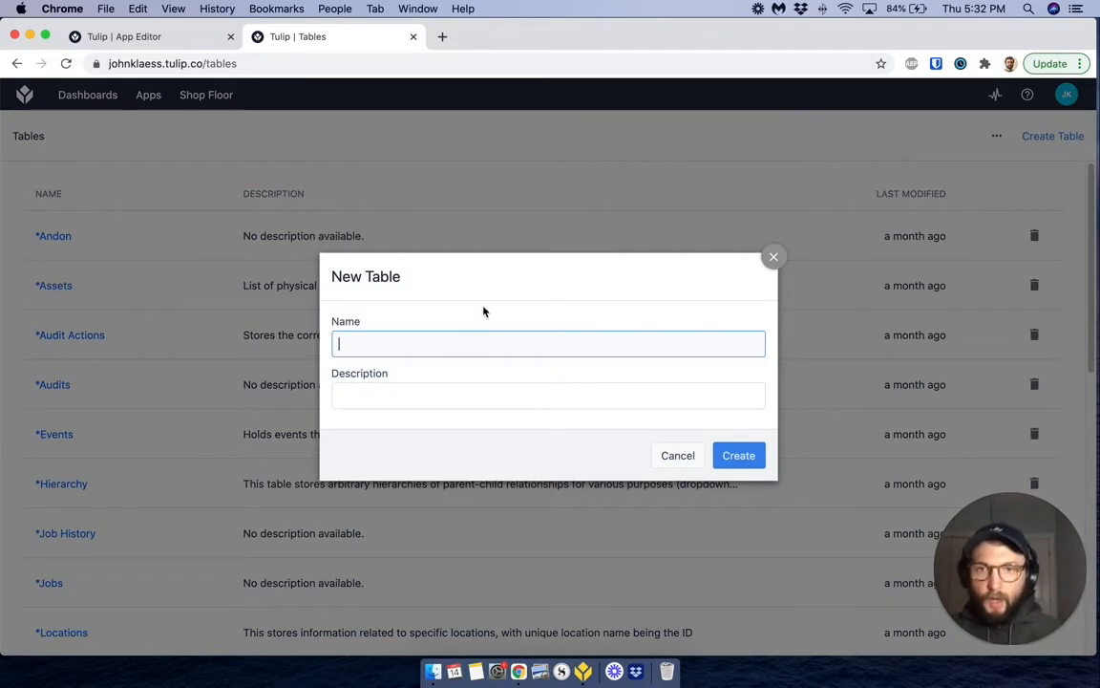
text(Test MEss)
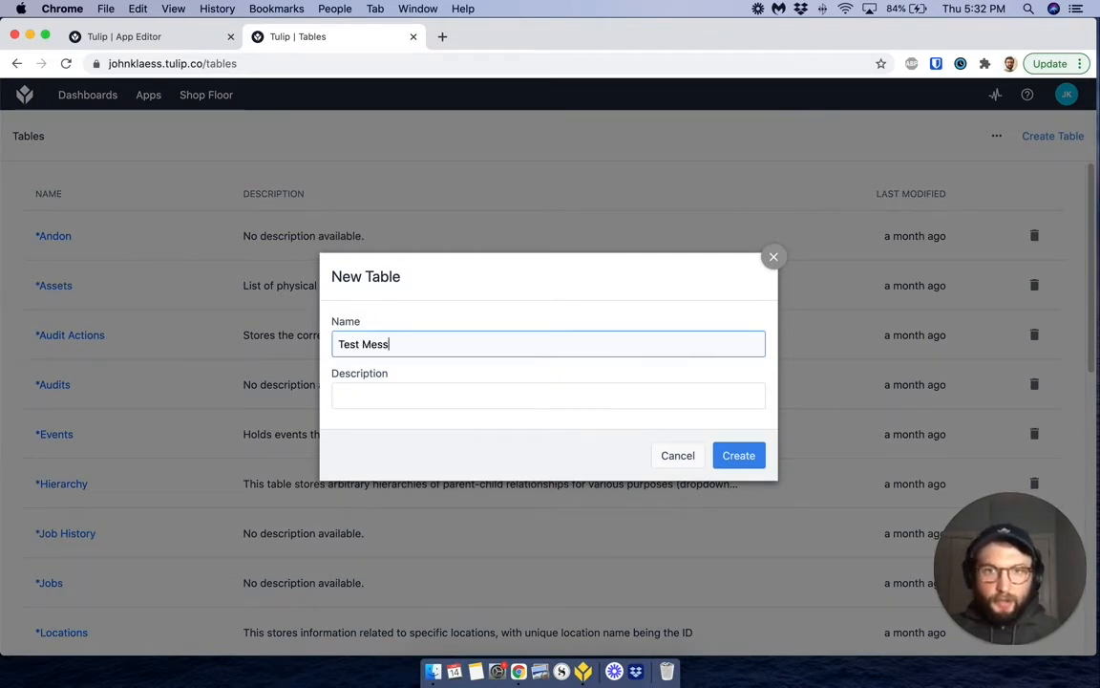
text(enger Table)
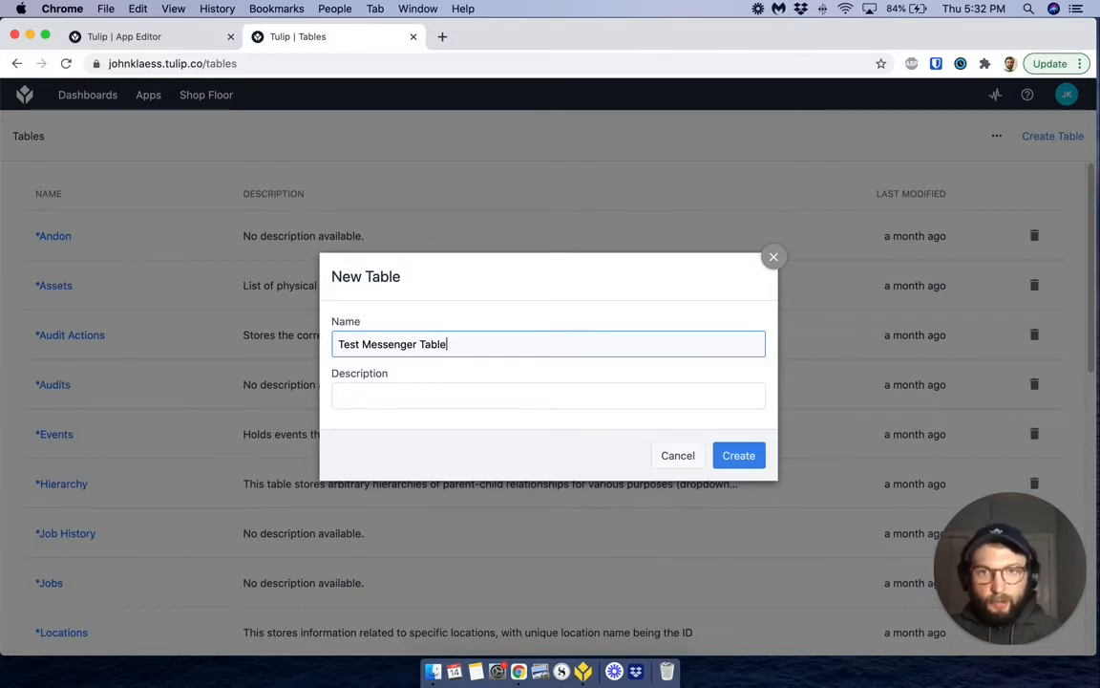
click(549, 395)
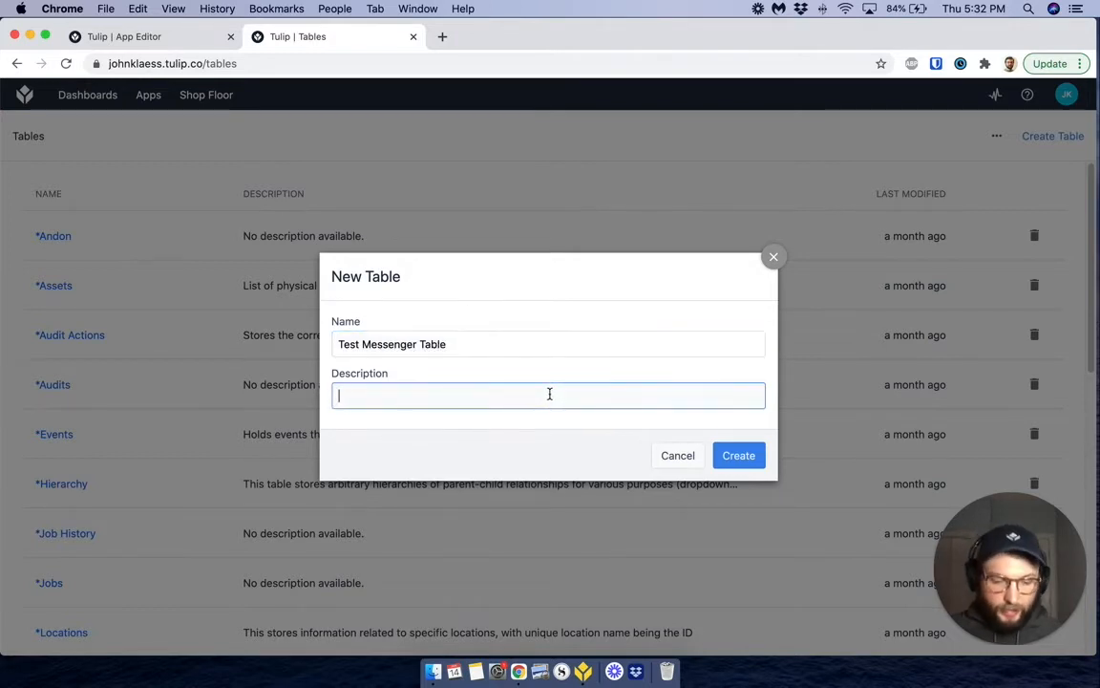
text(---)
click(747, 463)
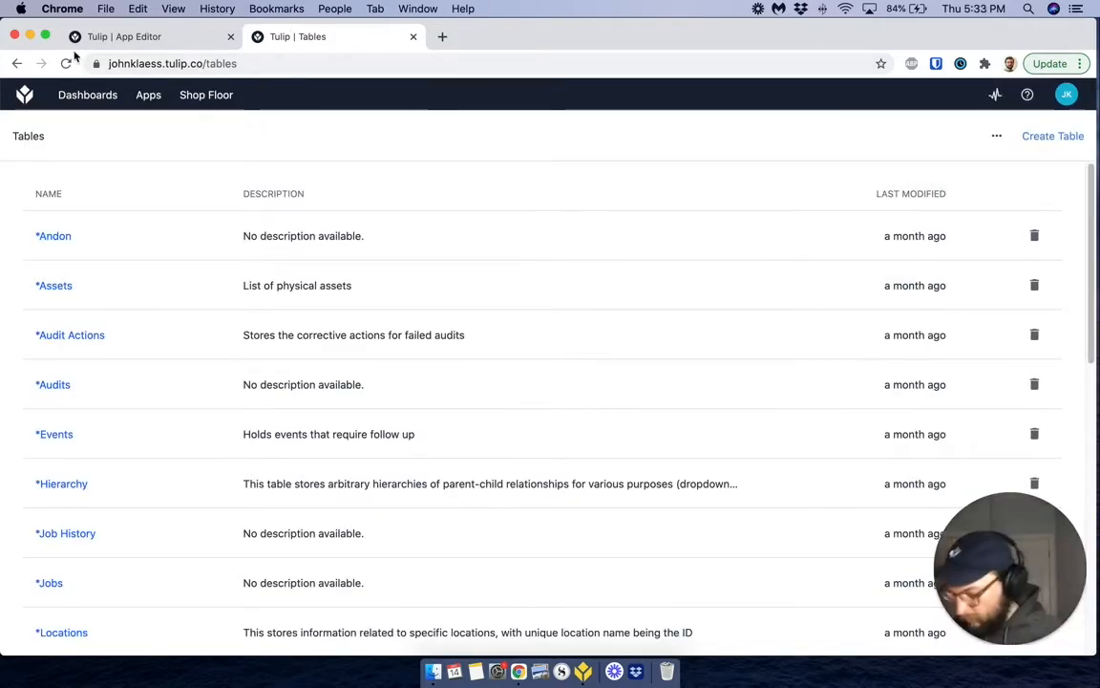
- Find Test Messenger Table in the tables list and open it
scroll(47, 257, down, 10)
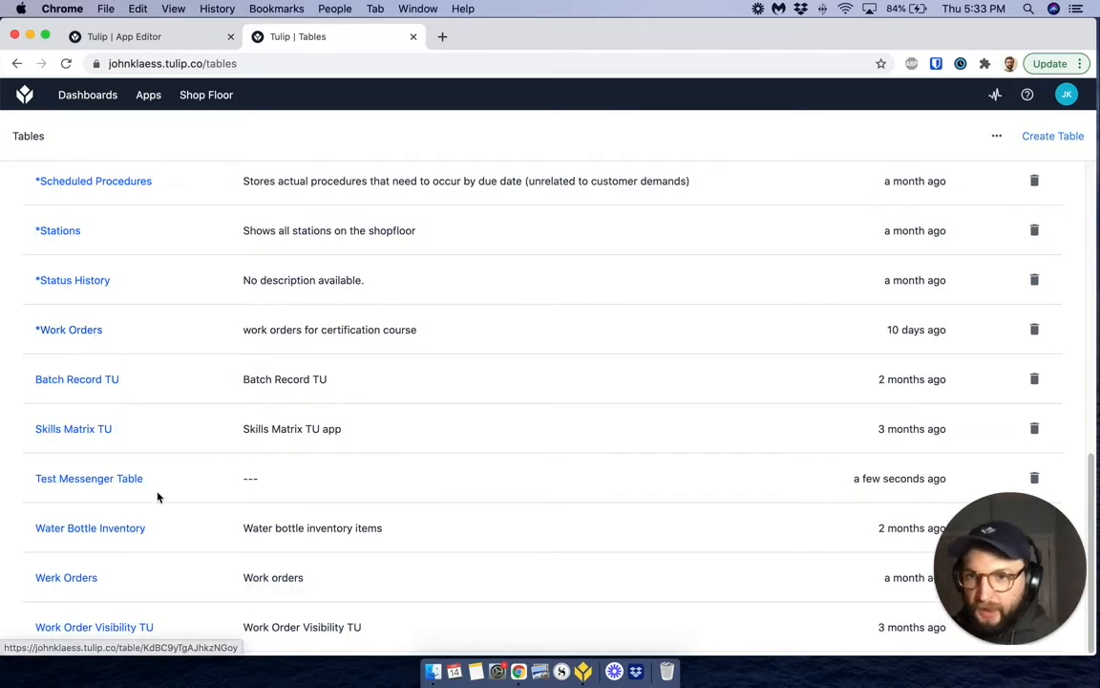
scroll(124, 449, up, 1)
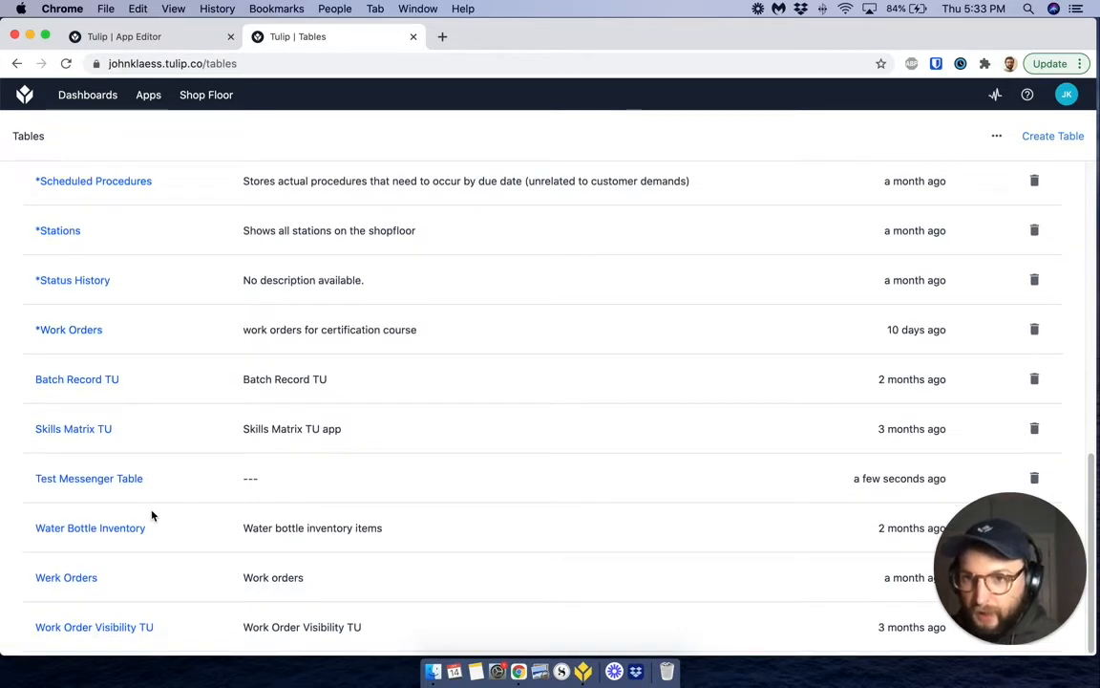
scroll(151, 516, up, 2)
scroll(151, 515, down, 2)
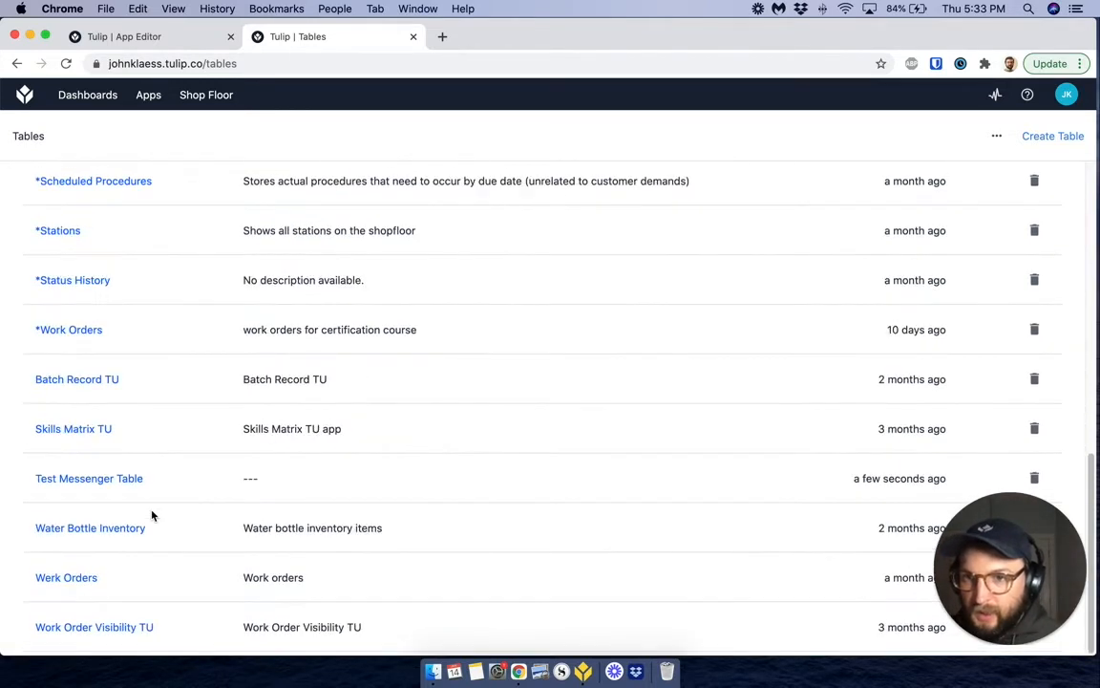
click(115, 481)
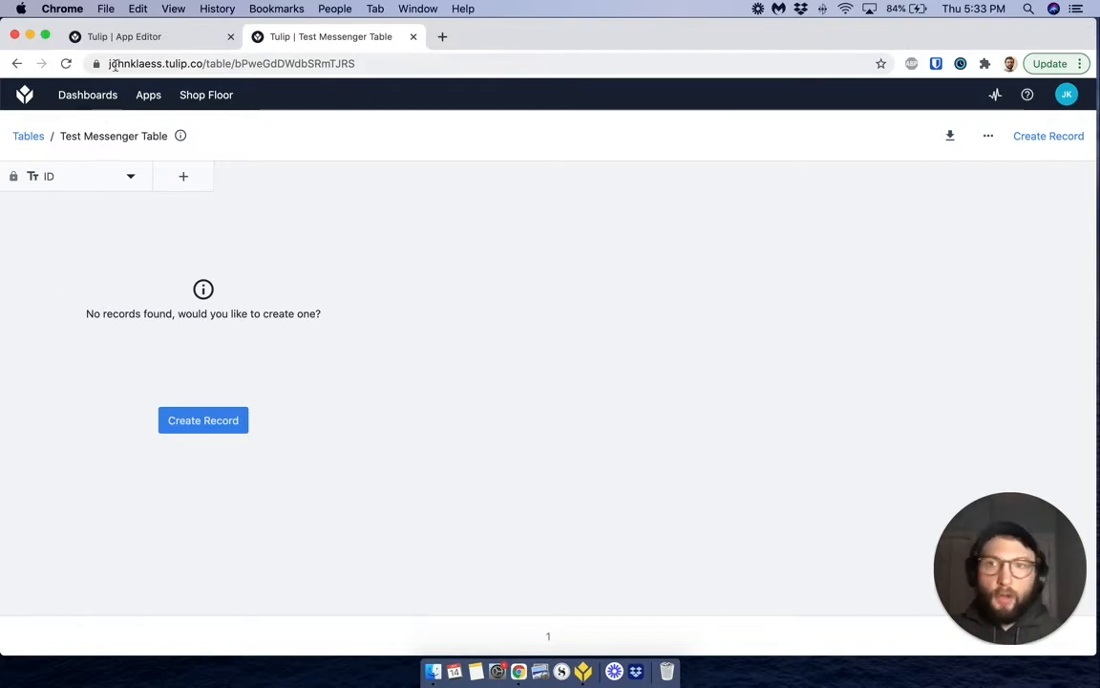
mouse_move(148, 96)
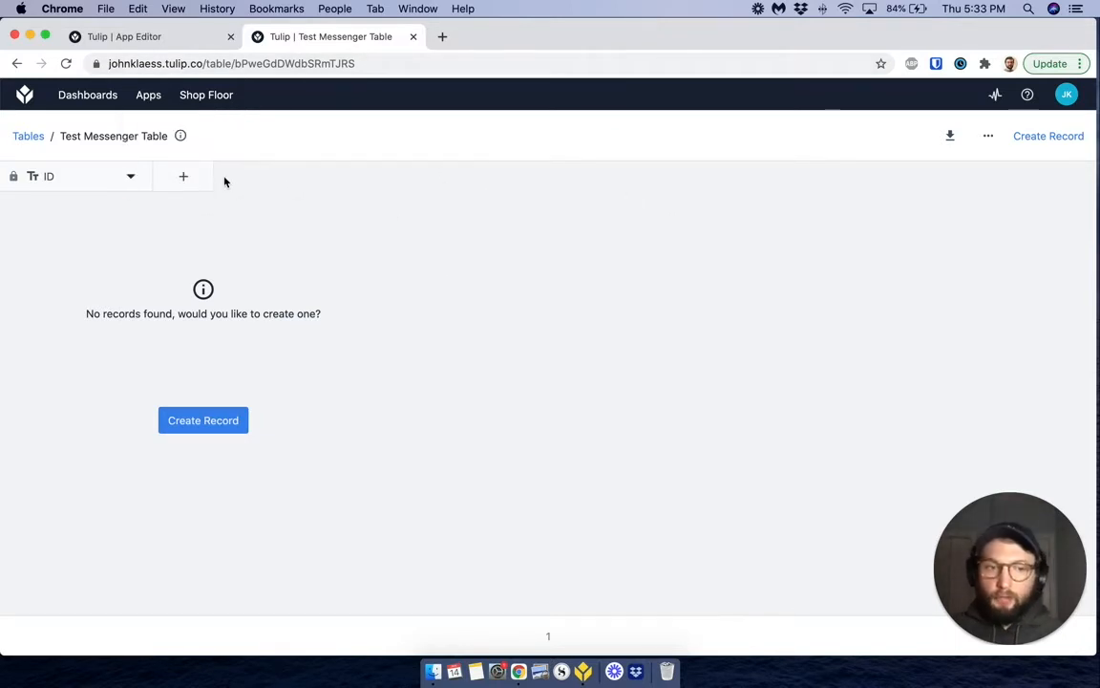
- Add a User field labelled "Sender" to the Test Messenger Table
click(184, 179)
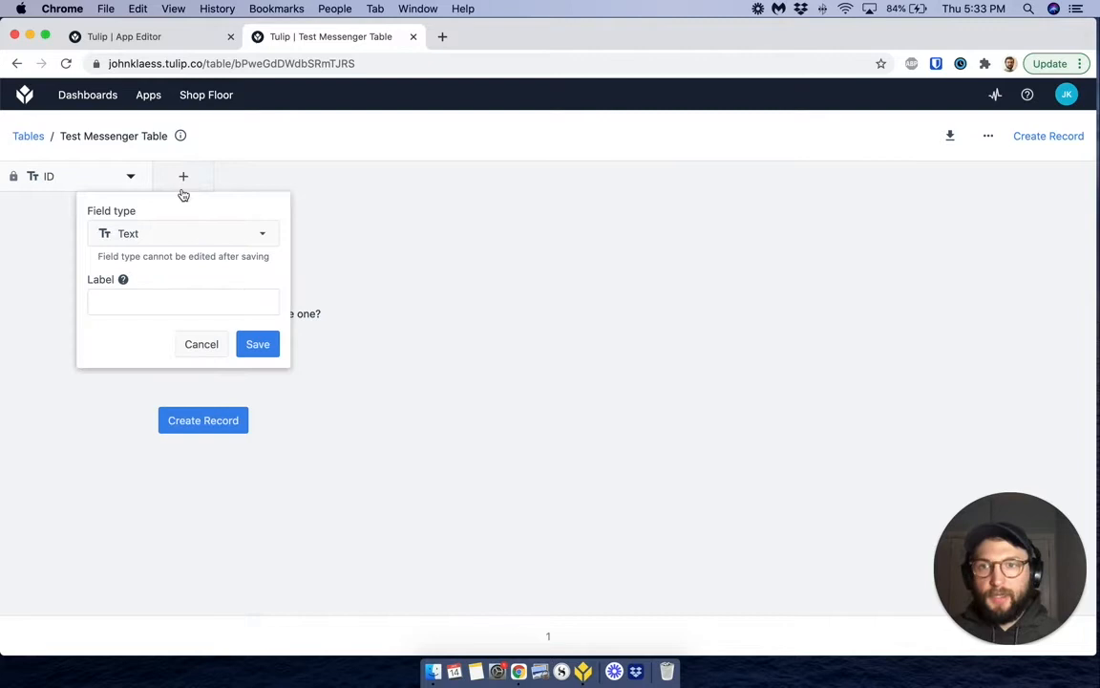
click(150, 233)
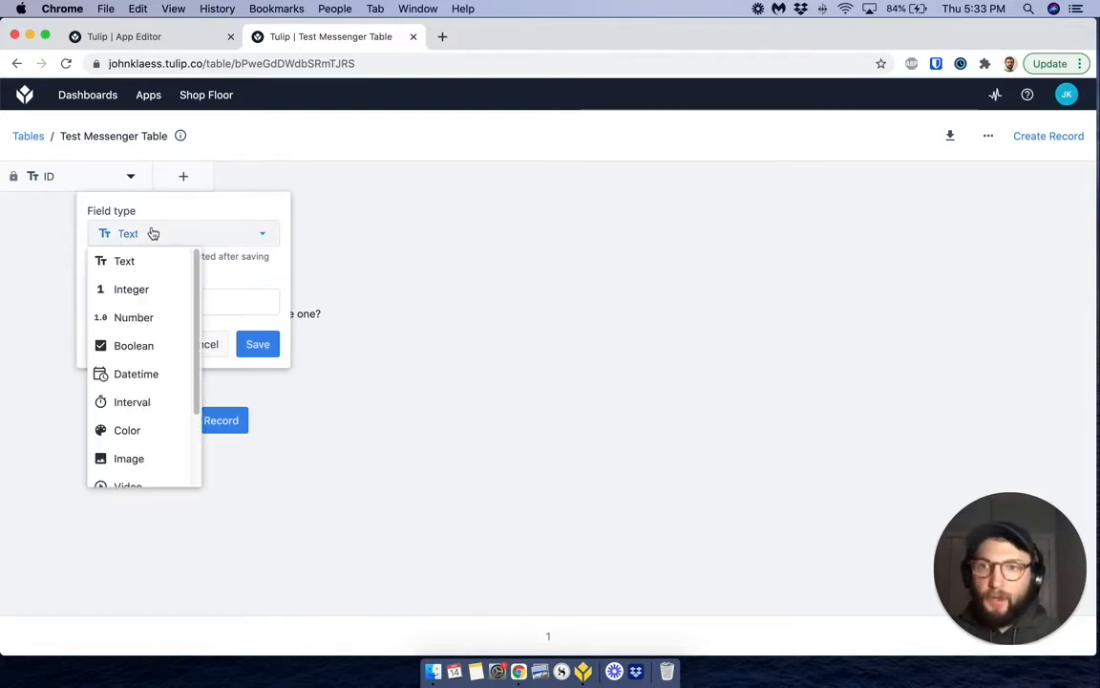
scroll(155, 341, down, 2)
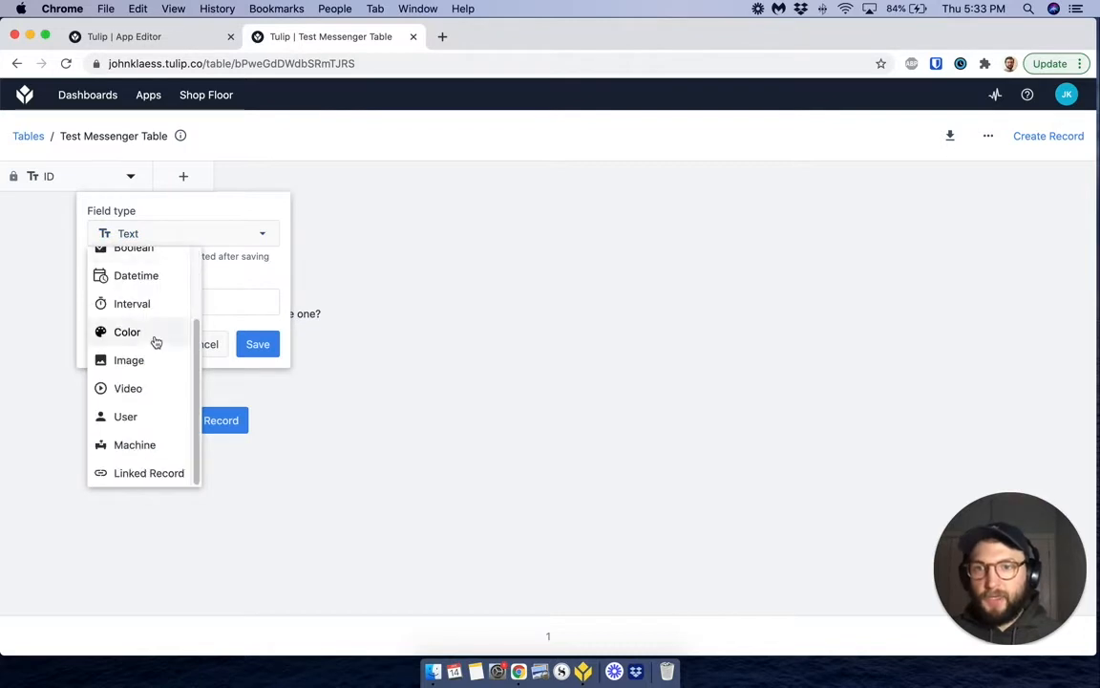
click(148, 422)
click(209, 300)
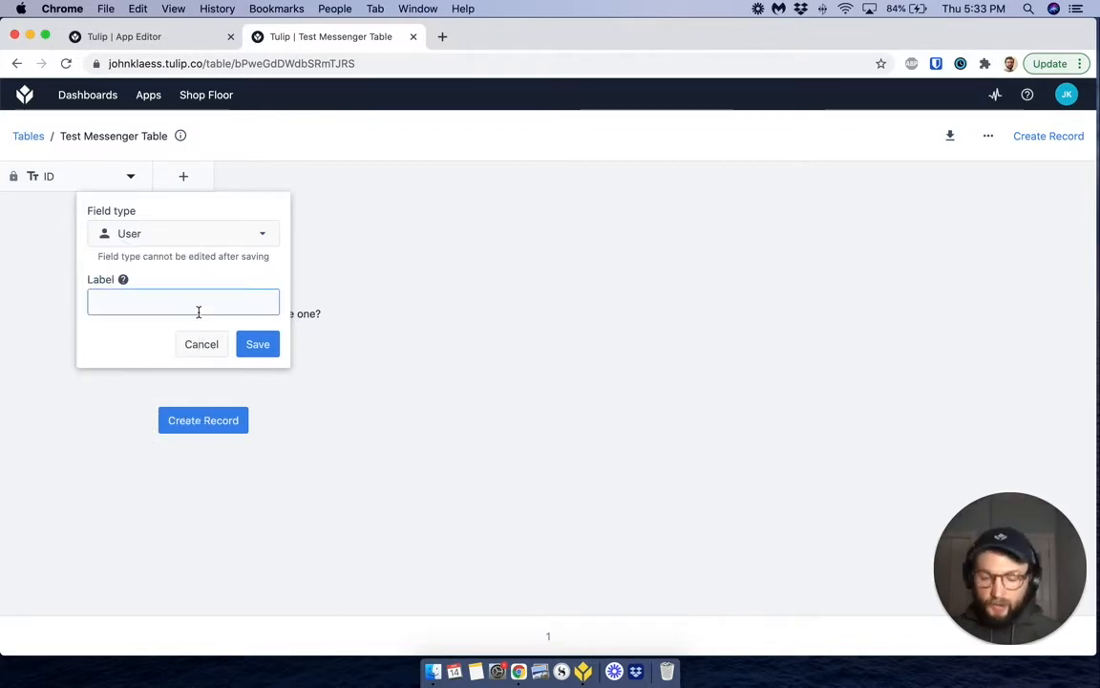
text(Sender)
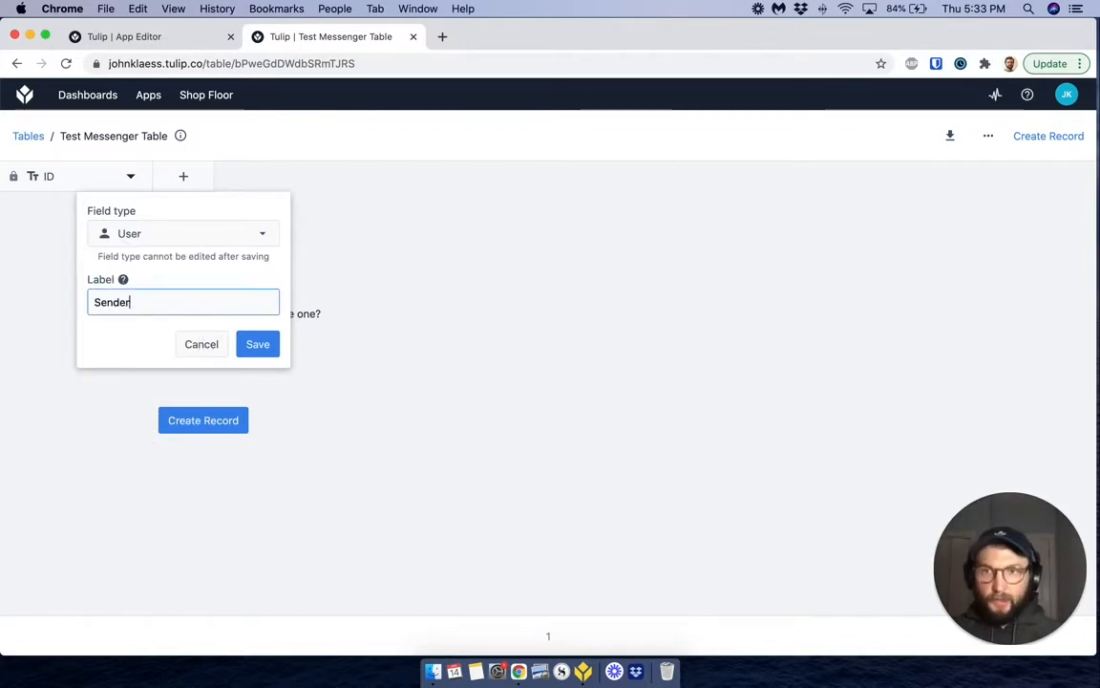
click(250, 347)
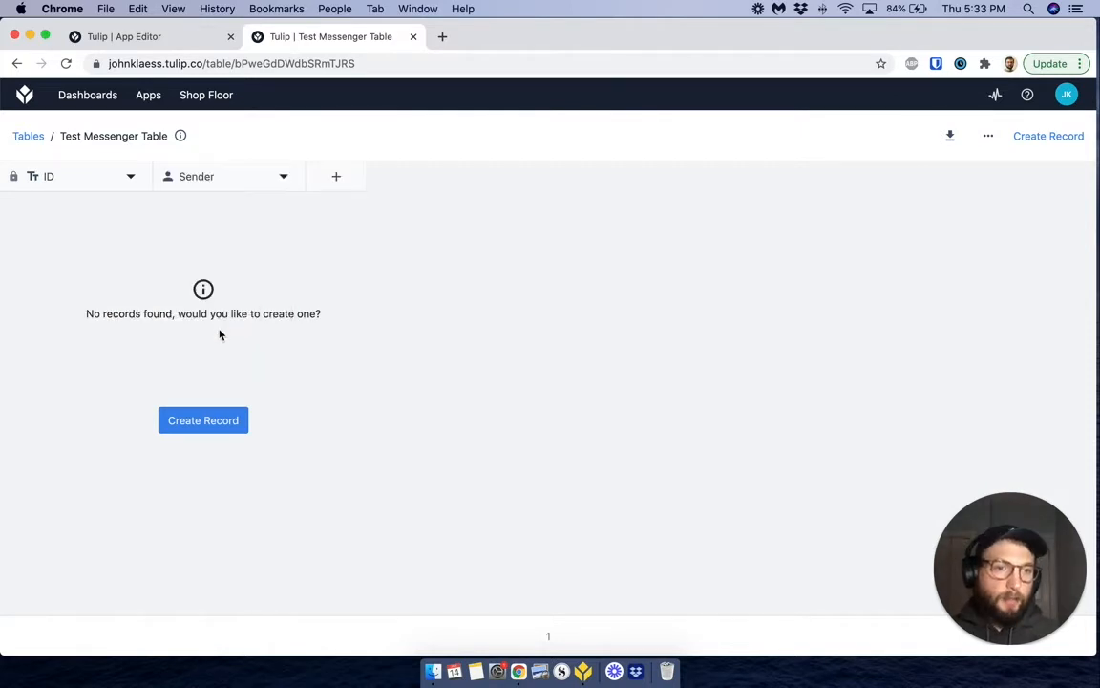
- Add a User field labelled "Recipient" after the Sender column
click(335, 178)
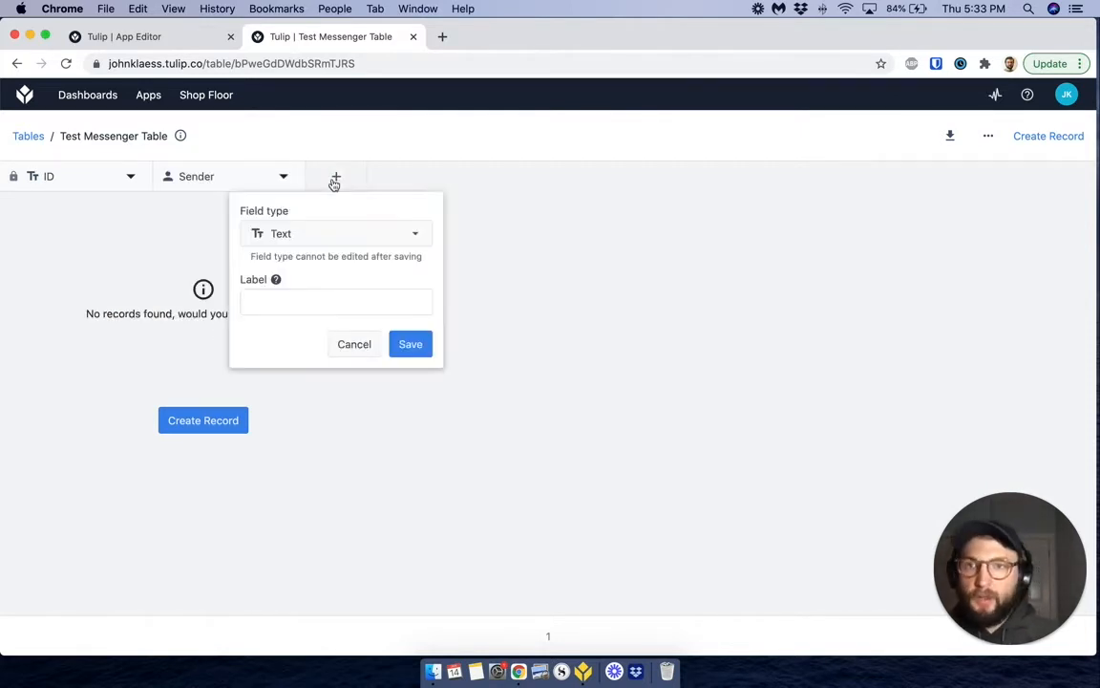
click(331, 237)
scroll(307, 336, down, 3)
click(275, 418)
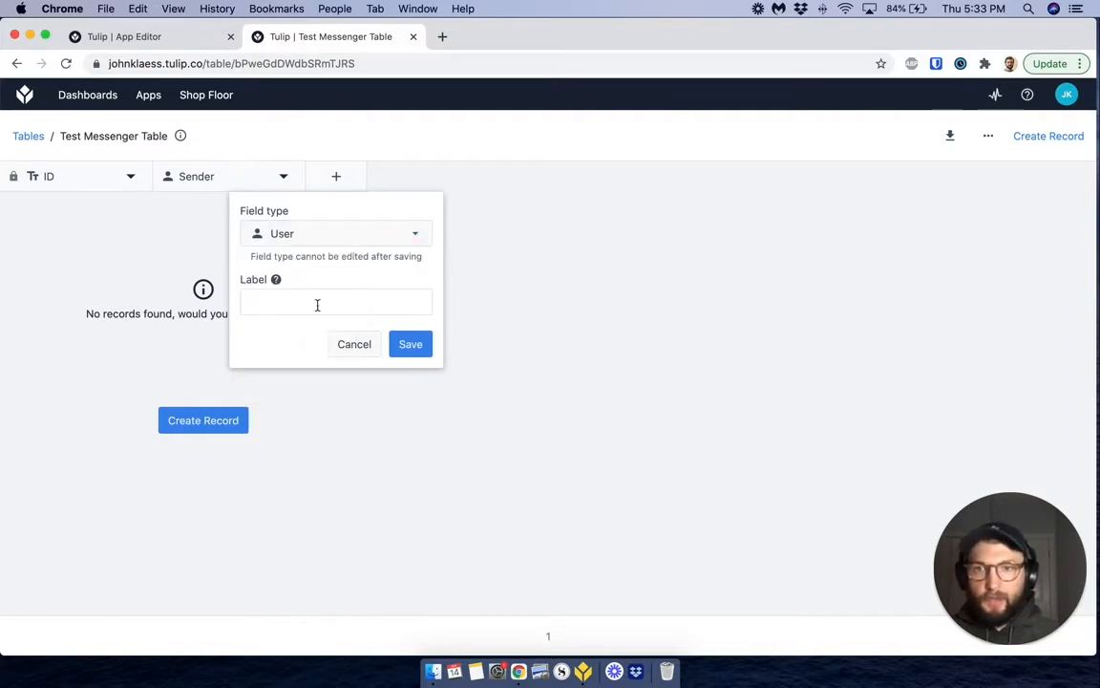
click(318, 302)
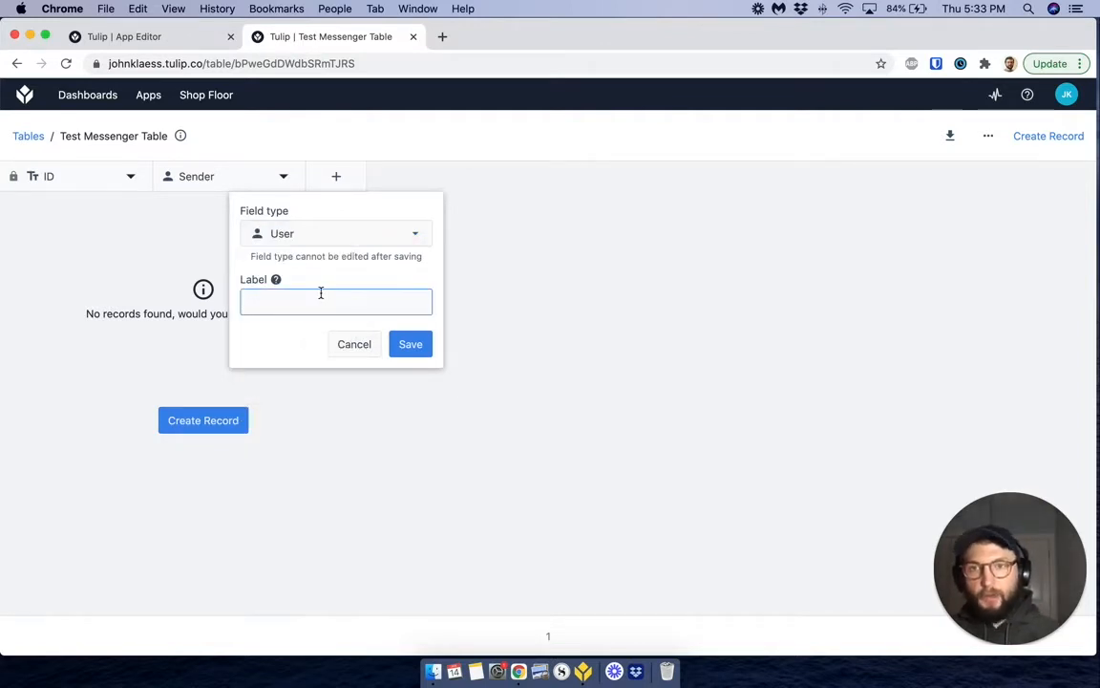
text(Reci)
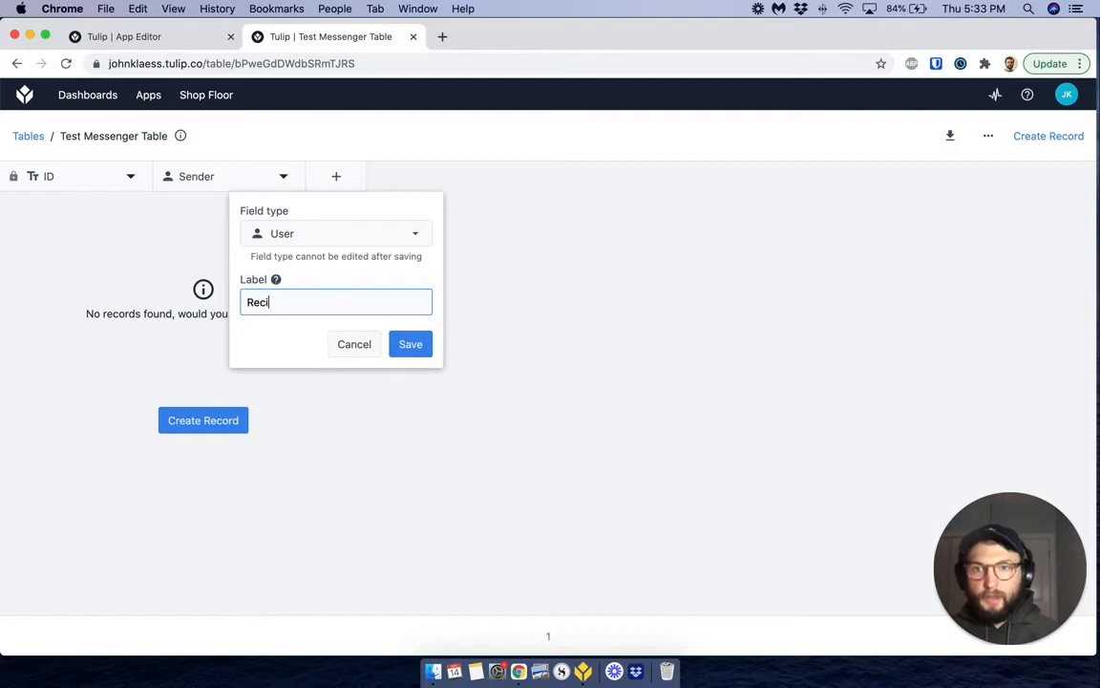
text(pie)
text(ent)
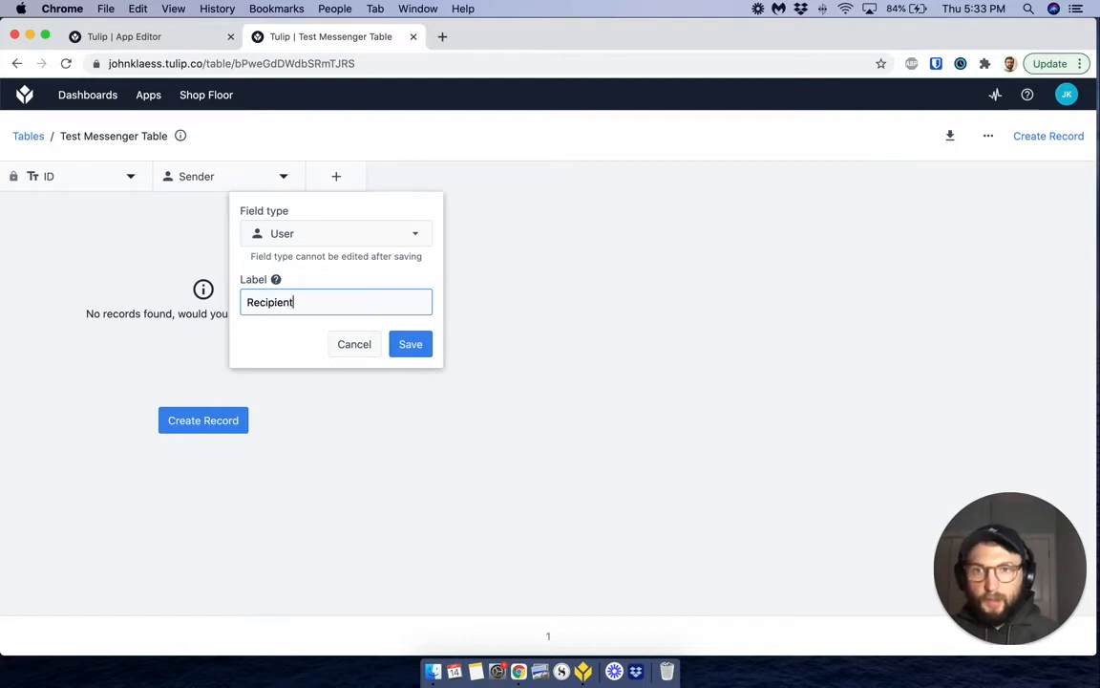
click(413, 346)
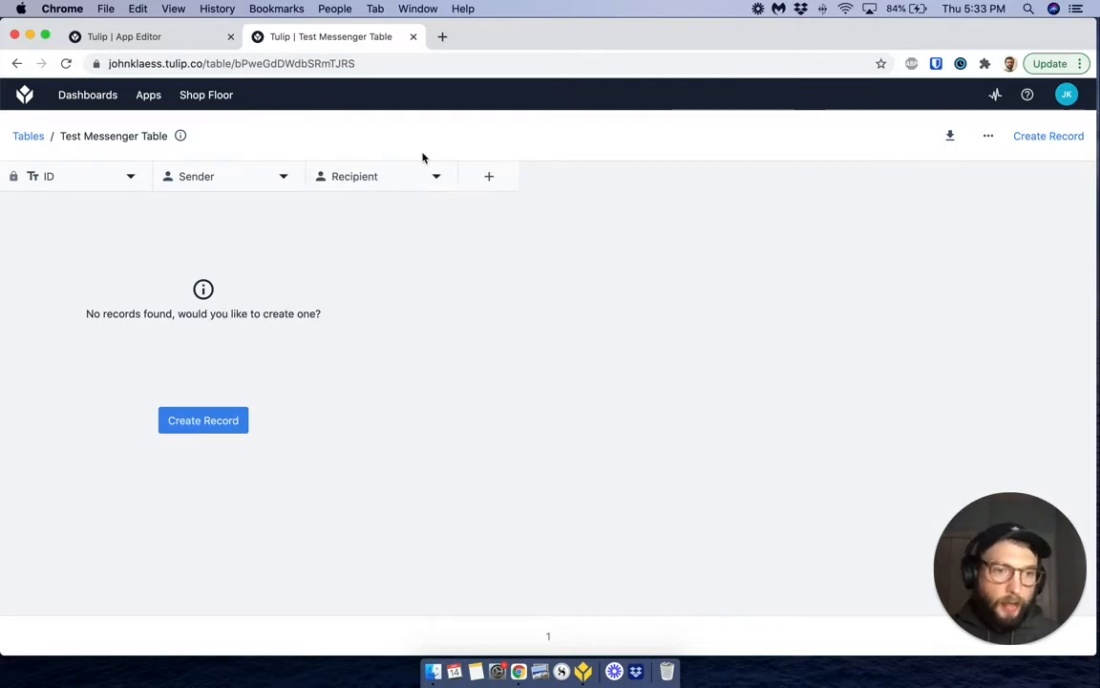
- Add a Text field labelled "Message" after the Recipient column
click(488, 177)
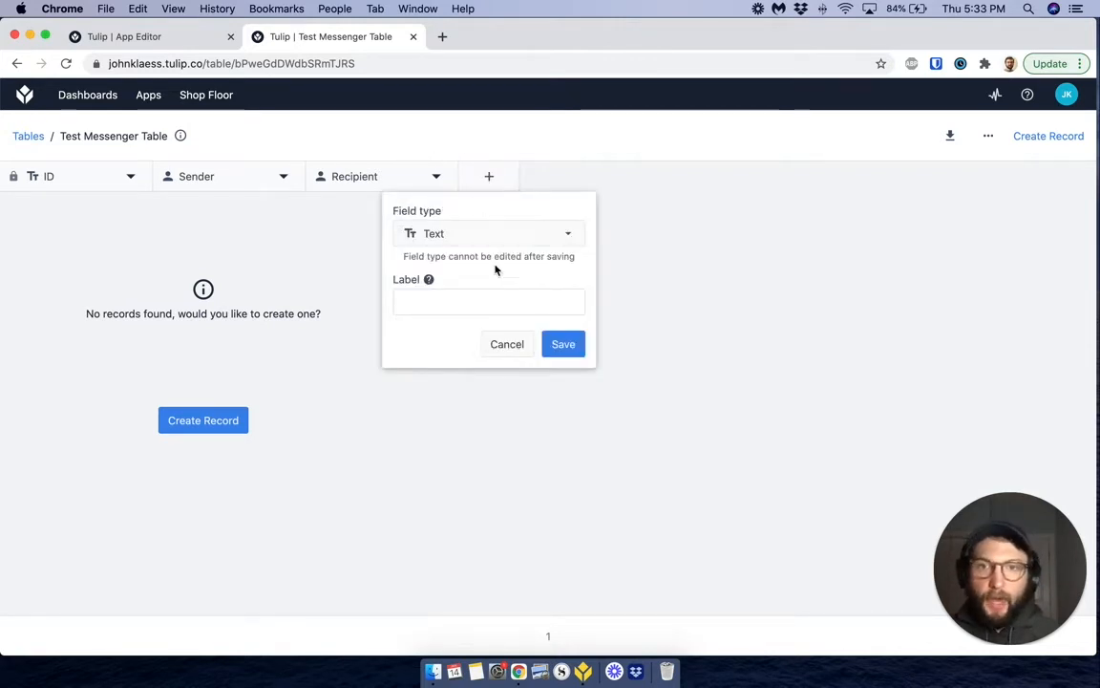
click(487, 234)
click(432, 260)
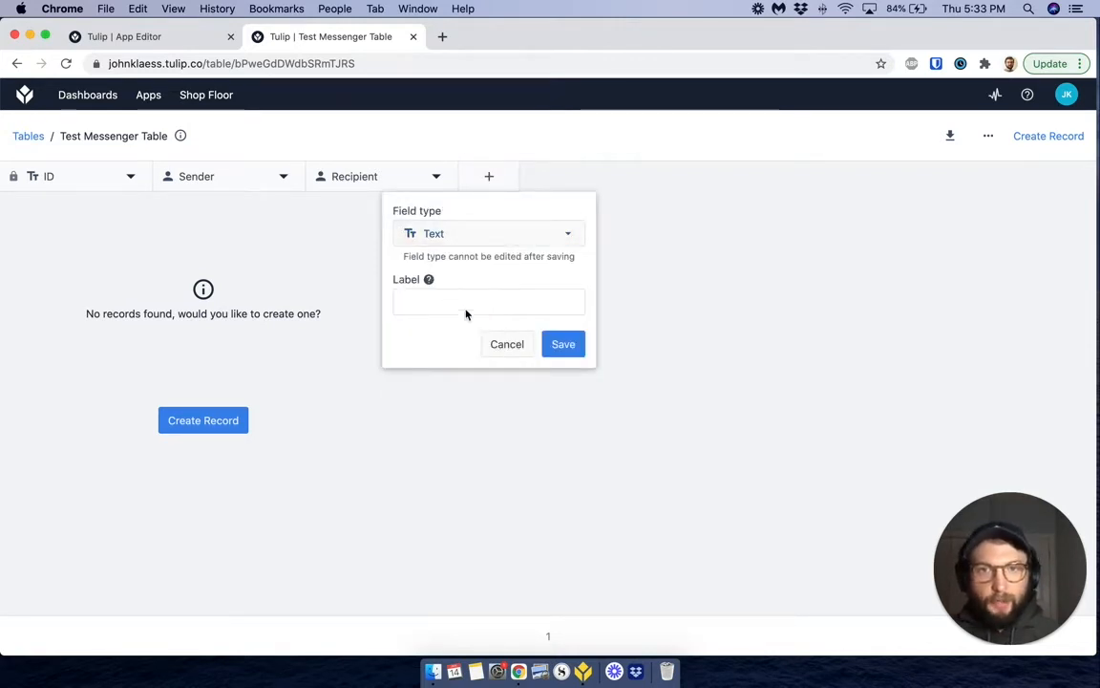
click(416, 300)
text(Message)
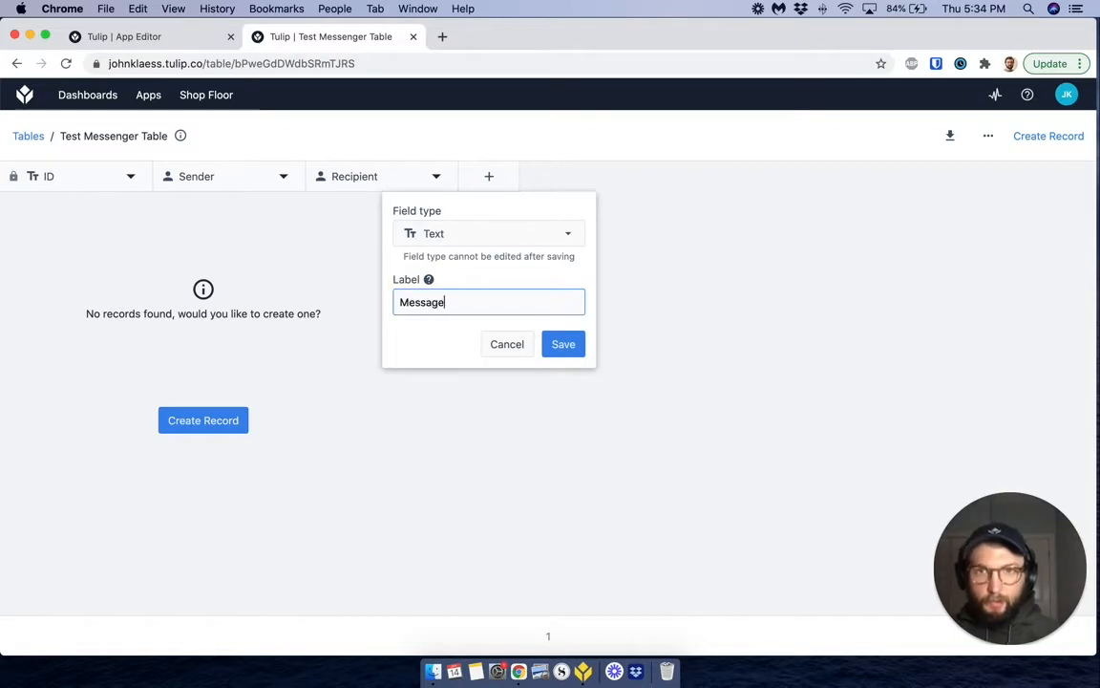
click(564, 345)
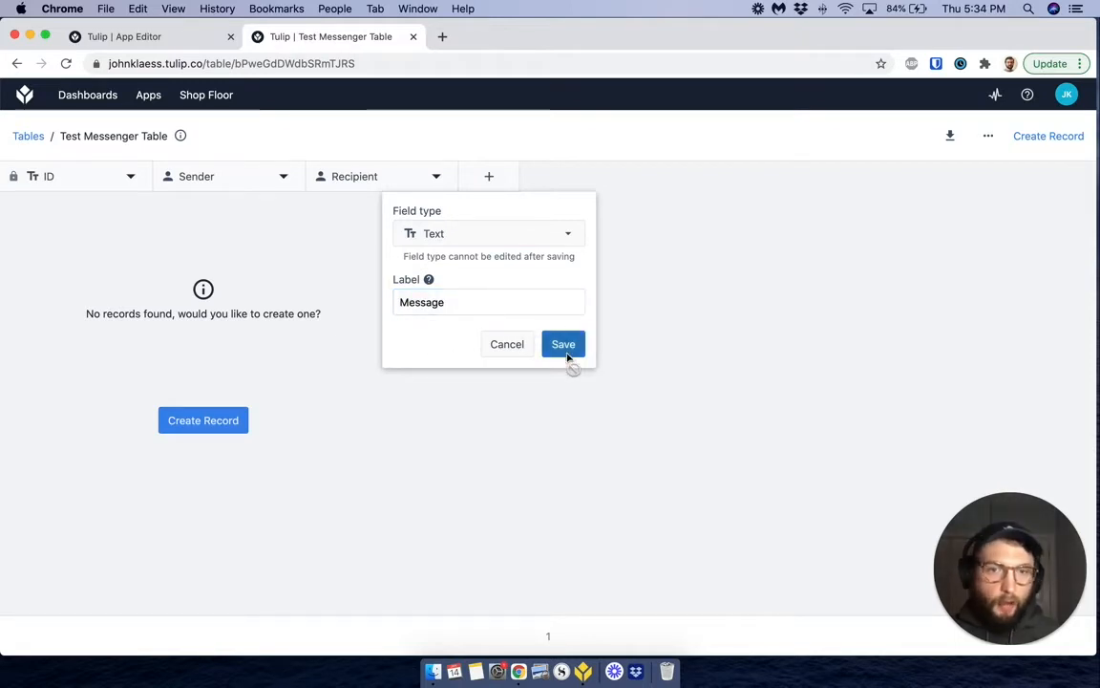
- Add a Datetime field labelled "Time Sent" after the Message column
click(640, 176)
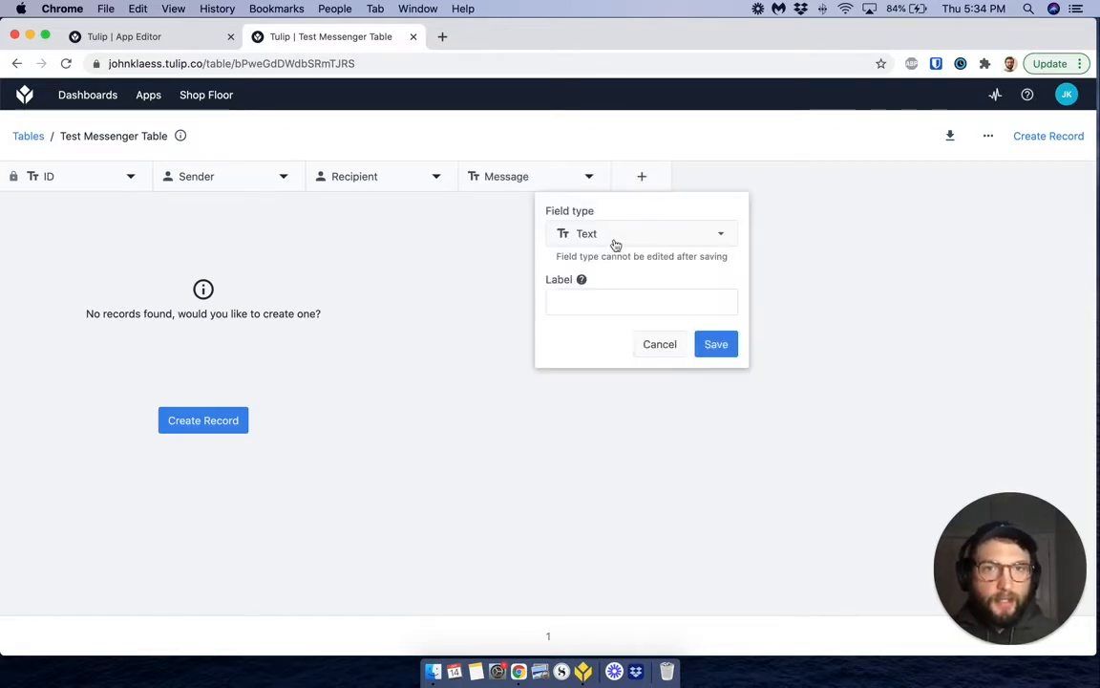
click(619, 232)
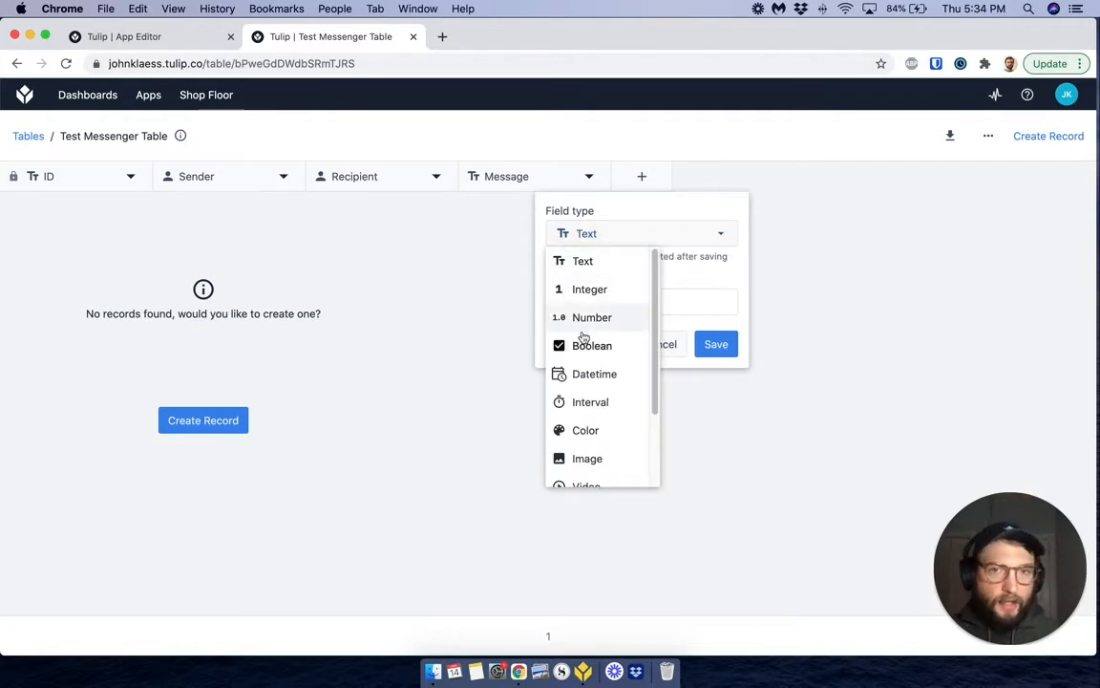
scroll(622, 386, down, 1)
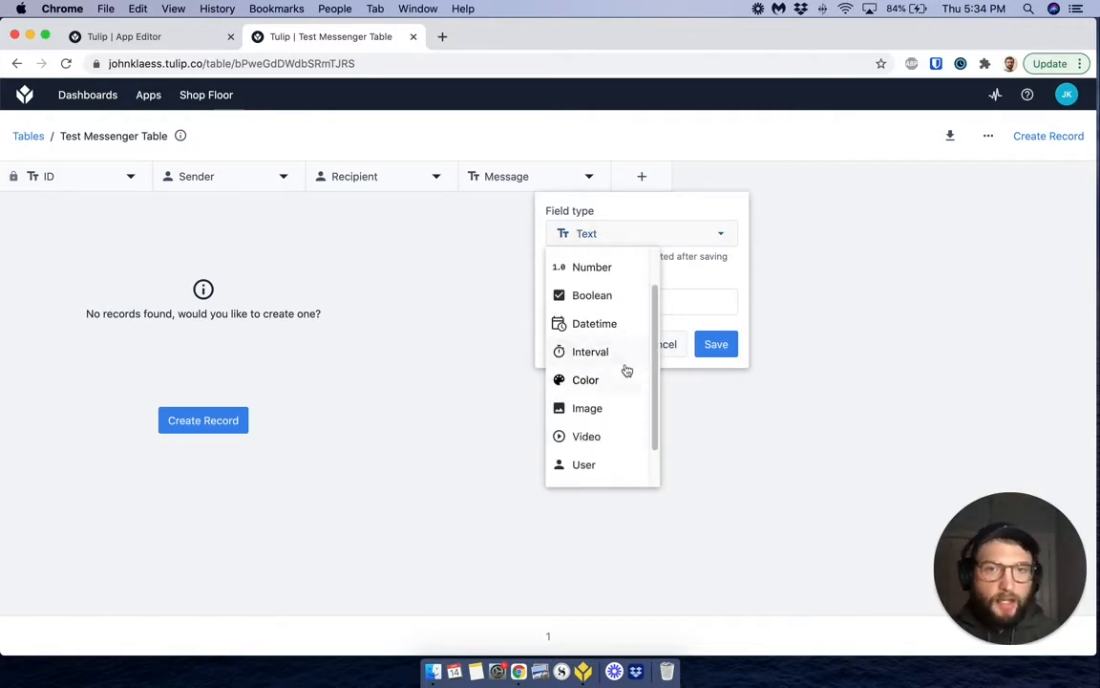
click(599, 326)
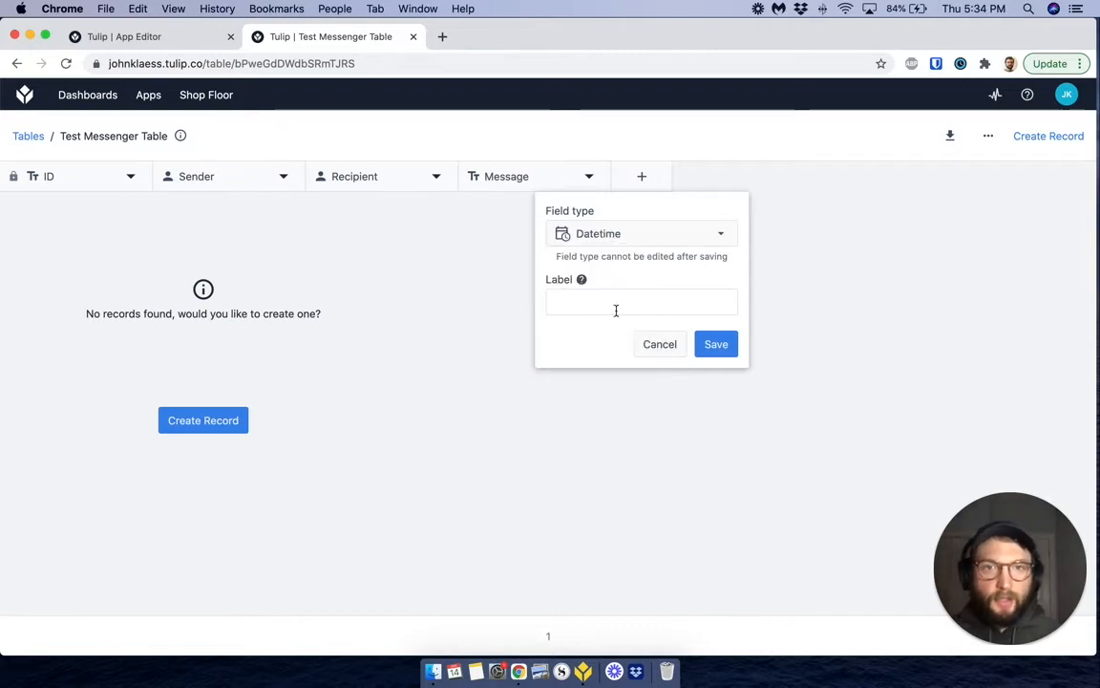
click(609, 307)
text(Time)
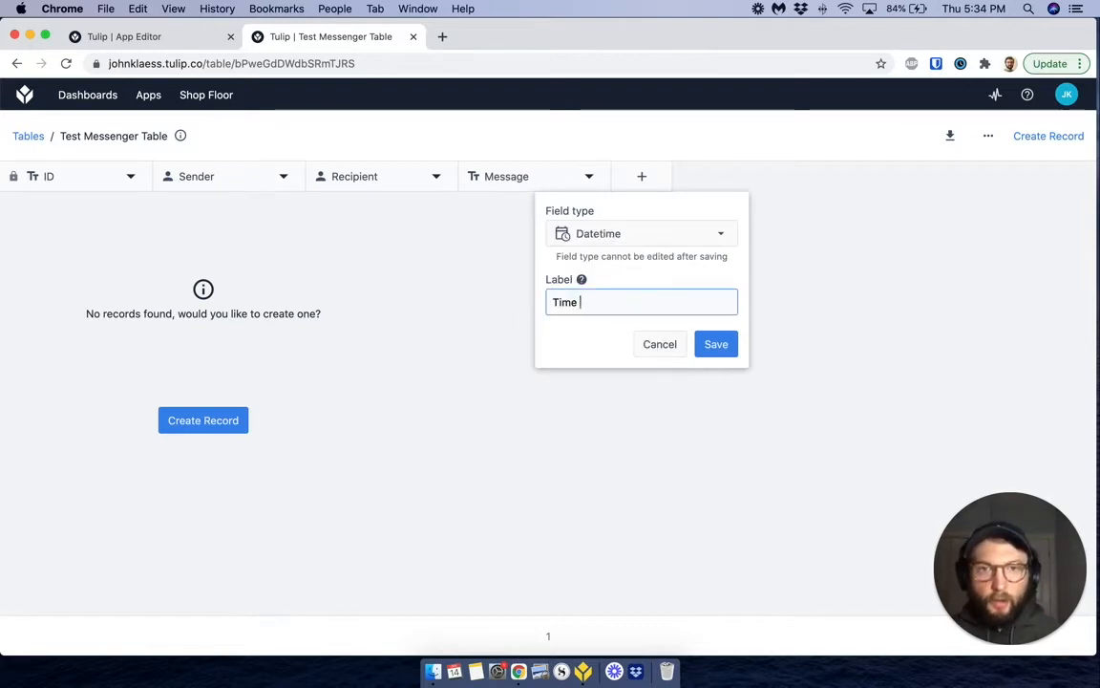
text( Sent)
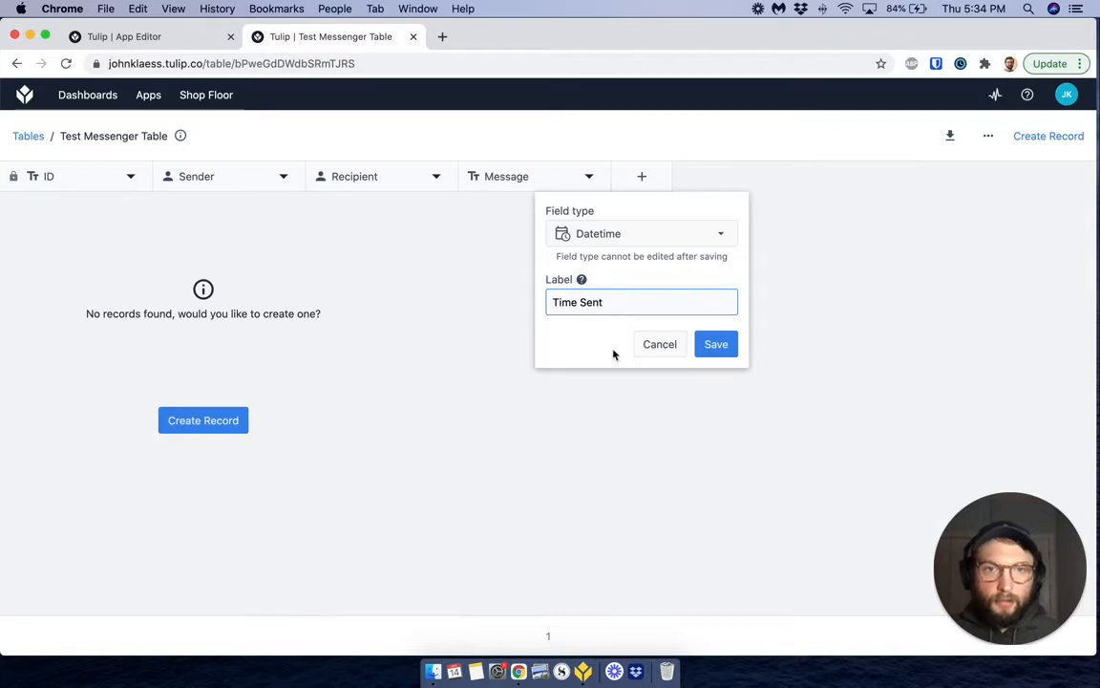
click(699, 345)
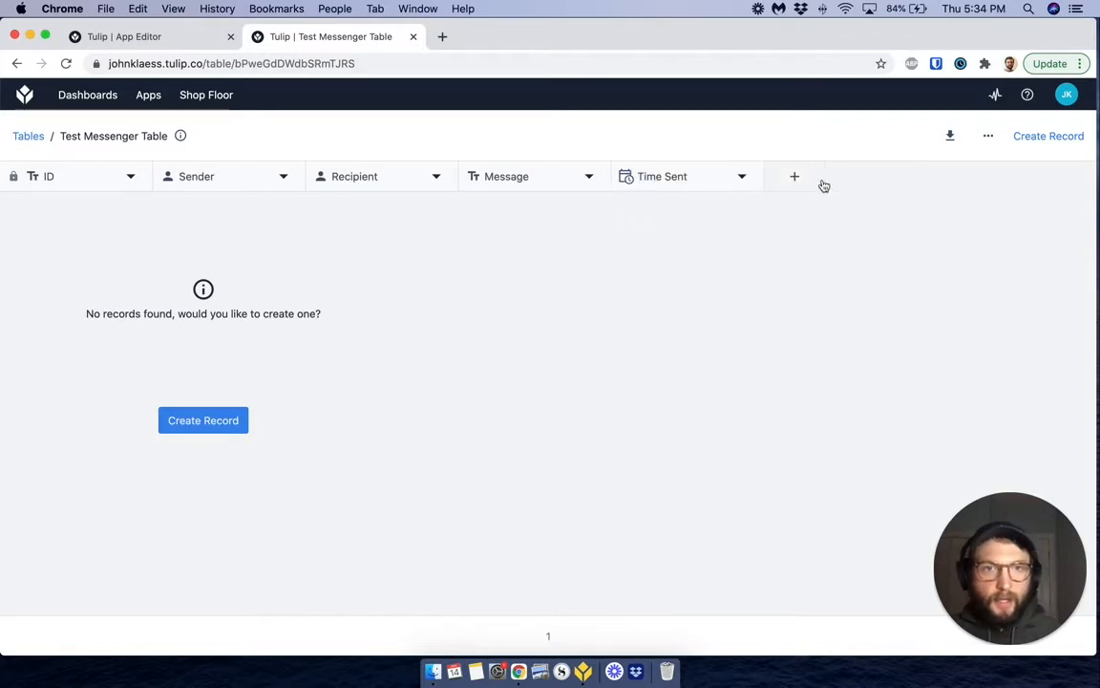
- Try to add a Datetime field labelled "Time Opened" after the Time Sent column
click(821, 184)
click(781, 236)
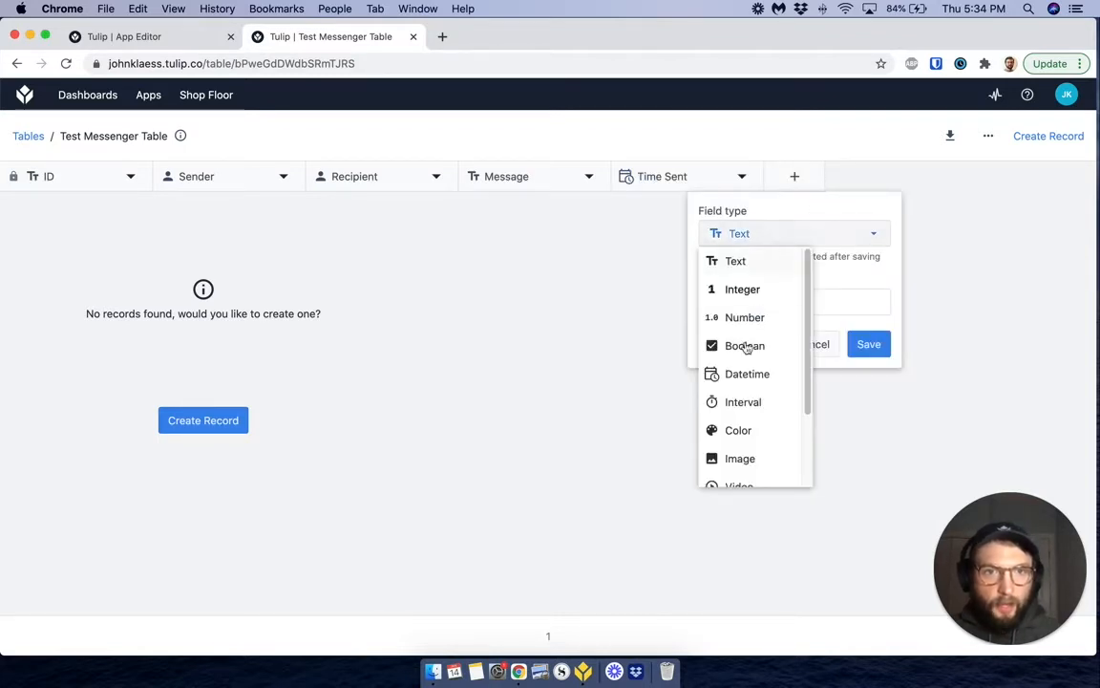
scroll(764, 382, down, 2)
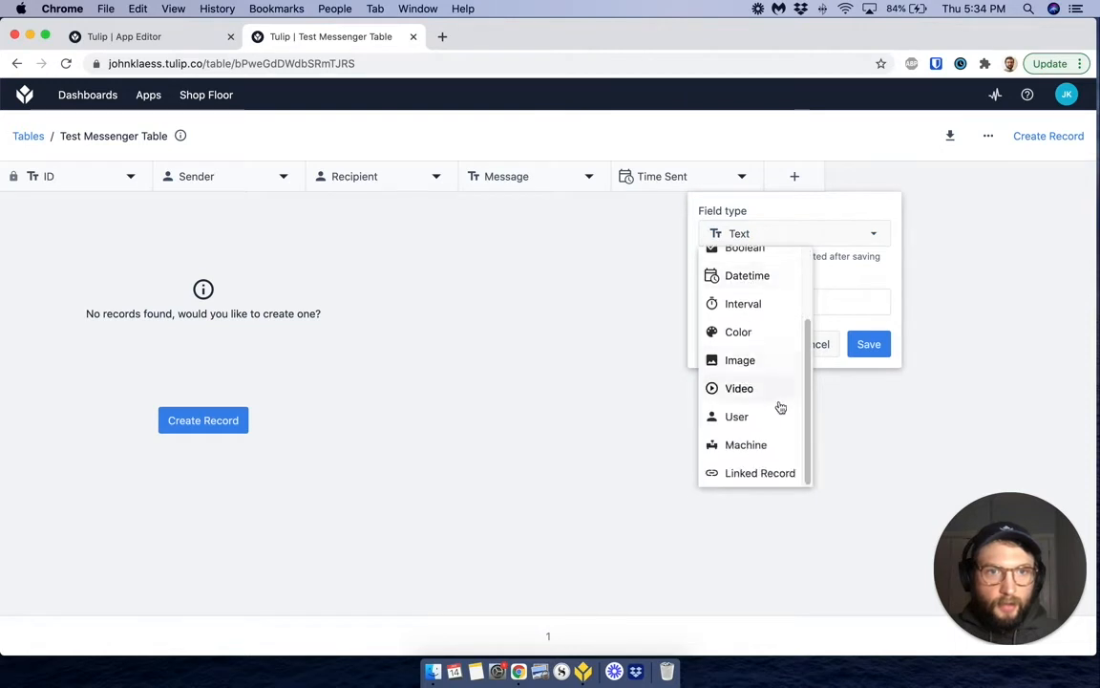
click(764, 277)
click(767, 293)
text(T)
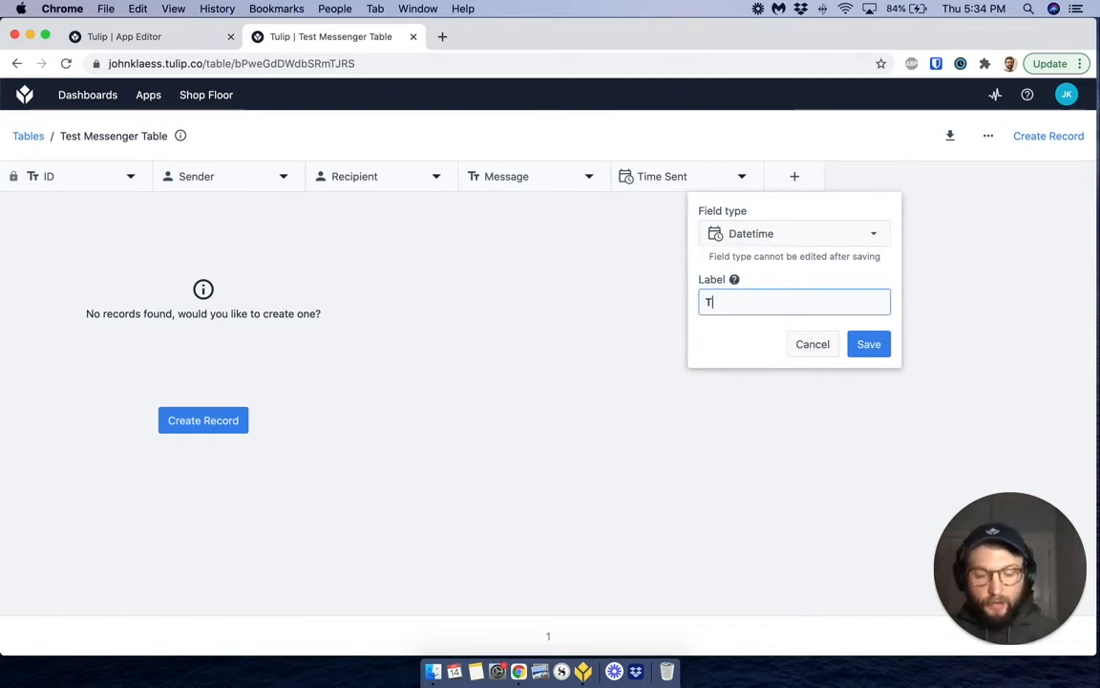
text(ime RO)
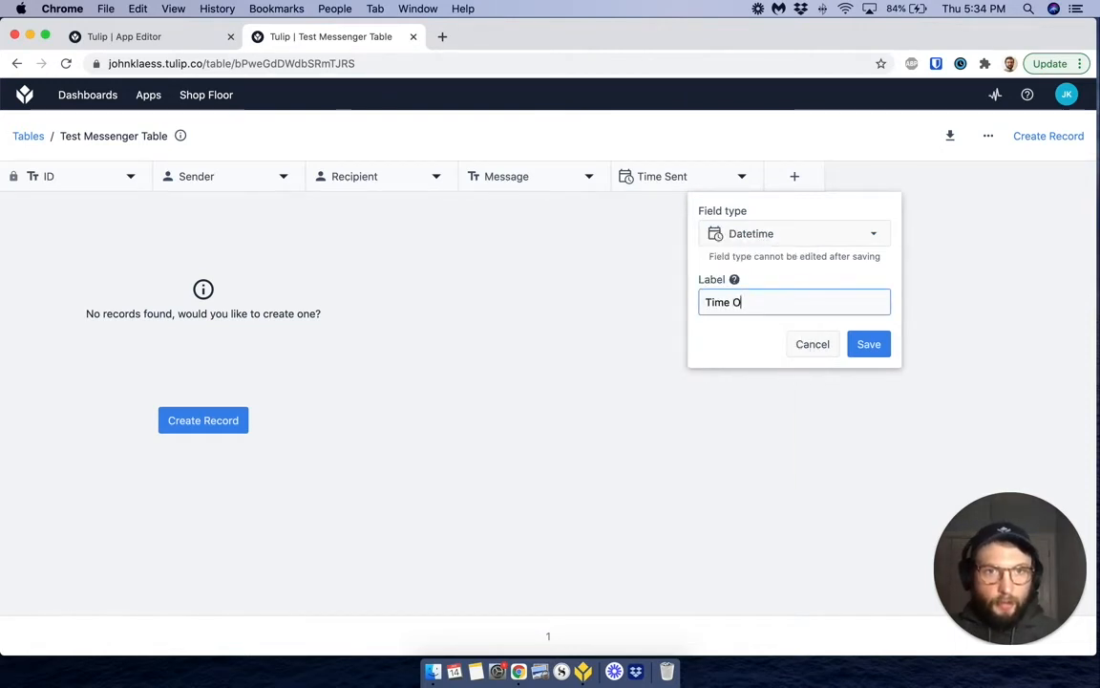
text(pne)
key(BackSpace)
text(ened)
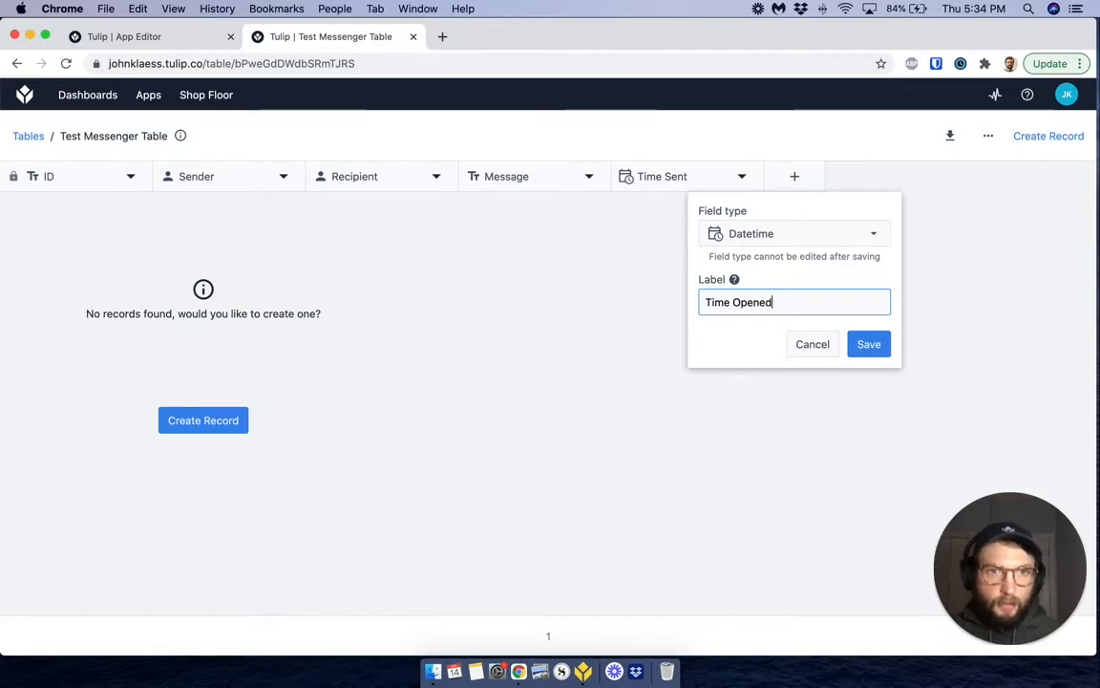
click(853, 346)
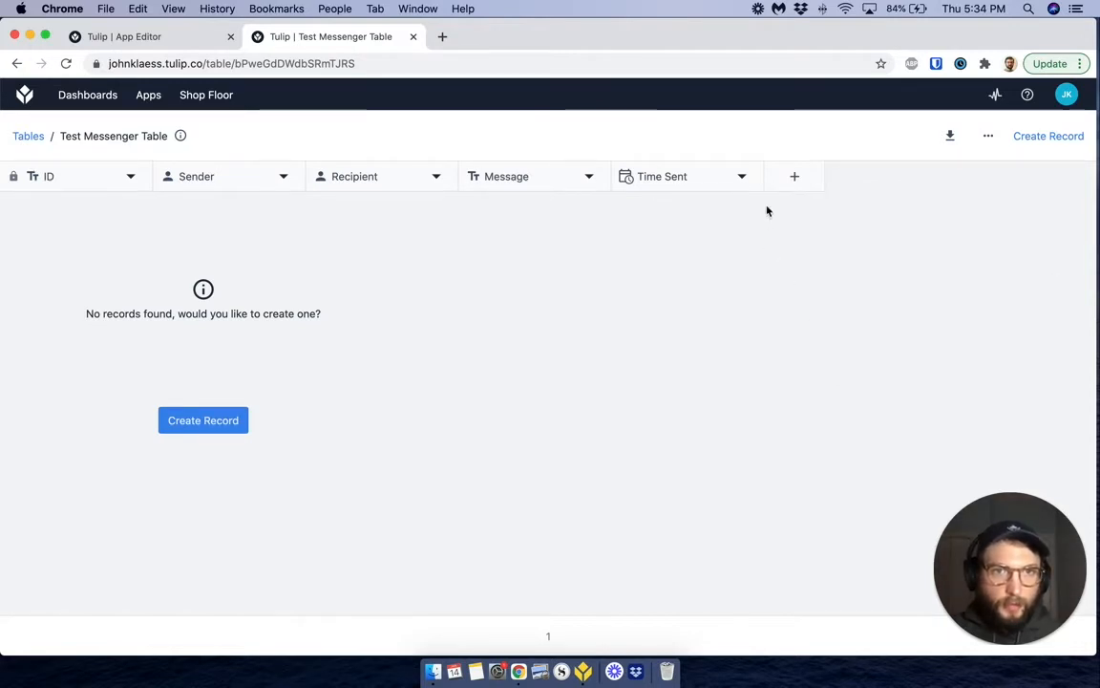
- Add a Datetime field labelled "Time Opened" to the Test Messenger Table after the Time Sent column
click(799, 181)
click(769, 238)
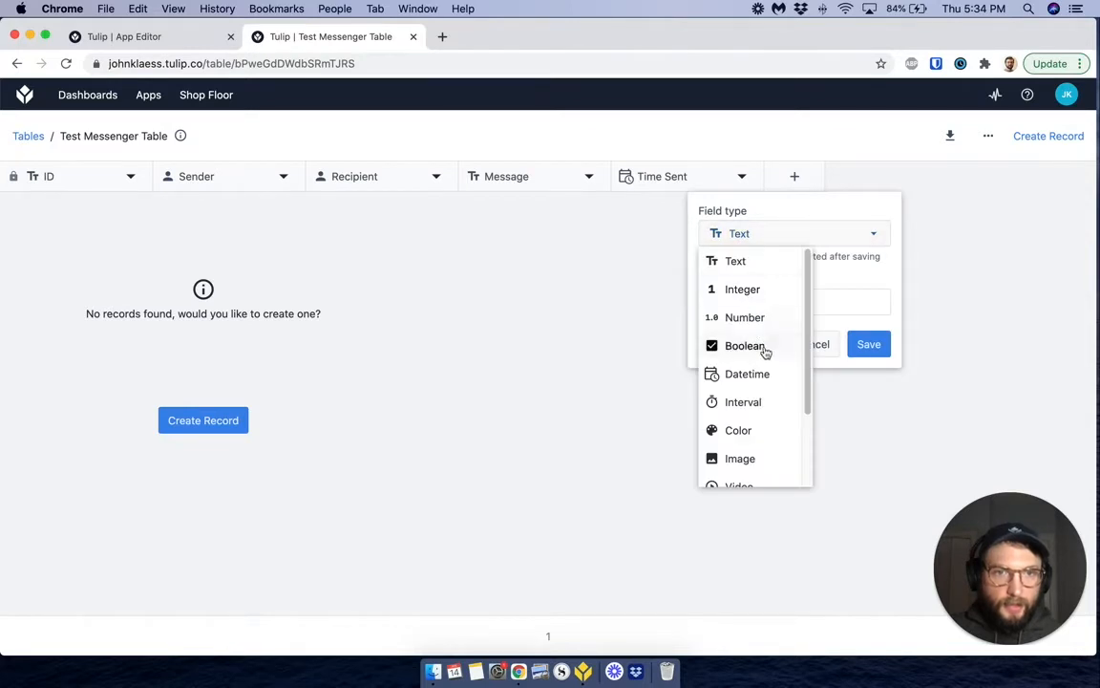
click(767, 372)
click(788, 304)
text(Time Opened)
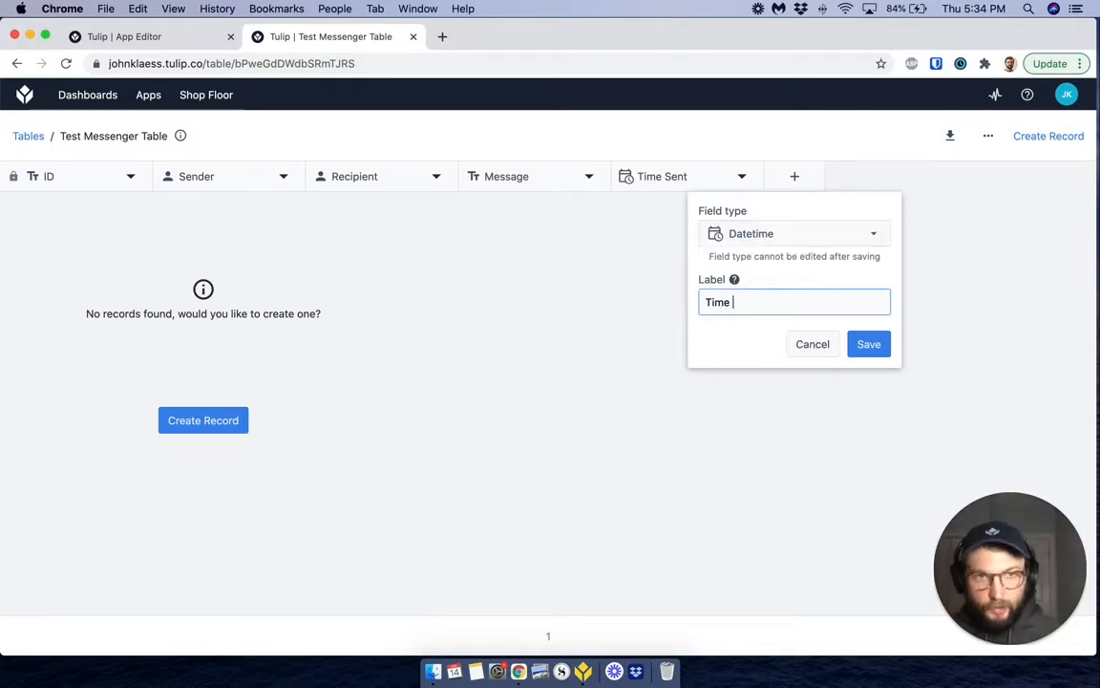
click(871, 346)
- Add a Text field labelled "Read" after the Time Opened column
click(941, 181)
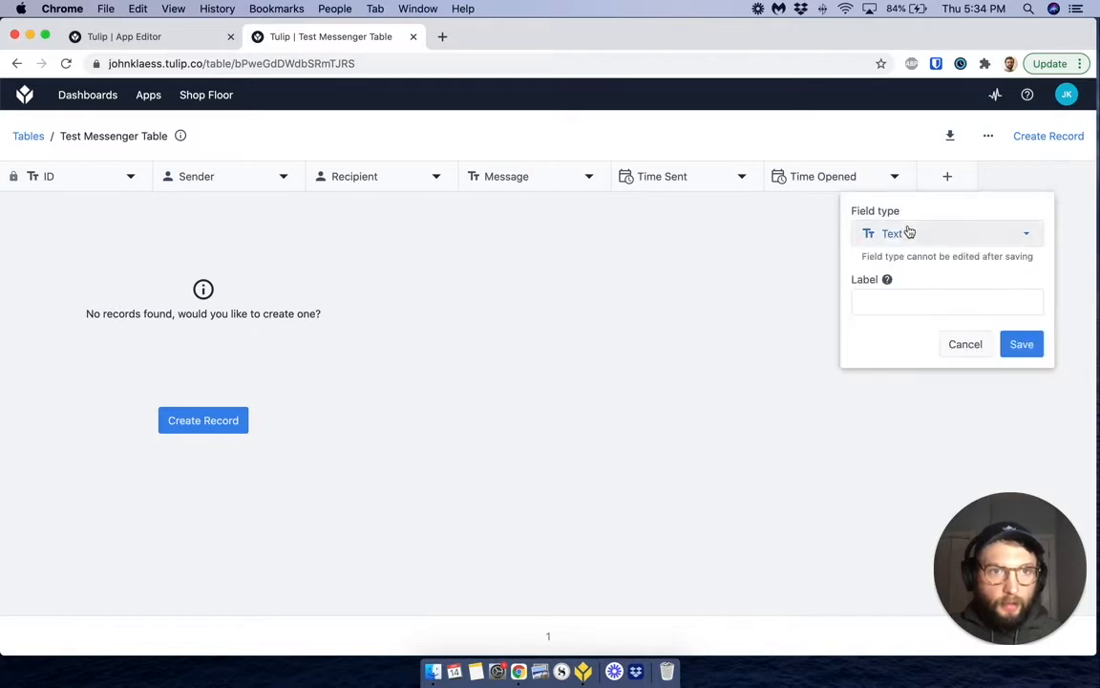
click(908, 237)
scroll(927, 315, down, 2)
scroll(913, 300, up, 1)
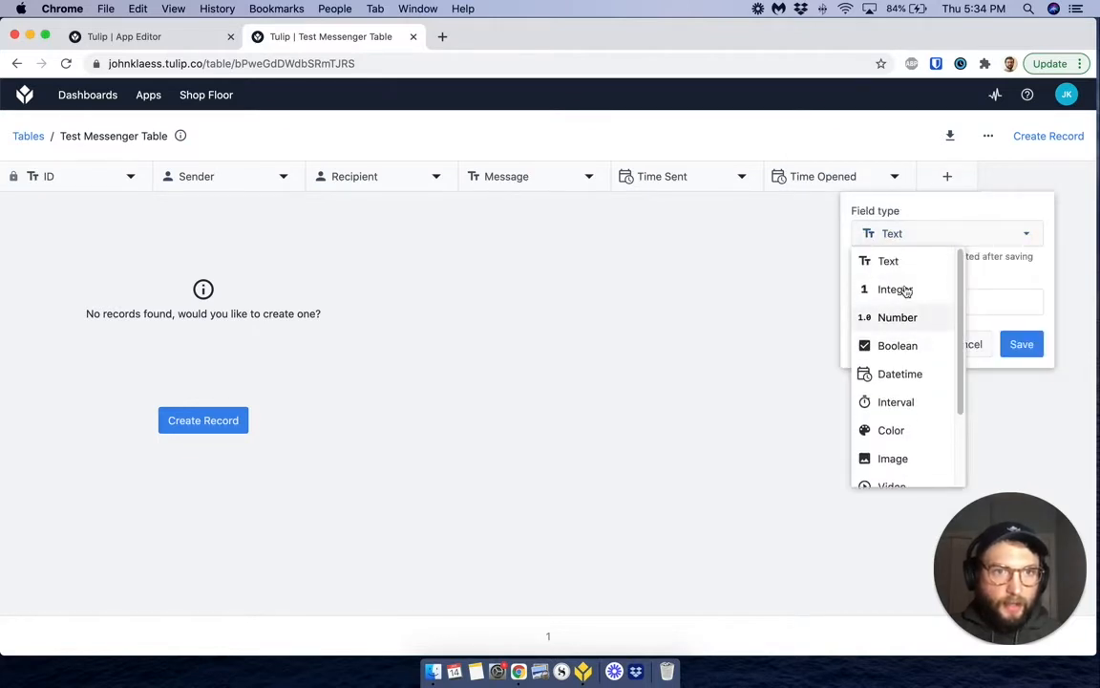
click(897, 261)
click(931, 292)
text(Read)
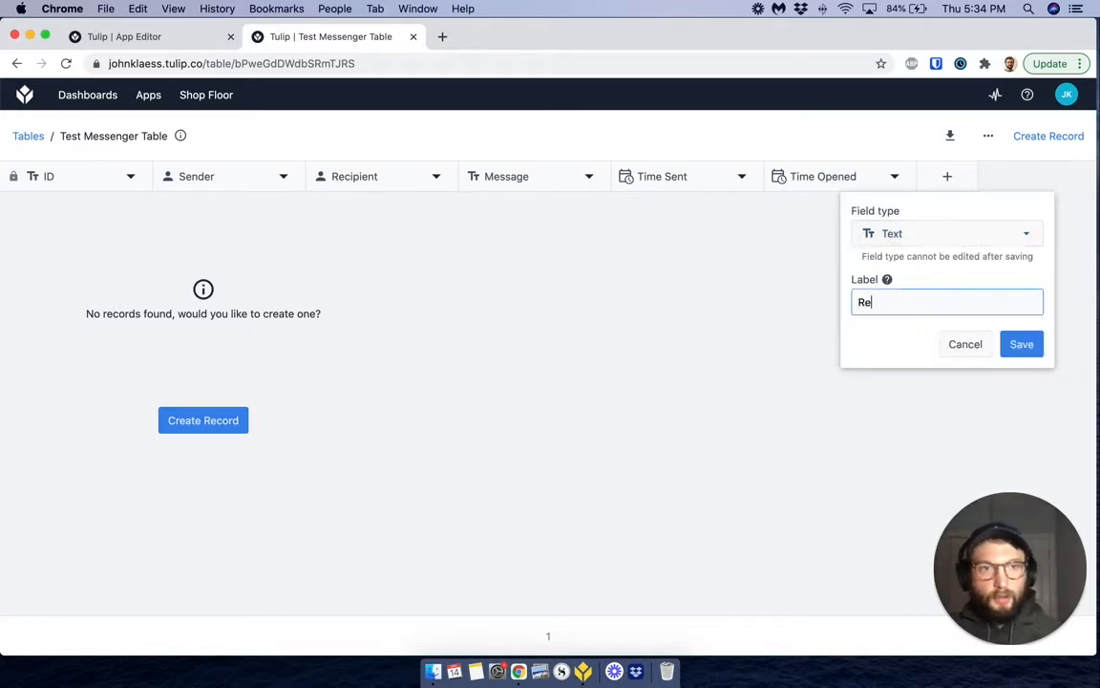
click(1030, 345)
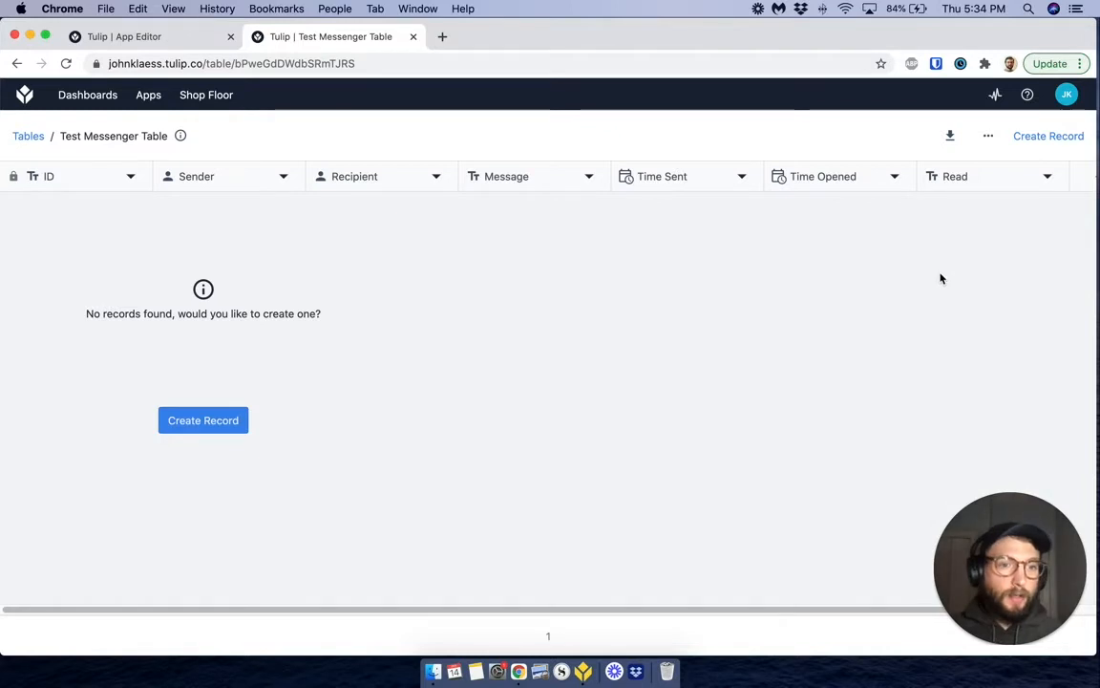
- Open the new-record form of the Test Messenger Table to examine its fields, and close it without creating a record
click(1080, 136)
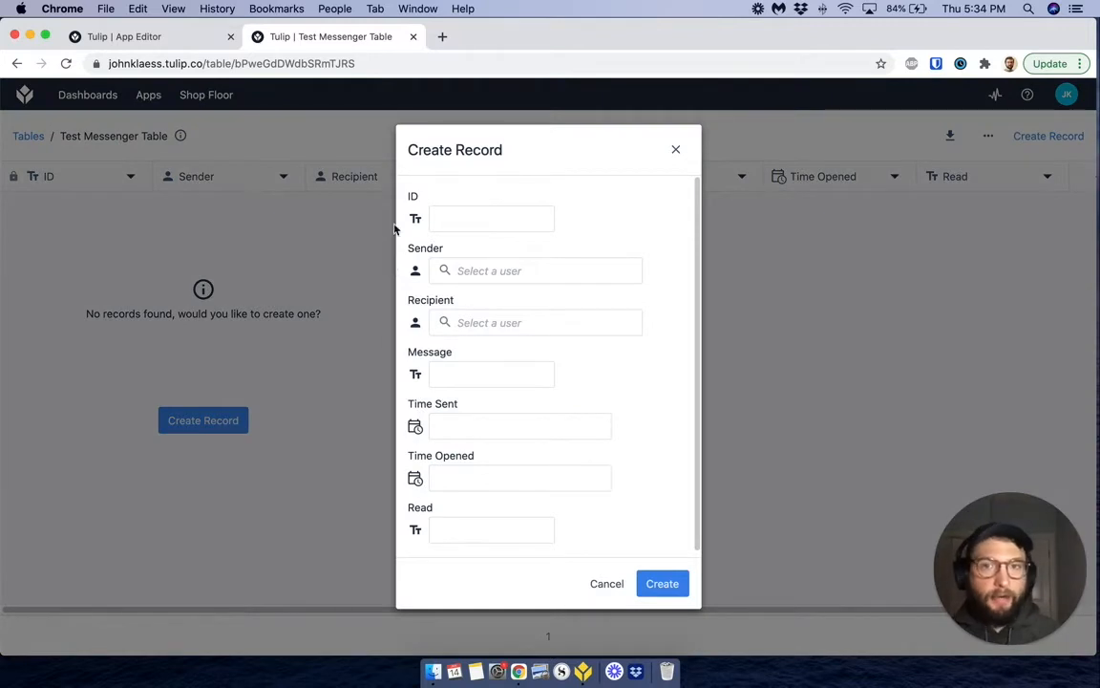
click(433, 217)
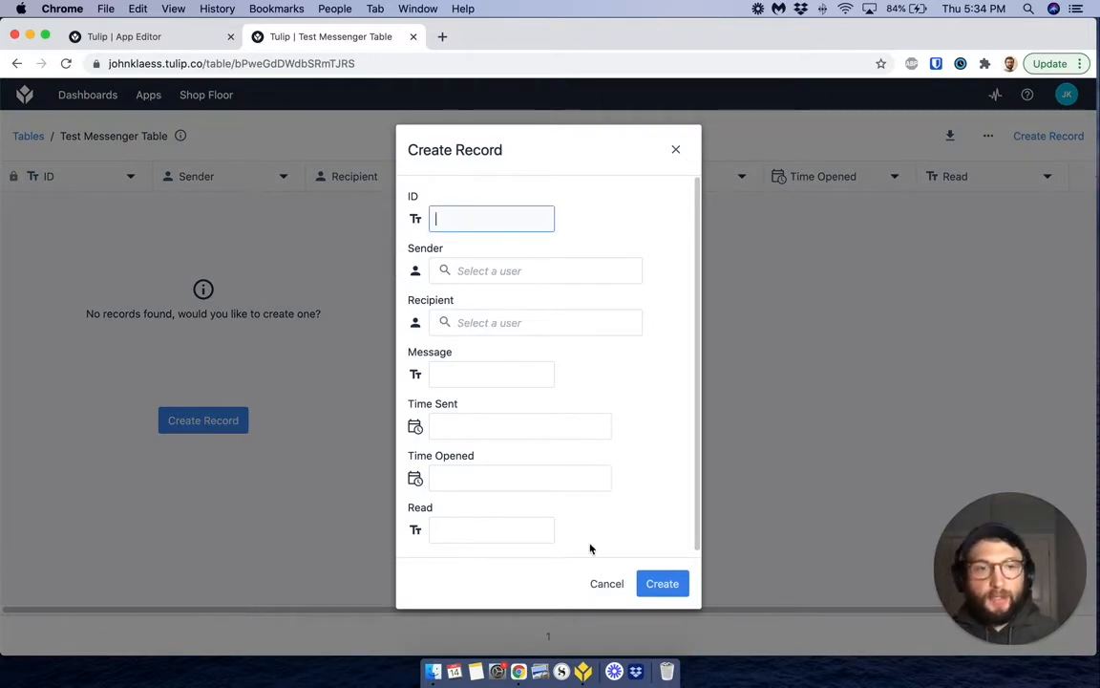
scroll(452, 355, down, 1)
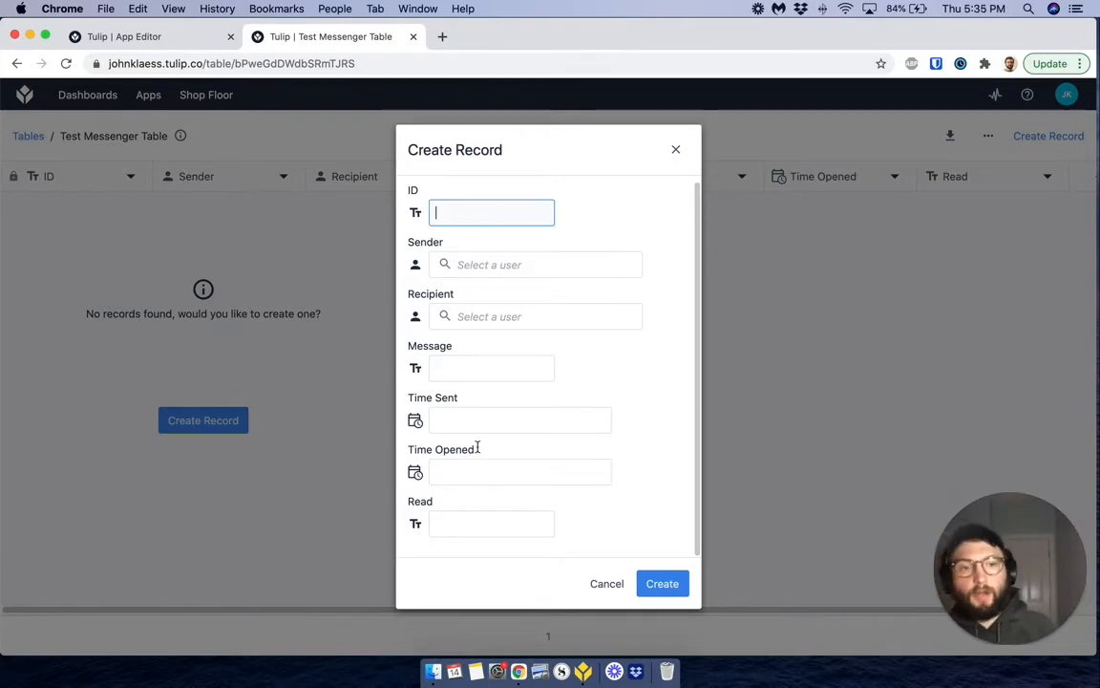
click(676, 152)
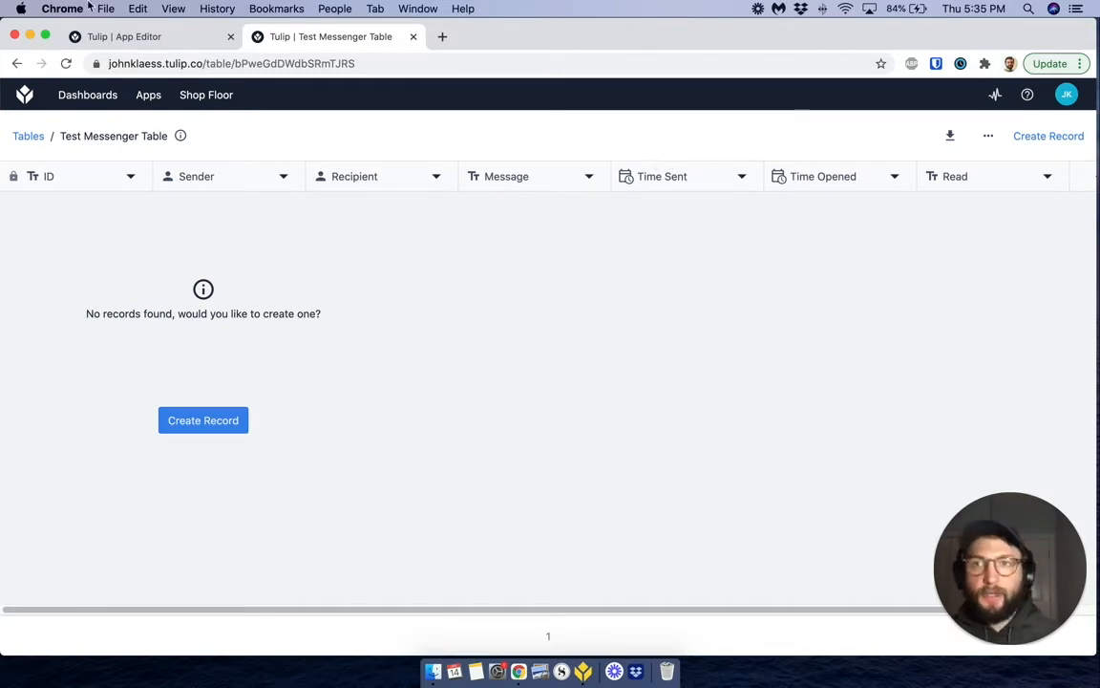
- Return to the Instant Messenger app editor and select the empty table widget on the Inbox step
click(114, 37)
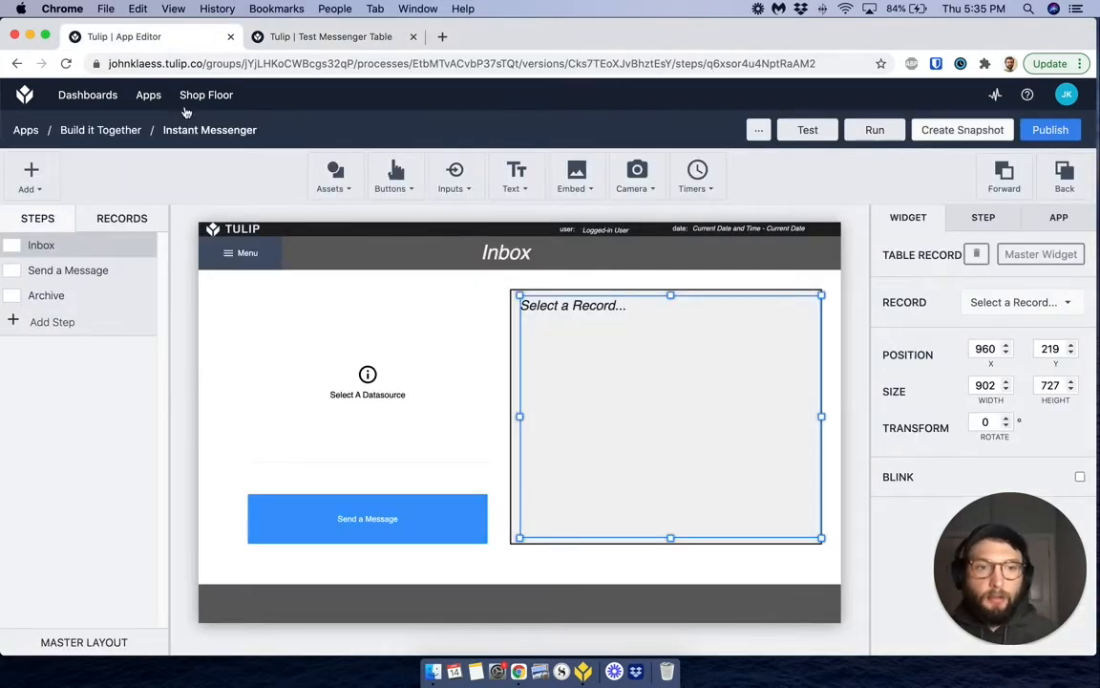
mouse_move(184, 103)
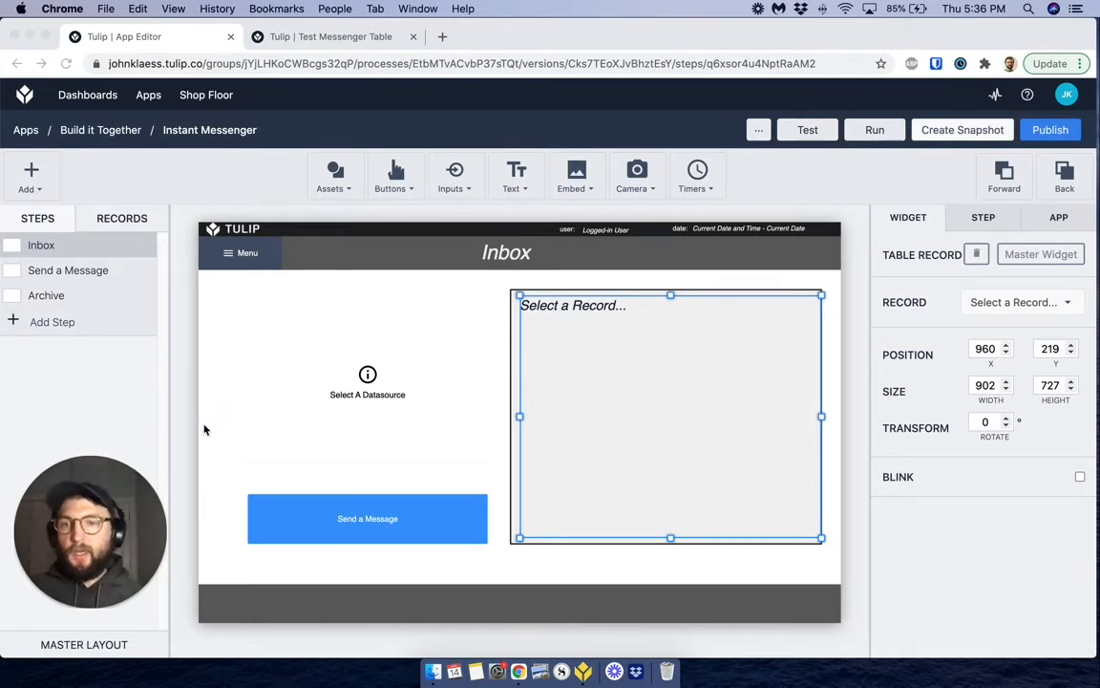
click(357, 370)
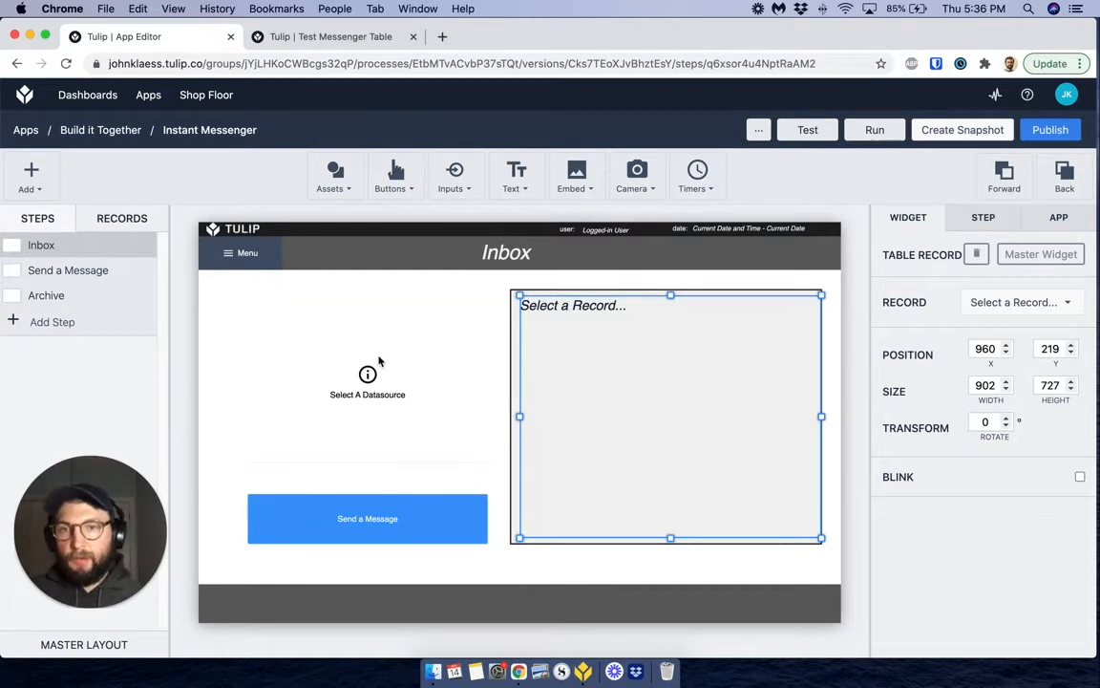
click(380, 361)
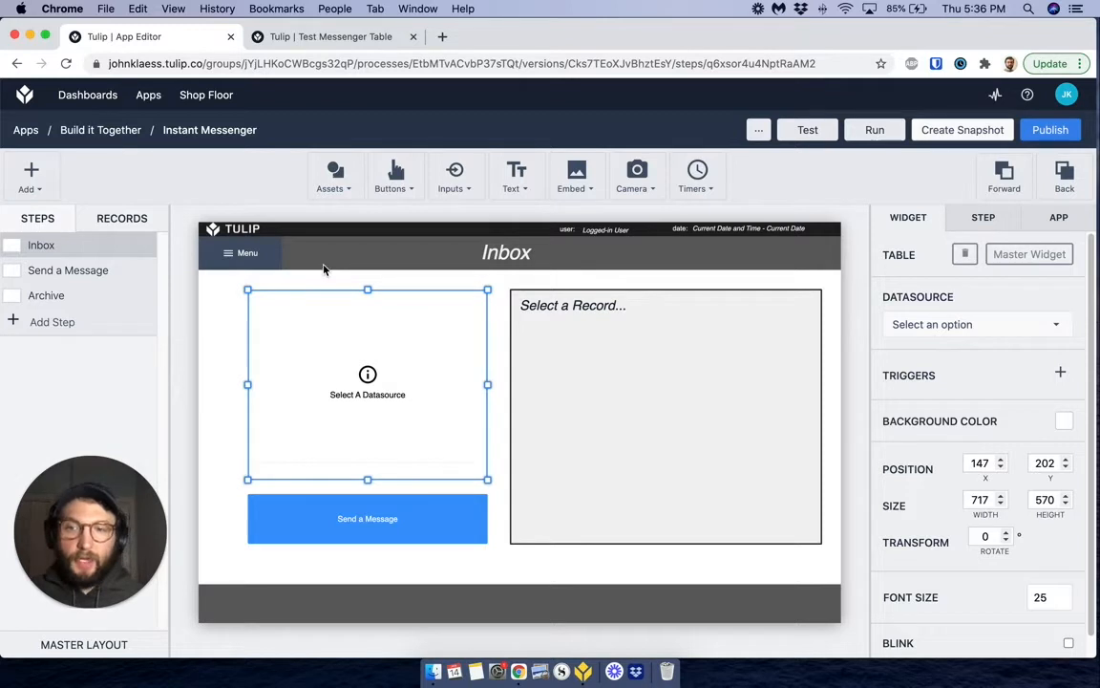
click(597, 302)
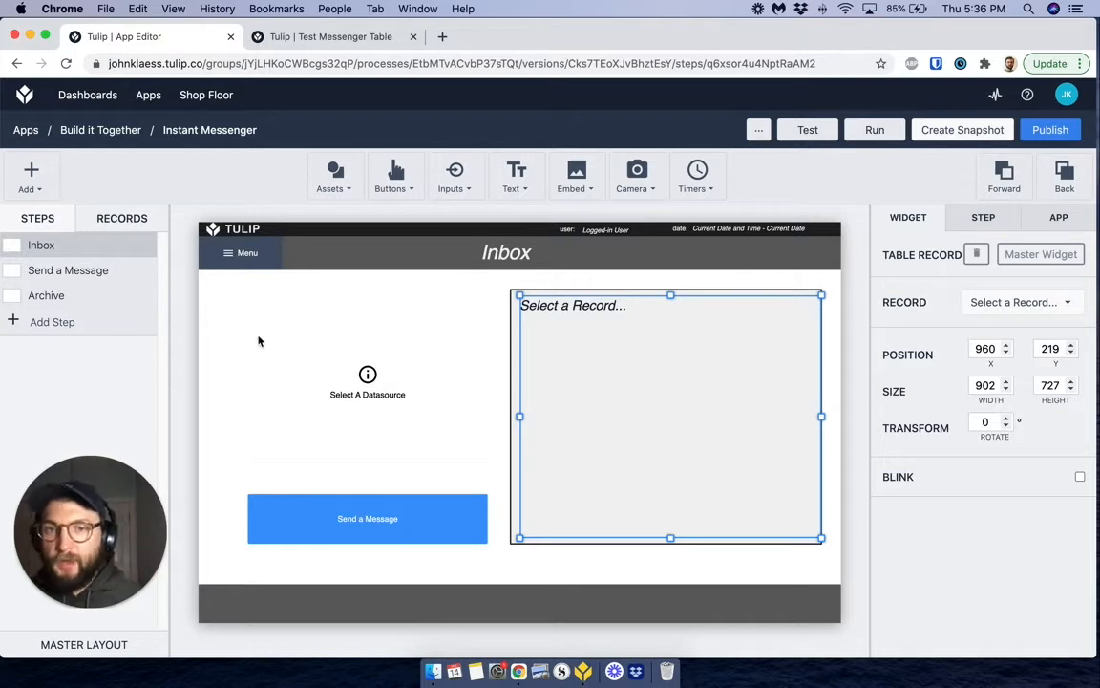
click(289, 342)
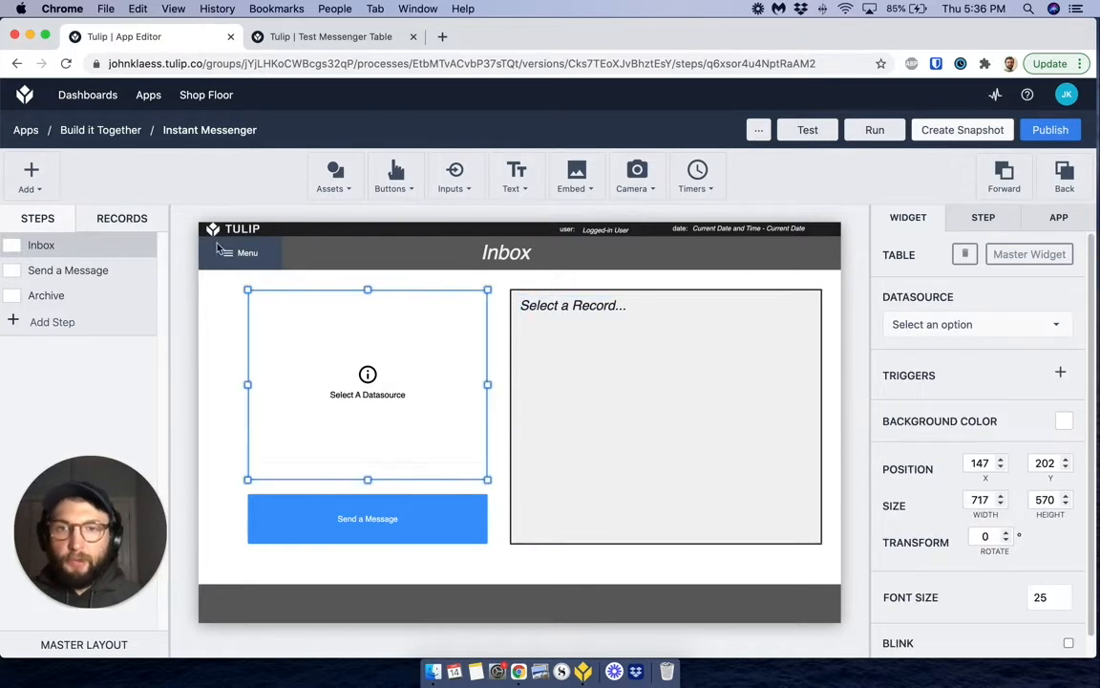
- Add a record placeholder named "messages" to the app, based on the Test Messenger Table
click(110, 219)
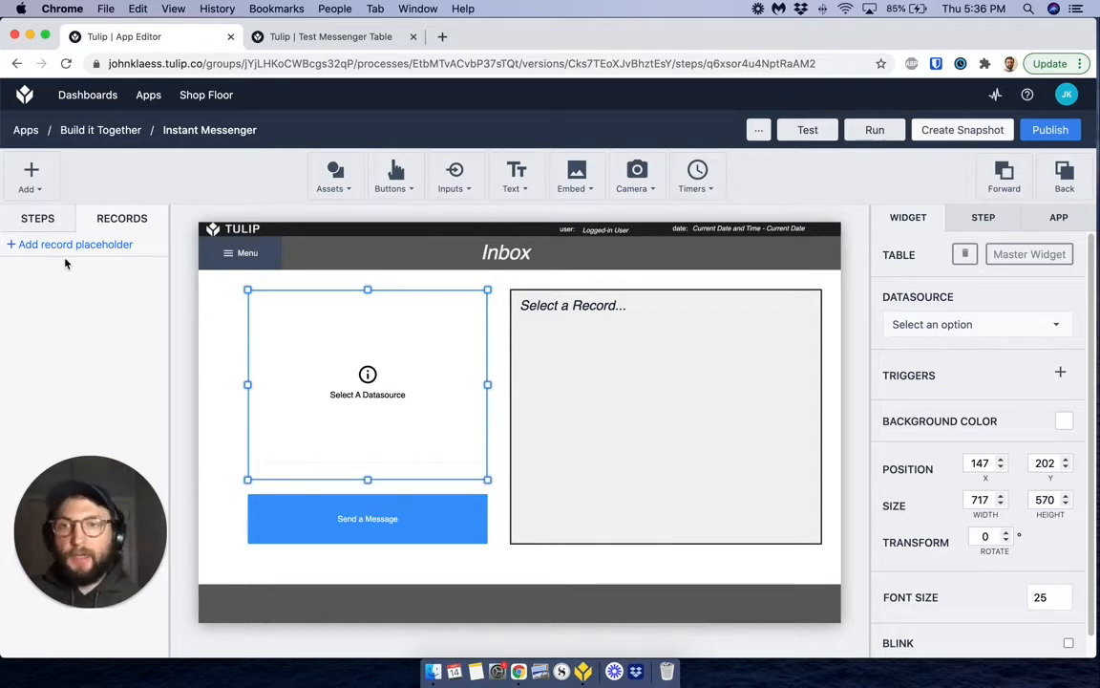
click(82, 247)
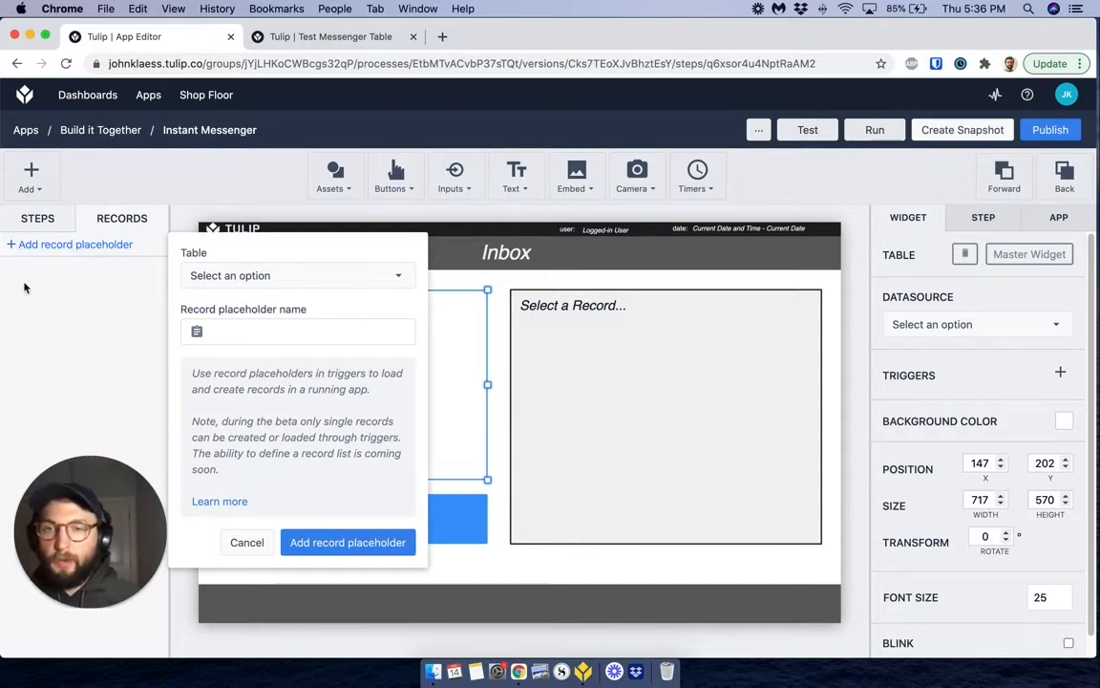
click(203, 276)
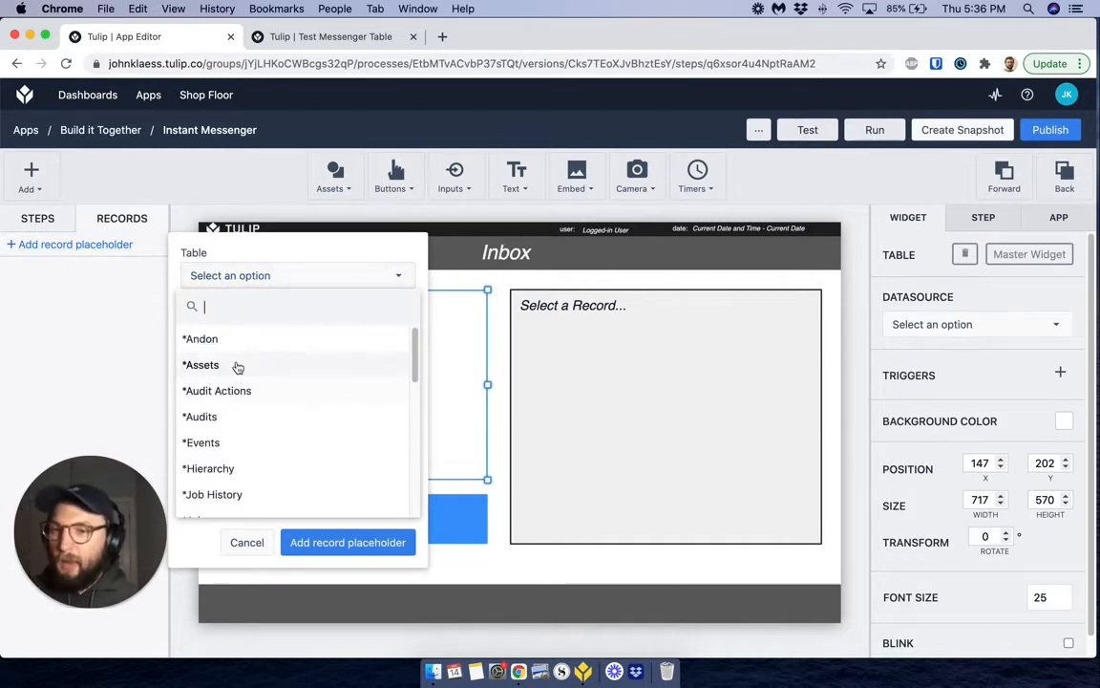
scroll(236, 363, down, 10)
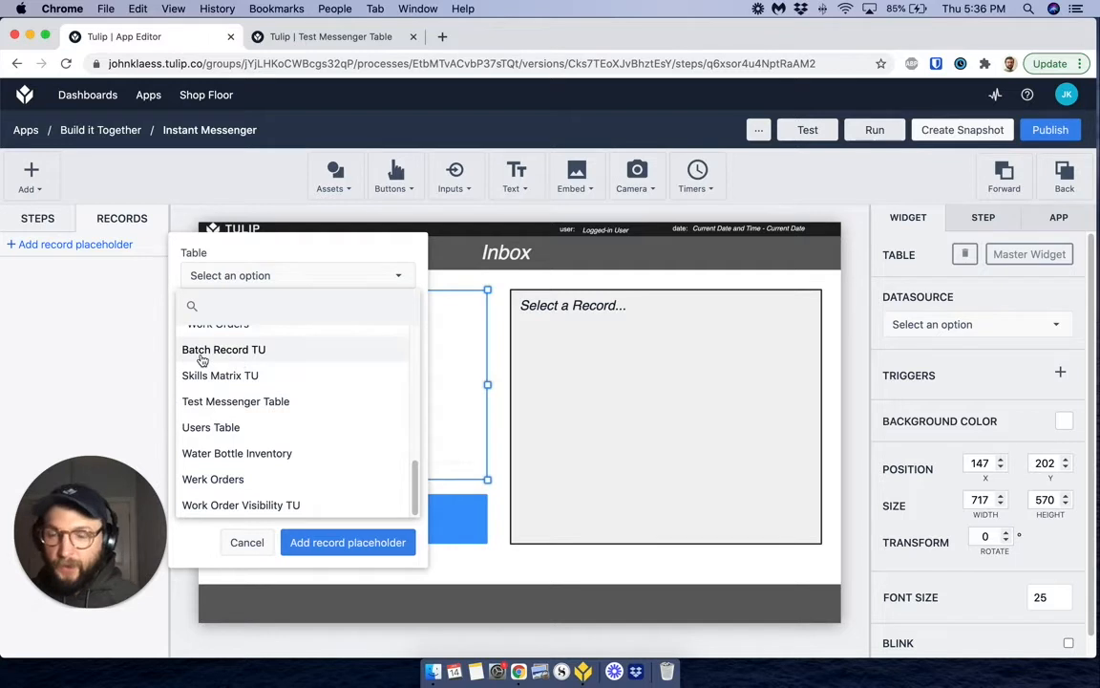
click(227, 401)
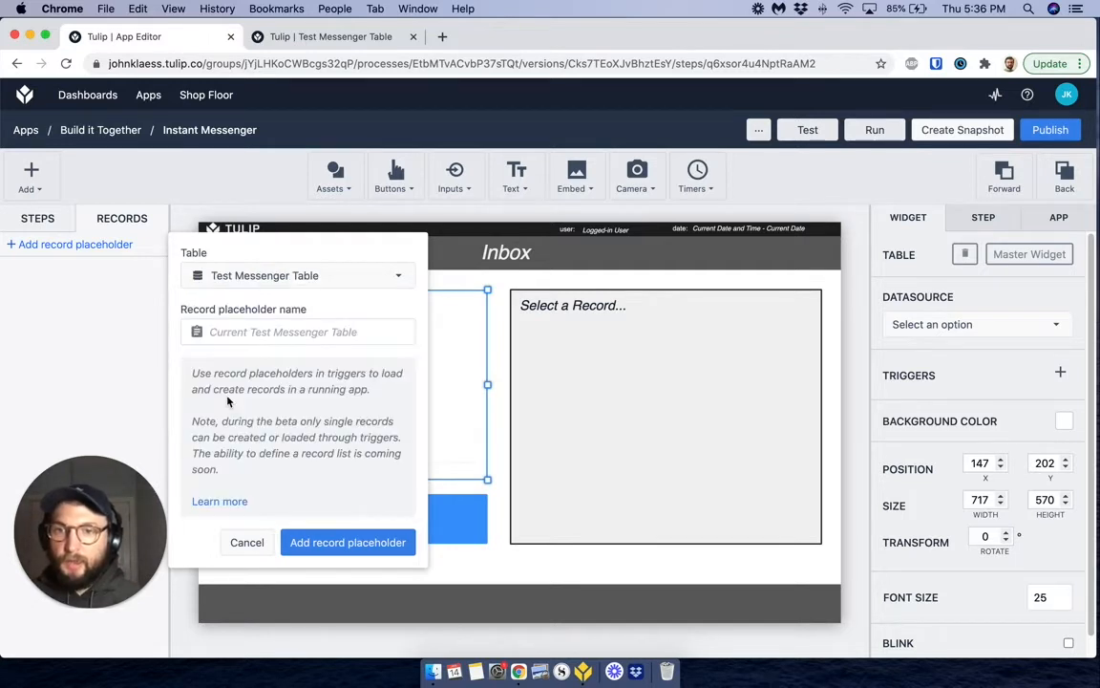
click(226, 331)
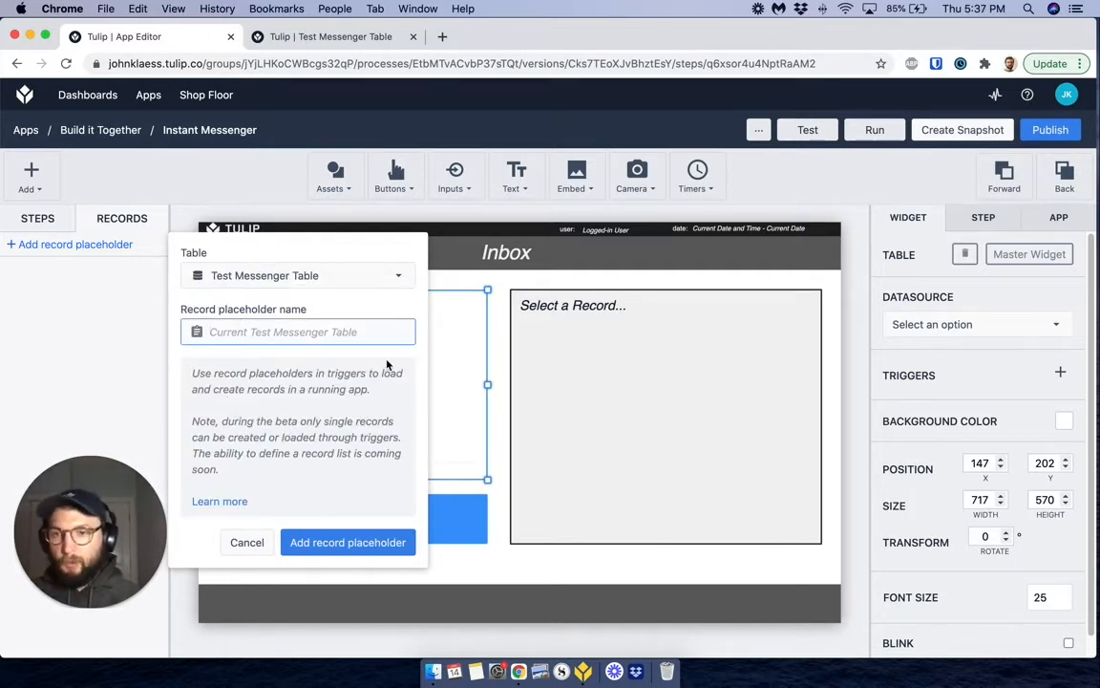
text(messa)
key(BackSpace)
text(es)
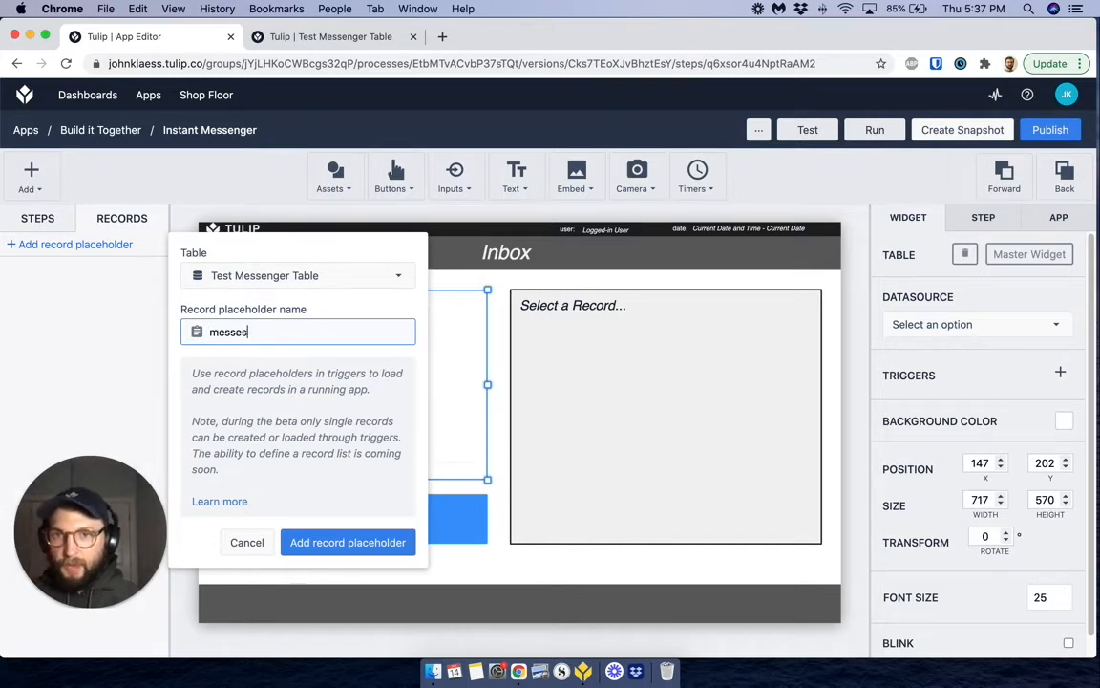
key(BackSpace)
key(BackSpace)
text(ages)
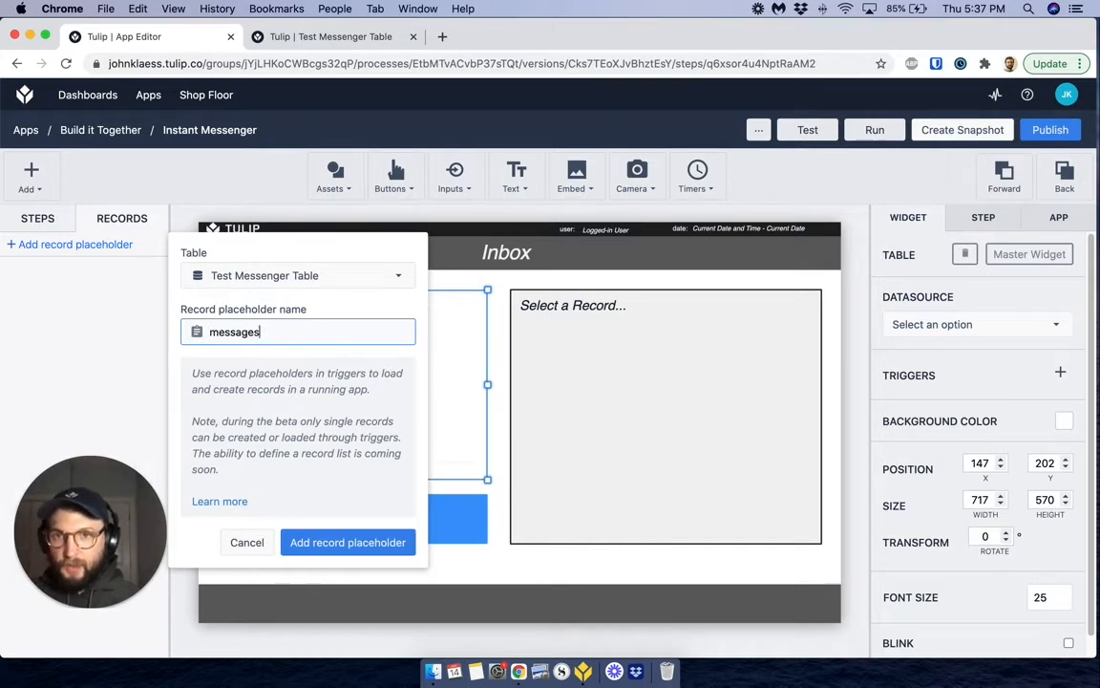
click(371, 541)
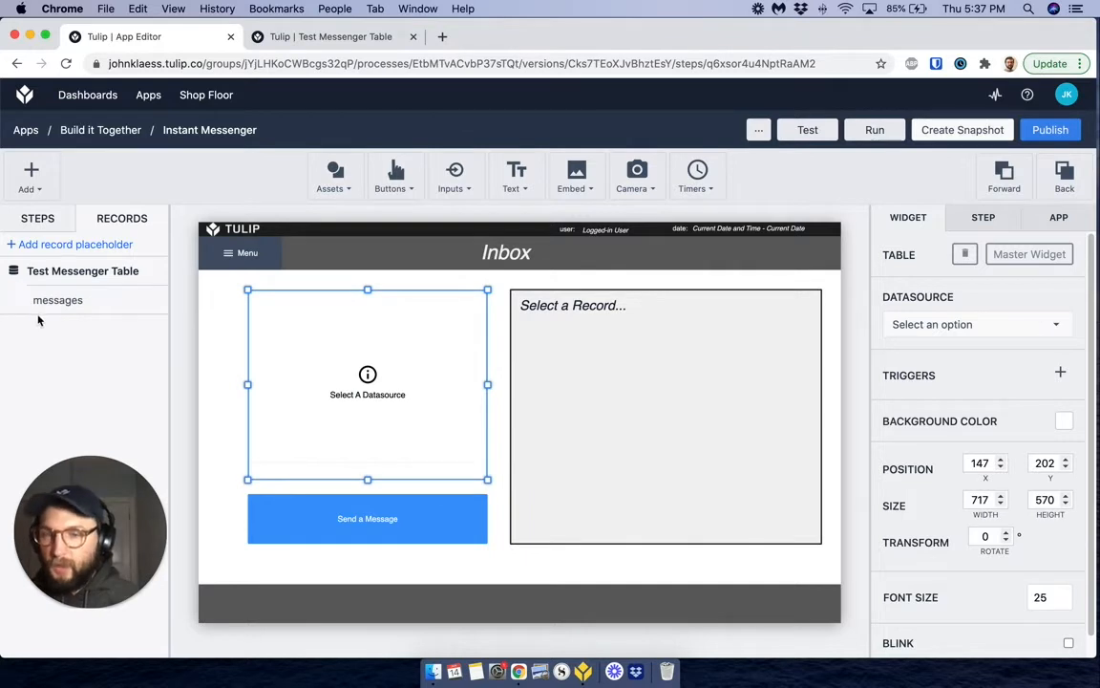
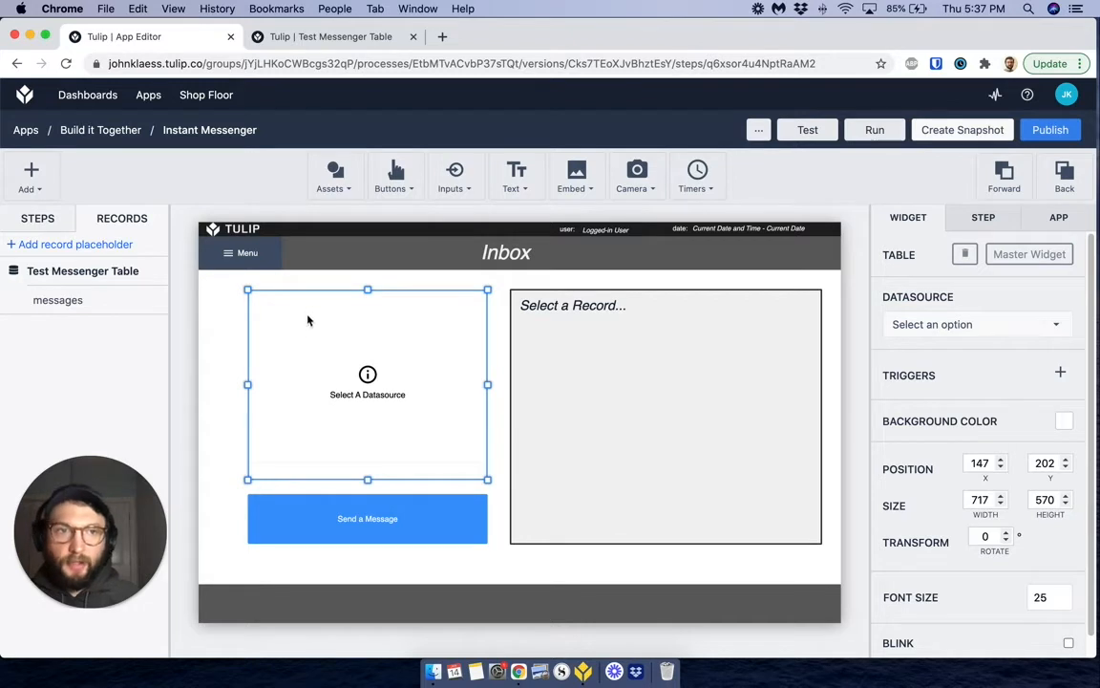
- Connect the Inbox table widget to the Tulip Table "Test Messenger Table" and link it to the "messages" placeholder
click(907, 325)
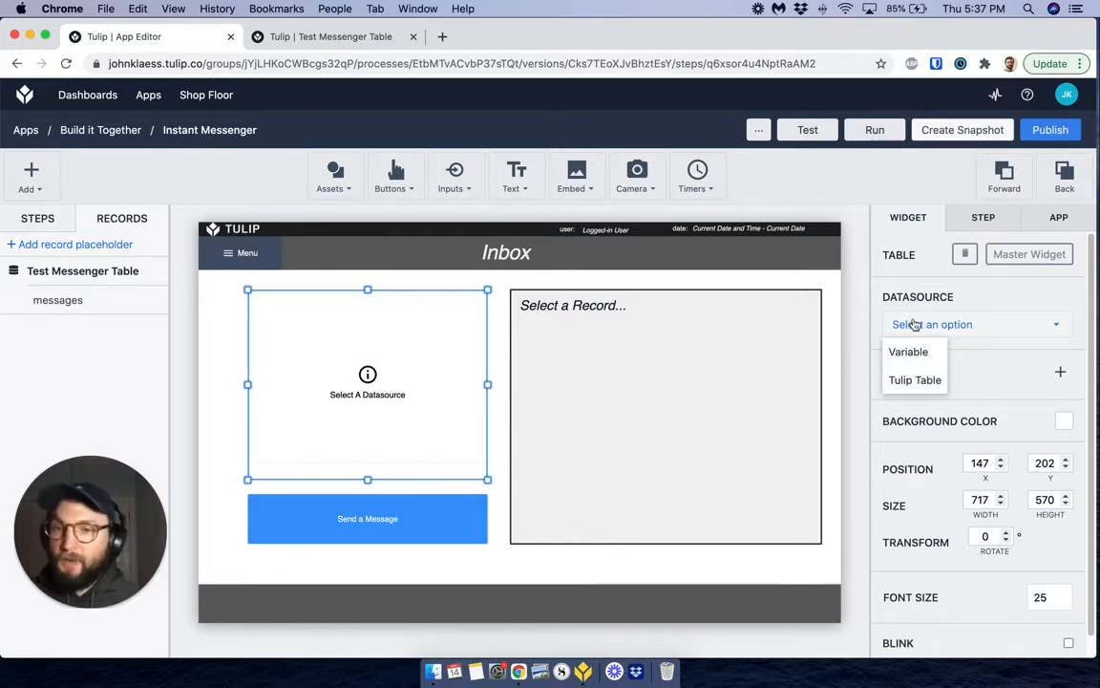
click(911, 381)
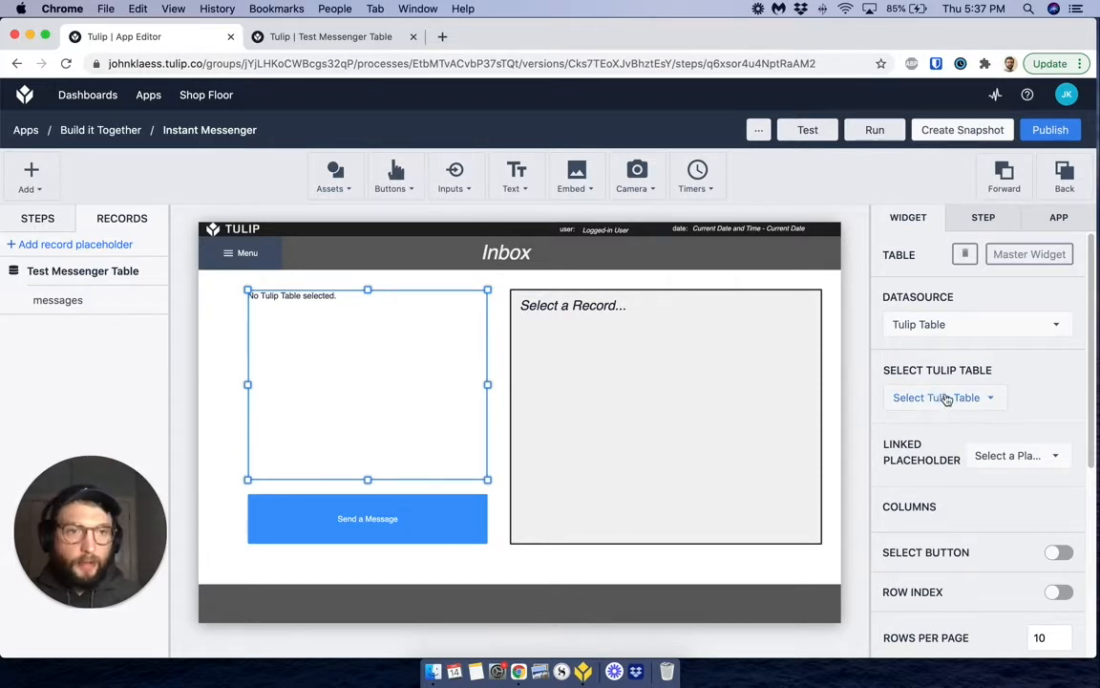
click(940, 395)
scroll(898, 523, down, 10)
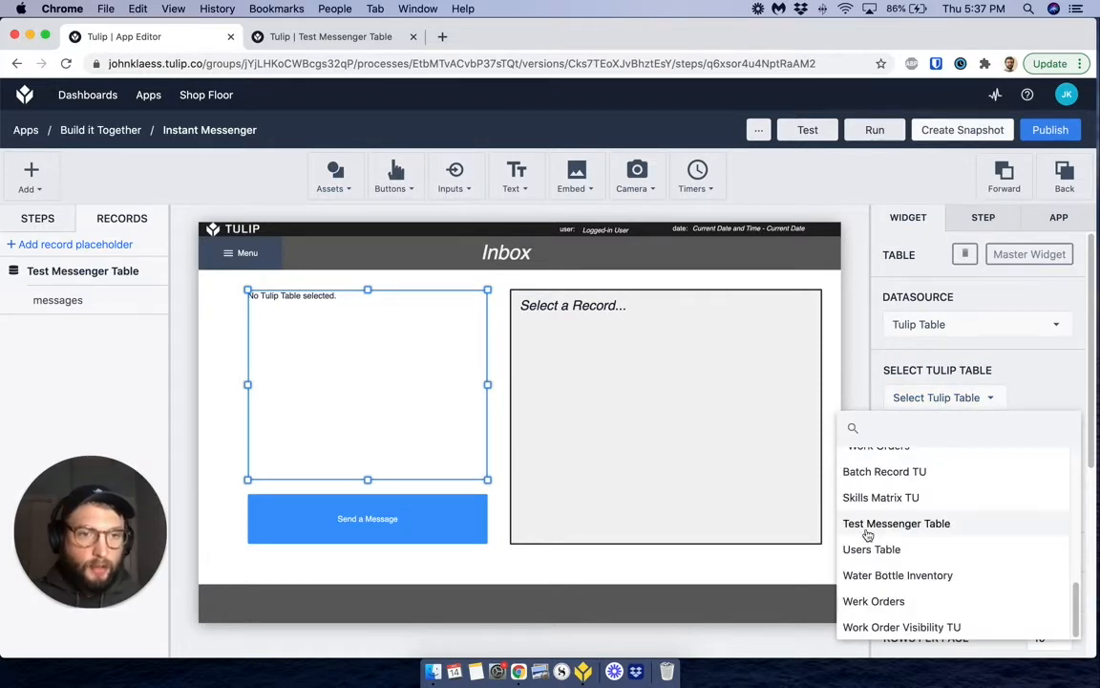
click(890, 526)
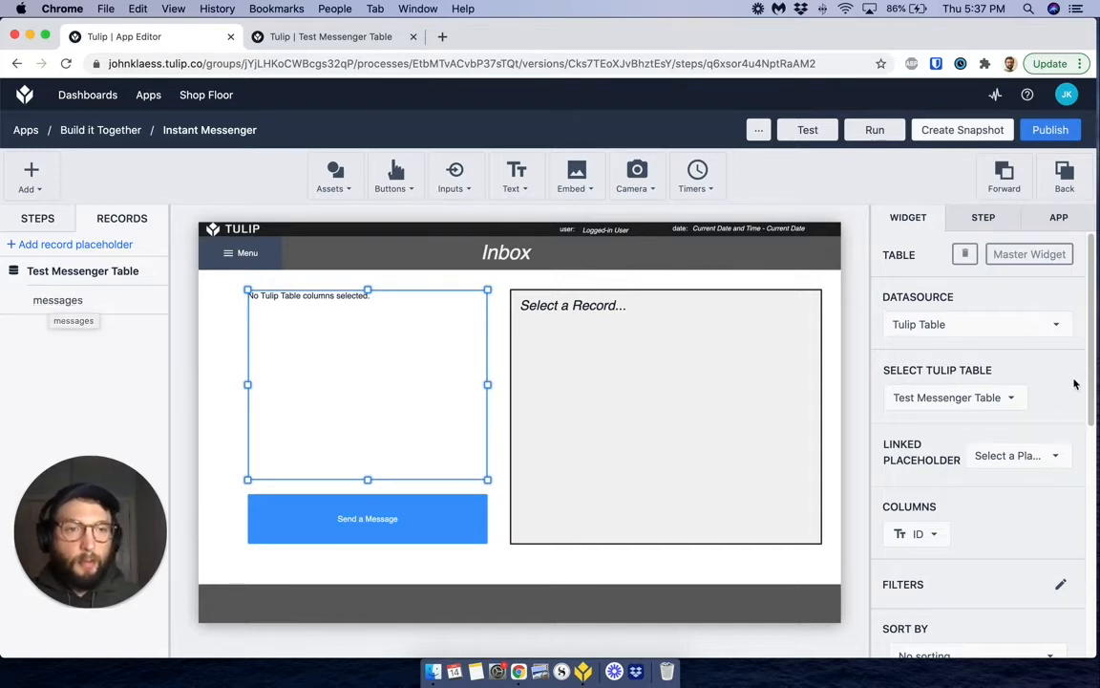
click(1008, 456)
click(865, 264)
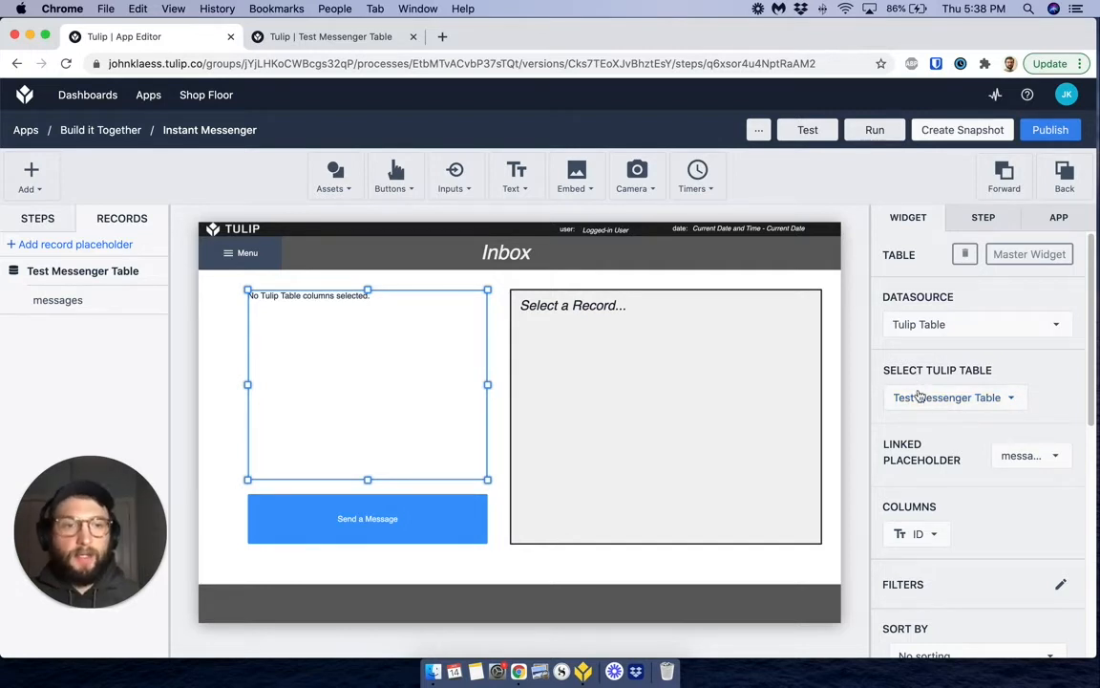
- Add the columns Message, Sender, Time Sent and ID to the Inbox table widget
scroll(923, 393, down, 3)
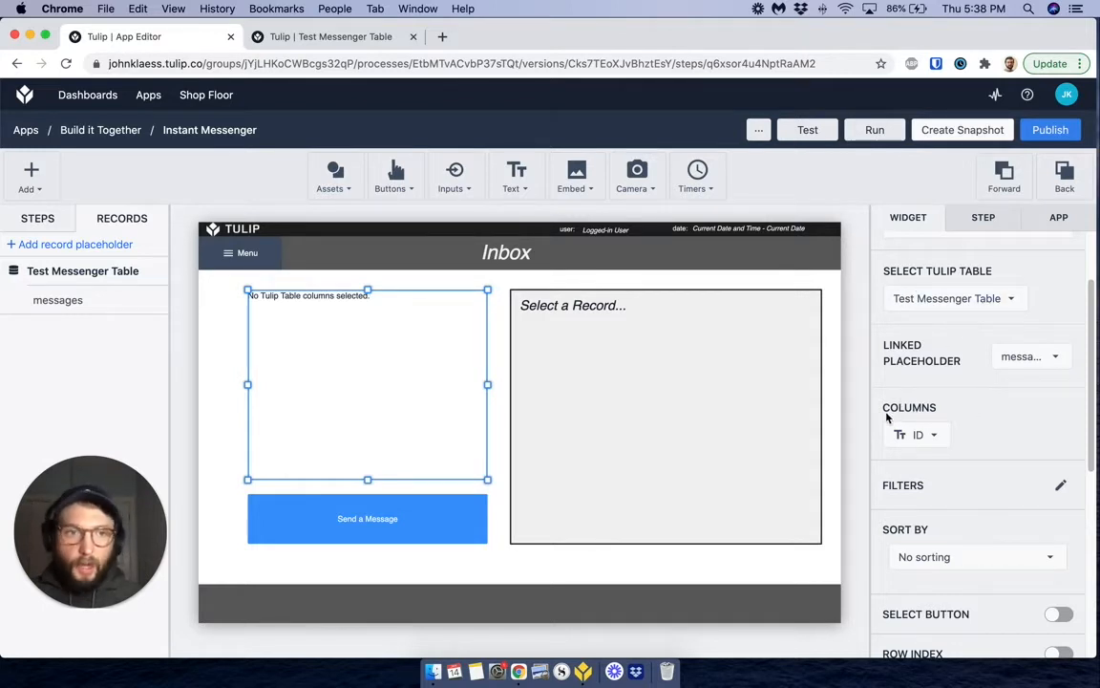
click(939, 434)
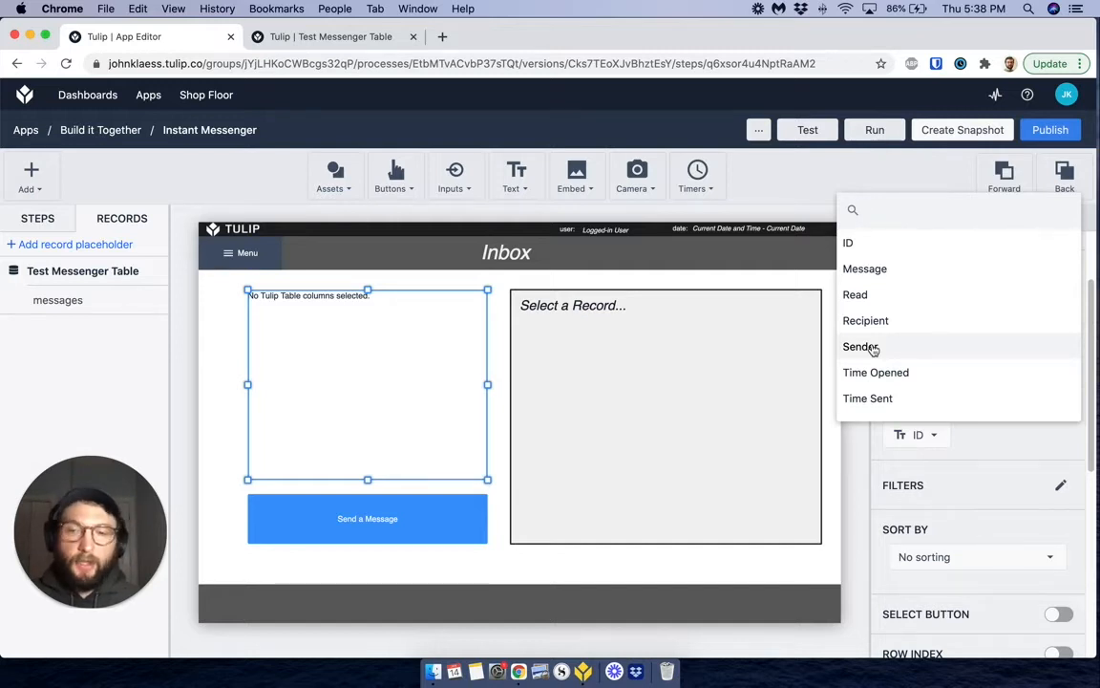
click(883, 268)
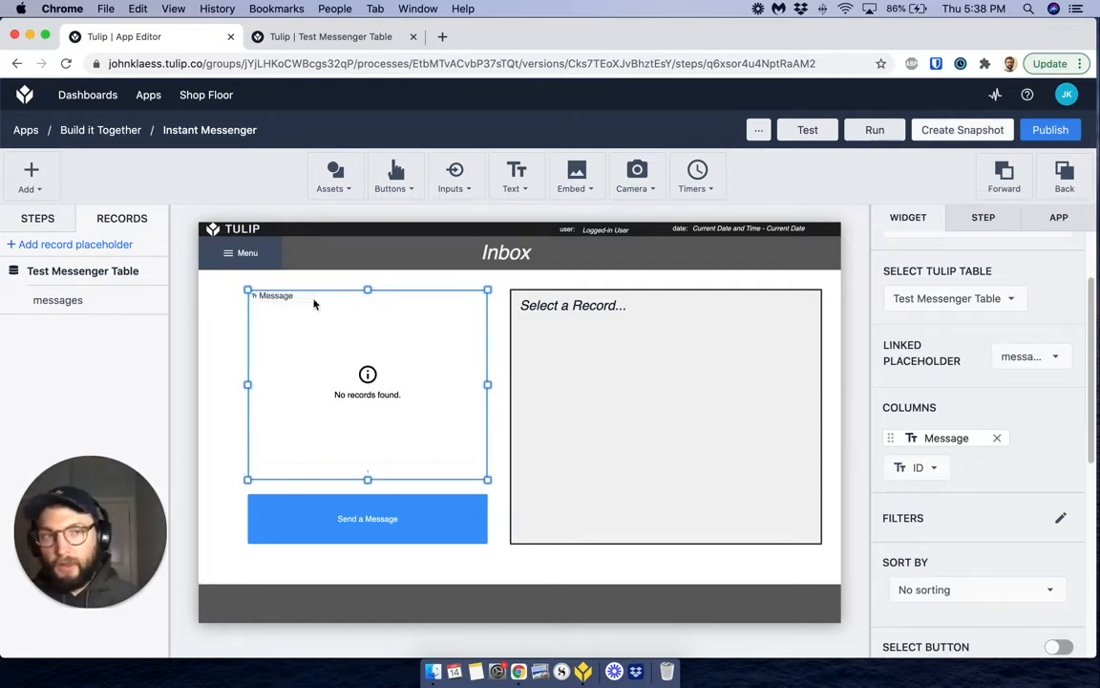
click(931, 468)
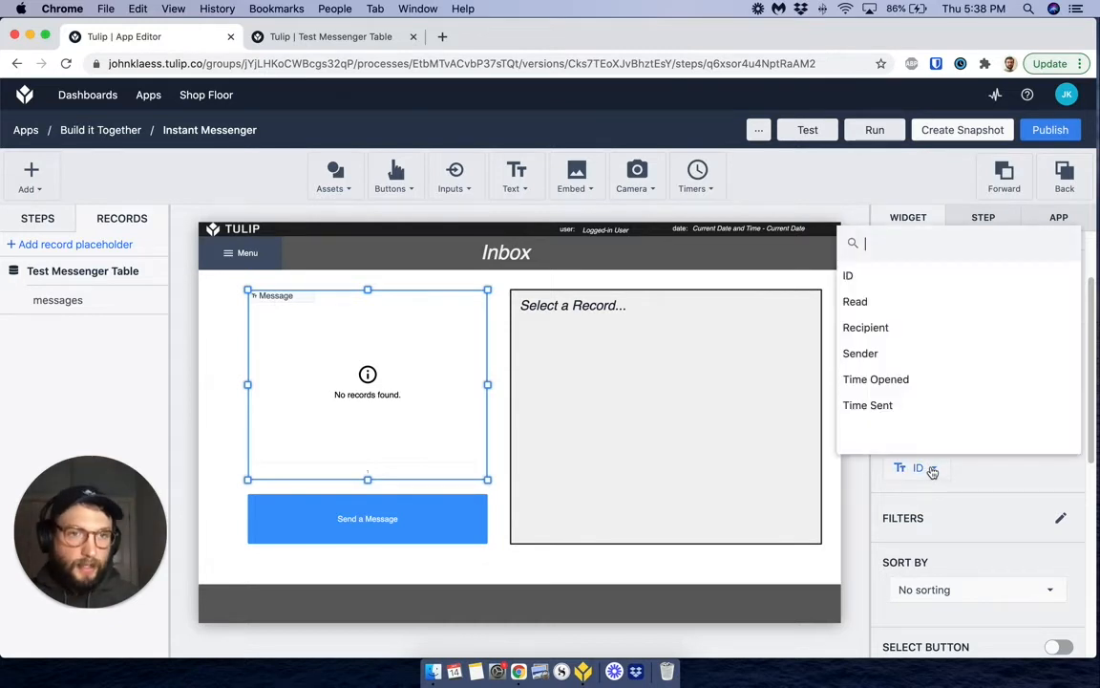
click(872, 352)
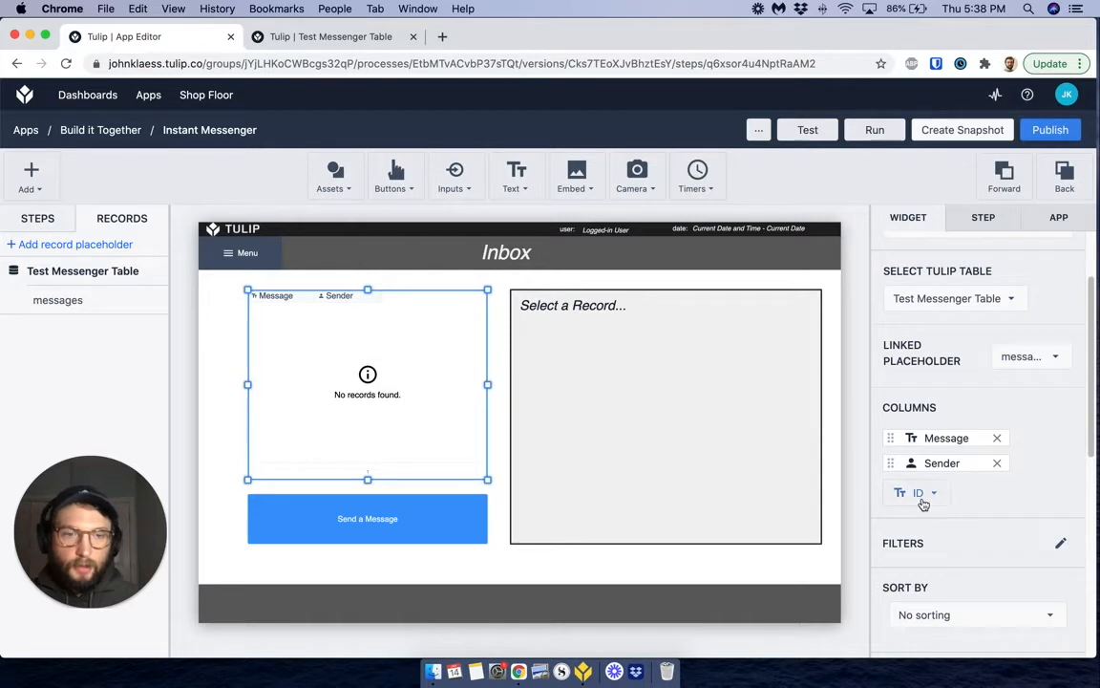
click(922, 493)
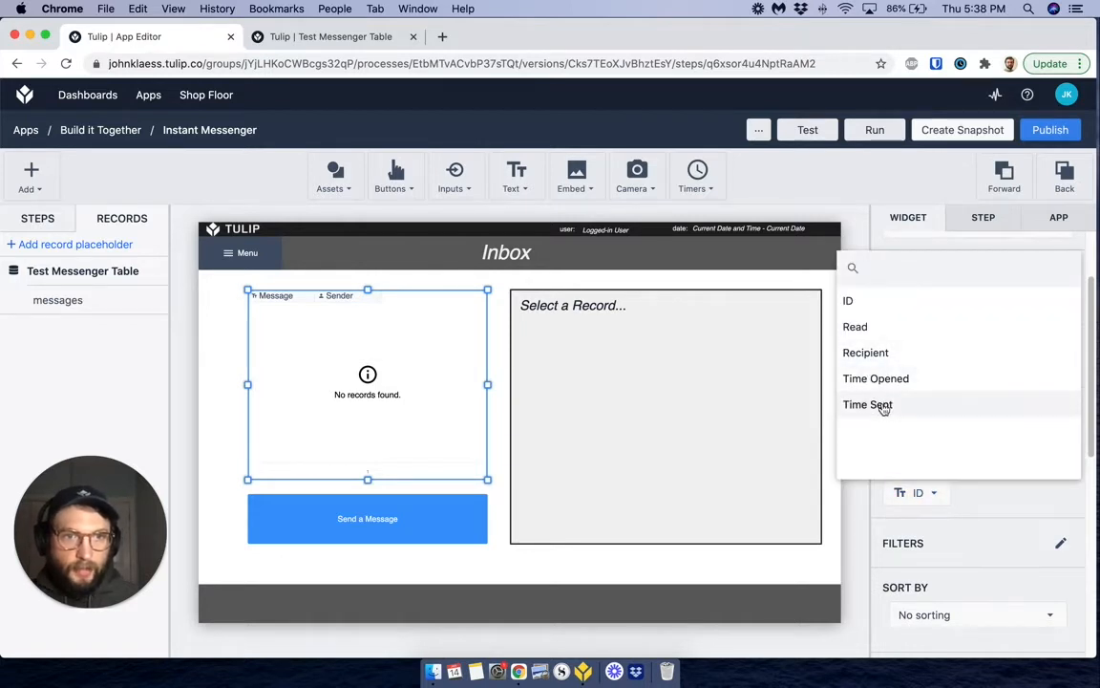
click(880, 405)
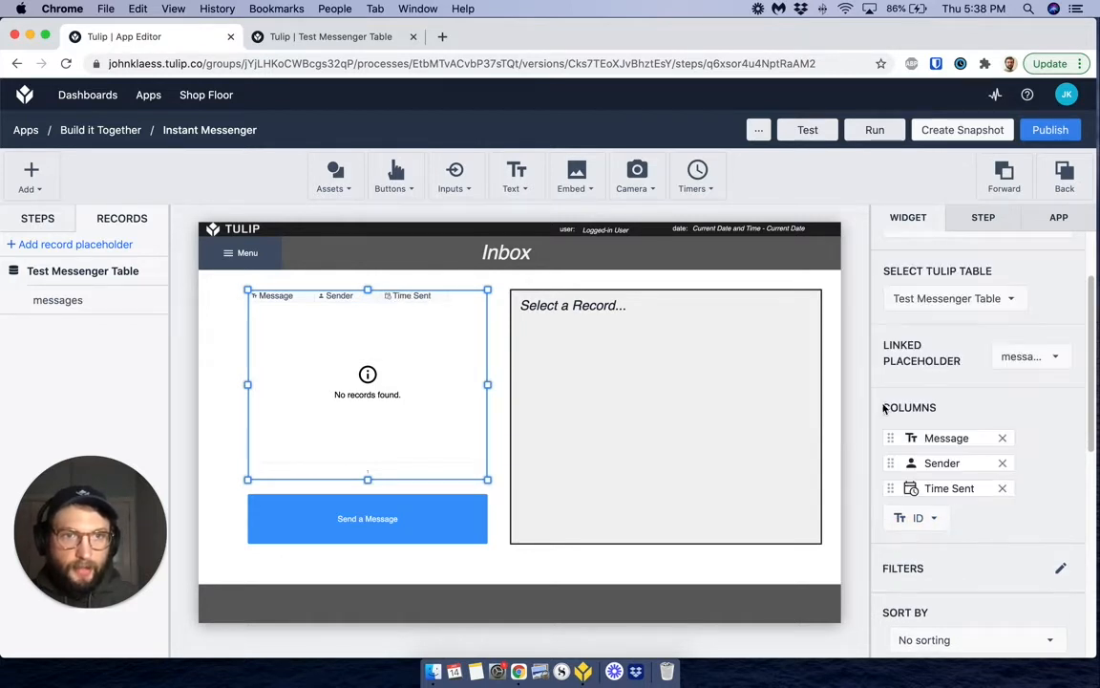
click(914, 529)
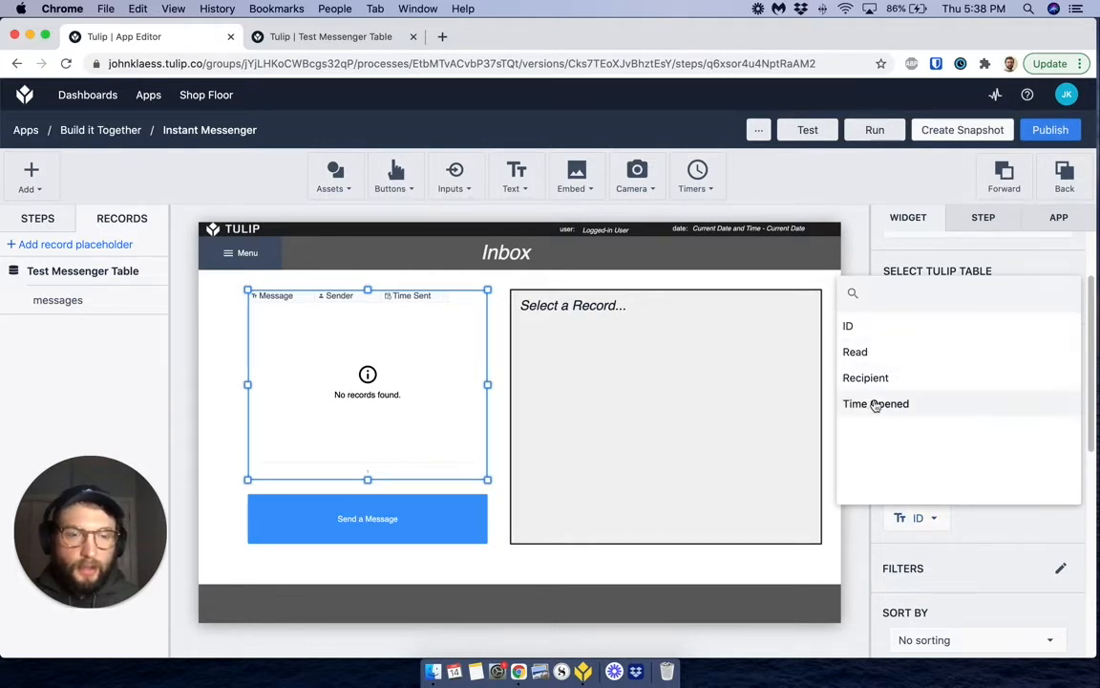
click(863, 333)
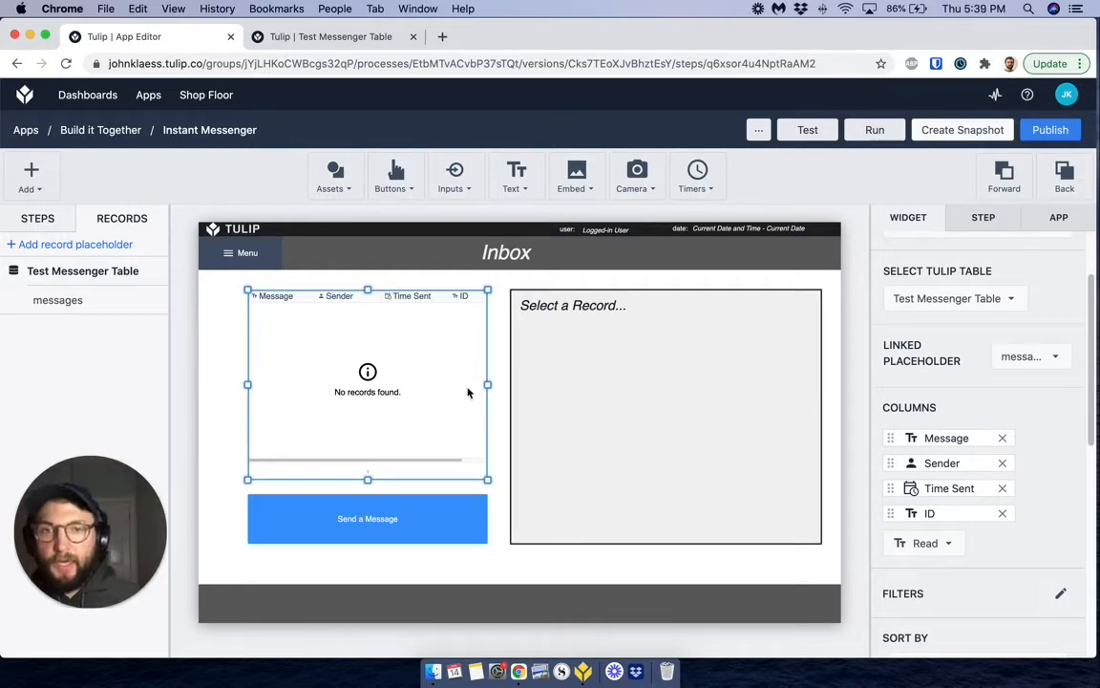
- Enable the select button for the rows of the Inbox table widget
scroll(953, 377, down, 3)
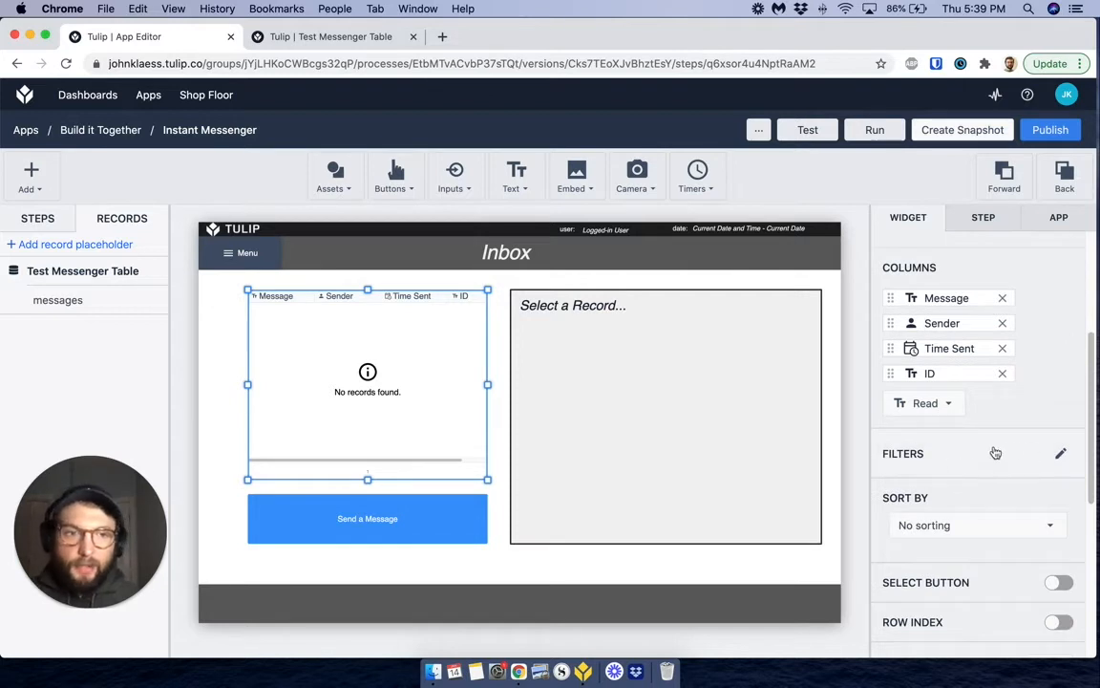
scroll(862, 373, down, 5)
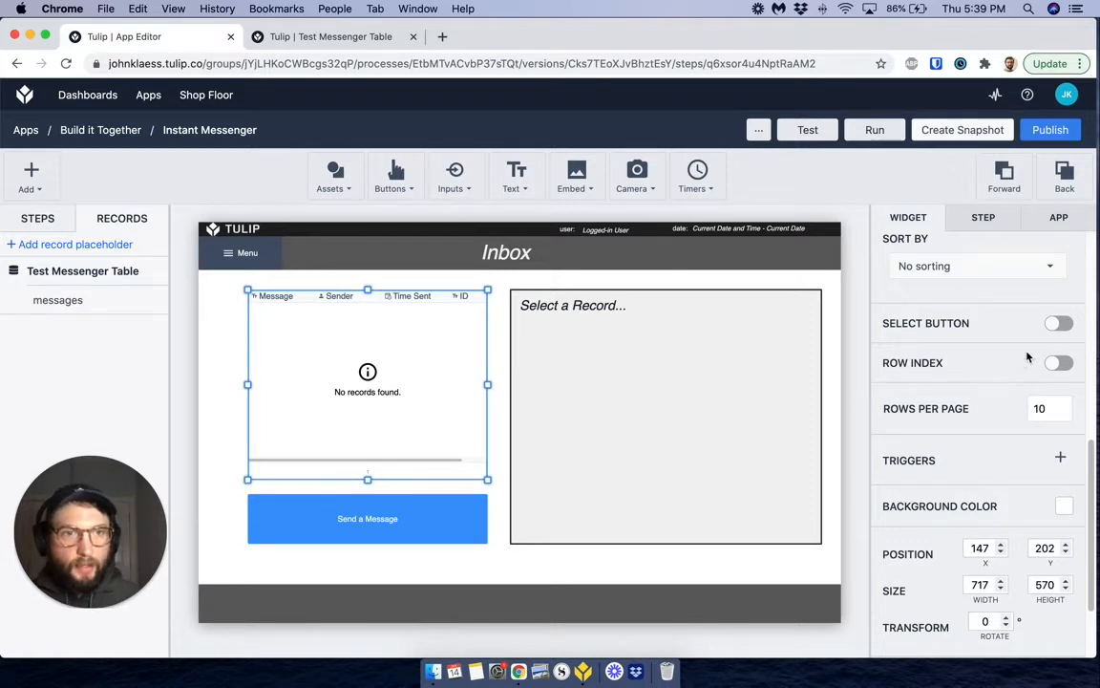
click(1062, 326)
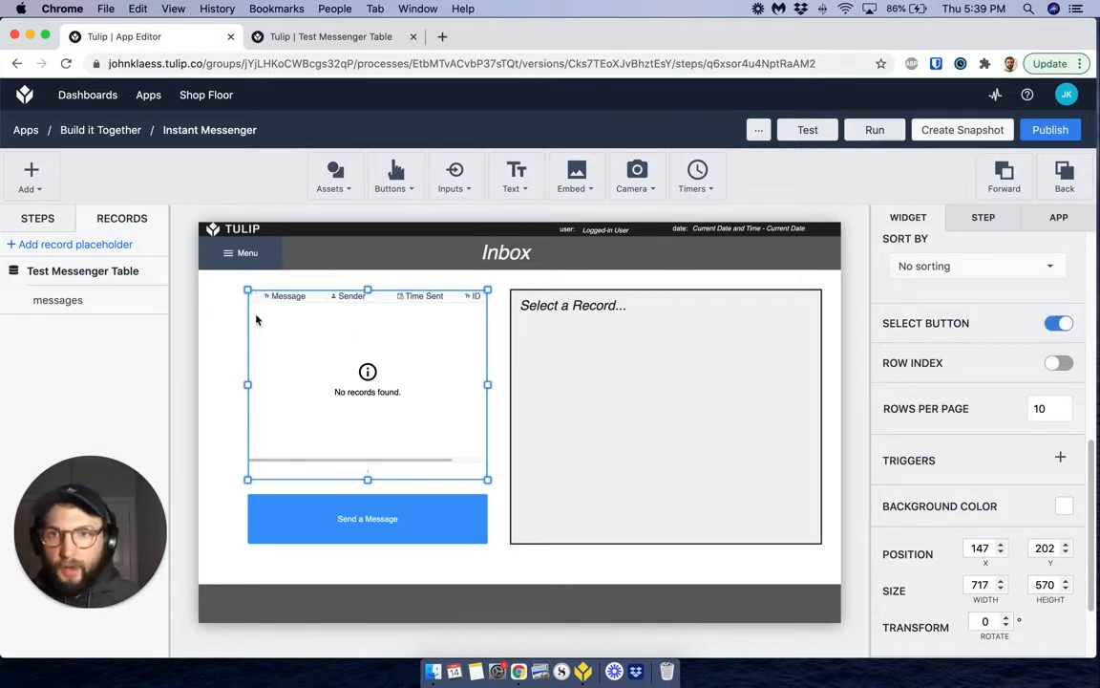
scroll(1013, 389, up, 3)
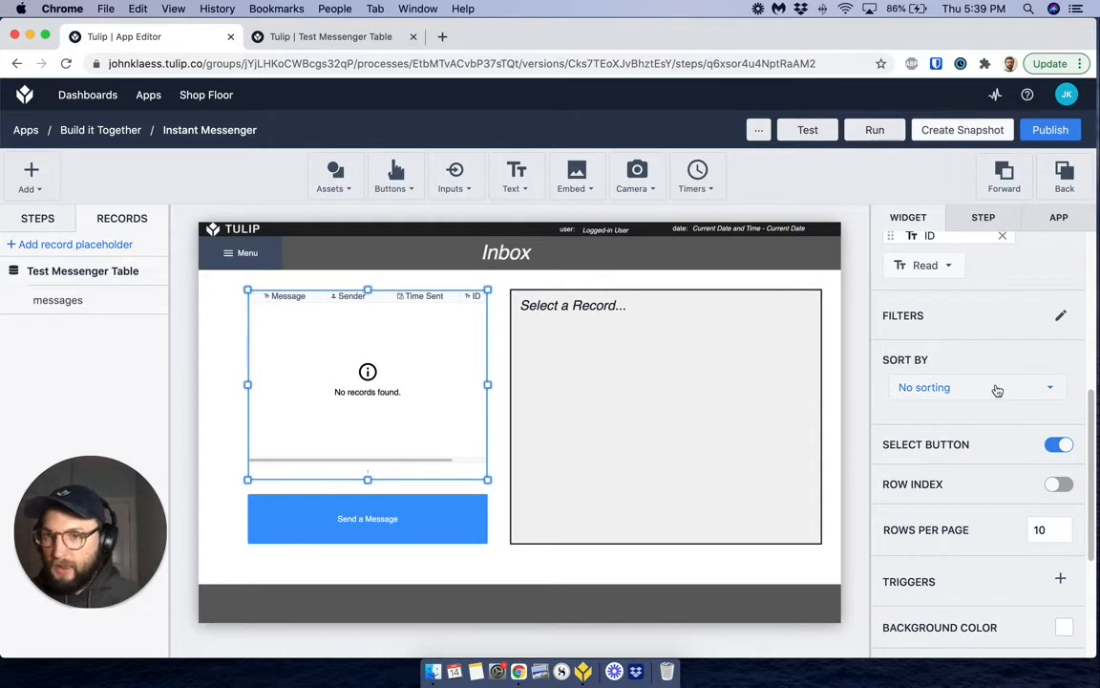
scroll(993, 396, up, 4)
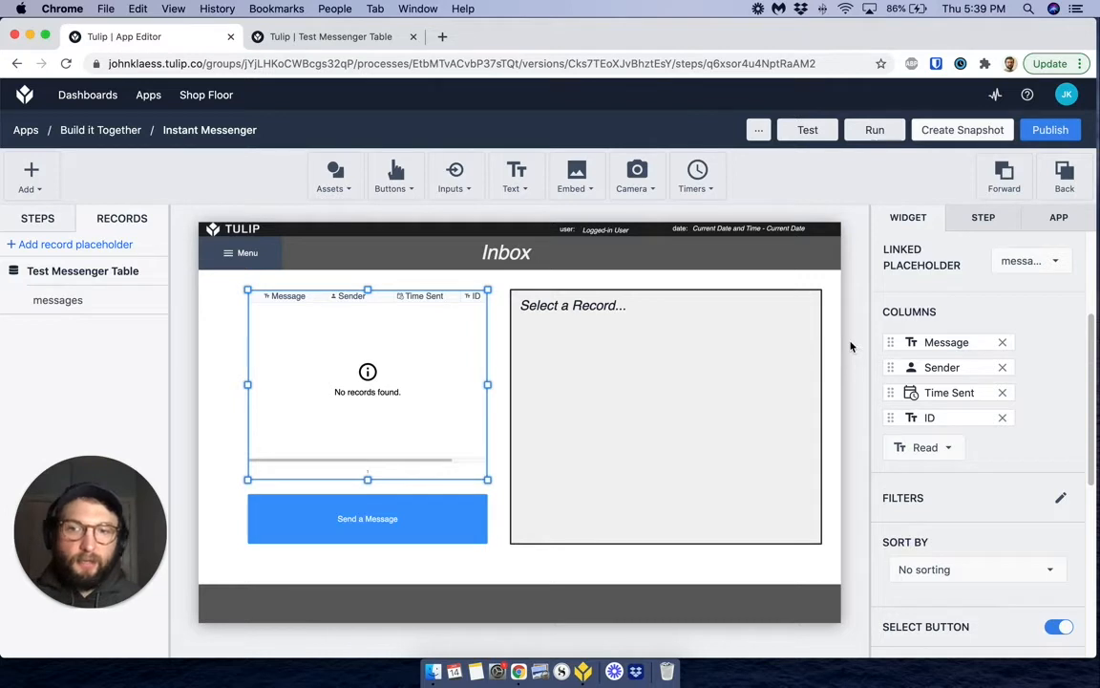
- Check the Test Messenger Table's columns and filter the Inbox table to records whose Recipient equals the variable Logged-in User
click(327, 38)
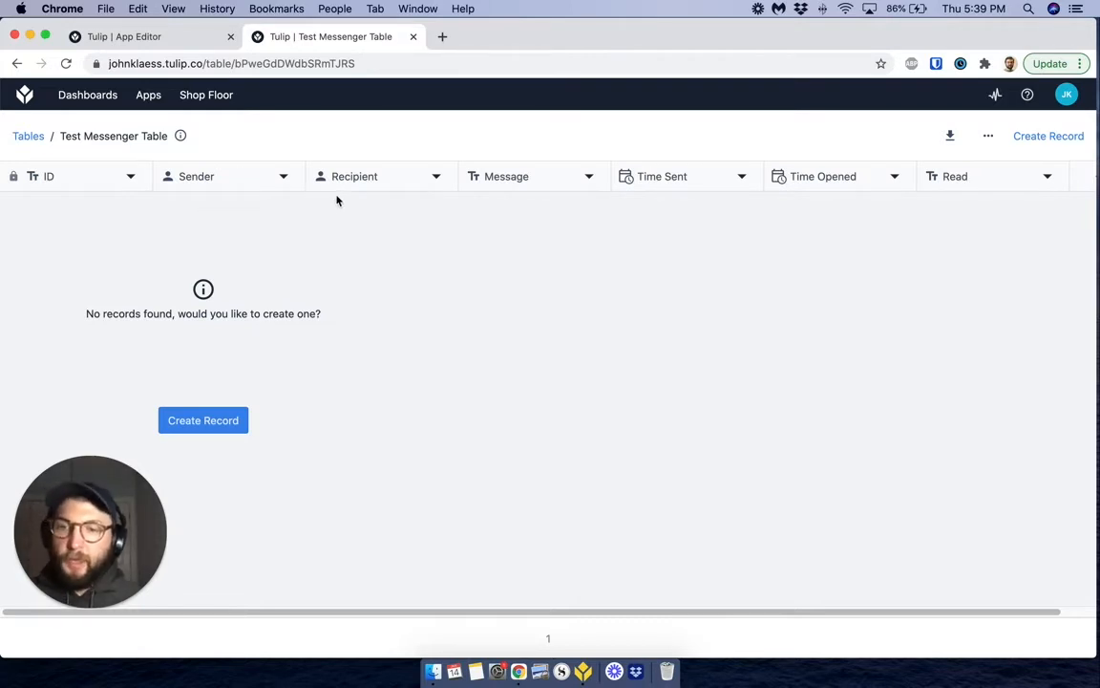
click(152, 36)
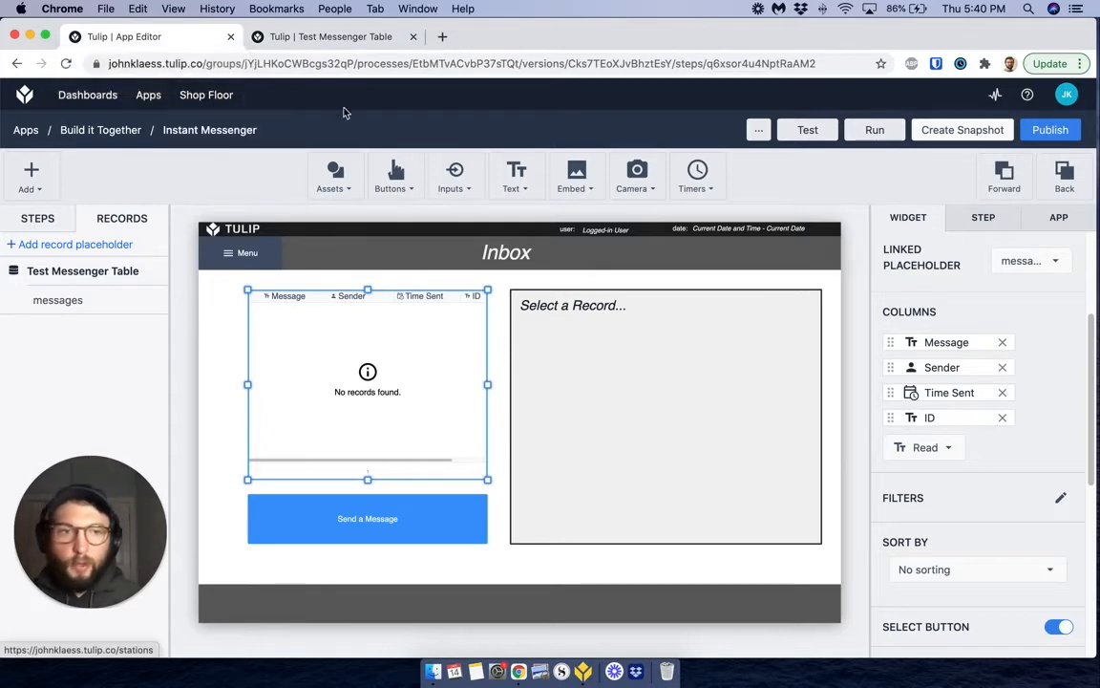
scroll(1039, 412, down, 3)
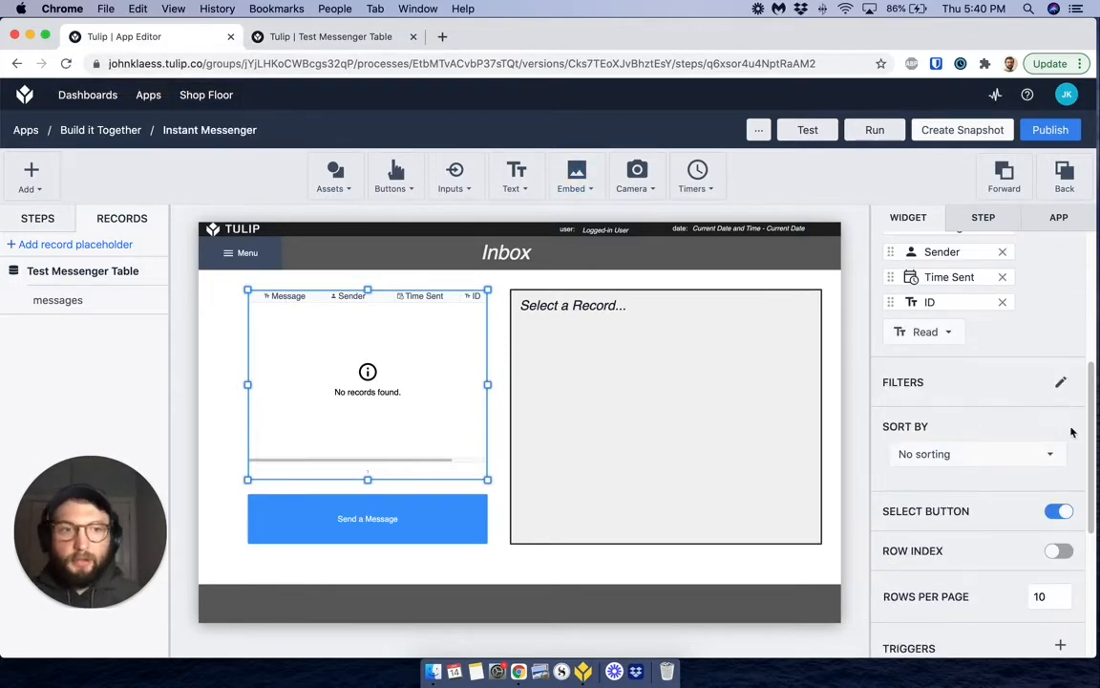
click(1060, 382)
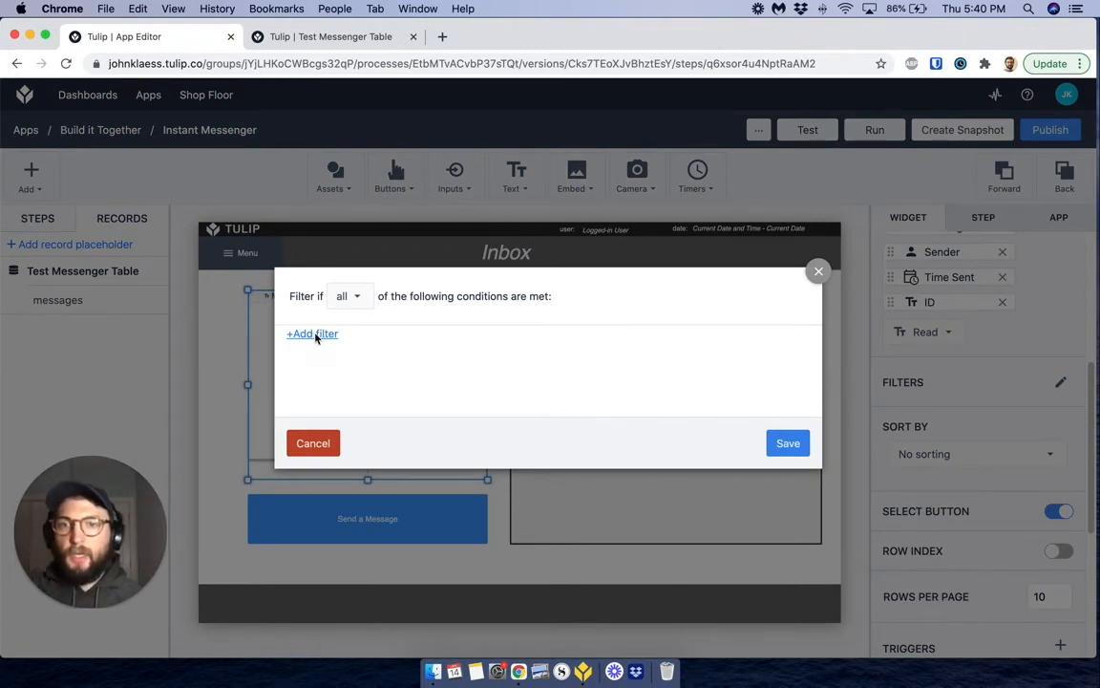
click(315, 334)
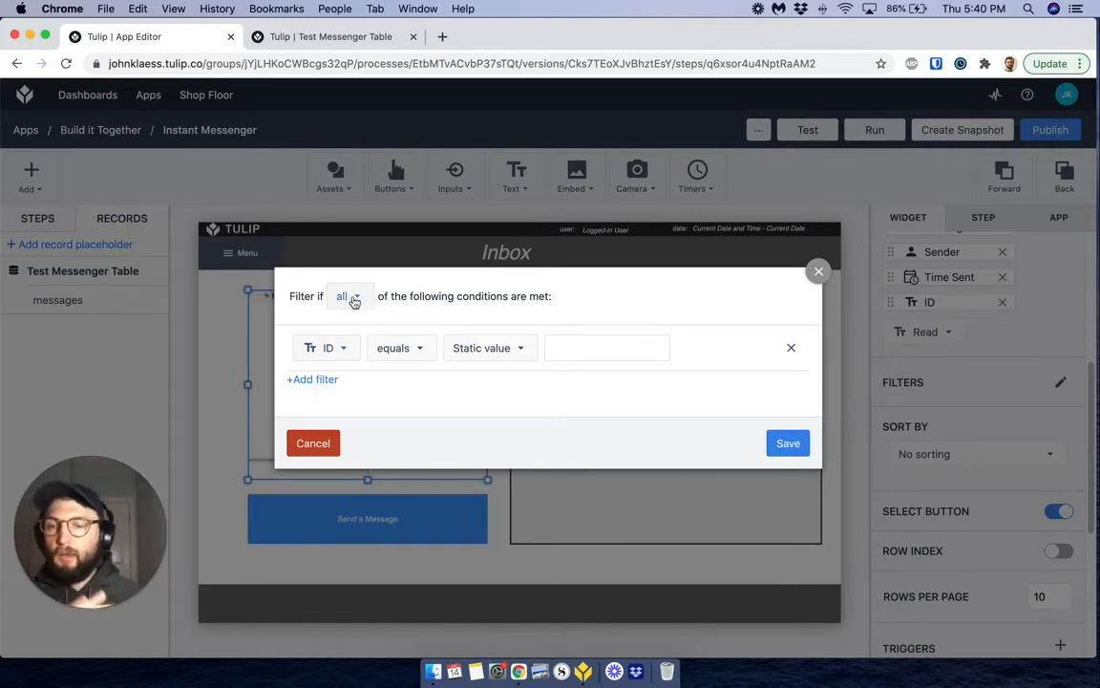
click(333, 355)
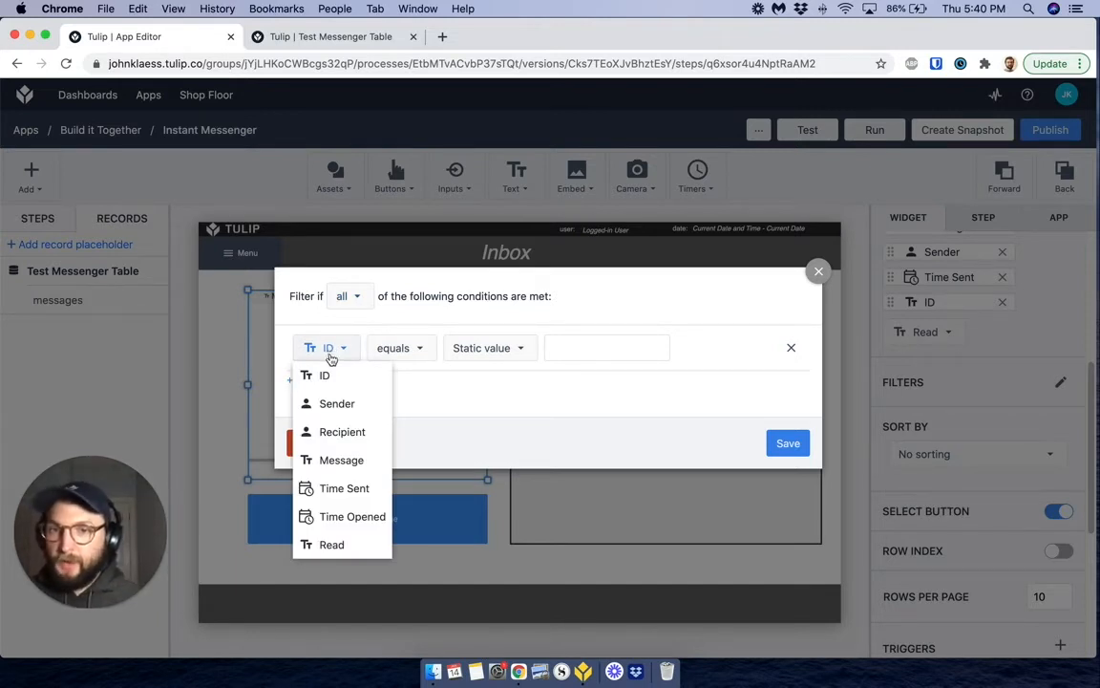
click(346, 434)
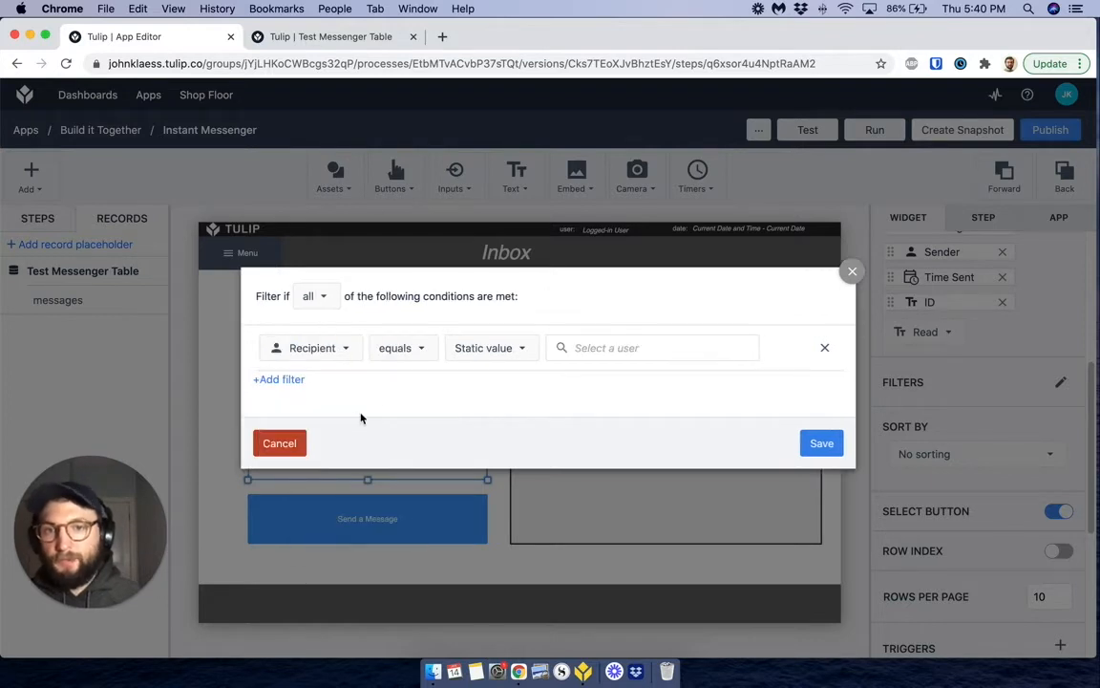
click(468, 350)
click(478, 402)
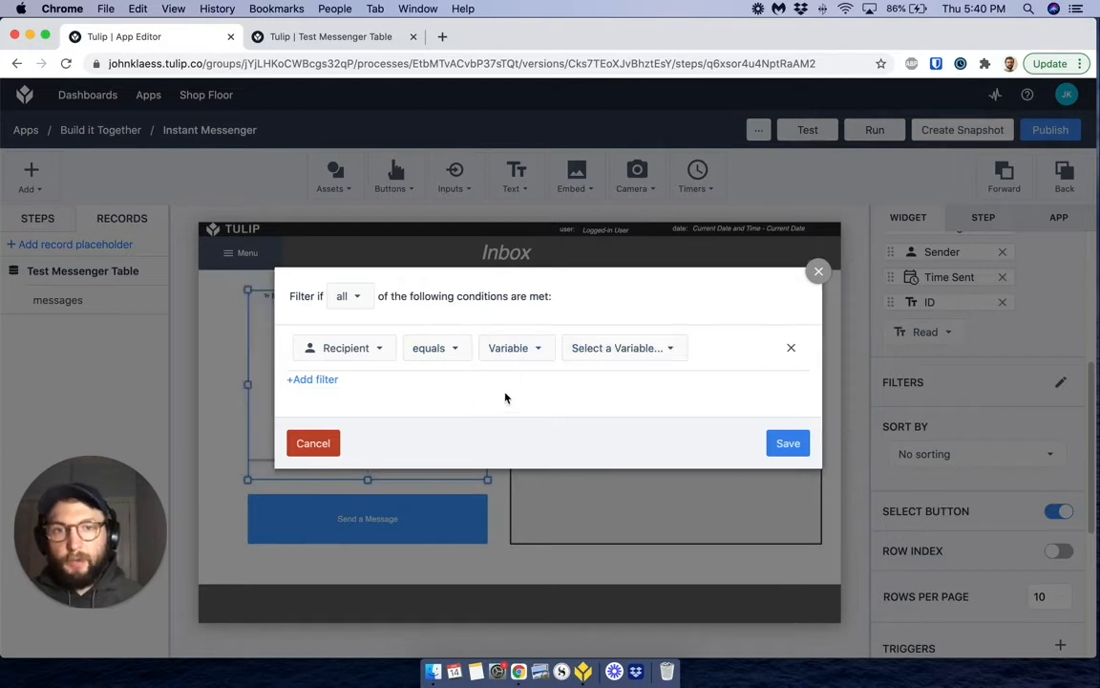
click(609, 348)
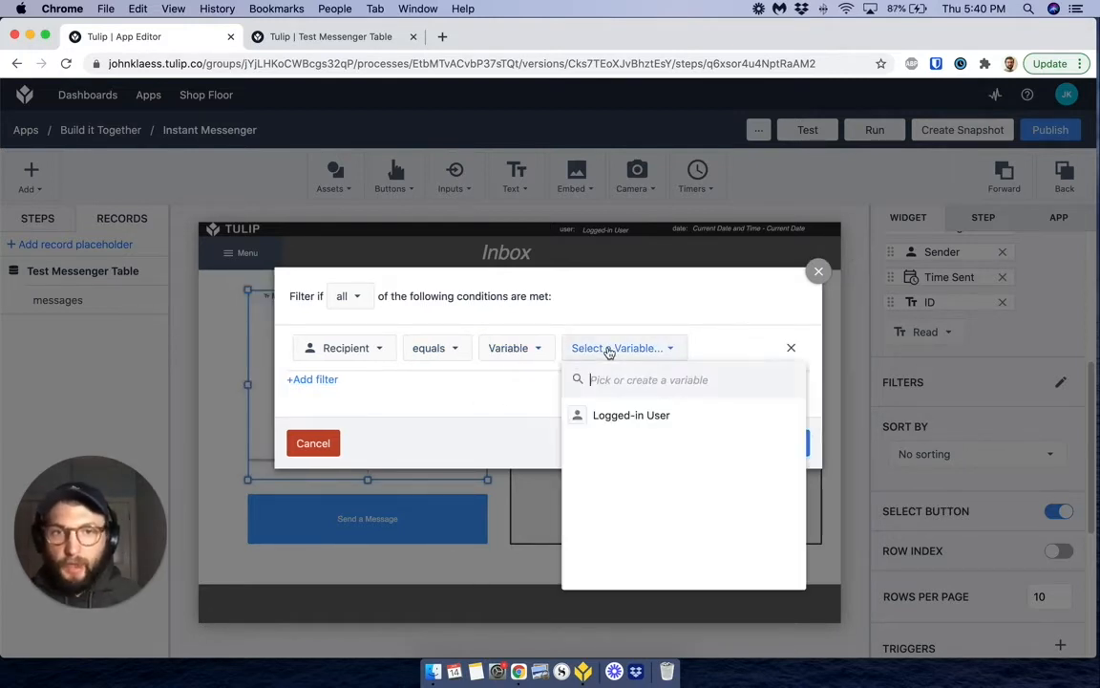
click(612, 417)
click(789, 449)
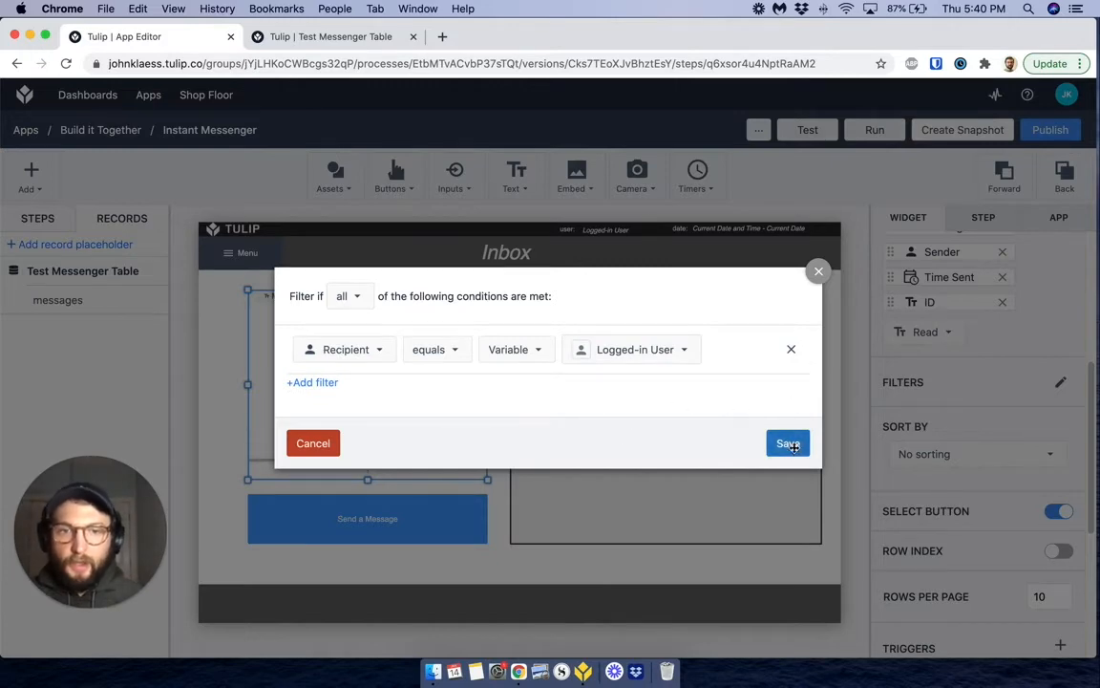
- Set the empty table record widget in the grey box to display the Message field of the "messages" placeholder
click(569, 299)
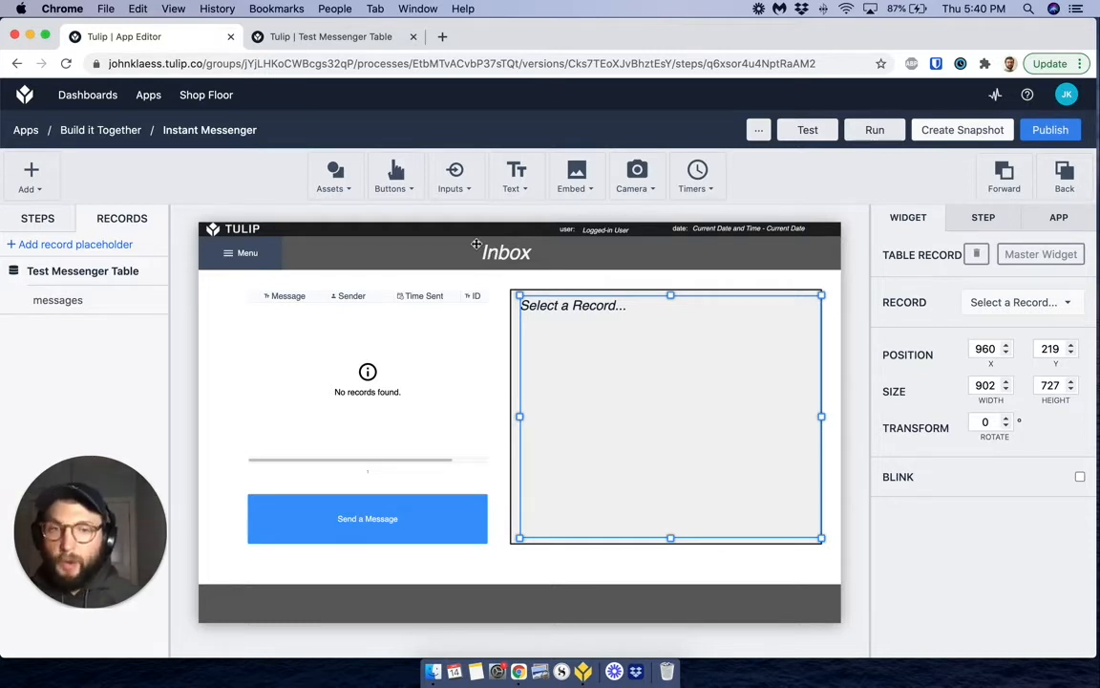
click(1018, 304)
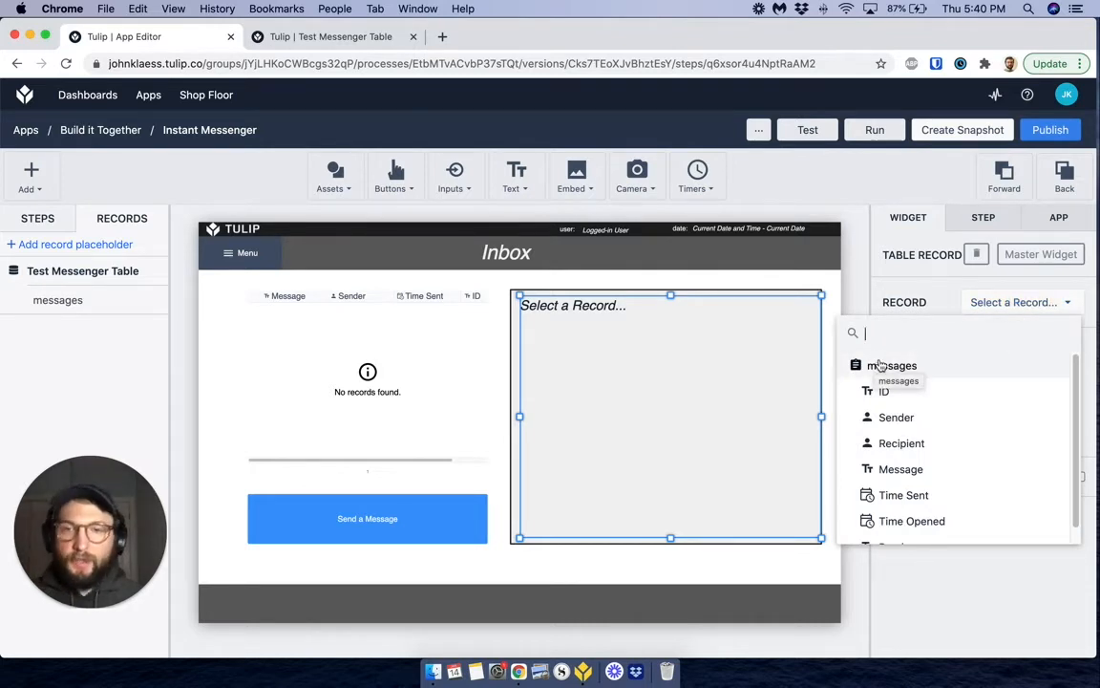
scroll(915, 402, down, 1)
scroll(922, 409, up, 1)
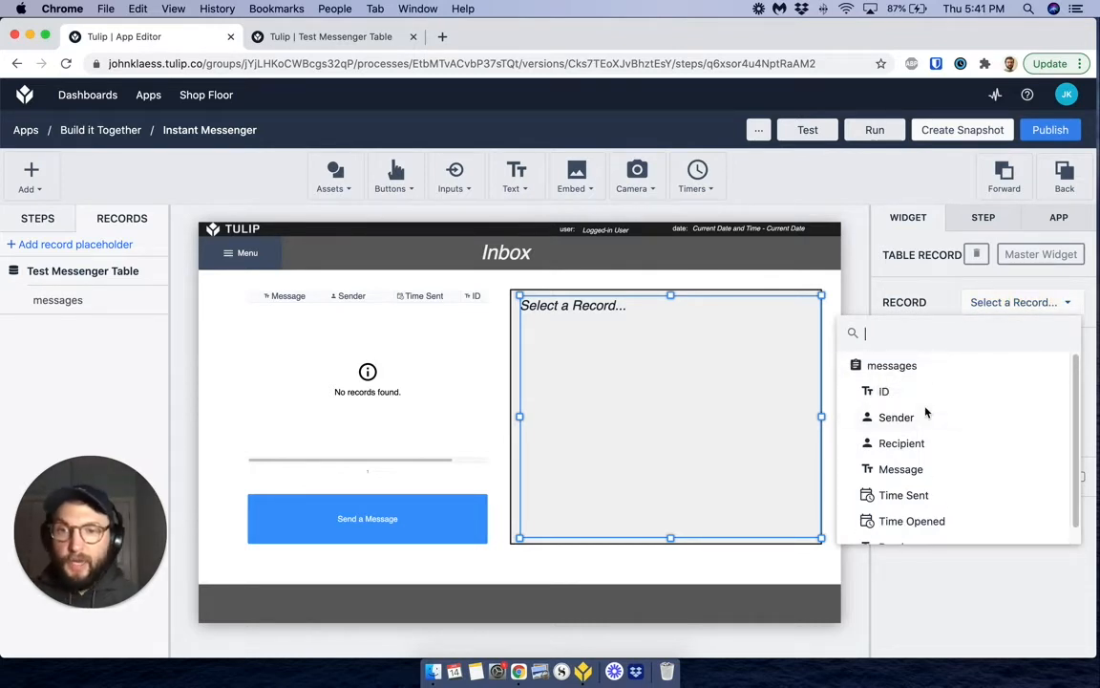
scroll(924, 409, down, 1)
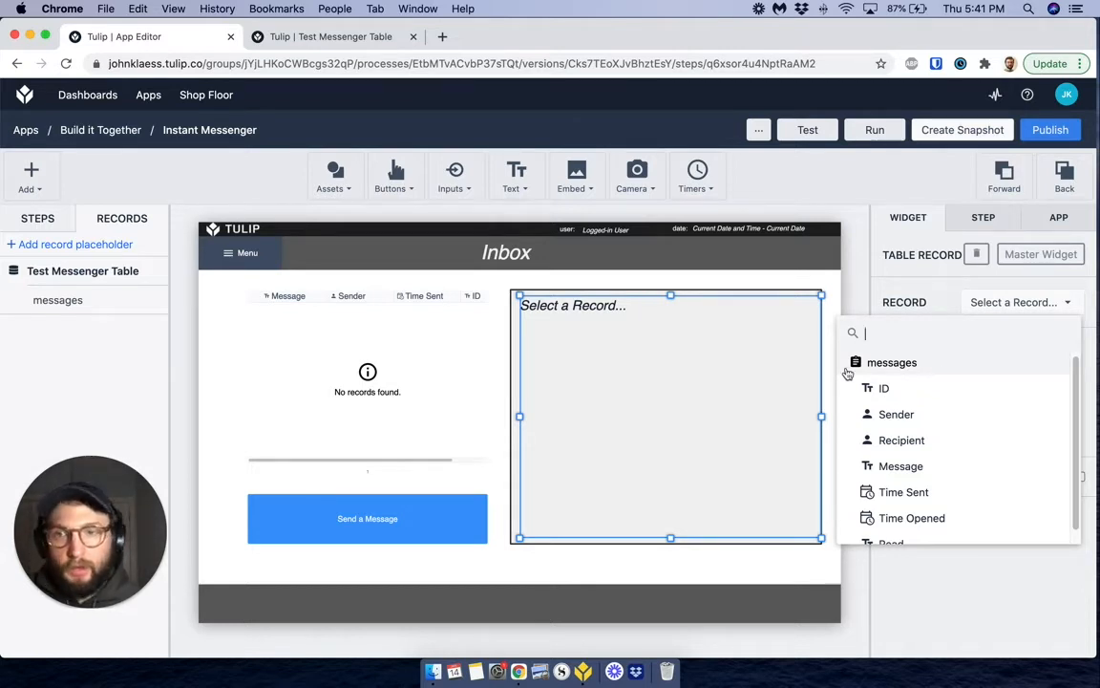
scroll(886, 388, down, 1)
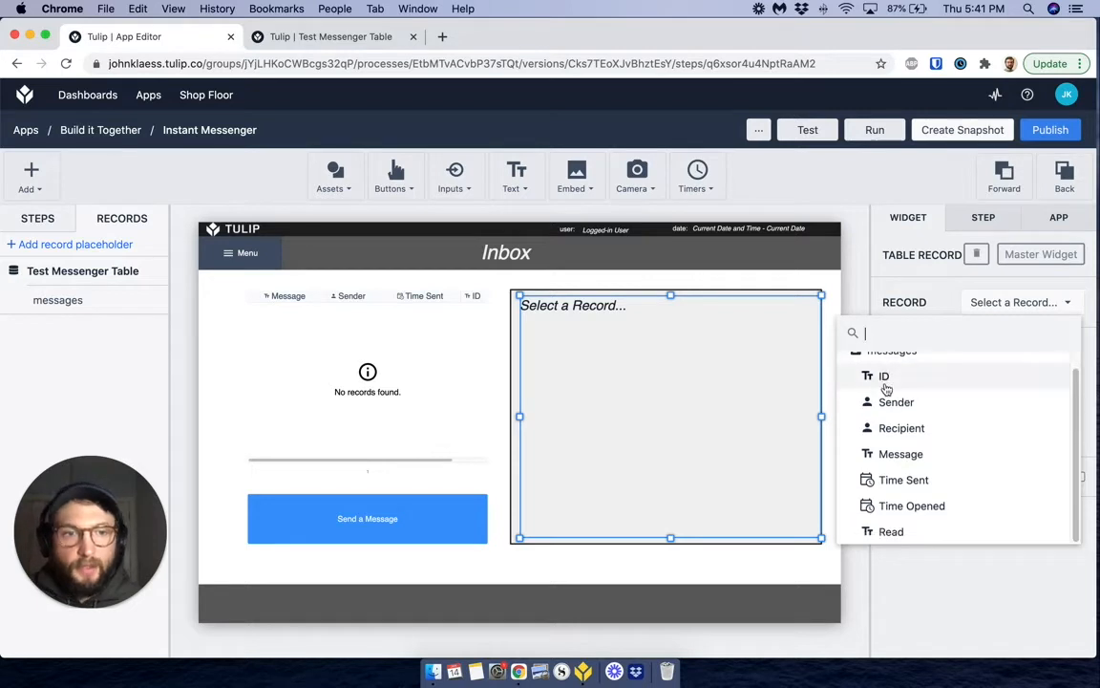
click(901, 455)
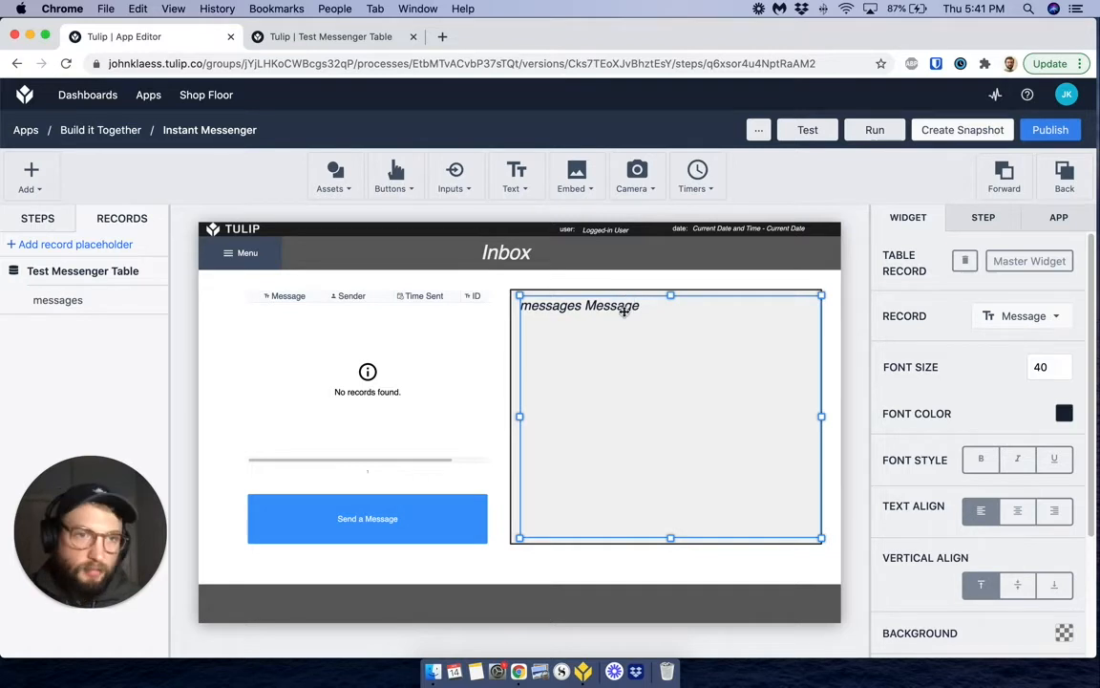
scroll(959, 376, down, 3)
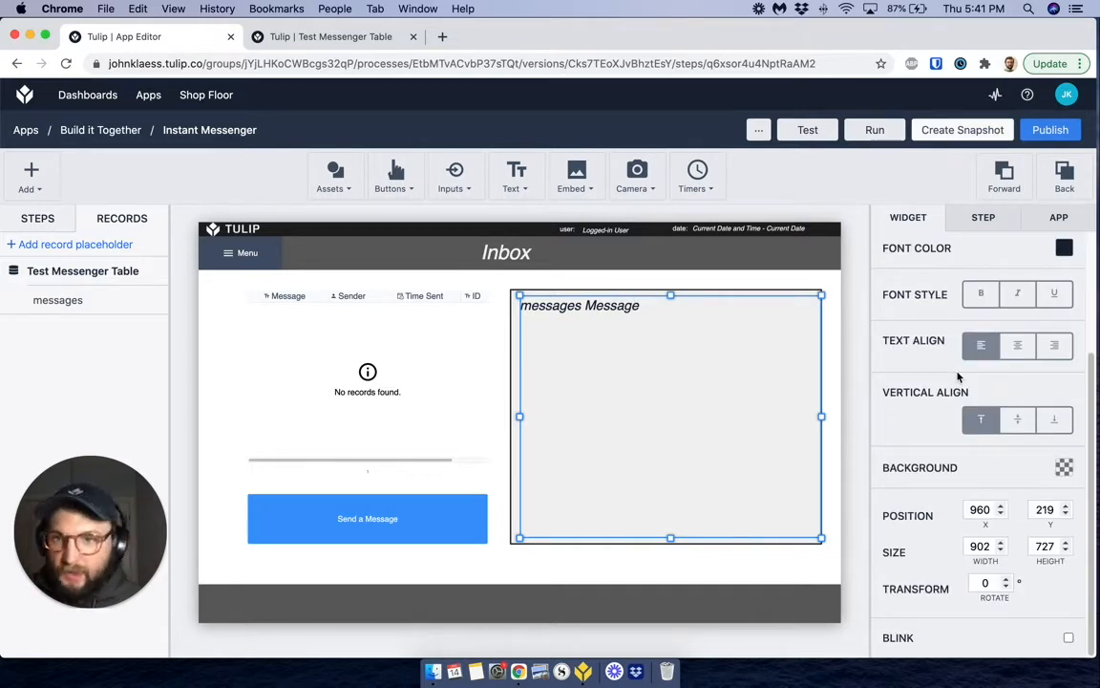
scroll(959, 377, up, 1)
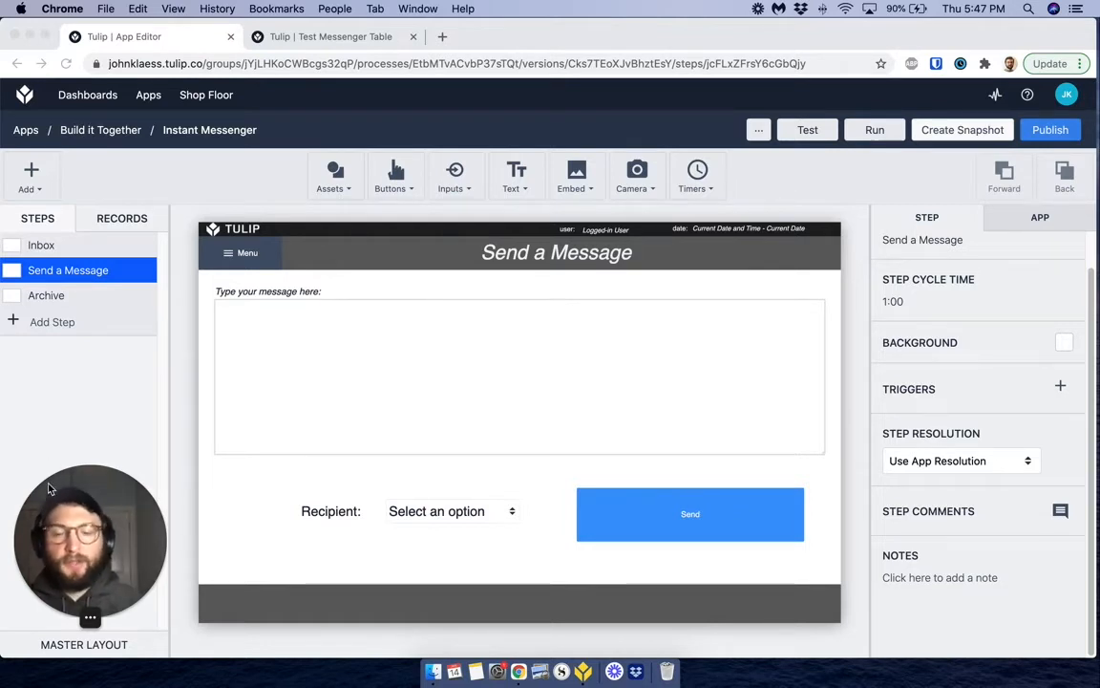
- On the Send a Message step, shift the message text input to Y 241 and the Recipient dropdown to Y 835
click(280, 399)
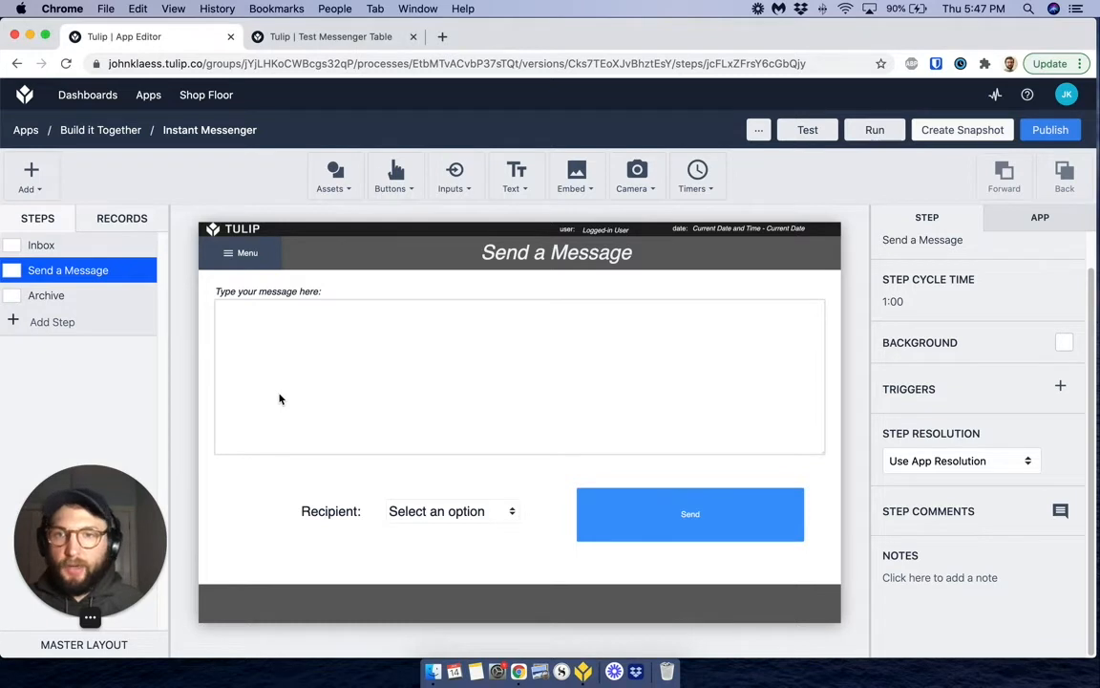
click(280, 395)
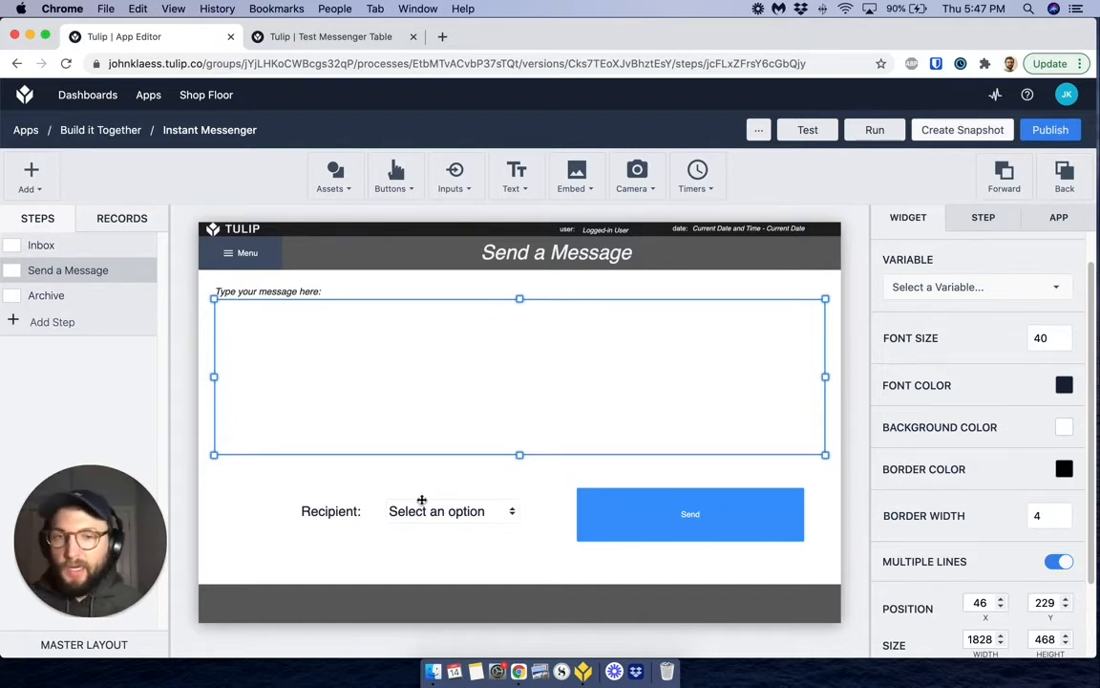
drag(429, 520, 428, 522)
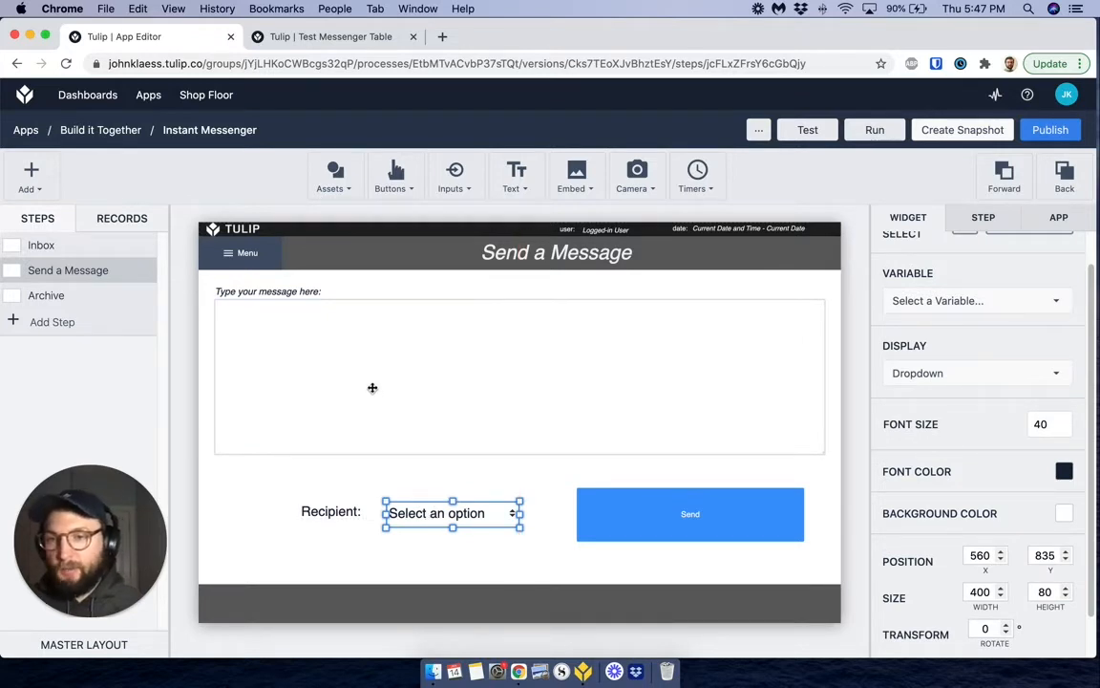
click(372, 387)
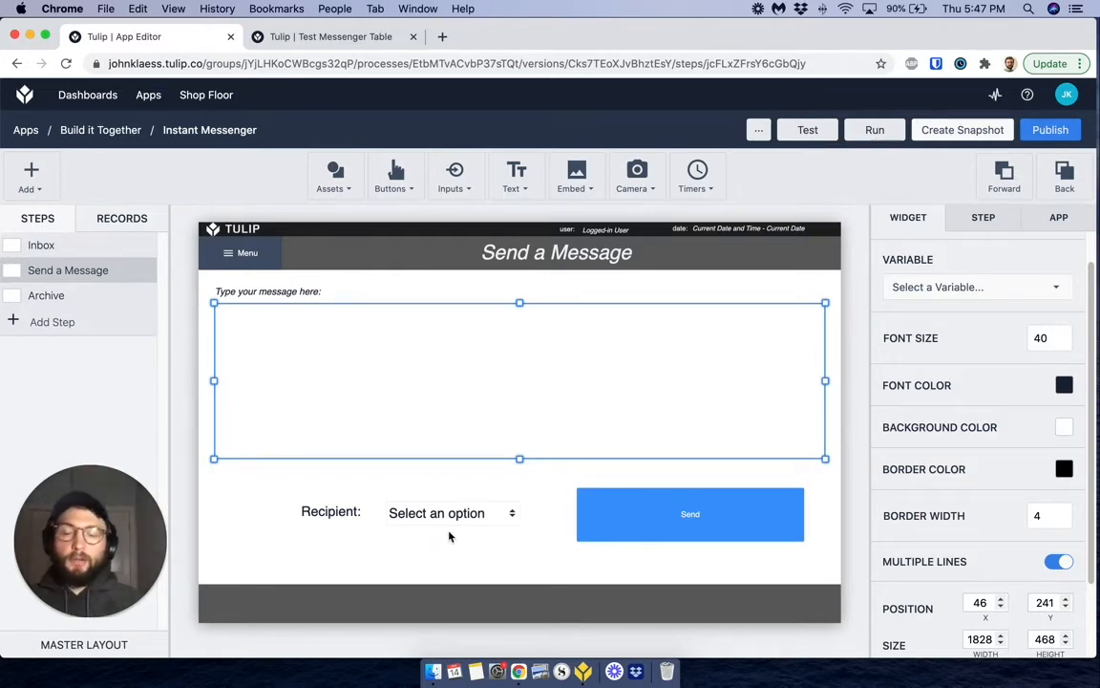
- Nudge the Send button upward to a Y position of about 799
click(649, 525)
key(Up)
key(Up)
key(Up)
key(Up)
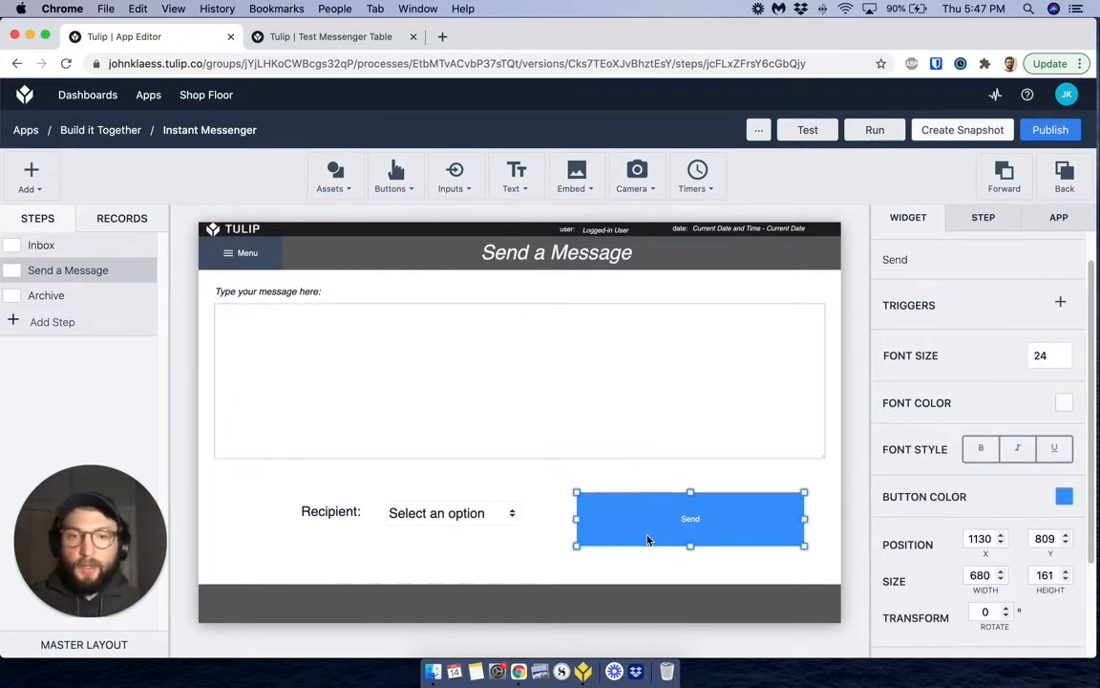
key(Up)
key(Up)
key(Up)
key(Up)
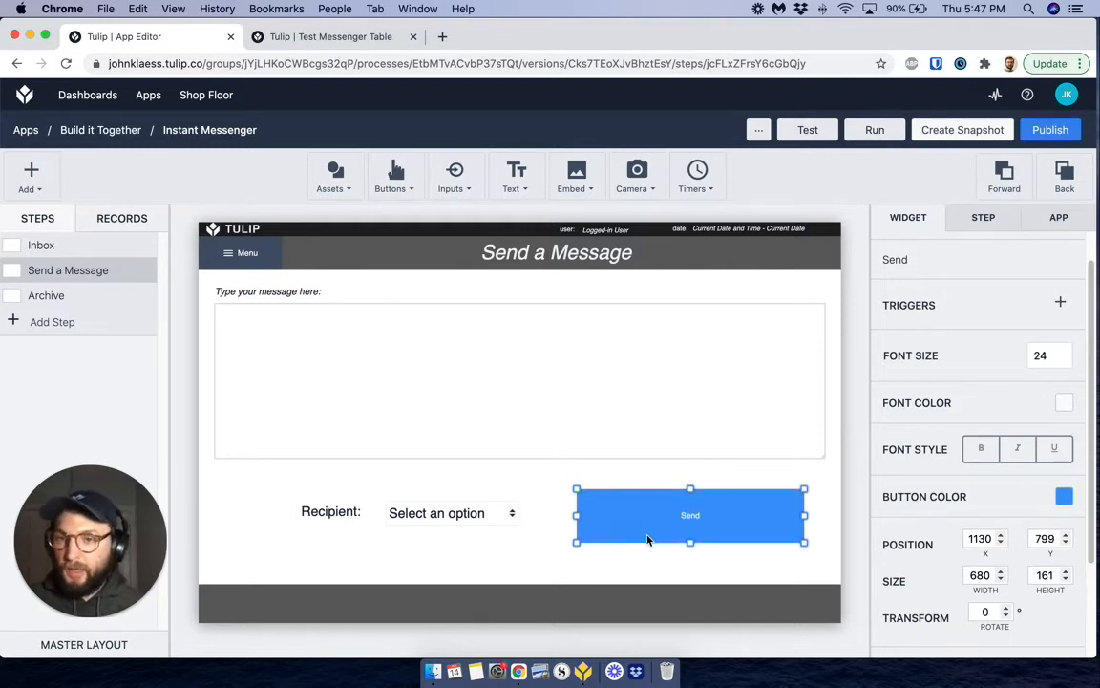
- Create a text variable named "create a message" with no default value for the message text input
click(408, 376)
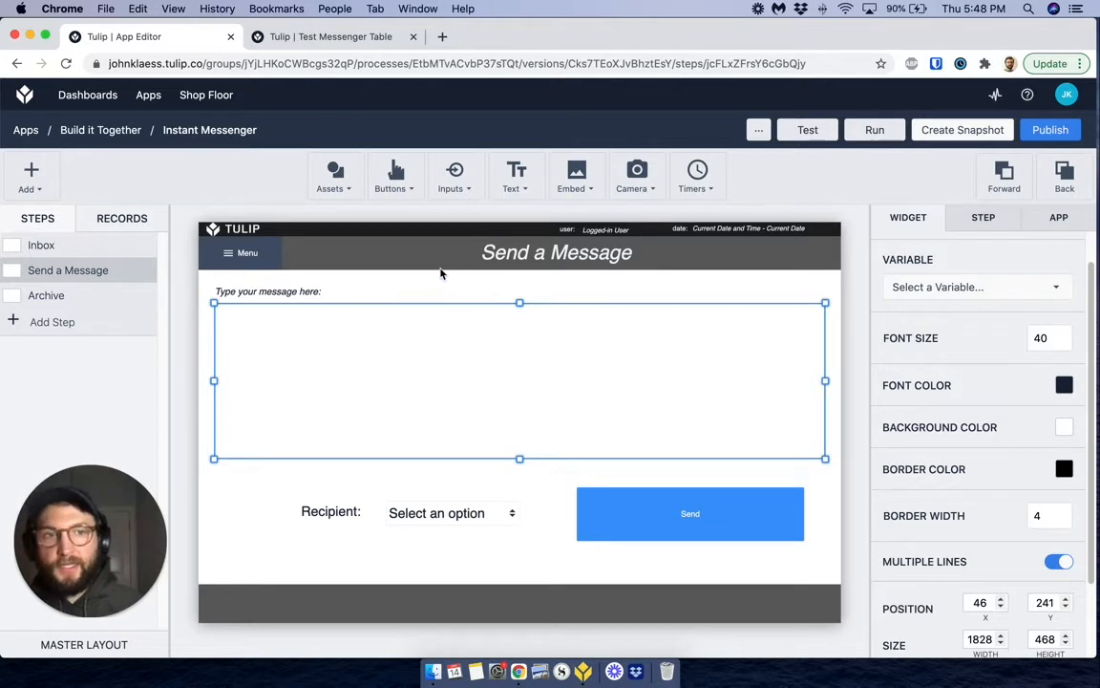
scroll(916, 288, up, 1)
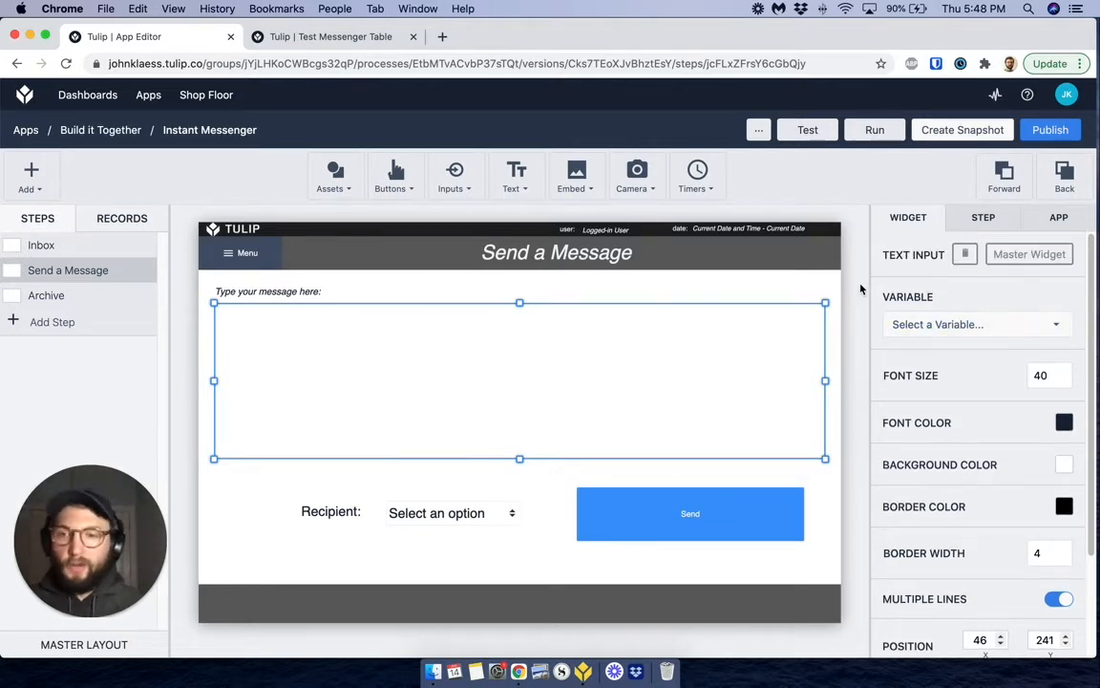
click(943, 330)
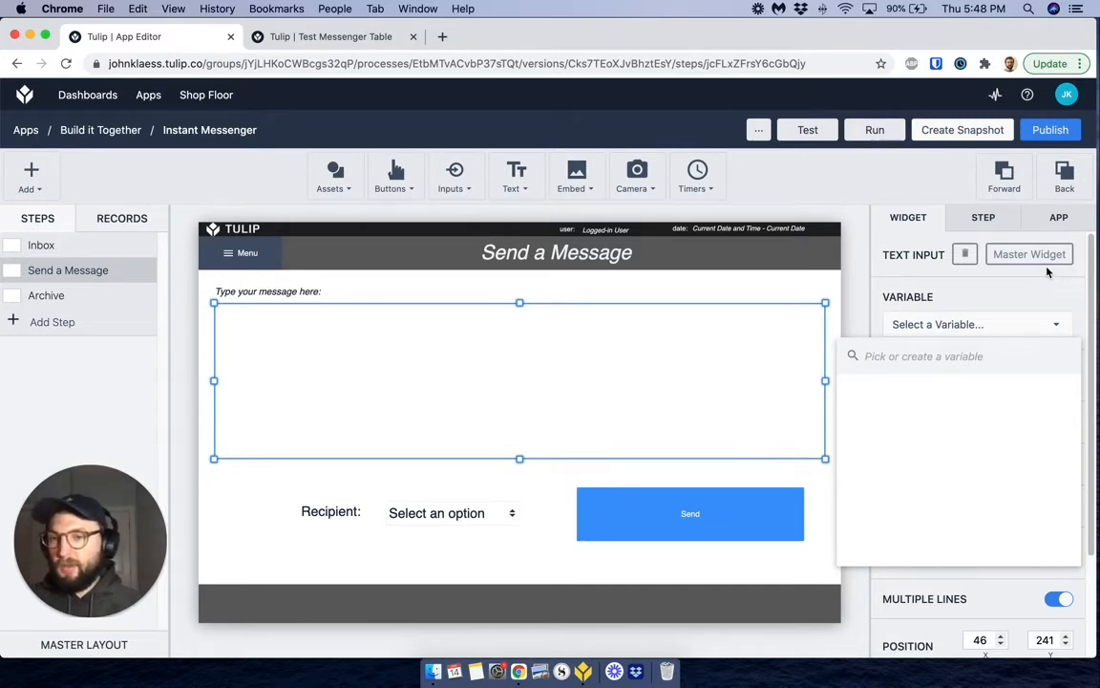
text(c)
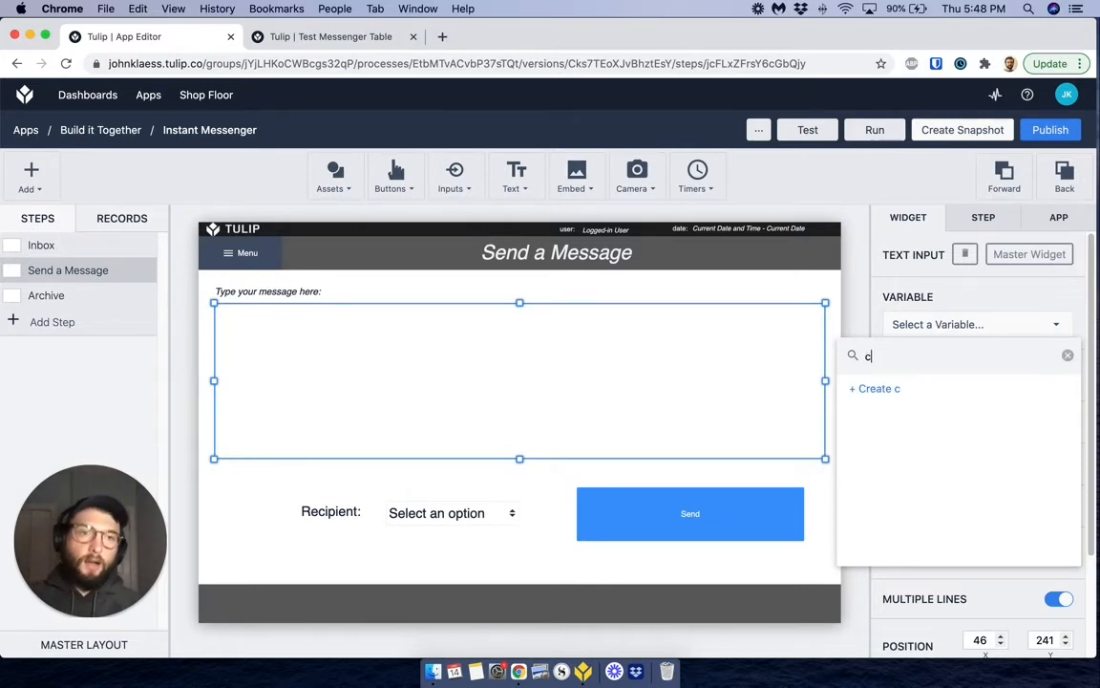
text(reate a message)
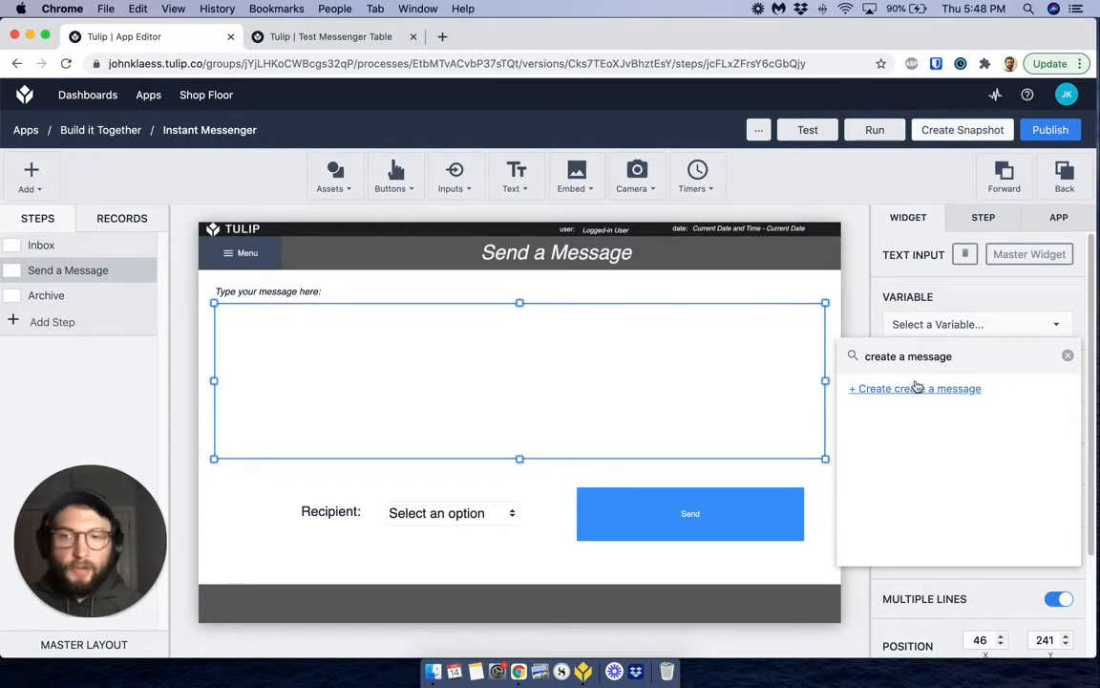
click(918, 389)
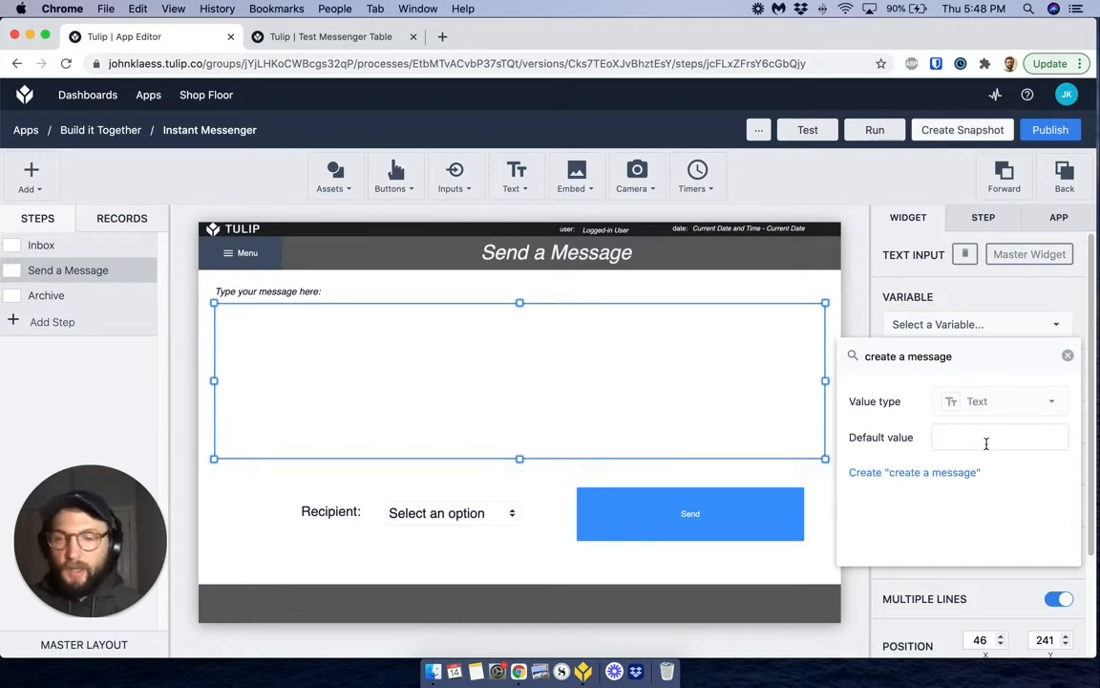
click(948, 473)
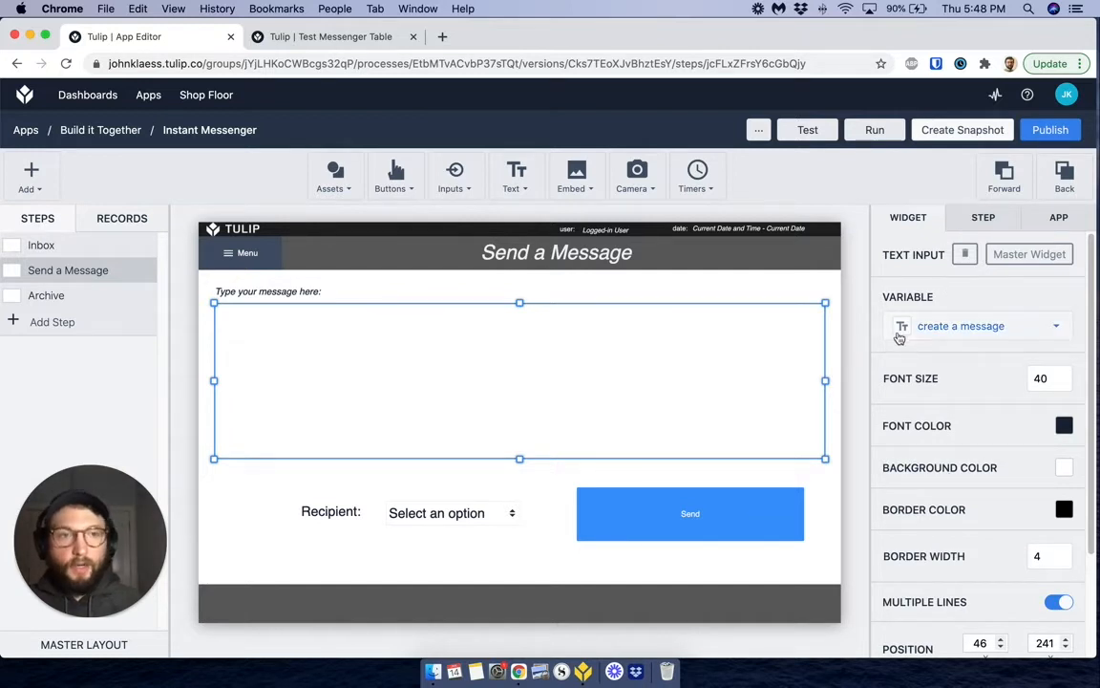
scroll(905, 348, down, 3)
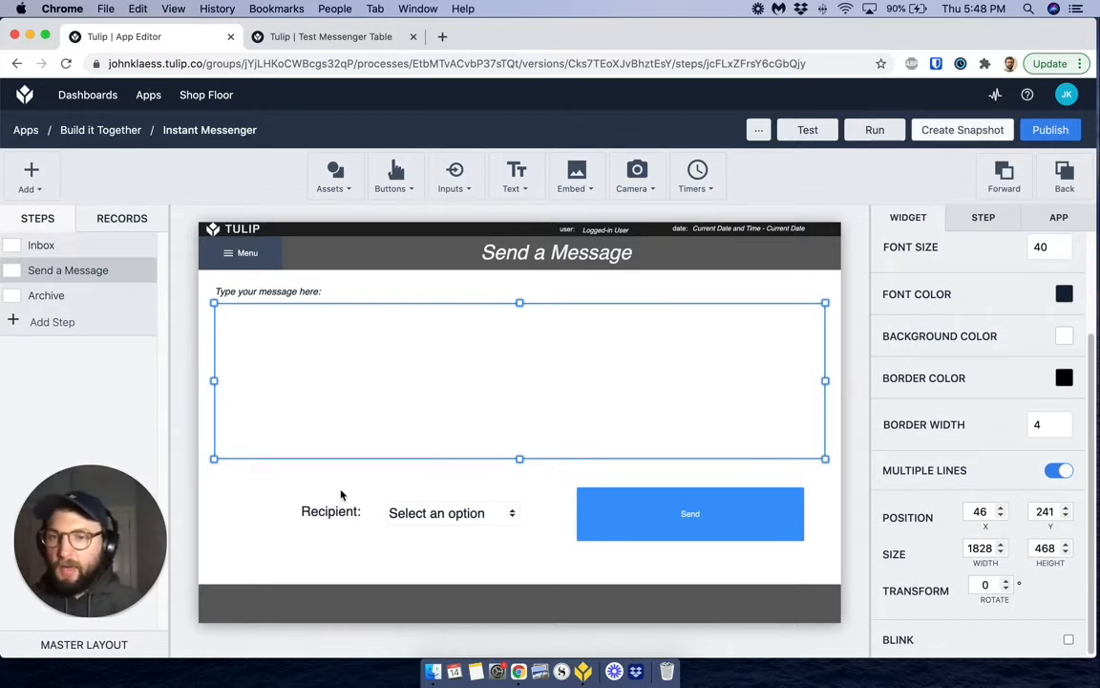
- Create a variable named "recipient" with the value type Person for the Recipient dropdown
click(438, 513)
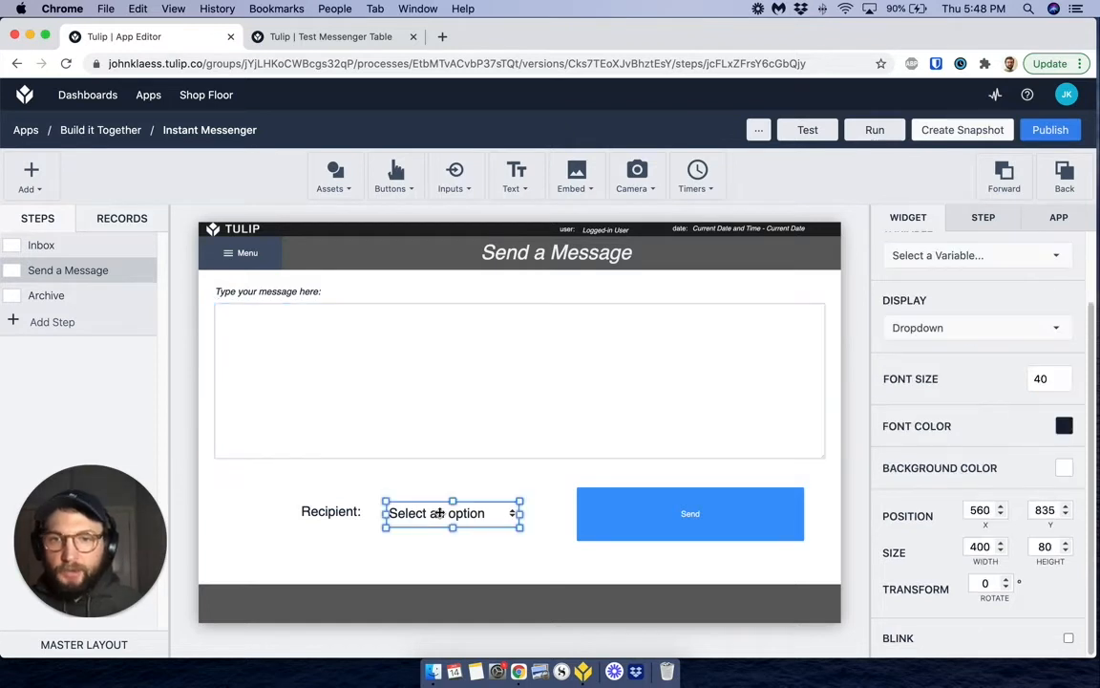
scroll(1012, 432, up, 2)
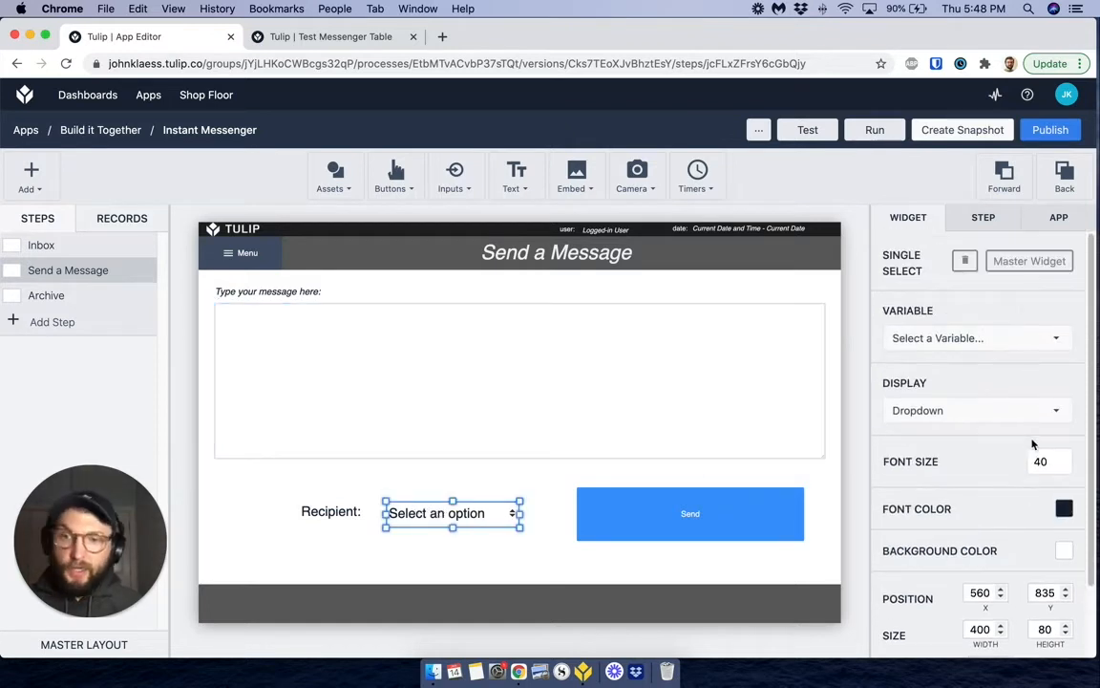
click(979, 340)
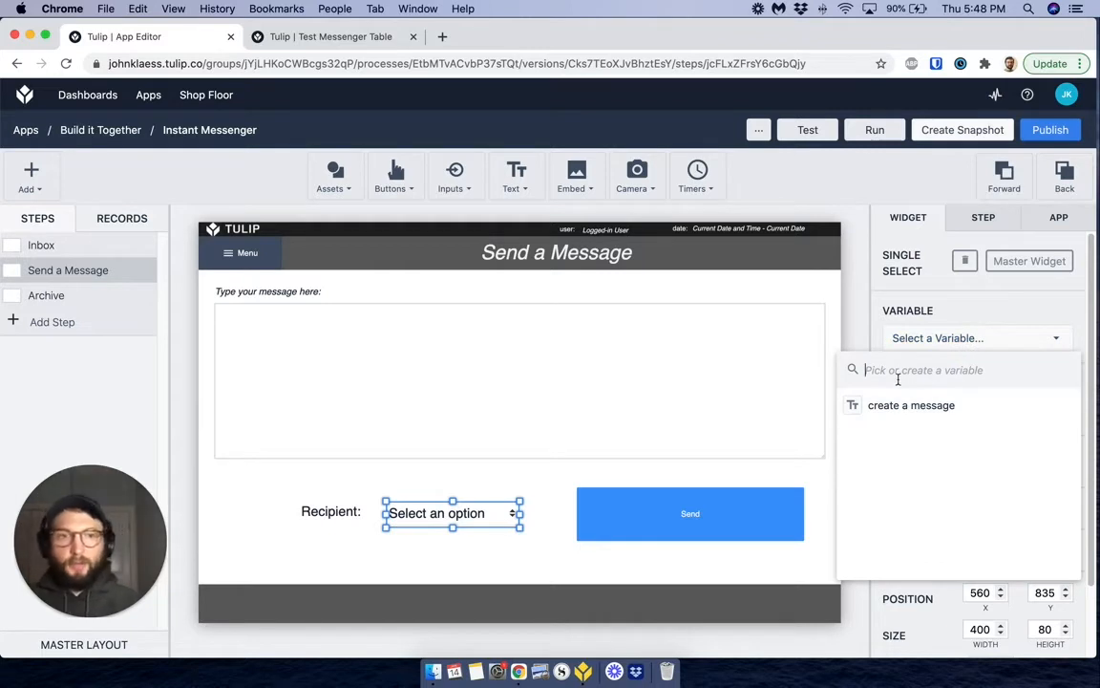
text(recepient)
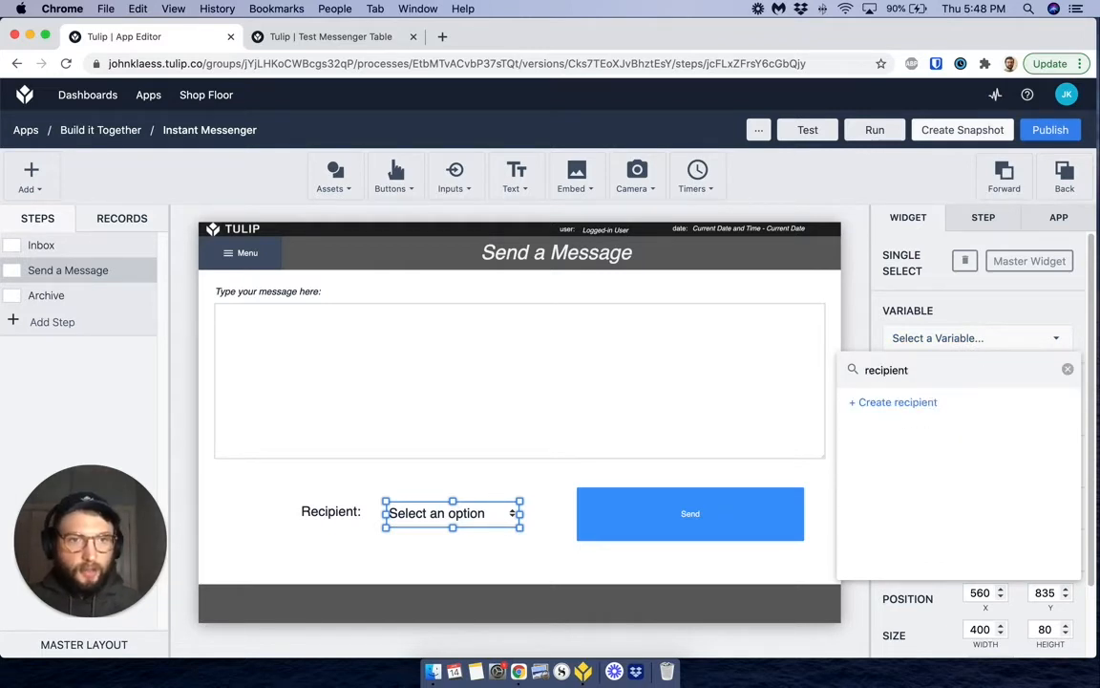
click(915, 401)
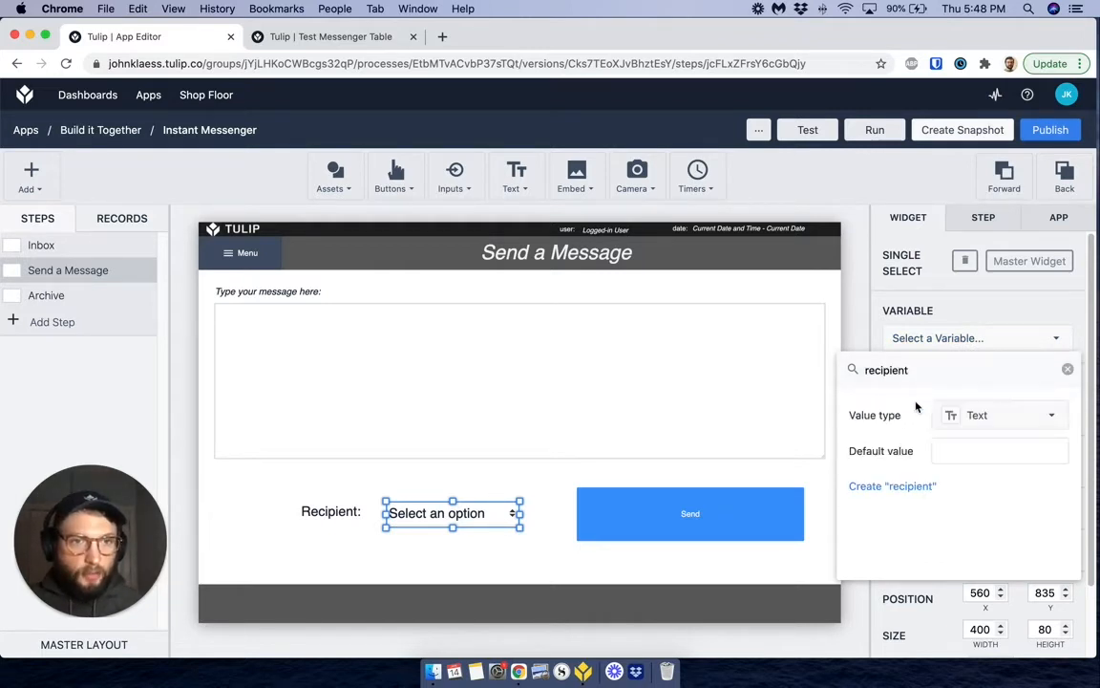
click(963, 417)
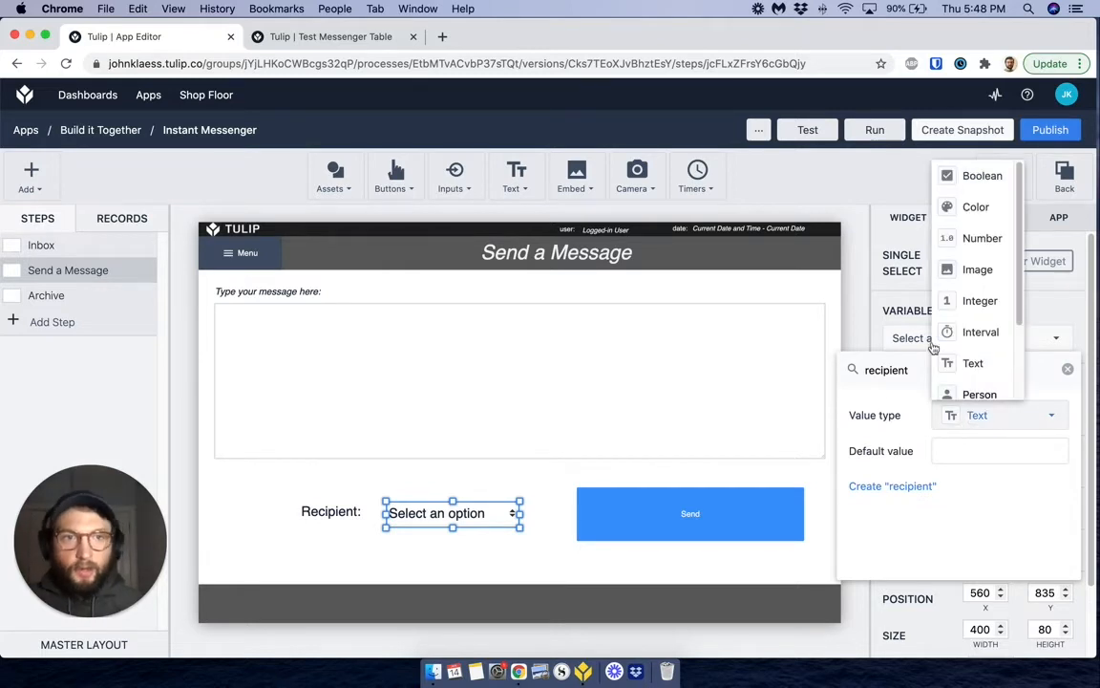
scroll(960, 332, down, 3)
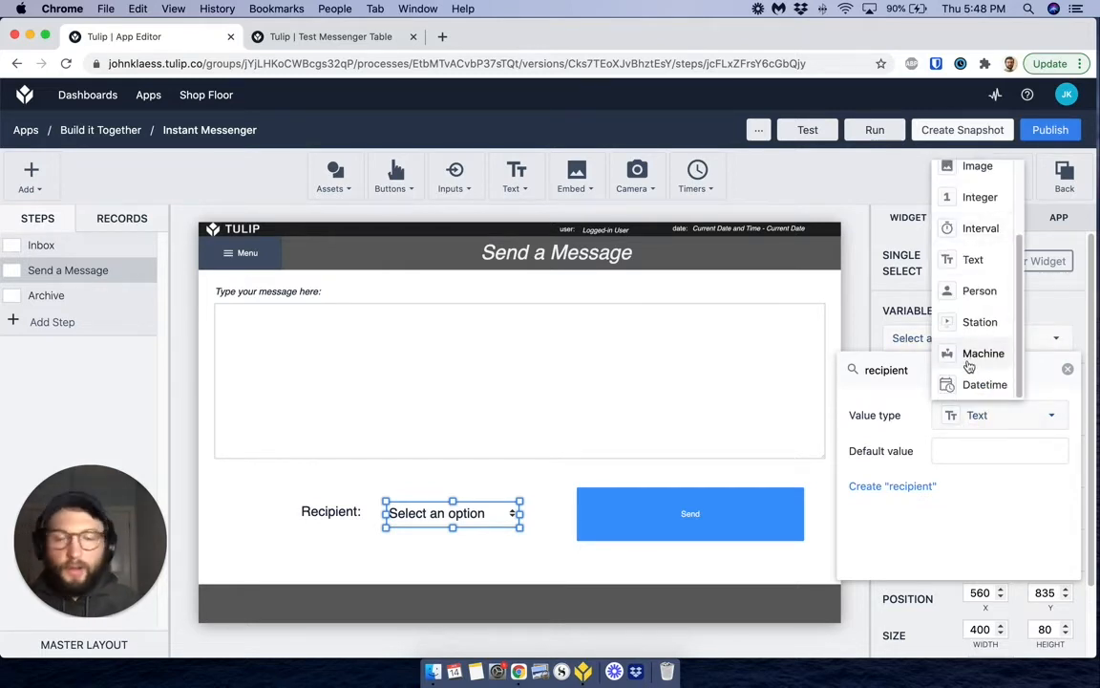
click(978, 292)
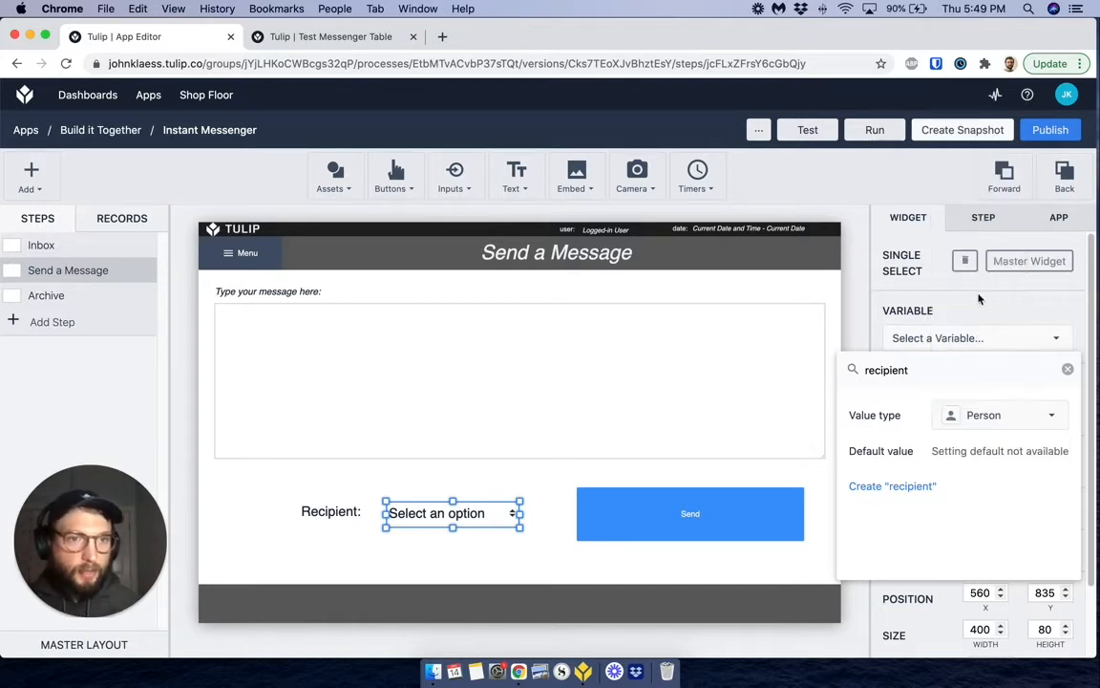
click(896, 486)
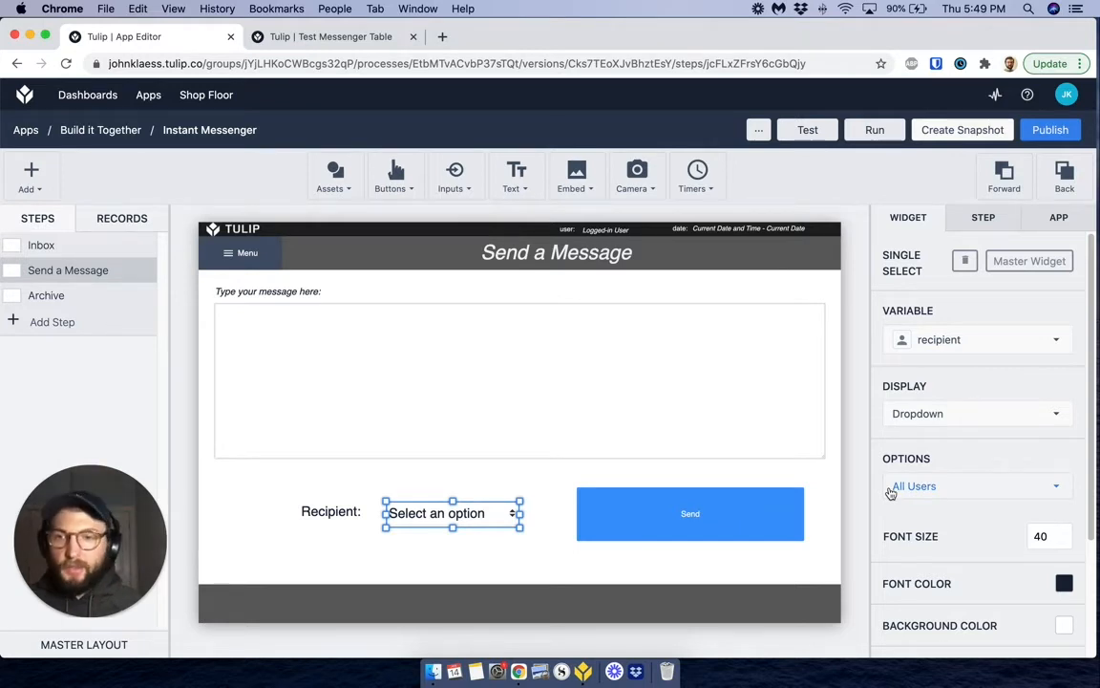
click(1065, 94)
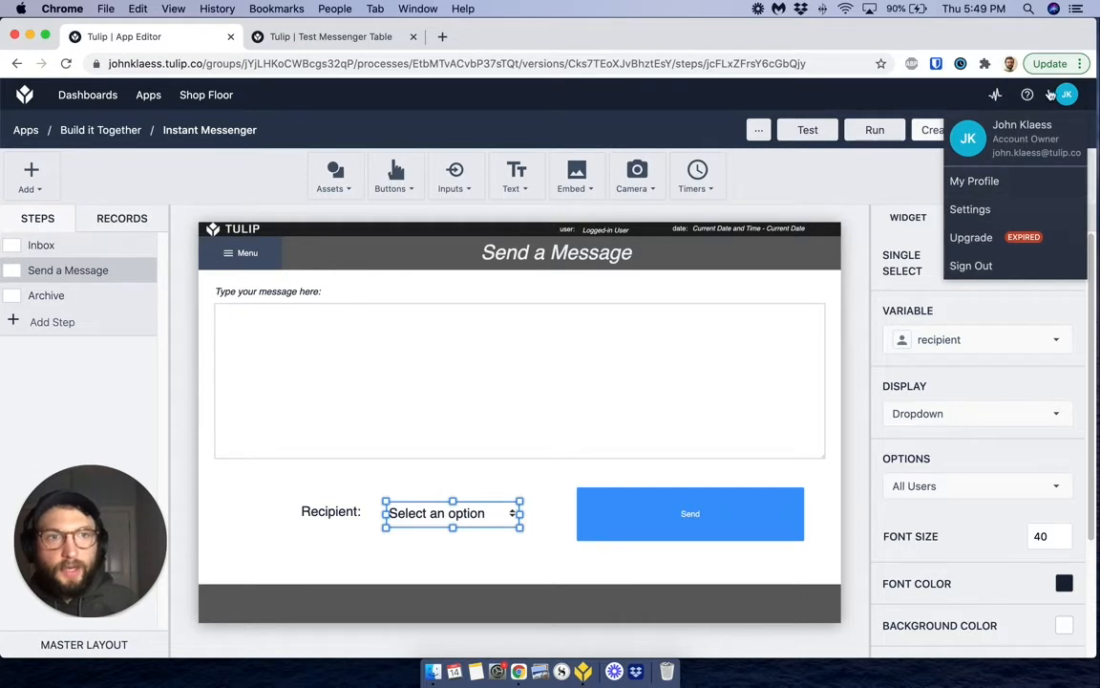
click(1067, 95)
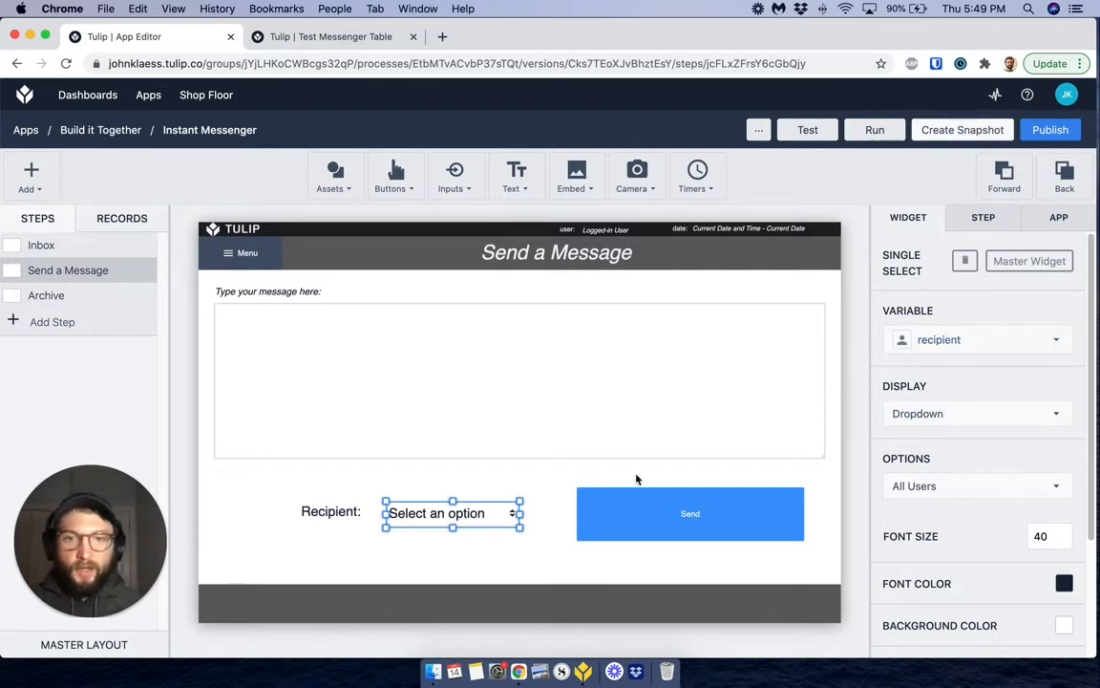
- Launch a test of the Instant Messenger app and begin it in the player
click(807, 131)
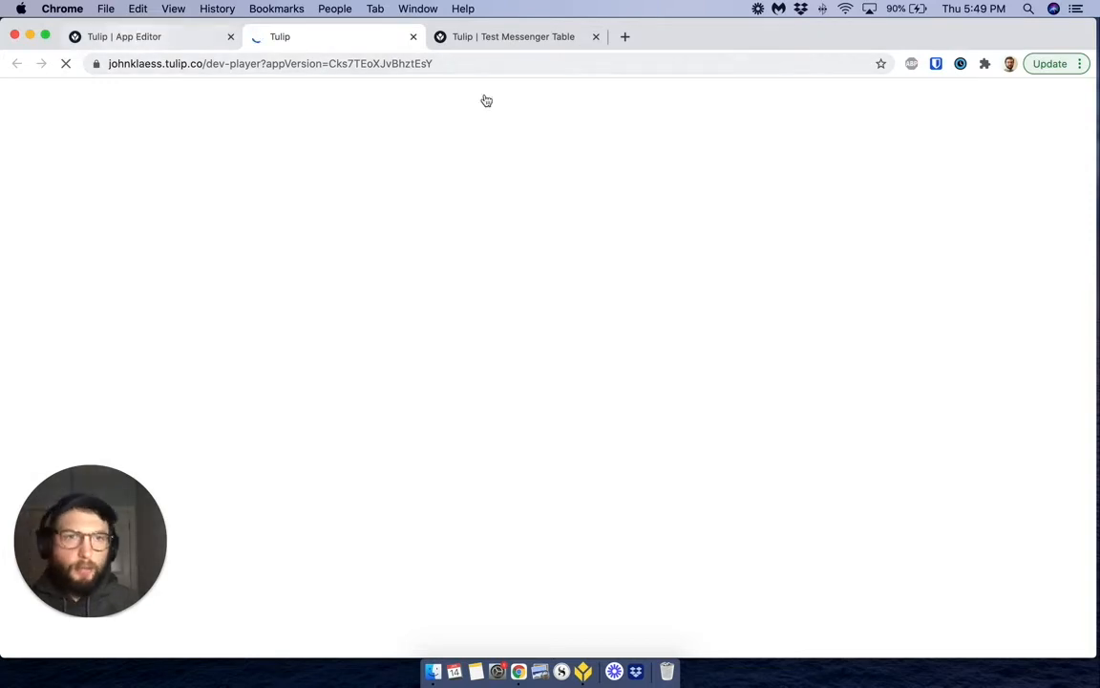
key(ctrl+shift+Tab)
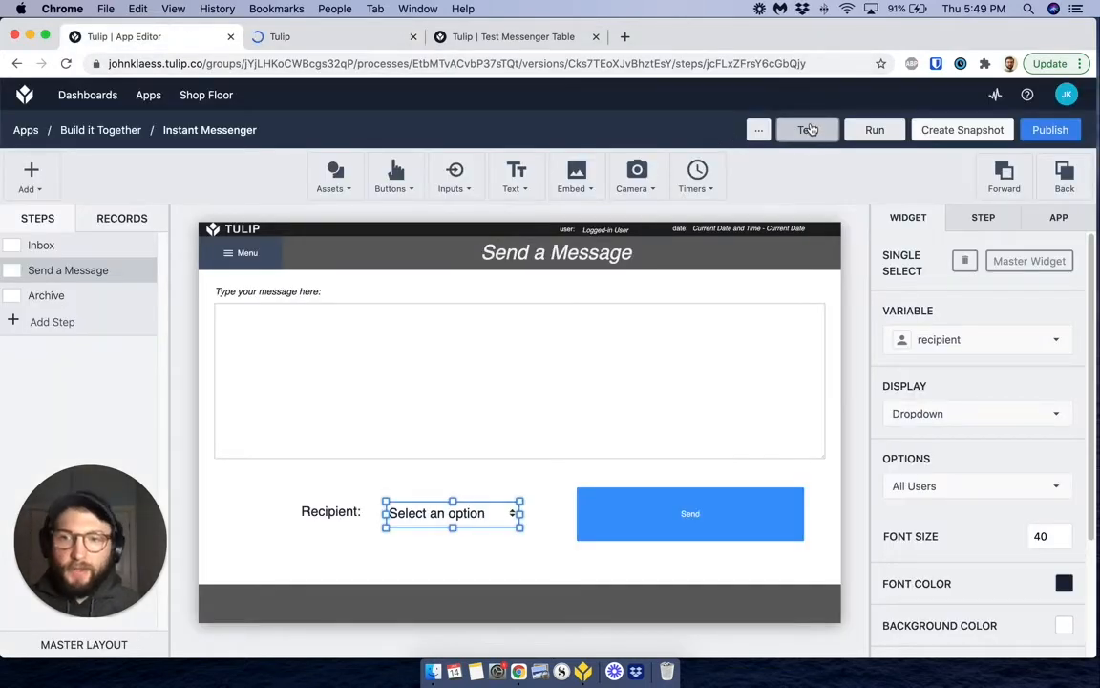
click(287, 43)
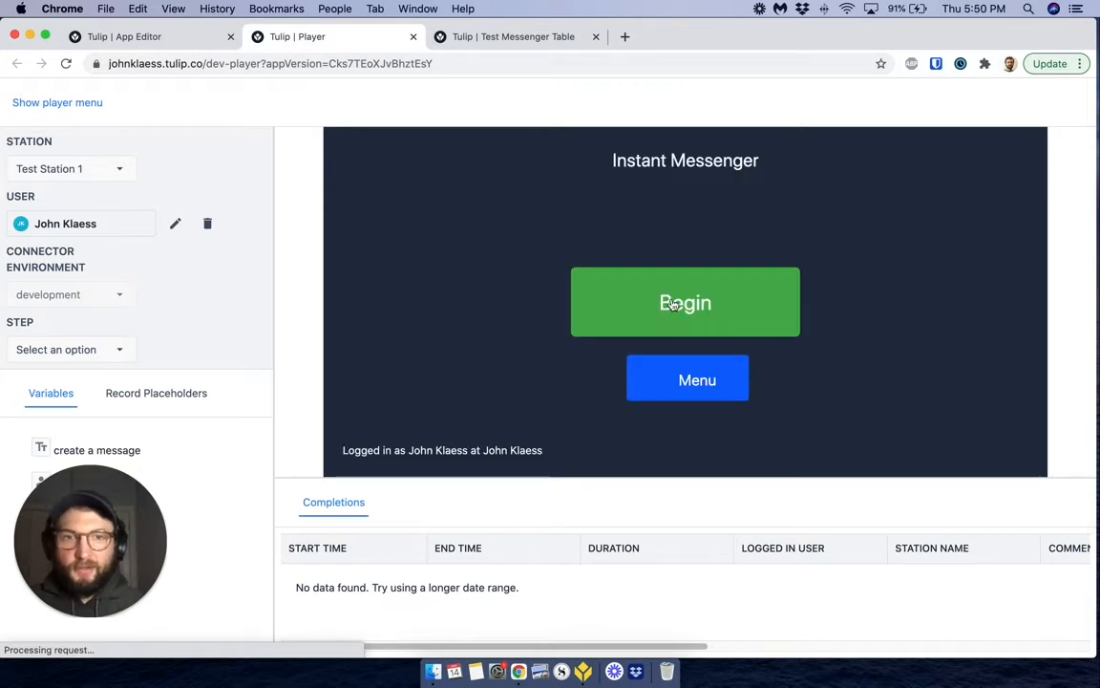
click(651, 303)
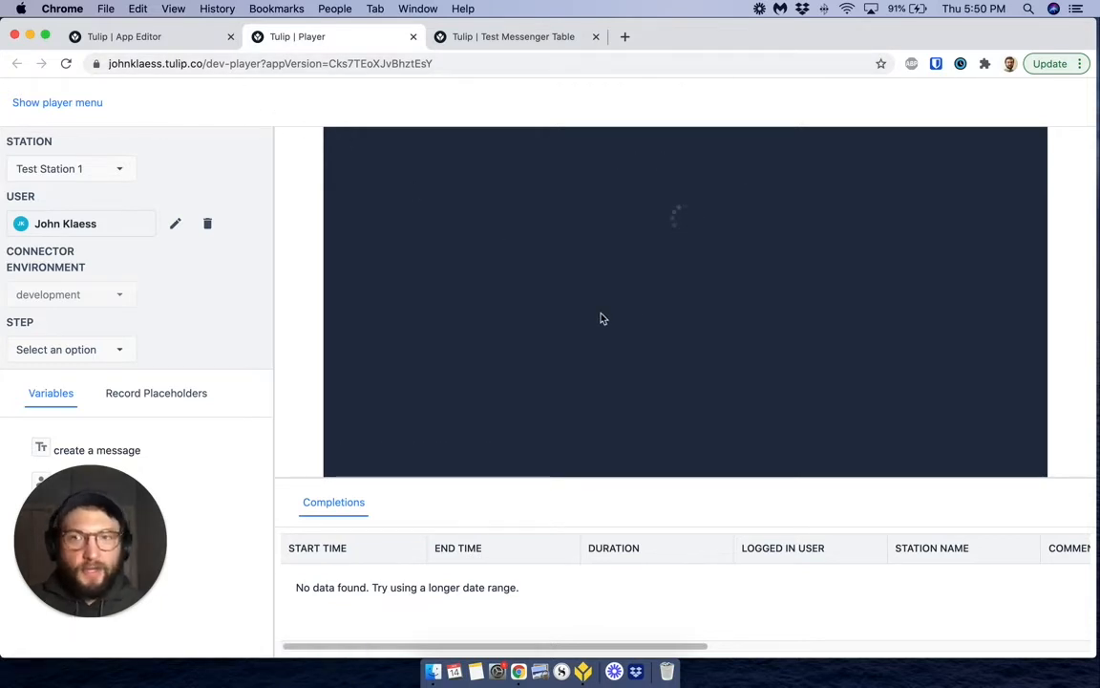
- Go to the Send a Message step in the test player and check the users offered by the Recipient dropdown
click(91, 353)
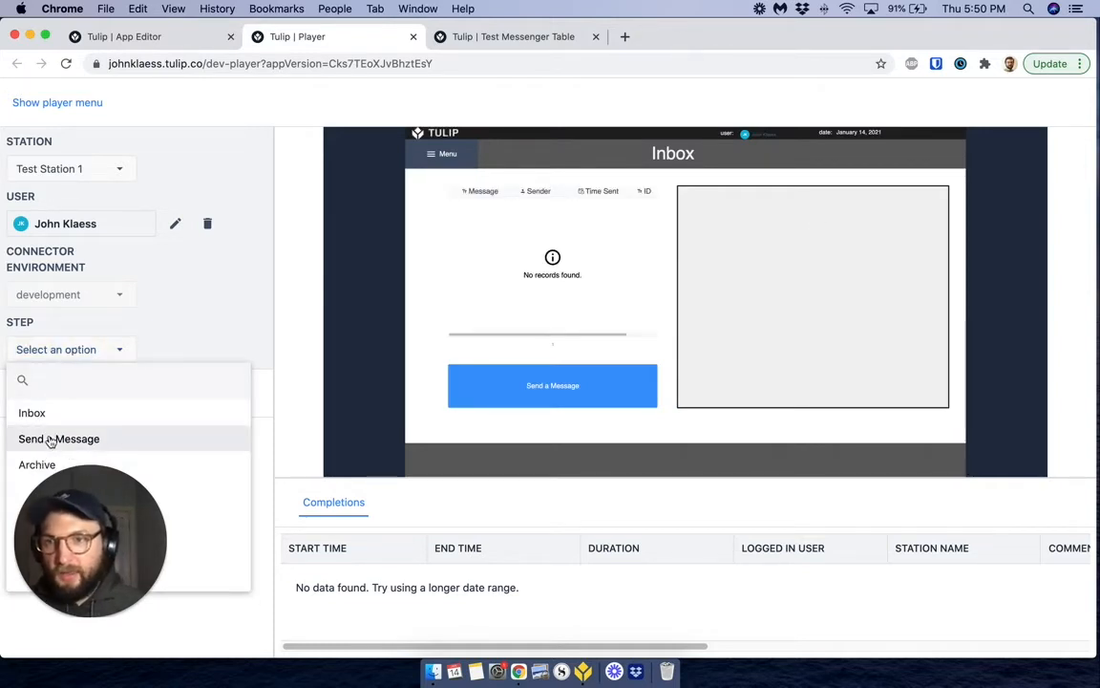
click(48, 440)
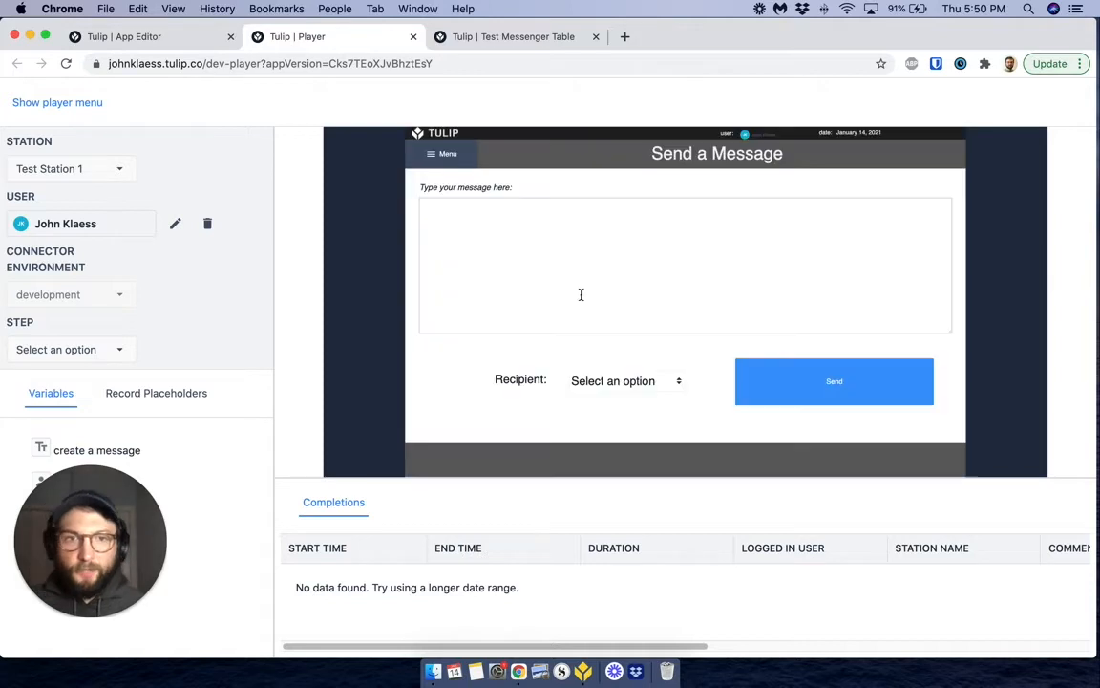
click(658, 374)
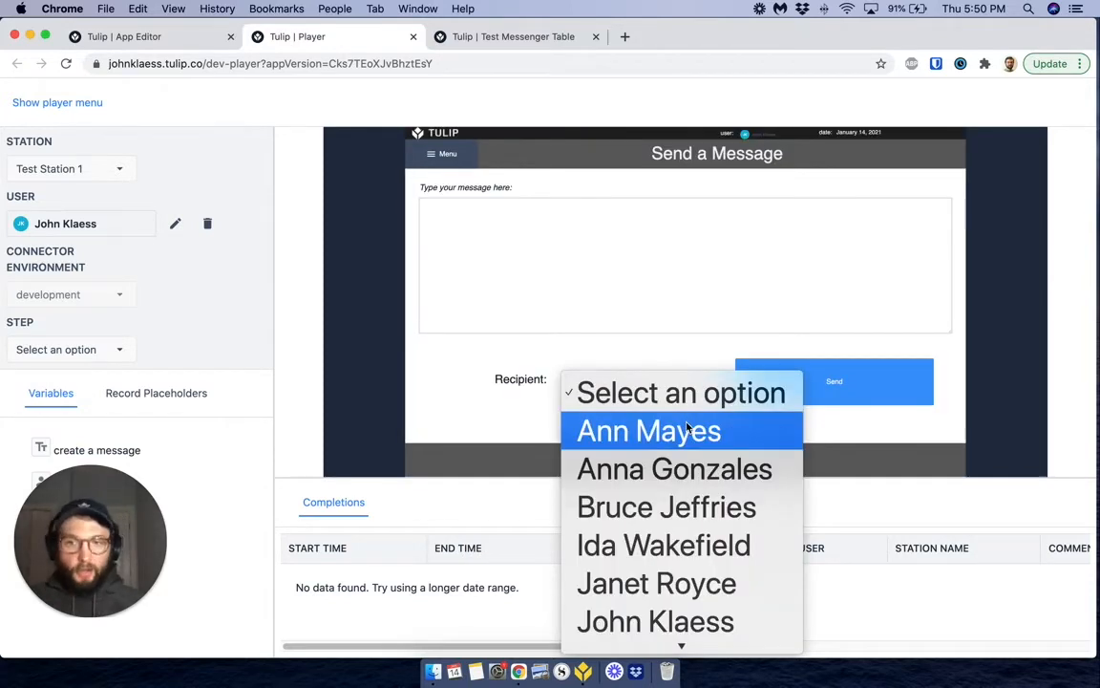
scroll(668, 507, down, 3)
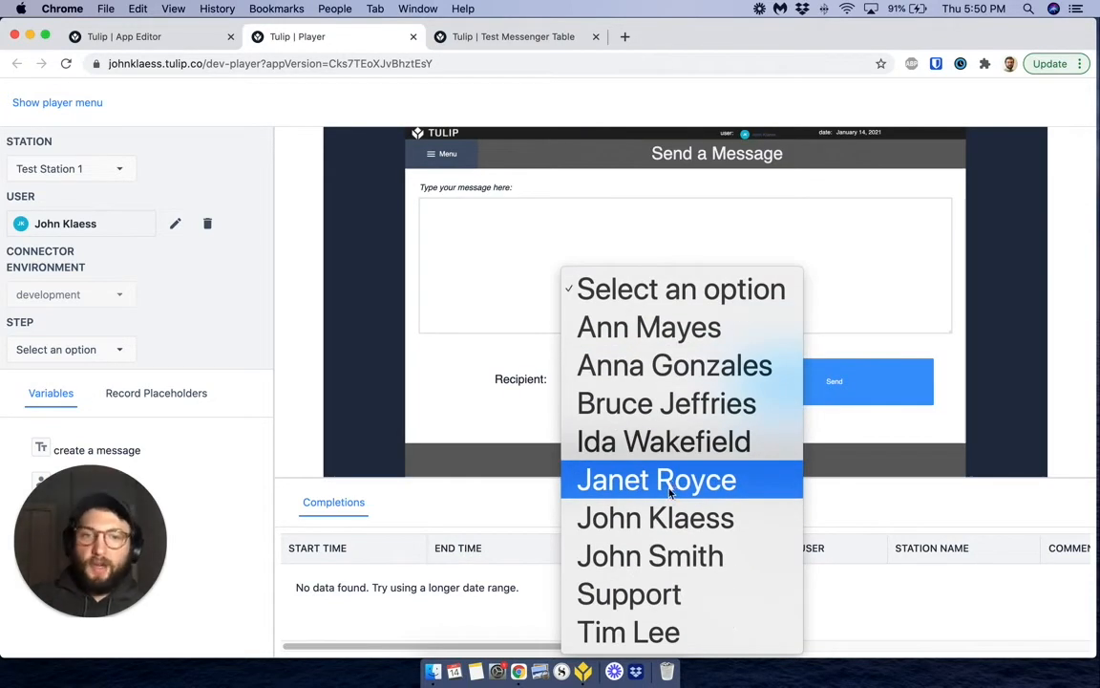
- Return to the app editor and start a new trigger on the Send button of the Send a Message step
click(110, 50)
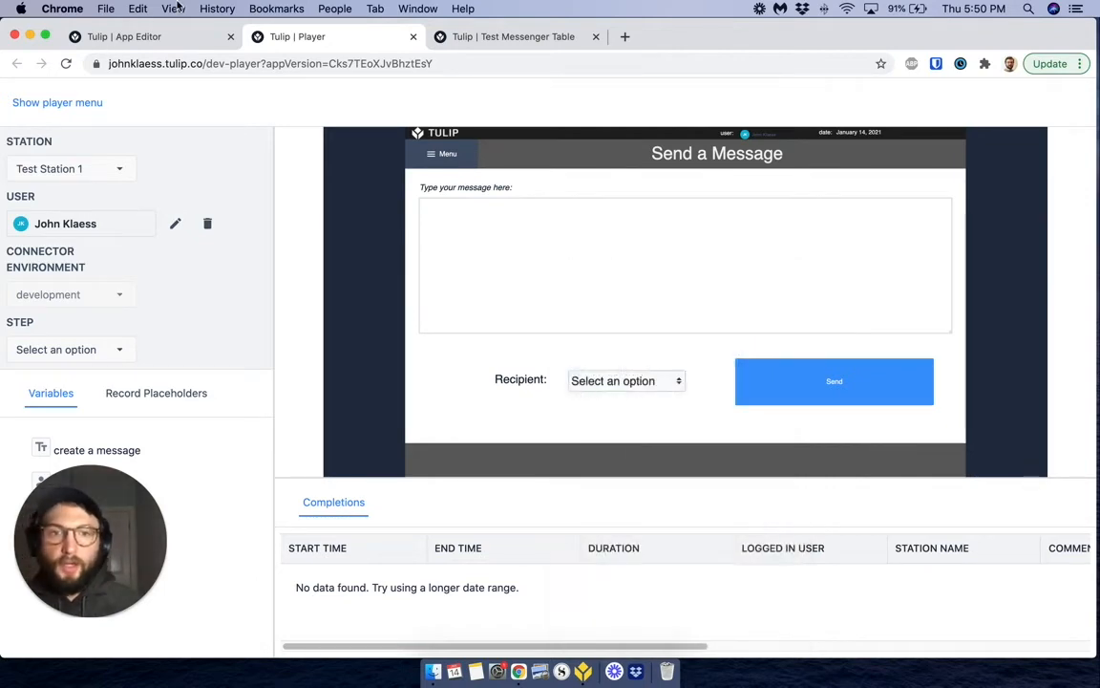
click(150, 38)
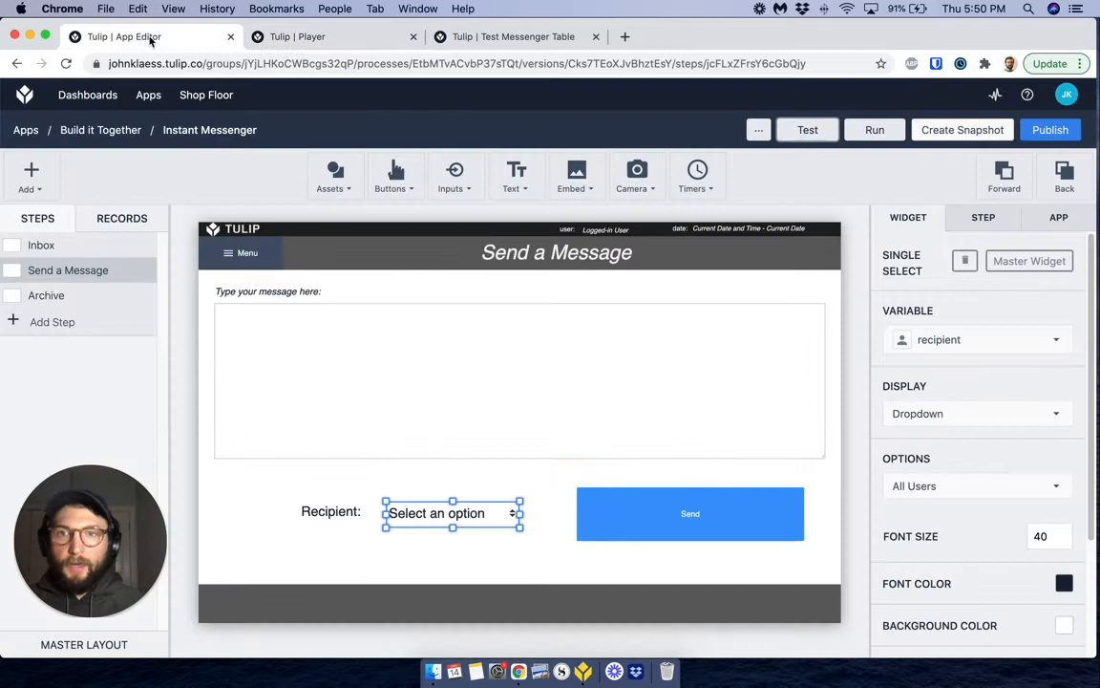
click(534, 523)
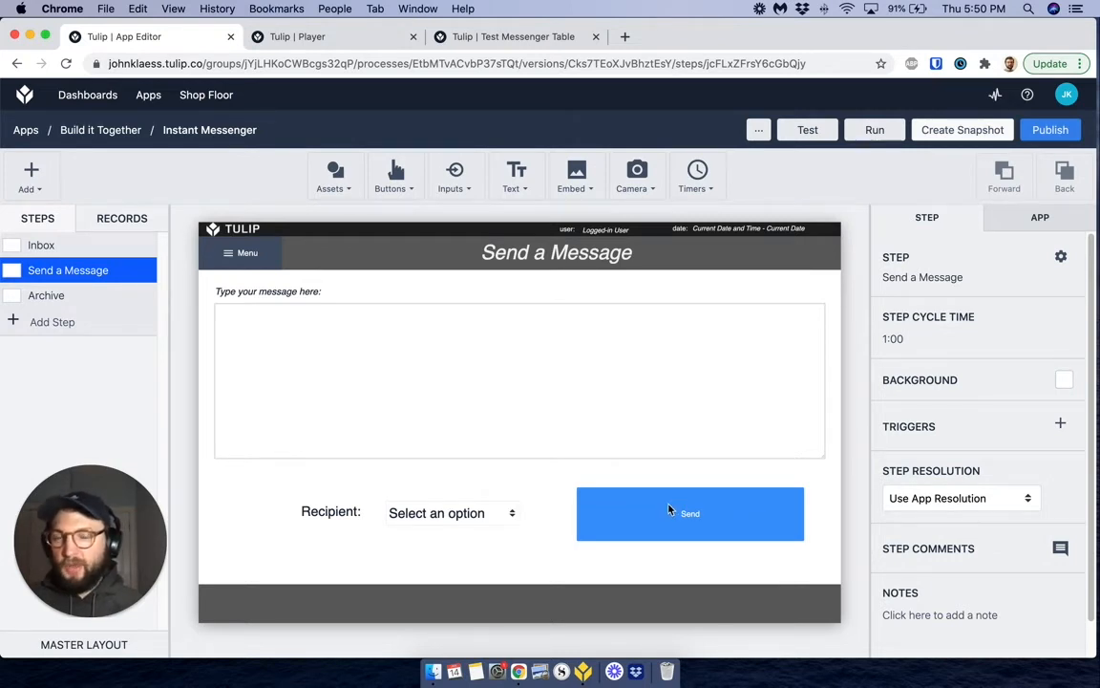
click(669, 510)
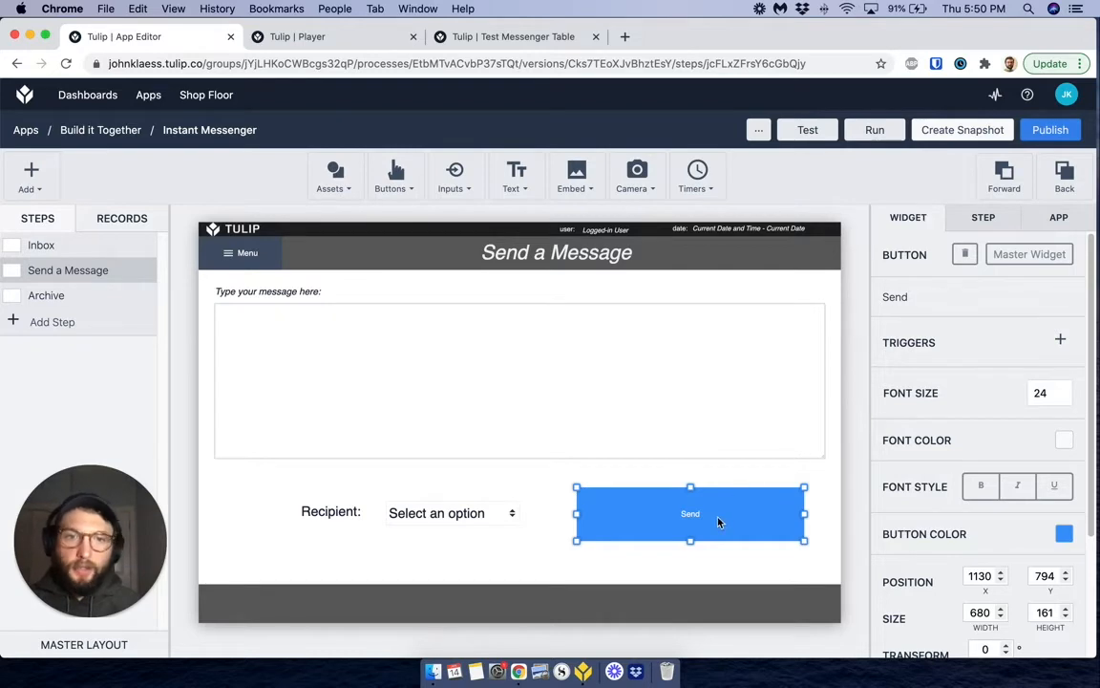
click(1062, 339)
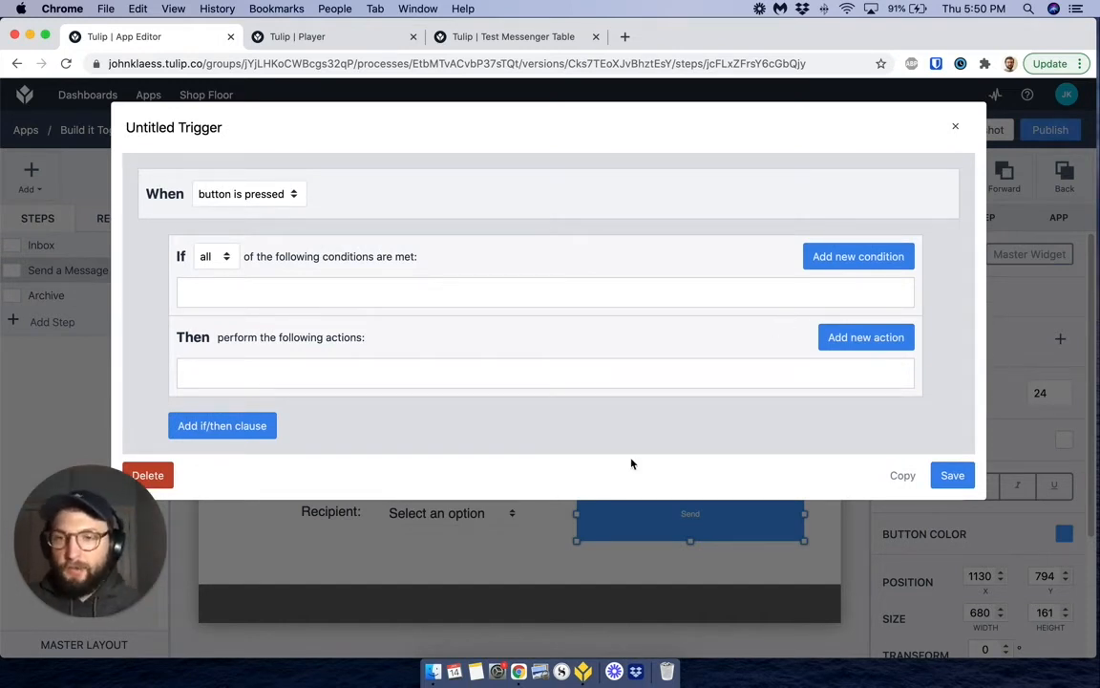
drag(55, 533, 320, 557)
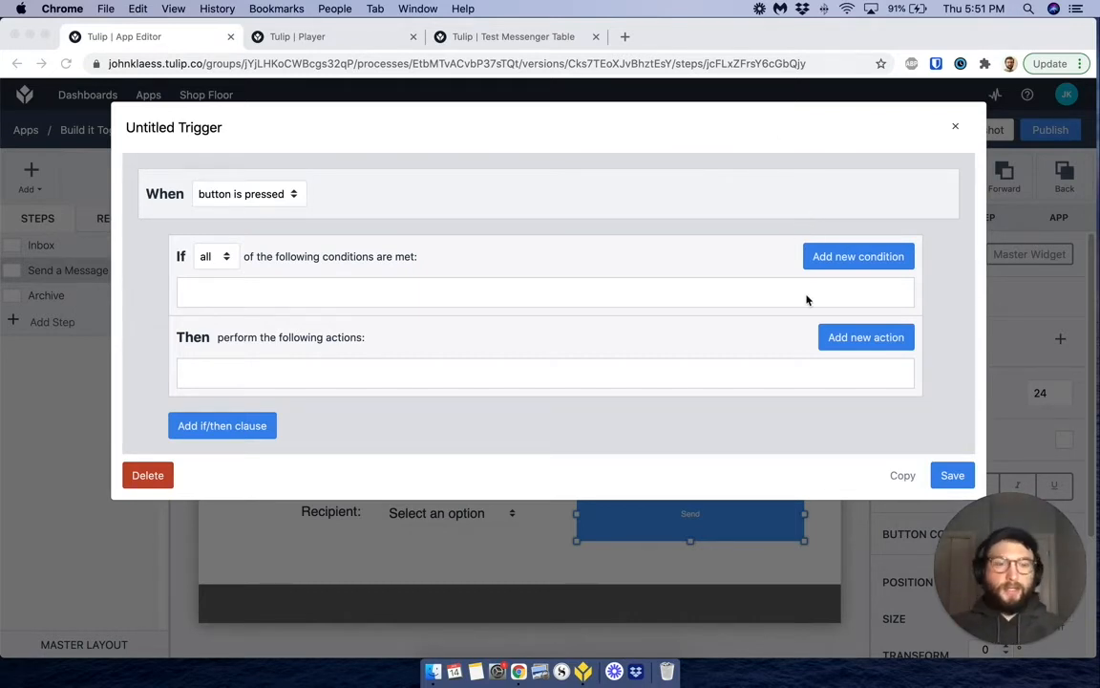
- Add a trigger condition requiring that the variable "create a message" Is Not Blank
click(858, 263)
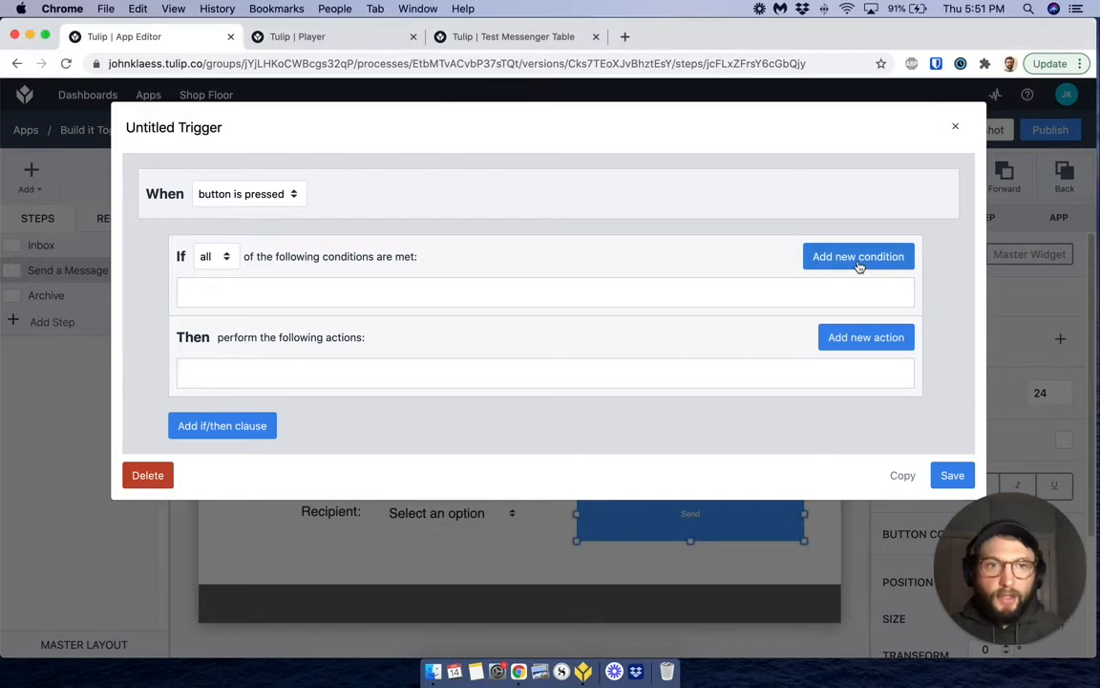
click(850, 259)
click(245, 294)
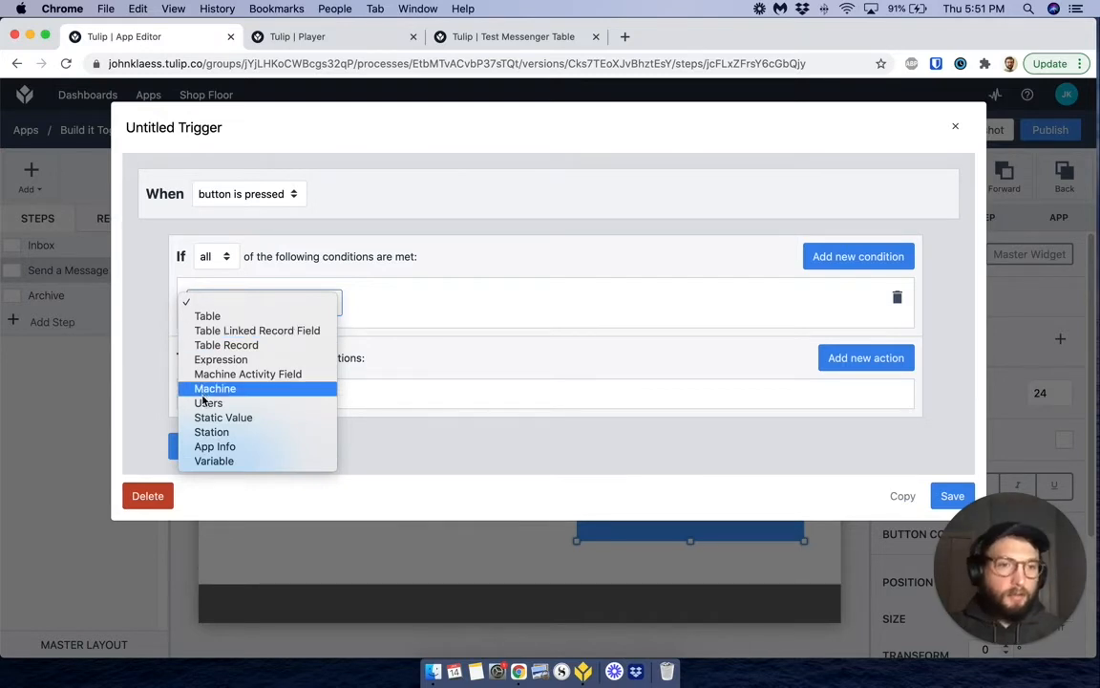
click(213, 461)
click(370, 304)
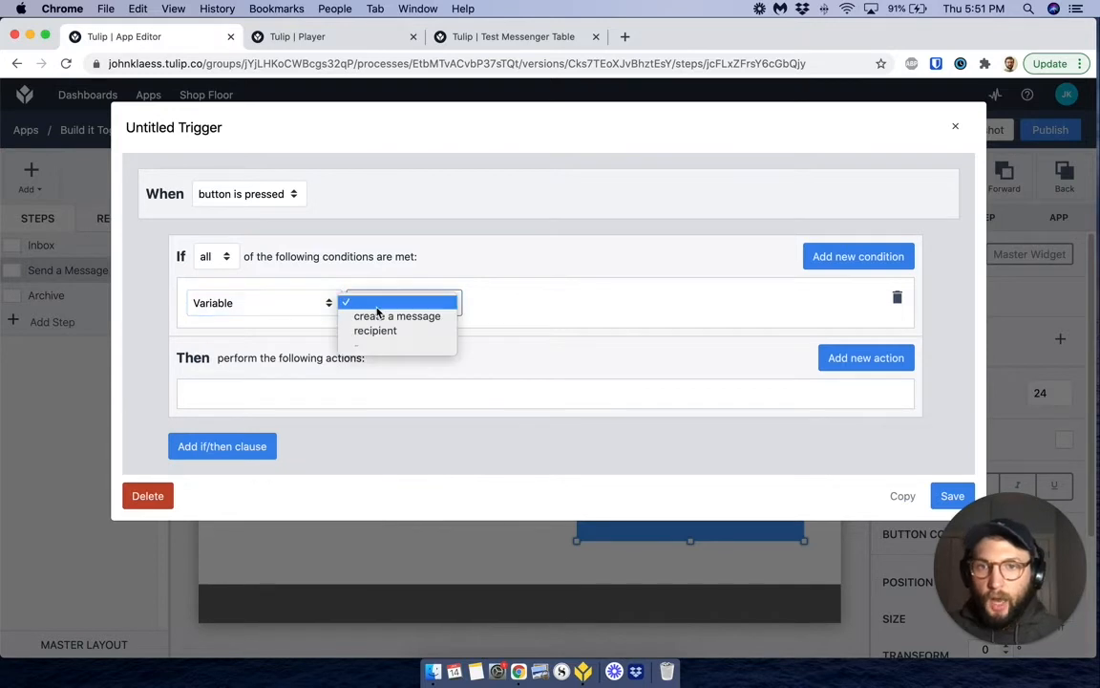
click(373, 316)
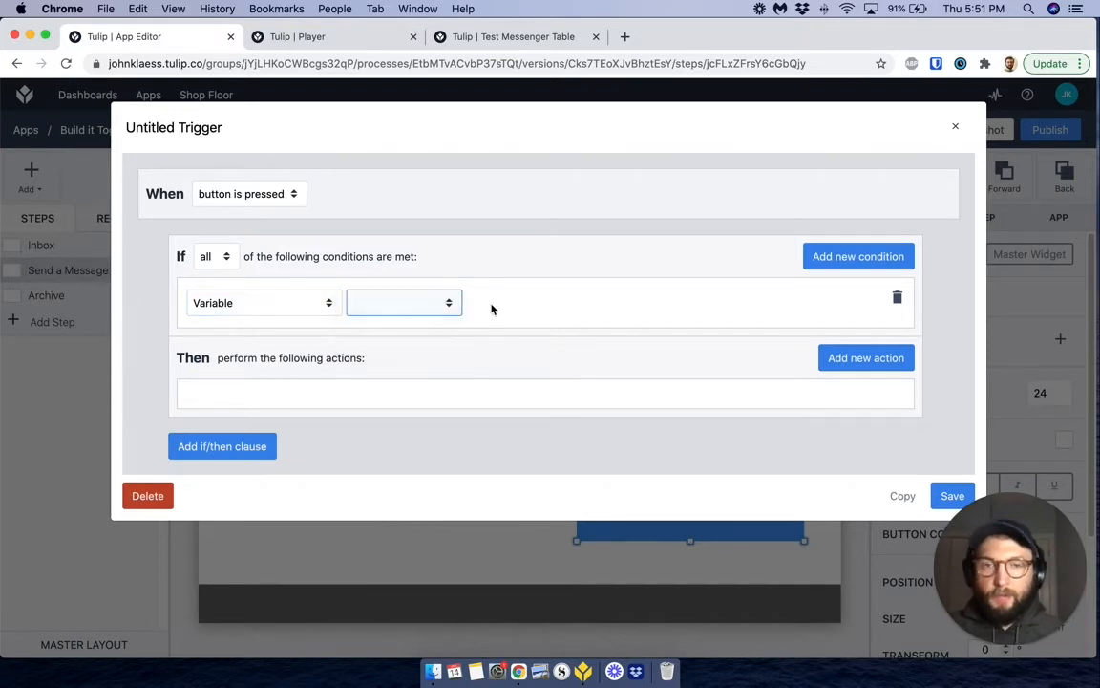
click(497, 302)
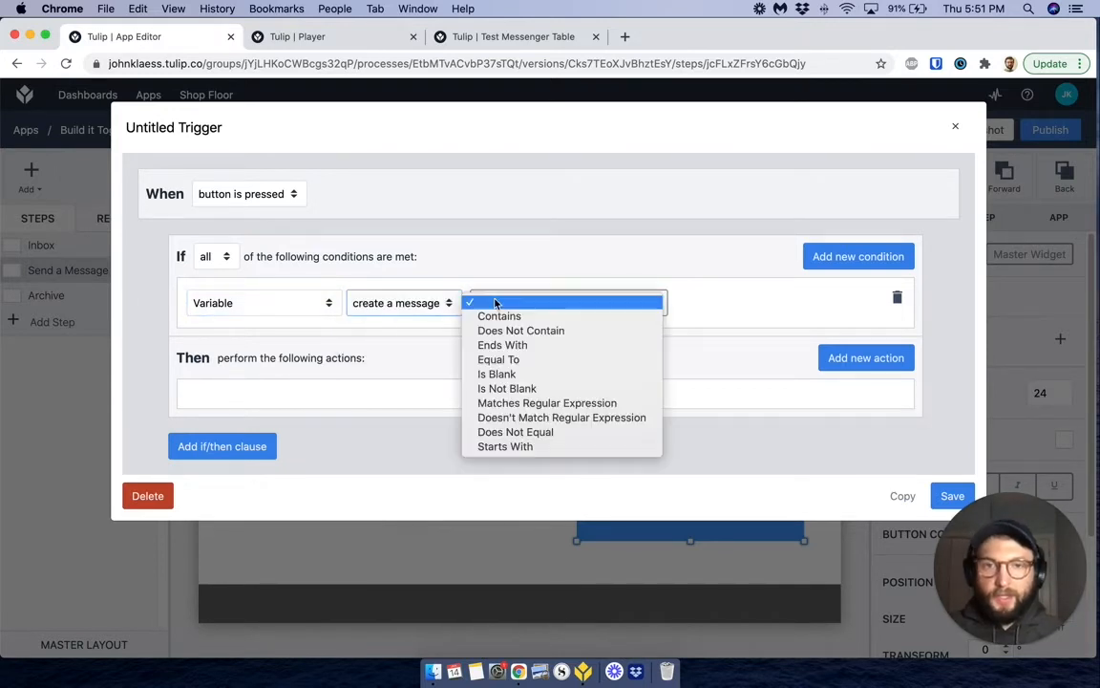
click(502, 387)
- Add a second condition of type Variable to the Send button's trigger and open its variable choices
click(864, 267)
click(291, 362)
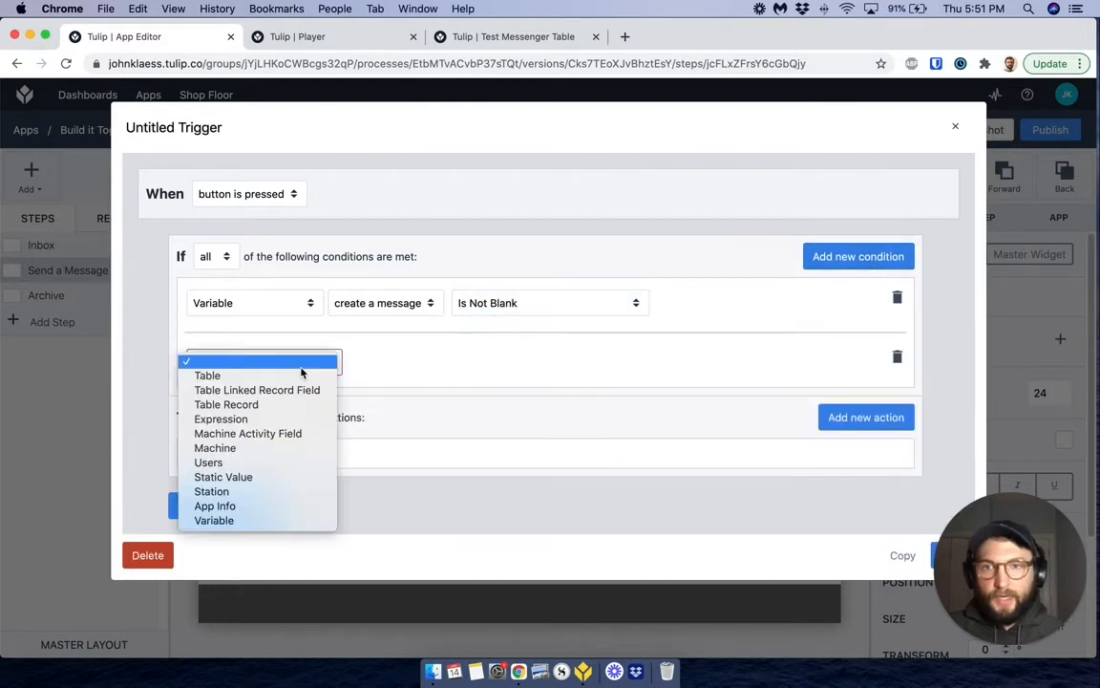
click(252, 521)
click(381, 362)
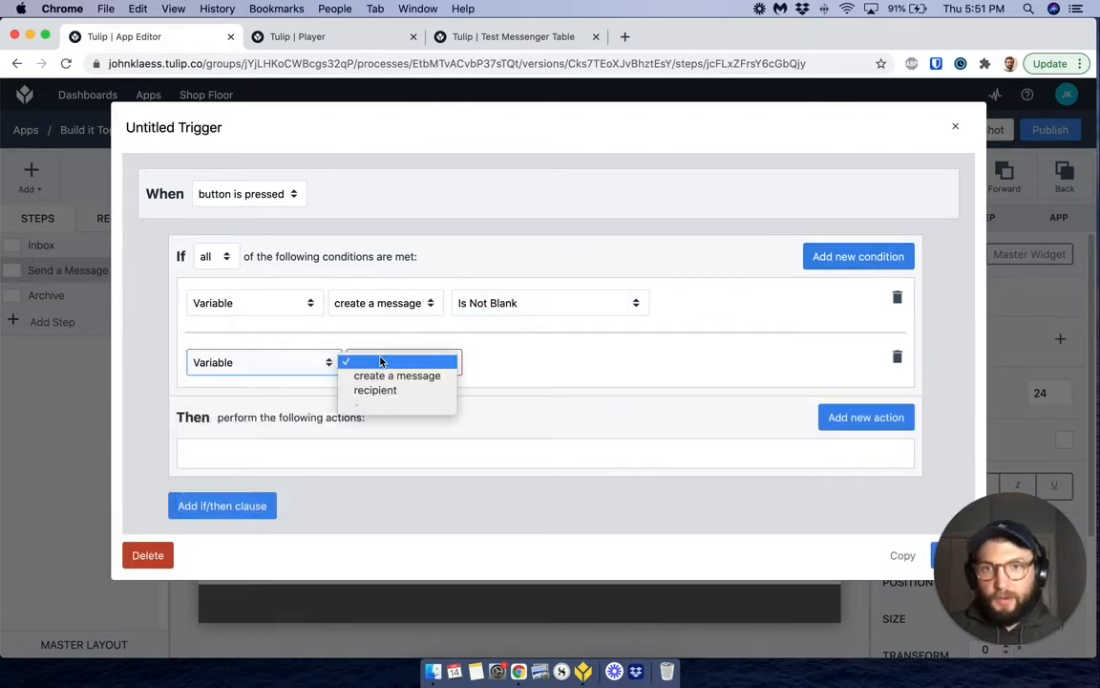
- Complete the second trigger condition so that the variable recipient Is Not Blank
click(384, 399)
click(503, 361)
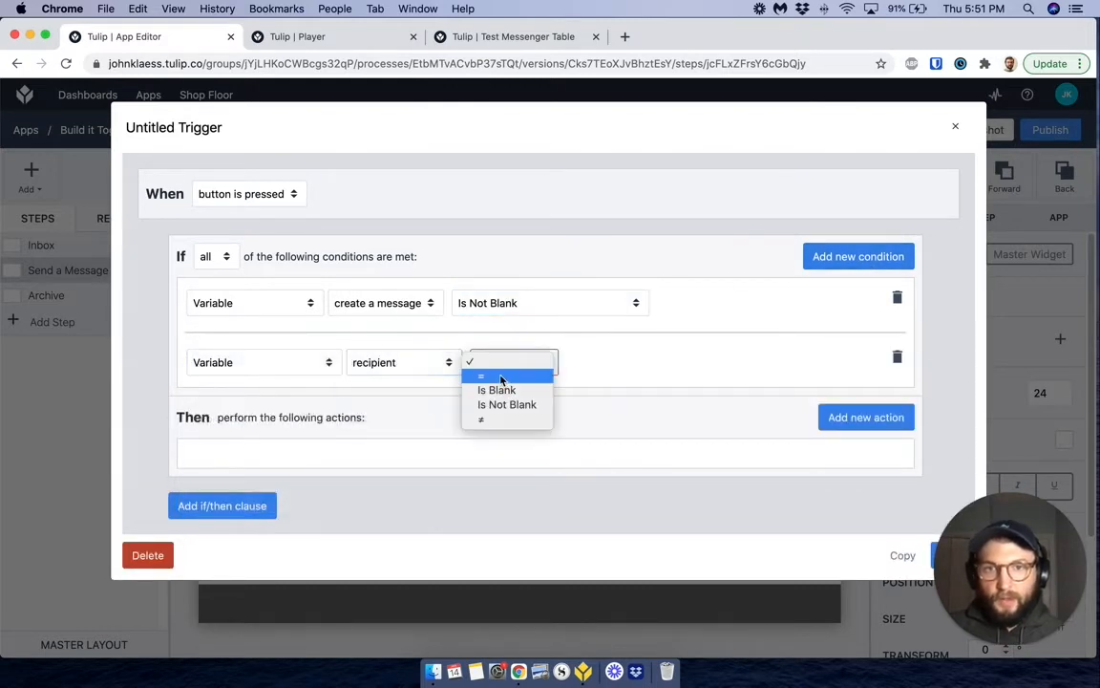
click(504, 405)
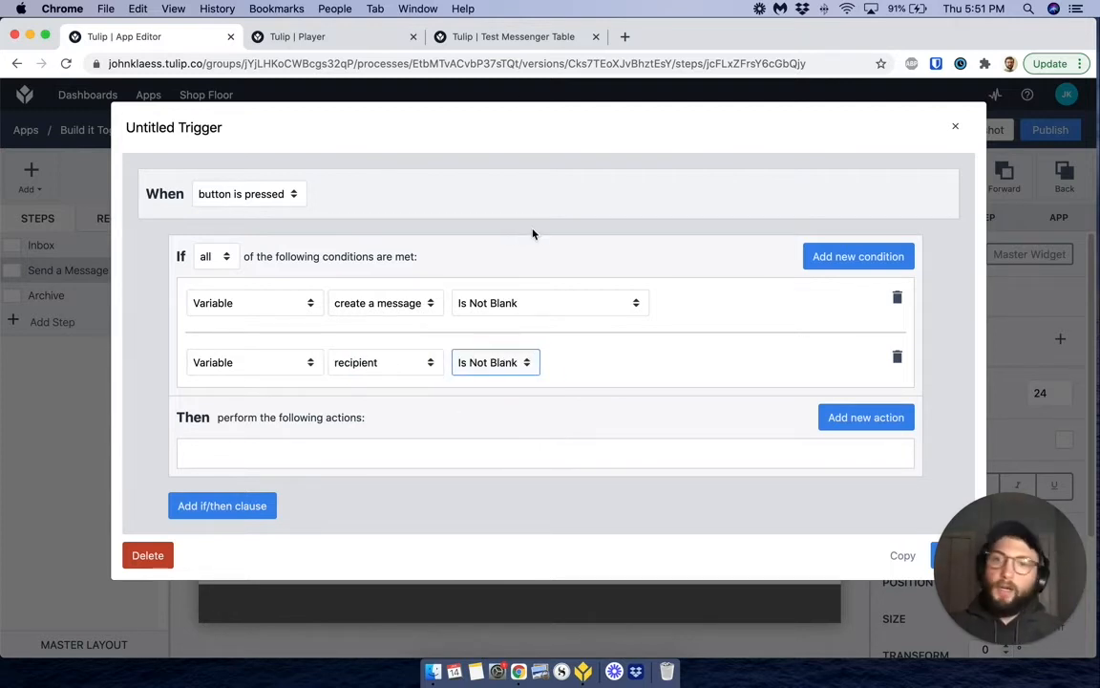
- Add an action to the trigger that uses Table Records with the Create Record operation
click(845, 422)
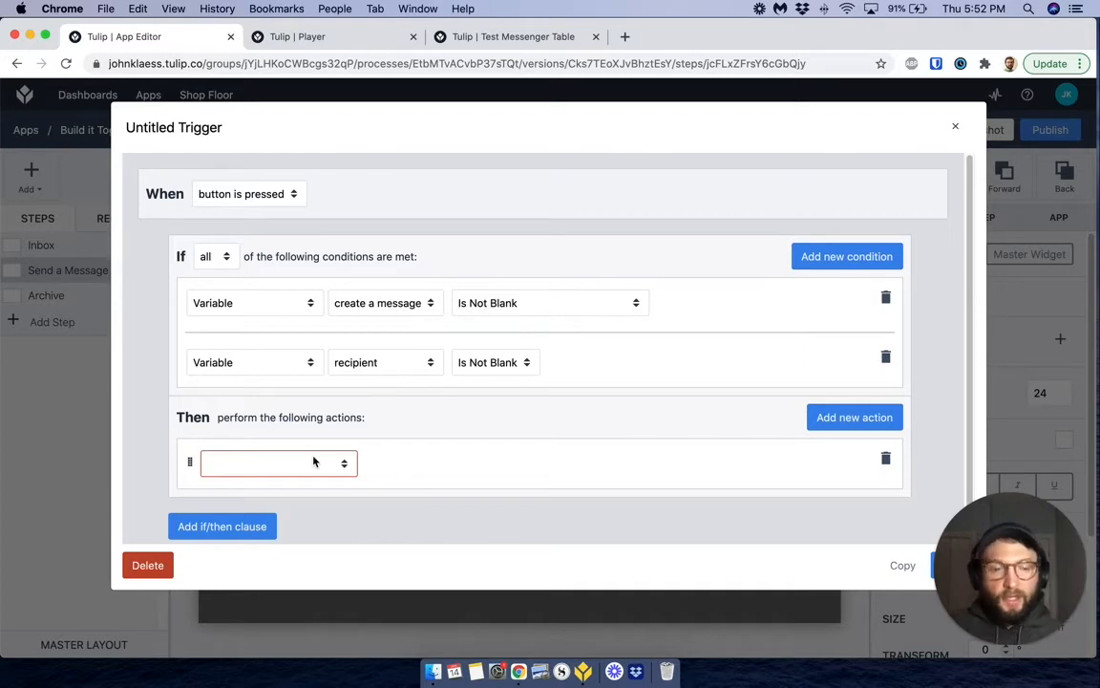
click(490, 36)
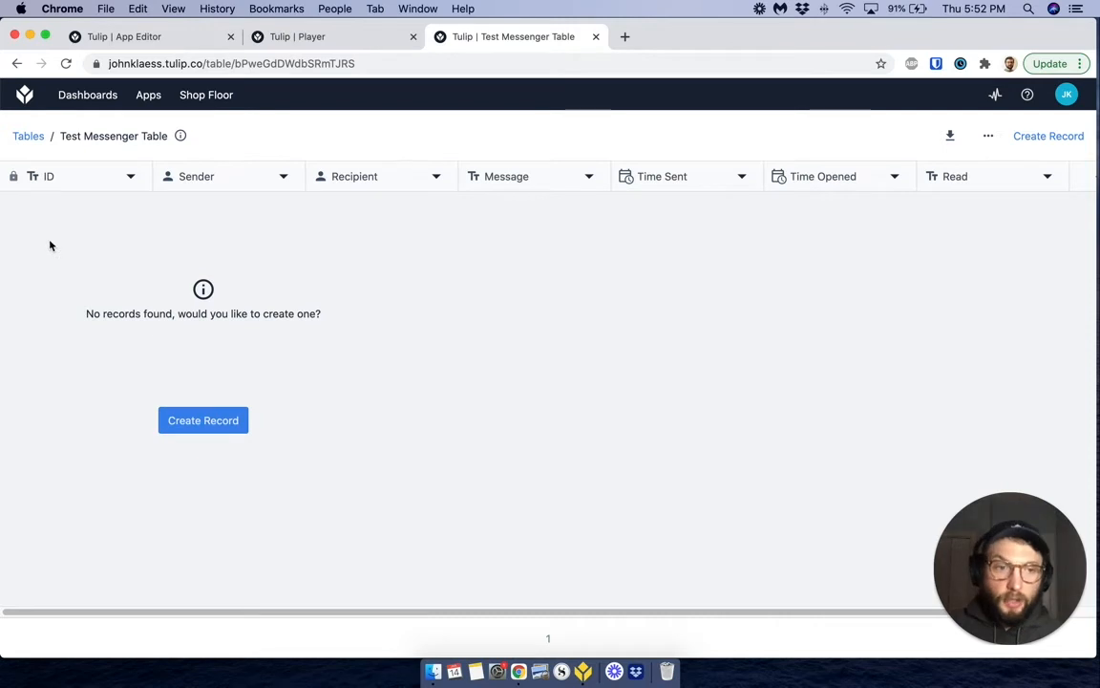
click(120, 36)
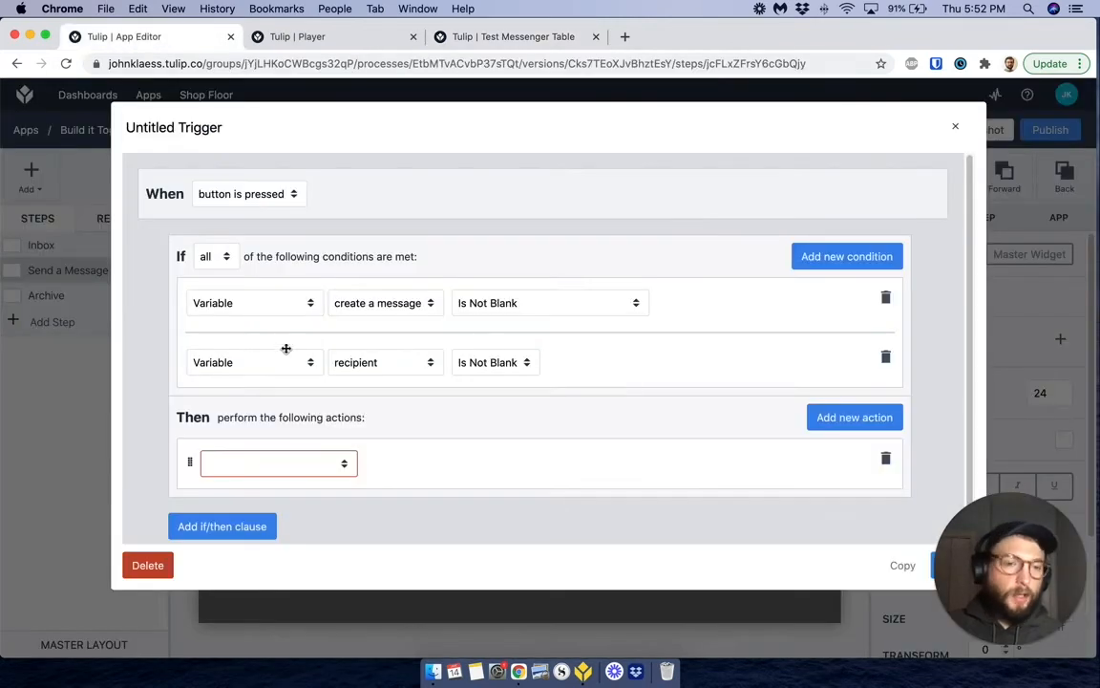
click(261, 462)
scroll(272, 454, down, 3)
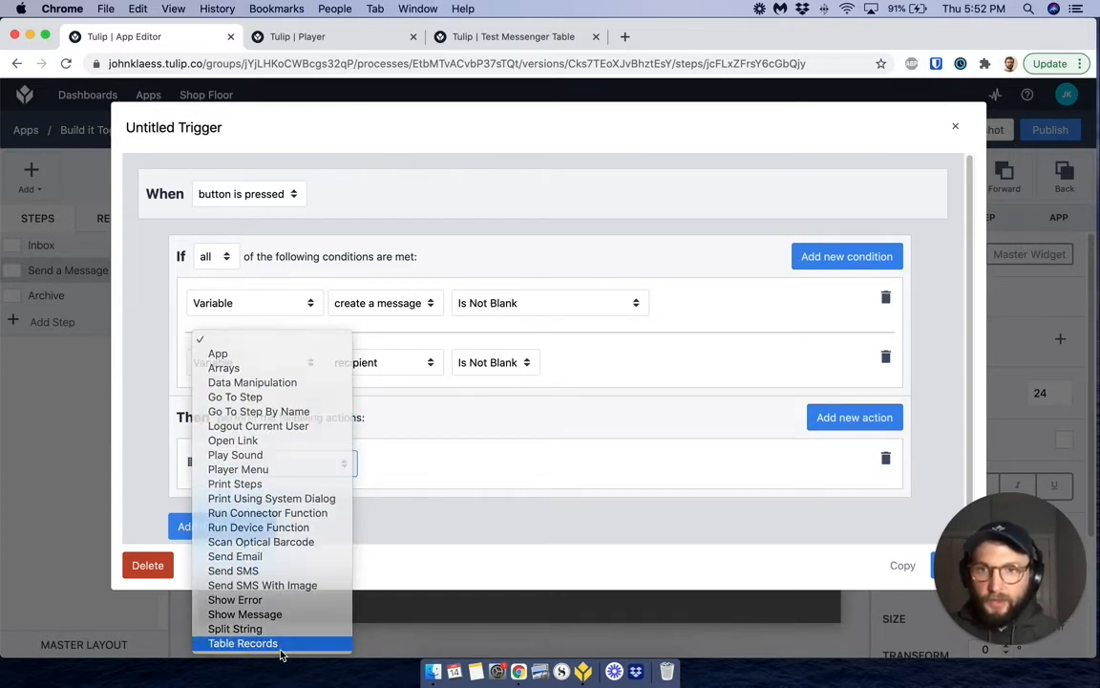
click(245, 643)
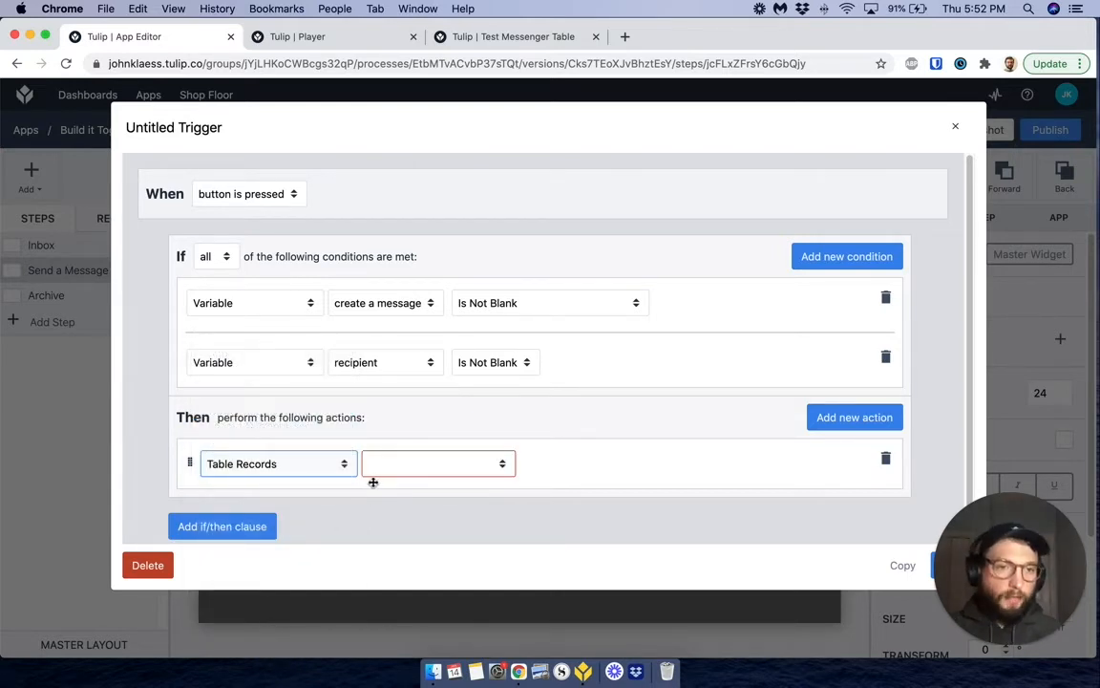
click(273, 463)
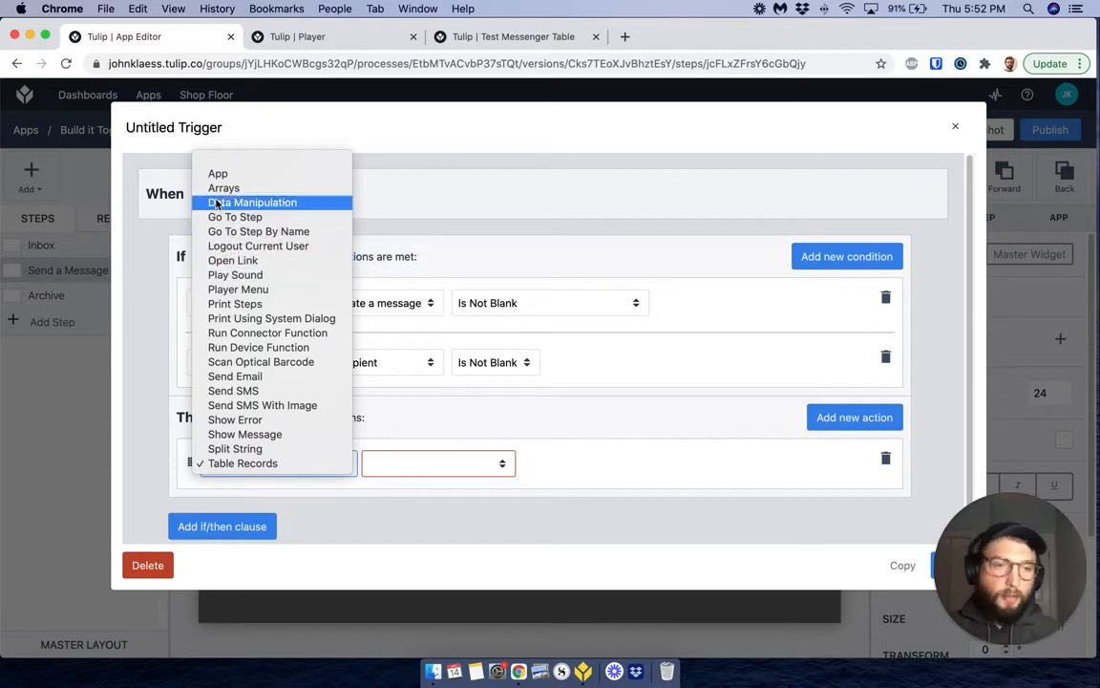
click(221, 467)
click(401, 468)
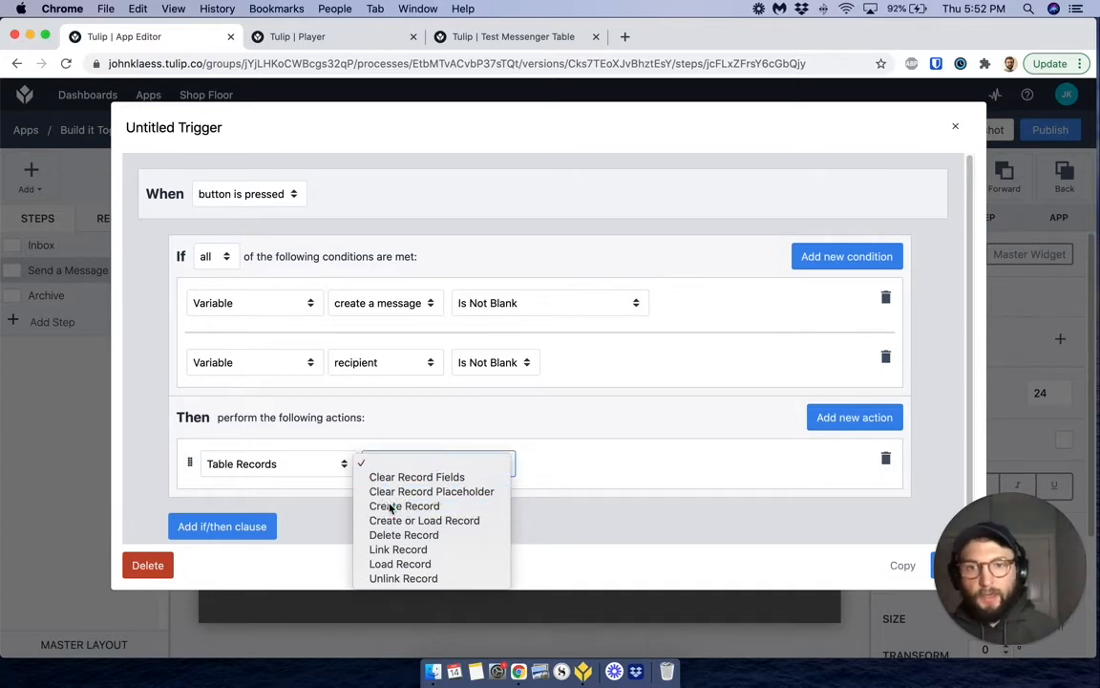
click(390, 506)
- Set the new record's ID source to Expression and open the expression for editing
click(581, 466)
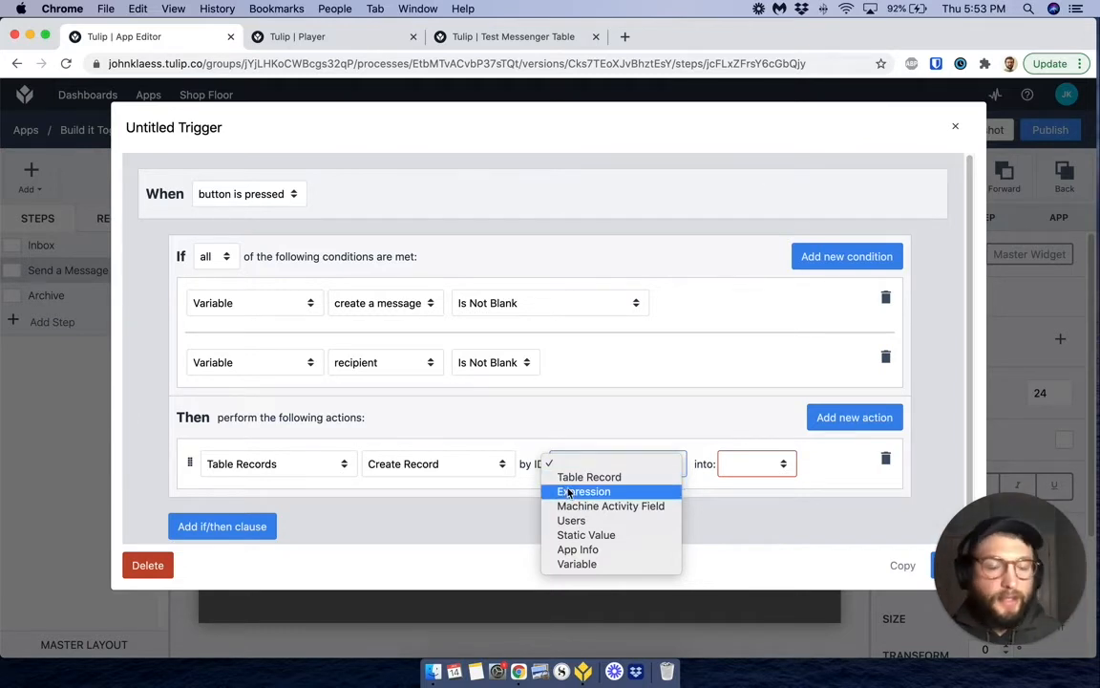
click(569, 492)
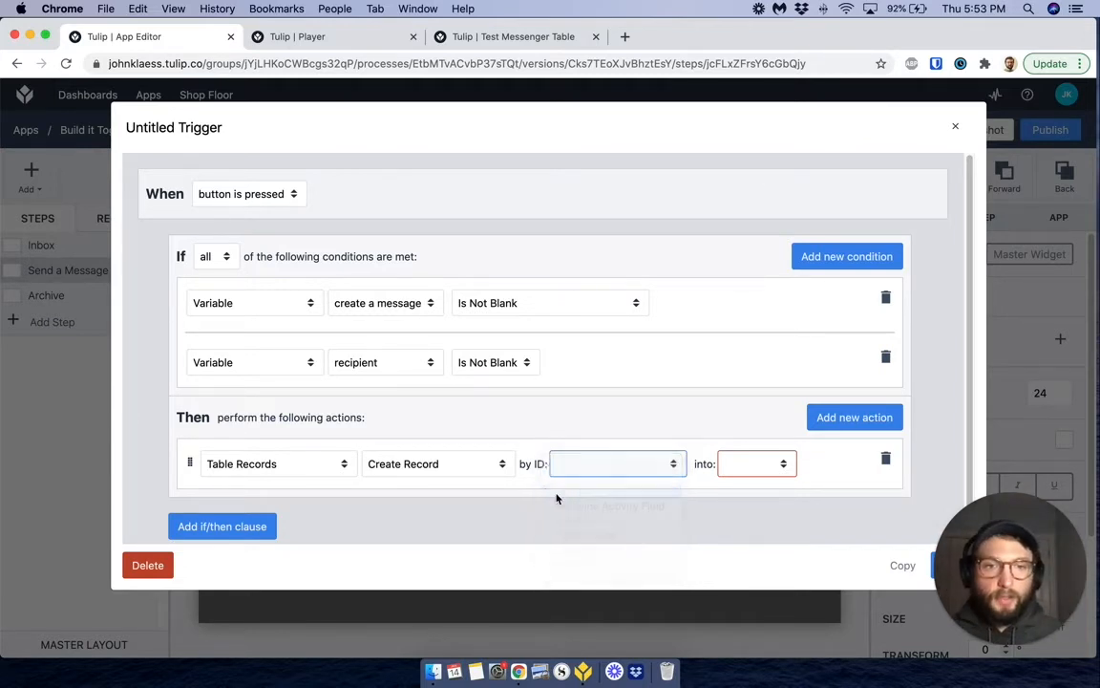
click(493, 498)
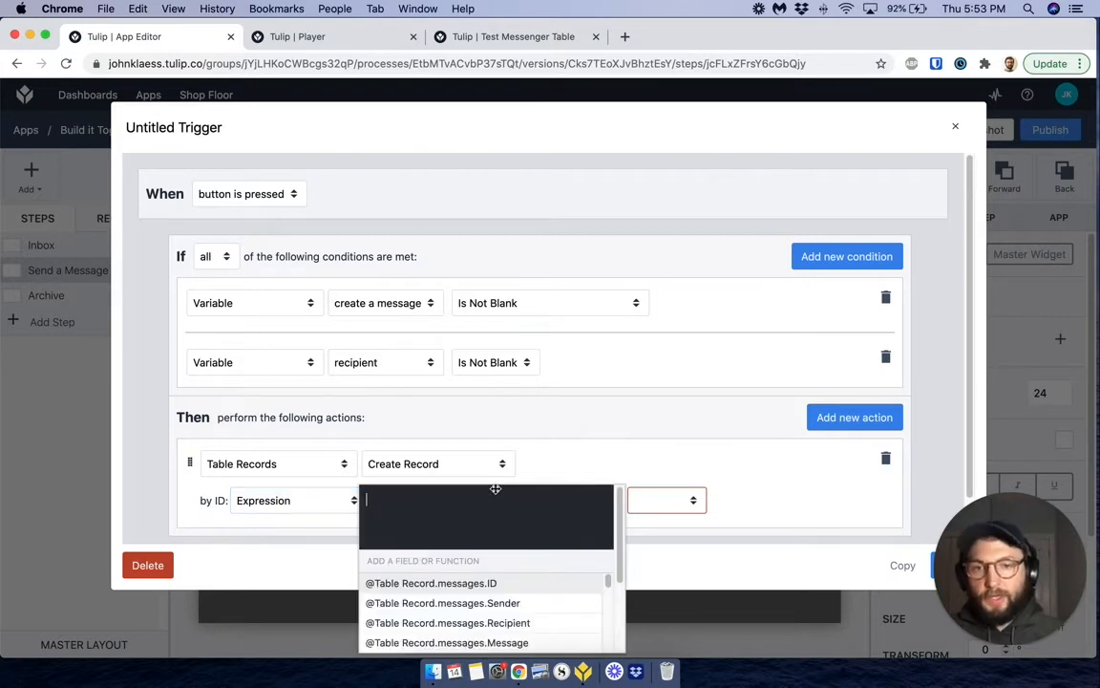
- Try the RANDOMSTRING() function as the expression for the record ID
text(rand)
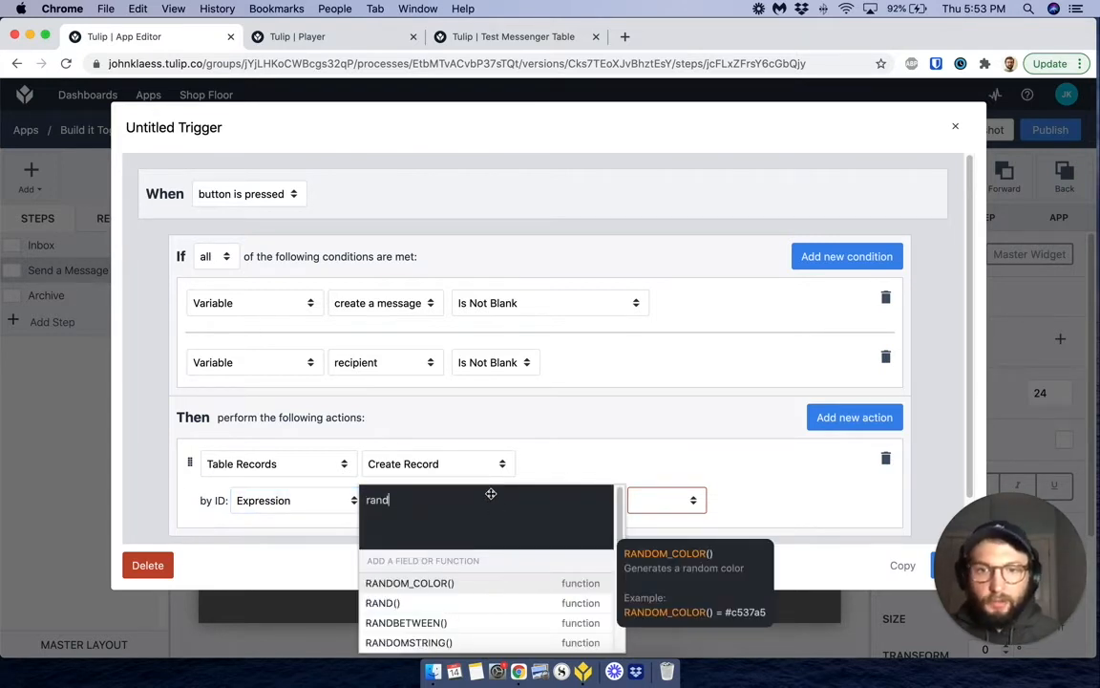
key(Down)
key(Return)
click(491, 494)
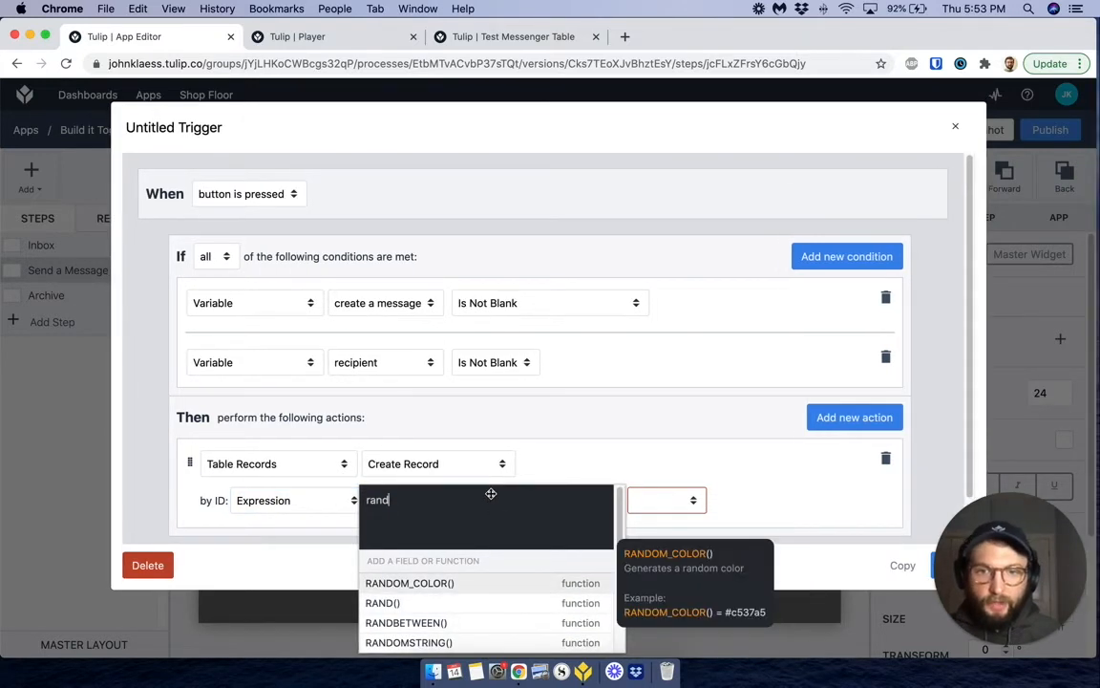
key(Down)
key(Down)
key(Down)
key(Return)
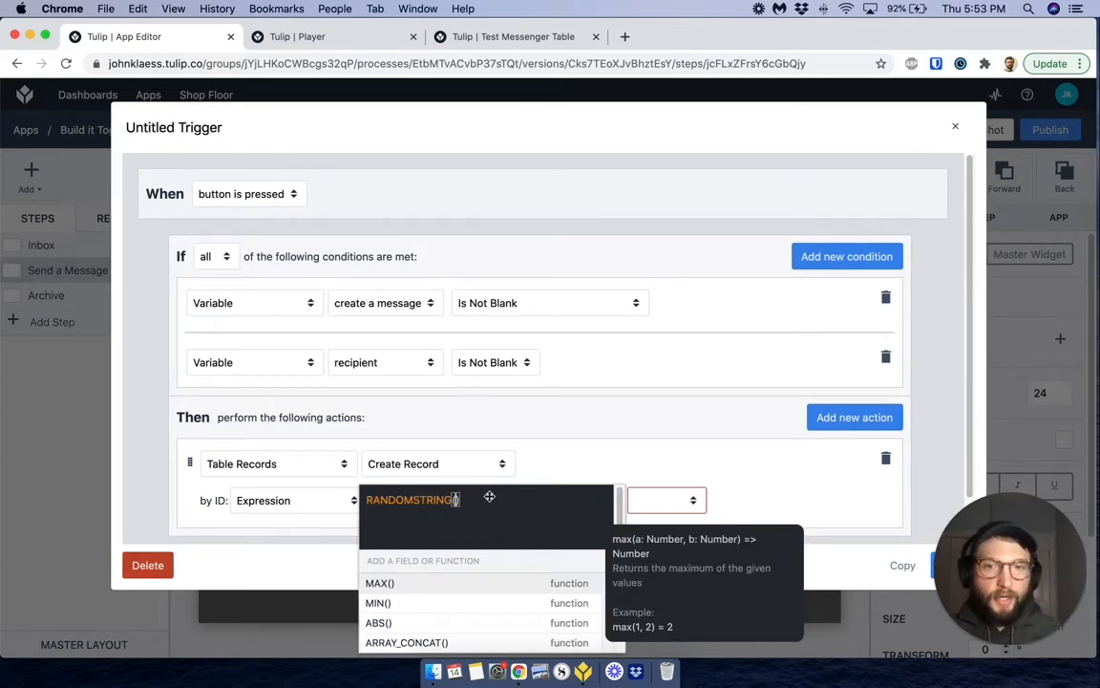
- Clear the RANDOMSTRING() function from the record ID expression
click(493, 494)
key(BackSpace)
key(BackSpace)
key(BackSpace)
key(BackSpace)
key(BackSpace)
key(BackSpace)
key(BackSpace)
key(BackSpace)
key(BackSpace)
key(BackSpace)
key(BackSpace)
key(BackSpace)
key(BackSpace)
key(BackSpace)
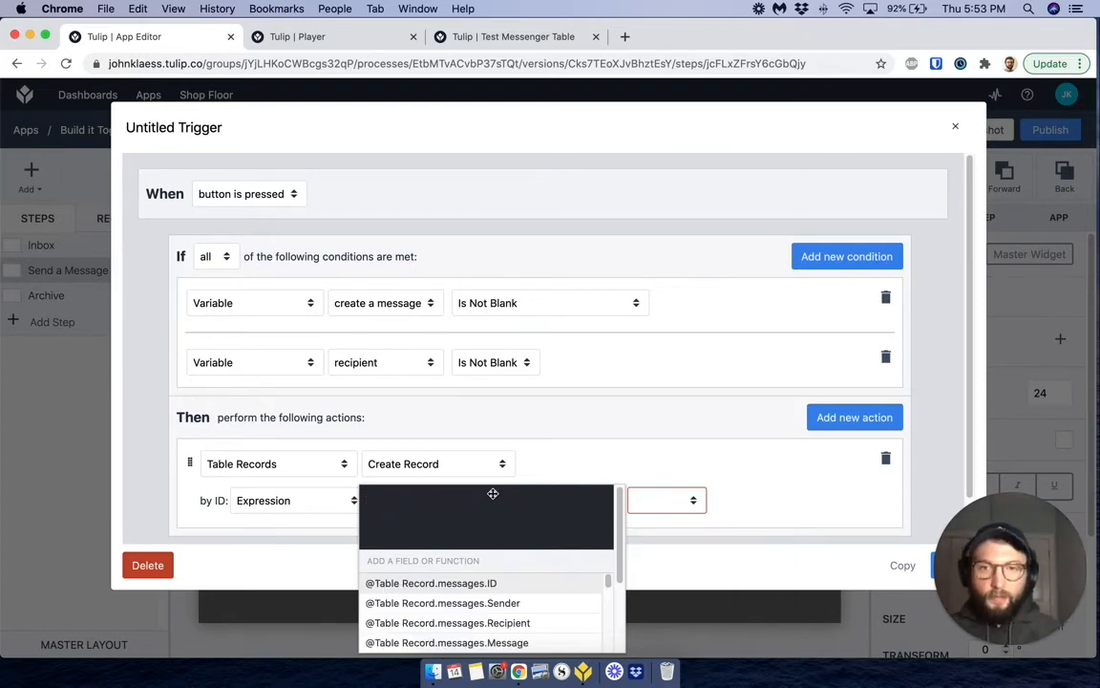
- Begin the record ID expression with App Info.Logged-in User, concatenated with a '-' separator
text(@)
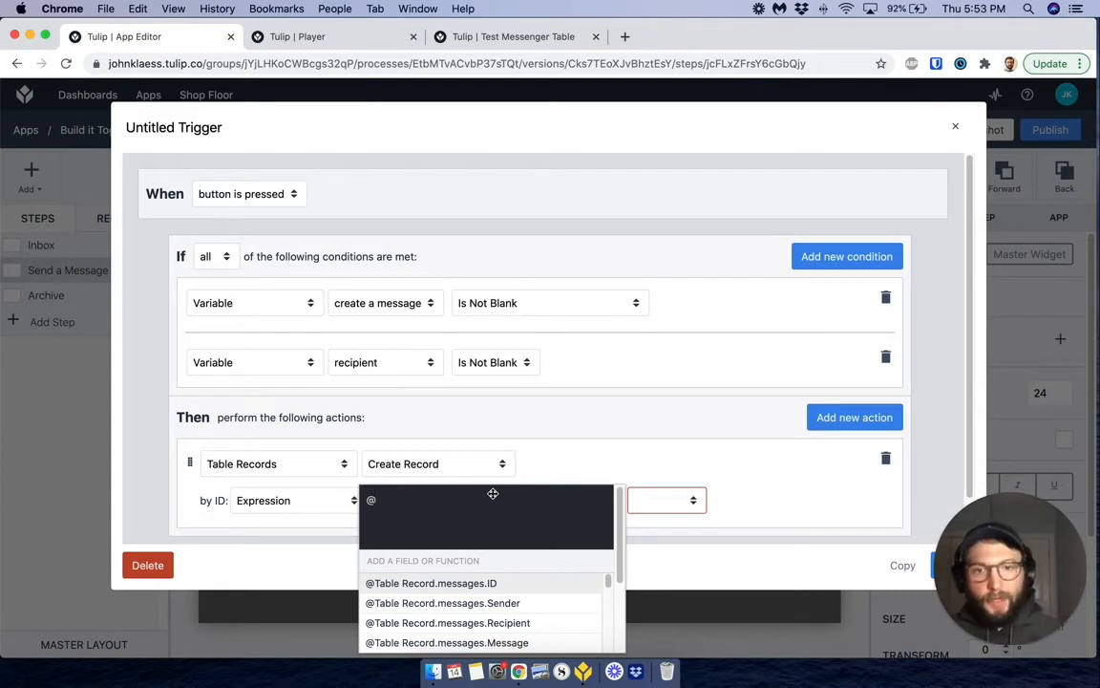
text(app in)
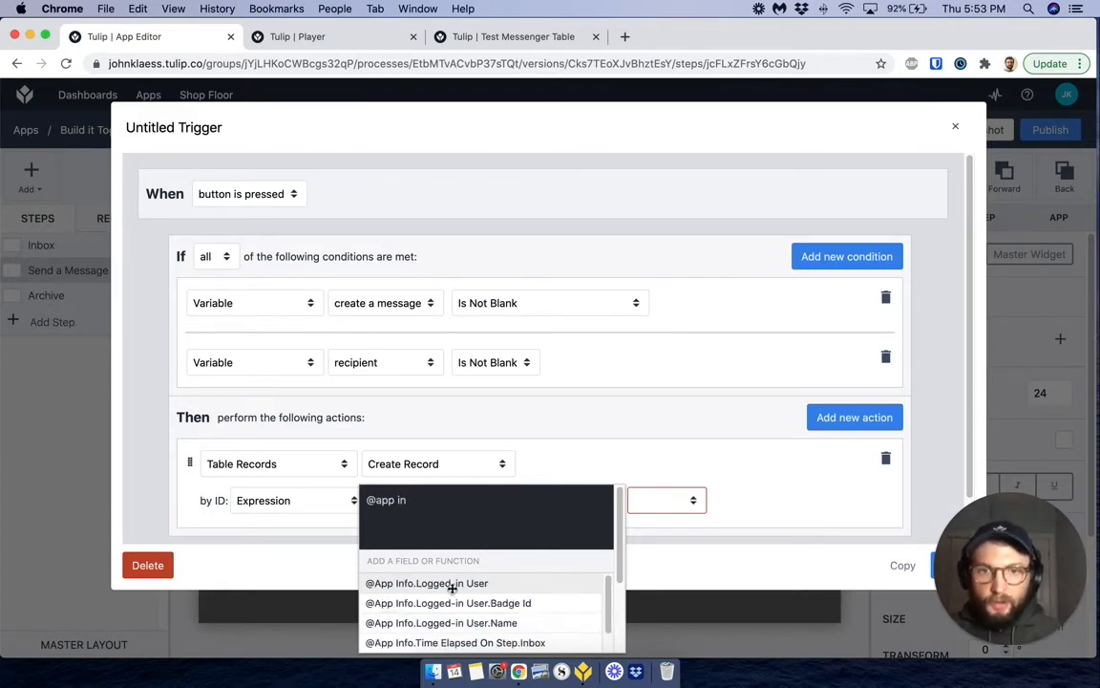
key(Return)
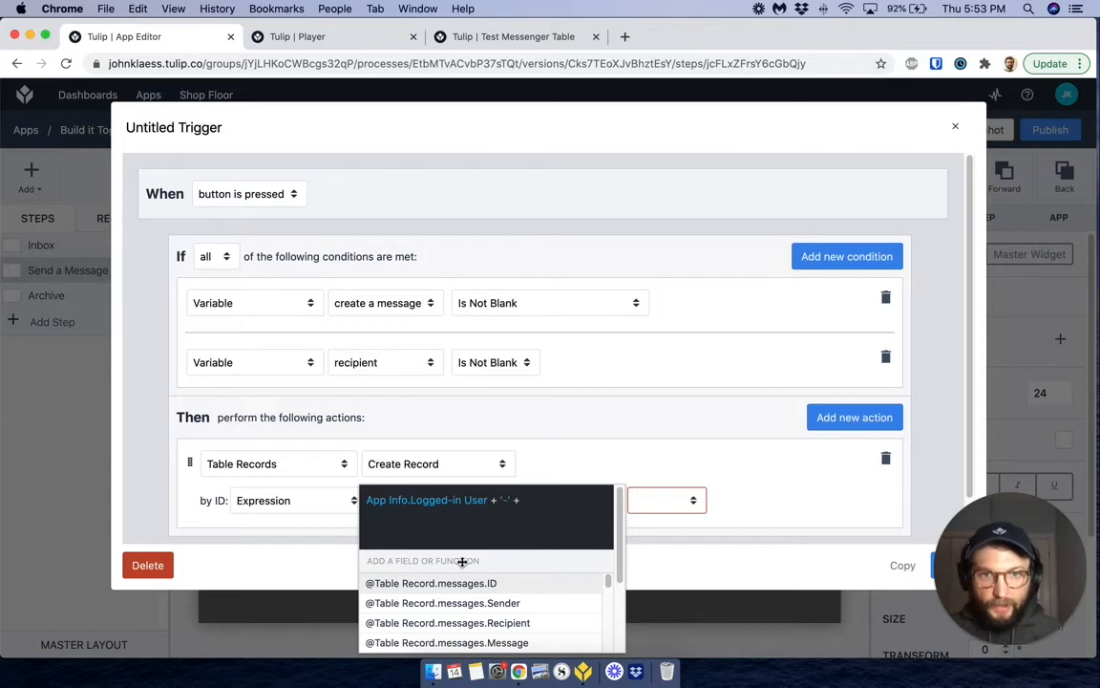
text(+ '-' + @)
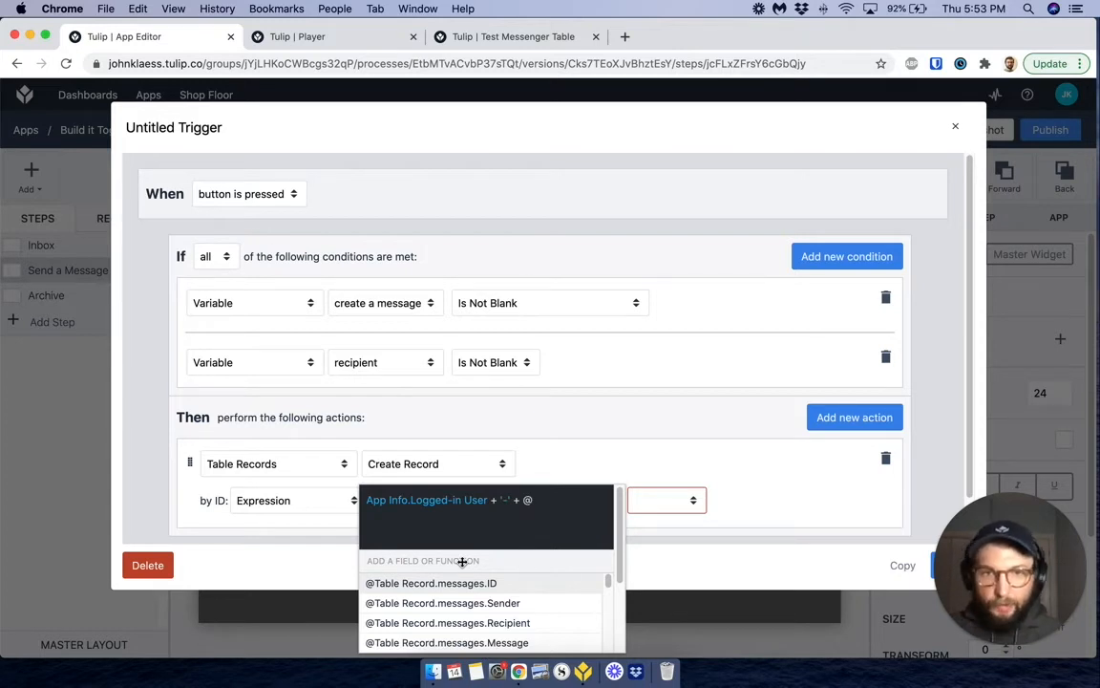
text(app)
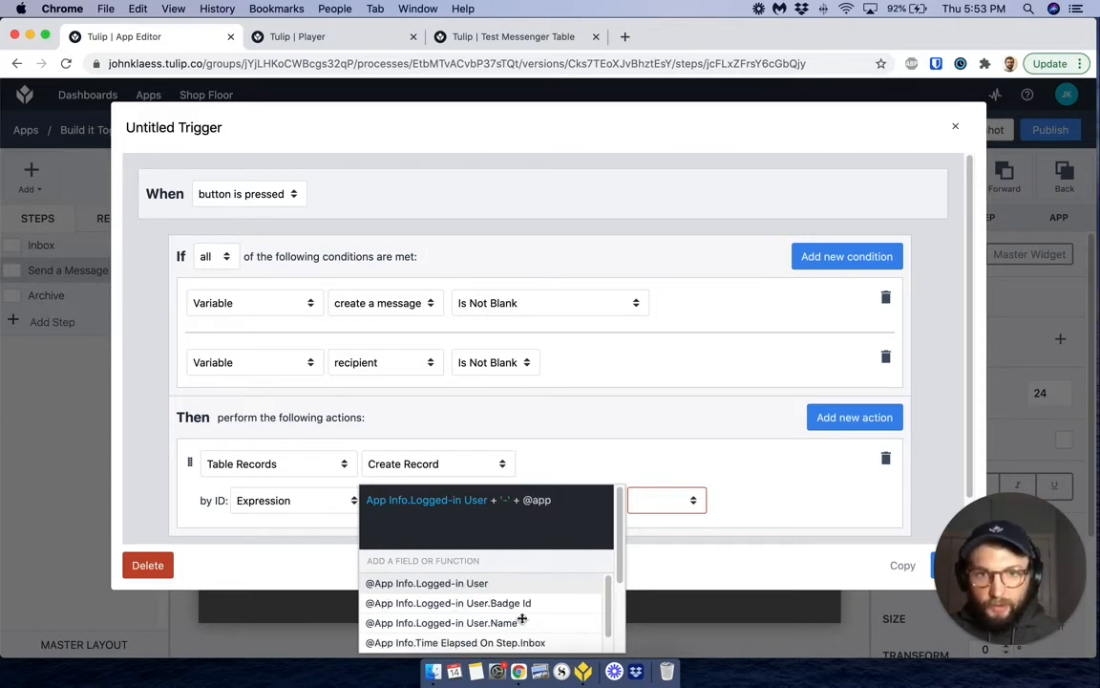
scroll(531, 620, down, 3)
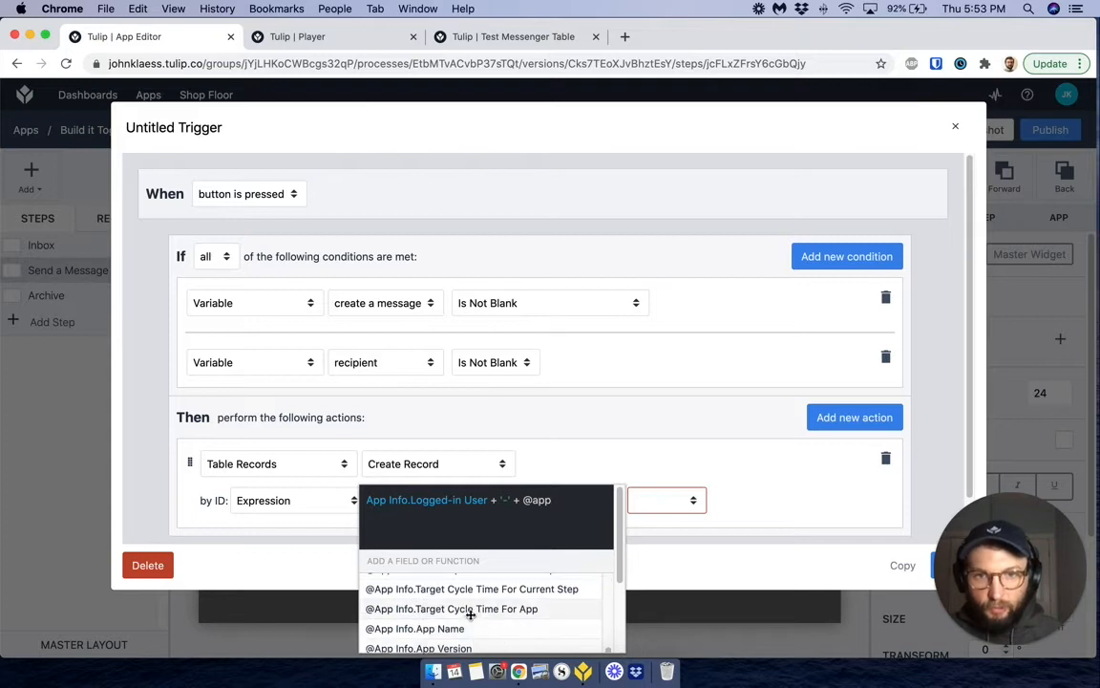
scroll(469, 609, up, 1)
scroll(471, 611, up, 3)
scroll(475, 608, down, 3)
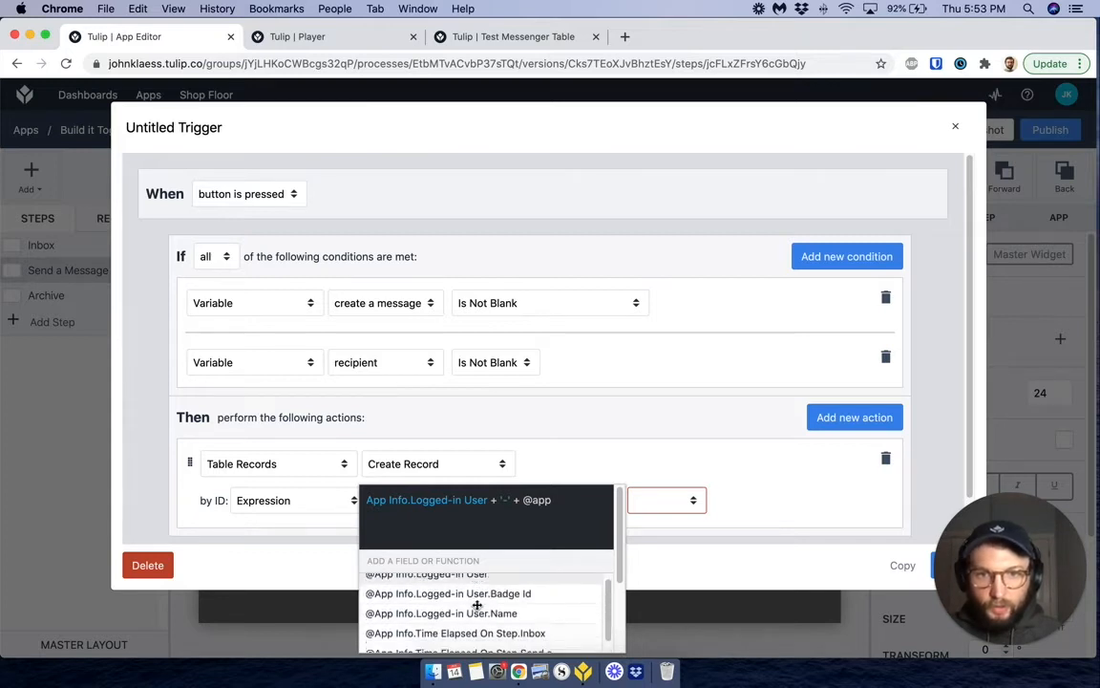
scroll(477, 605, down, 3)
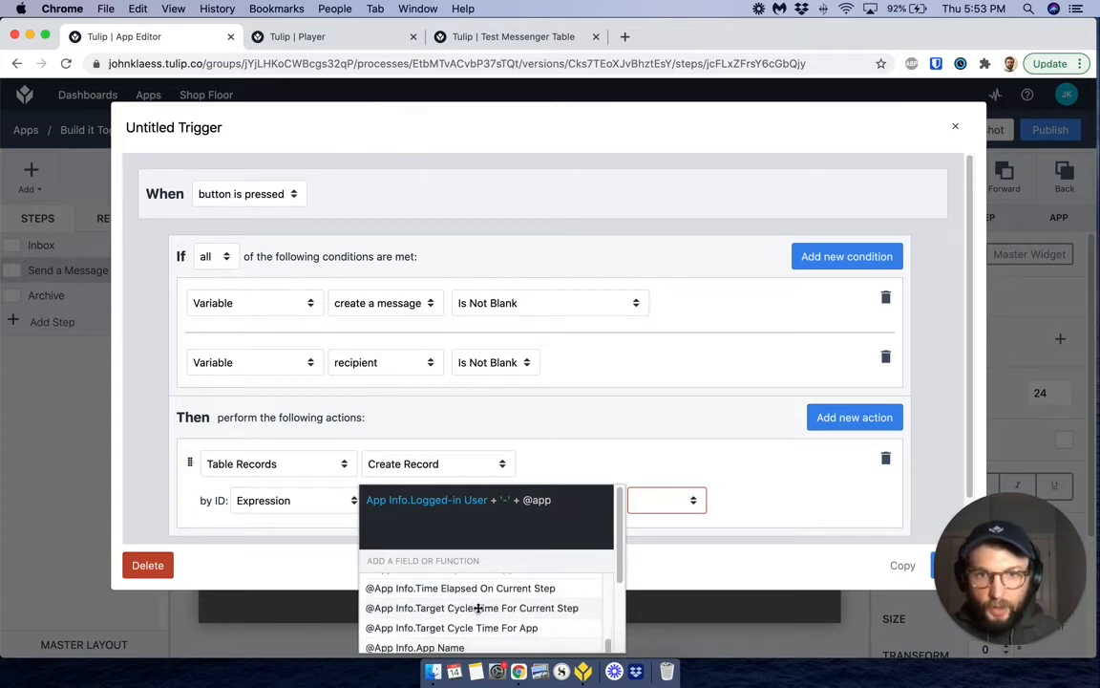
click(483, 636)
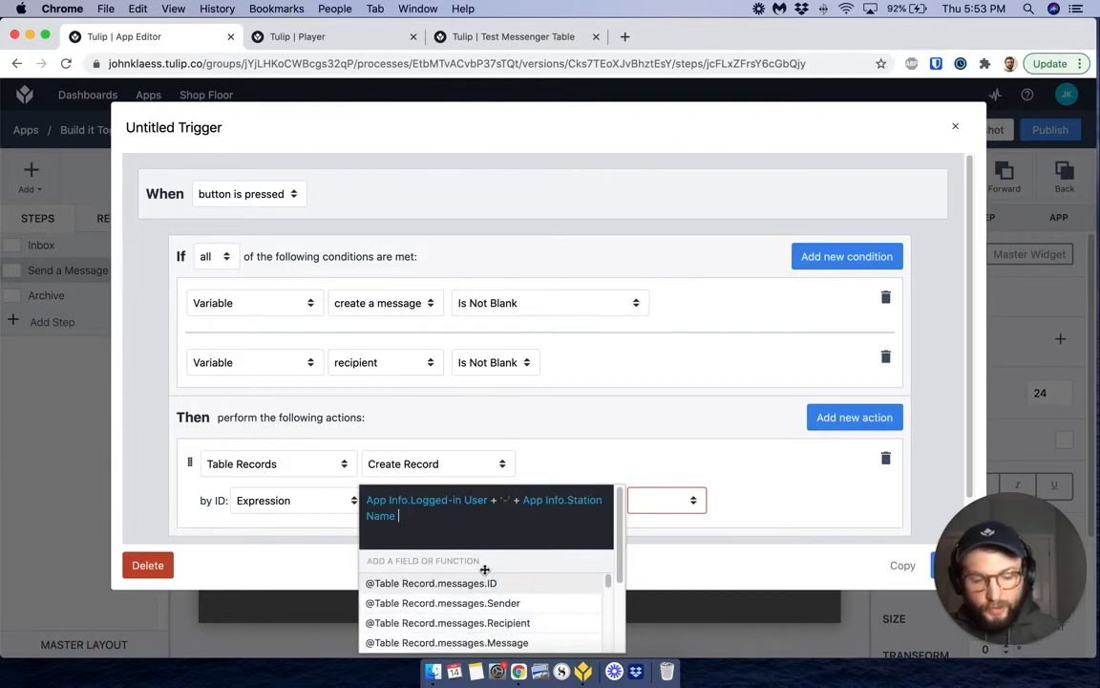
key(Return)
key(BackSpace)
key(BackSpace)
key(BackSpace)
key(BackSpace)
key(BackSpace)
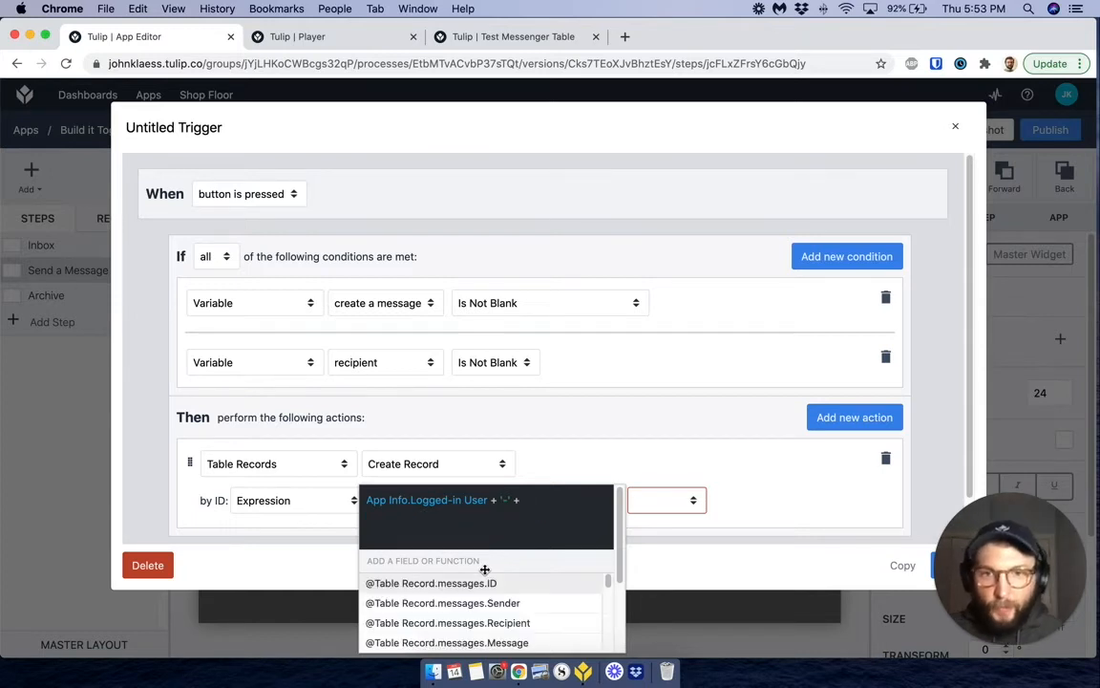
- Append App Info.Station Name and a second '-' separator to the record ID expression
text(@ap)
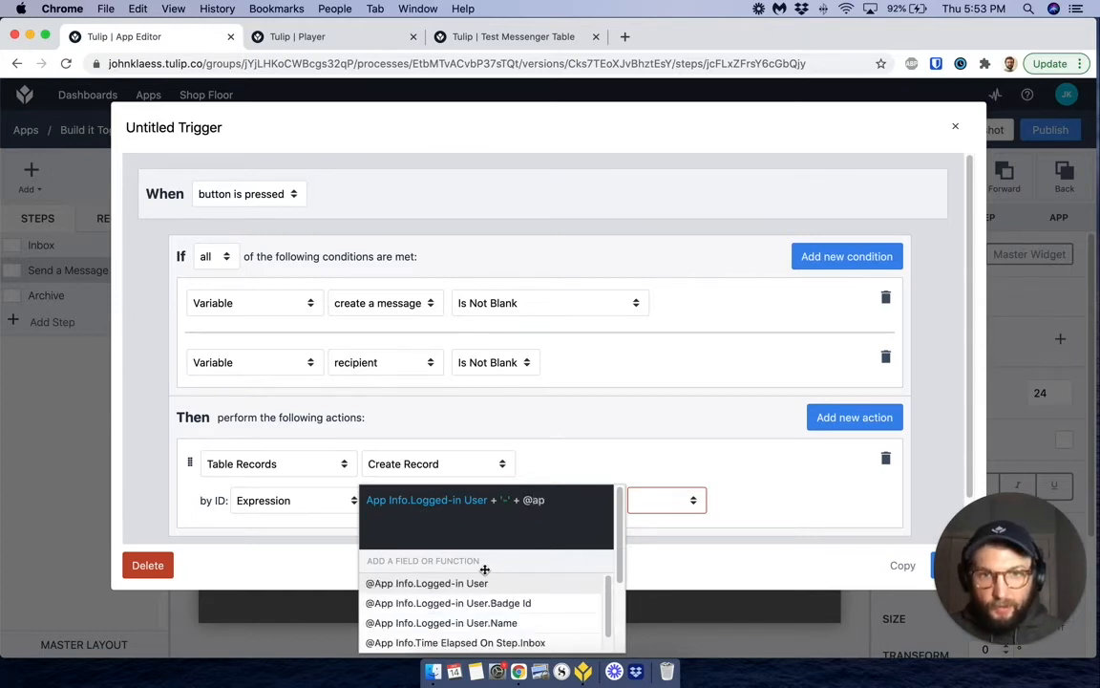
text(p info.st)
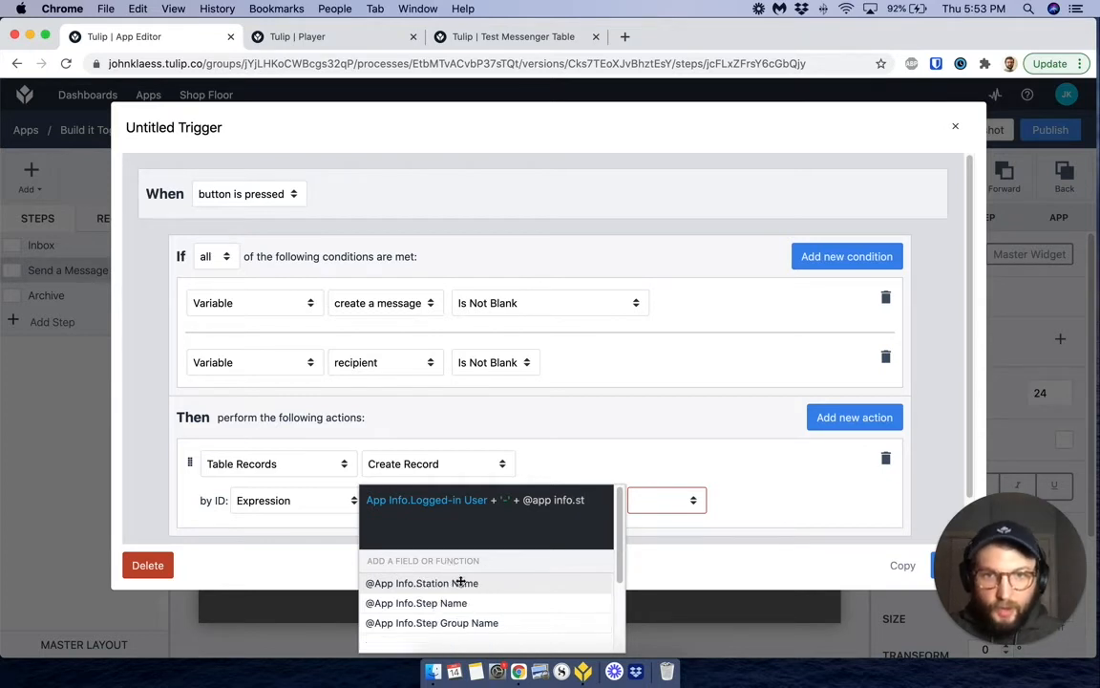
click(457, 583)
text(+ )
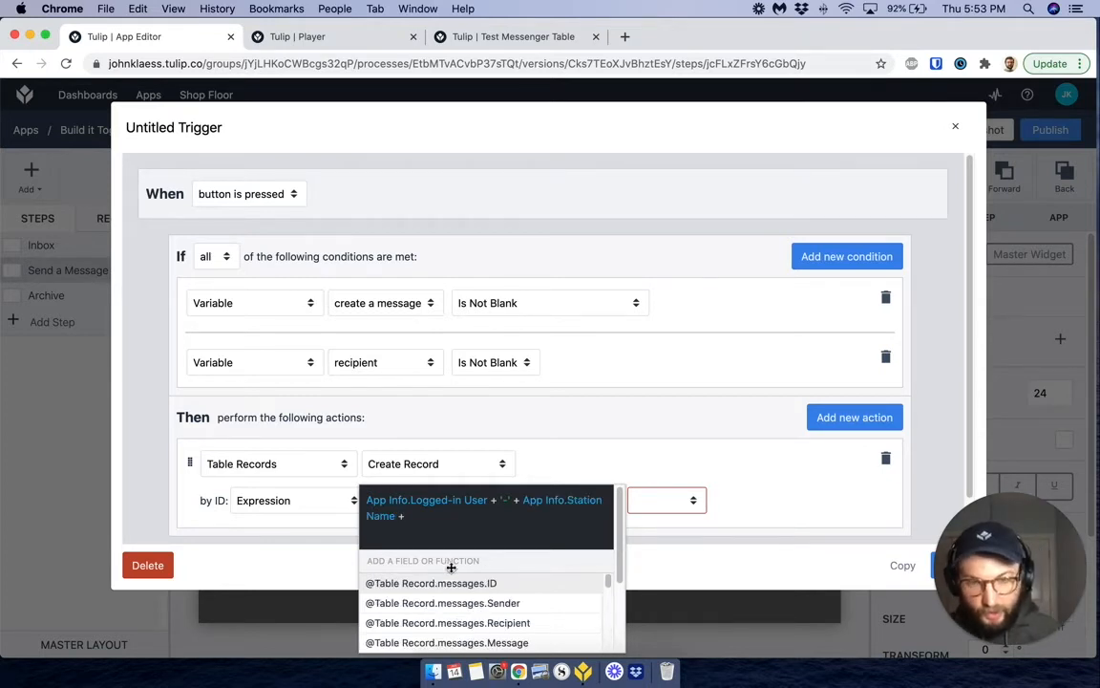
text('-')
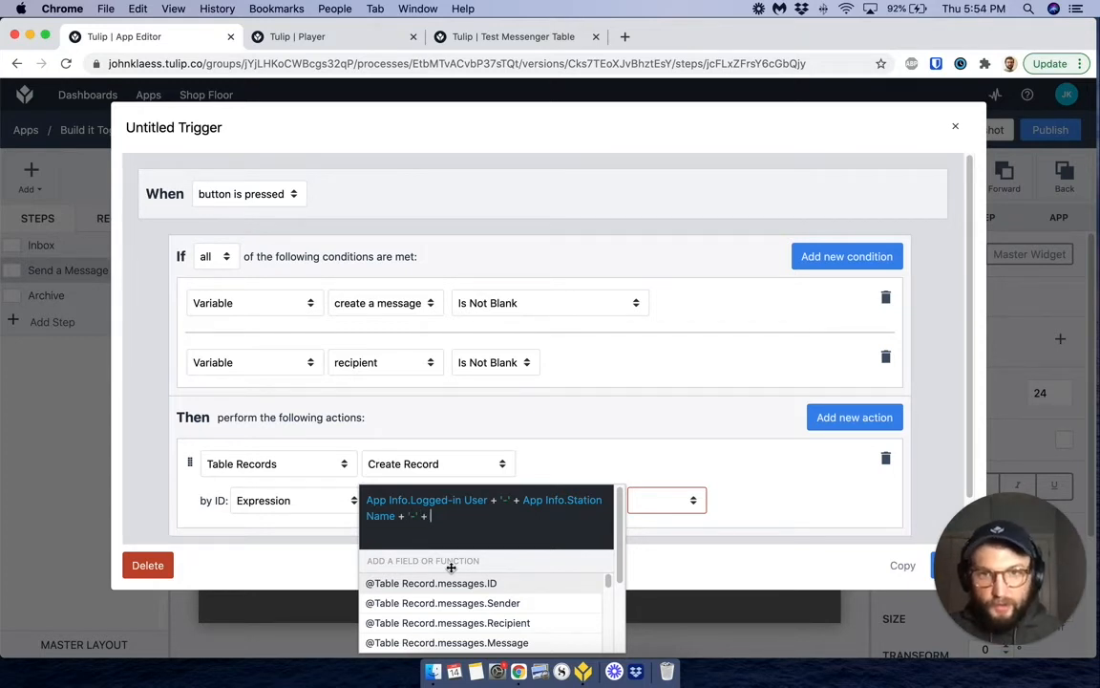
- Append App Info.Current Date and Time to the record ID expression and save the expression
text( + @app)
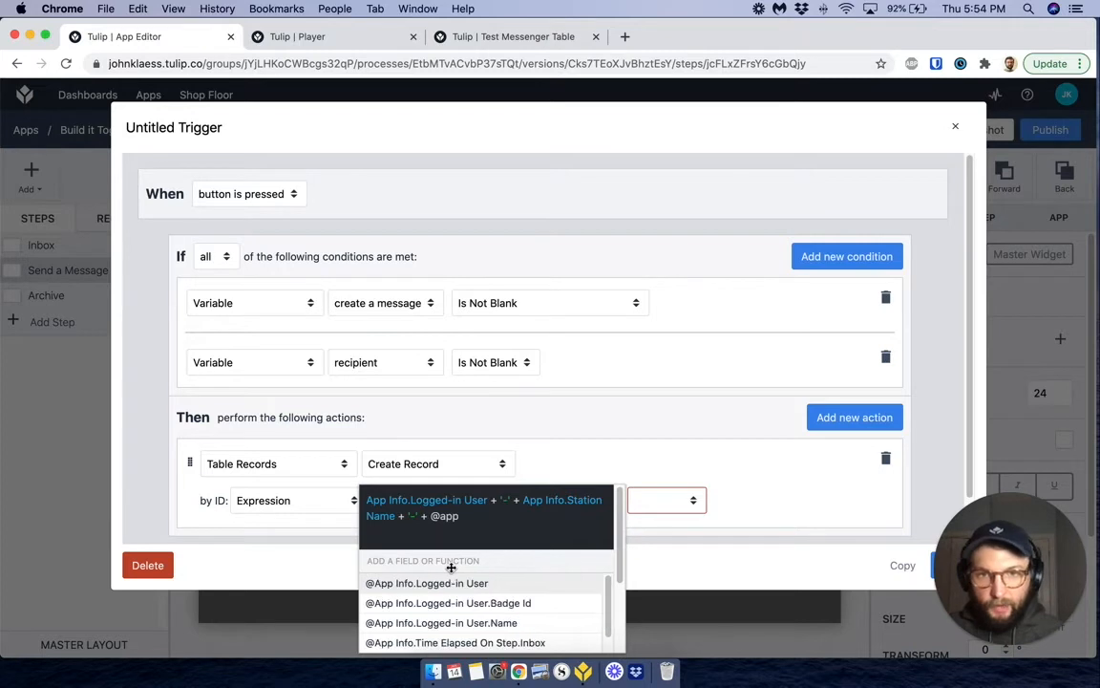
text( info.c)
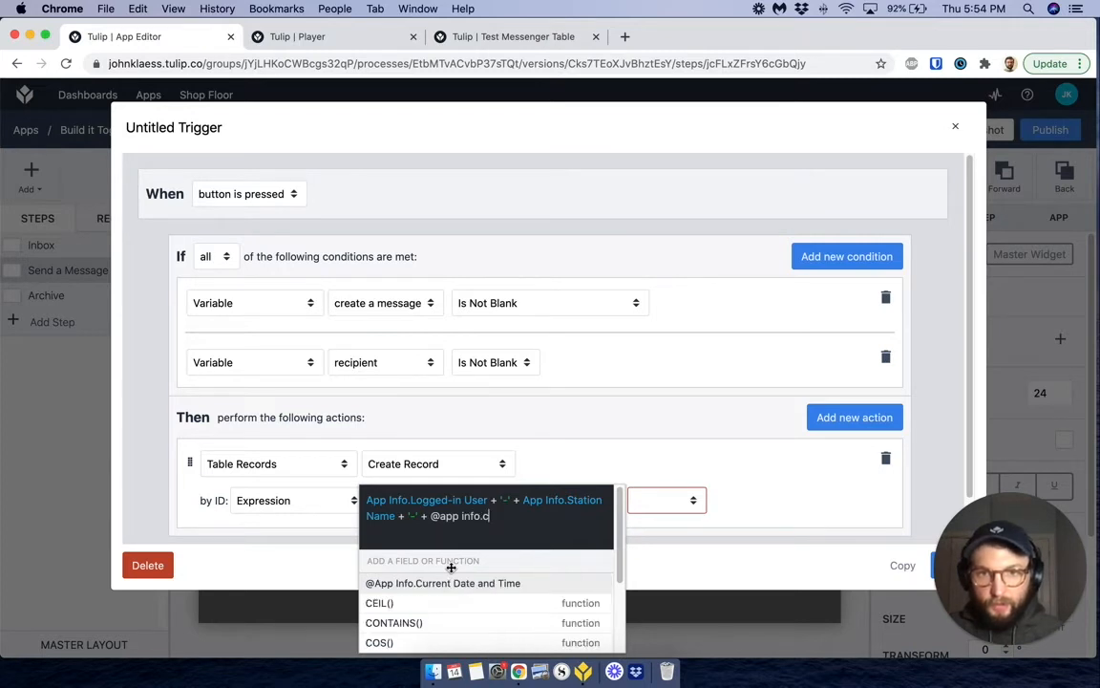
click(449, 583)
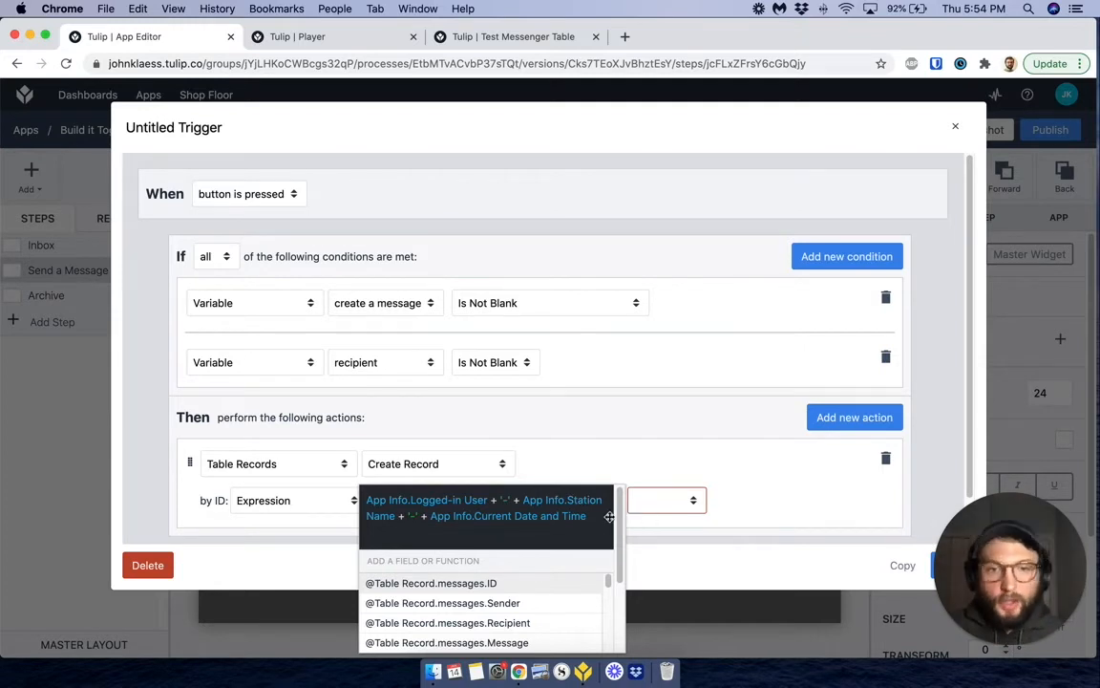
scroll(588, 526, down, 1)
scroll(589, 535, down, 3)
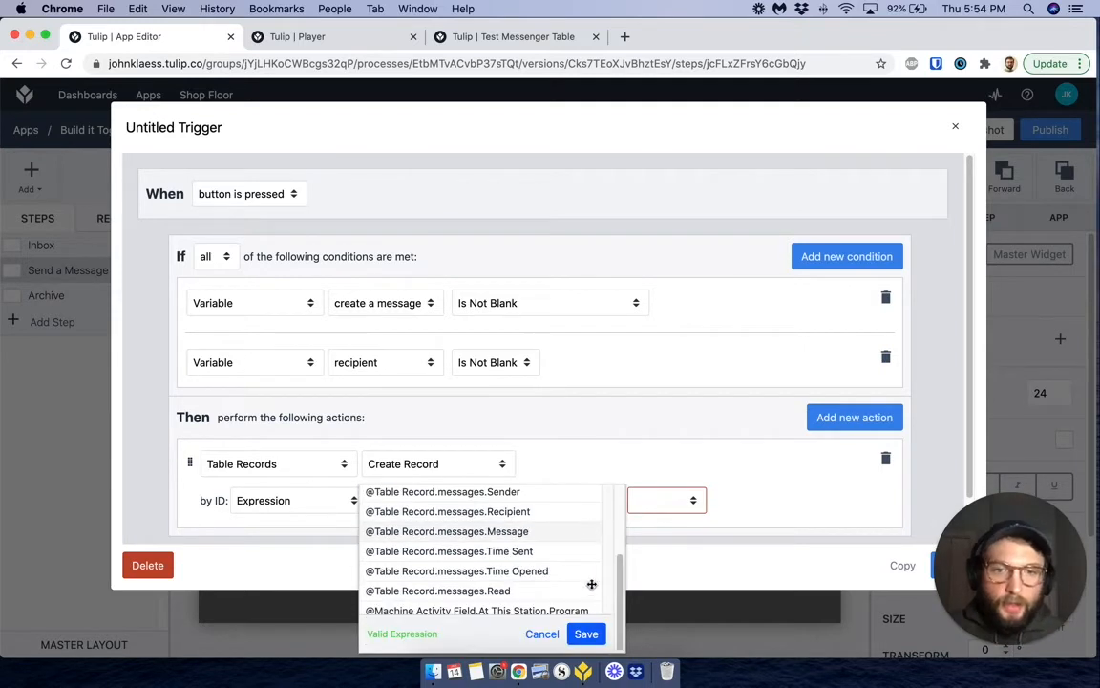
click(586, 635)
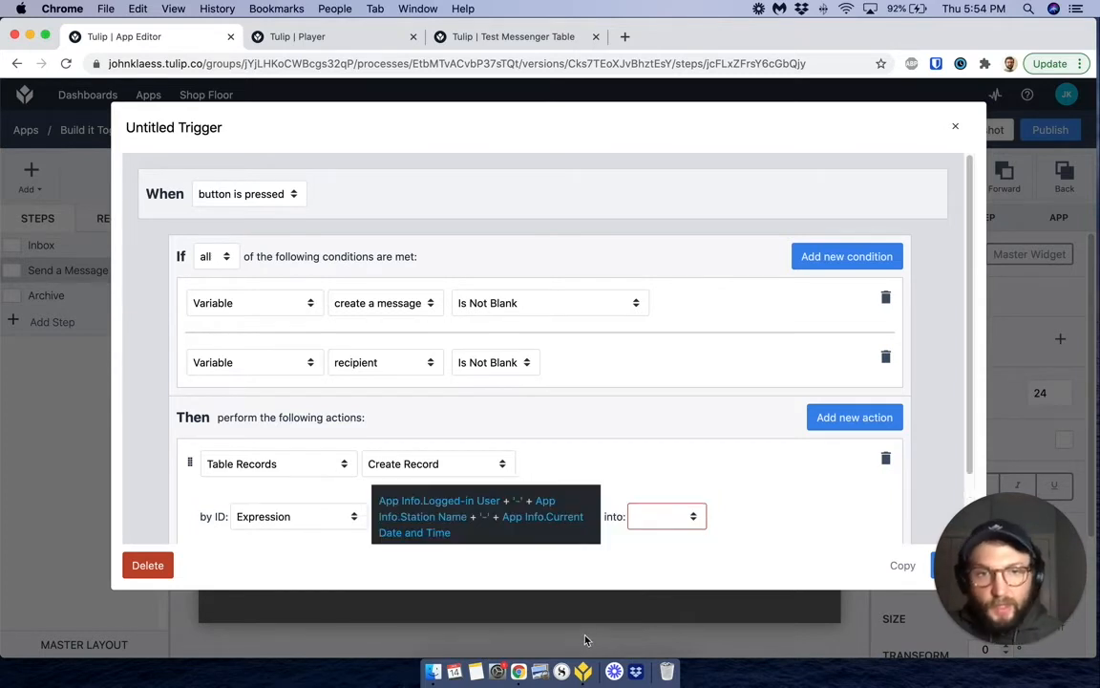
- Set the Create Record action to create its record into the messages placeholder
click(634, 520)
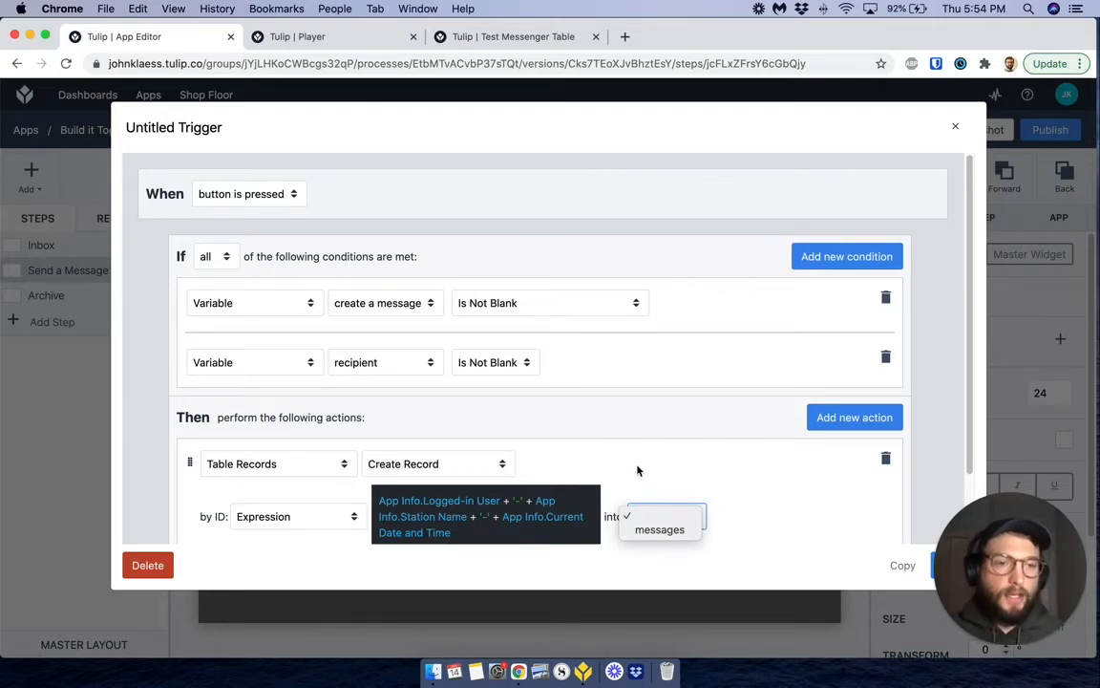
click(650, 529)
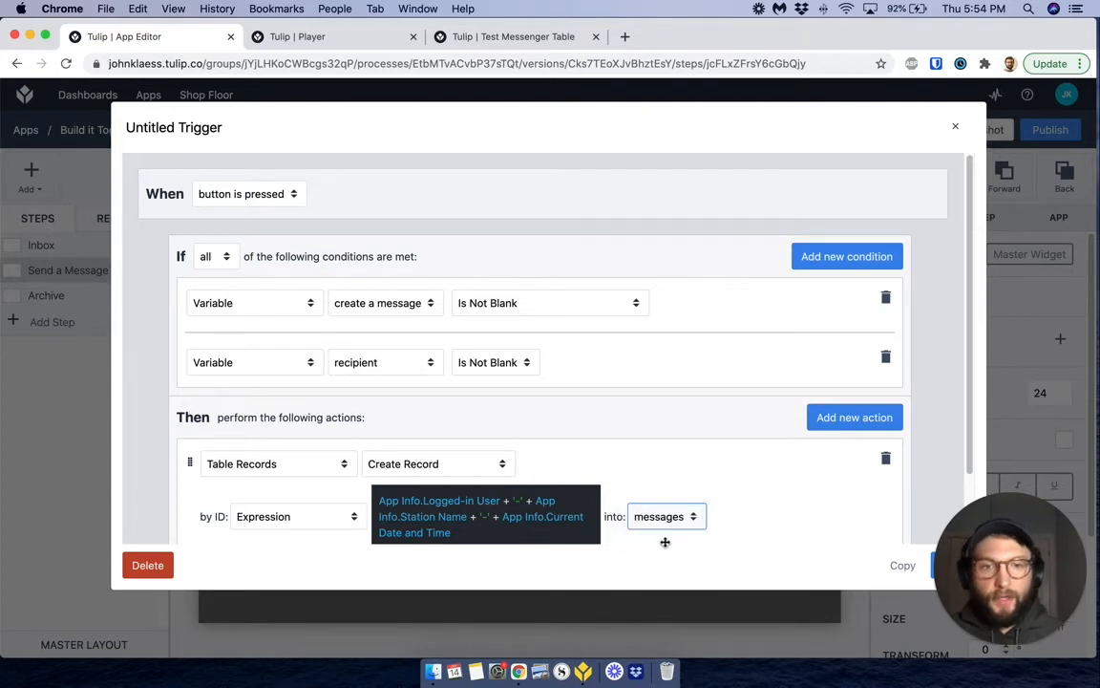
- Add a Data Manipulation action that stores the variable create a message
scroll(619, 447, down, 2)
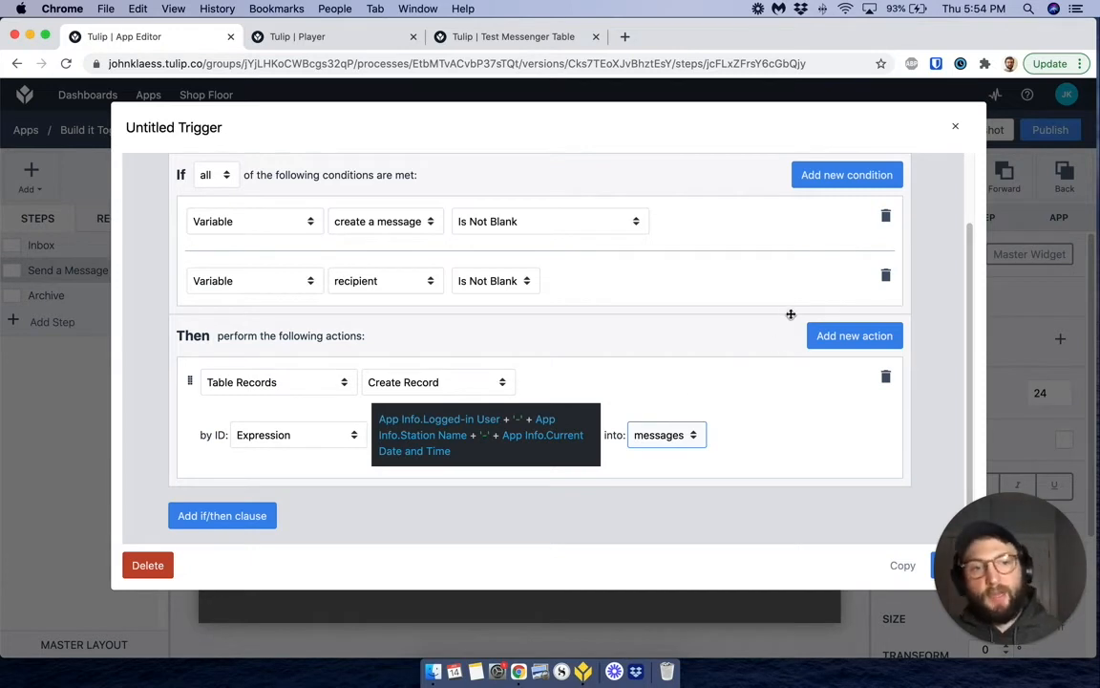
click(860, 337)
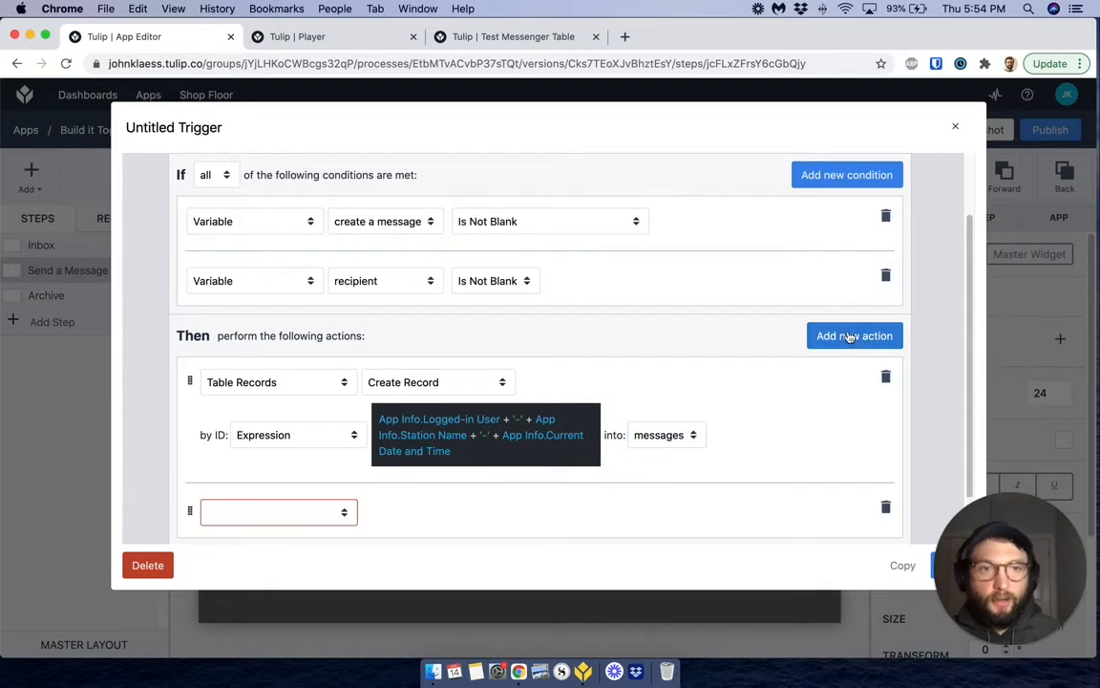
scroll(329, 405, down, 1)
scroll(400, 458, down, 1)
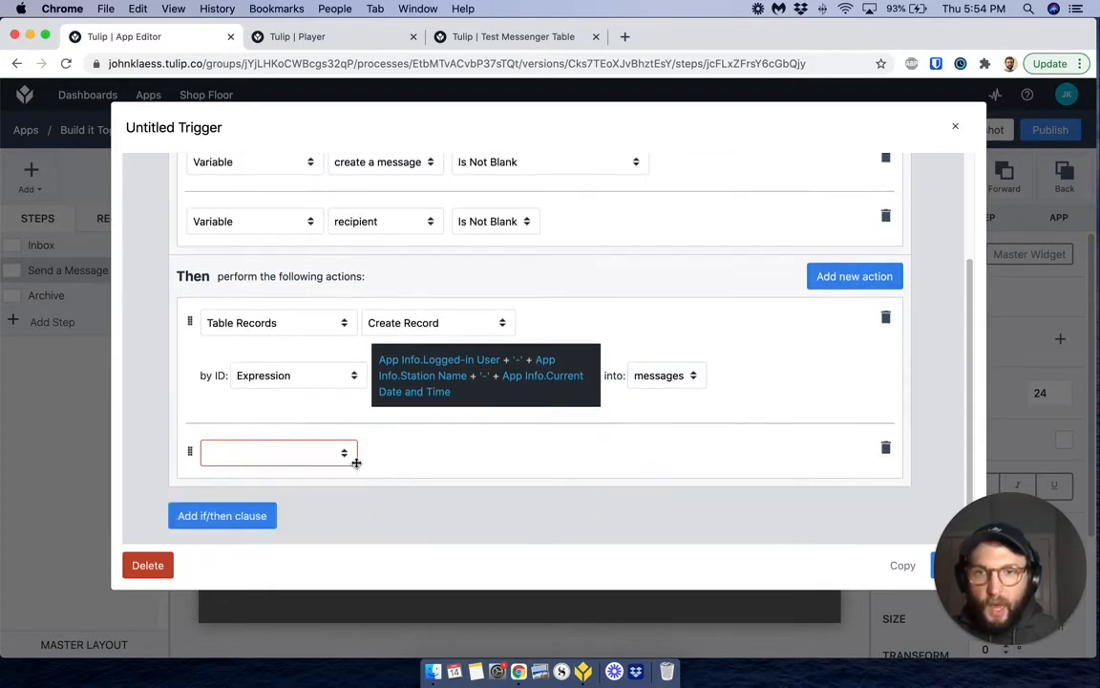
click(346, 453)
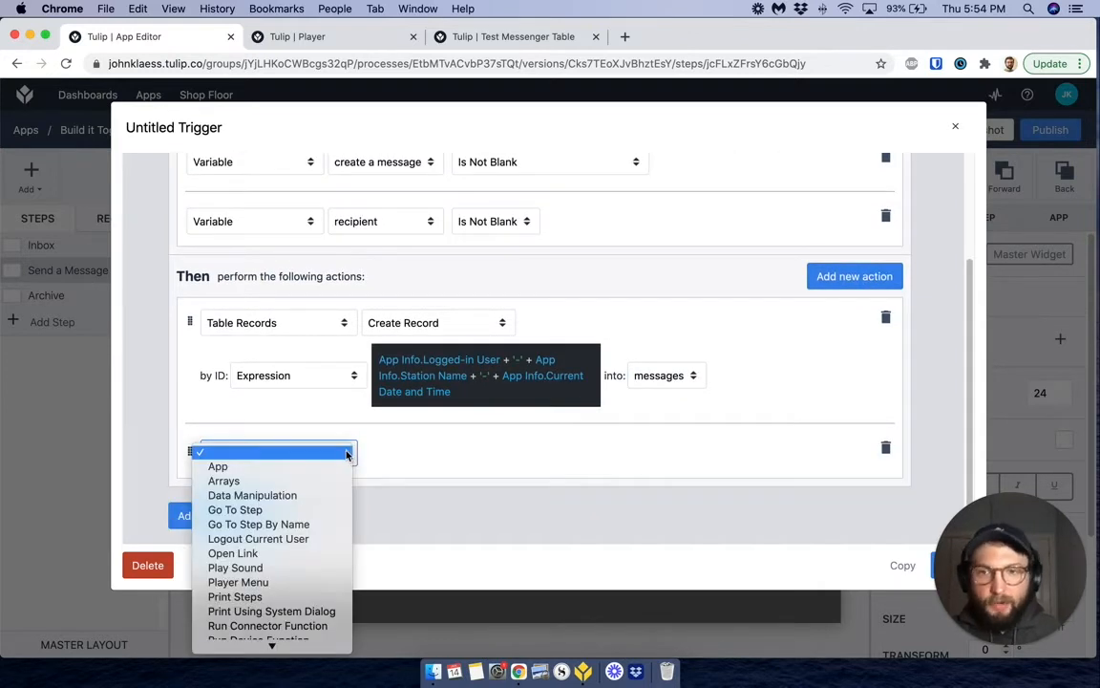
click(299, 496)
click(399, 454)
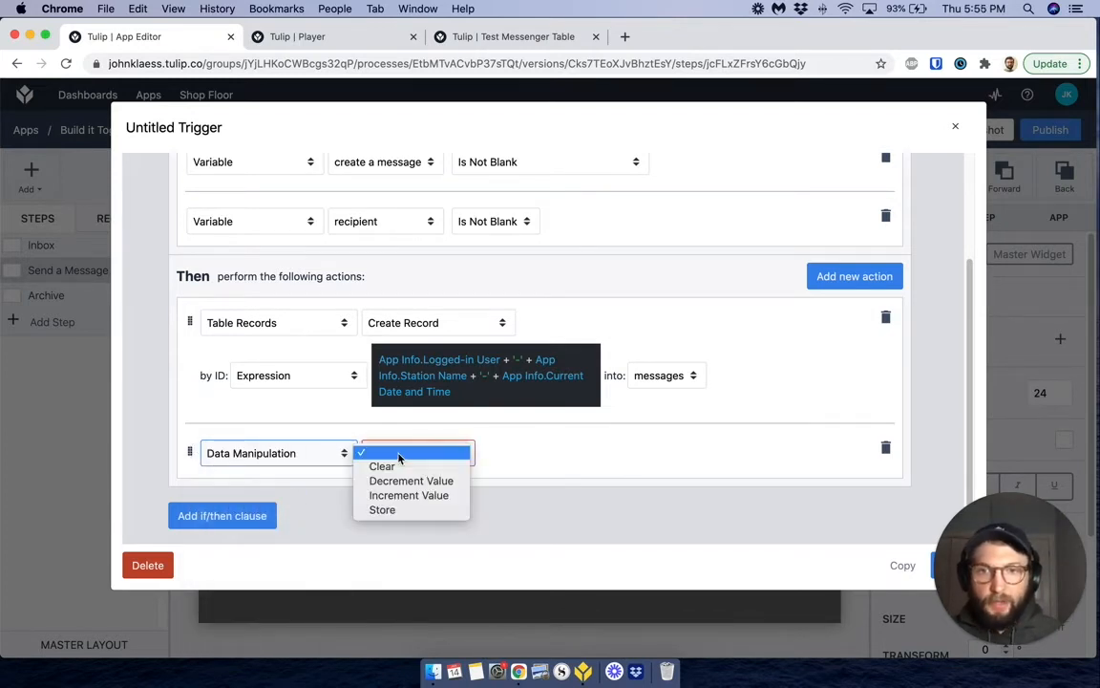
click(381, 510)
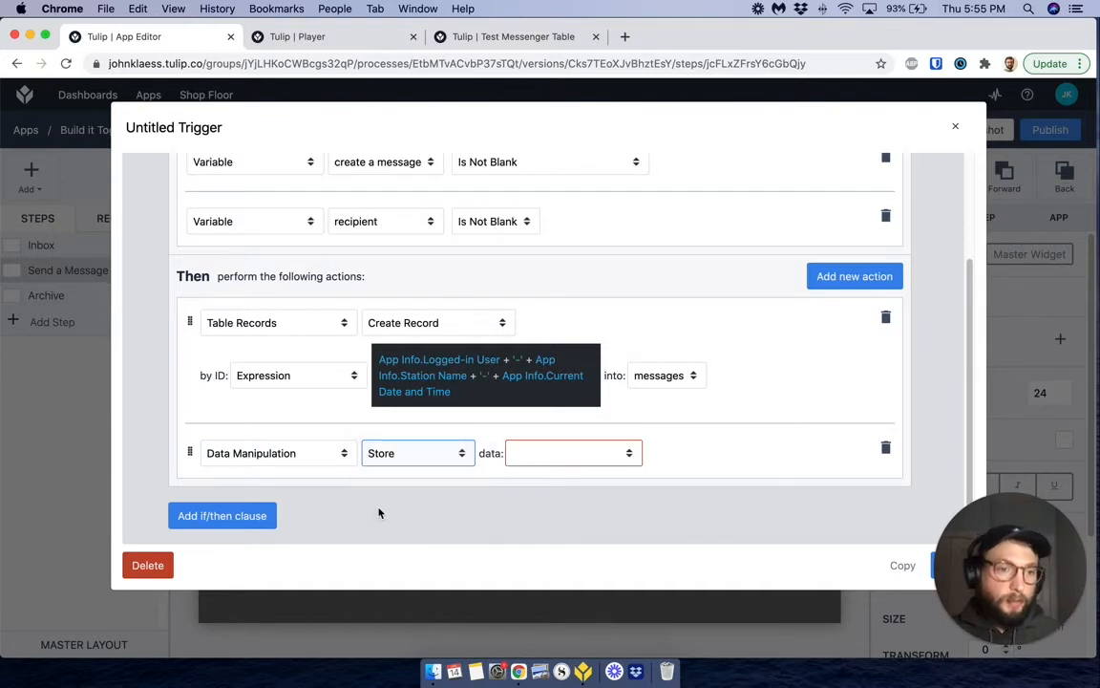
click(541, 455)
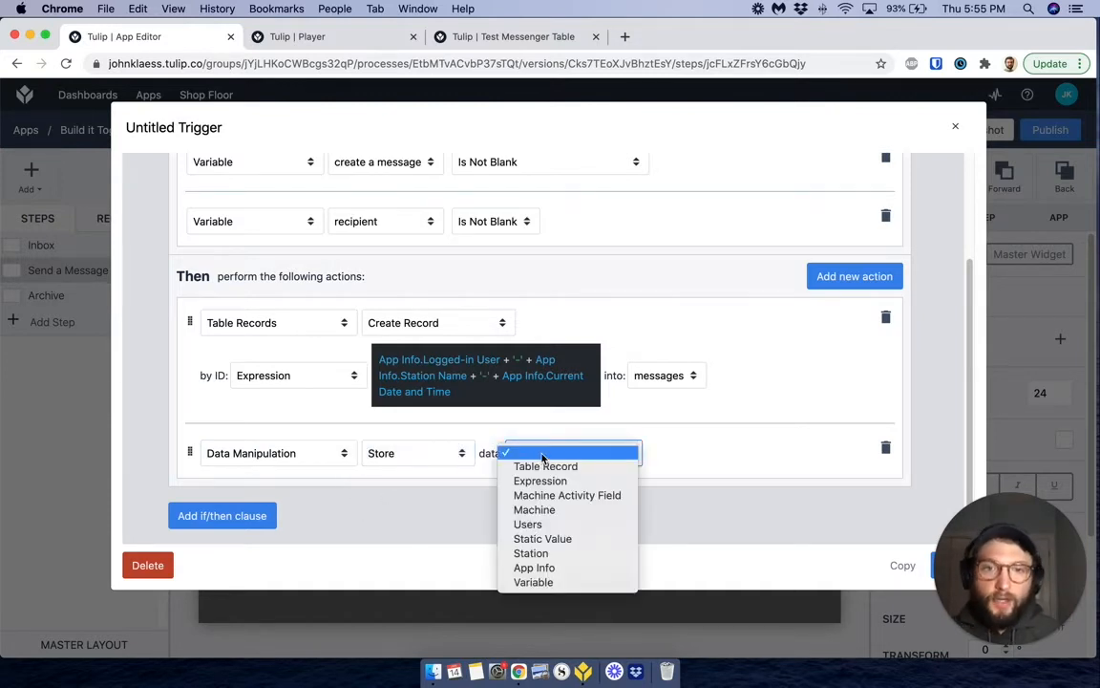
click(564, 590)
click(659, 452)
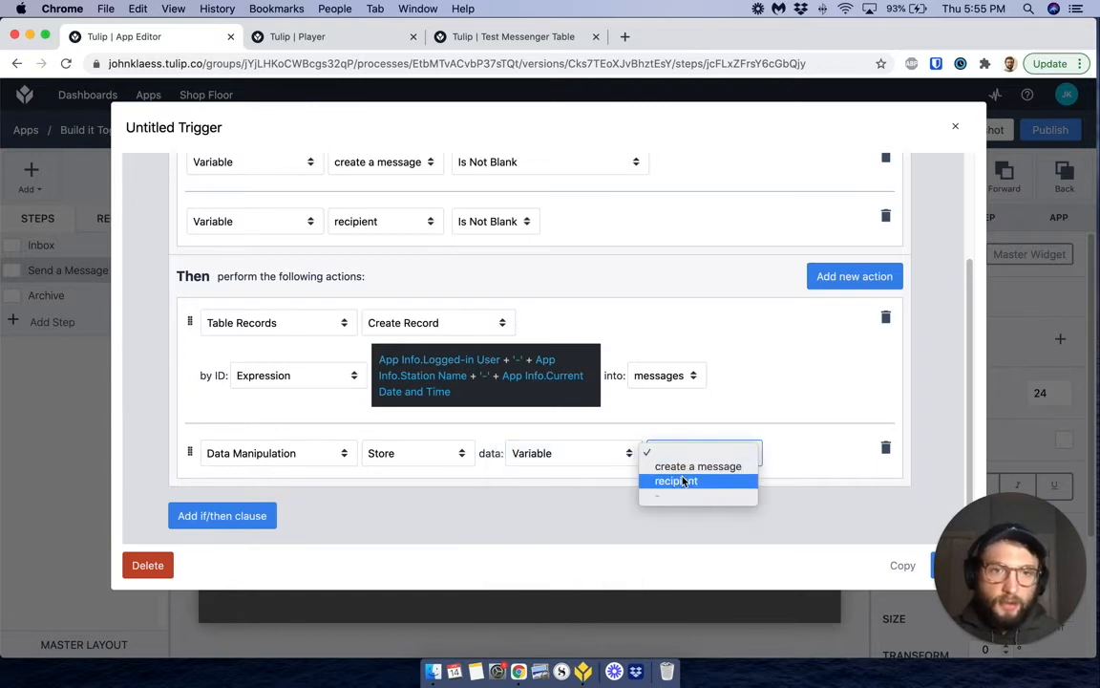
click(684, 468)
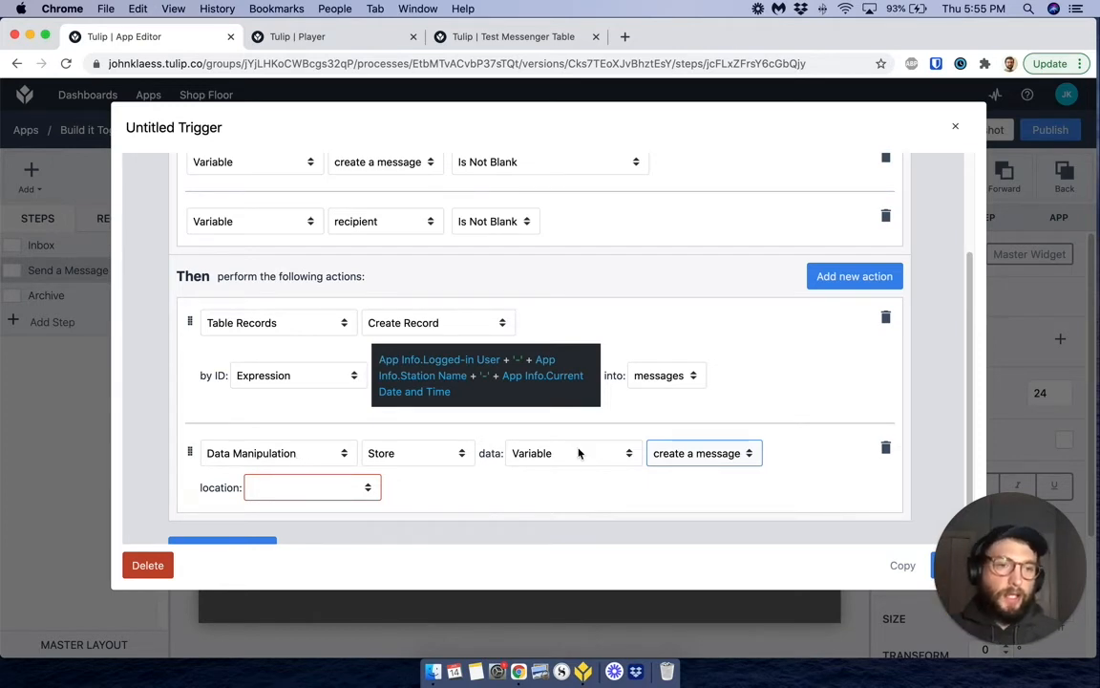
- Set the create a message store action's location to the Message field of the messages table record
click(315, 487)
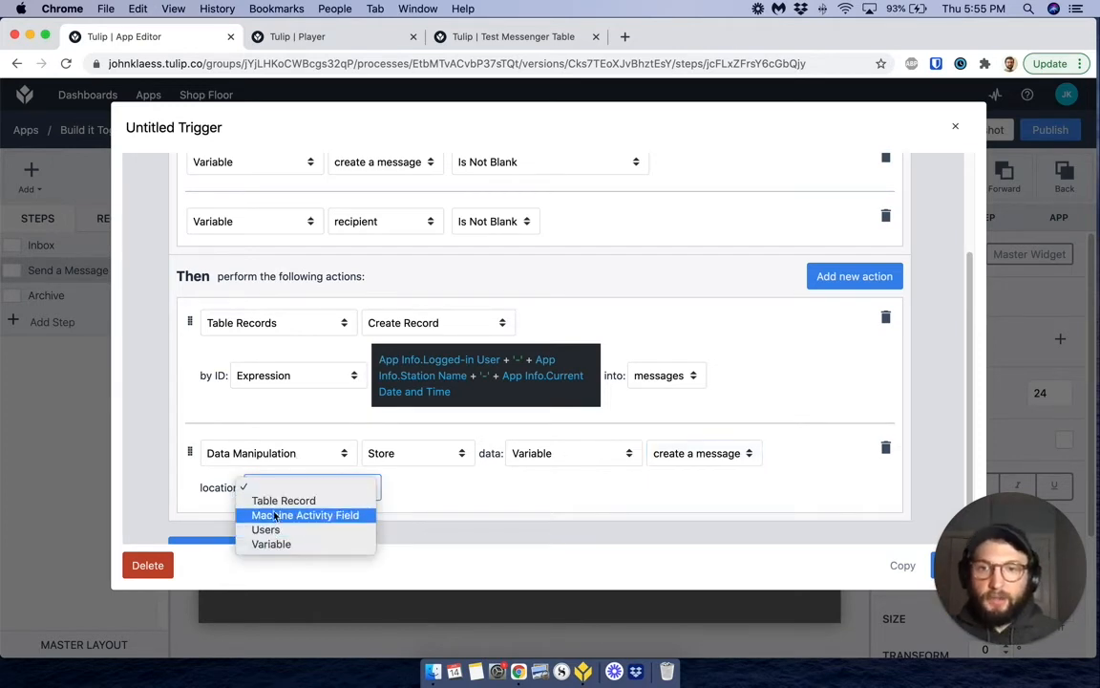
click(284, 500)
click(438, 490)
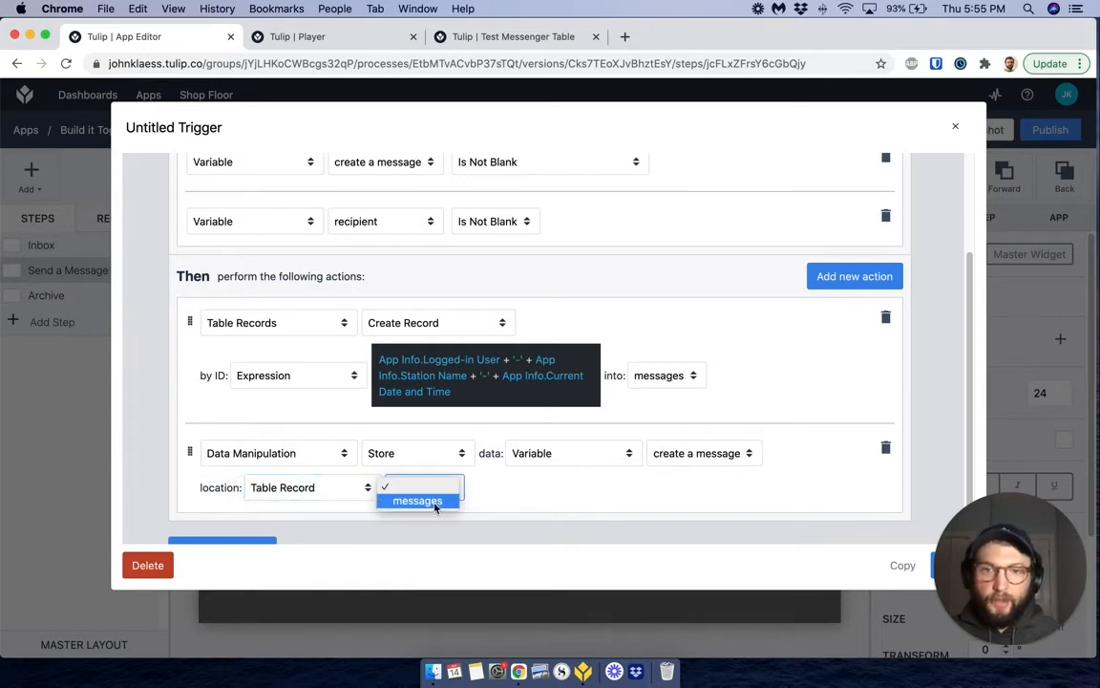
click(417, 501)
click(477, 489)
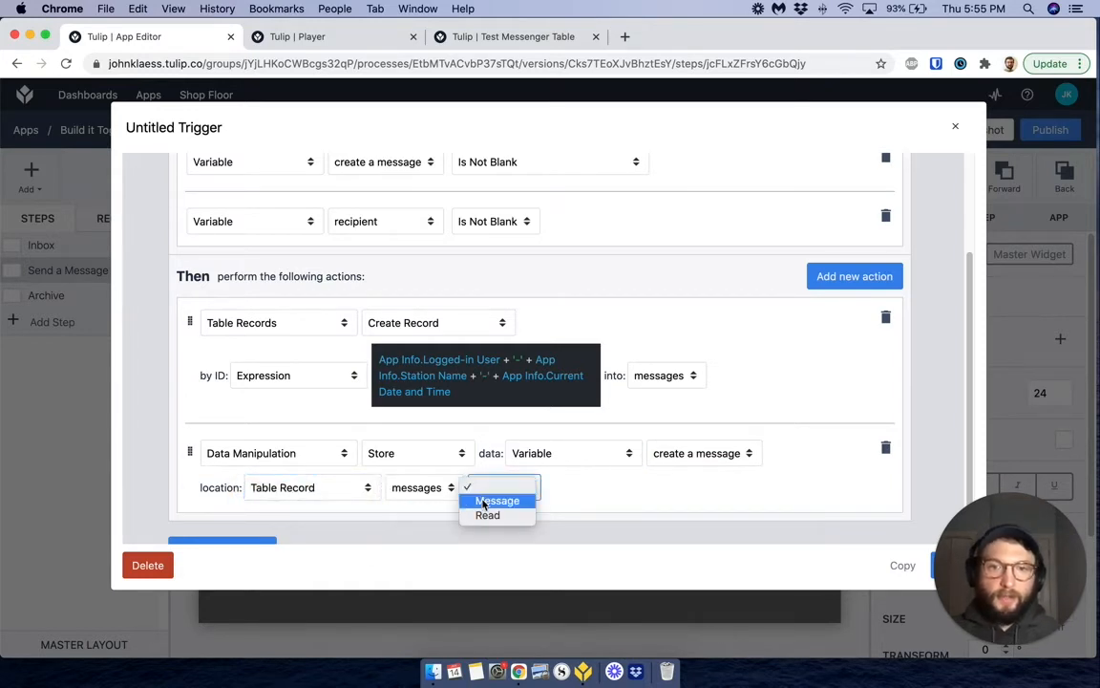
click(484, 503)
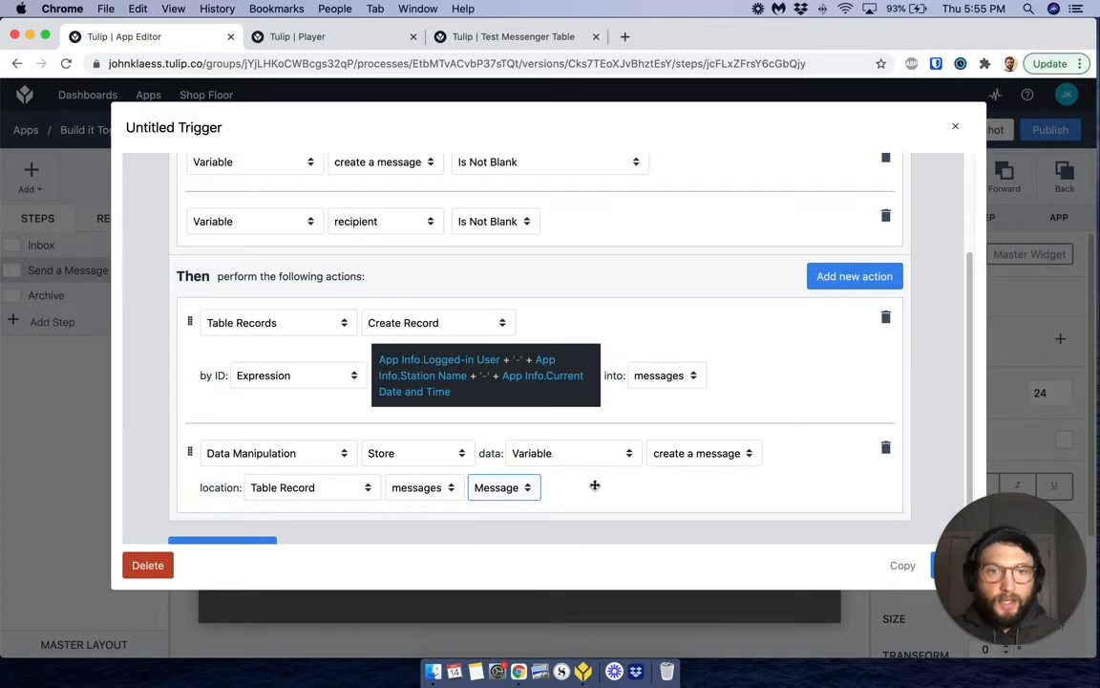
- Add another Data Manipulation action that stores the variable recipient
scroll(594, 482, down, 1)
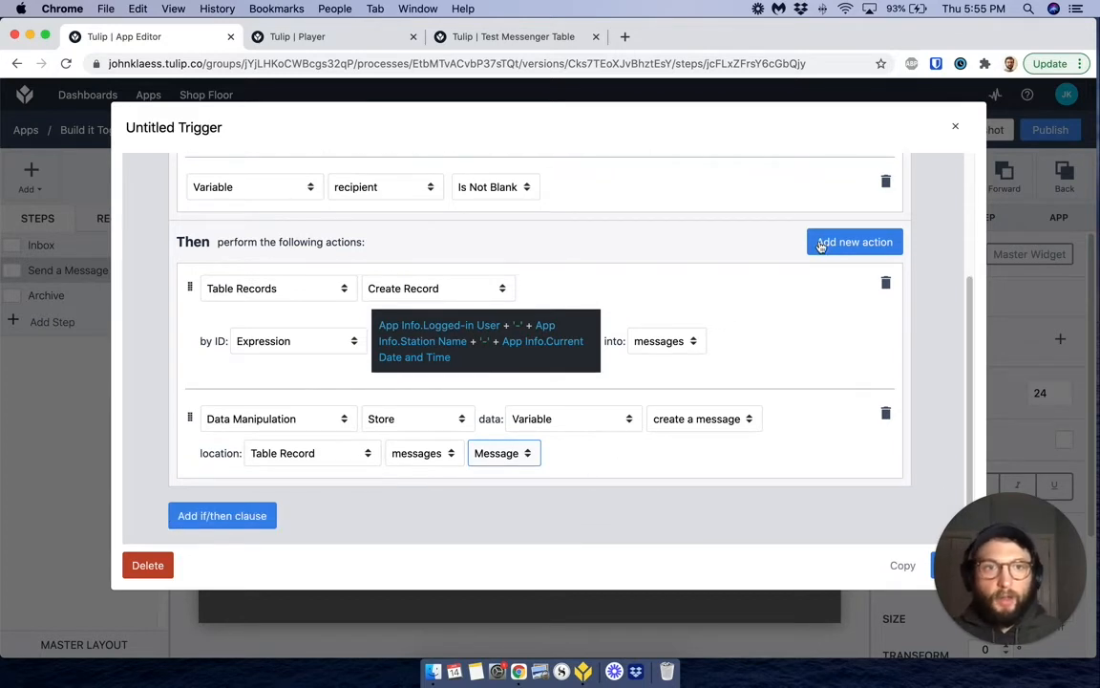
click(860, 245)
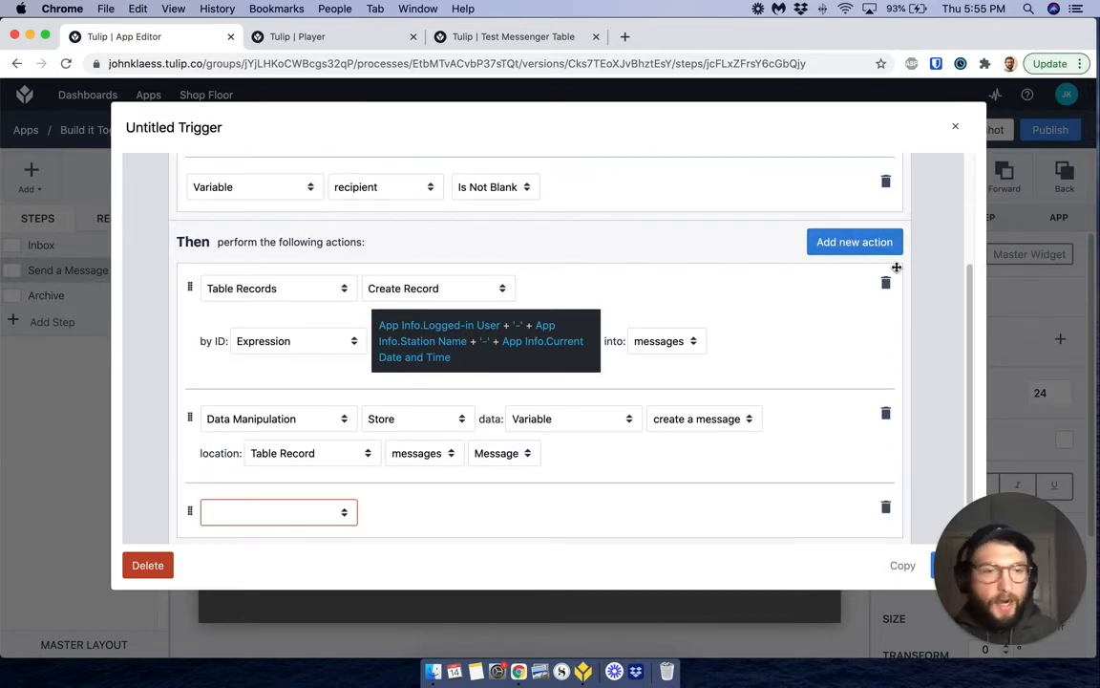
scroll(563, 365, down, 2)
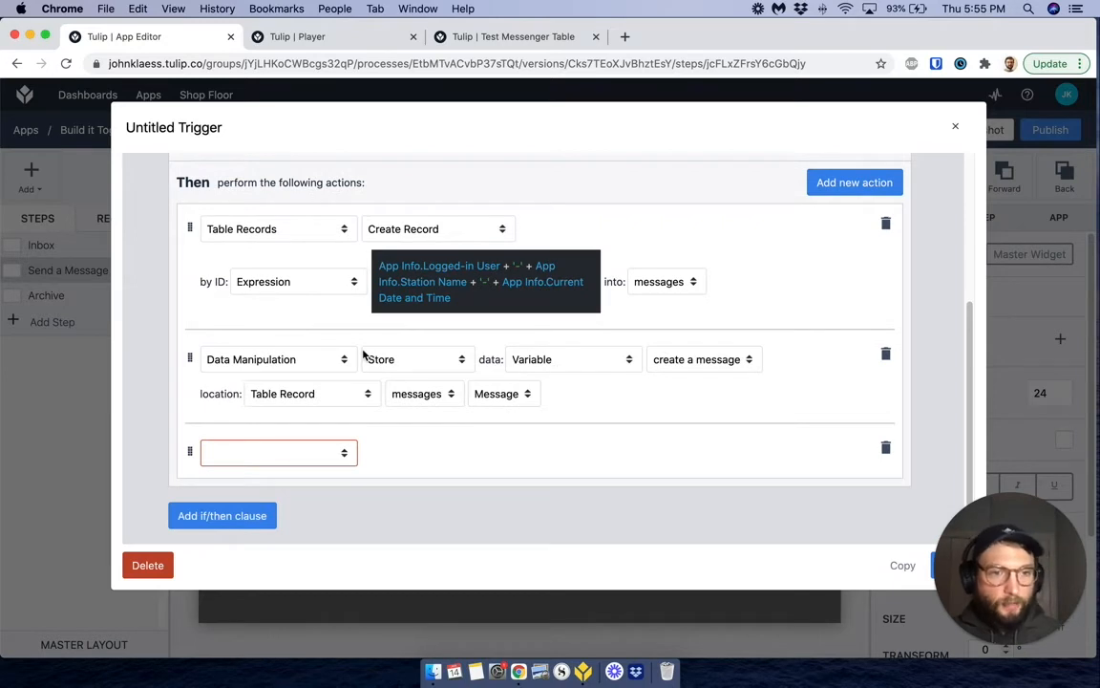
click(277, 453)
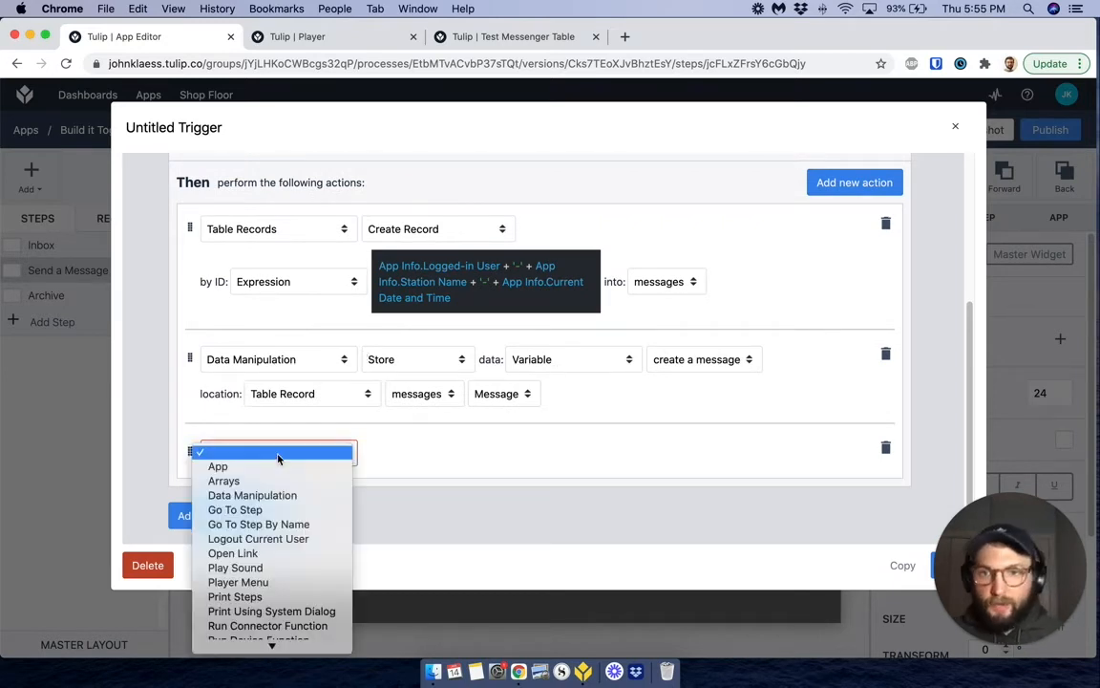
click(287, 495)
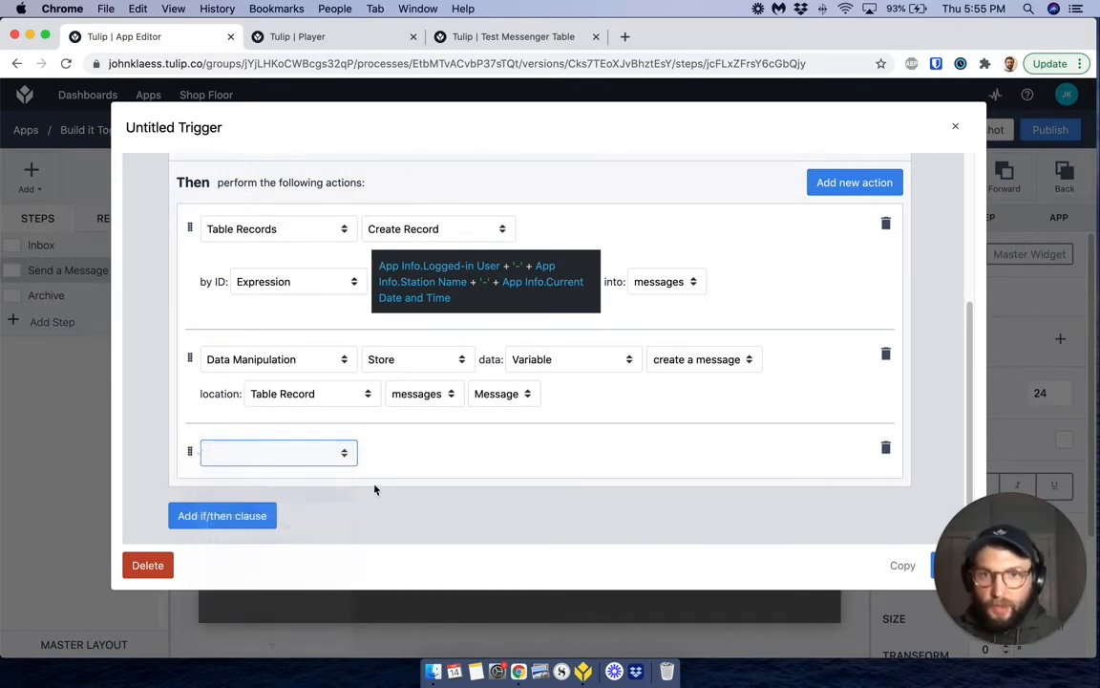
click(401, 452)
click(398, 512)
click(514, 455)
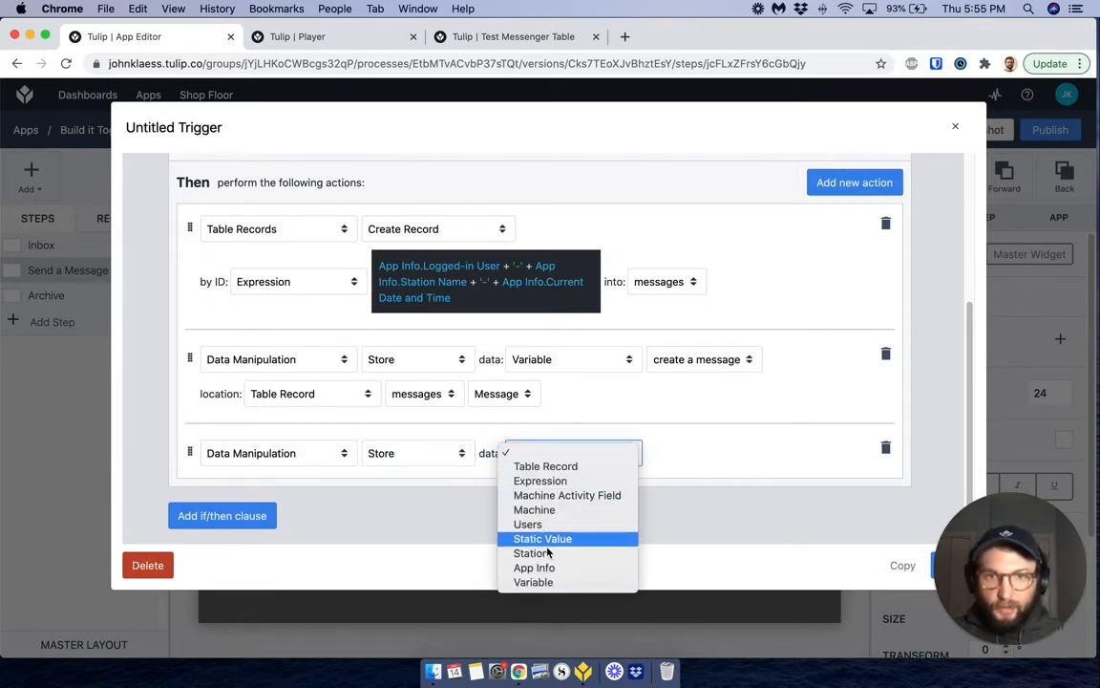
click(542, 581)
click(700, 453)
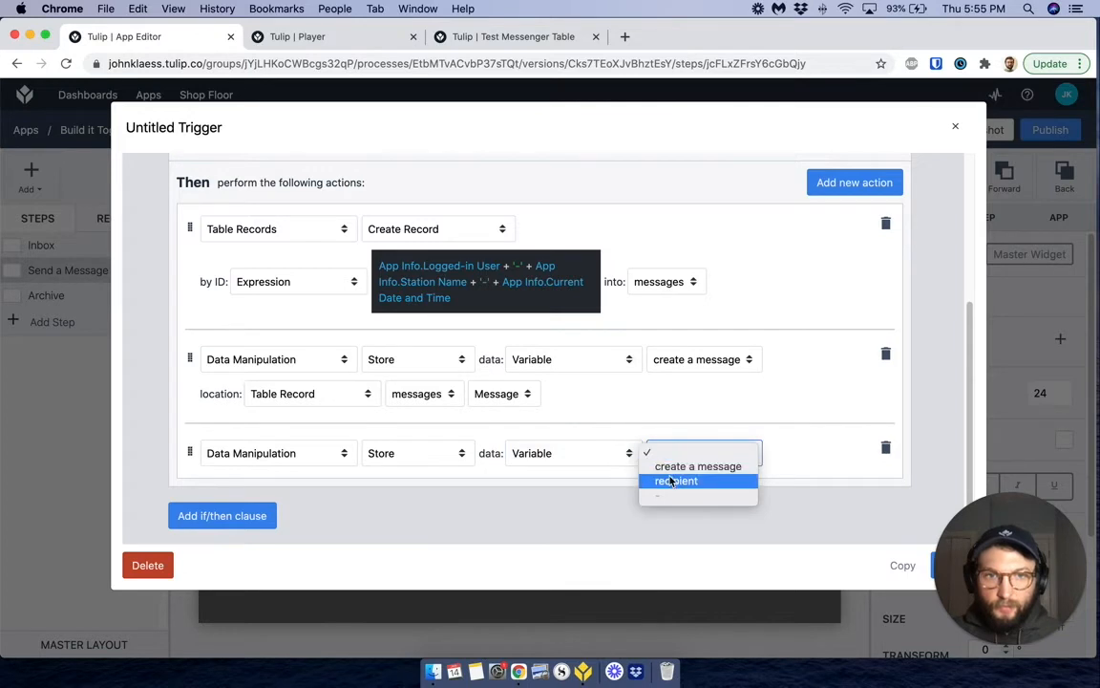
click(671, 480)
- Set the recipient store action's location to the Recipient field of the messages table record
click(272, 490)
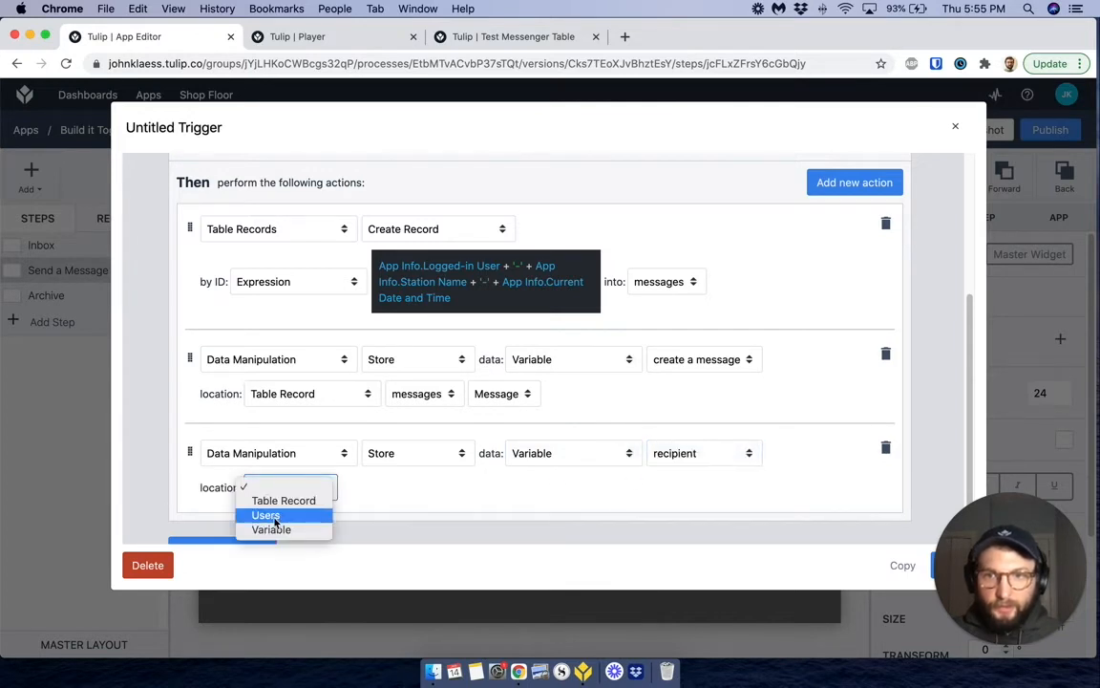
click(283, 500)
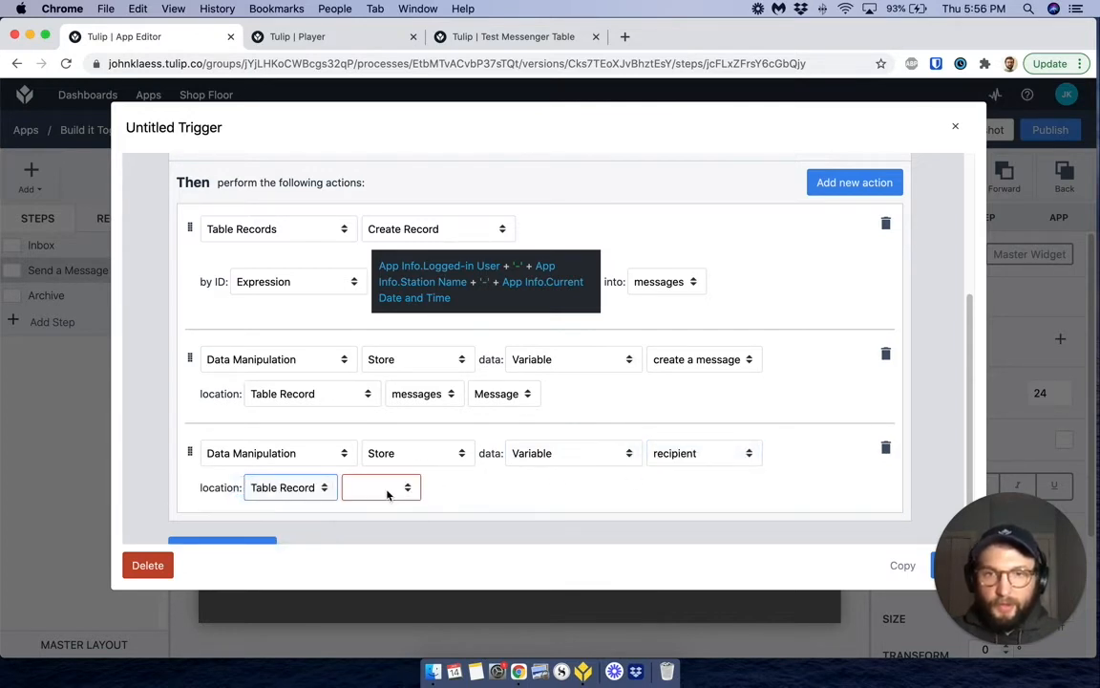
click(379, 487)
click(388, 502)
click(441, 489)
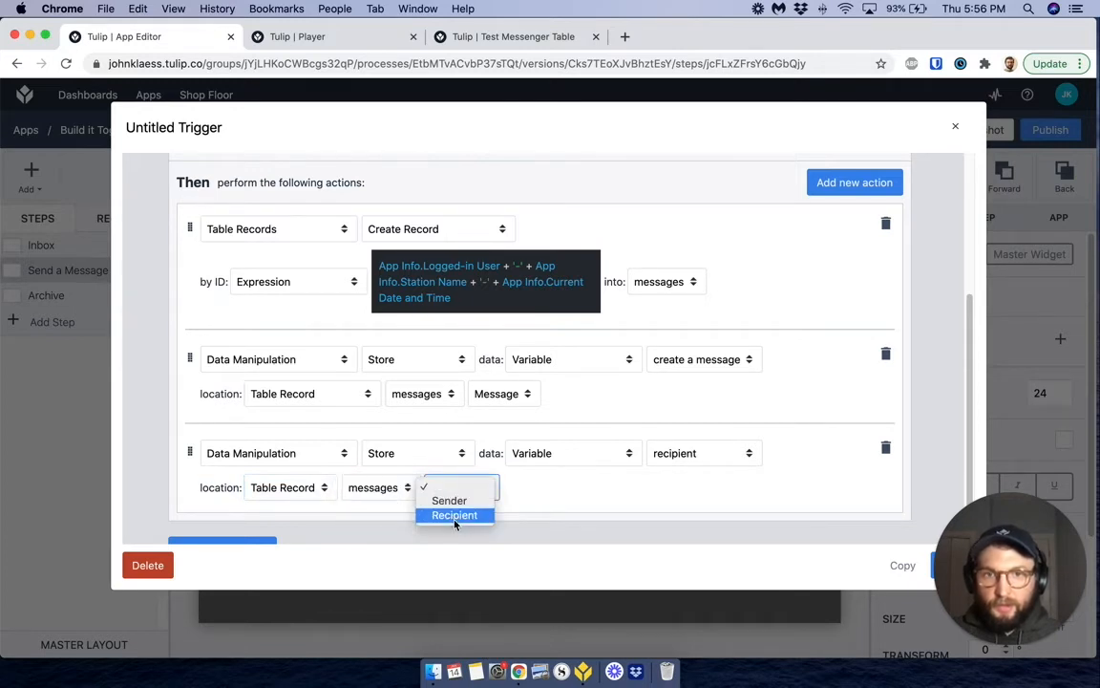
click(454, 516)
- Add a Data Manipulation action that stores the App Info value Current Date and Time
scroll(457, 507, down, 1)
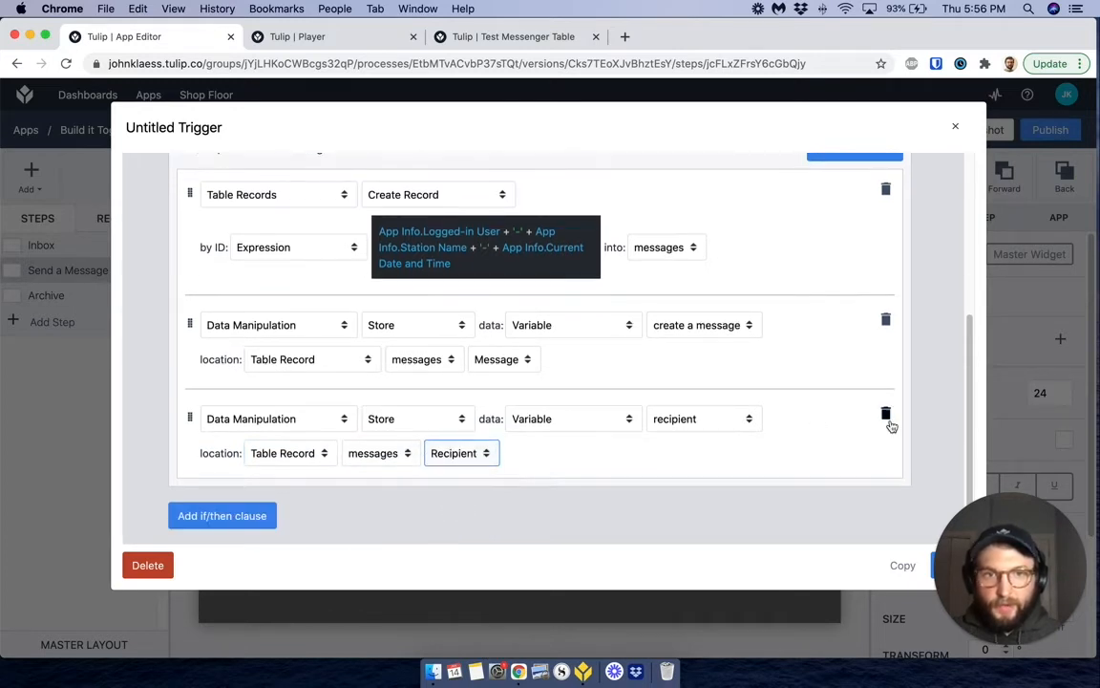
scroll(859, 315, up, 4)
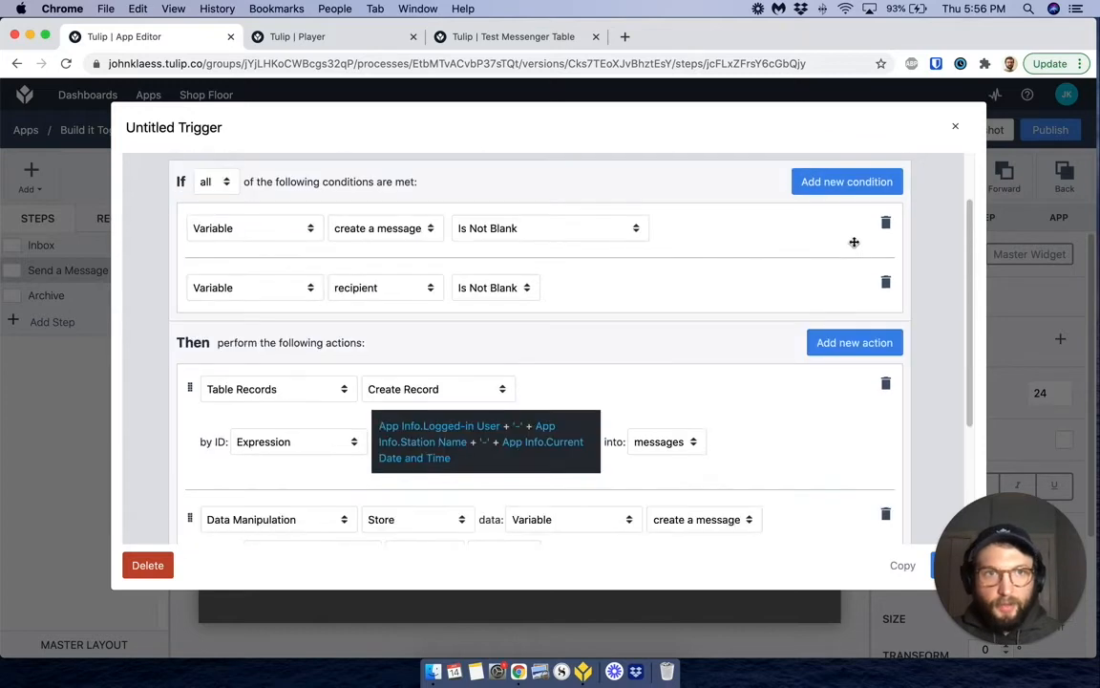
click(855, 344)
click(283, 445)
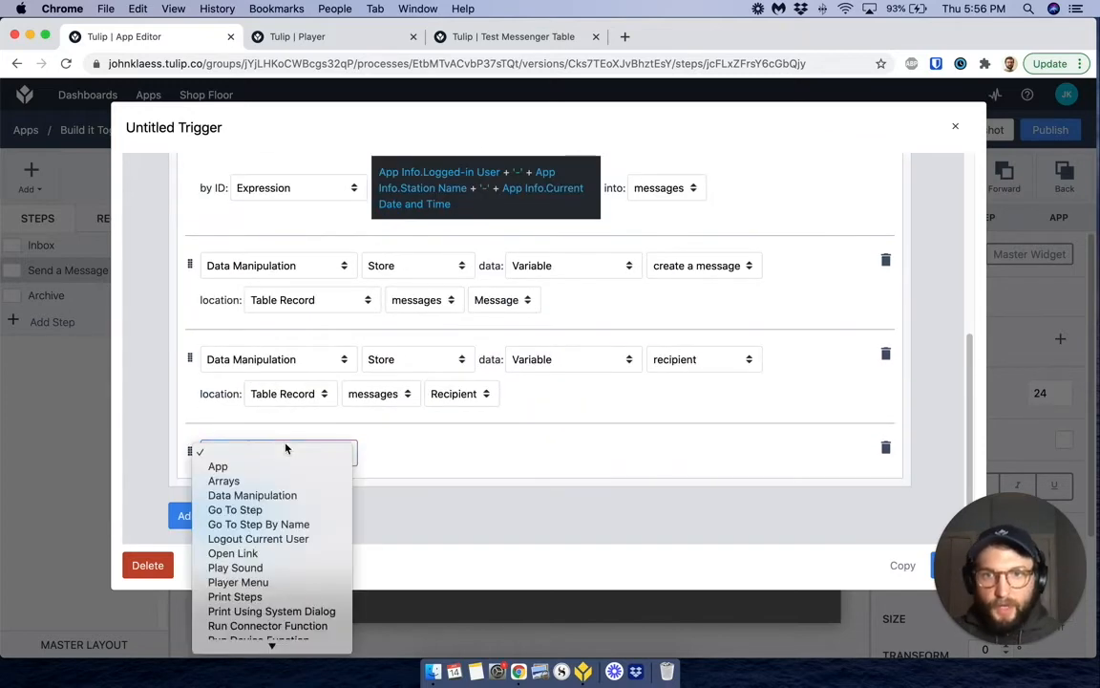
click(263, 495)
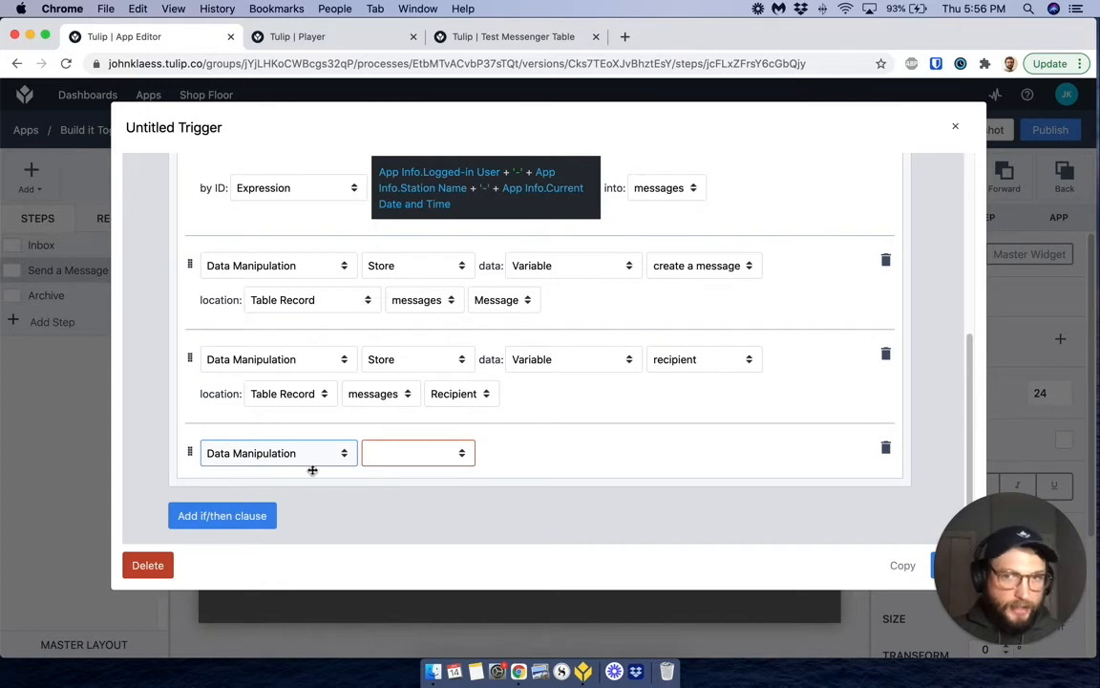
click(417, 453)
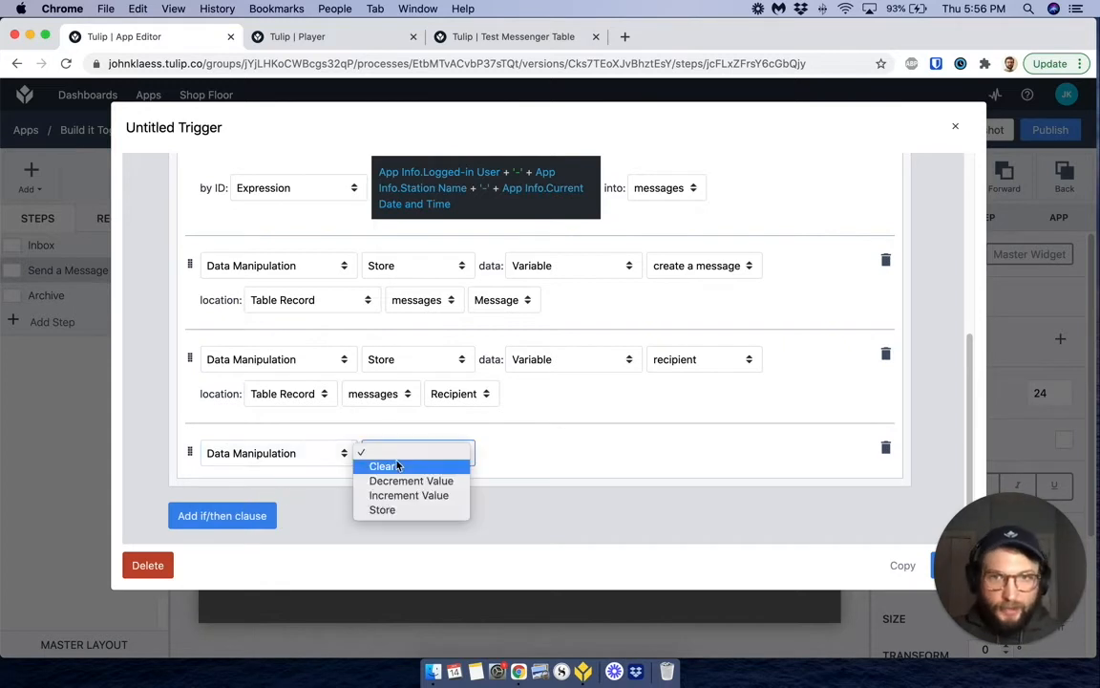
click(398, 516)
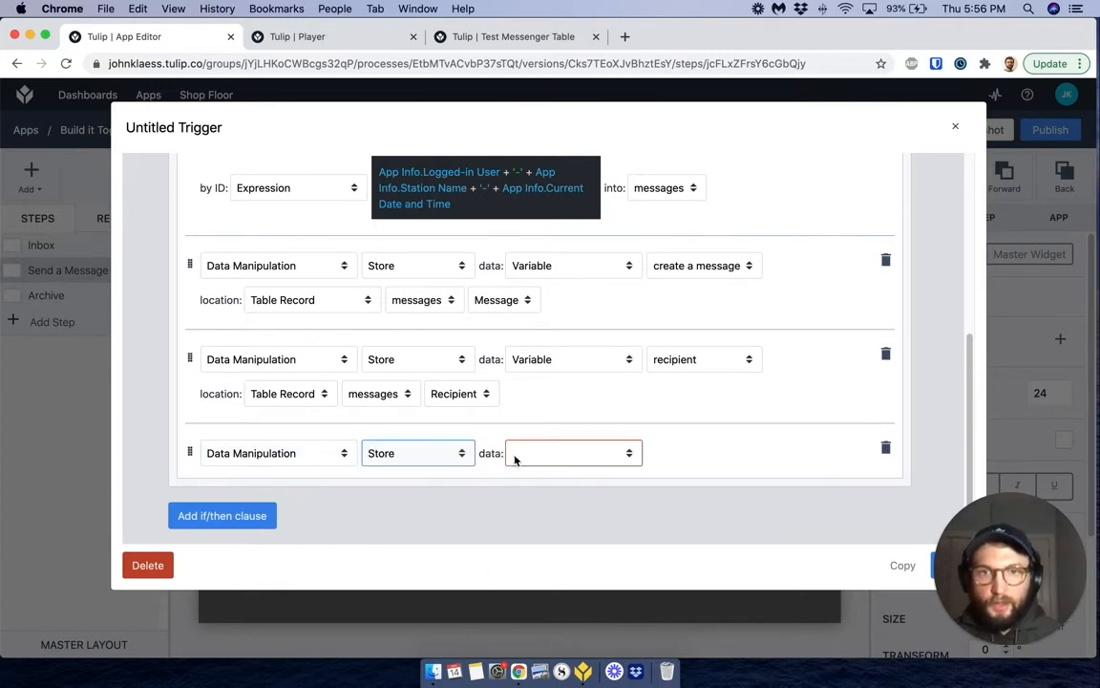
click(520, 453)
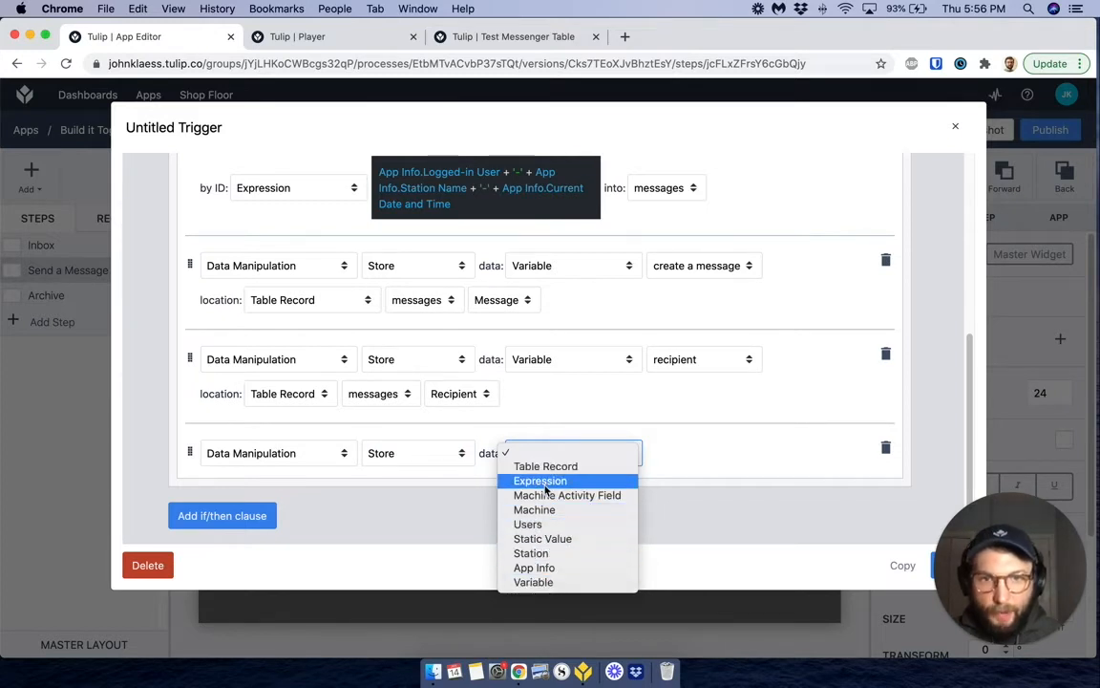
click(549, 567)
click(663, 455)
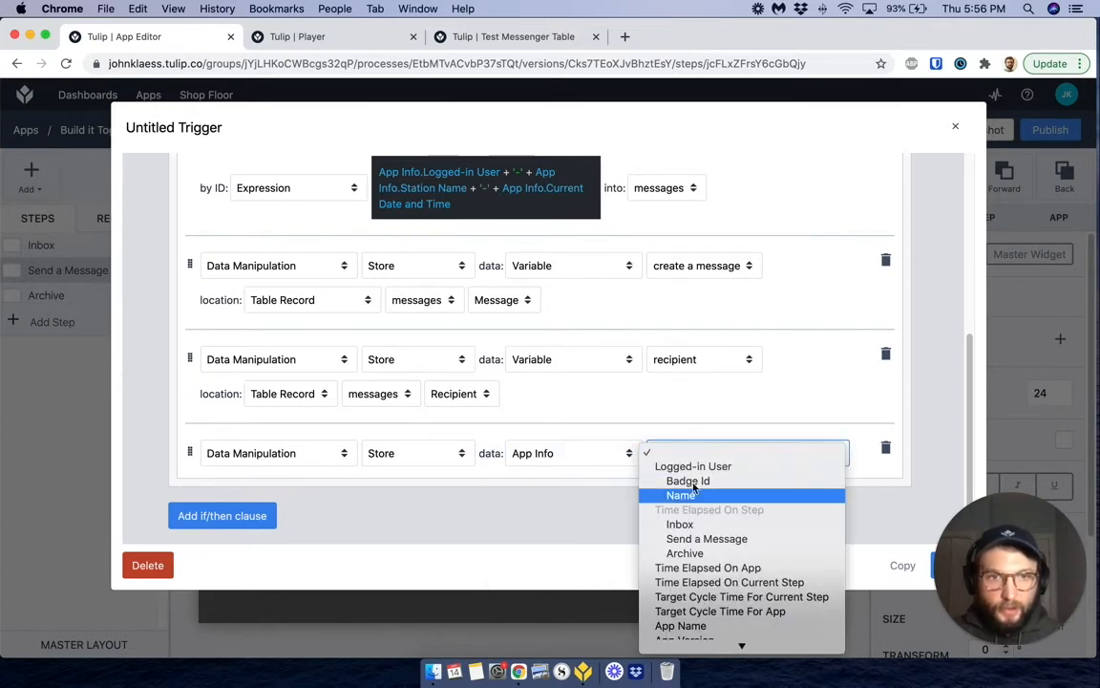
click(723, 644)
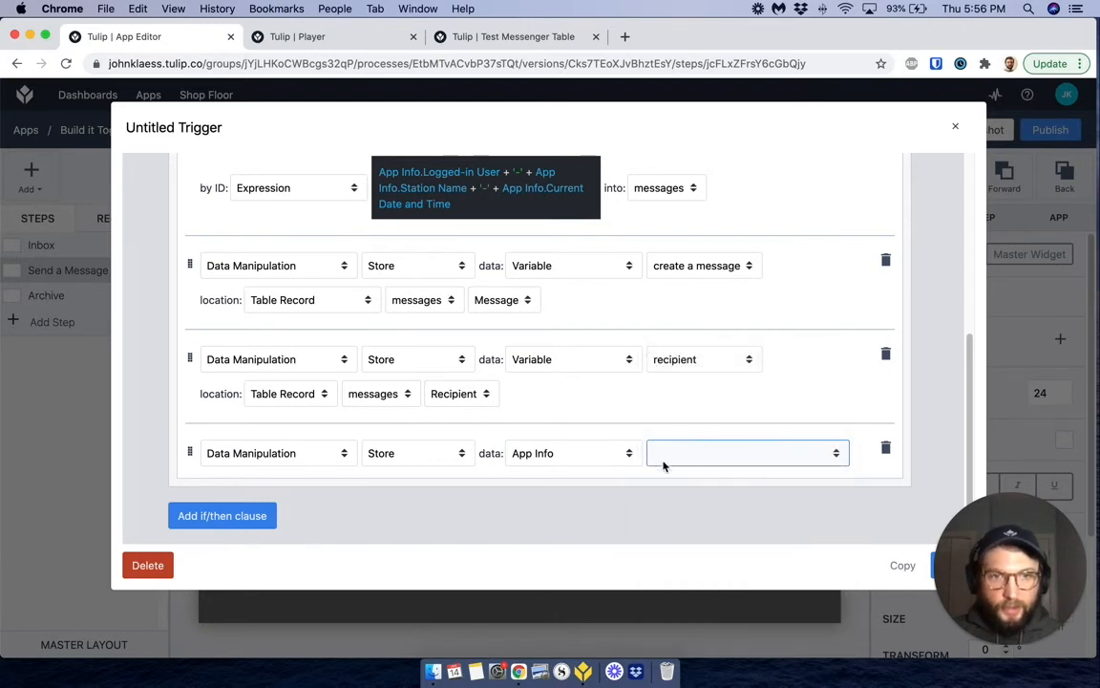
- Set the location type of the Current Date and Time store action to Table Record
click(291, 488)
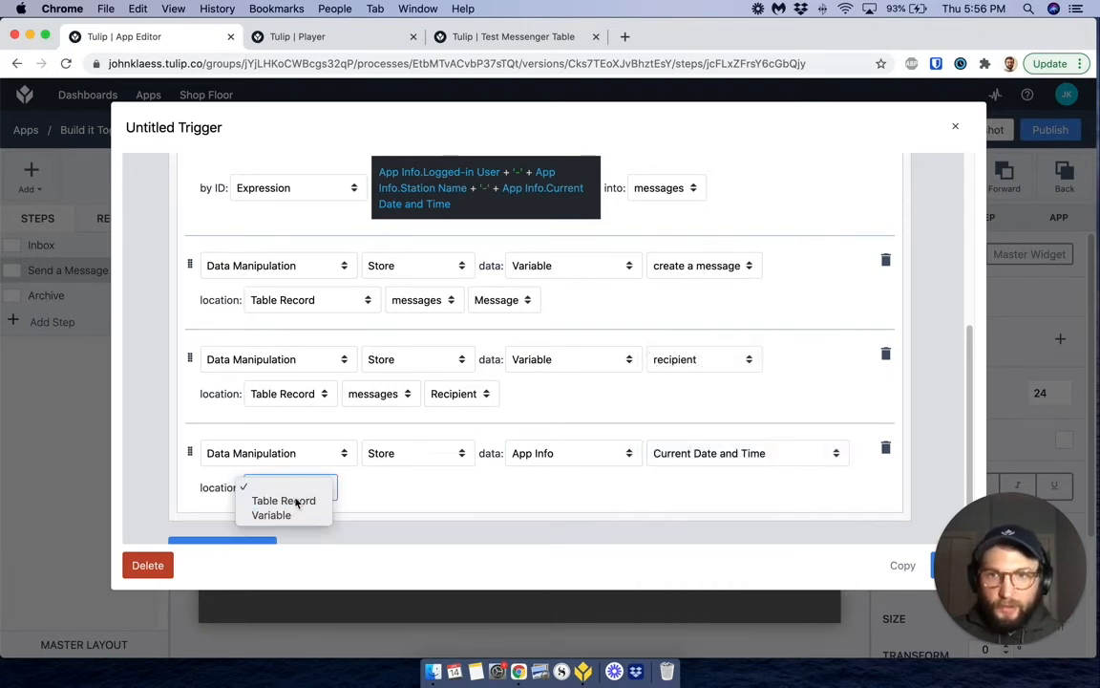
click(286, 500)
click(381, 488)
click(385, 490)
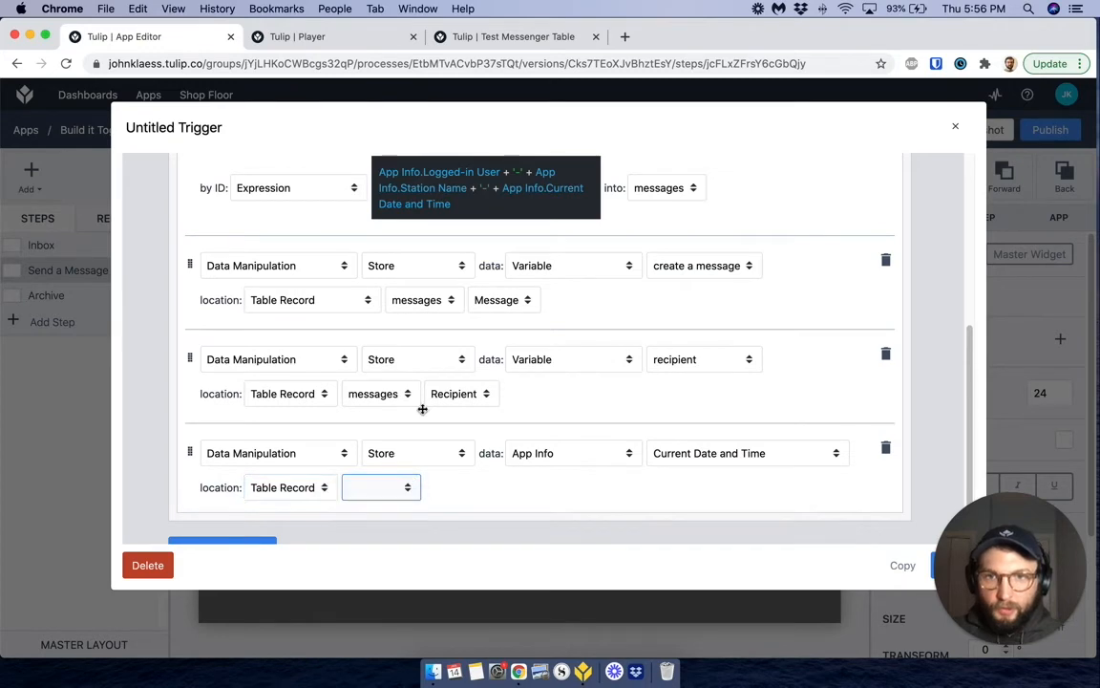
- Check the column names of the Test Messenger Table, then return to the trigger in the App Editor
click(479, 42)
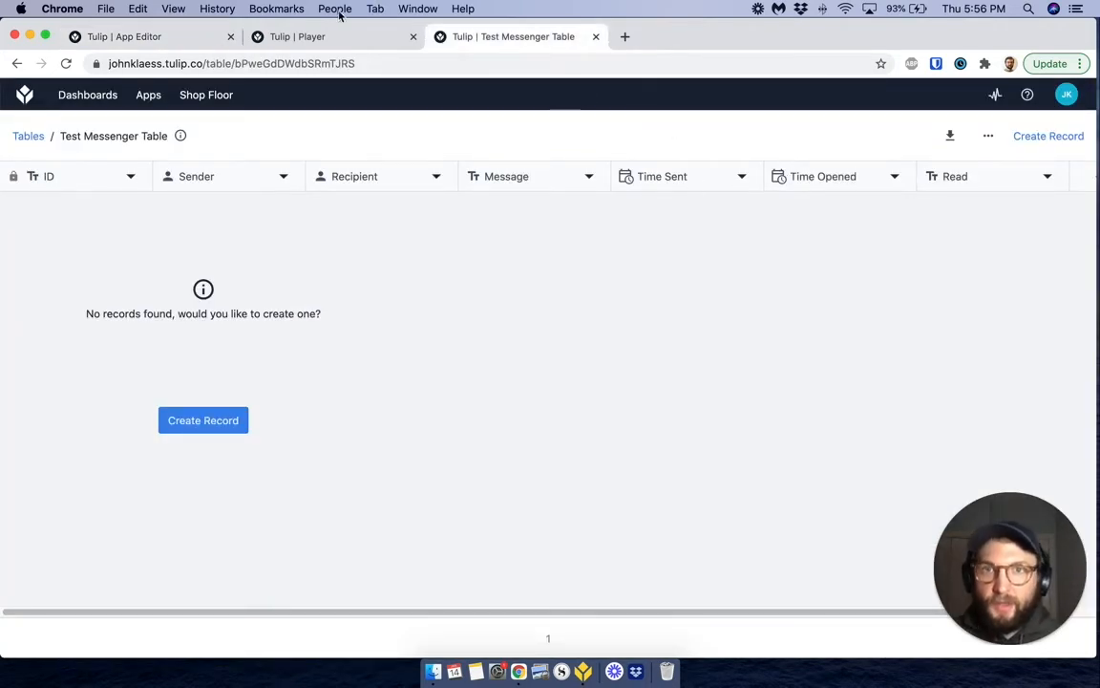
click(312, 37)
click(128, 29)
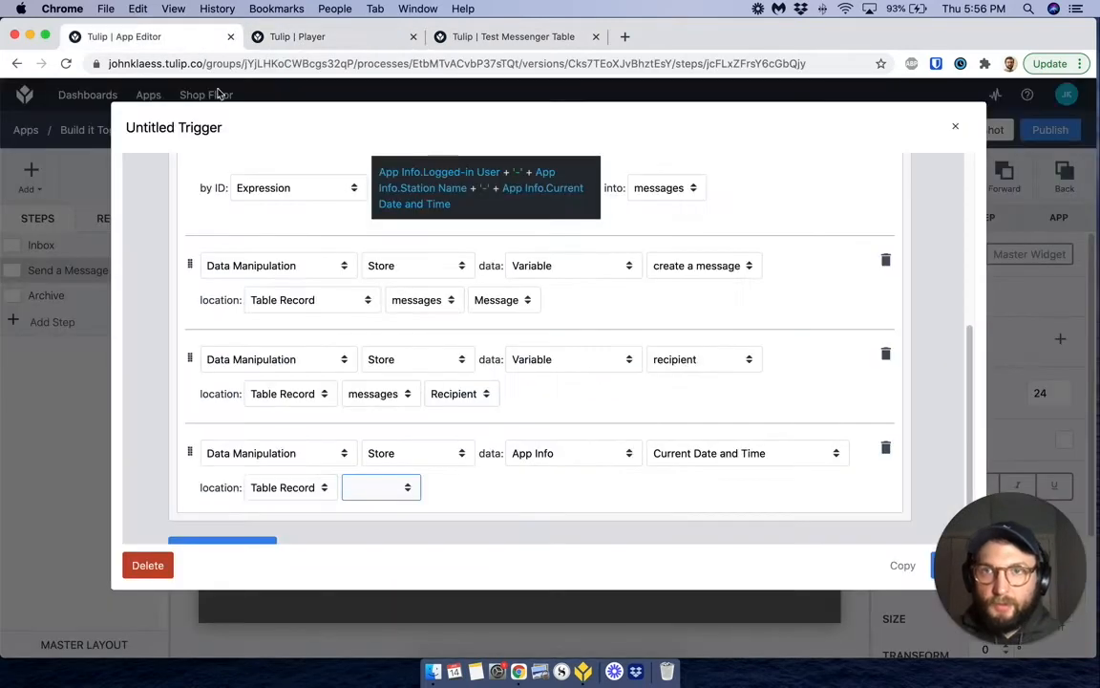
- Point the Current Date and Time store action to the Time Sent field of the messages record
click(382, 489)
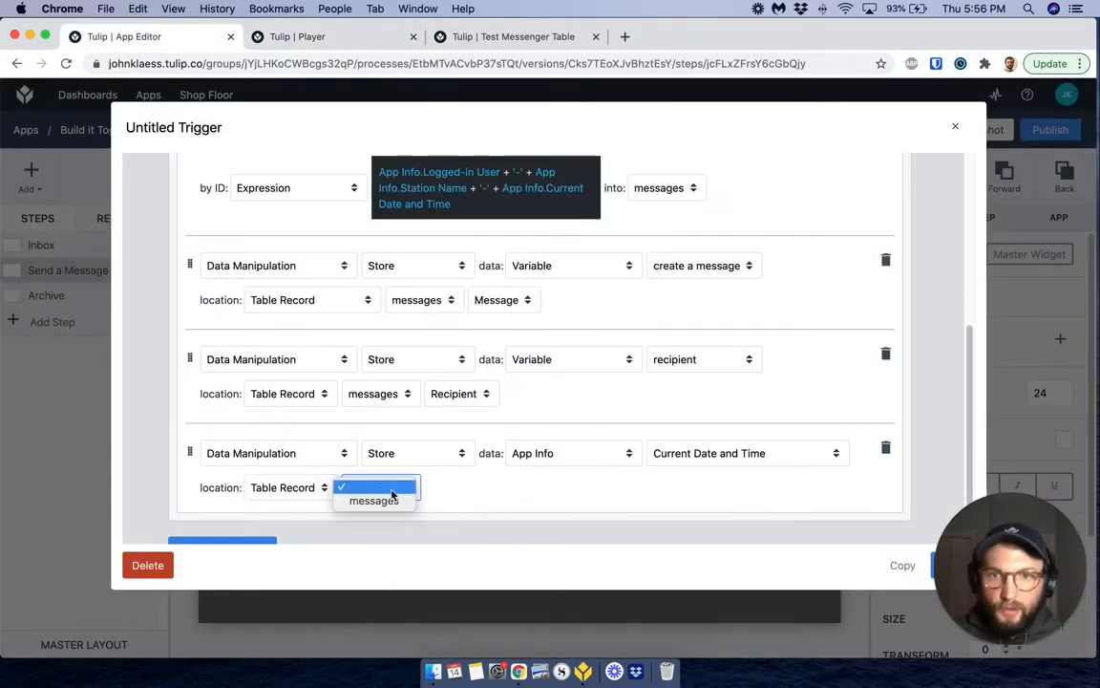
click(392, 499)
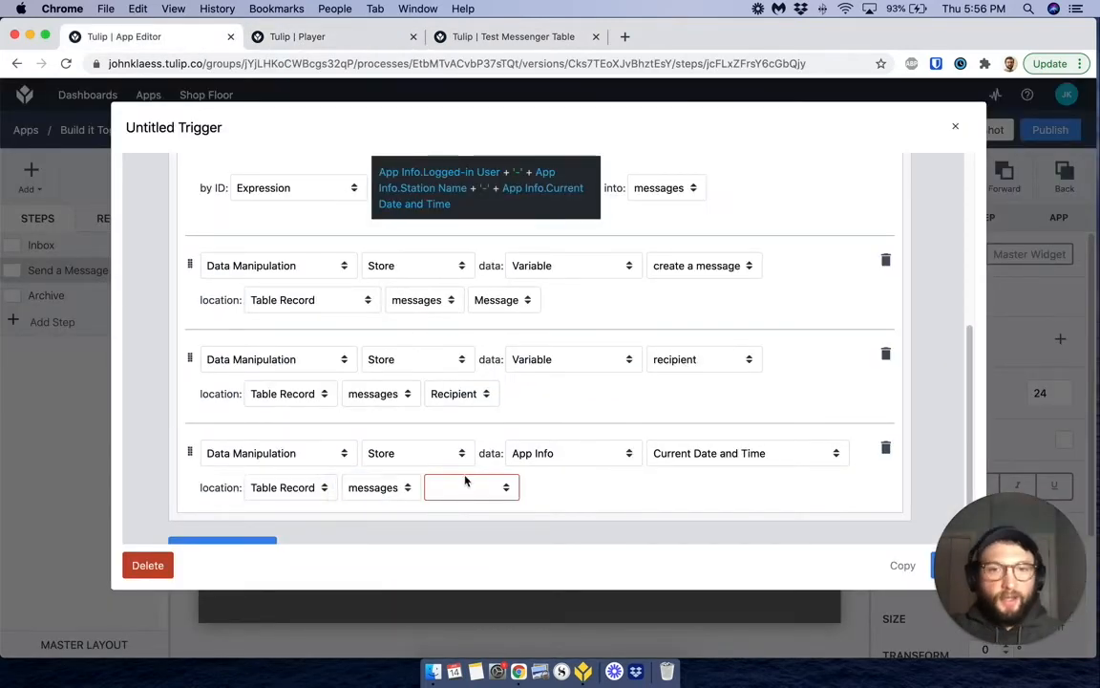
click(440, 488)
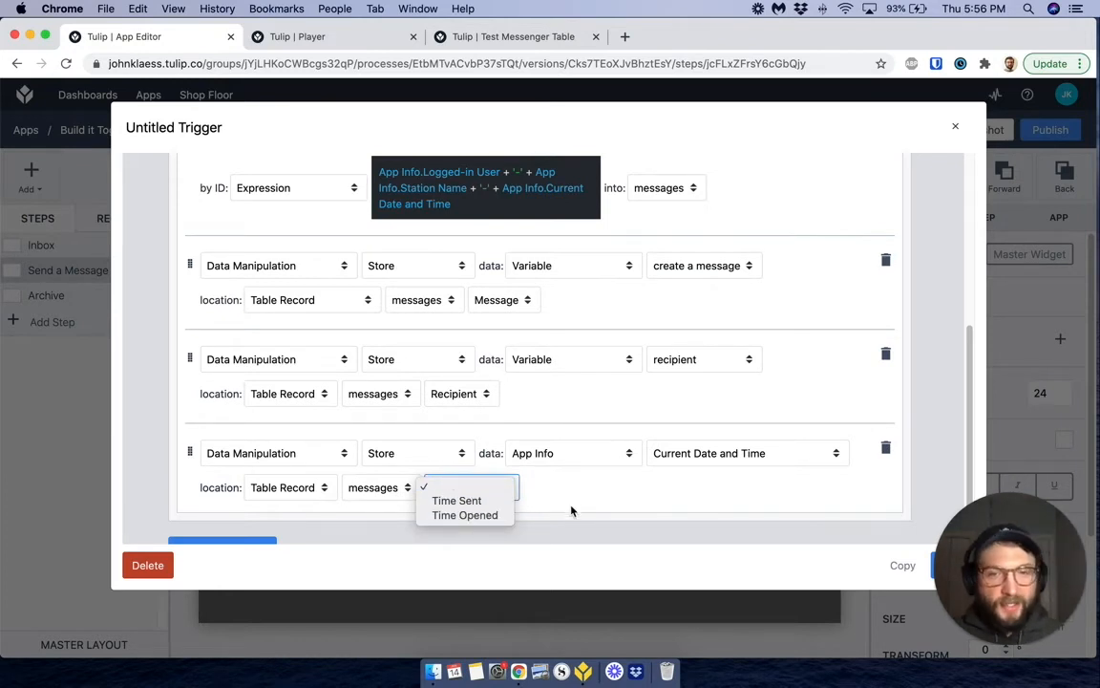
click(368, 485)
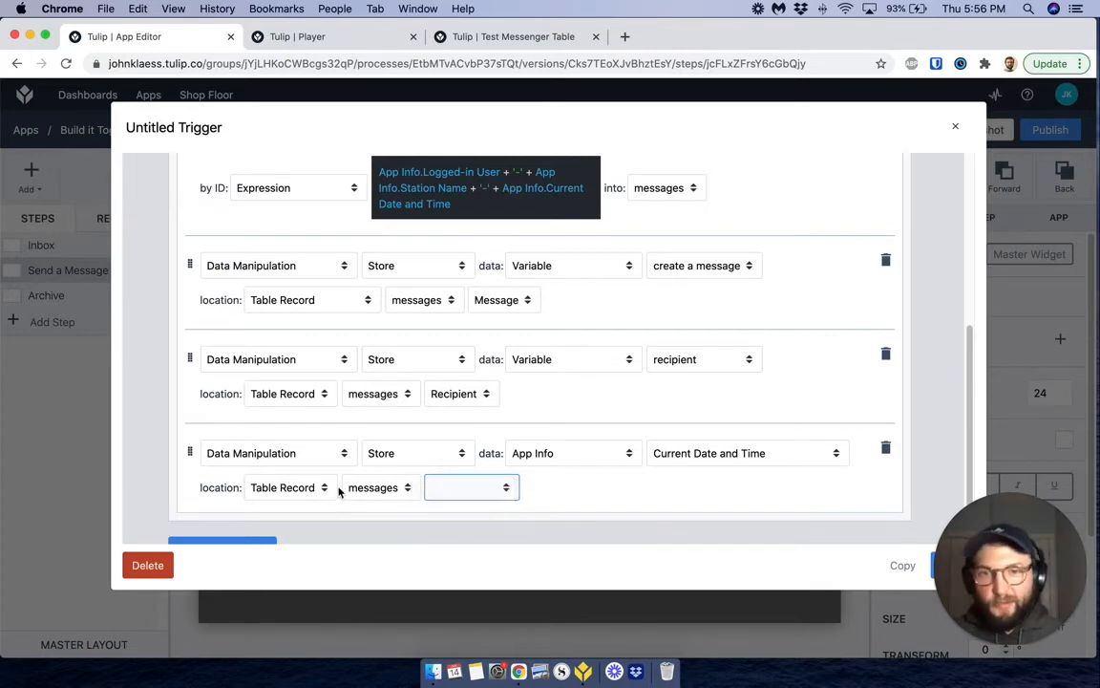
click(466, 489)
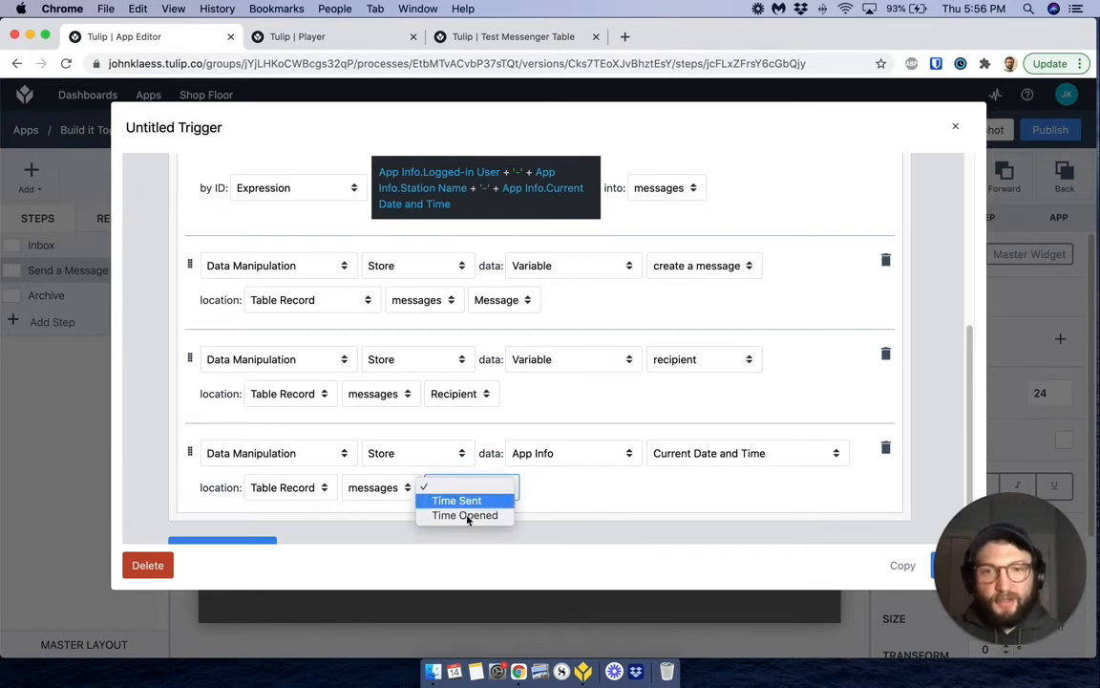
click(459, 500)
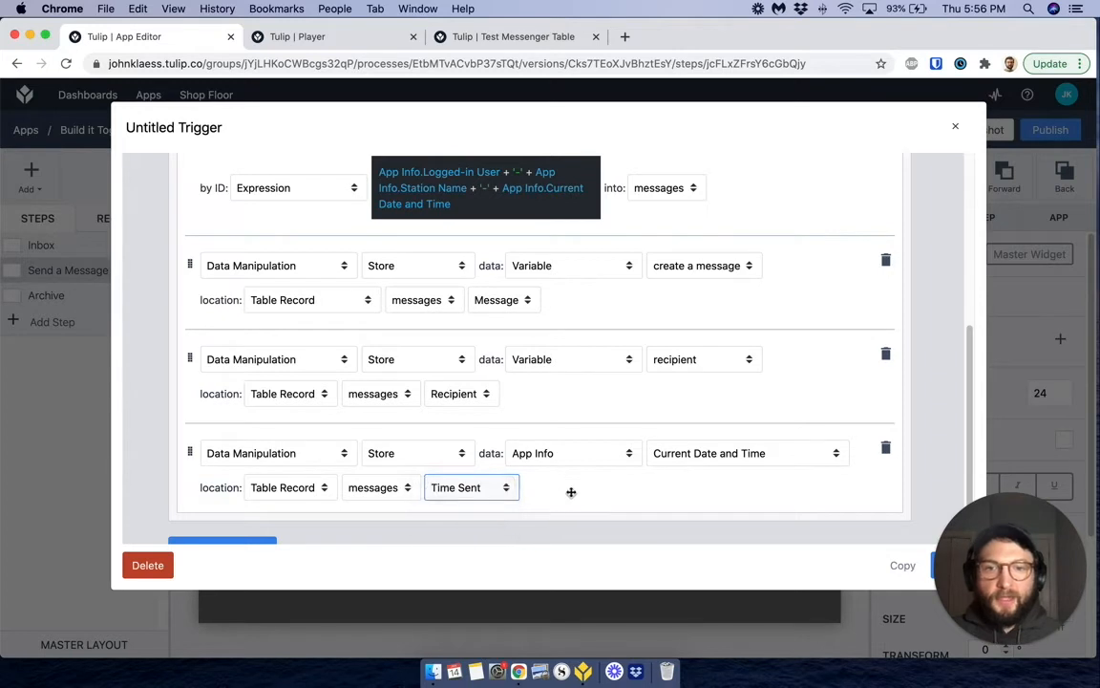
- Review the Test Messenger Table's columns and the Send a Message step in the Player, ending back at the trigger
click(512, 38)
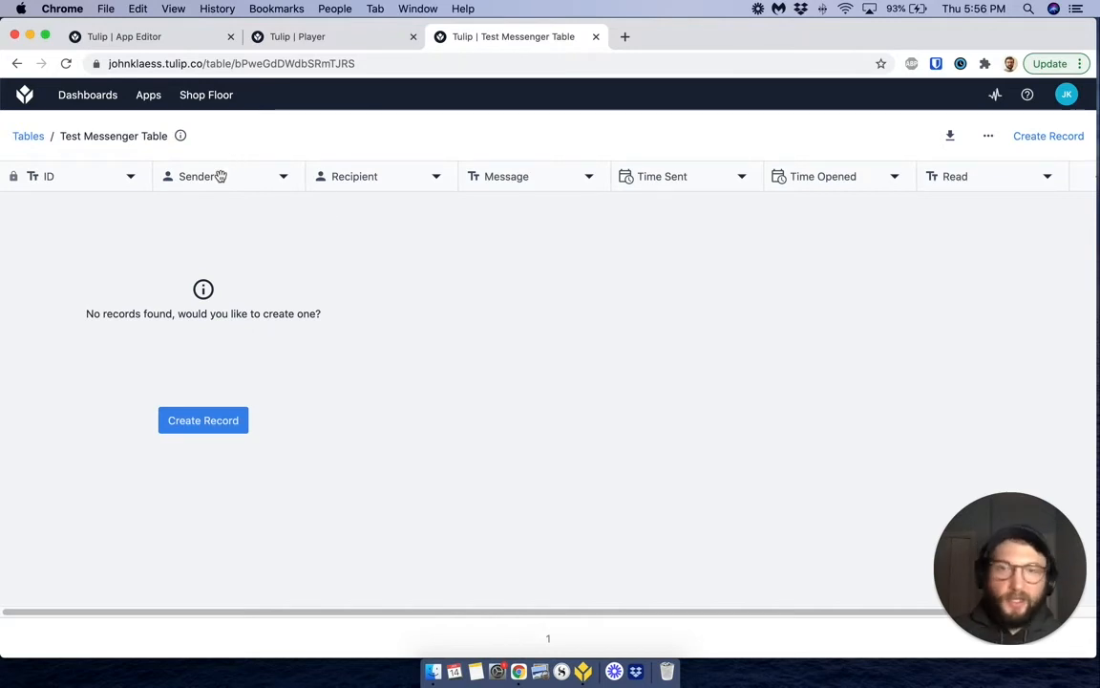
click(277, 37)
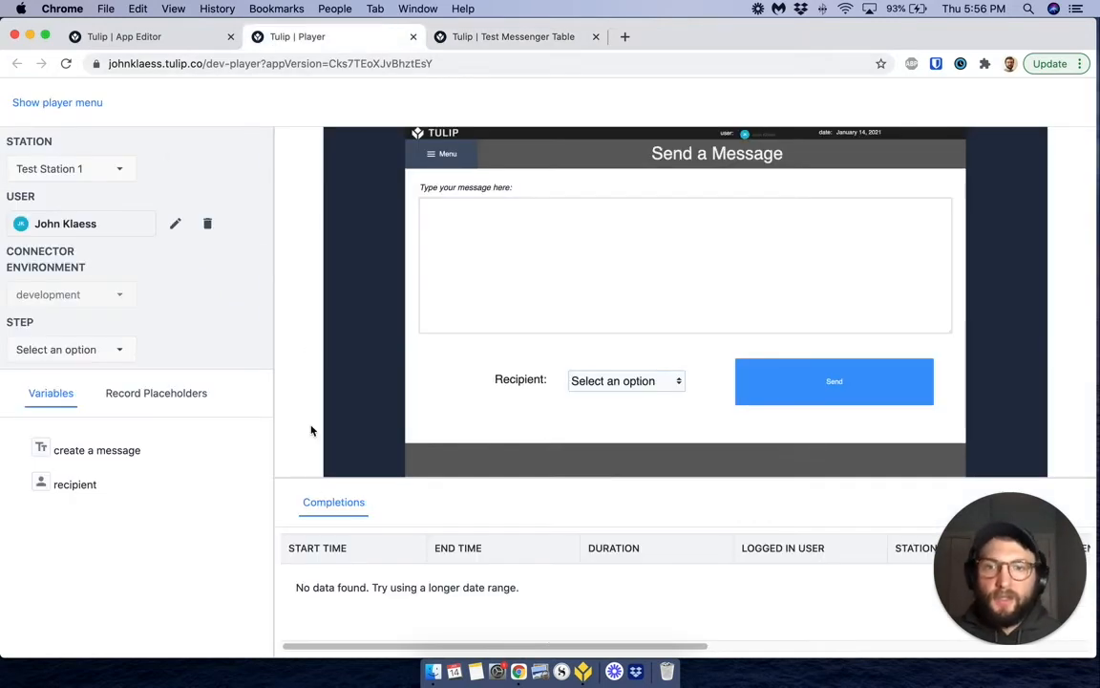
click(112, 37)
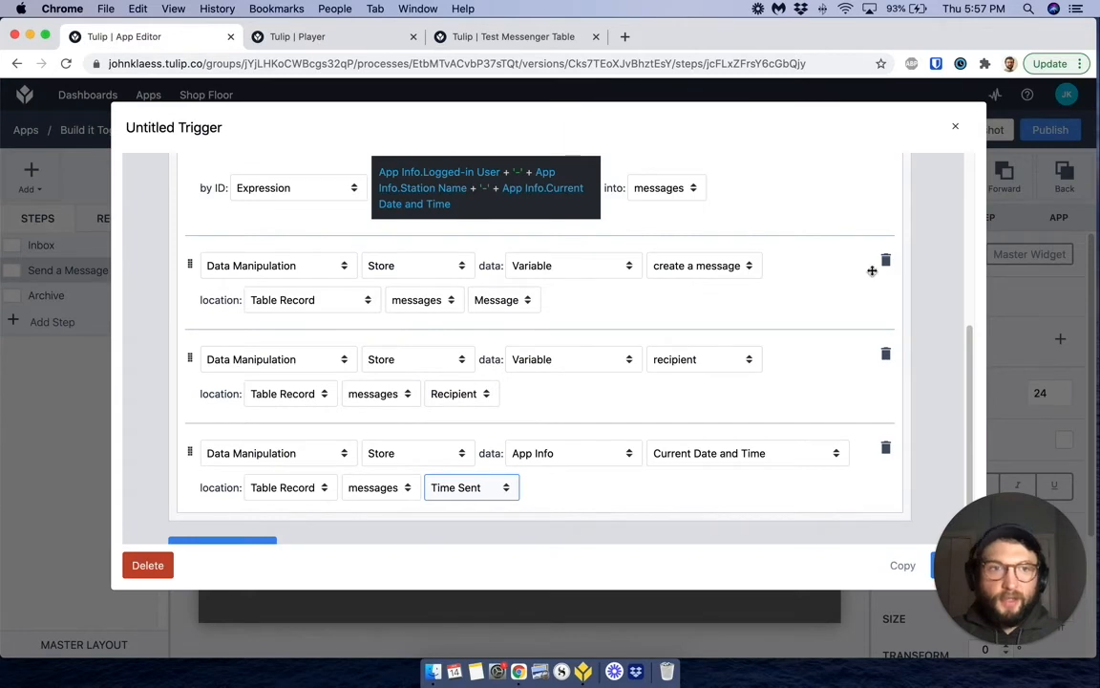
- Add another Data Manipulation action to the trigger and set its operation to Store
scroll(873, 267, up, 5)
click(863, 302)
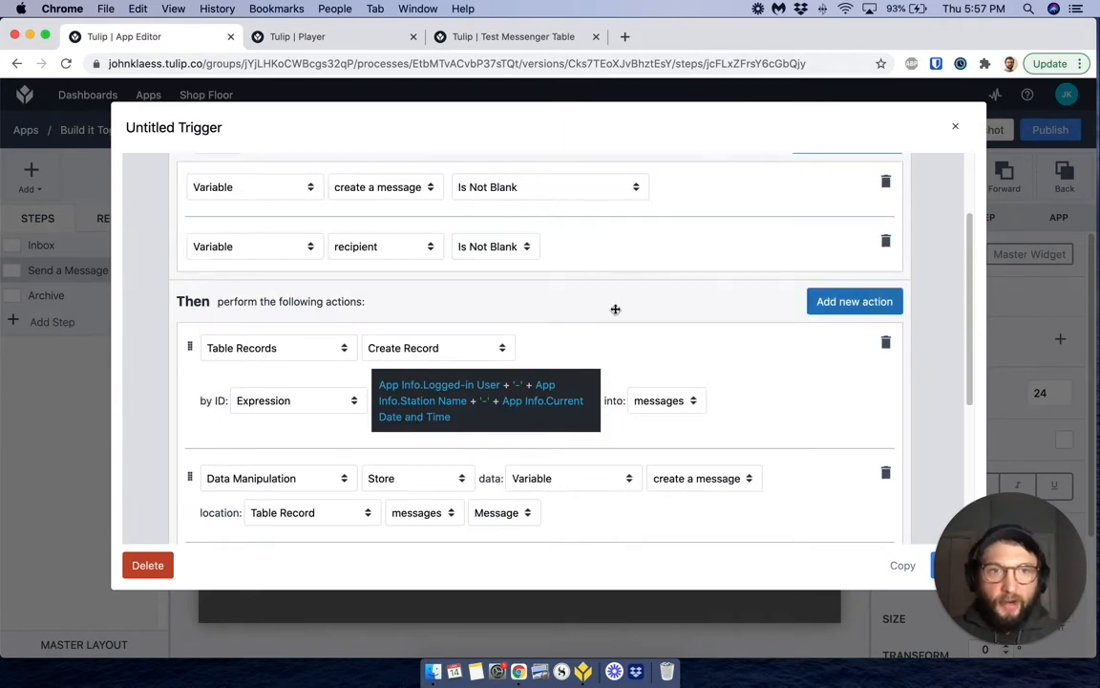
click(273, 452)
scroll(277, 497, down, 3)
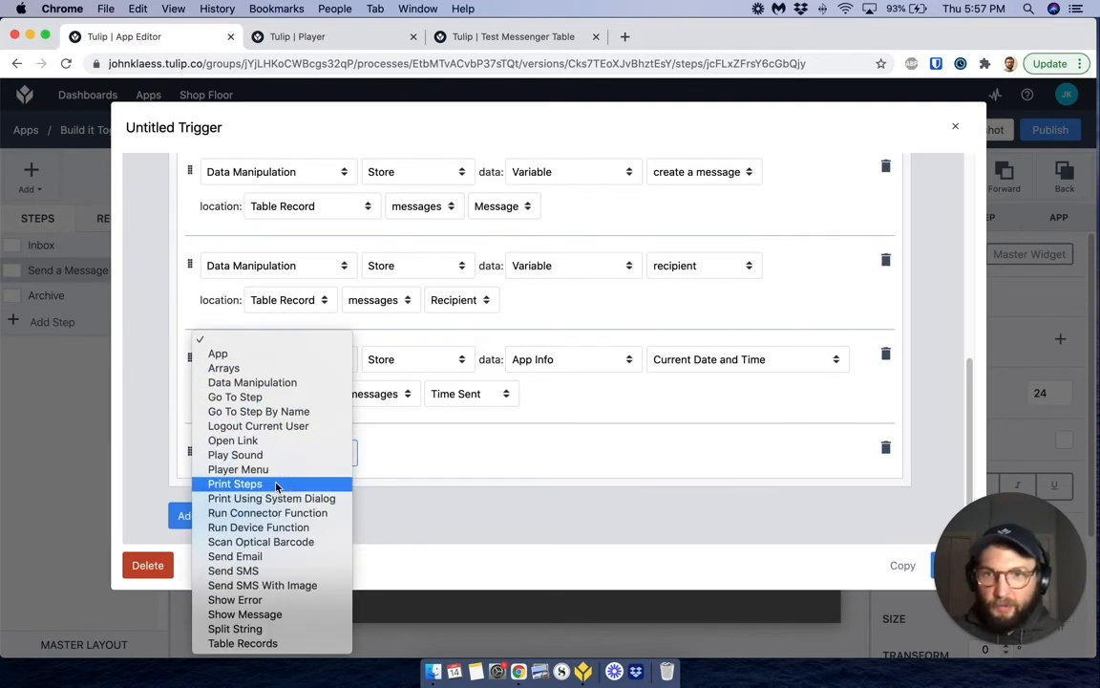
click(418, 495)
click(392, 453)
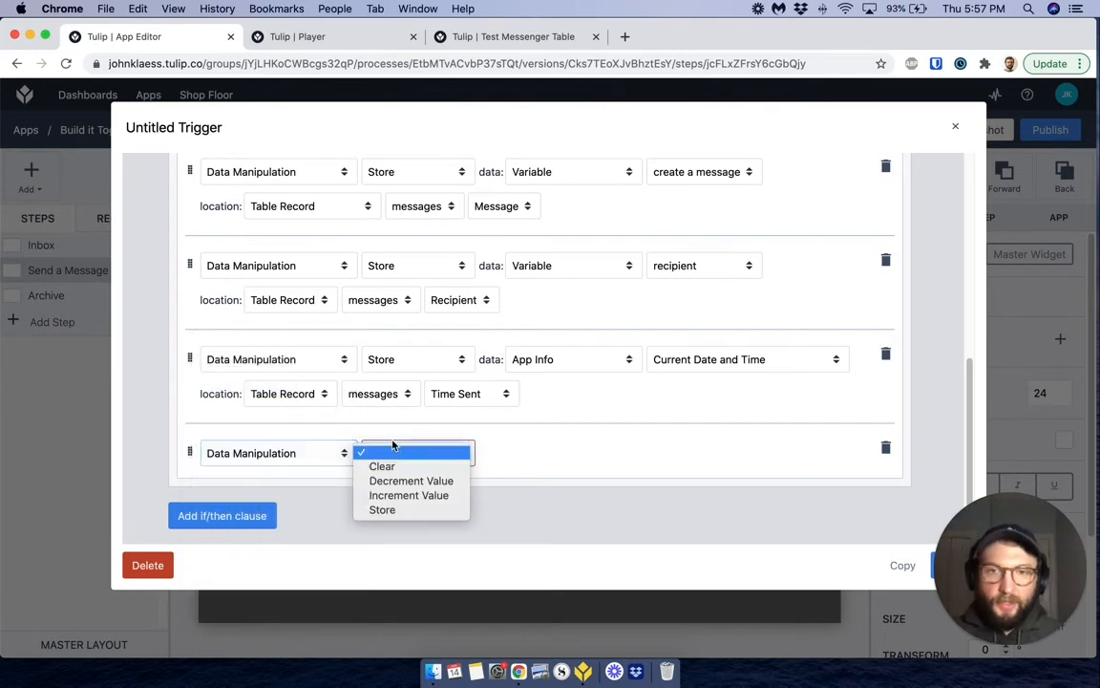
click(380, 508)
- Set the new store action's data to the App Info value Logged-in User
click(509, 449)
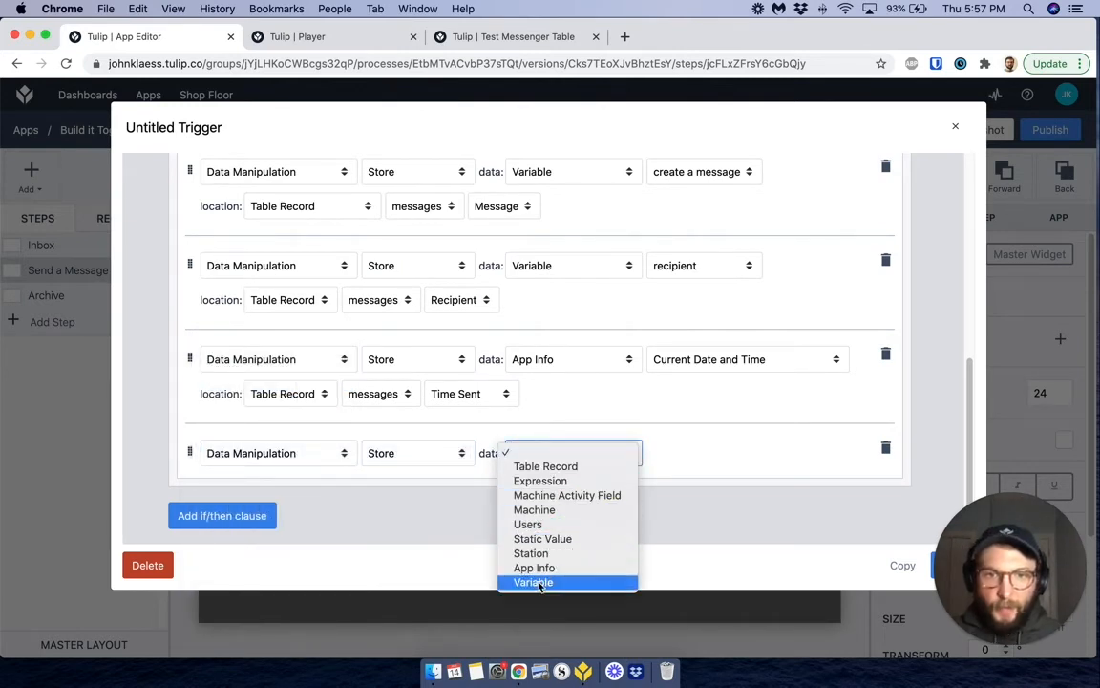
click(531, 553)
click(539, 452)
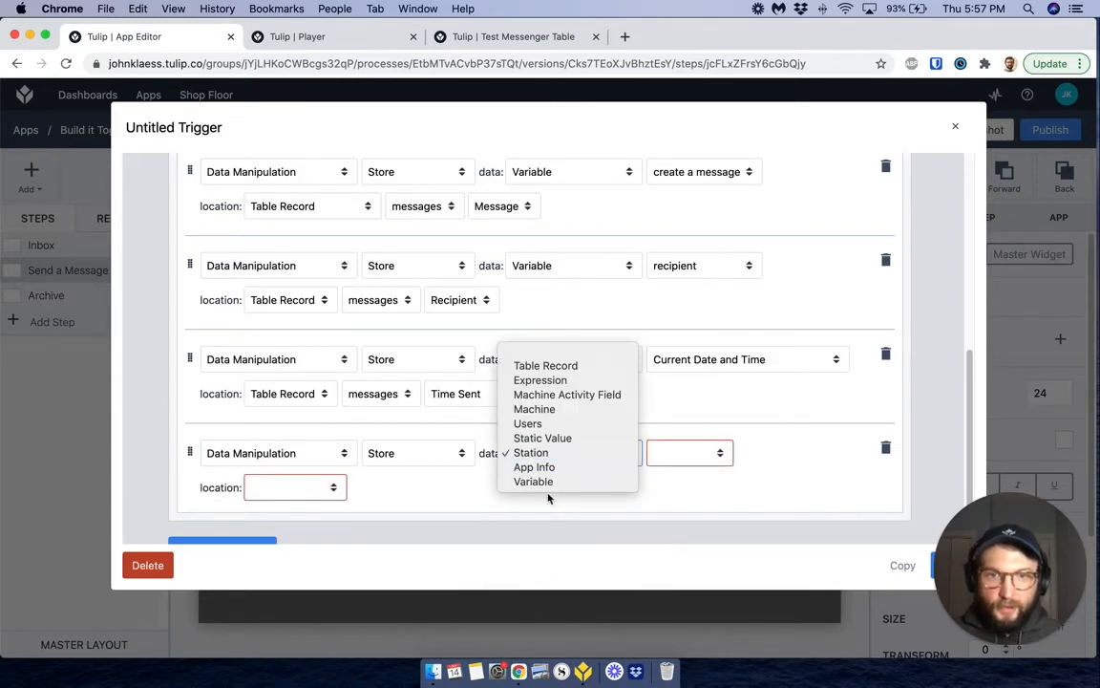
click(537, 465)
click(693, 453)
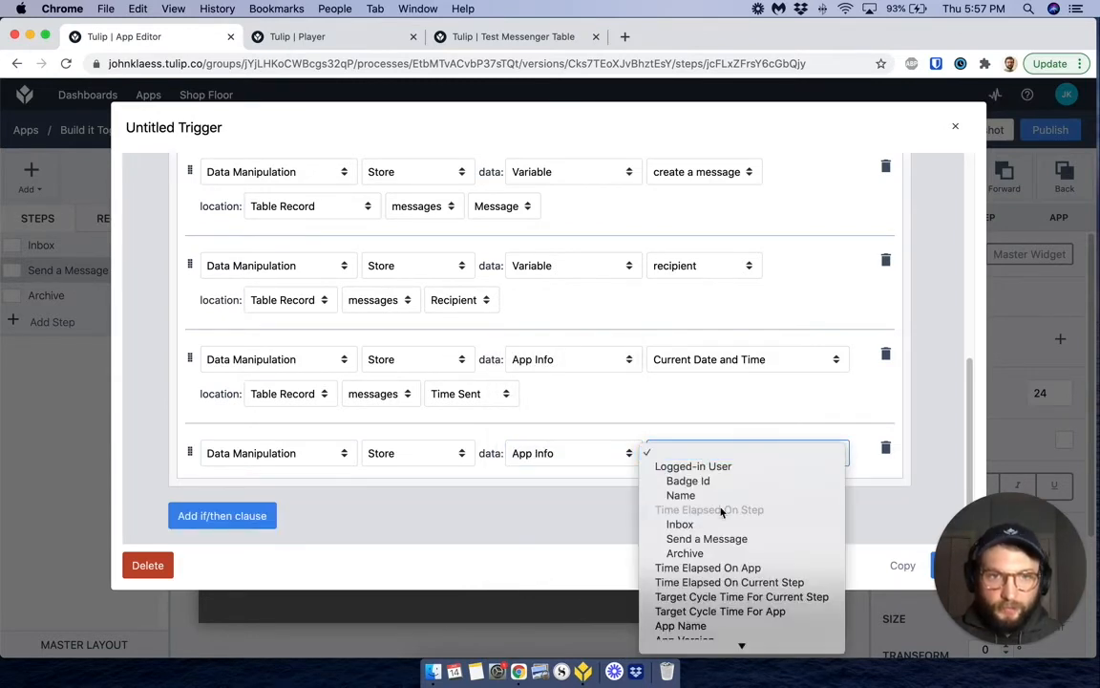
click(707, 467)
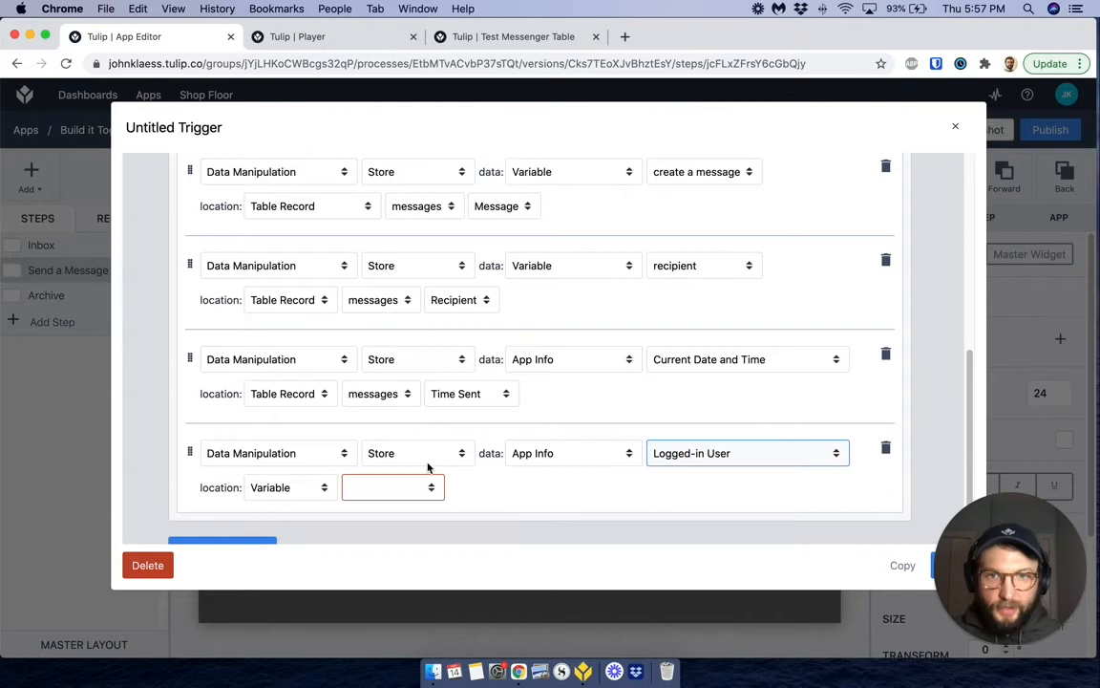
- Set the Logged-in User store action's location to the Sender field of the messages table record
click(373, 489)
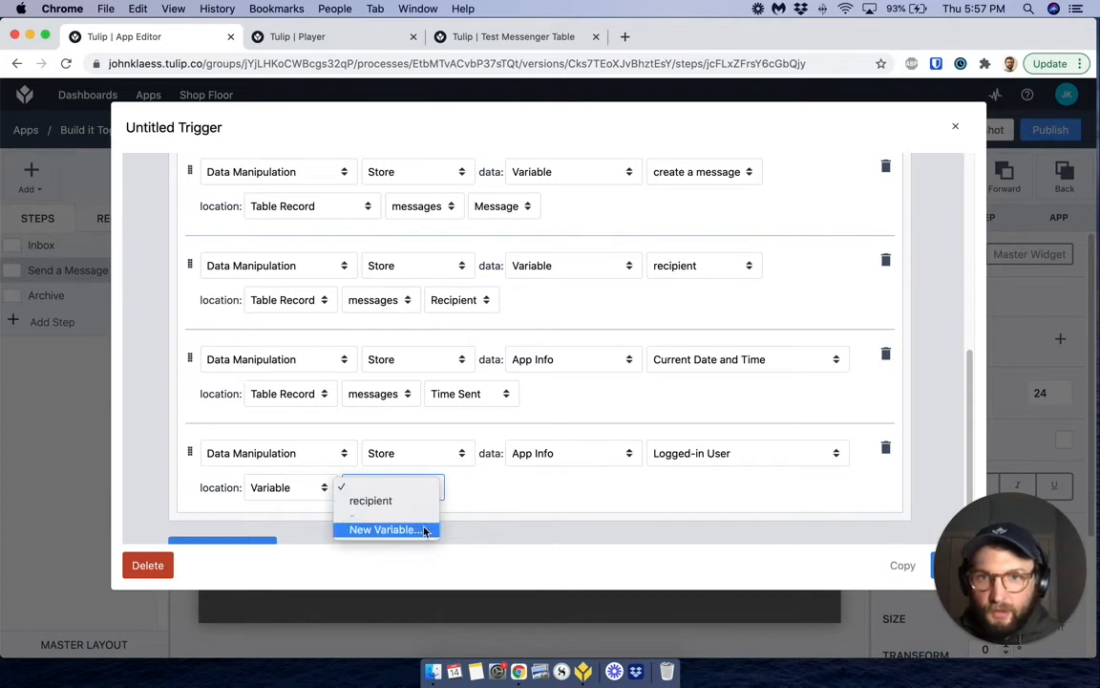
click(529, 492)
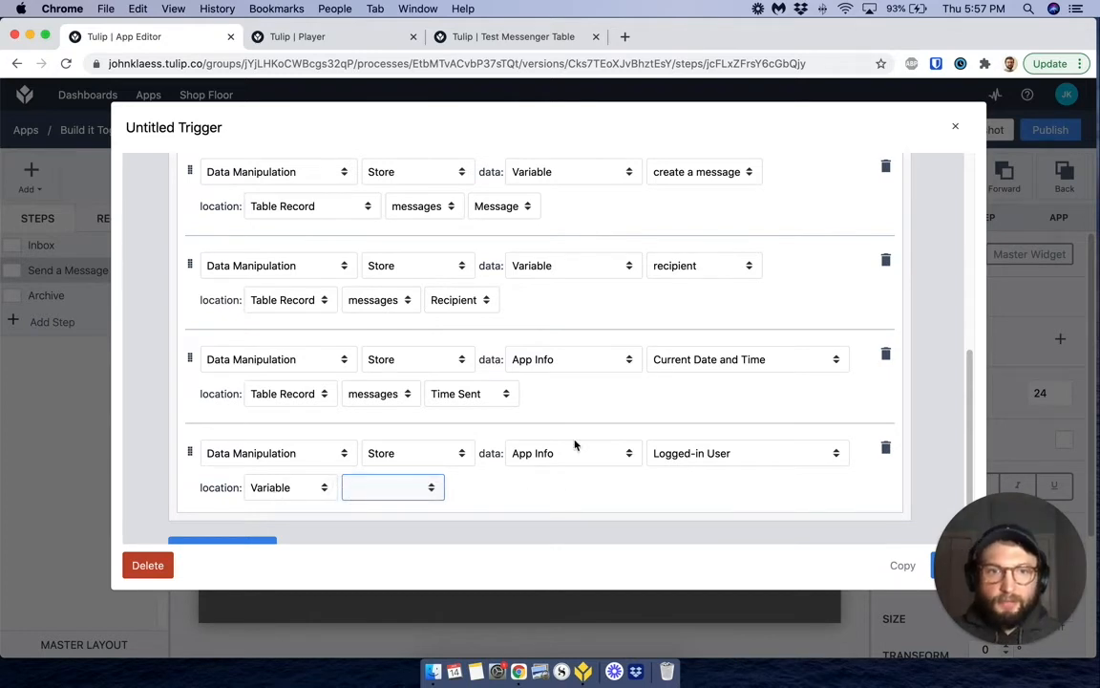
click(277, 487)
click(276, 457)
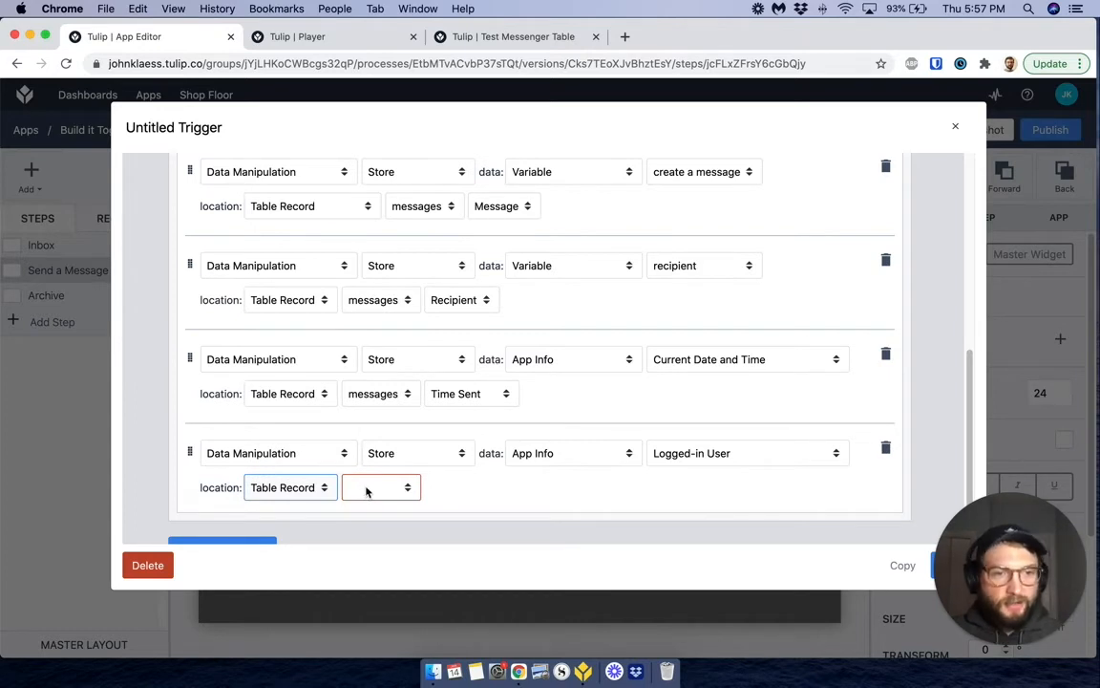
click(366, 491)
click(372, 498)
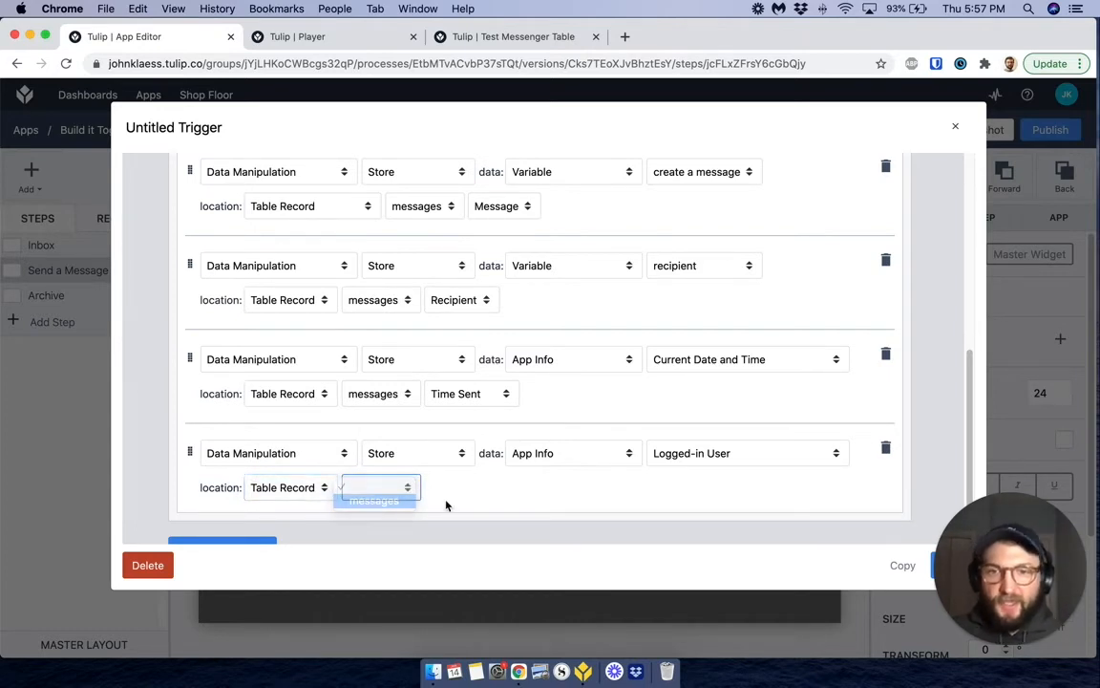
click(458, 492)
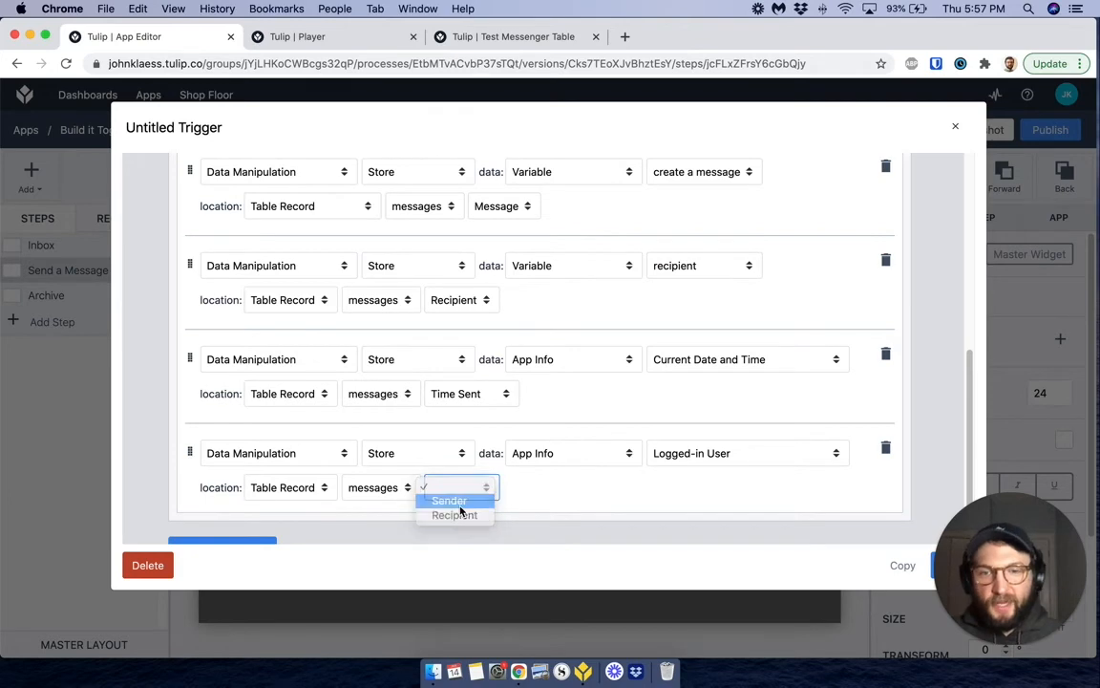
click(451, 501)
scroll(559, 476, up, 10)
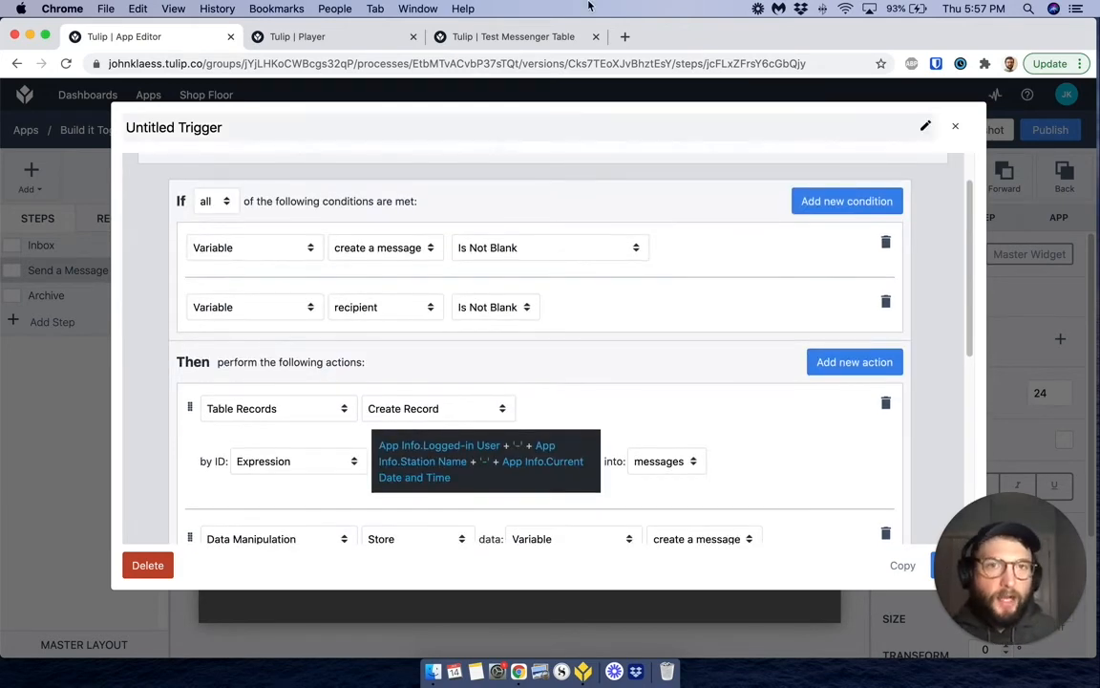
- Check the Test Messenger Table and the Player, and review the button trigger's conditions, Create Record action and store actions
click(527, 42)
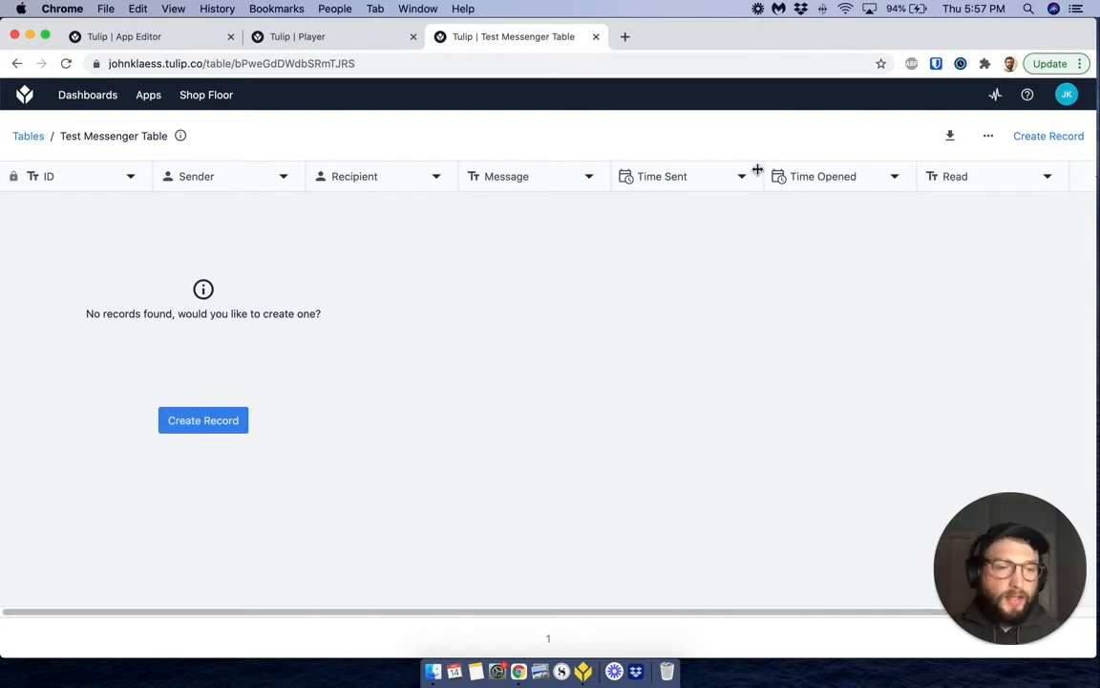
click(373, 35)
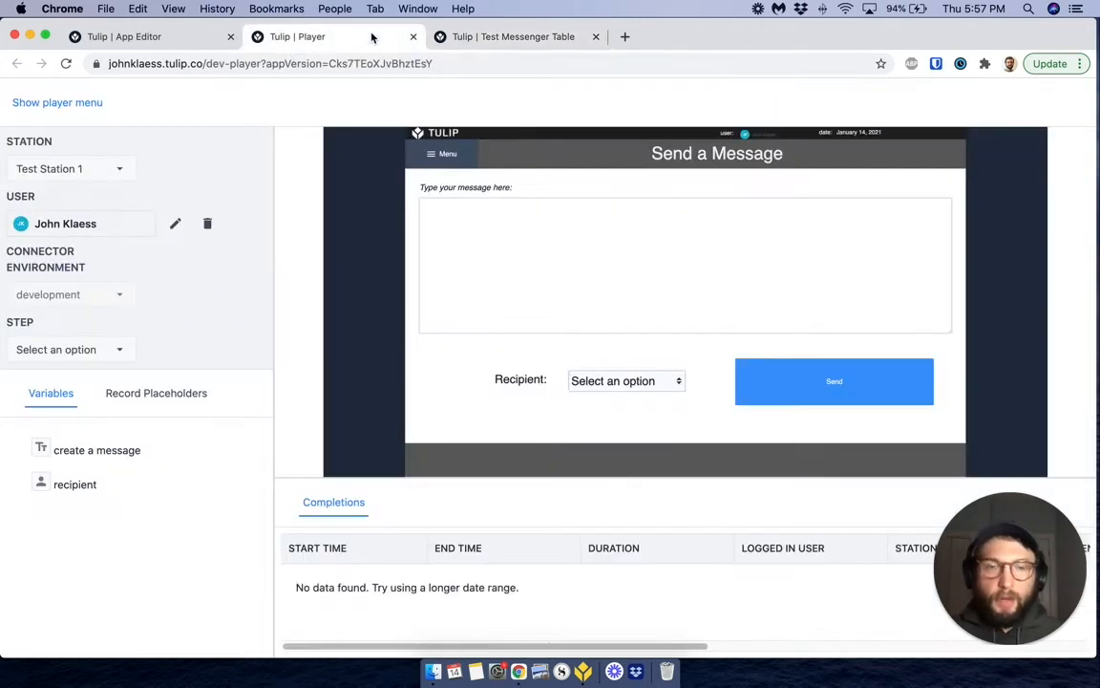
click(185, 44)
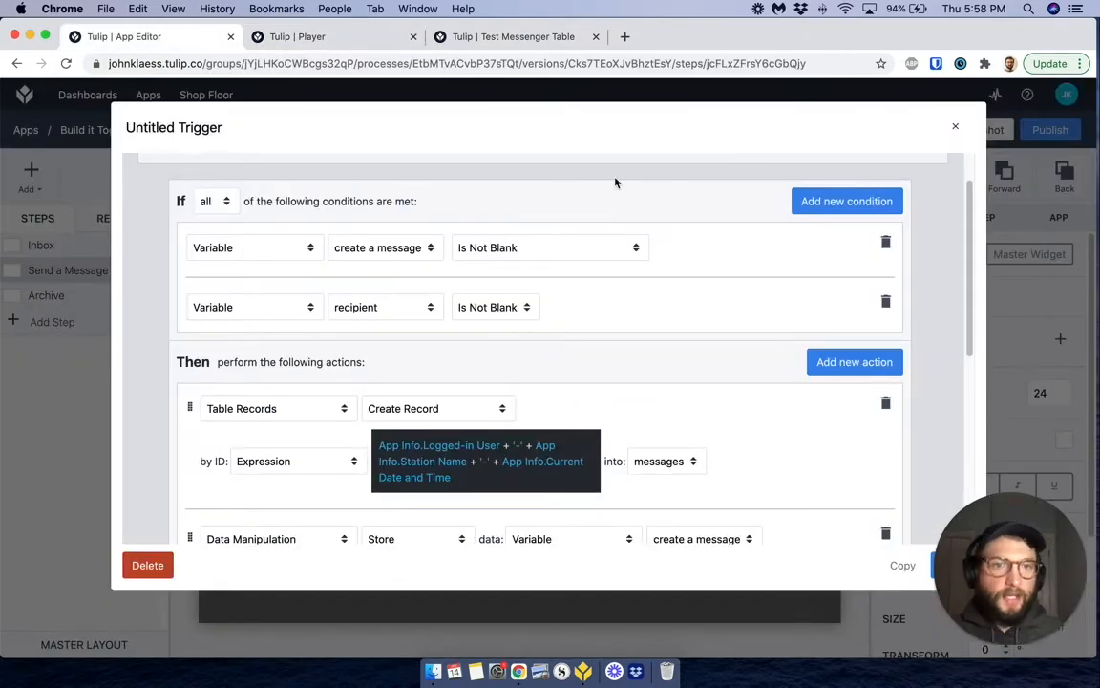
scroll(619, 200, down, 3)
scroll(619, 237, down, 5)
scroll(460, 290, up, 10)
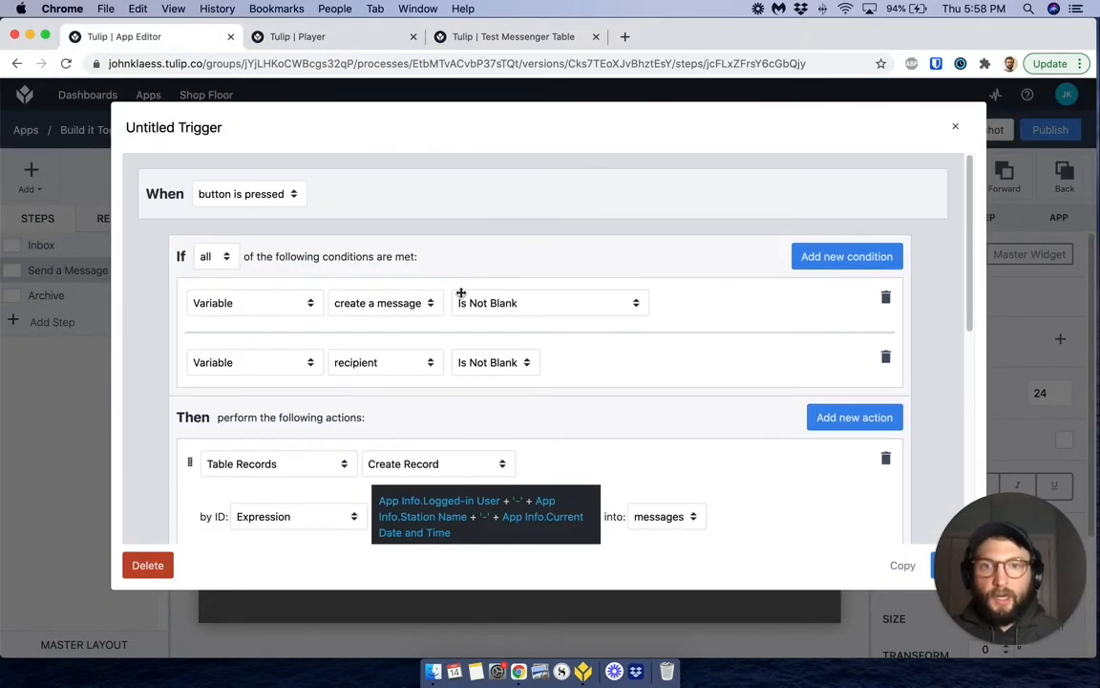
scroll(332, 284, down, 2)
scroll(337, 284, down, 3)
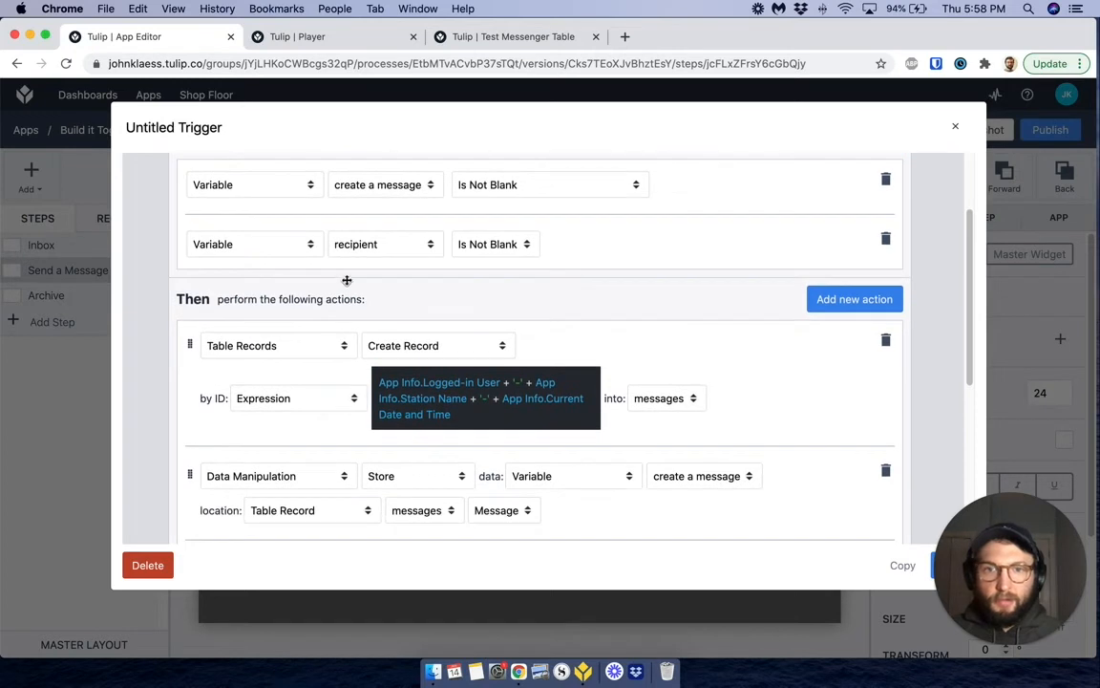
scroll(275, 308, down, 3)
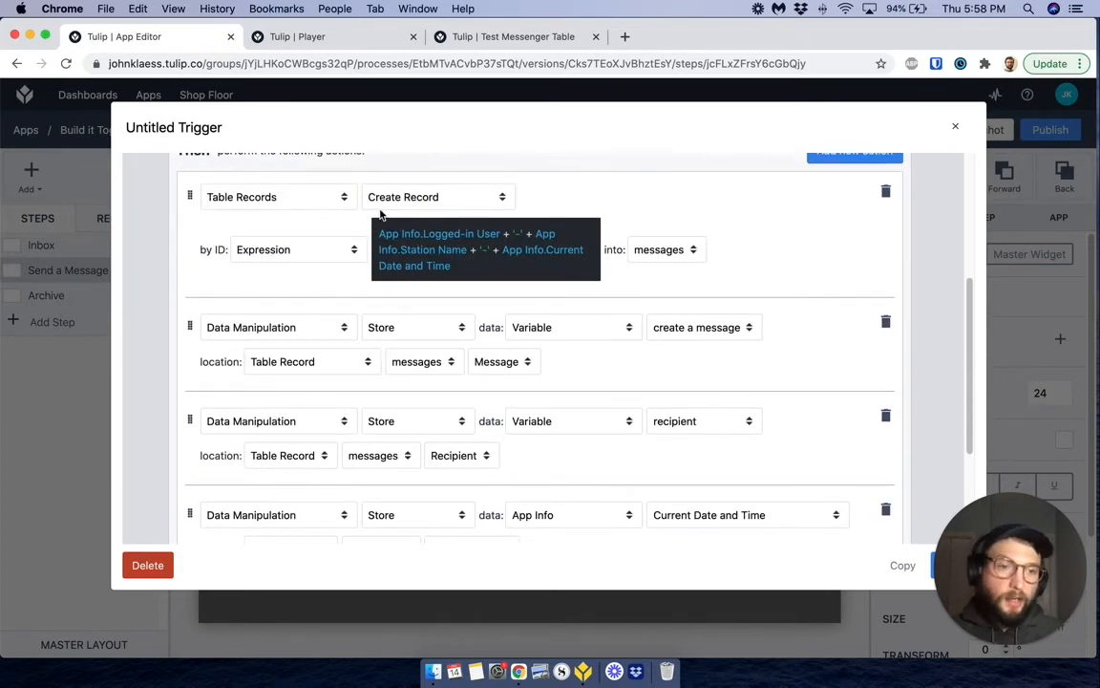
scroll(380, 215, up, 7)
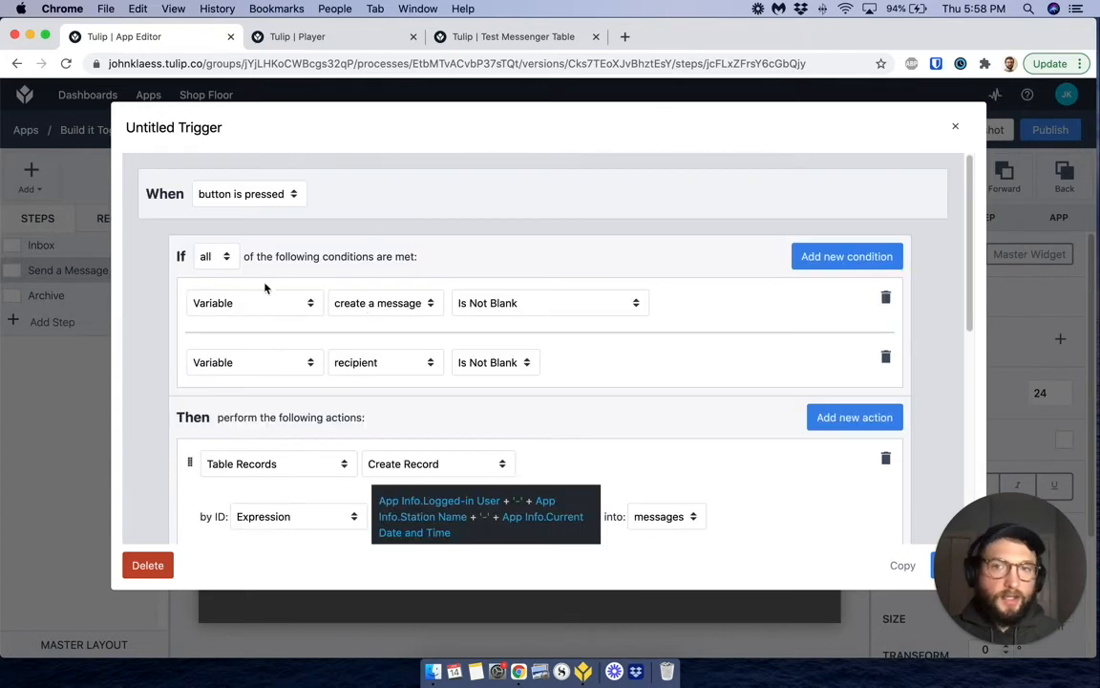
scroll(294, 256, down, 8)
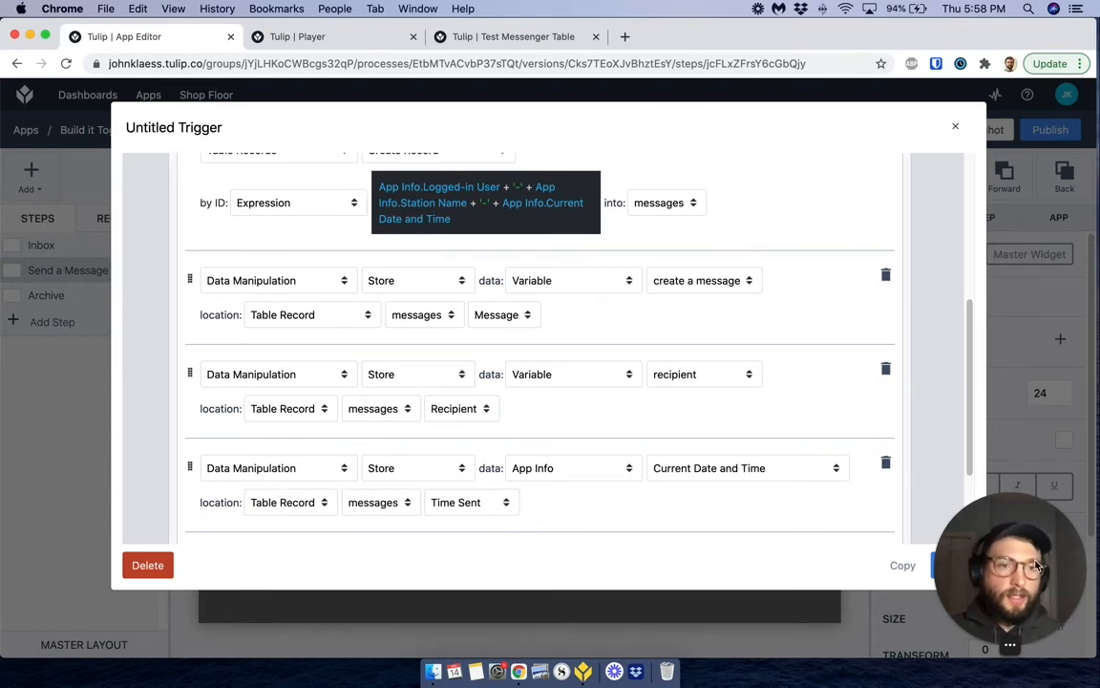
- Check the remaining store actions down to the Sender location and save the button trigger
drag(1038, 566, 118, 446)
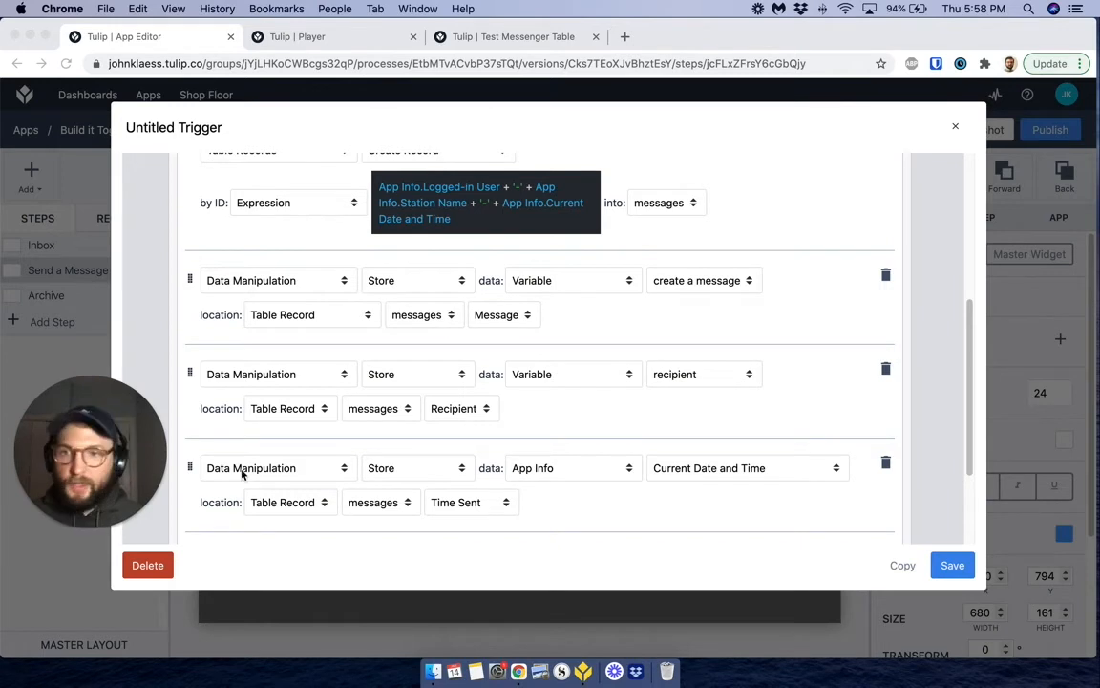
scroll(287, 447, down, 3)
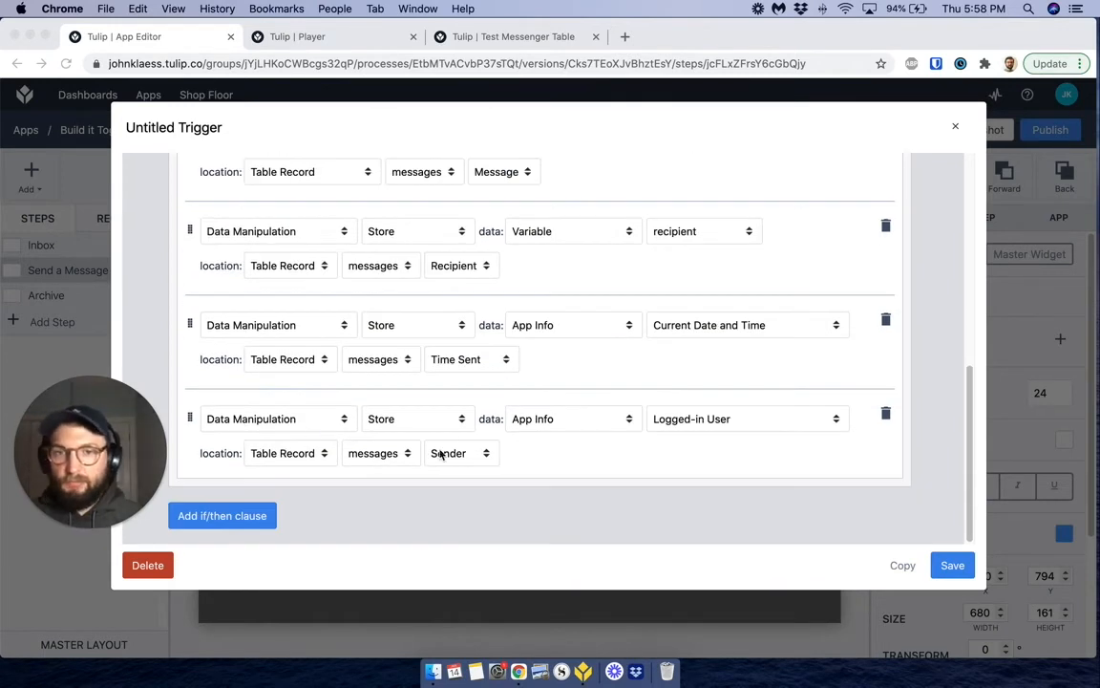
click(951, 568)
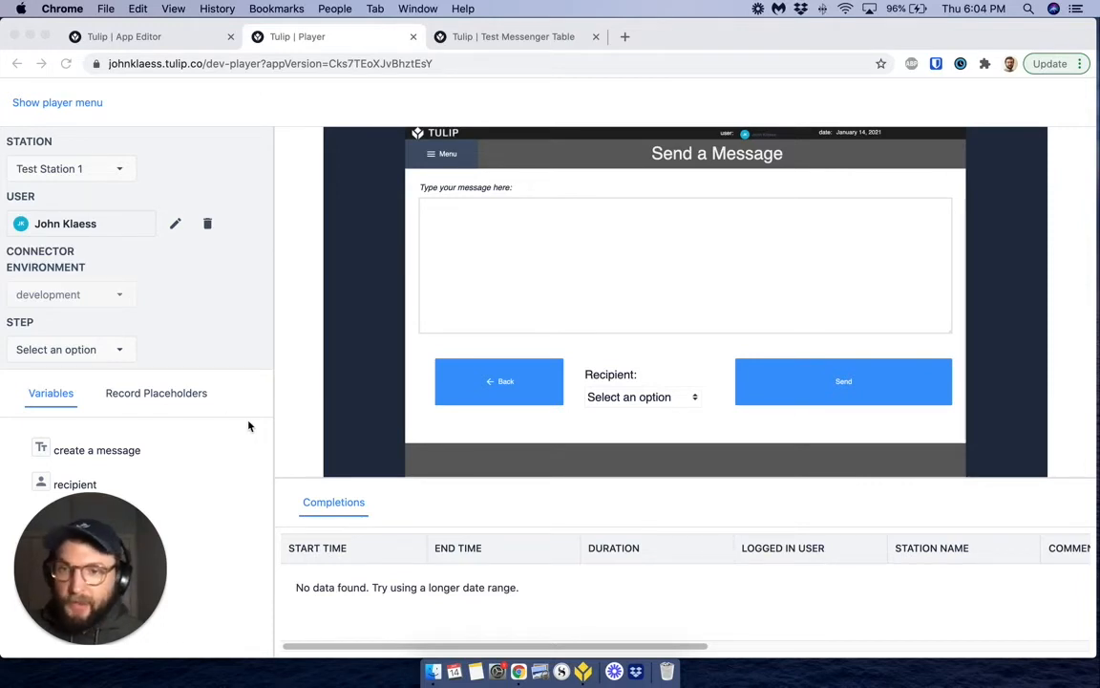
- In the Player, write the test message "Did it work?", choose a recipient and send it
click(476, 243)
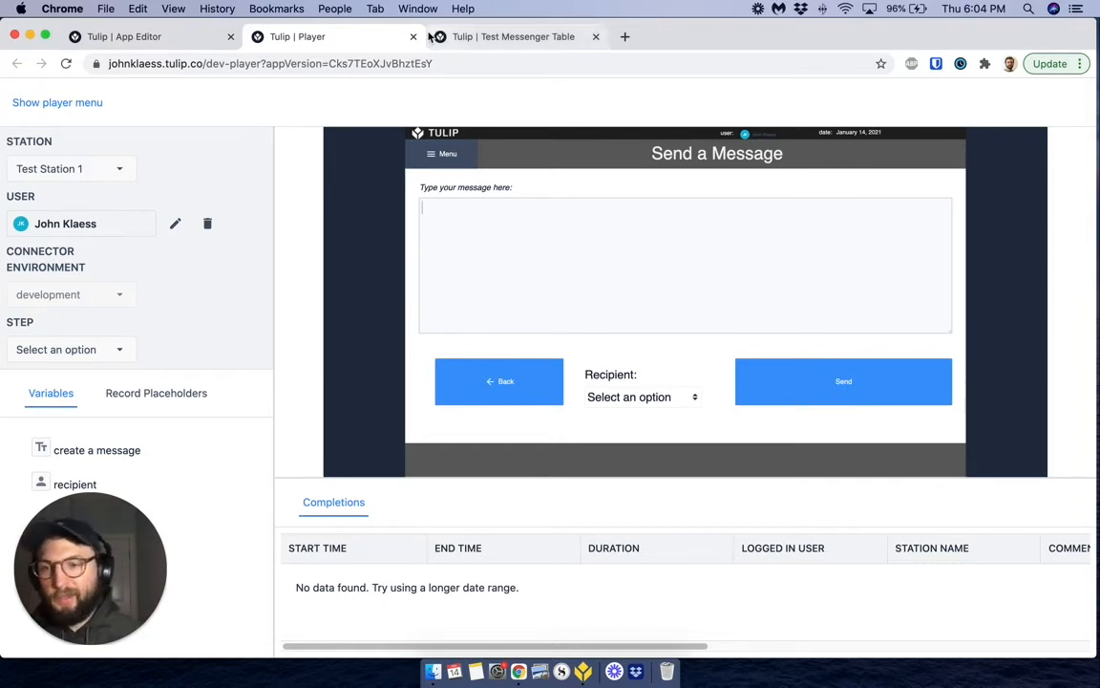
click(539, 236)
text(d)
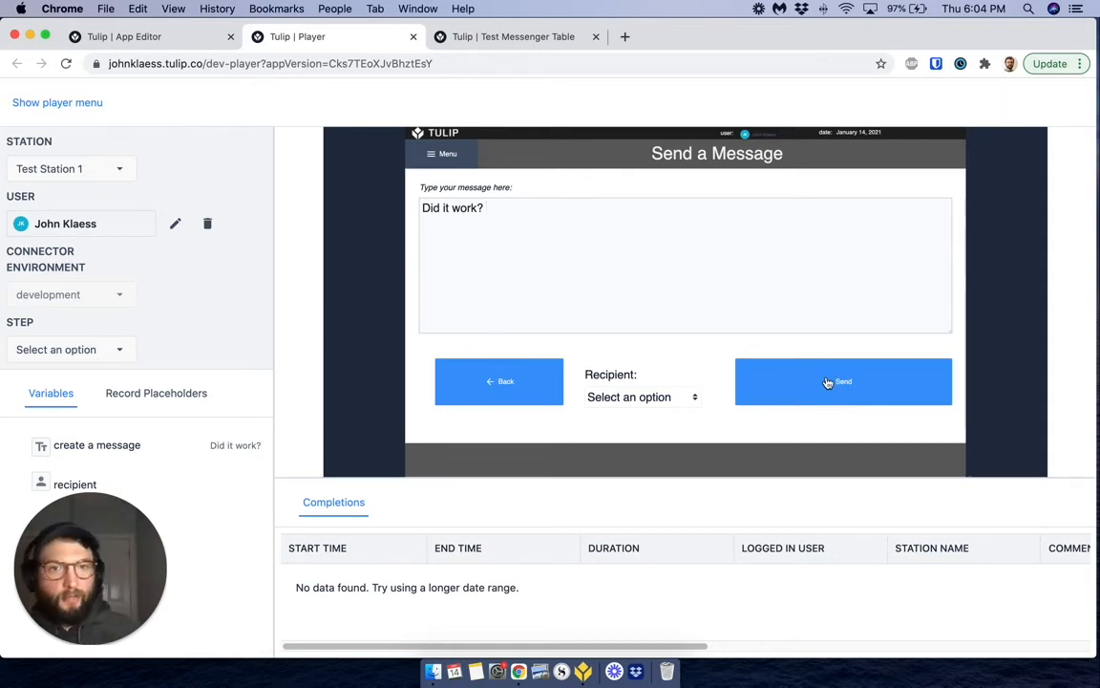
click(685, 404)
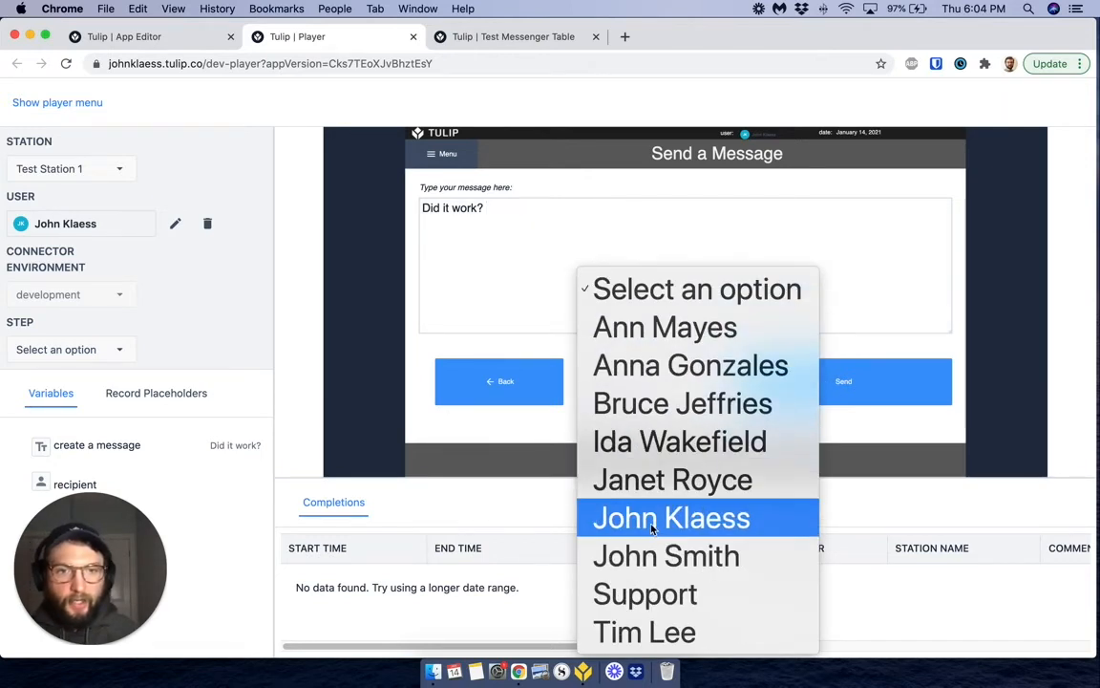
click(634, 507)
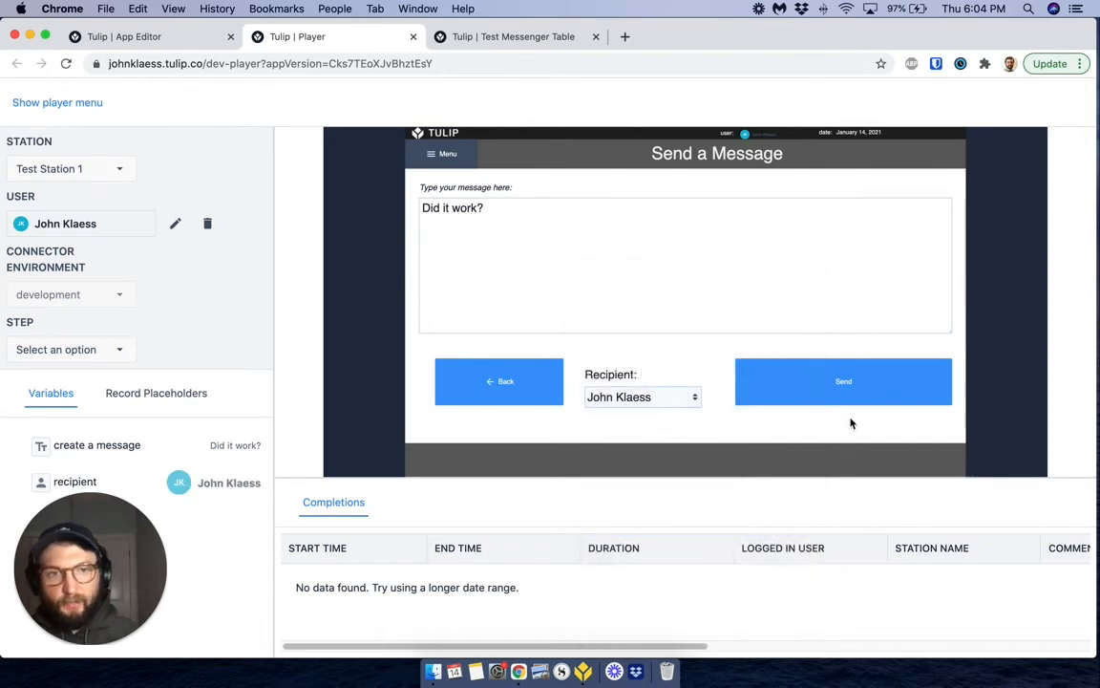
click(838, 383)
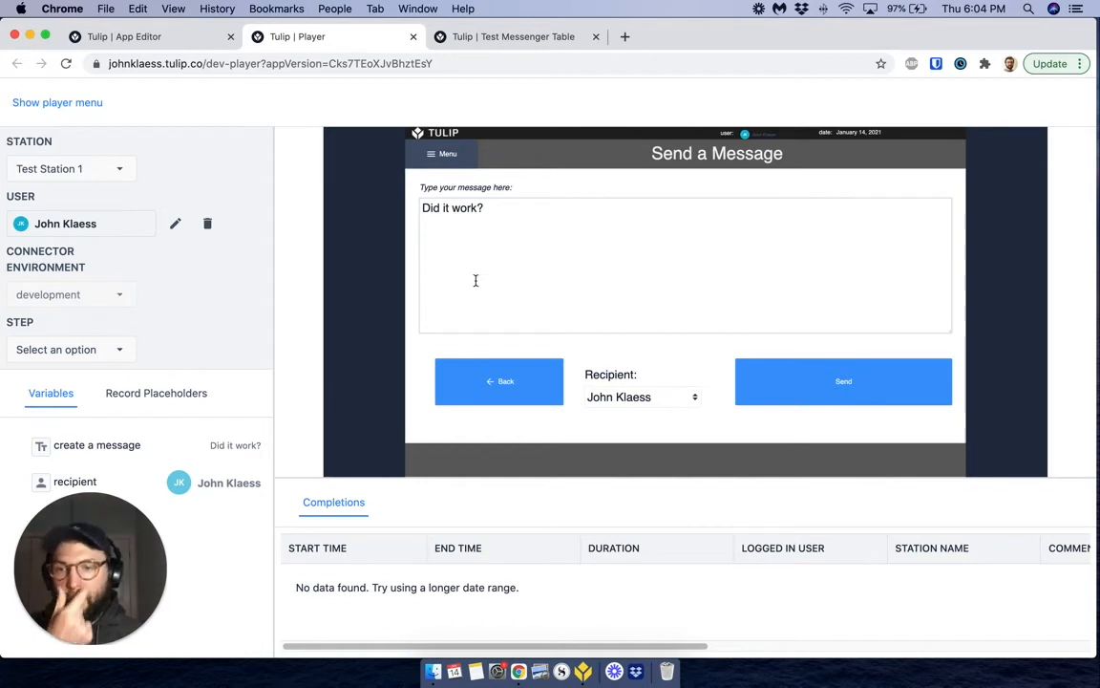
- Go back to the Inbox step and examine the received message, the record placeholder and the app variables
click(482, 401)
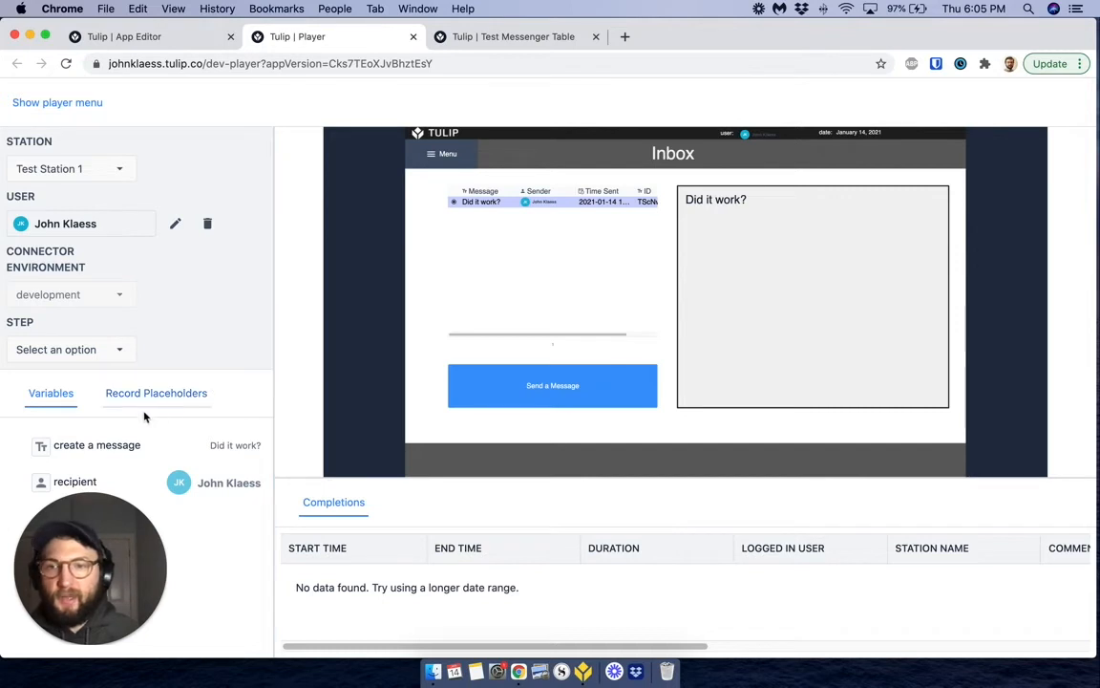
drag(97, 517, 122, 516)
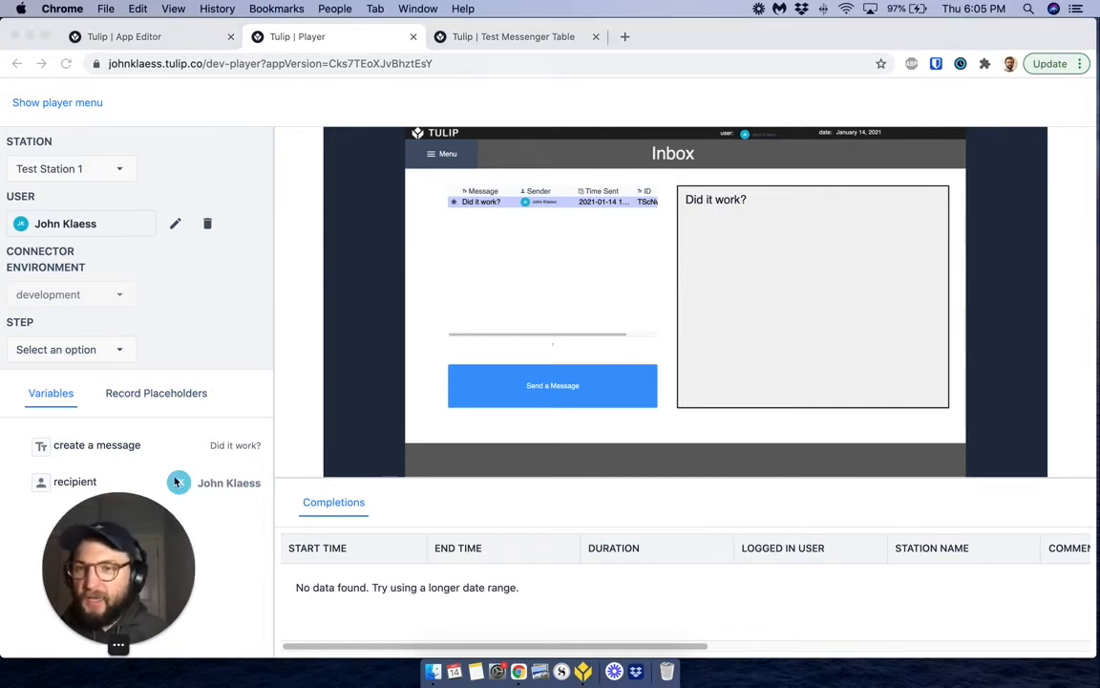
drag(124, 564, 909, 579)
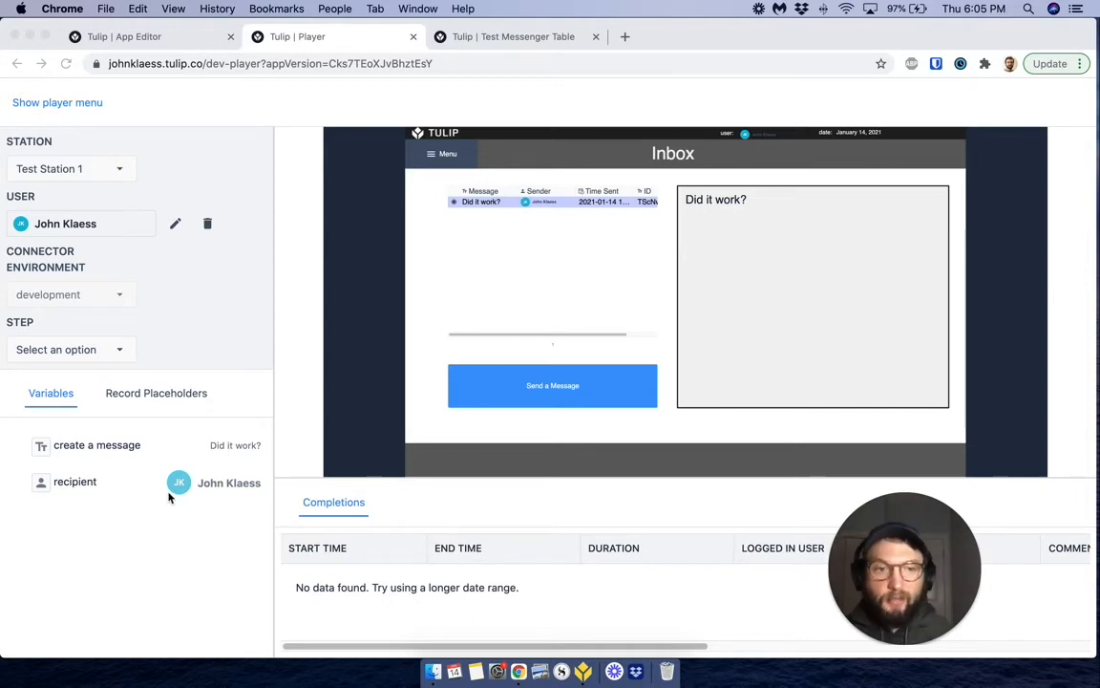
click(137, 396)
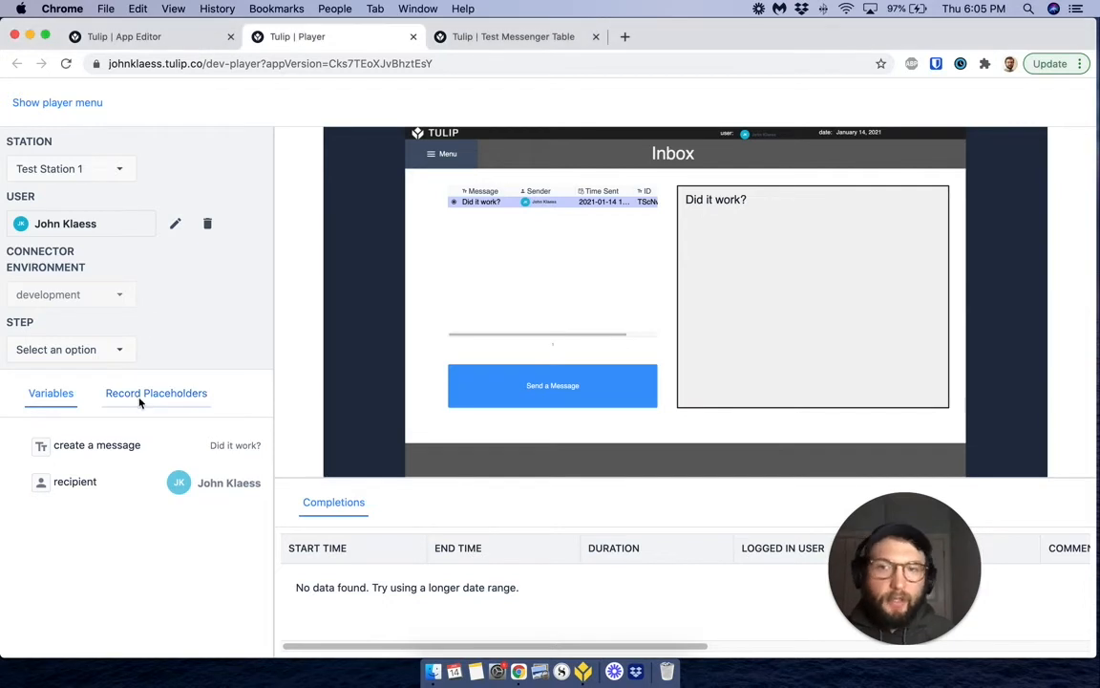
click(141, 400)
mouse_move(134, 471)
mouse_down()
mouse_move(250, 472)
mouse_move(132, 476)
mouse_up()
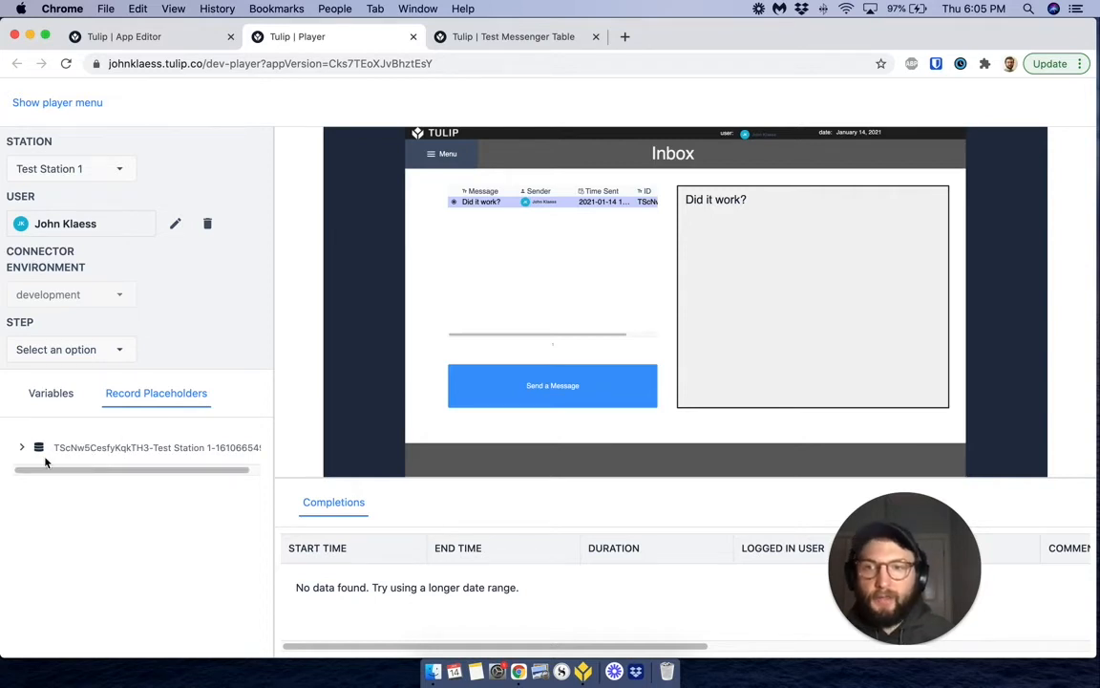
click(53, 396)
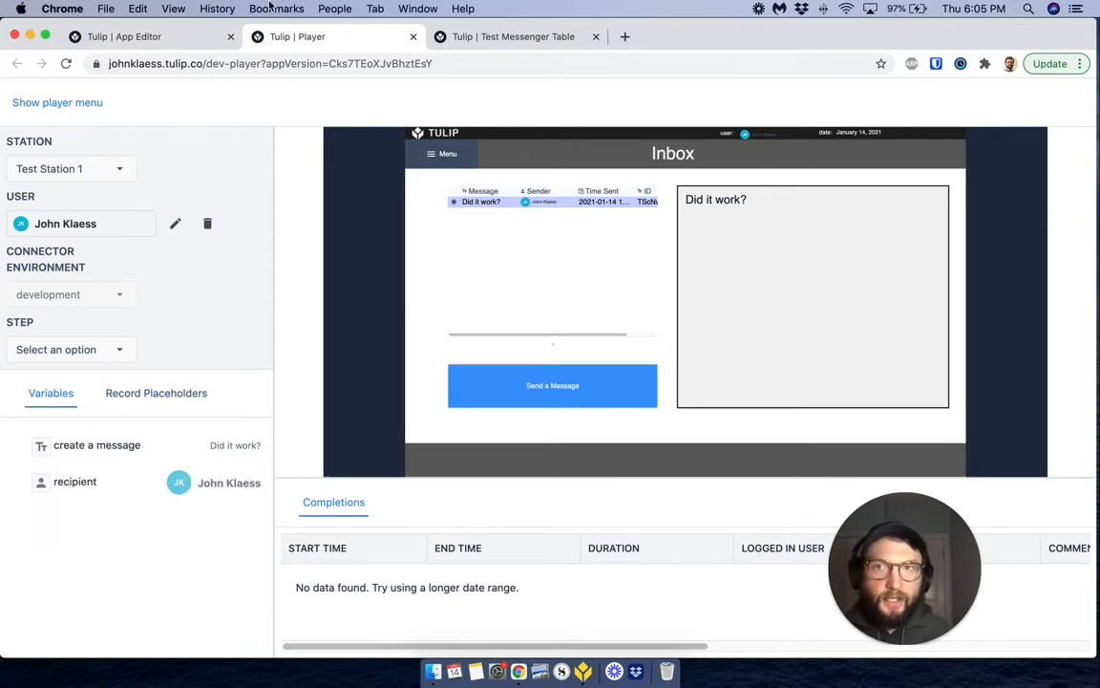
- In the App Editor, inspect the Message to Table trigger of the Send button on the Send a Message step
click(175, 34)
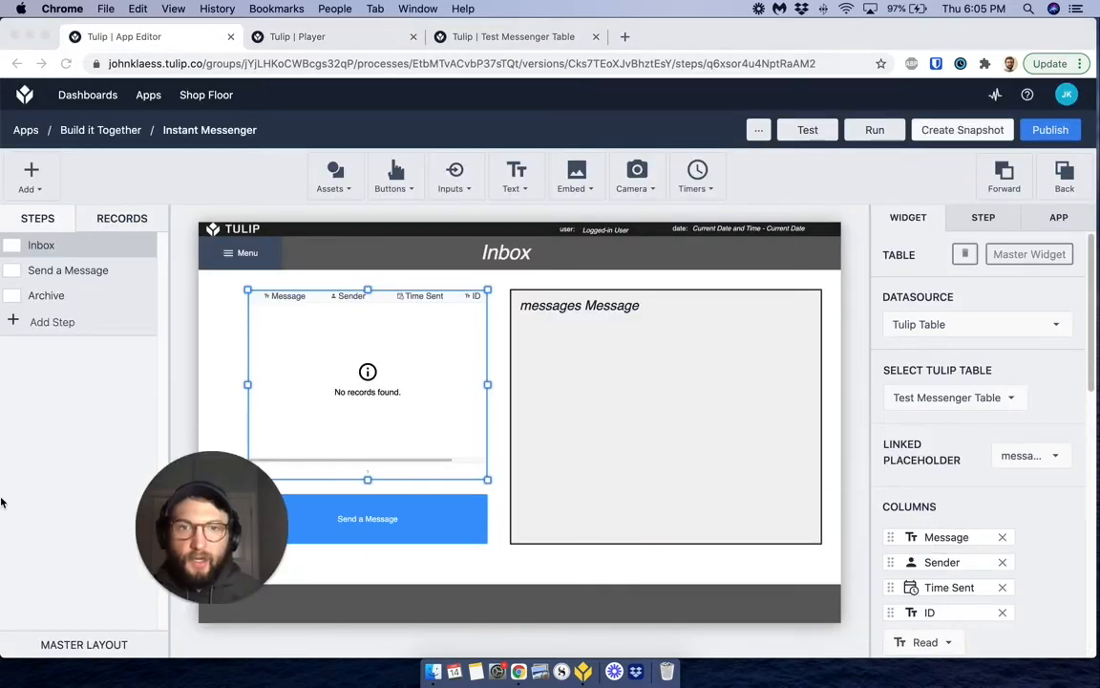
click(82, 274)
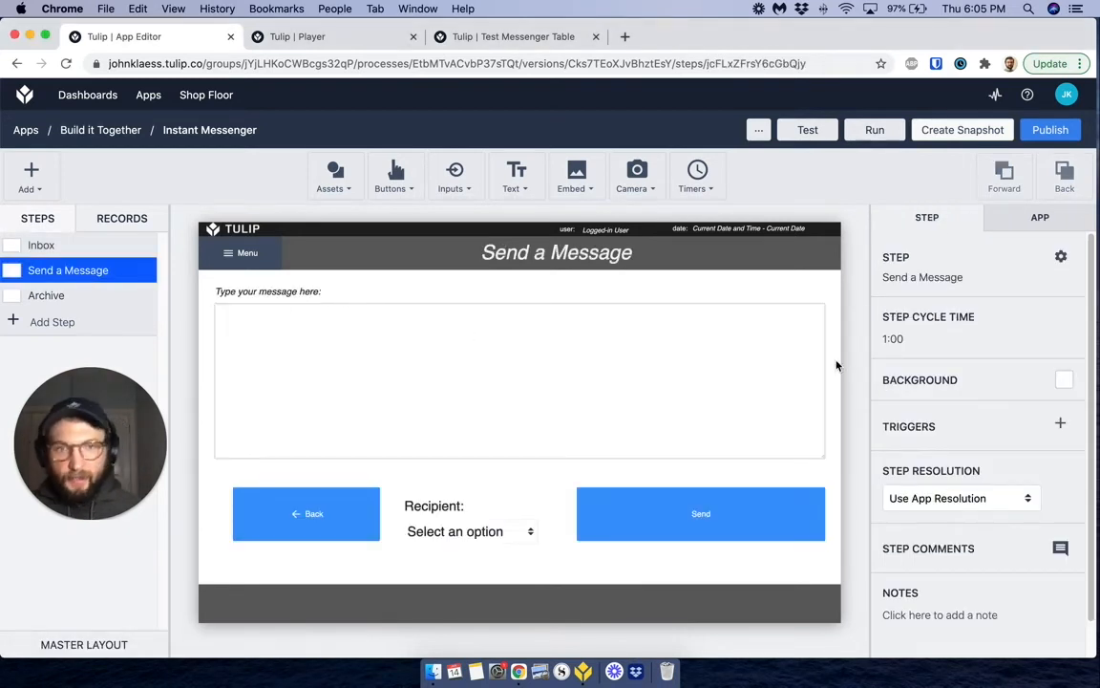
click(737, 530)
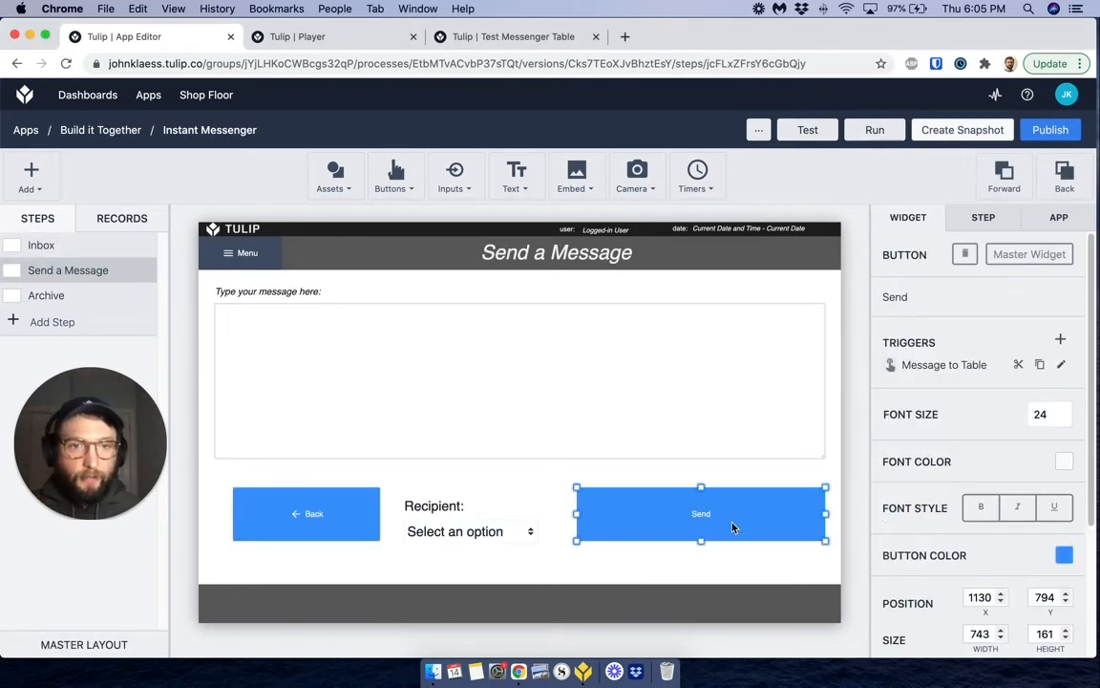
click(1062, 365)
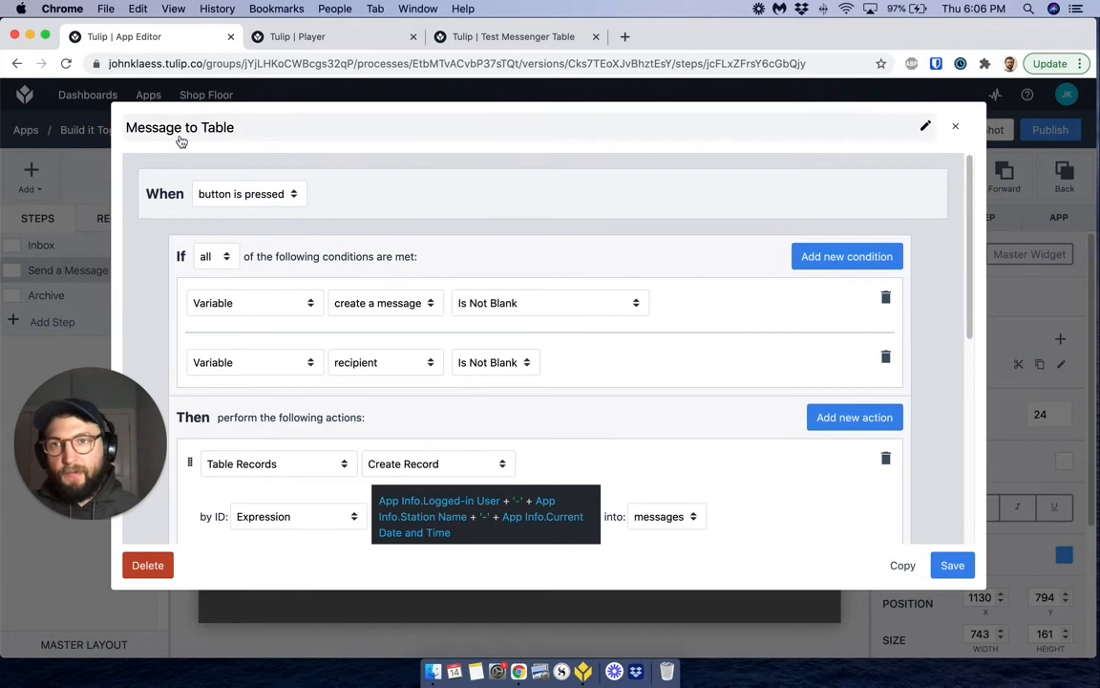
click(955, 126)
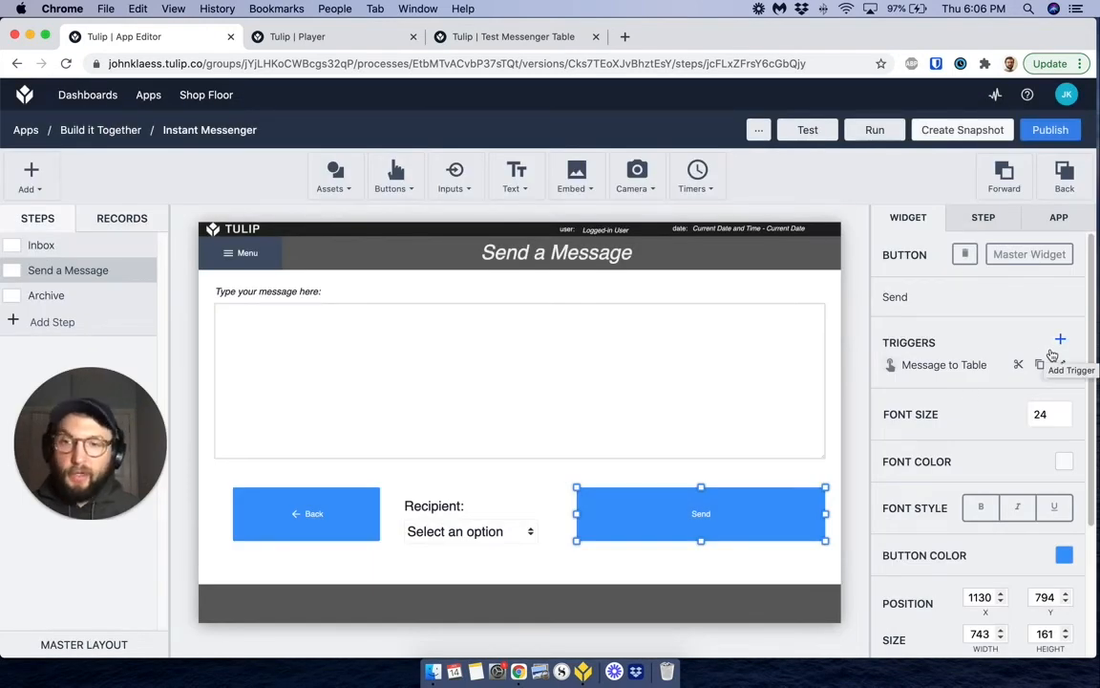
- Add a trigger named "Clear Variable" to the Send button, with one empty condition and one empty action
click(1063, 340)
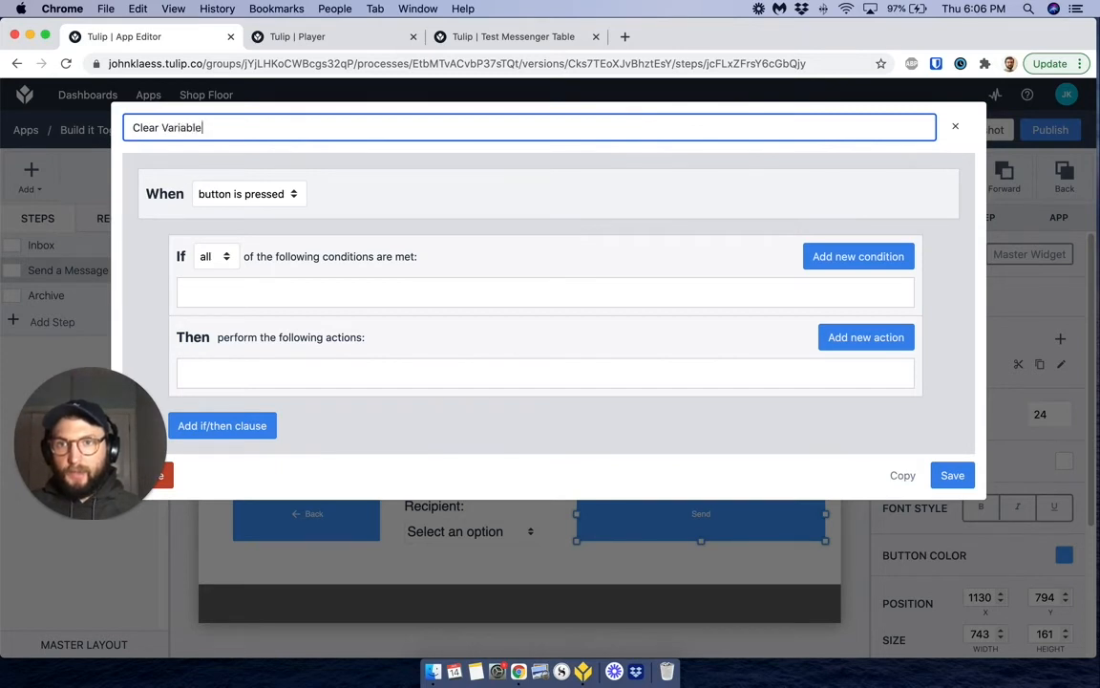
drag(121, 463, 103, 548)
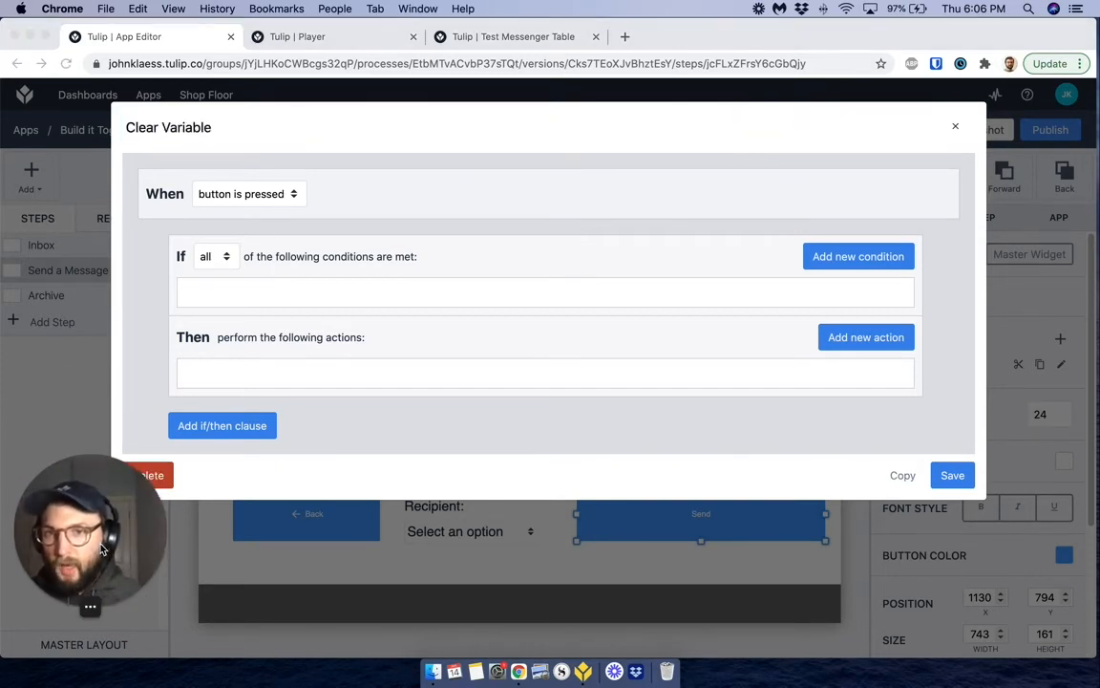
click(857, 256)
click(250, 303)
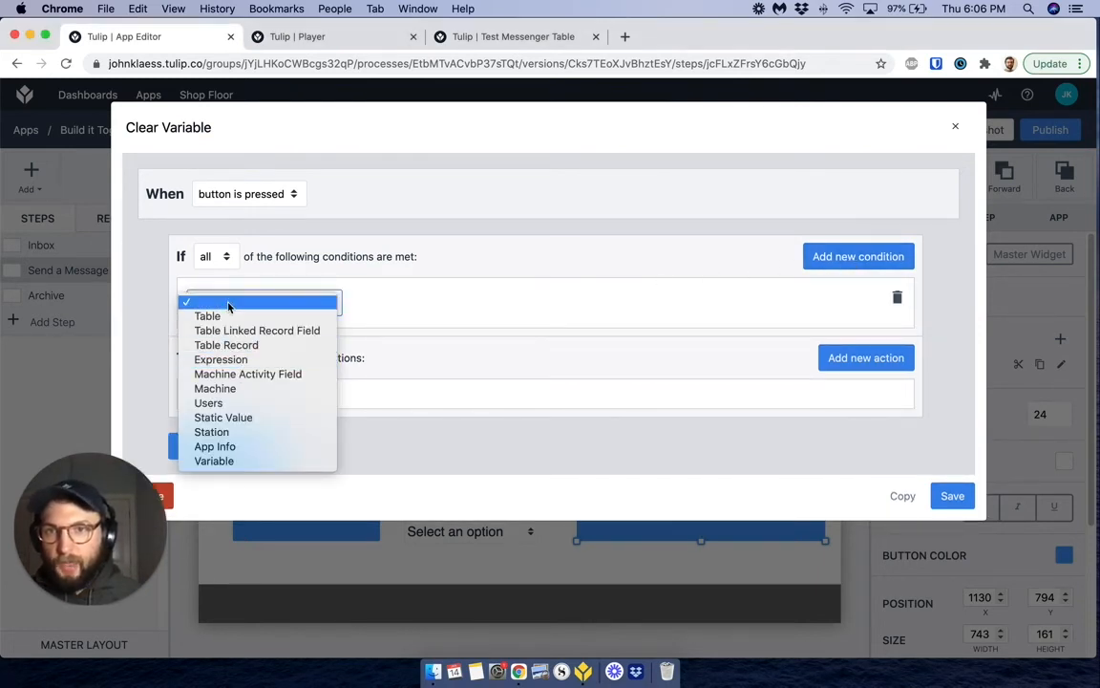
click(227, 307)
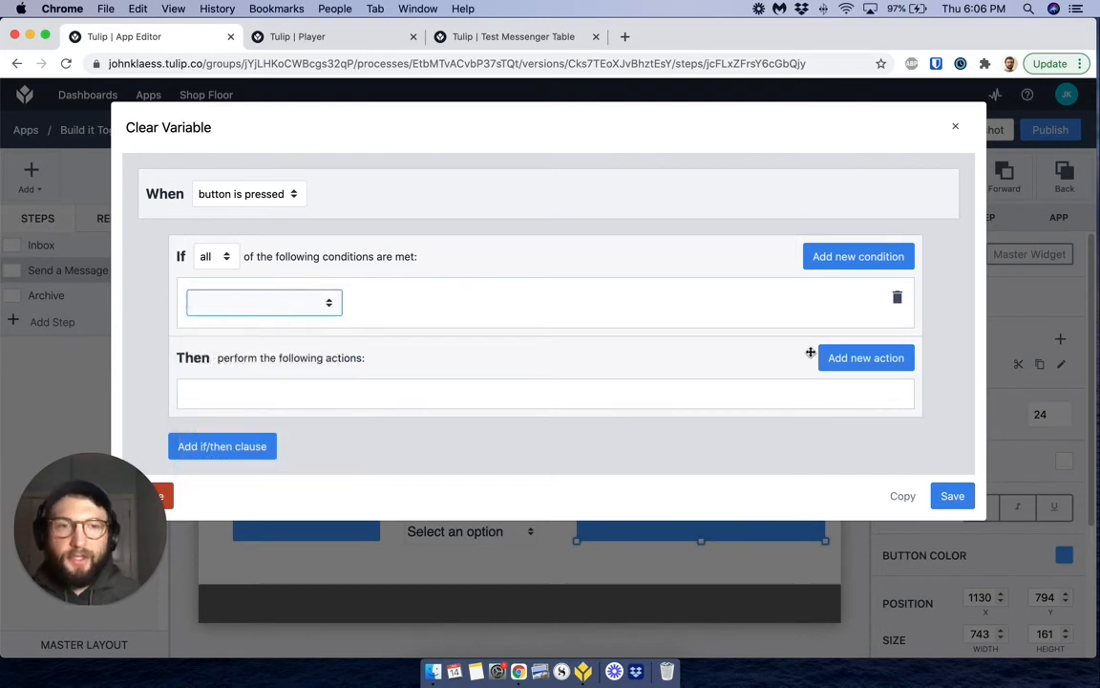
click(876, 359)
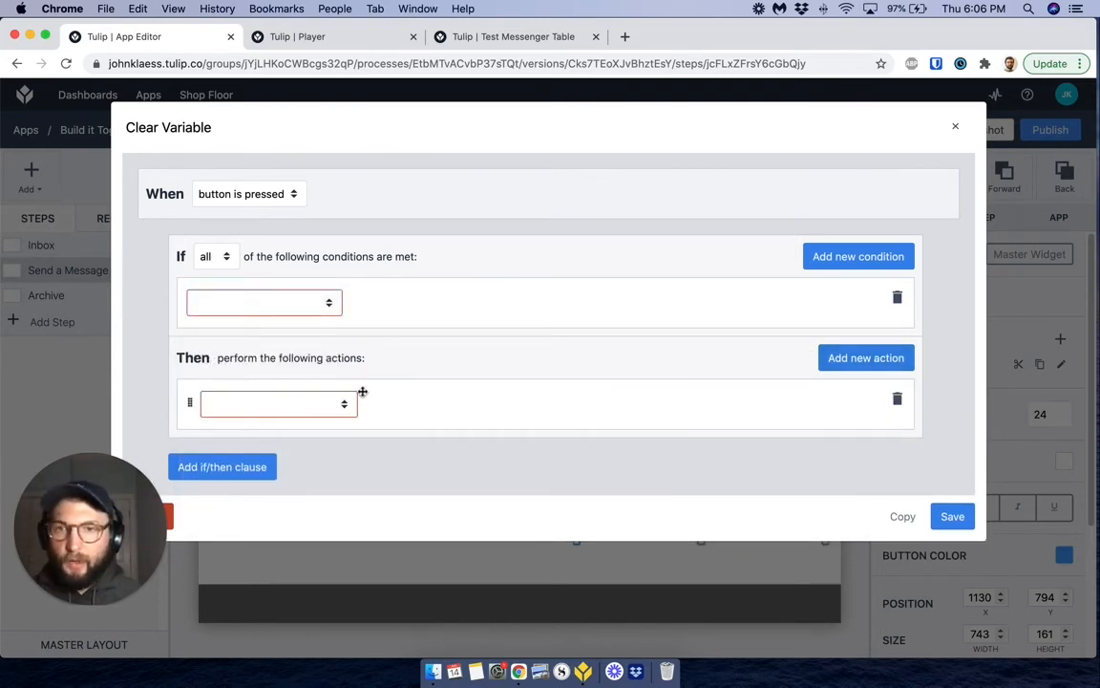
- Set the first condition of the Clear Variable trigger to the variable "create a message" being Is Not Blank
click(283, 308)
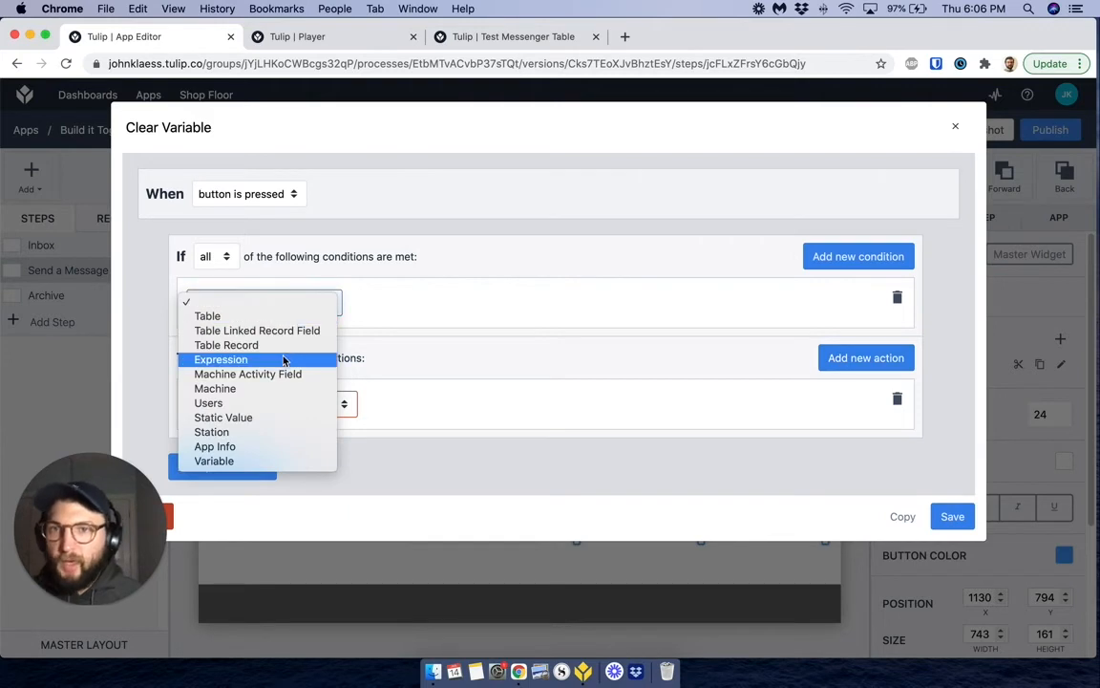
click(240, 461)
click(365, 307)
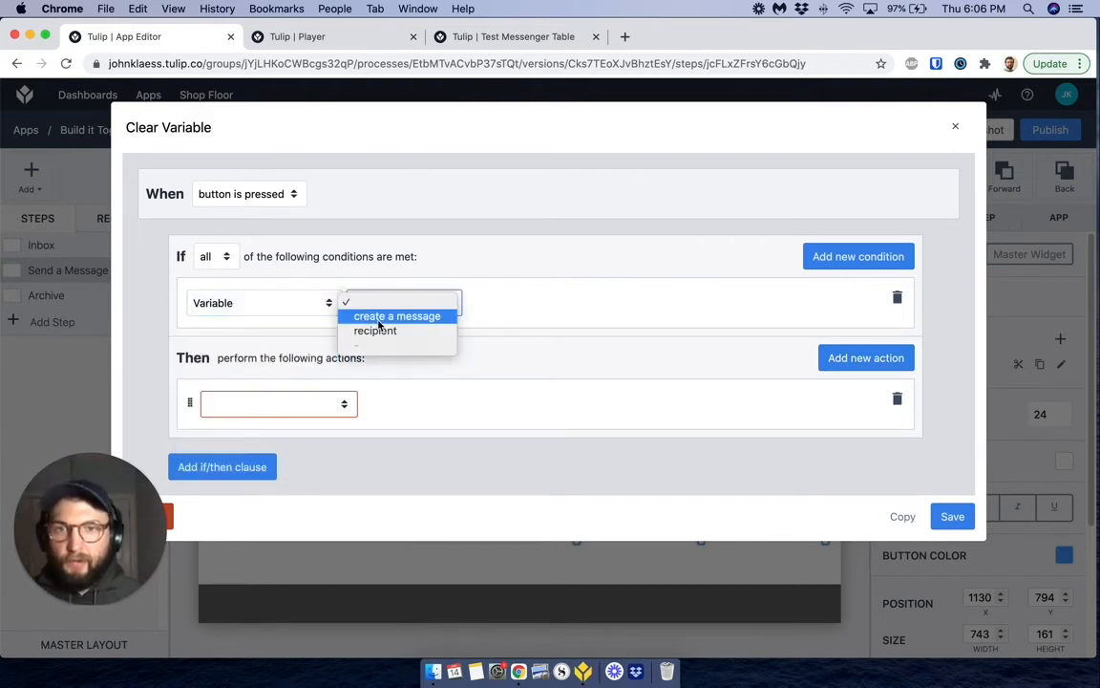
click(398, 317)
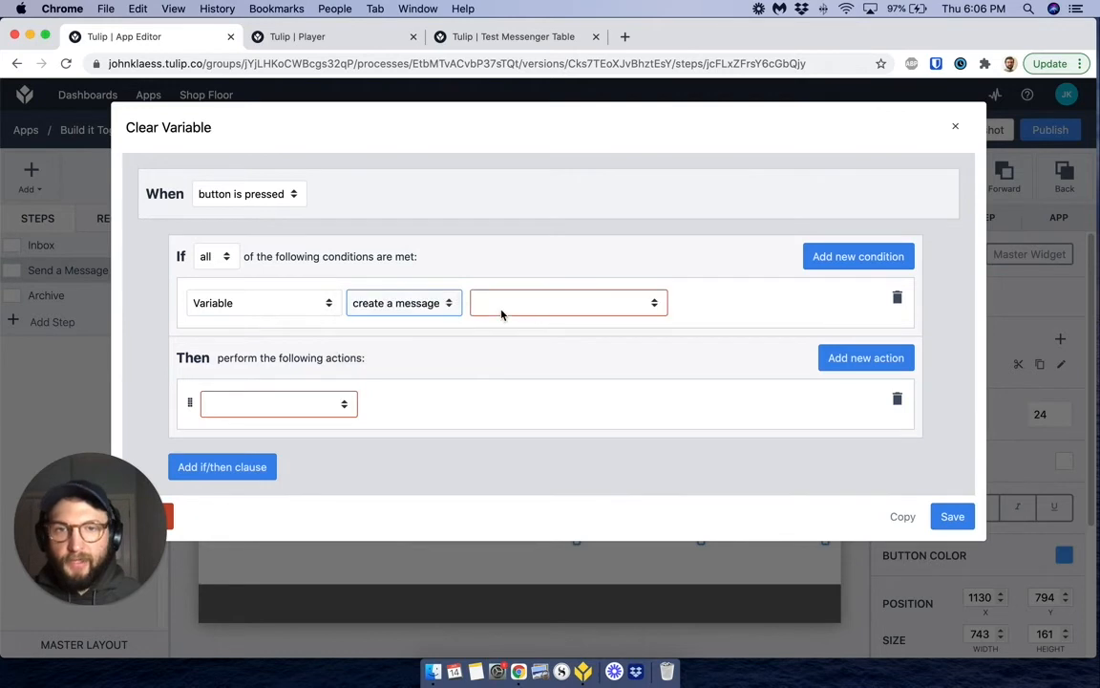
click(504, 309)
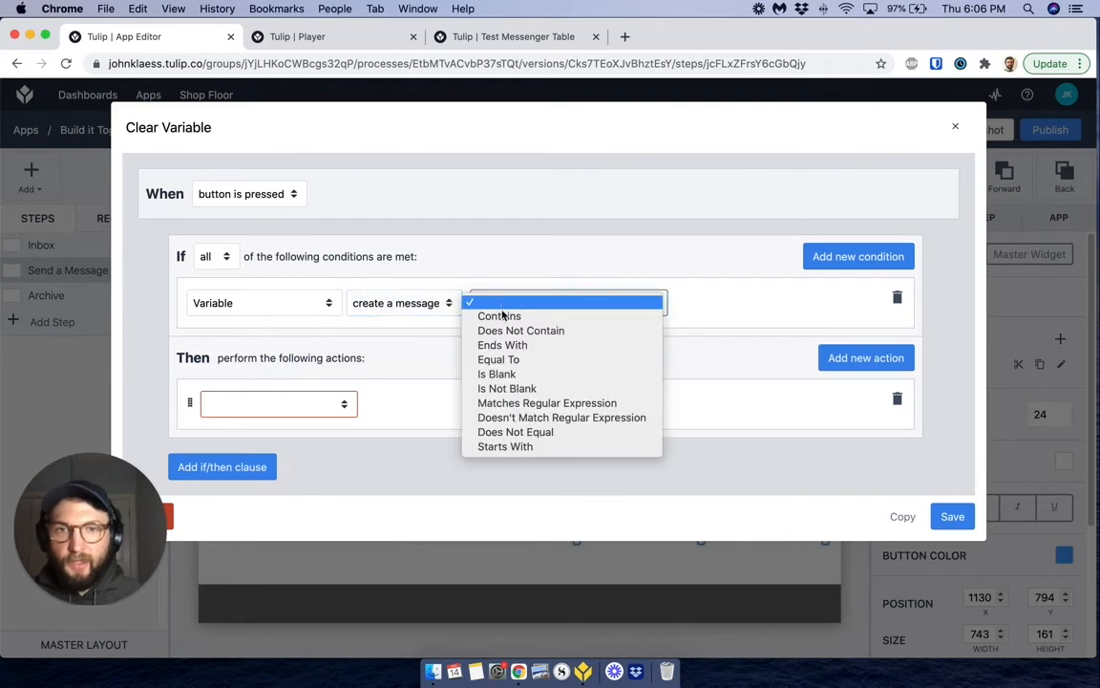
click(497, 390)
- Add a second condition to the trigger that also checks the variable "create a message" with Is Not Blank
click(879, 258)
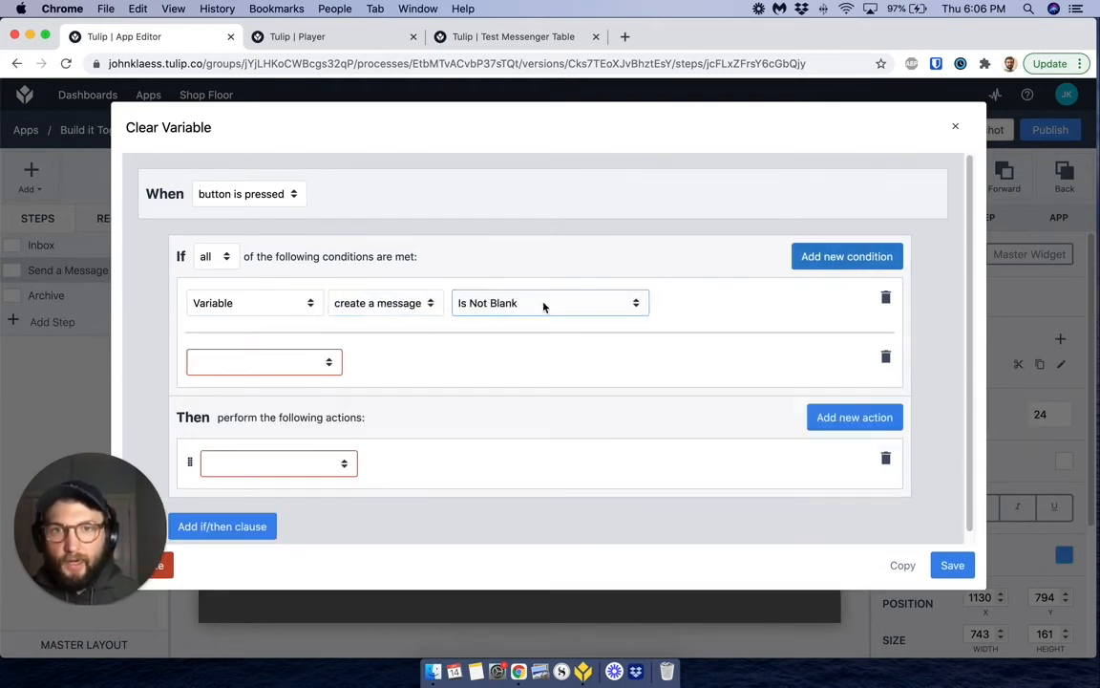
click(270, 361)
click(237, 521)
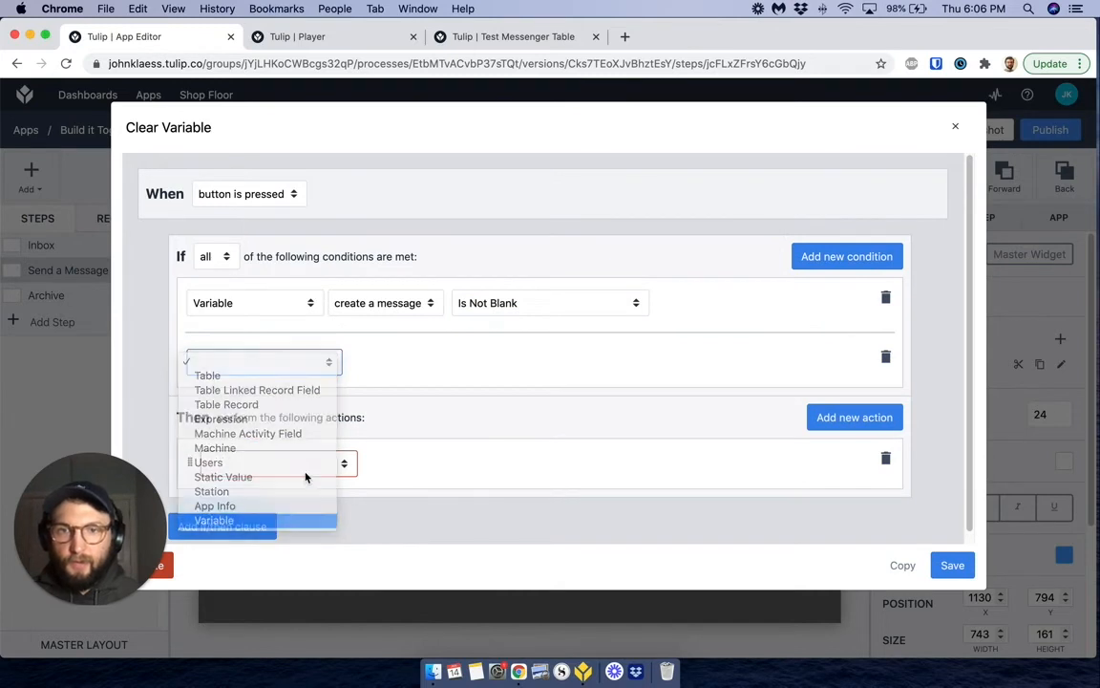
click(378, 369)
click(382, 376)
click(538, 362)
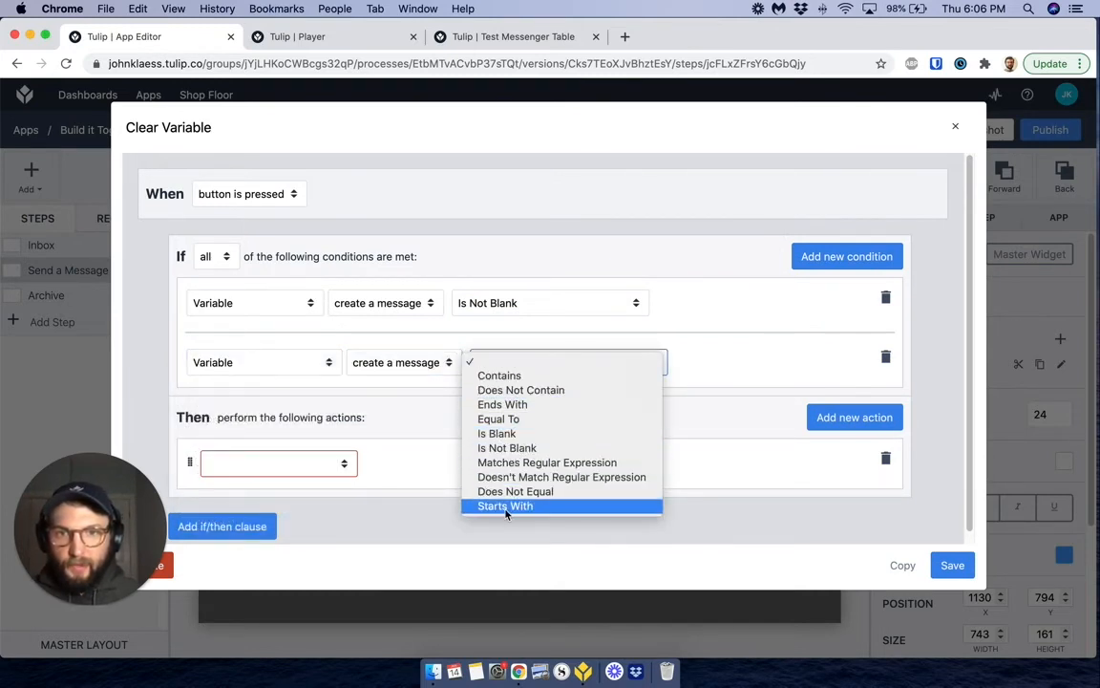
click(508, 447)
- Set the trigger's first action to the Data Manipulation that clears the variable "create a message"
click(288, 464)
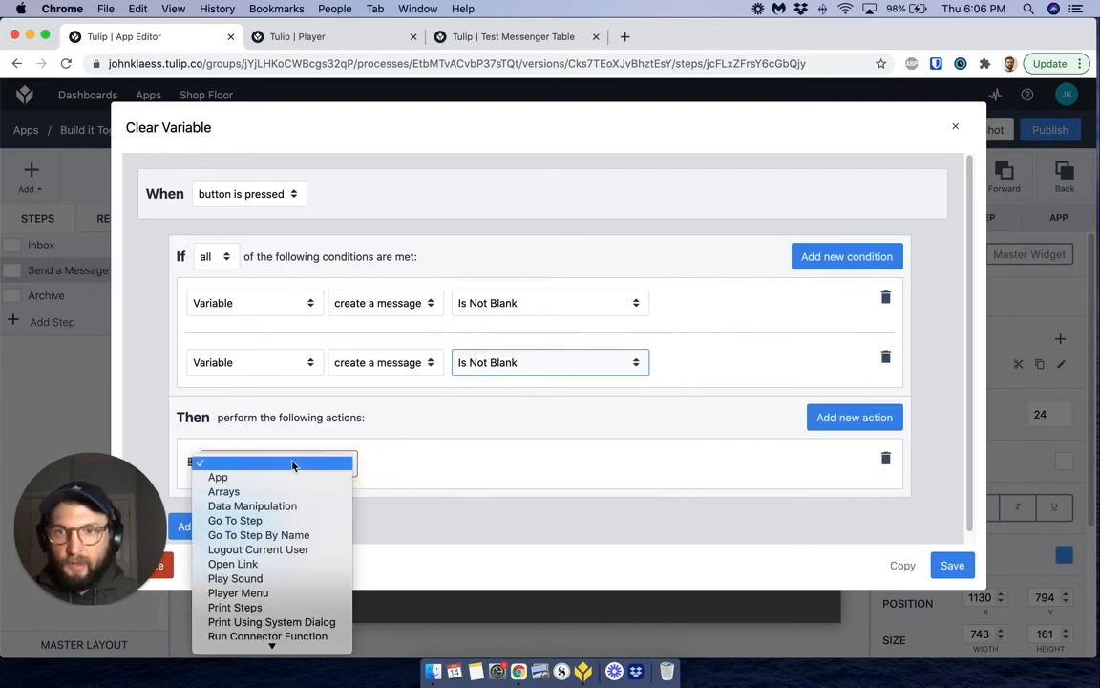
click(284, 507)
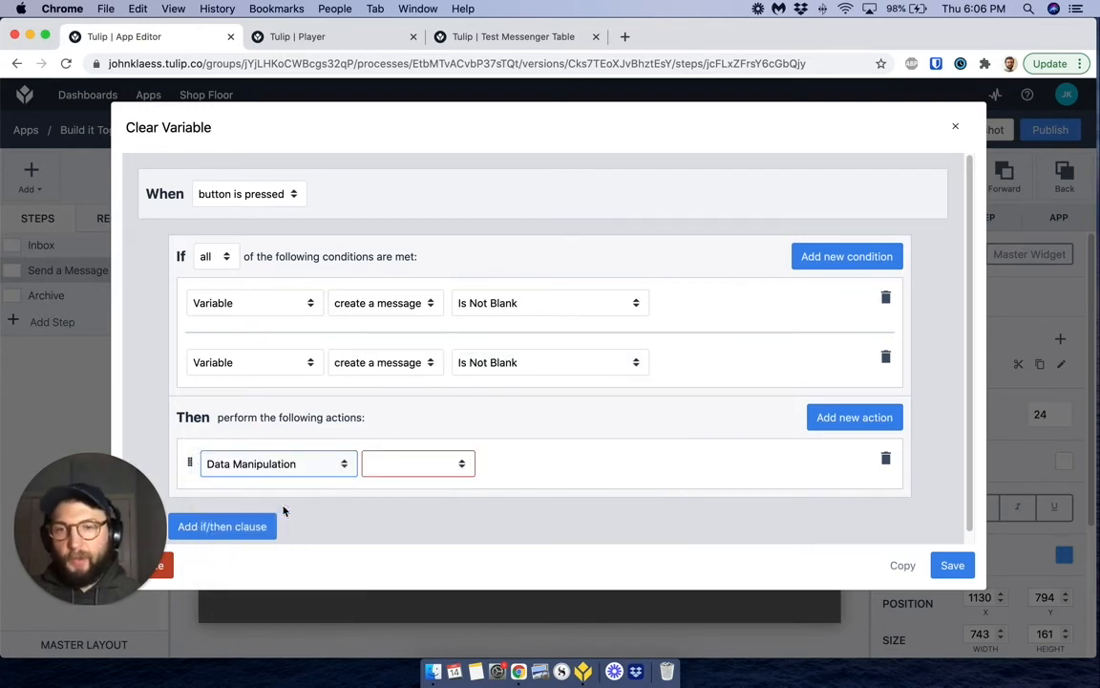
click(425, 467)
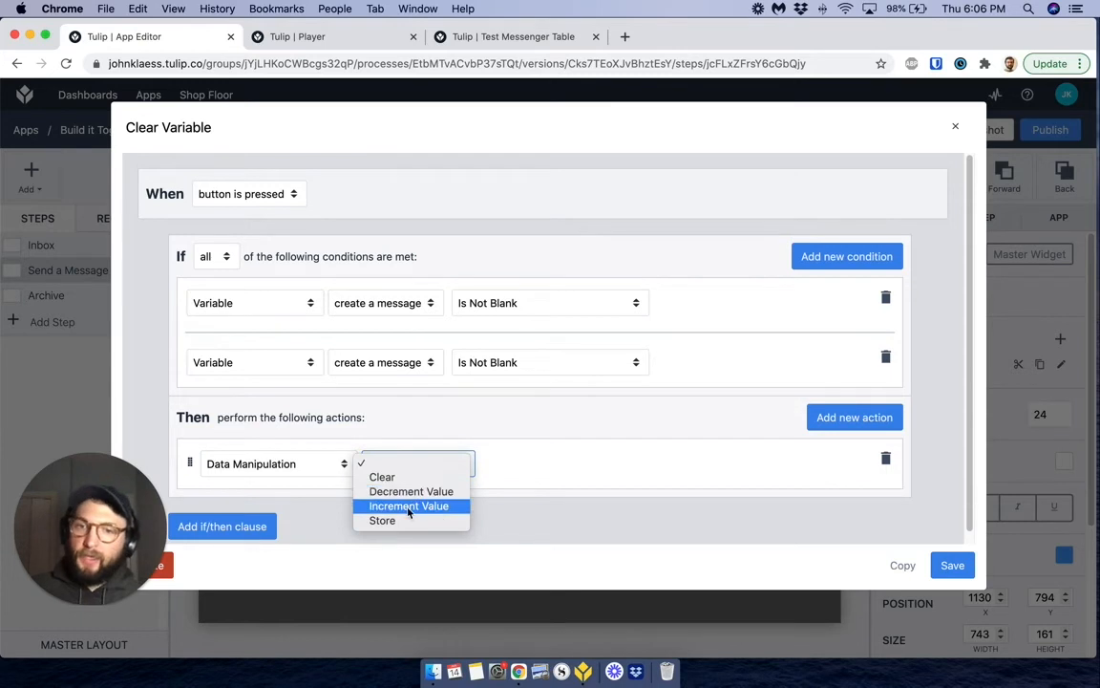
click(386, 480)
click(503, 466)
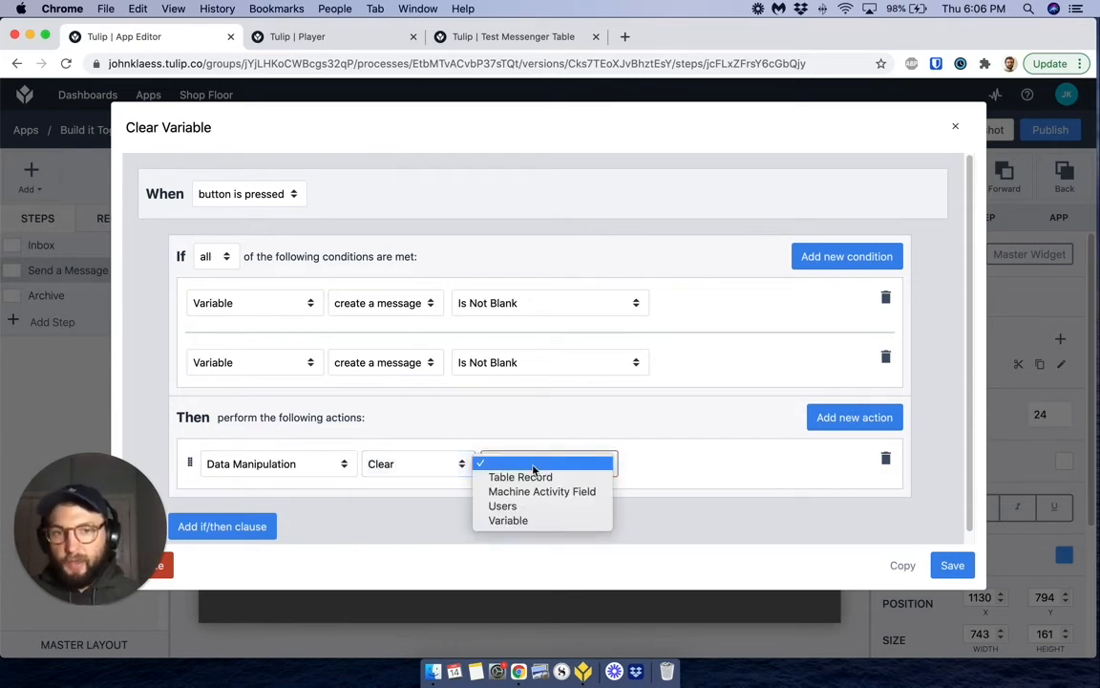
click(508, 521)
click(638, 466)
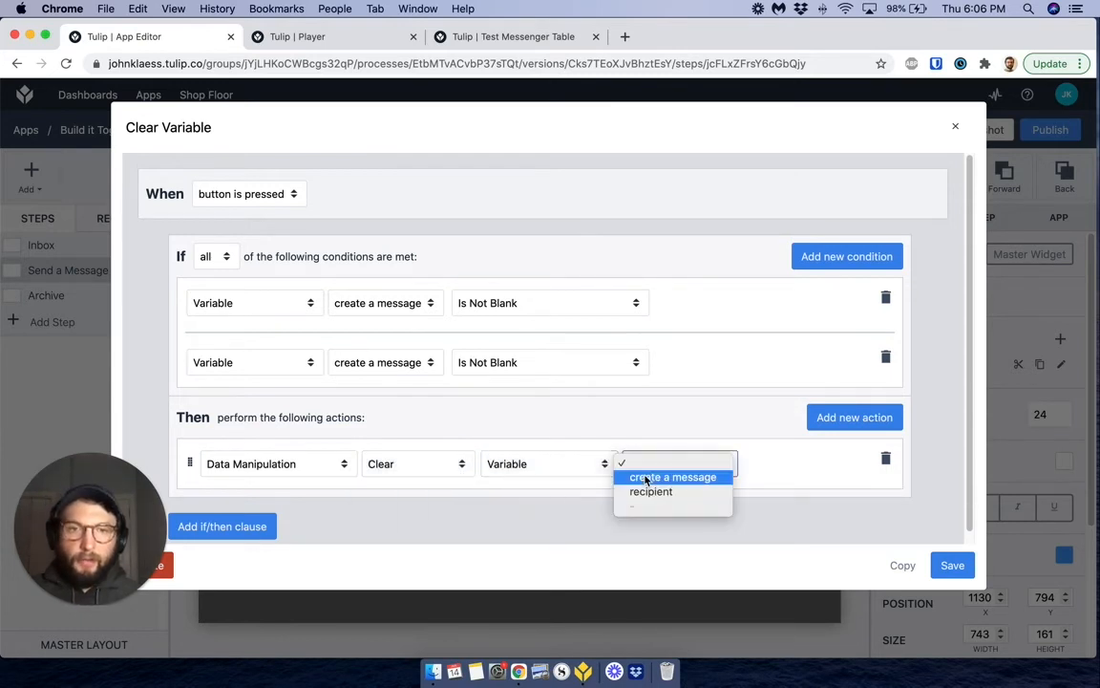
click(649, 476)
- Add a second Data Manipulation action that clears the variable "recipient", and save the Clear Variable trigger
scroll(321, 477, down, 1)
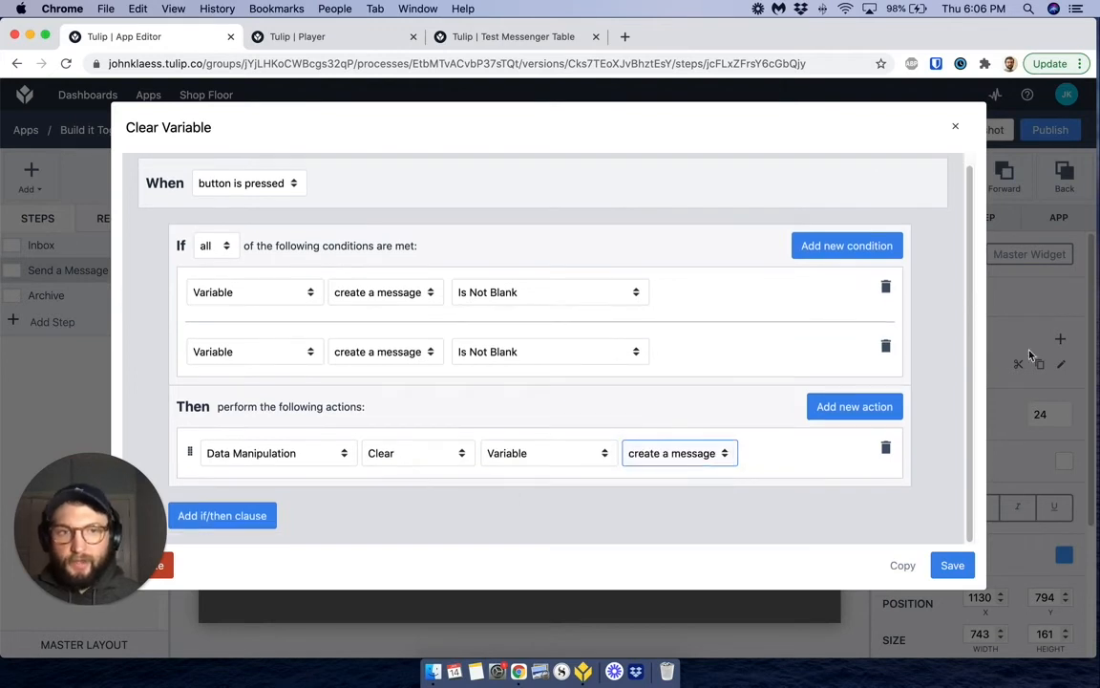
click(871, 411)
click(303, 516)
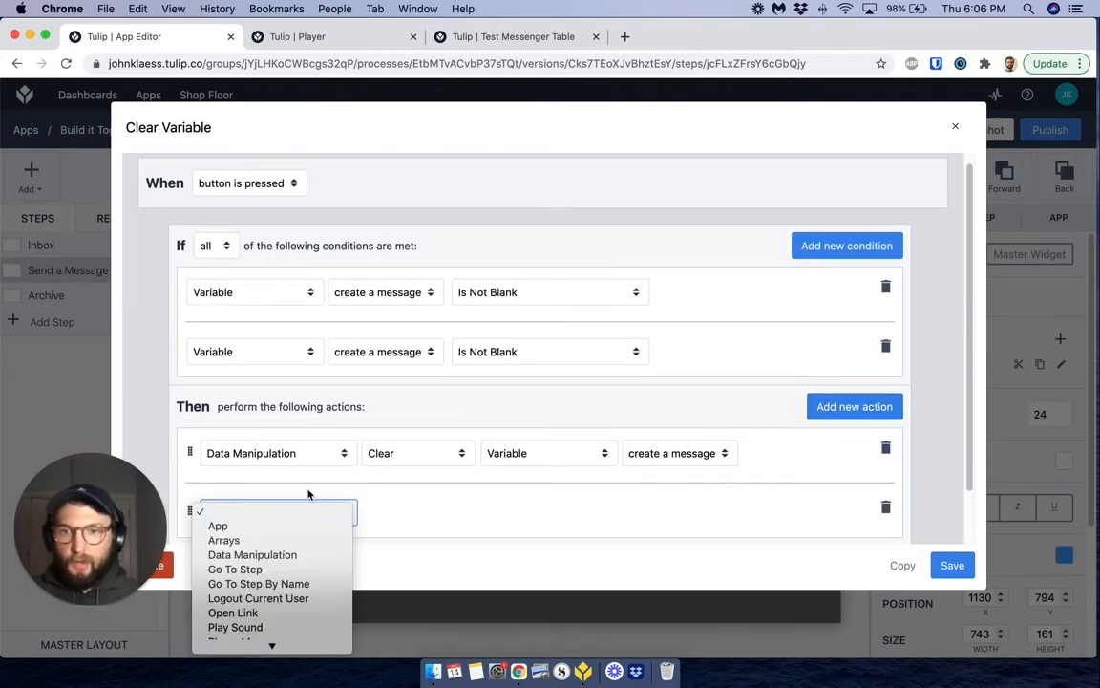
click(305, 554)
click(423, 512)
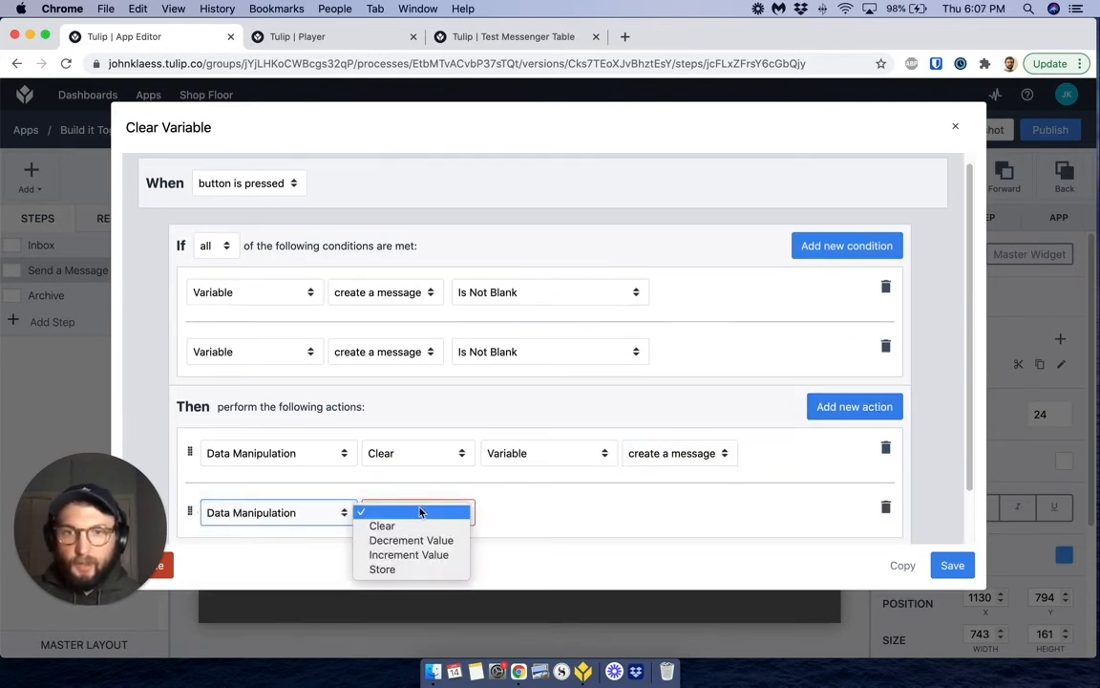
click(382, 525)
click(535, 513)
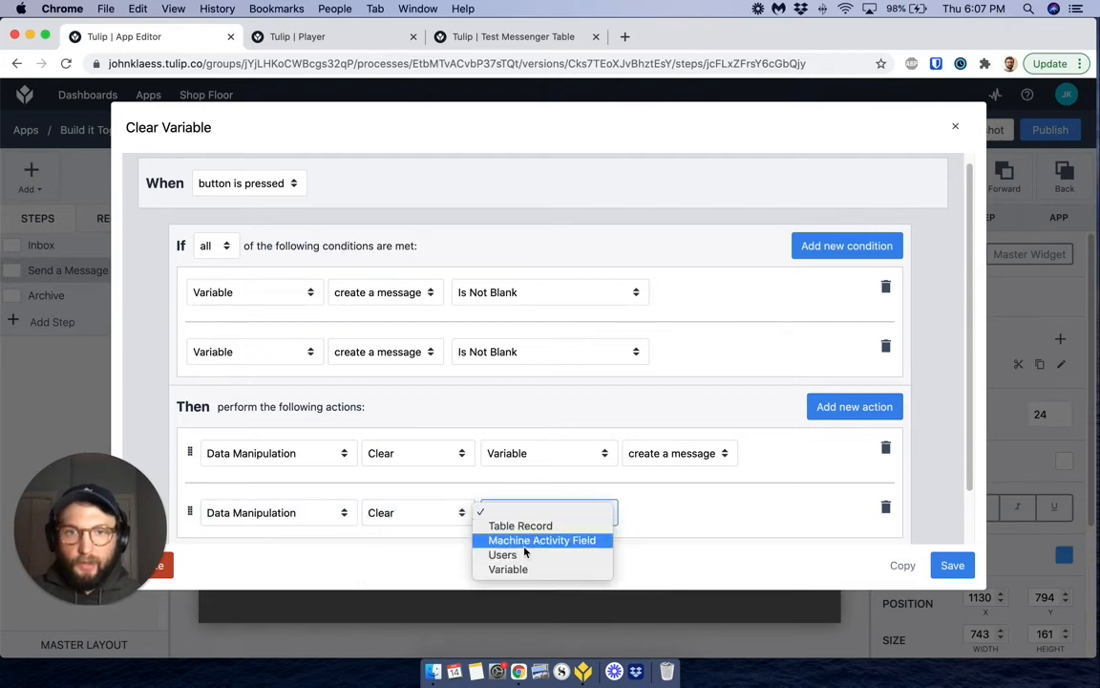
click(516, 569)
click(638, 516)
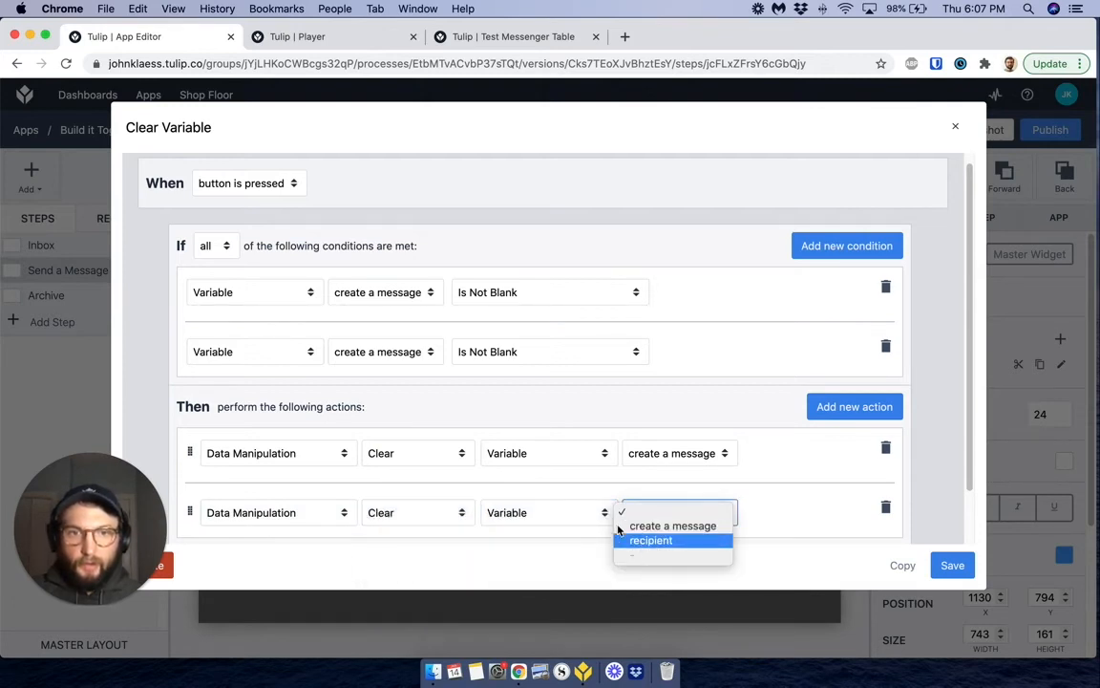
click(642, 538)
click(952, 564)
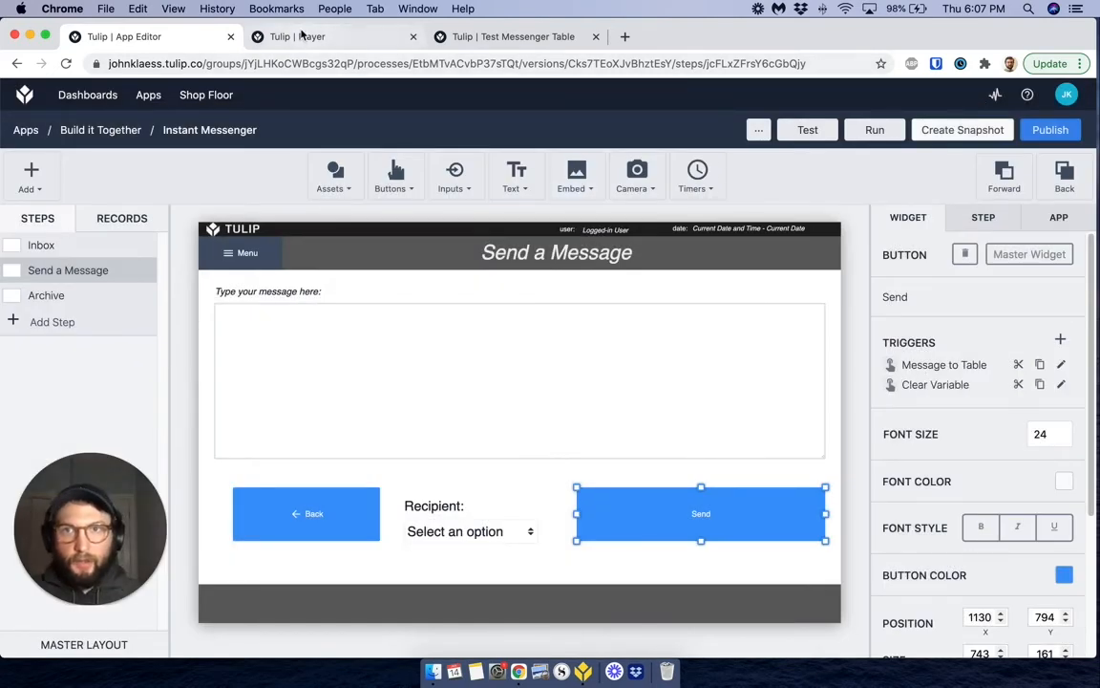
- Switch to the Player, open the Send a Message step and send the "Did it work?" message again
click(309, 38)
click(120, 351)
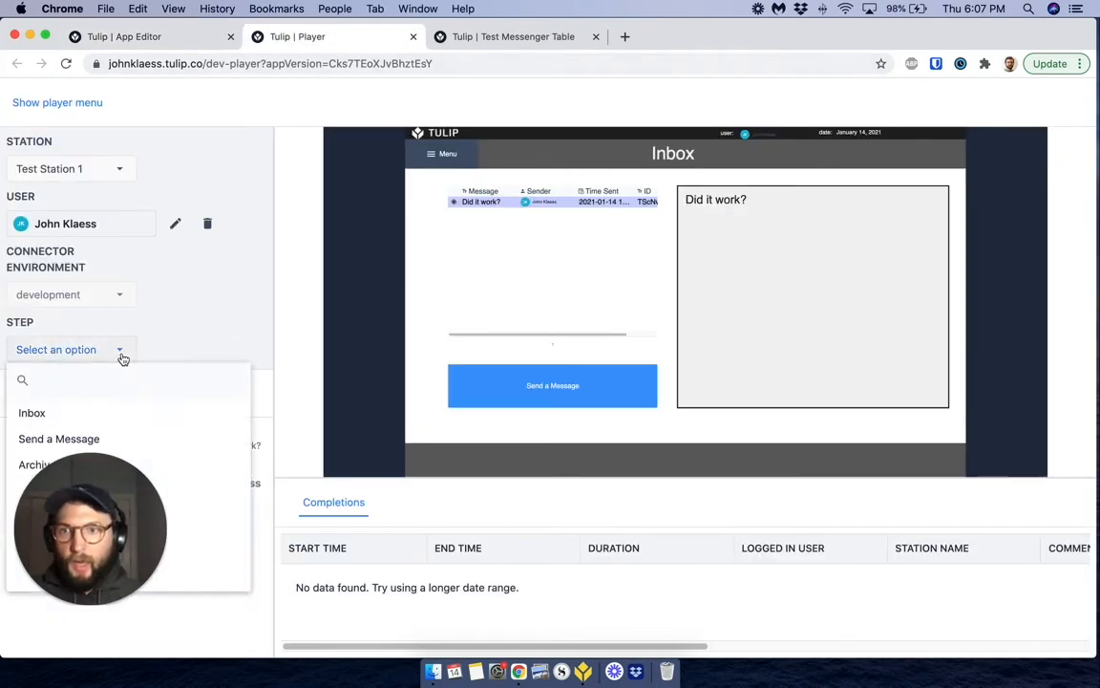
click(57, 440)
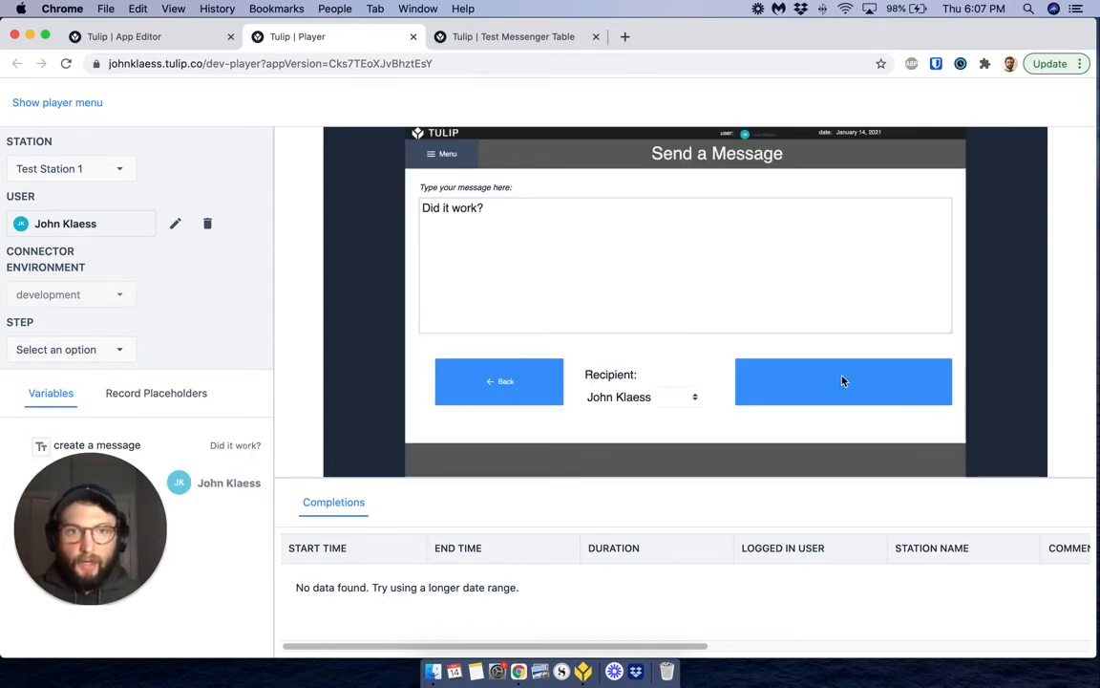
click(843, 381)
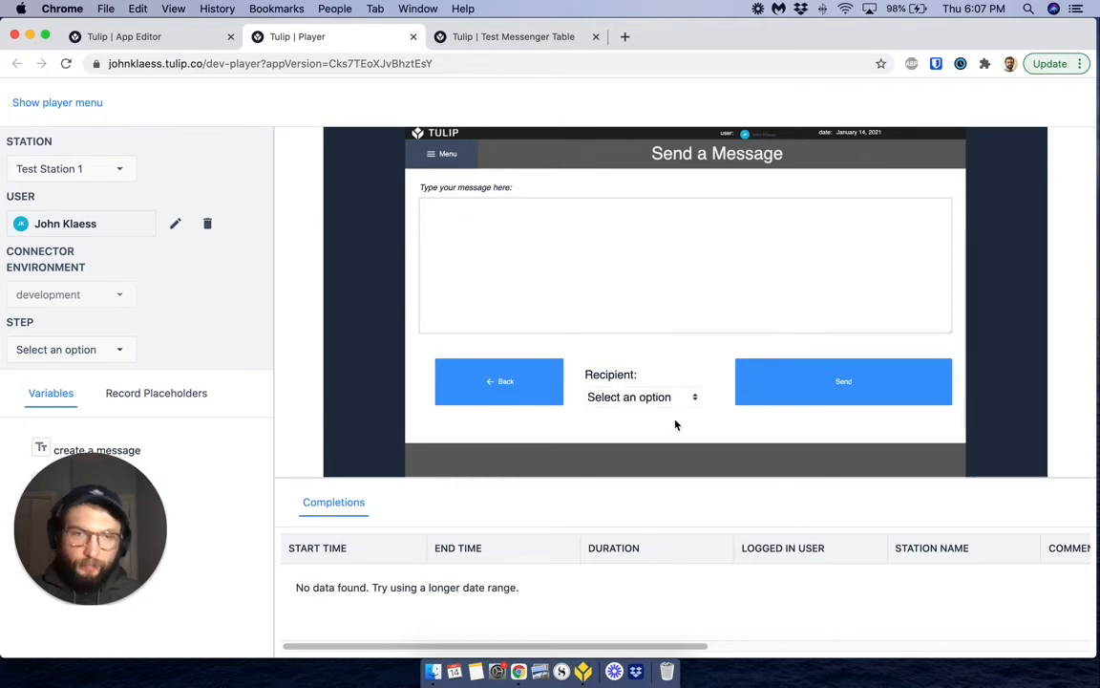
- Check the message and recipient fields, go back to the Inbox step and examine the message list and variables
click(615, 398)
click(572, 295)
click(479, 388)
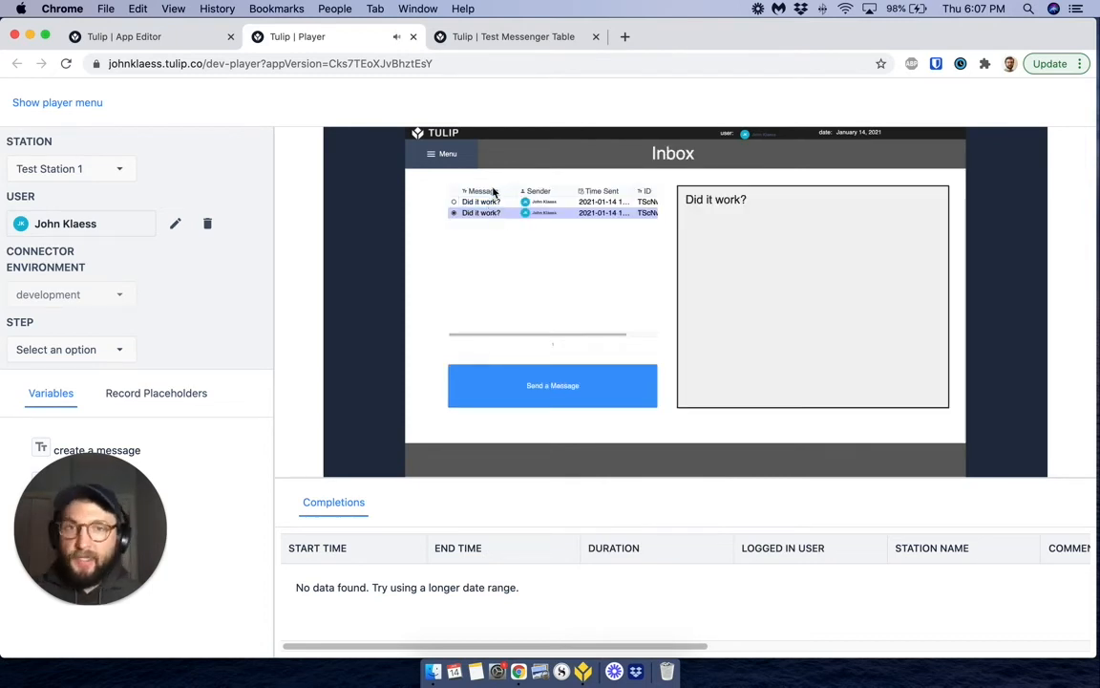
mouse_move(90, 532)
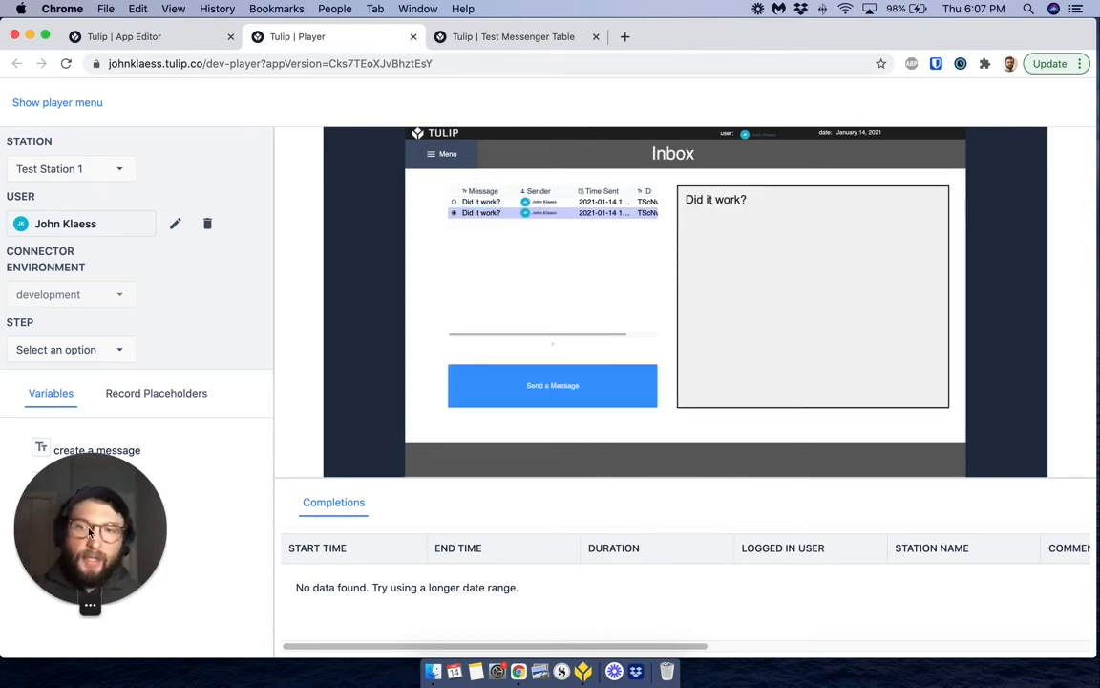
- In the App Editor, open the Inbox step and lower the message table's top edge slightly to free space above it
click(81, 38)
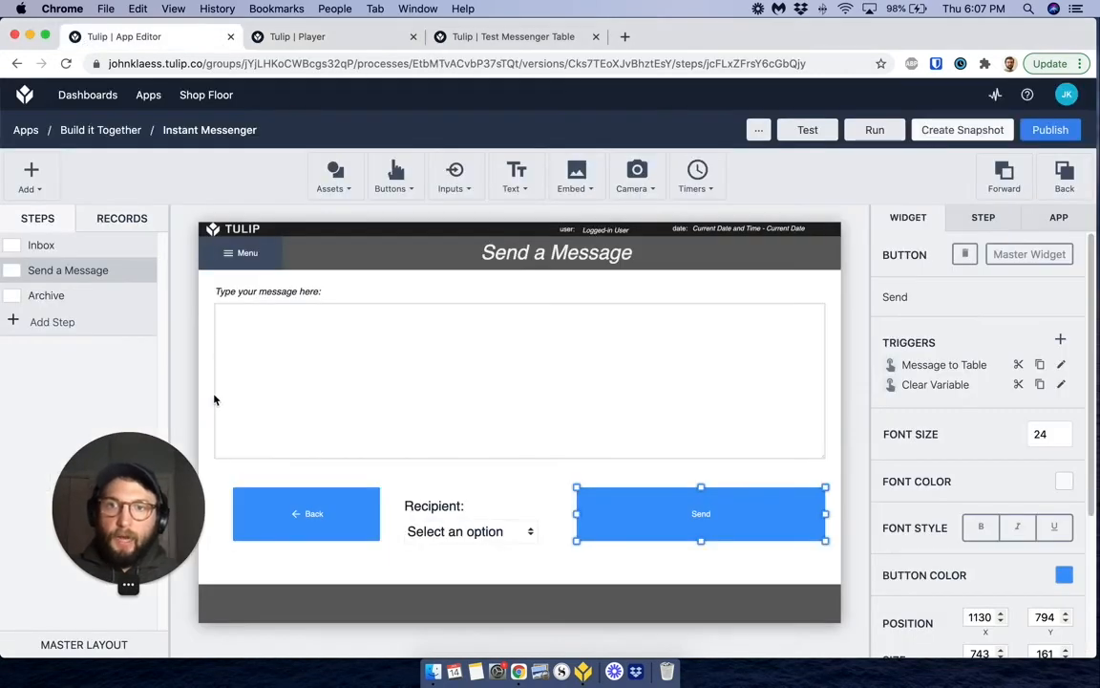
drag(125, 508, 88, 463)
click(55, 245)
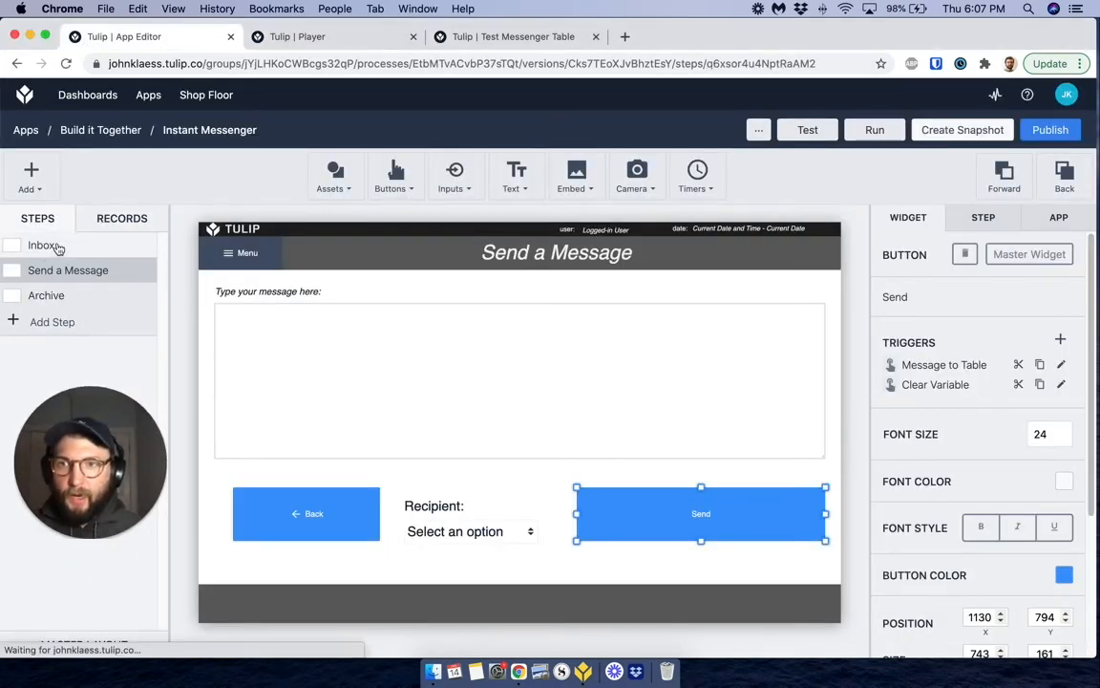
drag(80, 443, 78, 404)
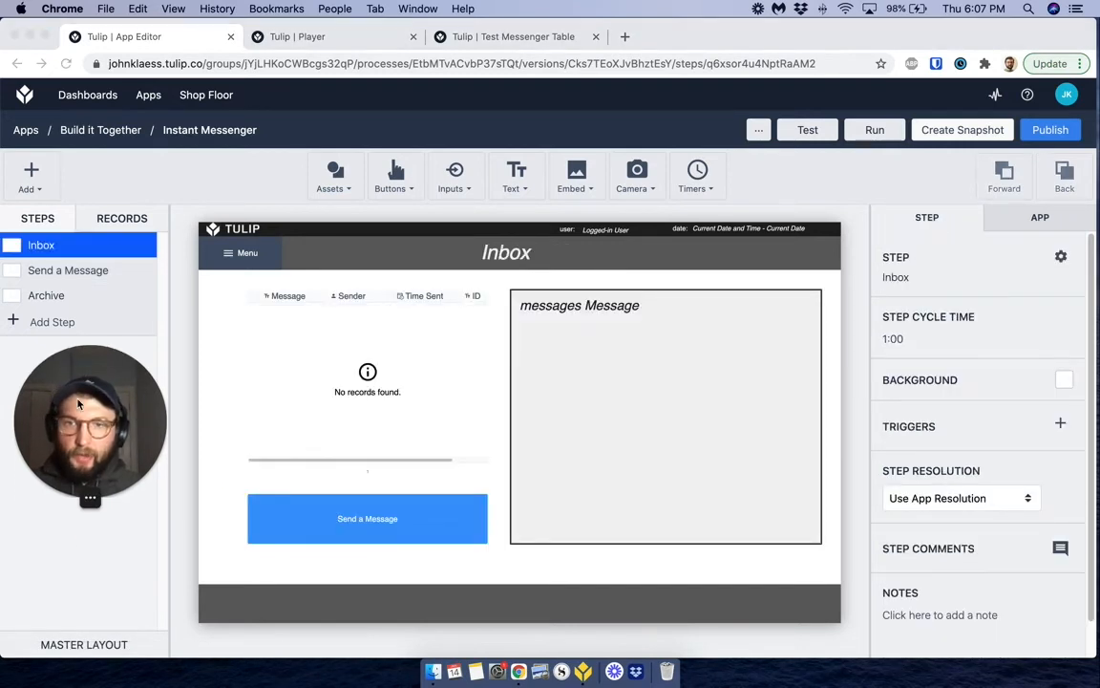
click(378, 303)
click(363, 301)
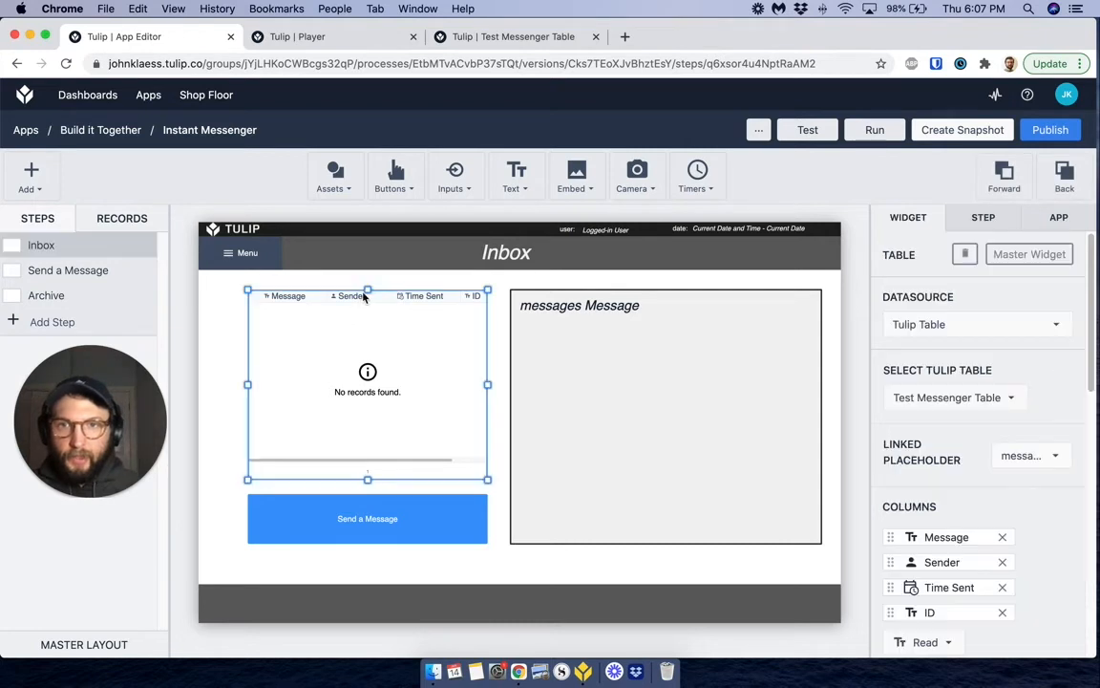
drag(365, 290, 364, 307)
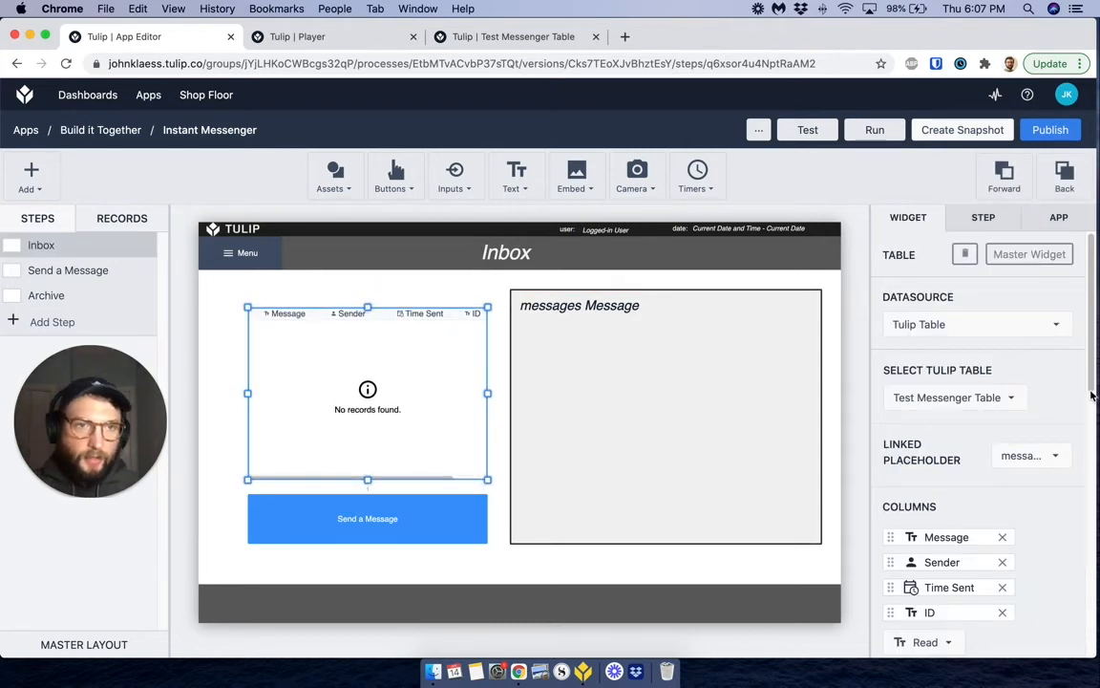
- Add a text widget to the Inbox step and place it directly above the message table, aligned with its left edge
click(516, 175)
click(521, 216)
click(488, 405)
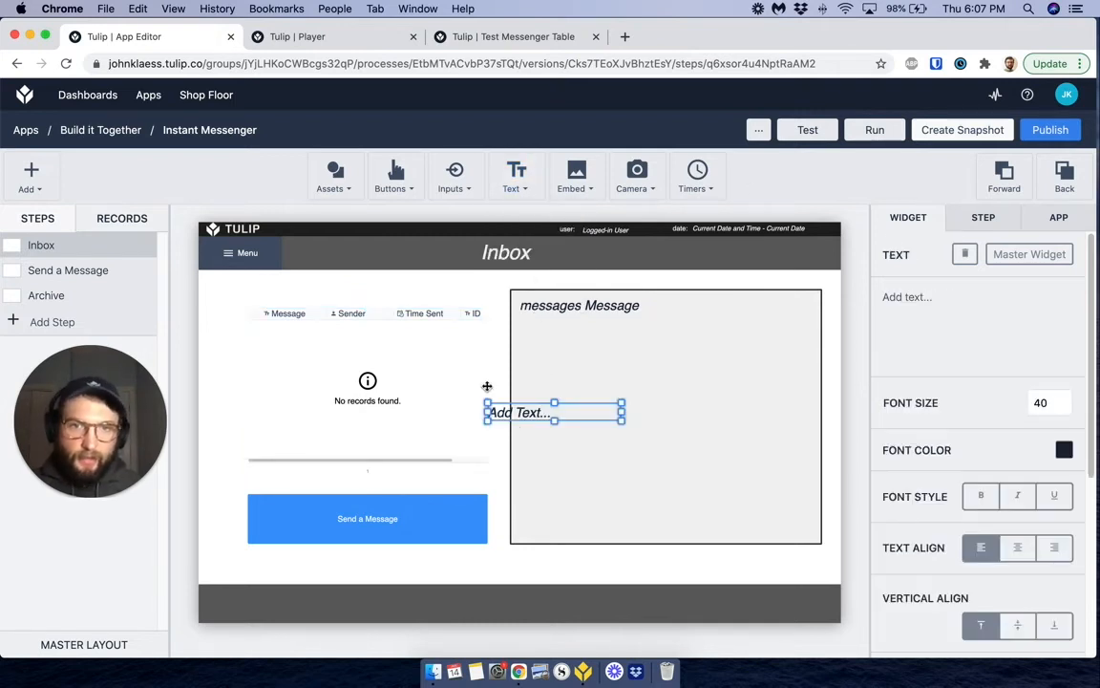
drag(495, 412, 262, 296)
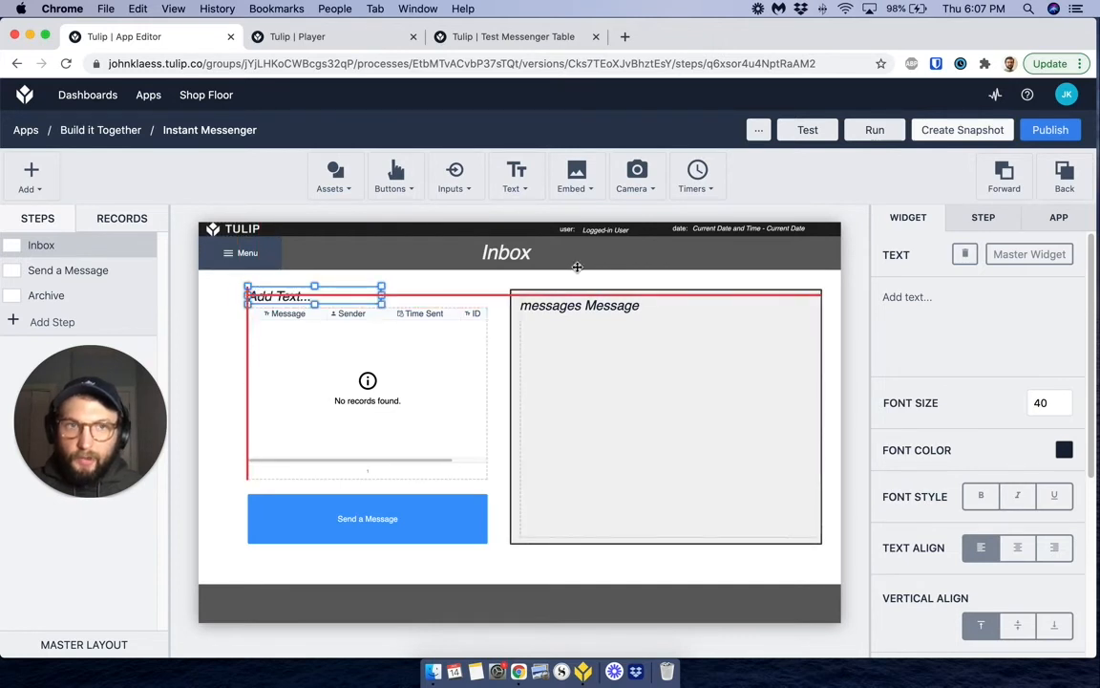
- Set the new text widget's content to "Your Messages:"
click(911, 299)
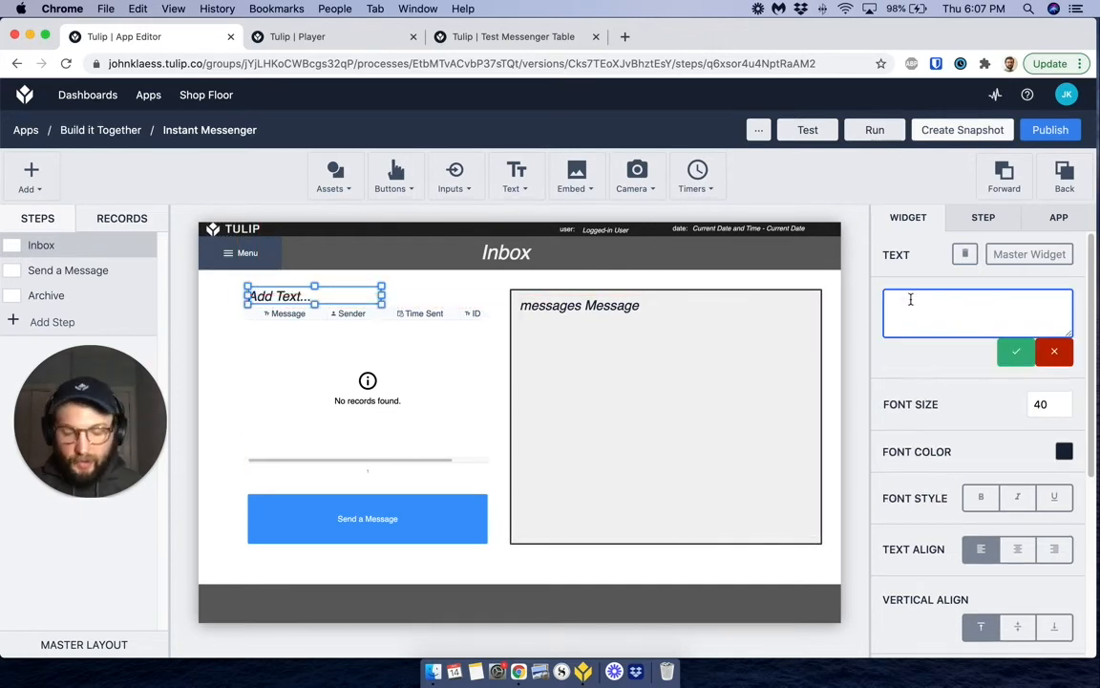
text(OU)
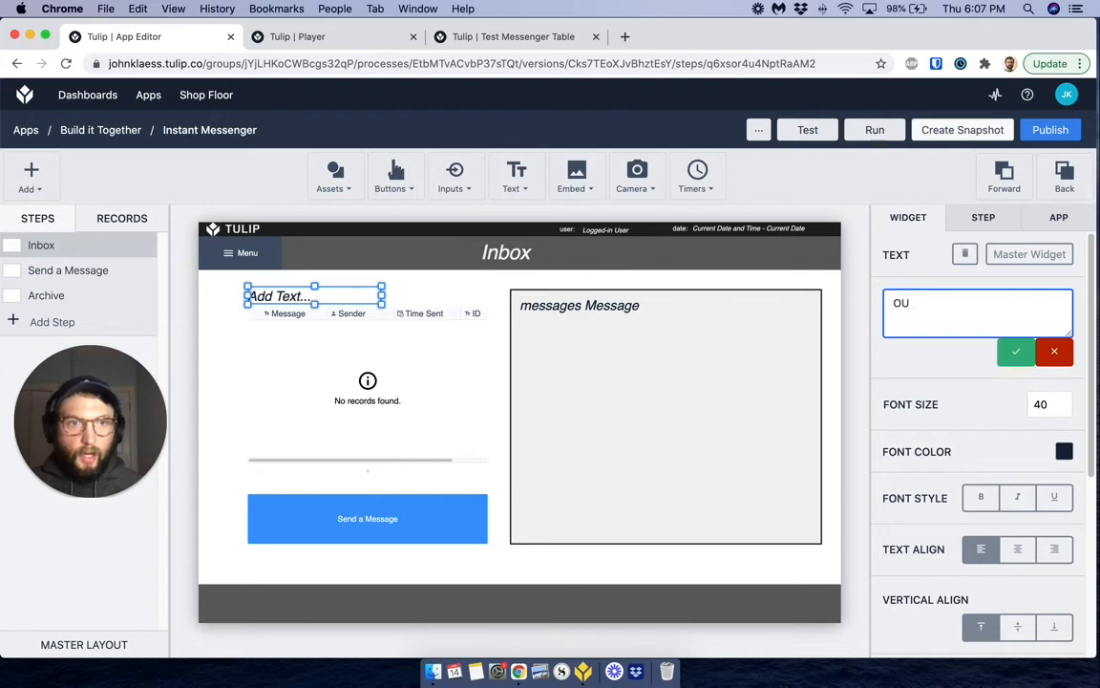
text(r You )
text( Mes)
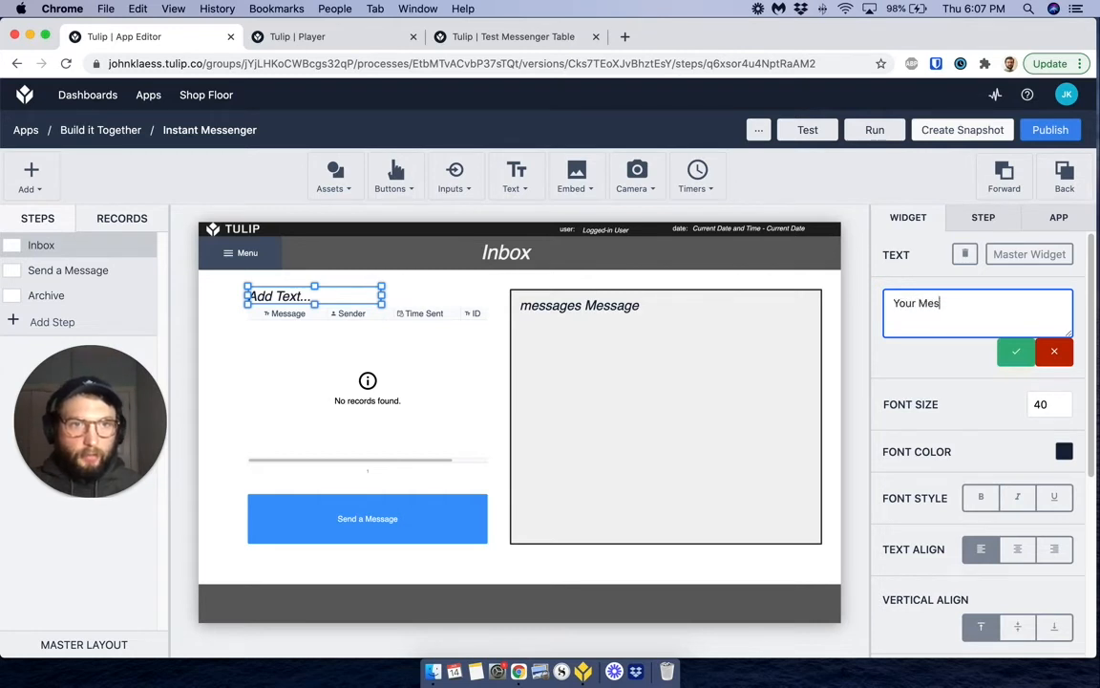
text(sages)
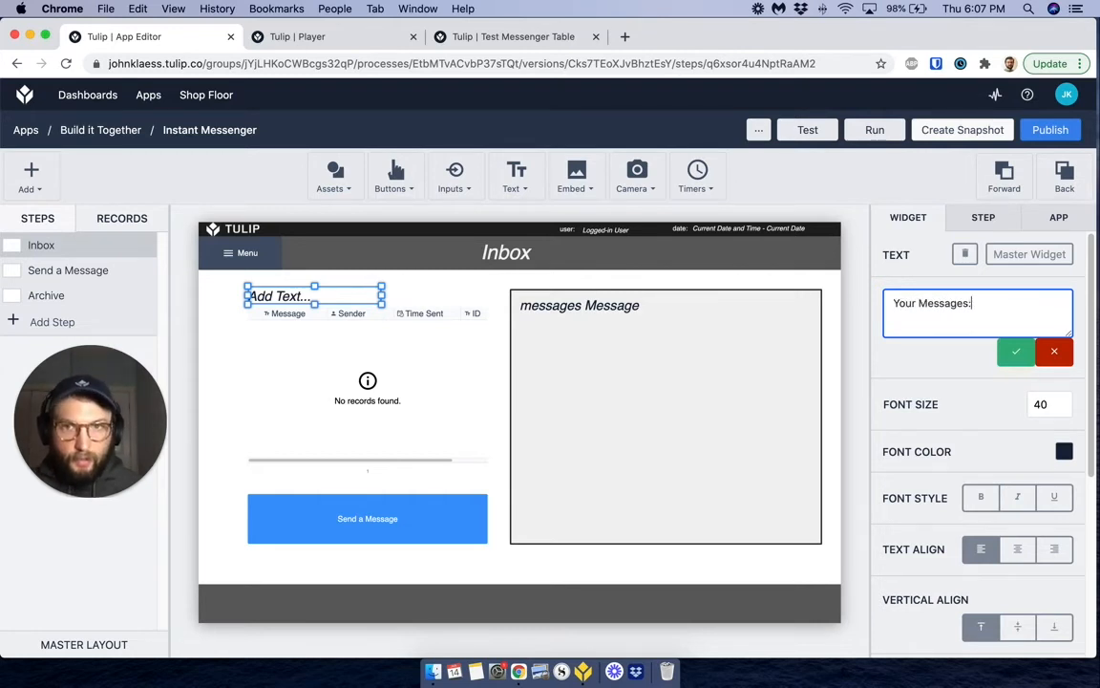
text(:)
key(Return)
click(1018, 350)
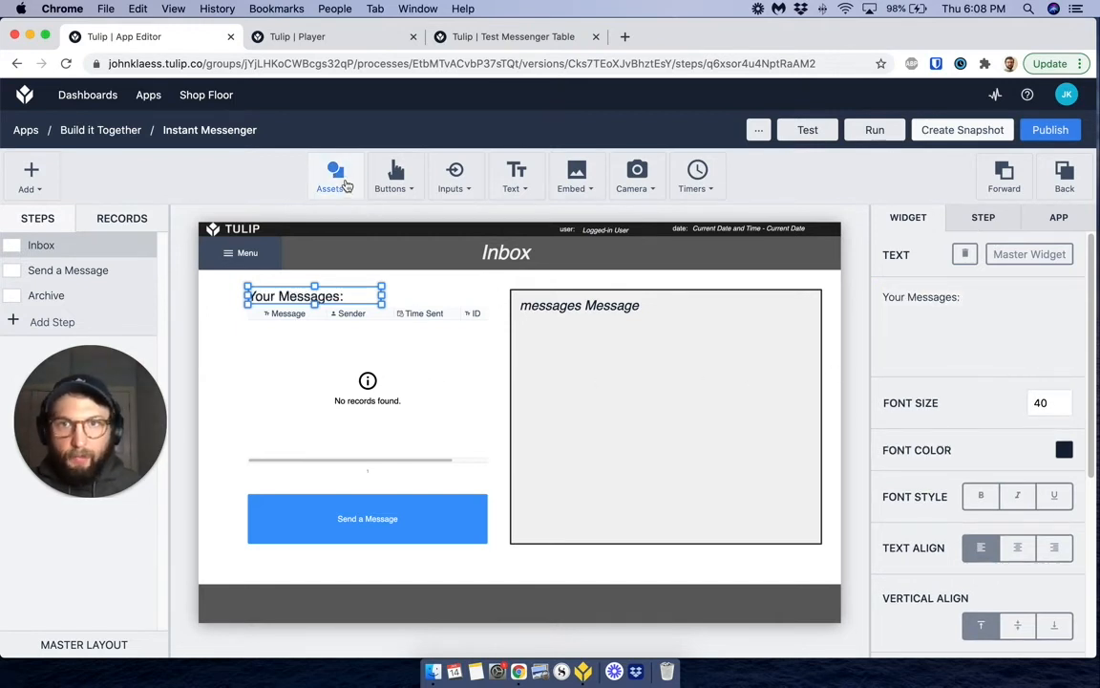
- Add a button to the Inbox step, about 180 by 52, and place it above the message table's right end at X 683, Y 180
click(389, 174)
click(411, 216)
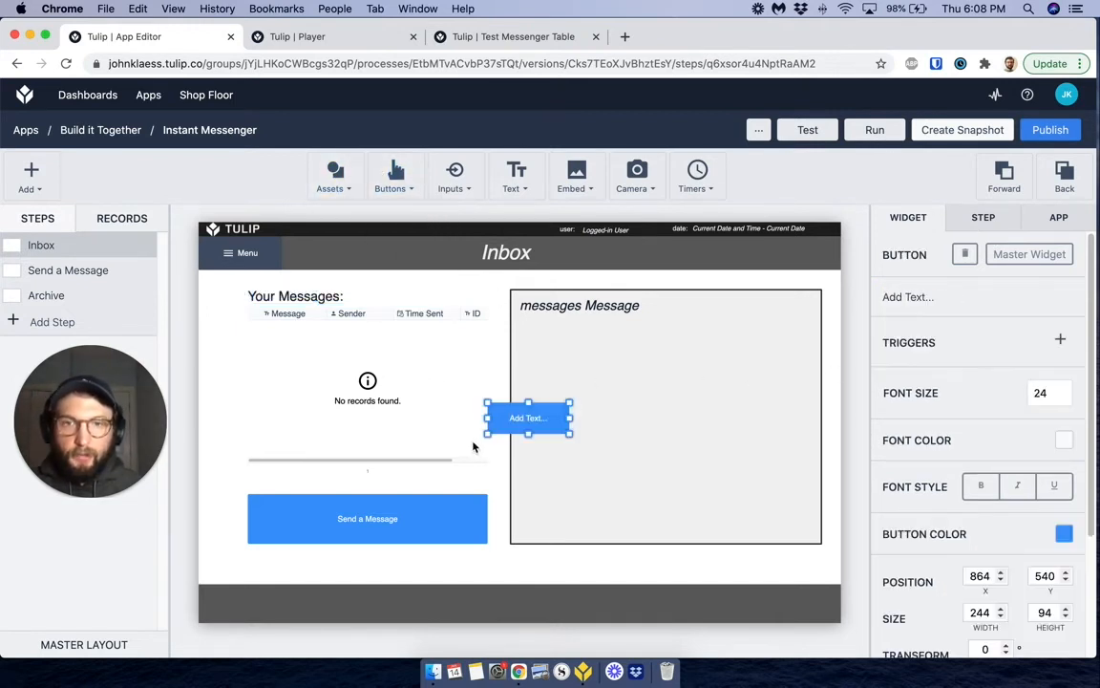
mouse_move(442, 299)
mouse_down()
mouse_move(416, 282)
mouse_move(443, 286)
mouse_move(440, 295)
mouse_move(430, 281)
mouse_move(455, 305)
mouse_up()
key(Down)
key(Down)
key(Left)
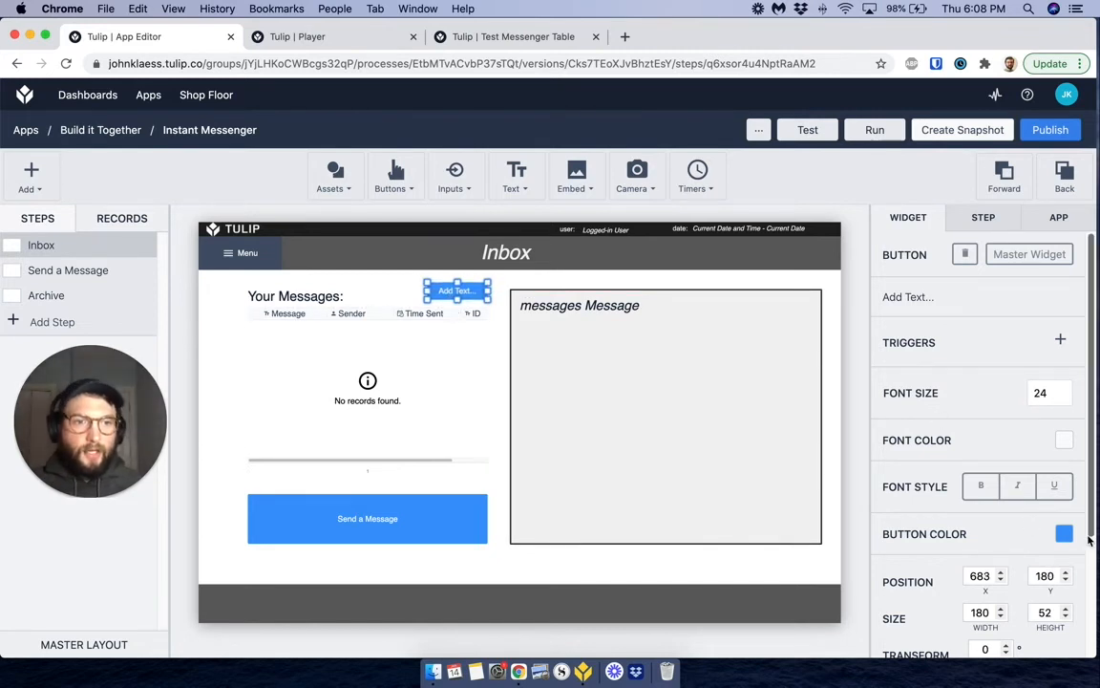
- Set the new button's color to the light red swatch #DD6059
click(1064, 536)
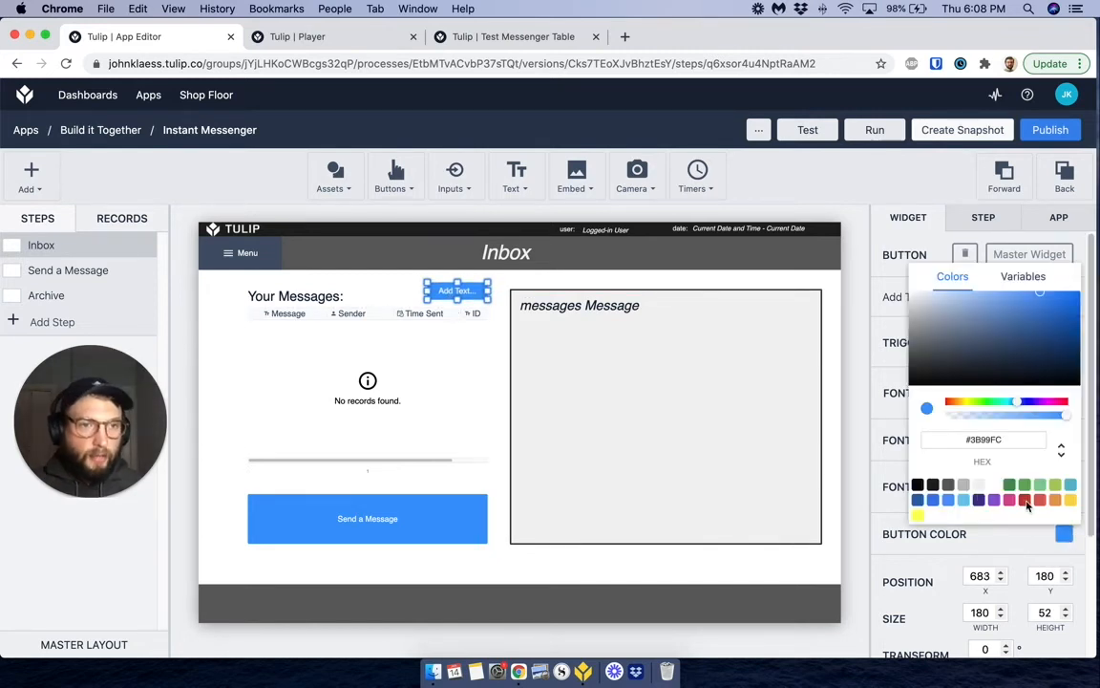
click(1040, 500)
click(1043, 502)
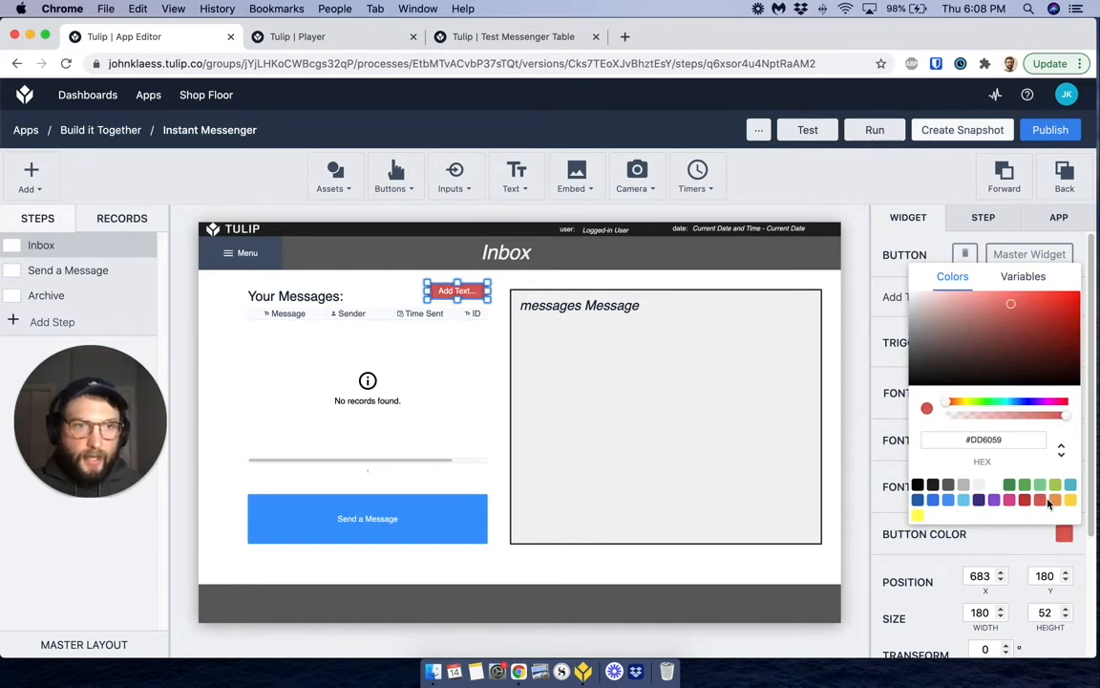
click(884, 306)
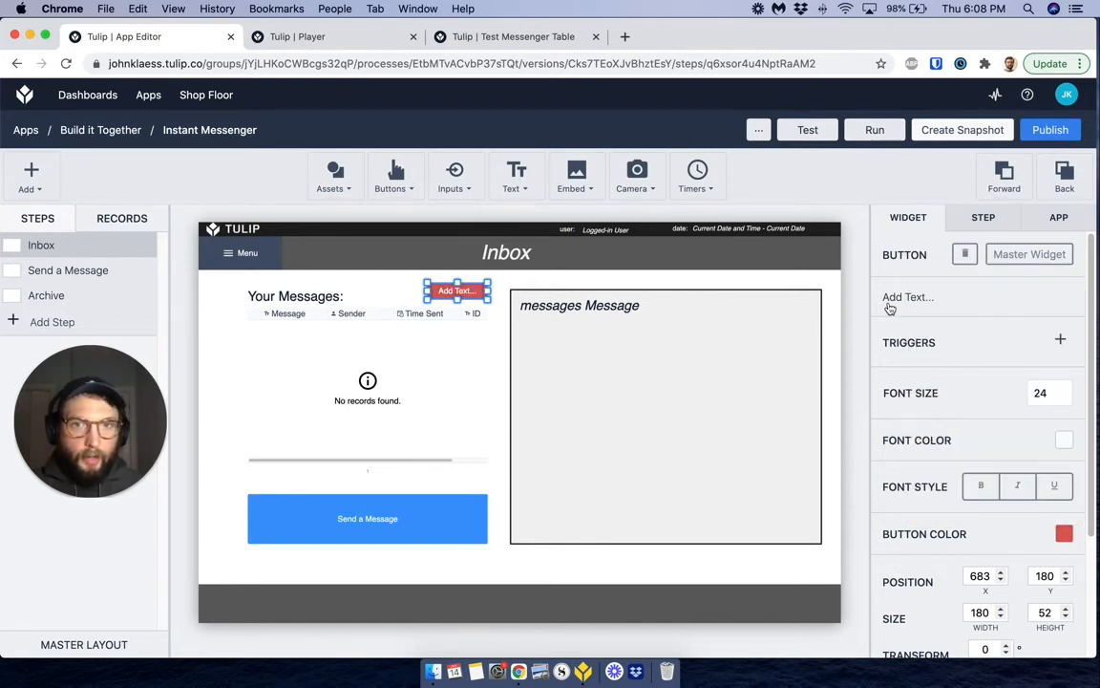
- Set the red button's text to "Mark as Read"
click(908, 301)
text(Ma)
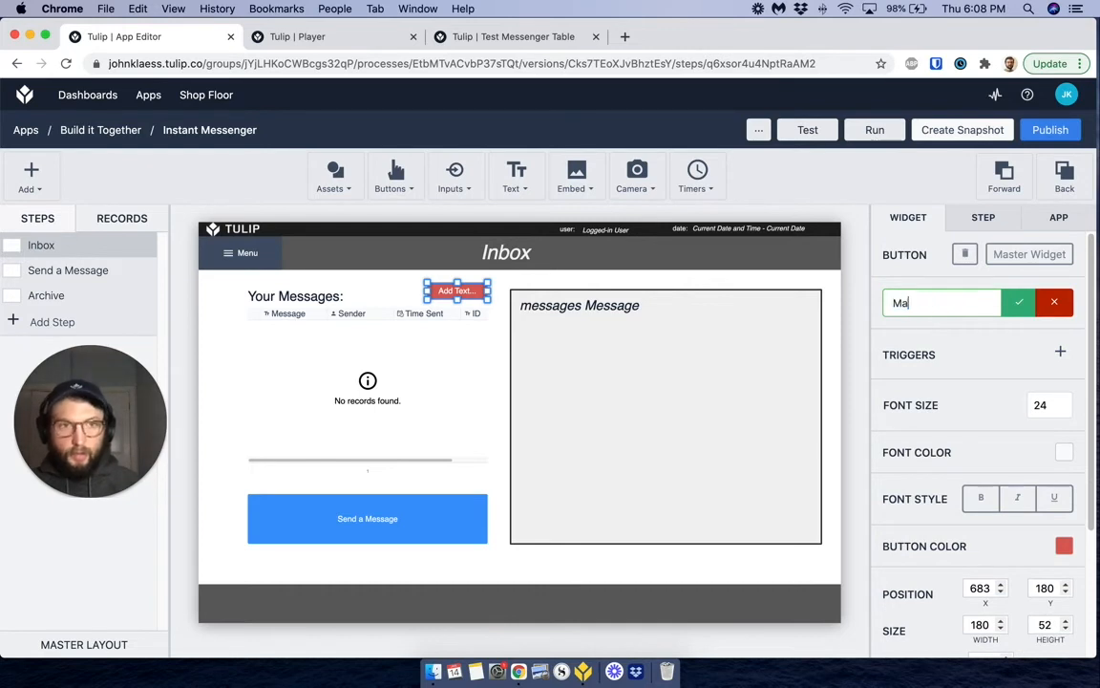
text(rk as Read)
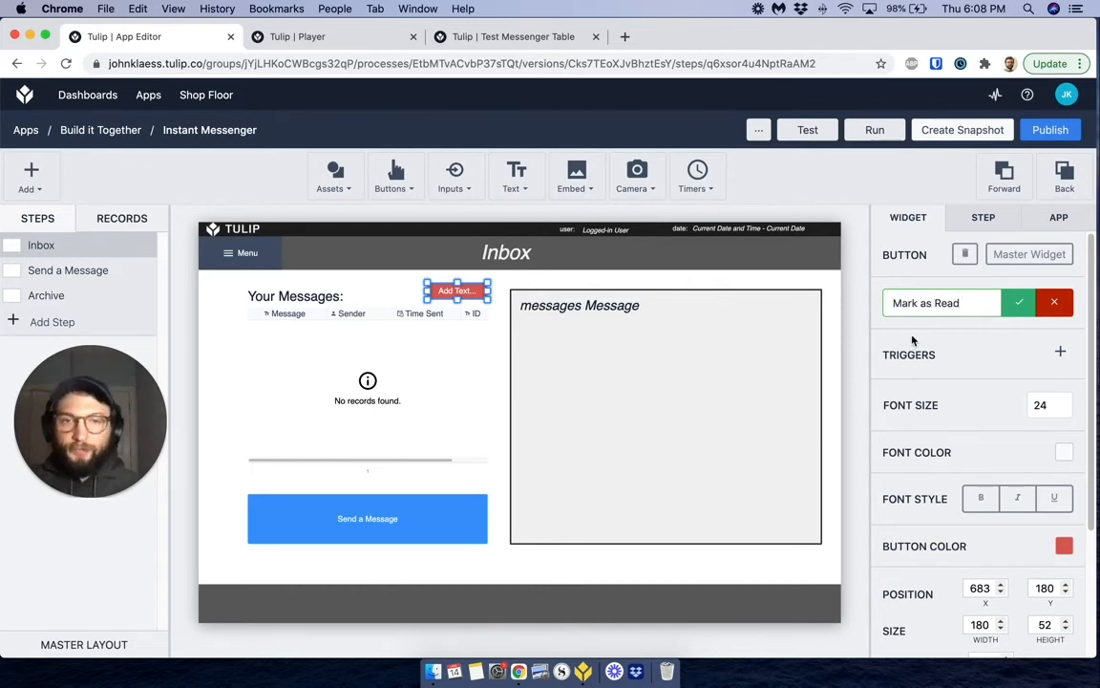
click(840, 332)
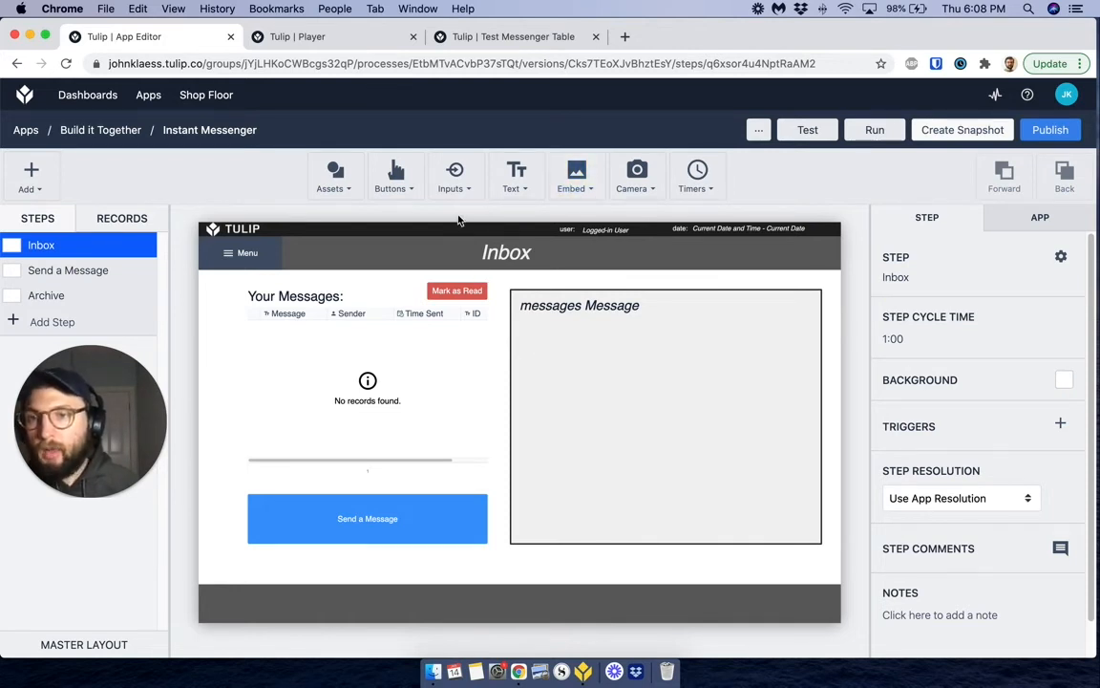
- Check the Test Messenger Table's columns and the Inbox in the Player, and return to the App Editor
click(461, 36)
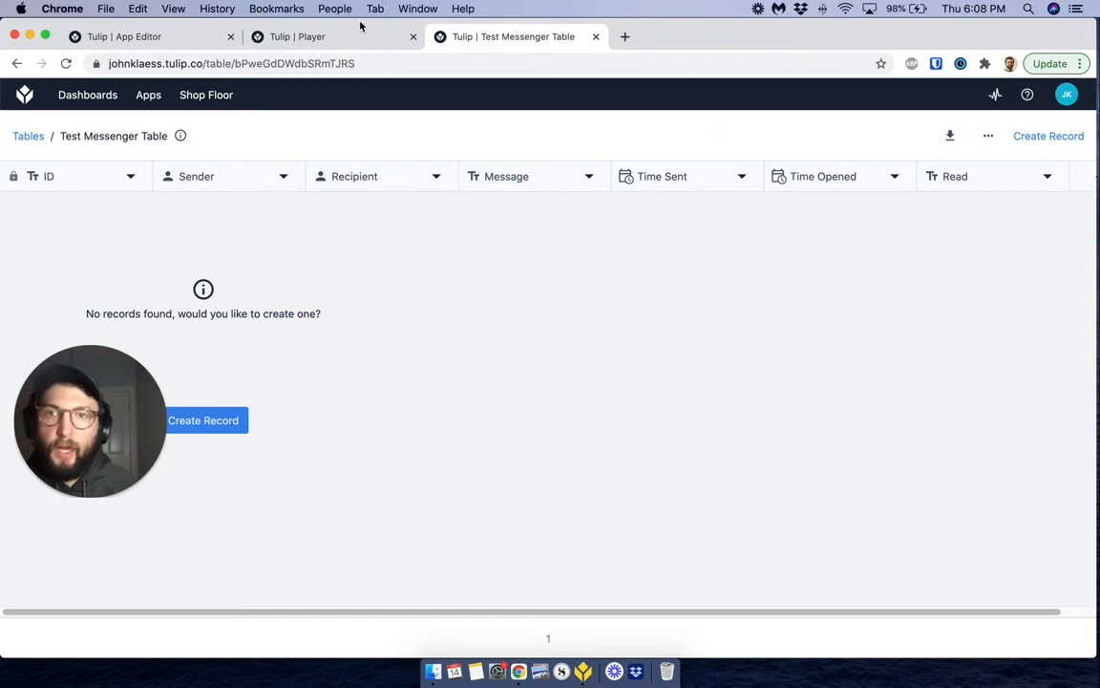
click(275, 36)
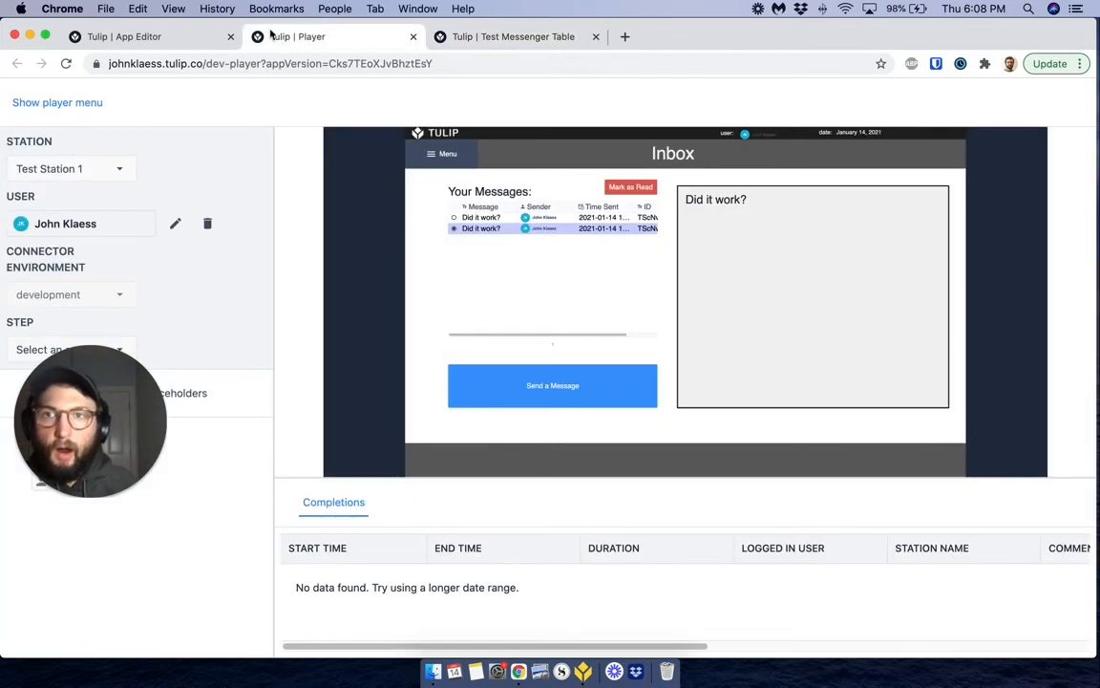
click(119, 38)
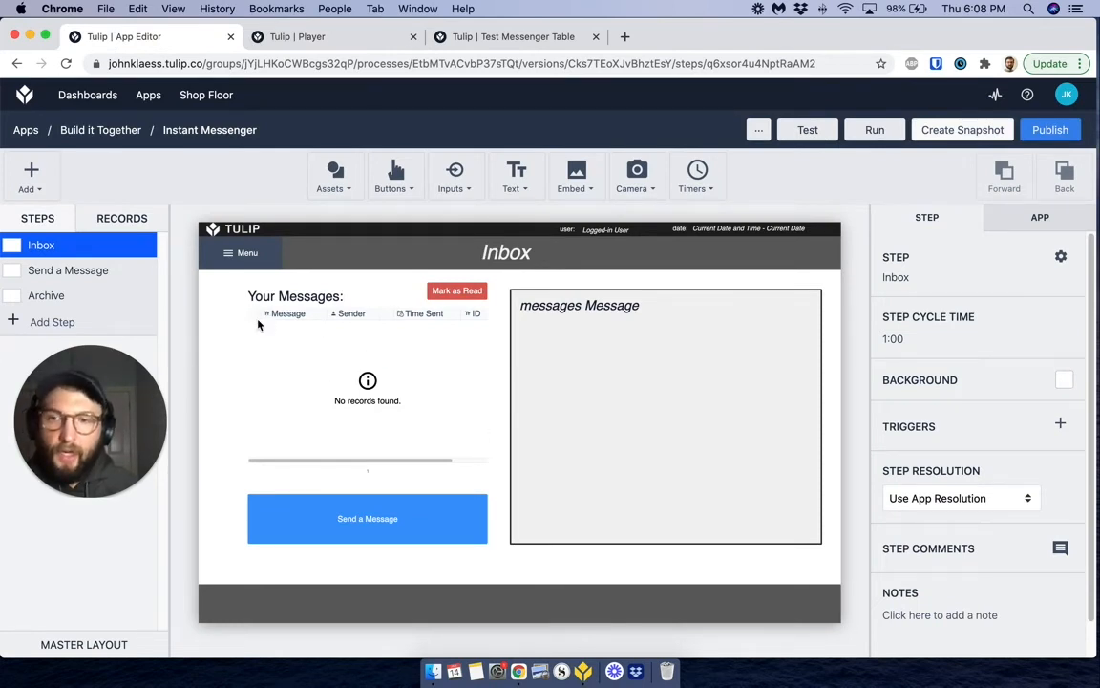
click(563, 36)
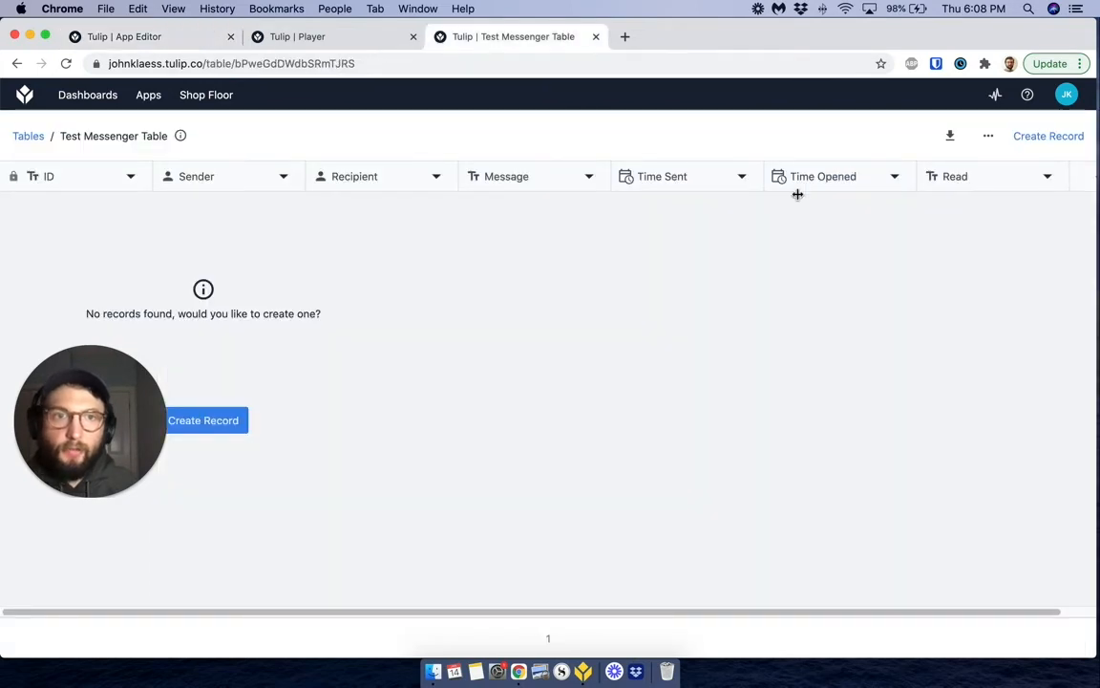
click(153, 38)
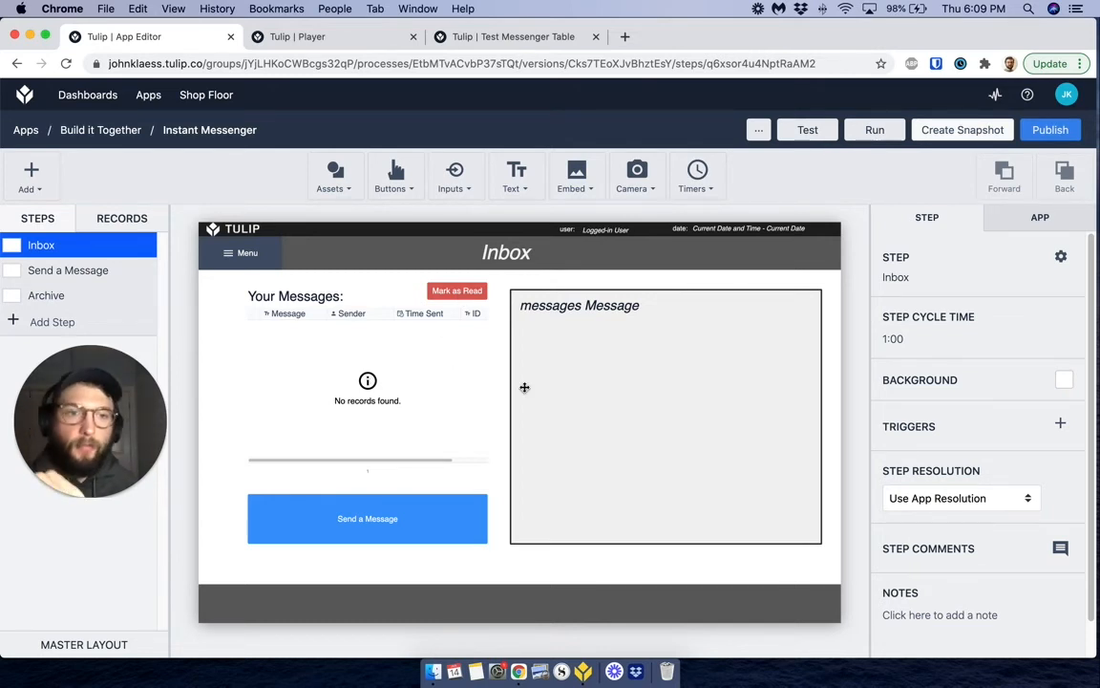
- Add a second filter to the Inbox message table with the condition Read "is null"
click(412, 366)
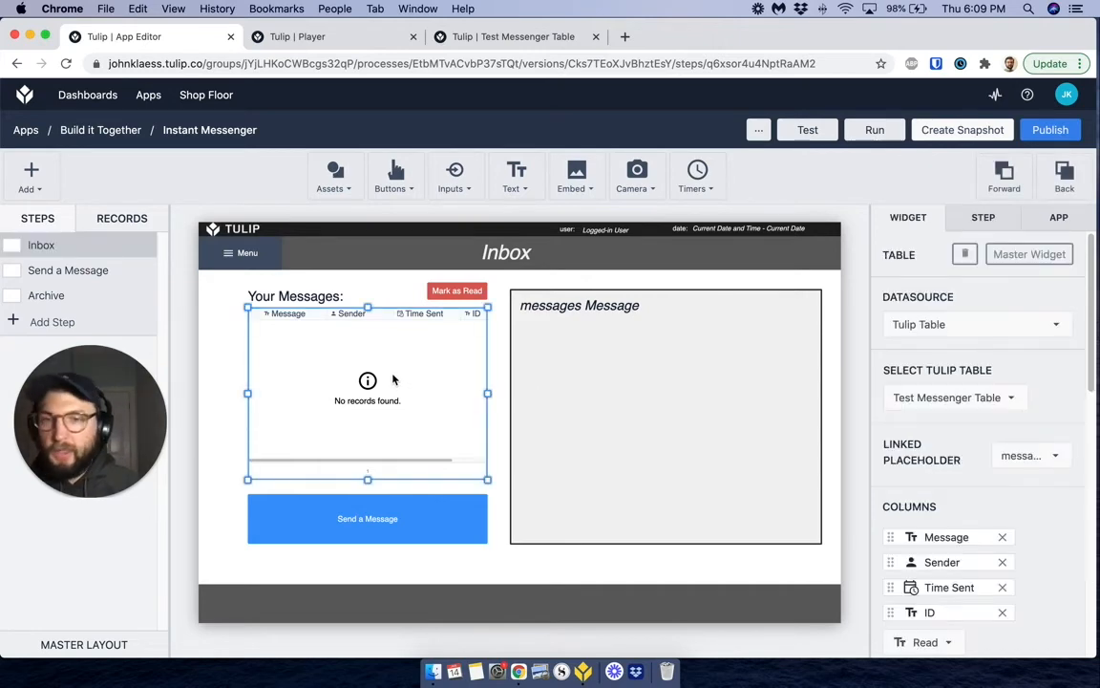
scroll(1046, 458, down, 3)
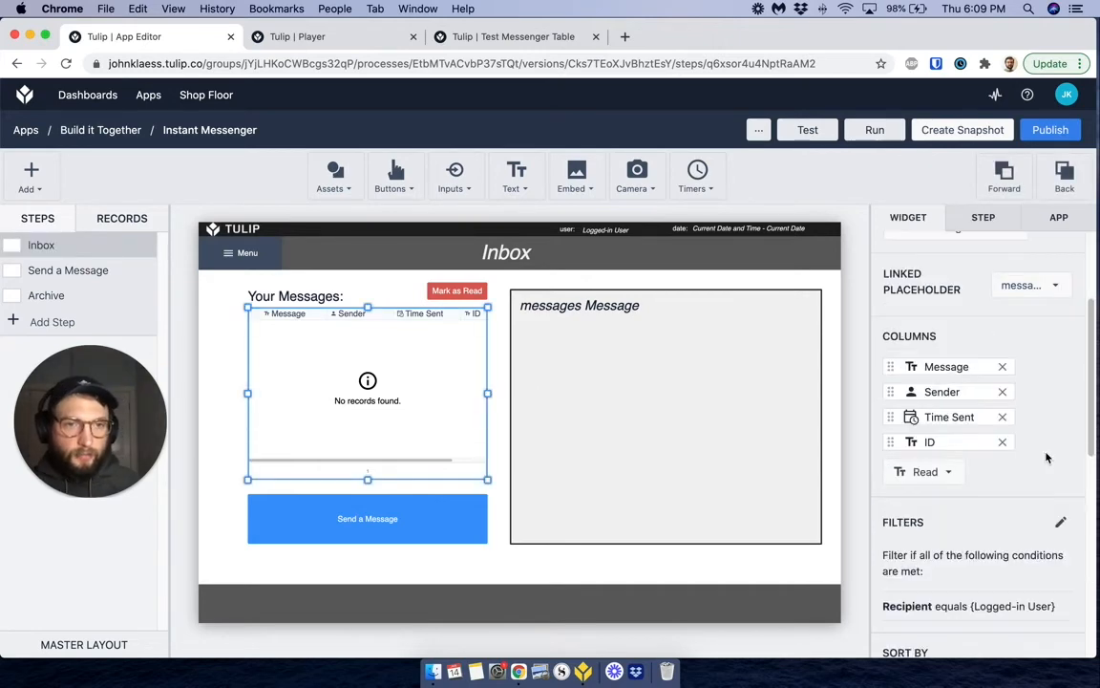
scroll(1045, 458, down, 4)
scroll(1046, 458, up, 2)
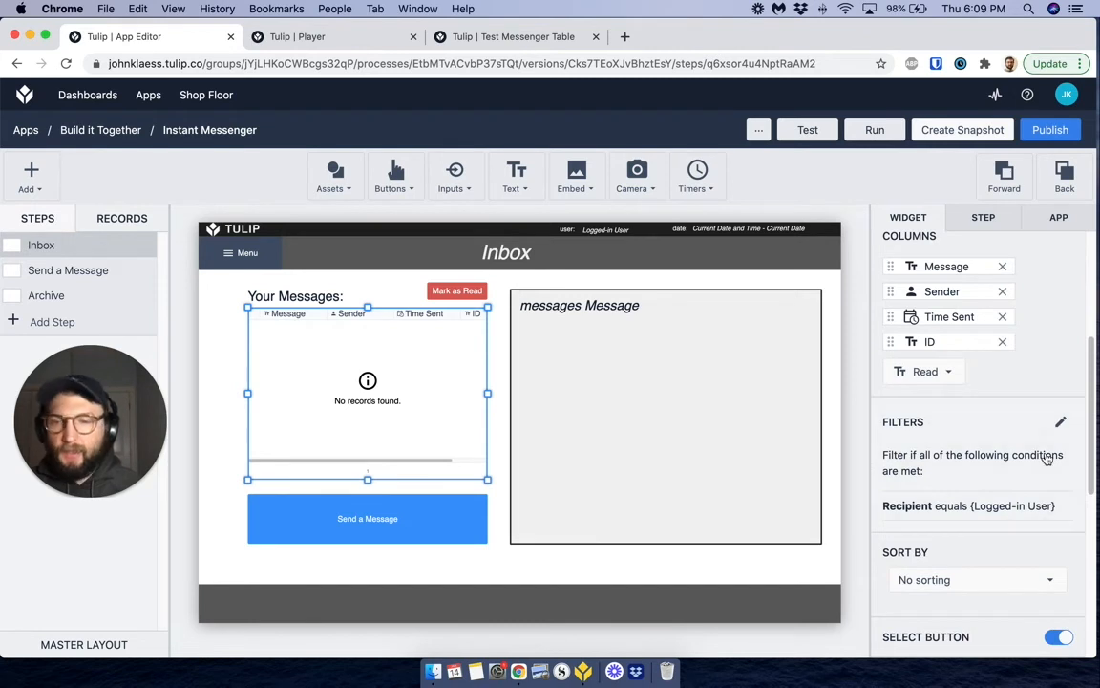
scroll(998, 511, down, 1)
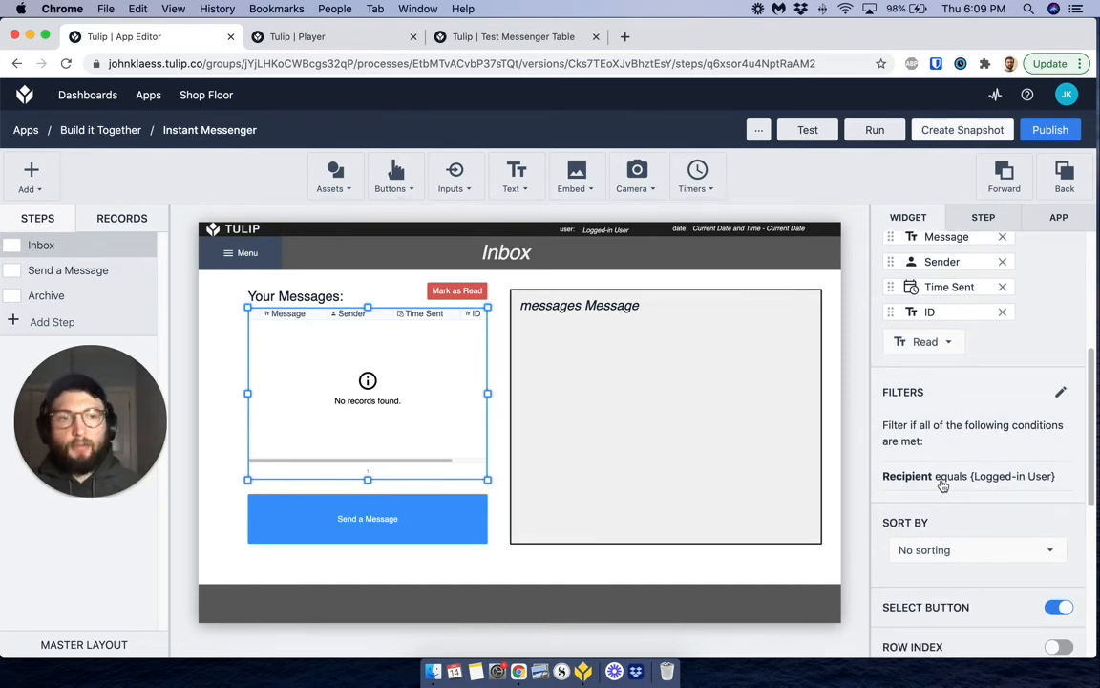
click(1061, 393)
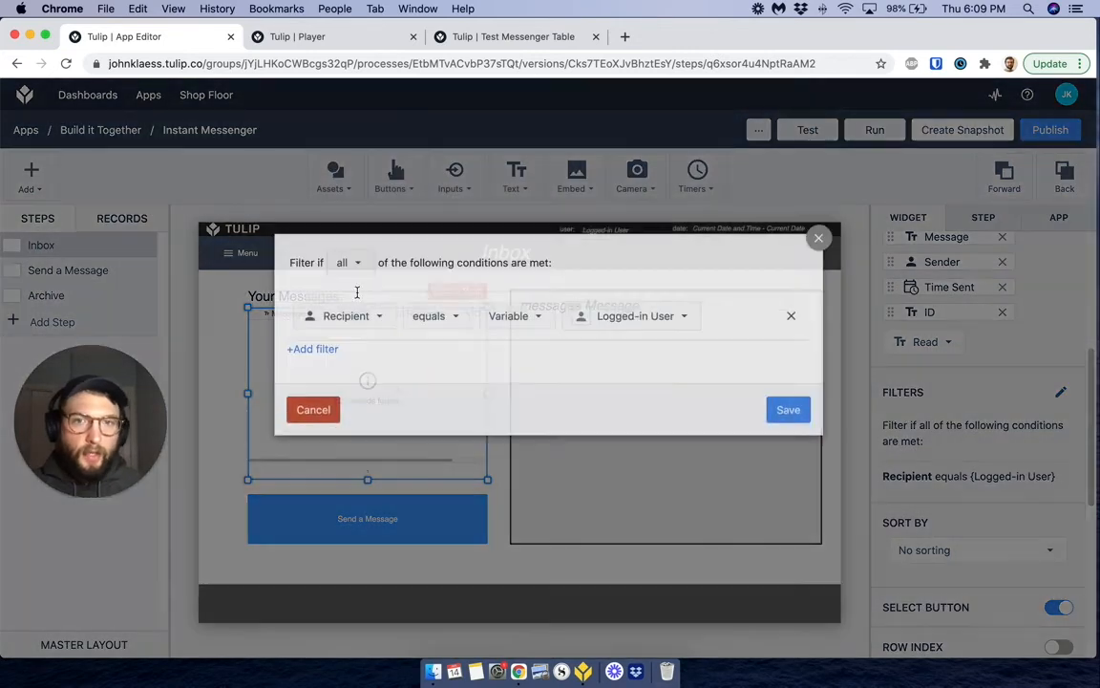
click(325, 388)
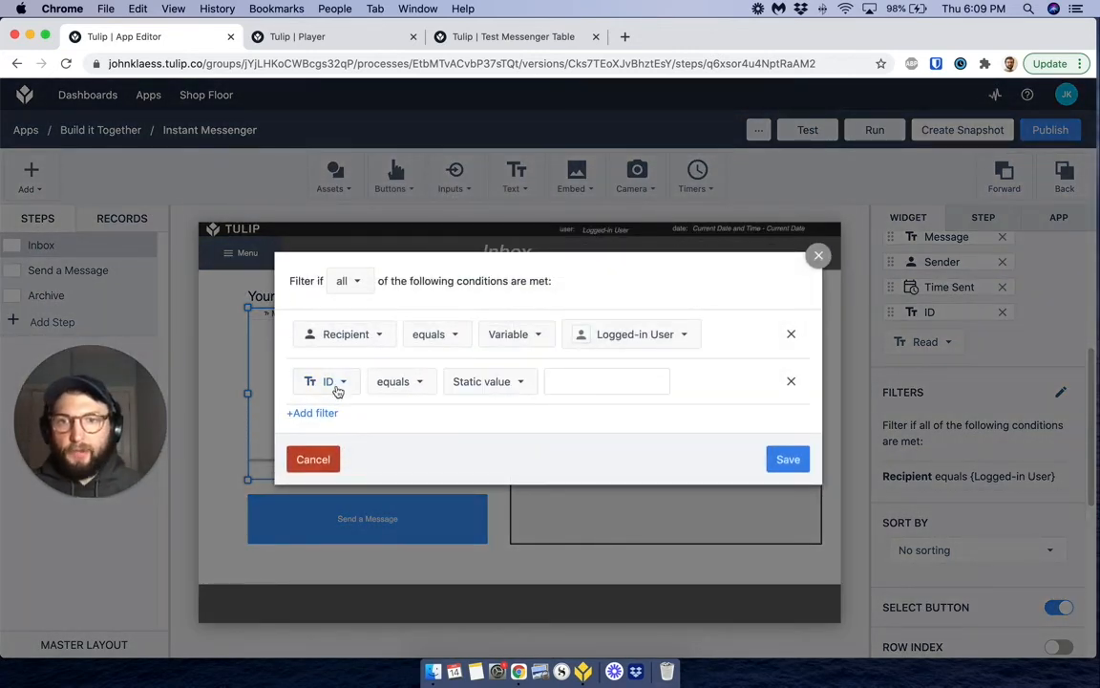
click(334, 380)
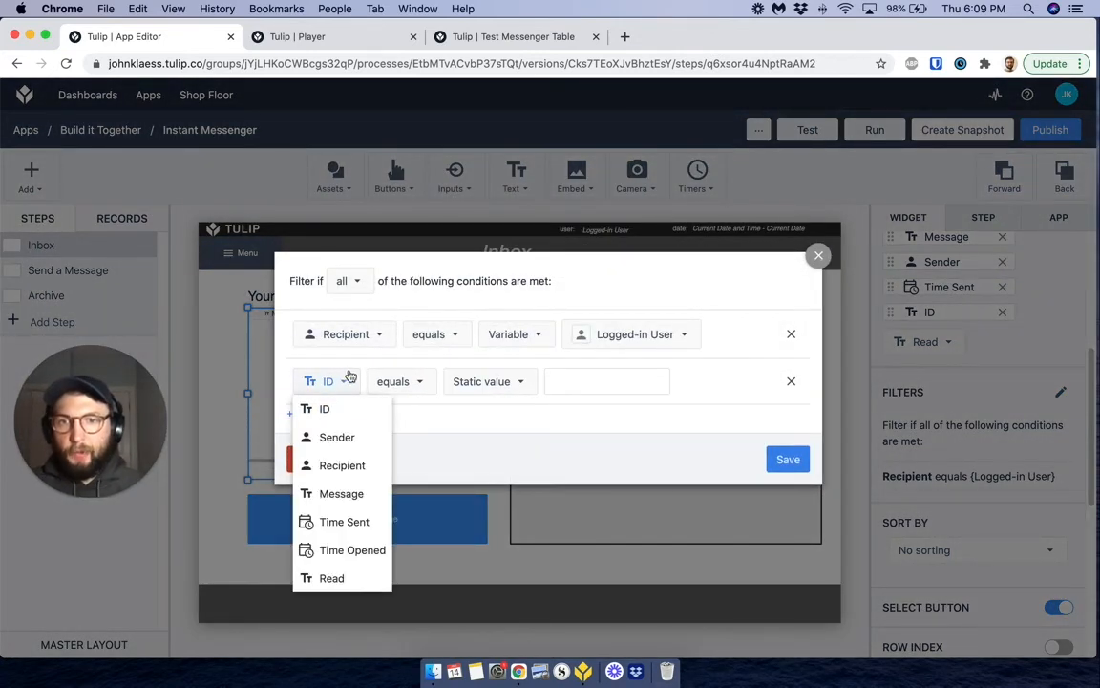
click(348, 579)
click(397, 383)
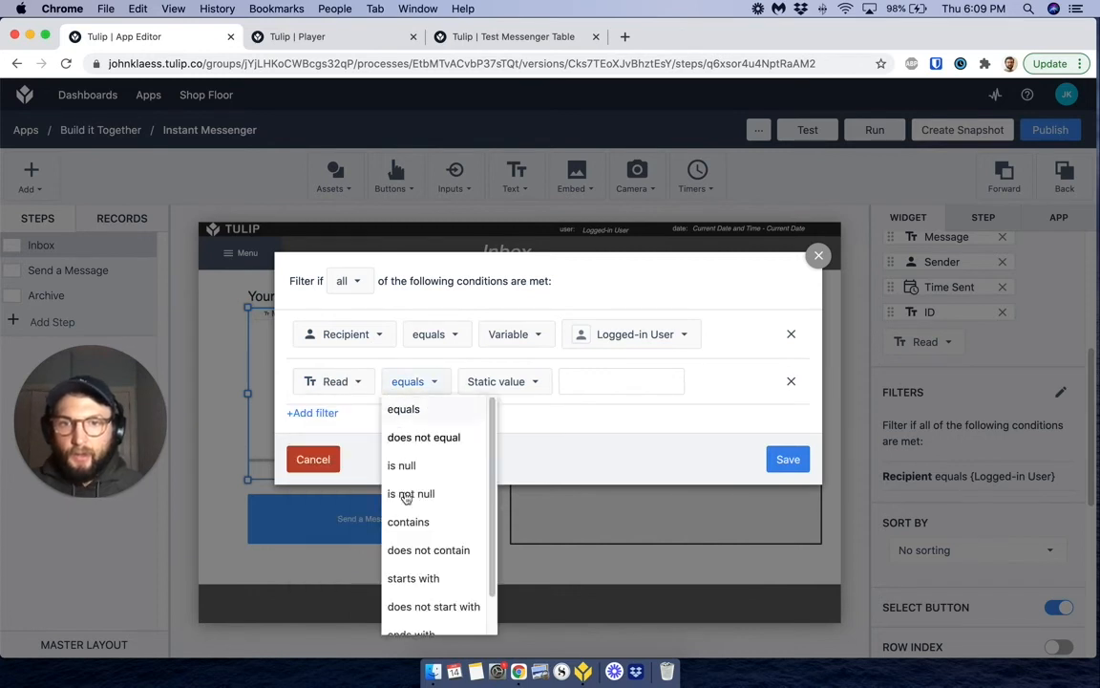
click(408, 468)
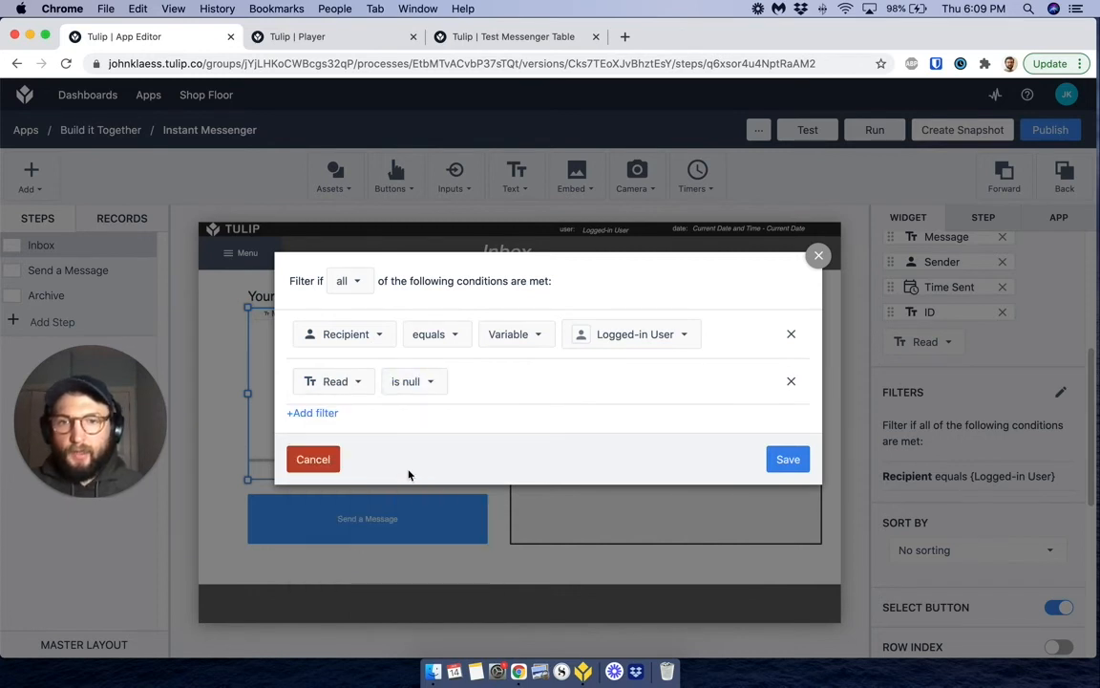
- Try the Read filter condition with "is not null"
click(421, 380)
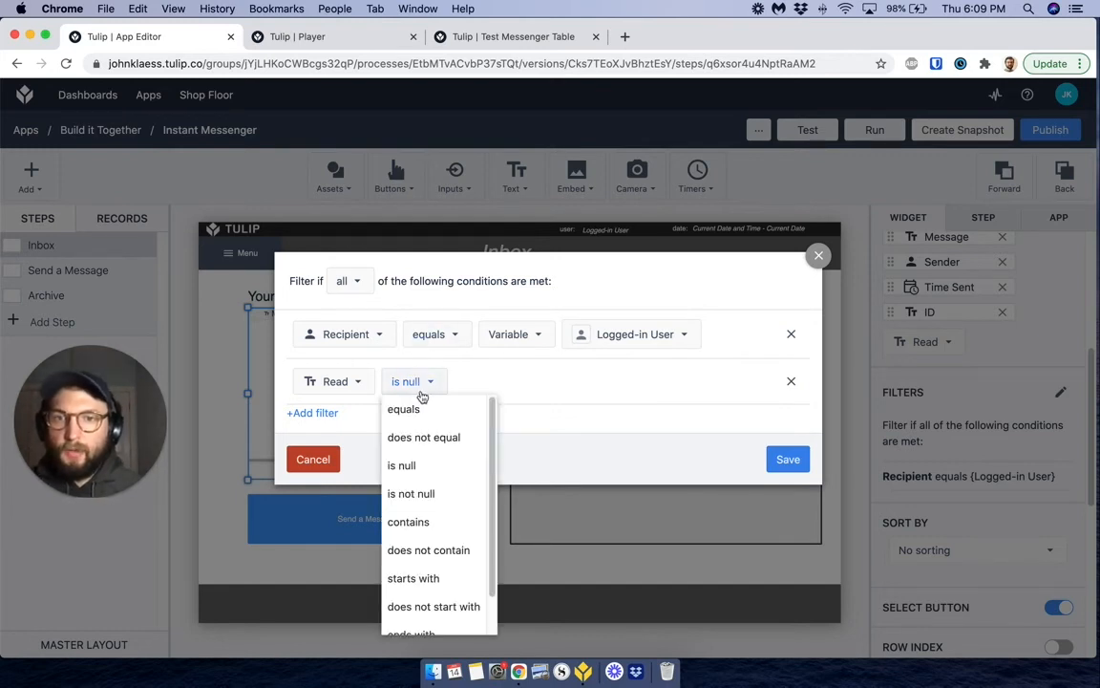
click(465, 380)
click(436, 388)
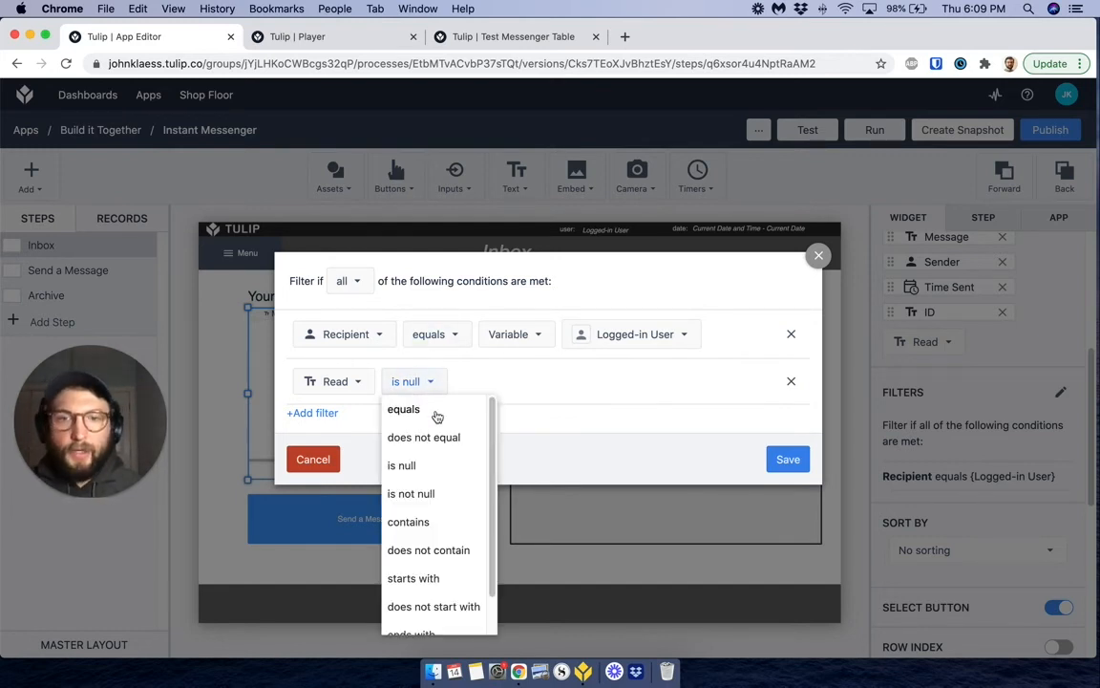
click(435, 496)
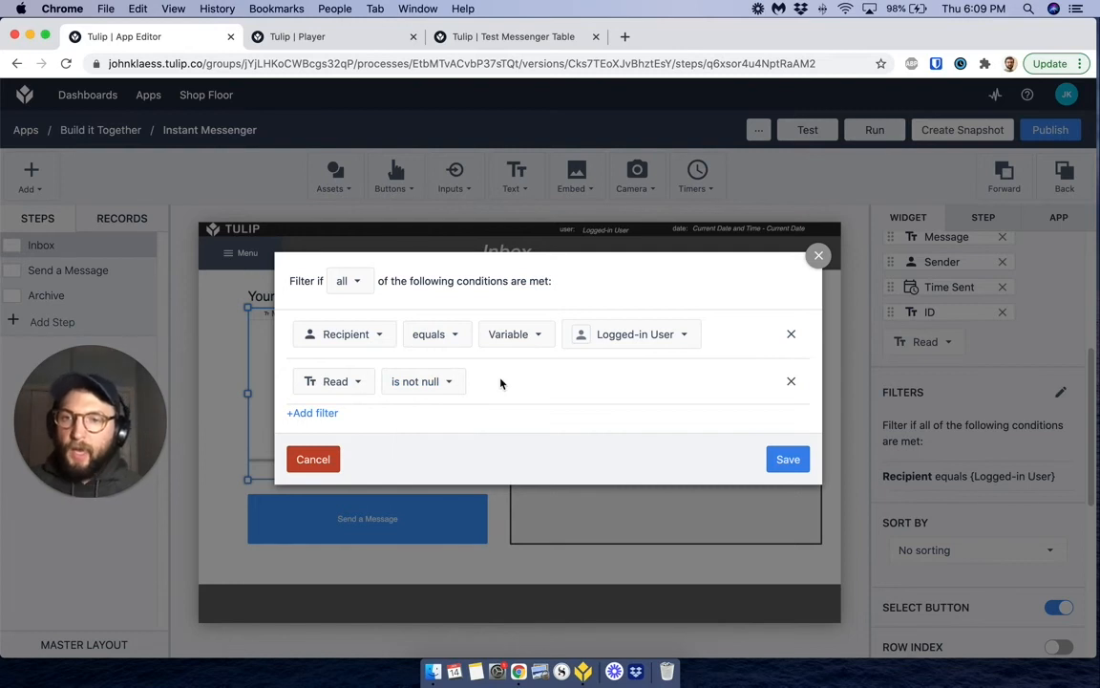
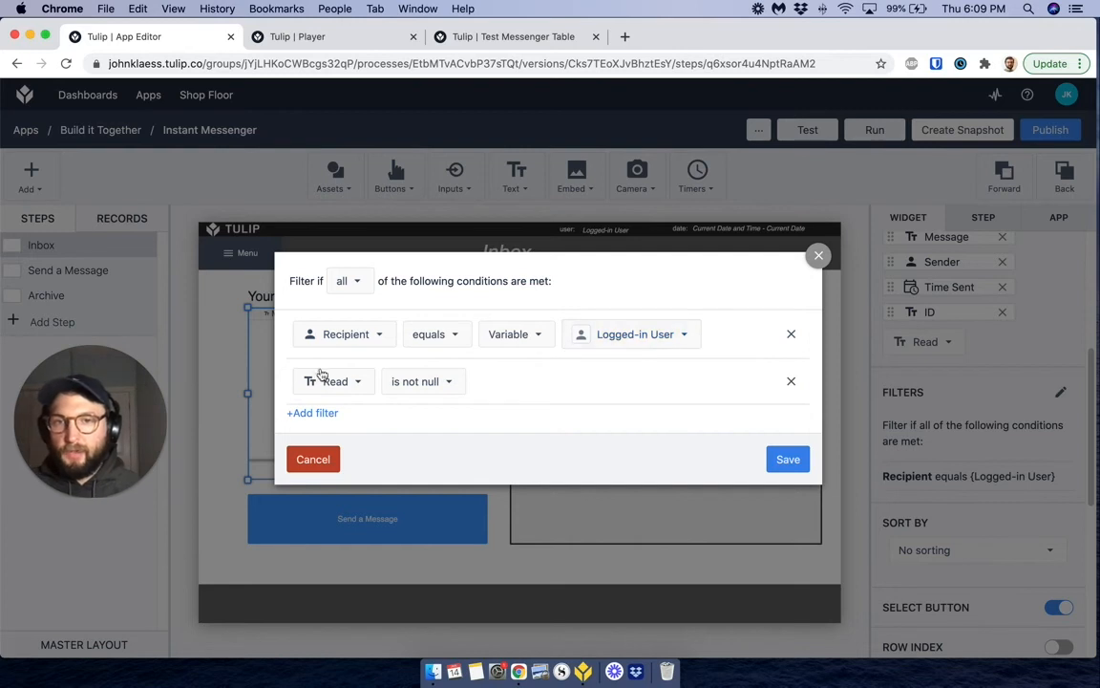
- Set the Read filter condition to "is null" and save the message table's filters
click(435, 385)
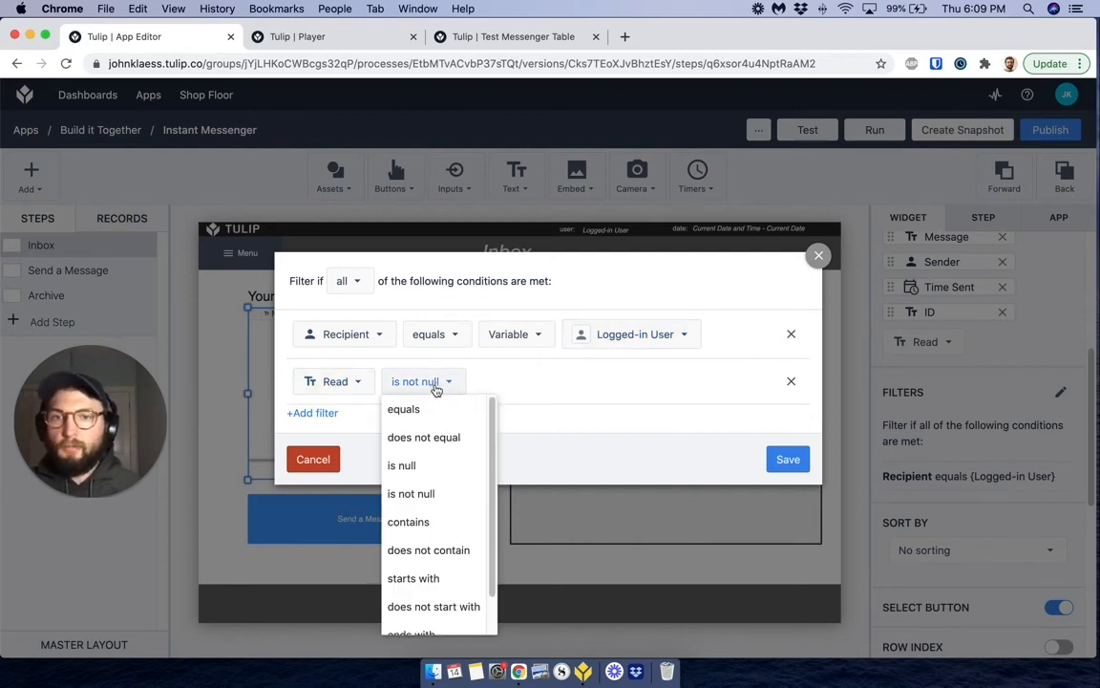
click(405, 466)
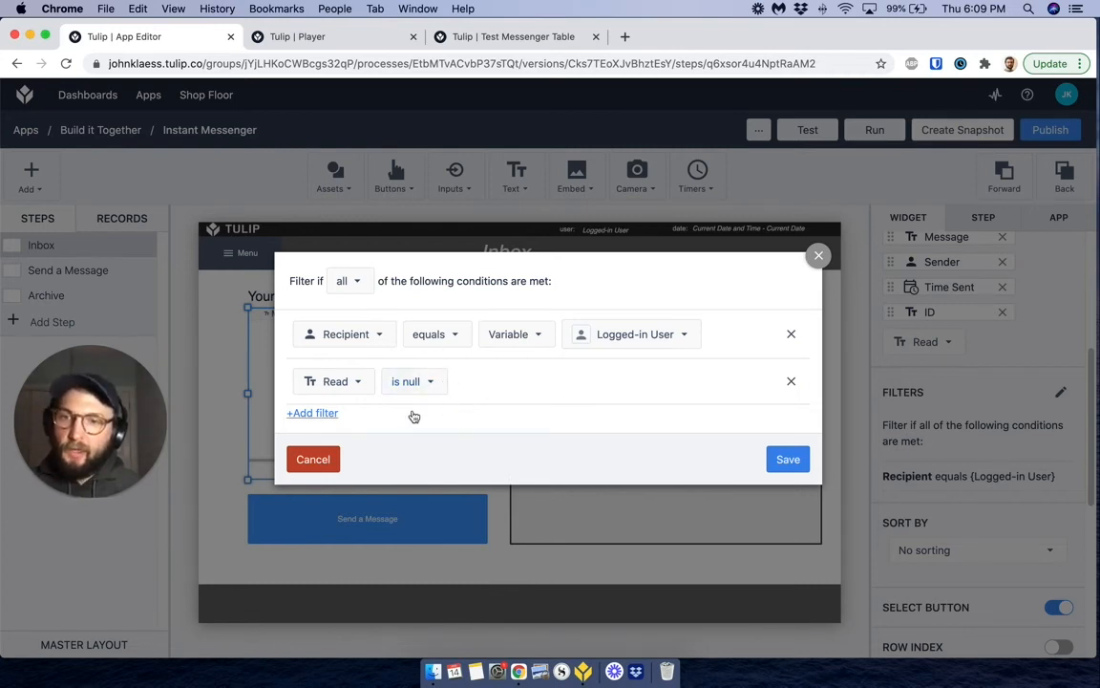
click(788, 460)
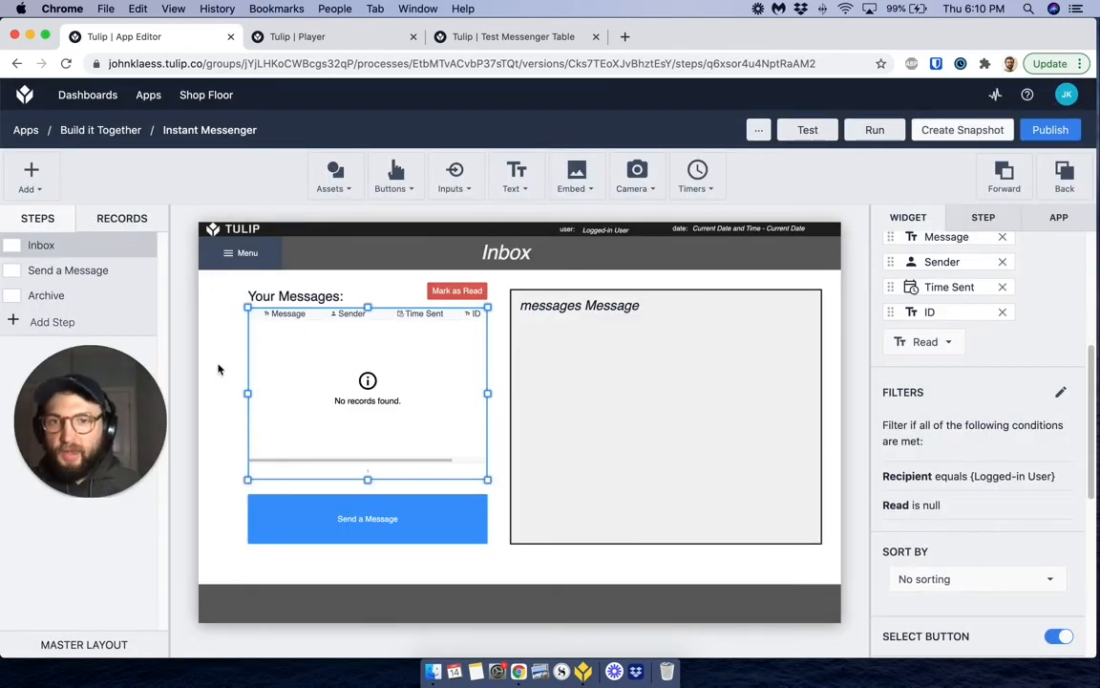
- Nudge the Mark as Read button down to Y position 188, just above the message table
click(449, 292)
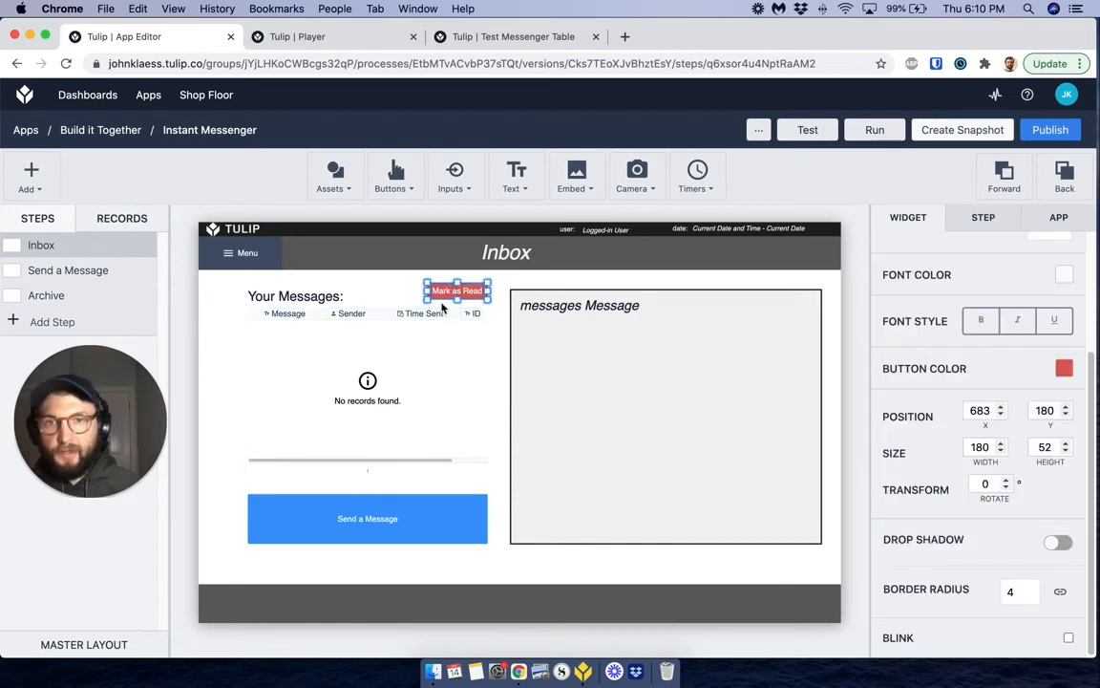
key(Down)
key(Down)
key(Down)
key(Down)
key(Down)
key(Down)
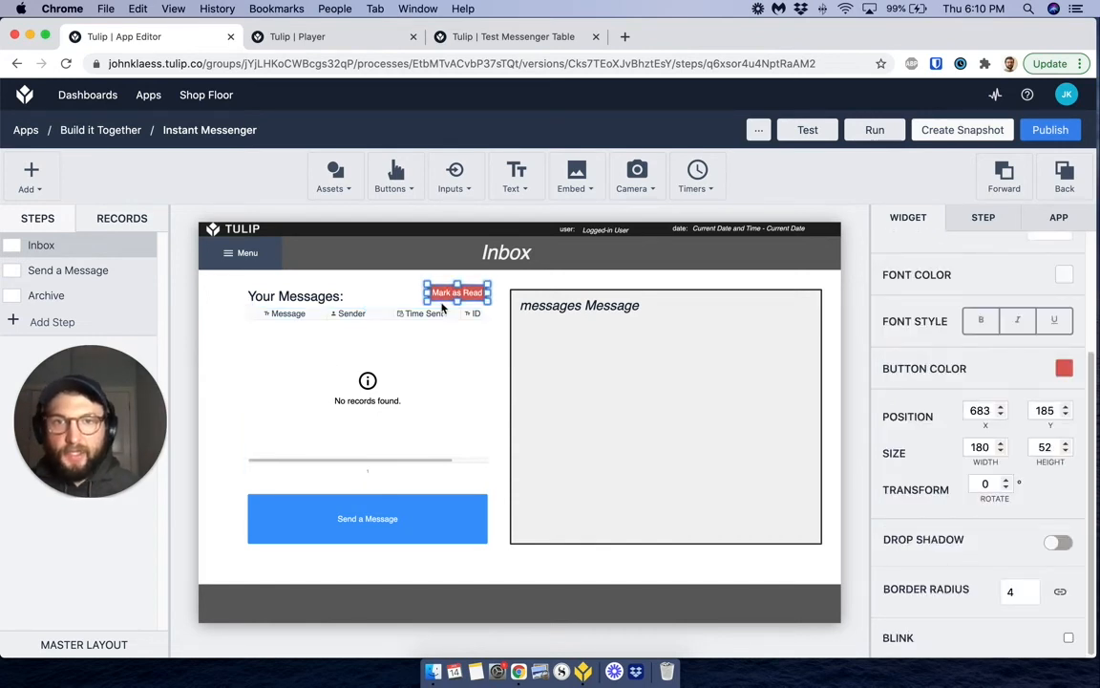
key(Down)
key(Down)
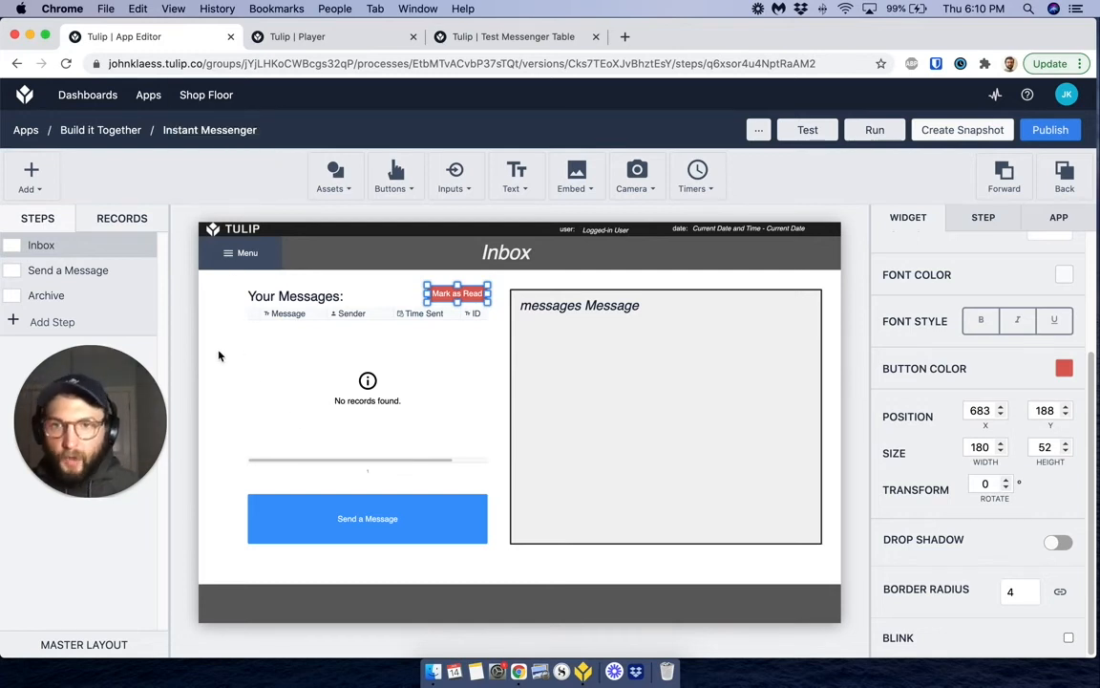
click(217, 291)
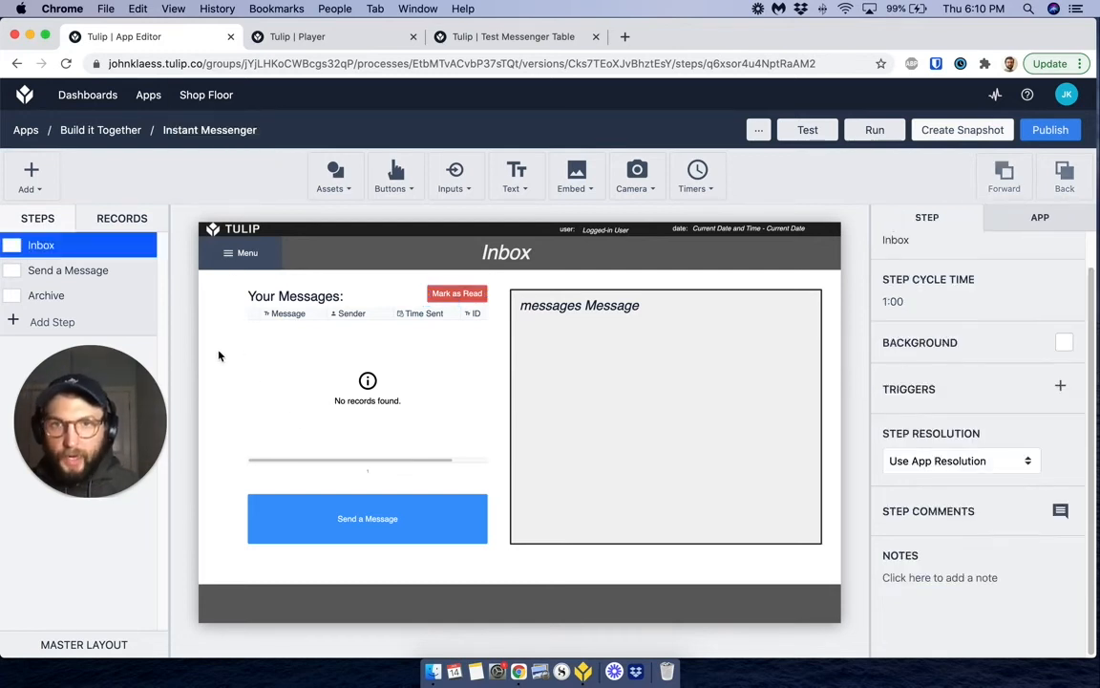
- Add a trigger named "Update Time Opened" to the Inbox message table for when a row is selected
click(315, 358)
scroll(950, 277, down, 5)
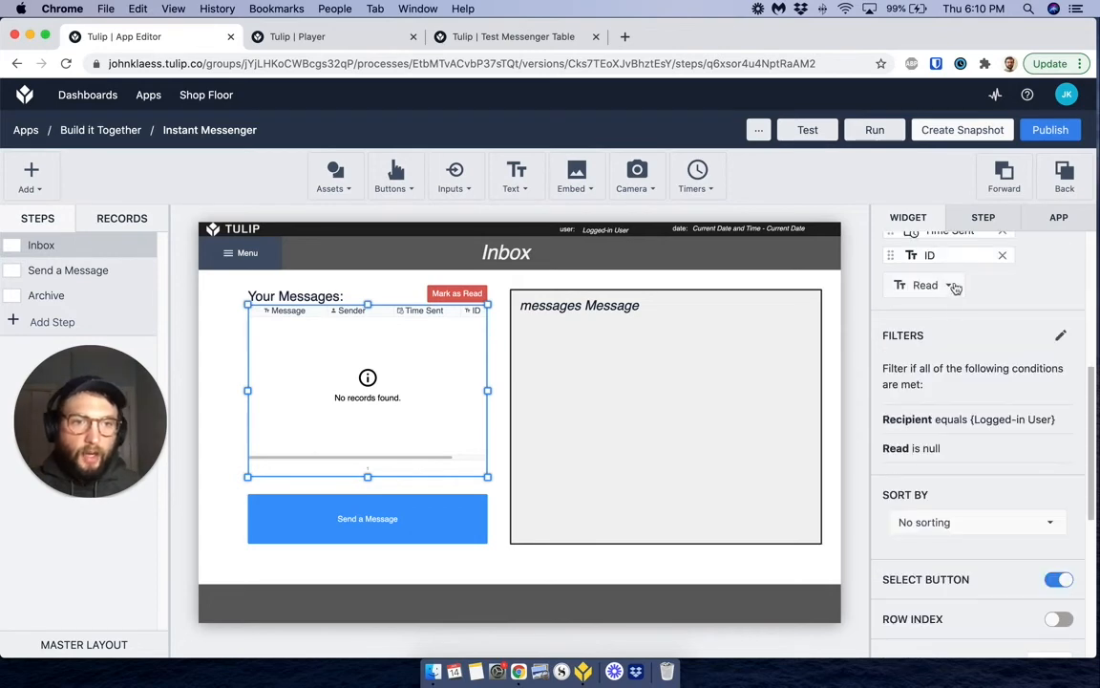
scroll(950, 305, down, 5)
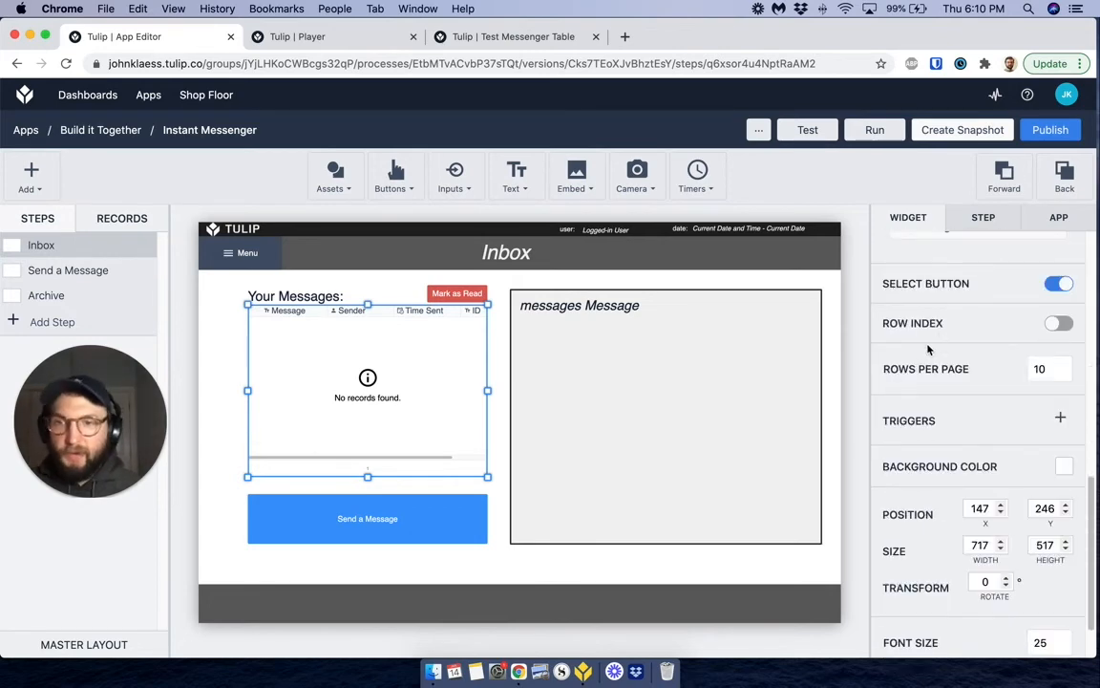
click(1059, 417)
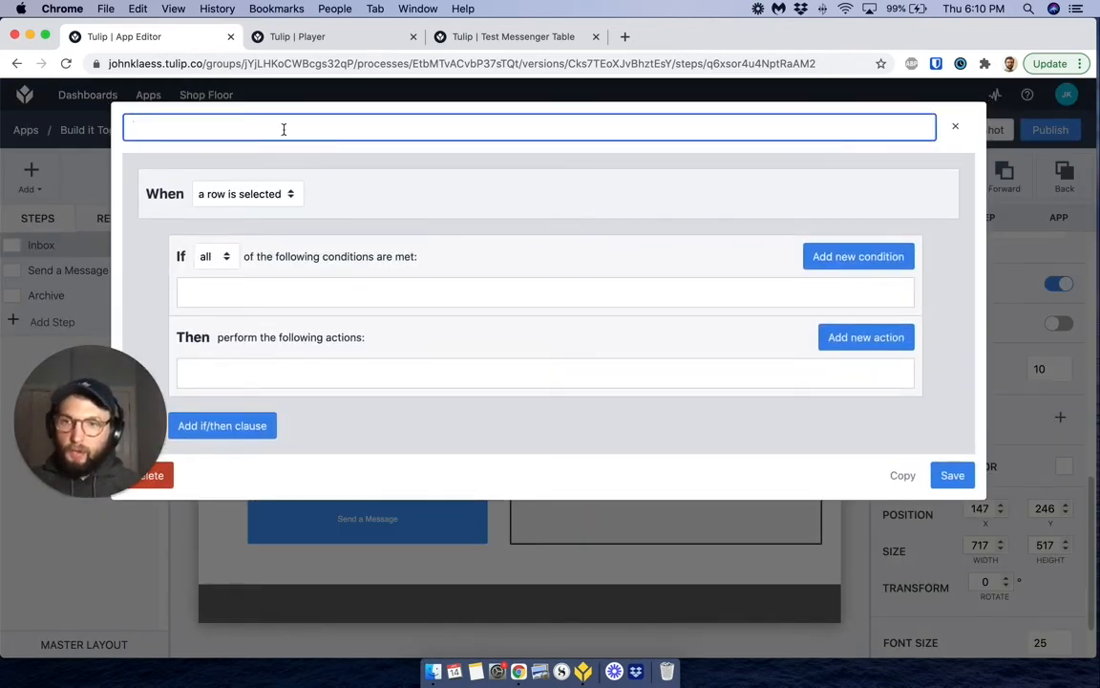
text(Update)
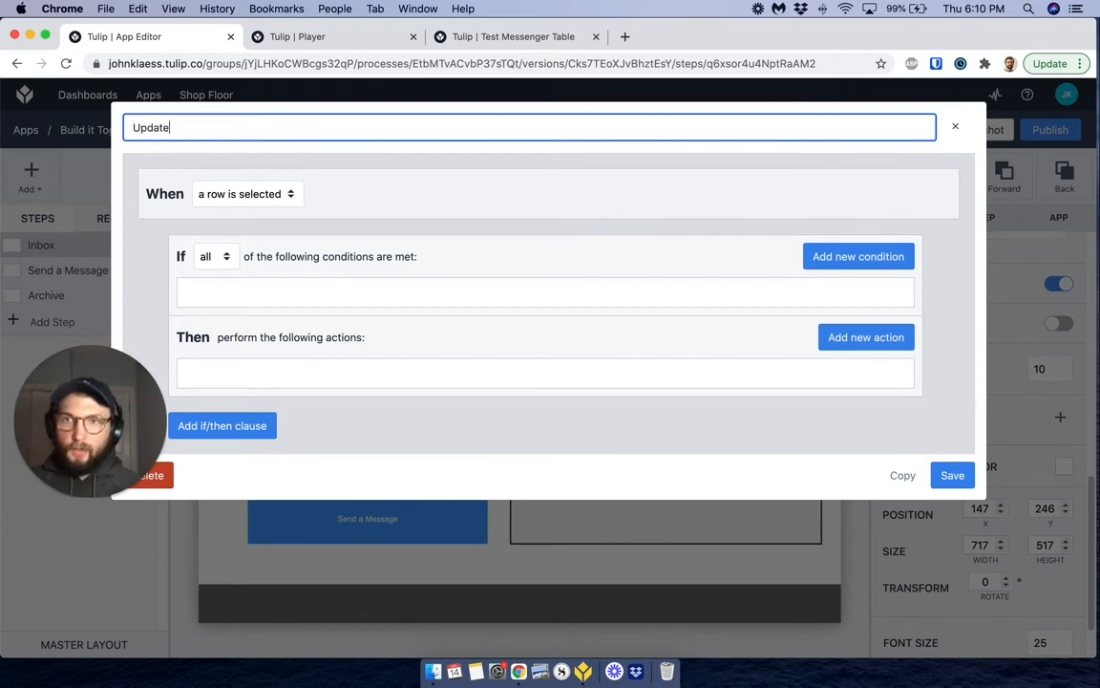
text( Time )
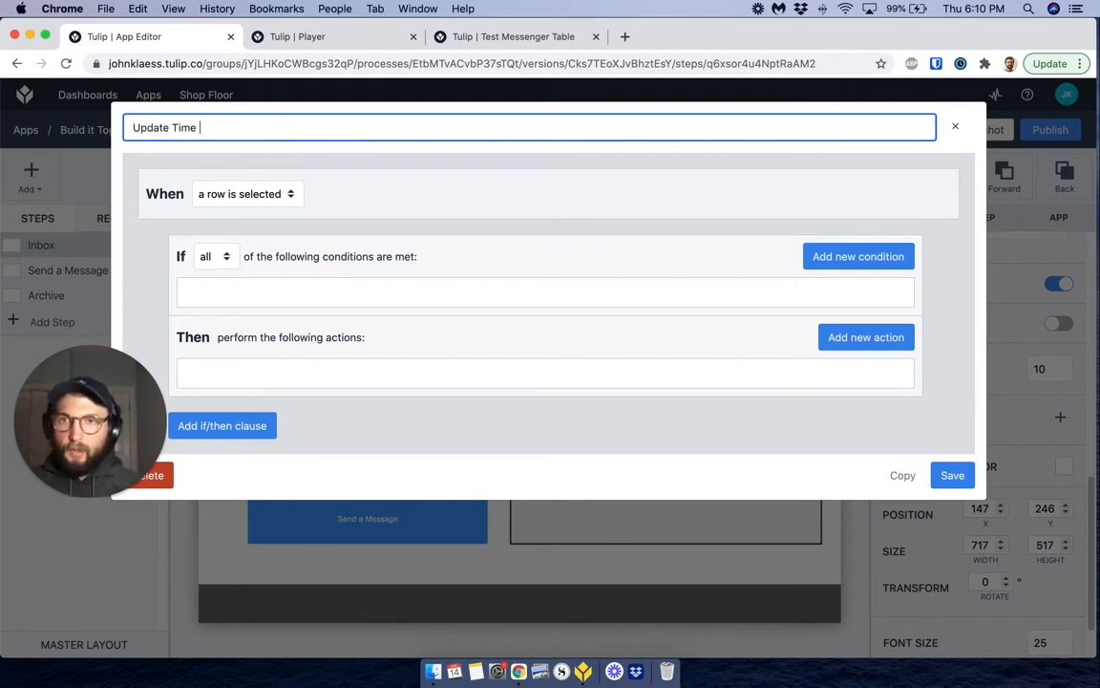
text(Opened)
key(Return)
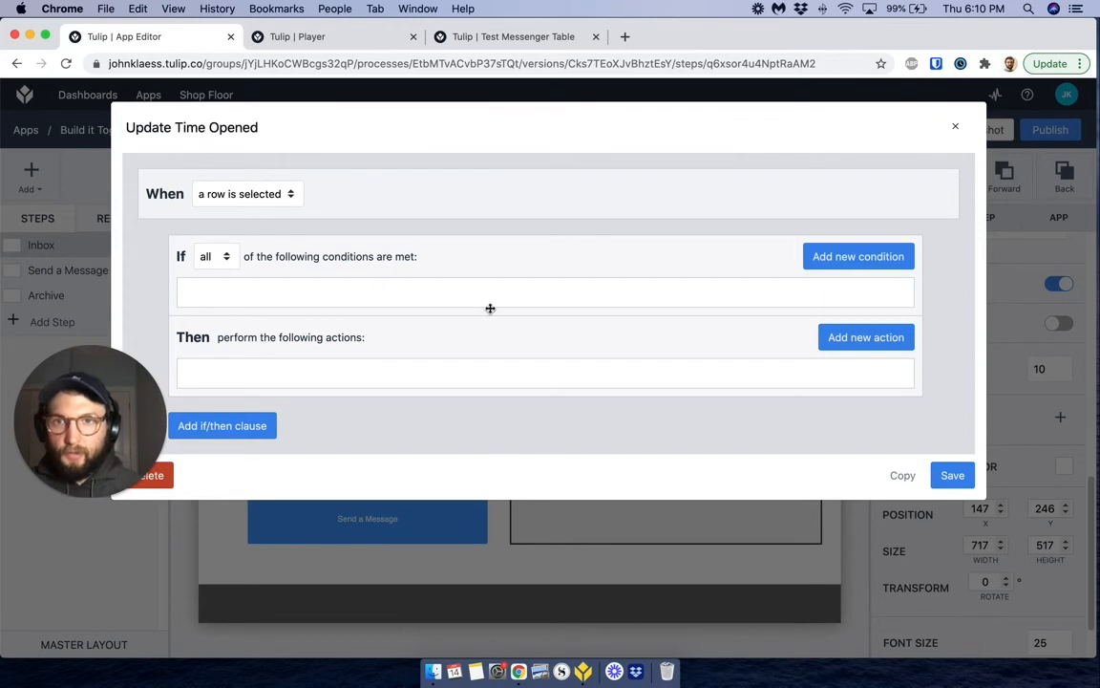
- Add a Data Manipulation action of type Store to the Update Time Opened trigger
click(850, 336)
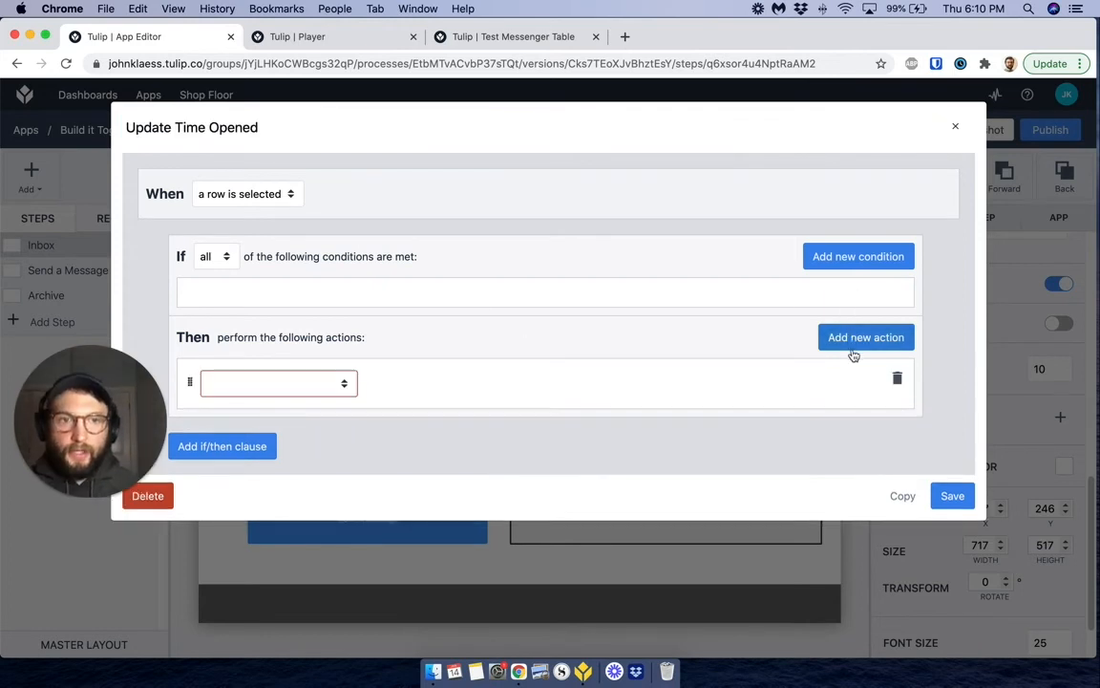
click(287, 387)
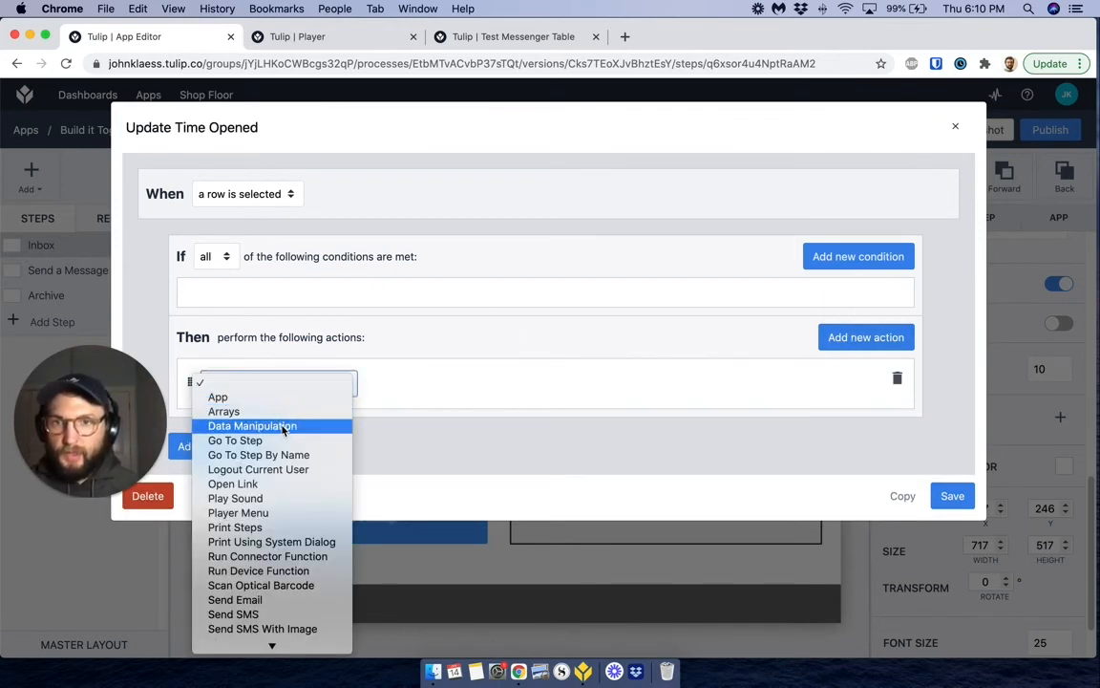
click(288, 426)
click(401, 383)
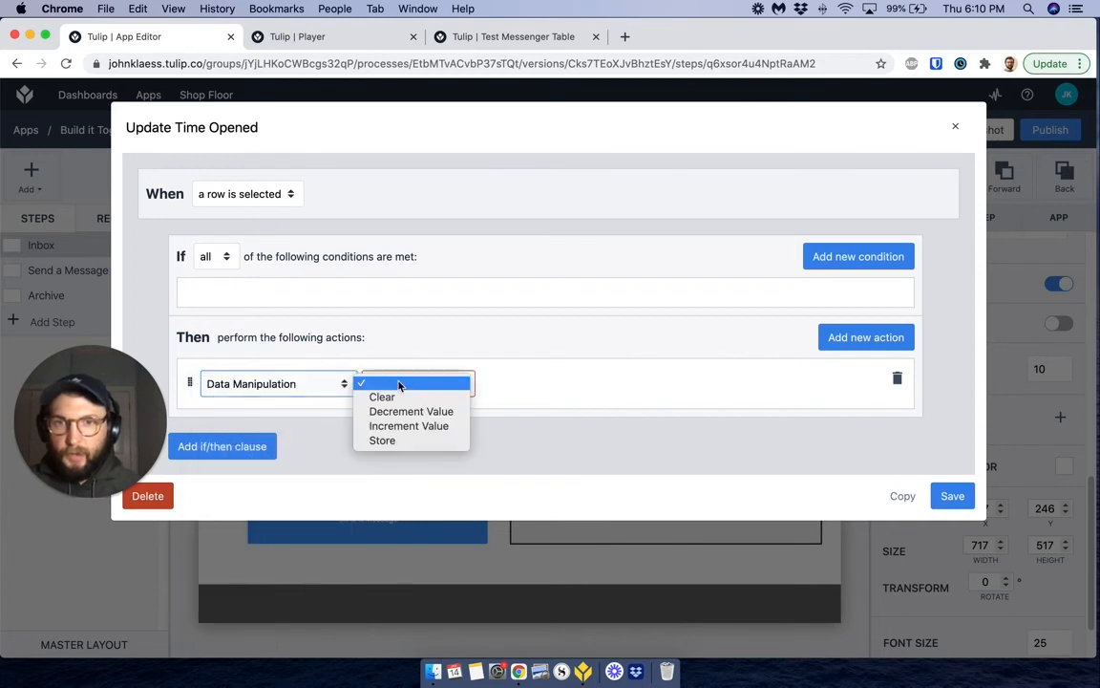
click(508, 389)
key(s)
- Set the data stored by the trigger action to the App Info value Current Date and Time
click(510, 386)
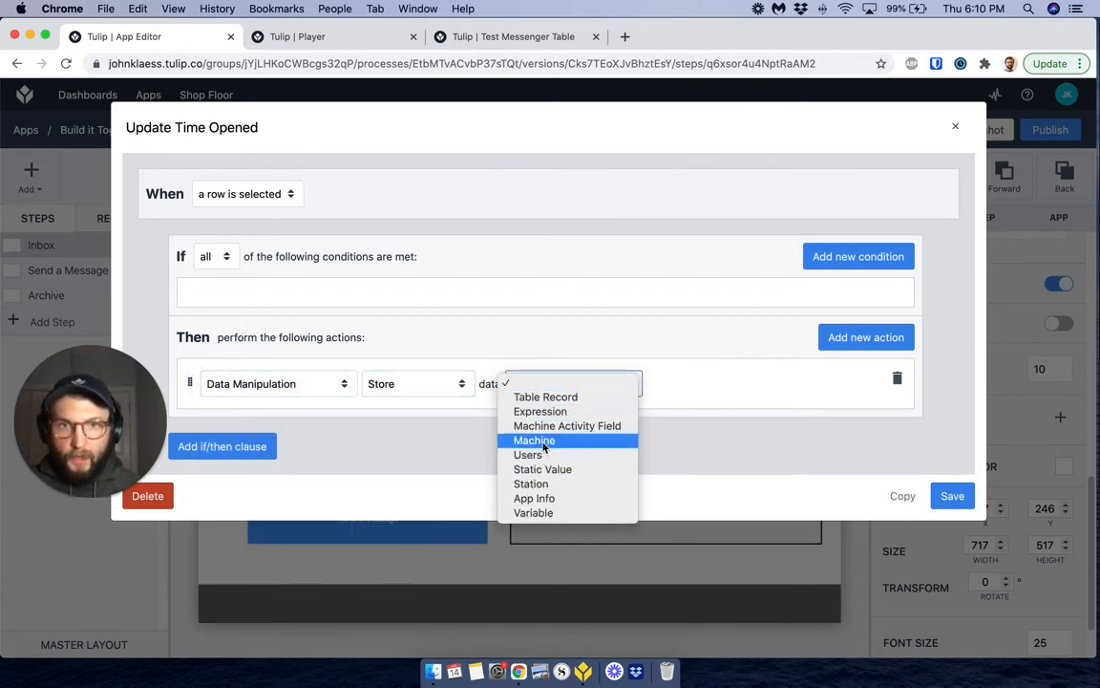
click(551, 497)
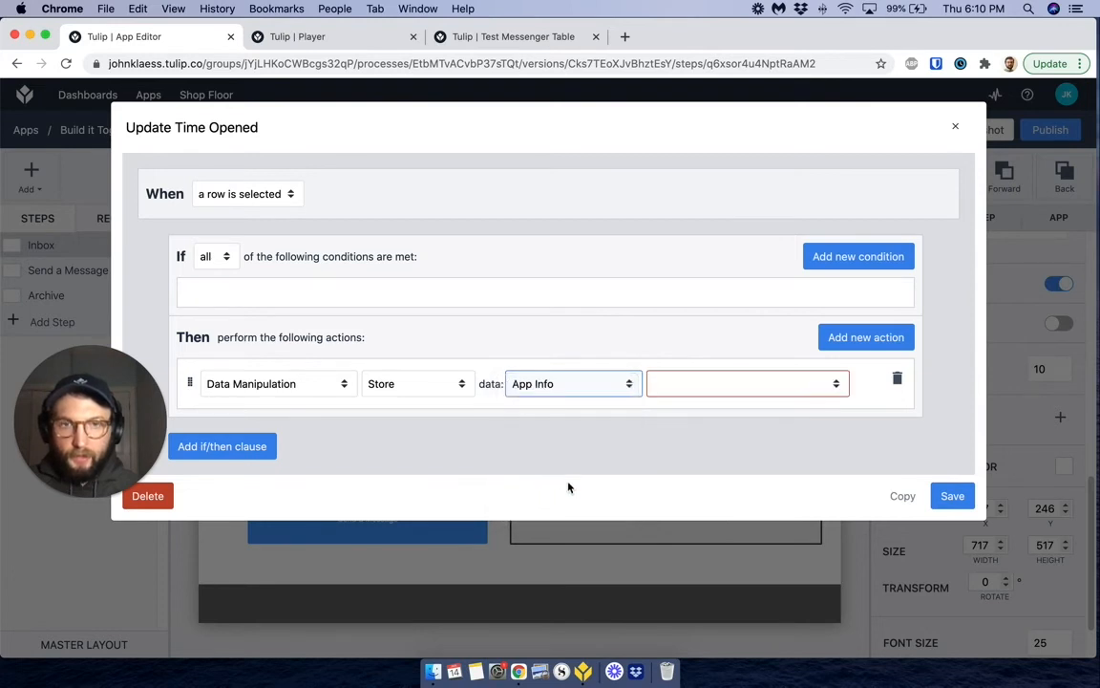
click(711, 383)
scroll(706, 449, down, 1)
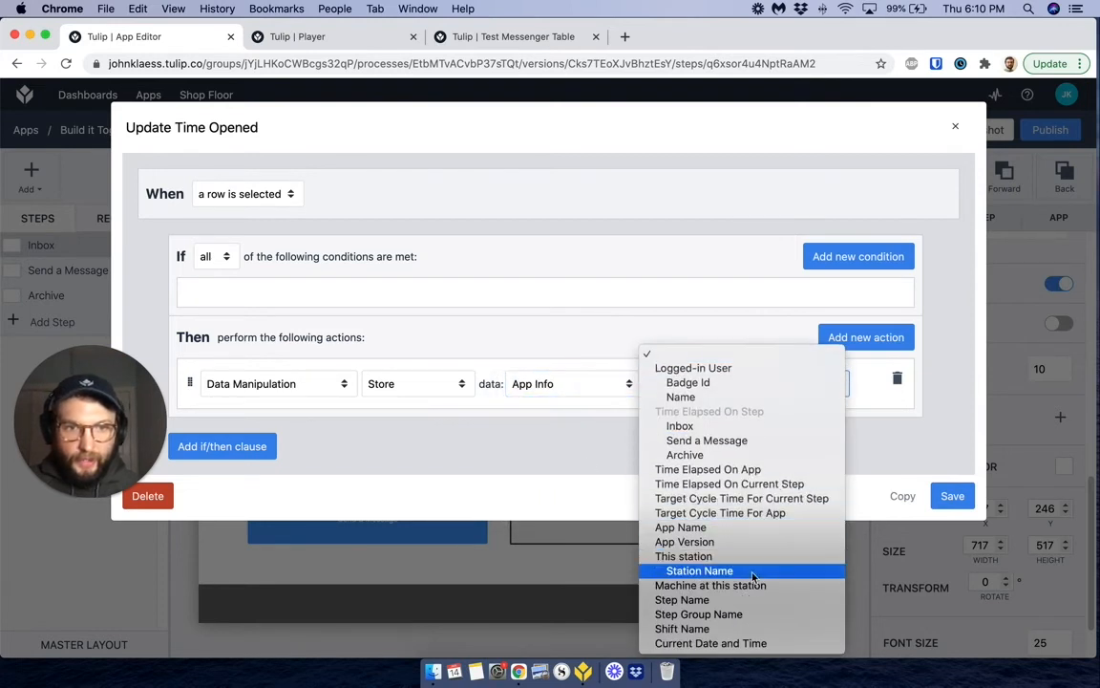
click(720, 646)
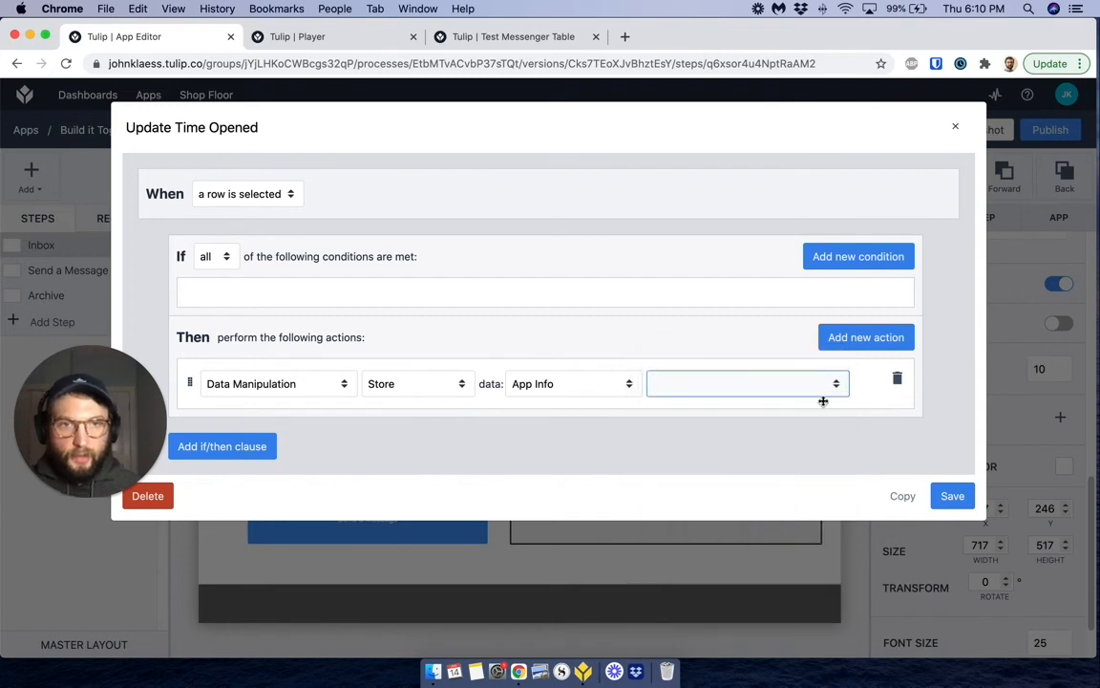
- Set the storage location to the messages table record's Time Opened field and save the trigger
click(284, 419)
click(283, 430)
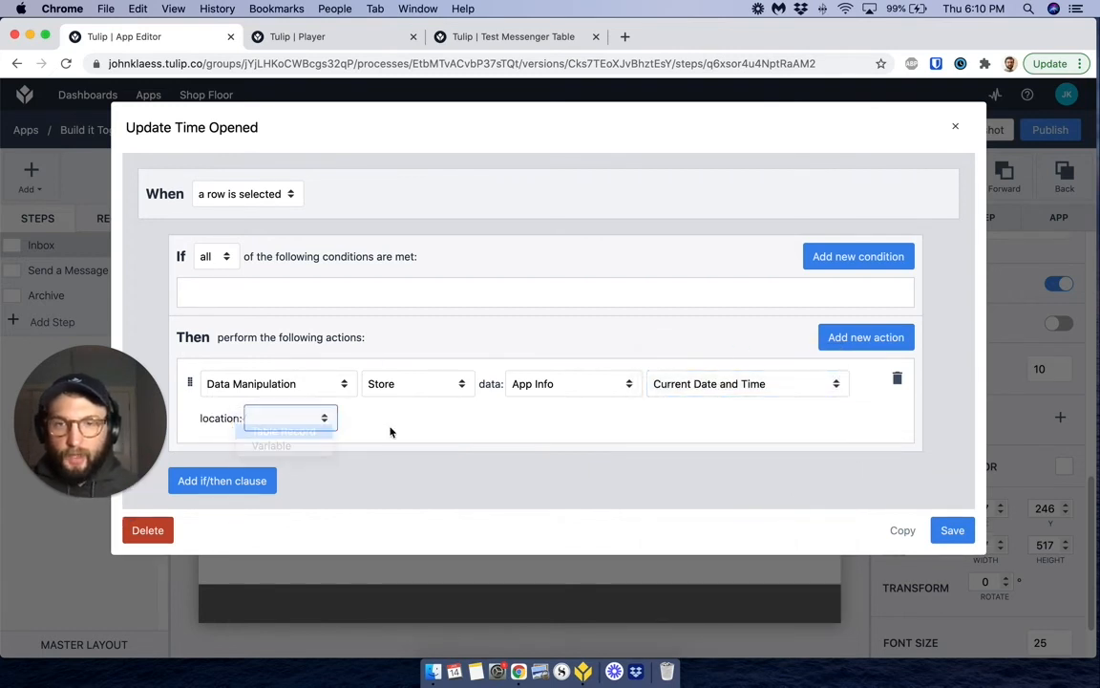
click(382, 418)
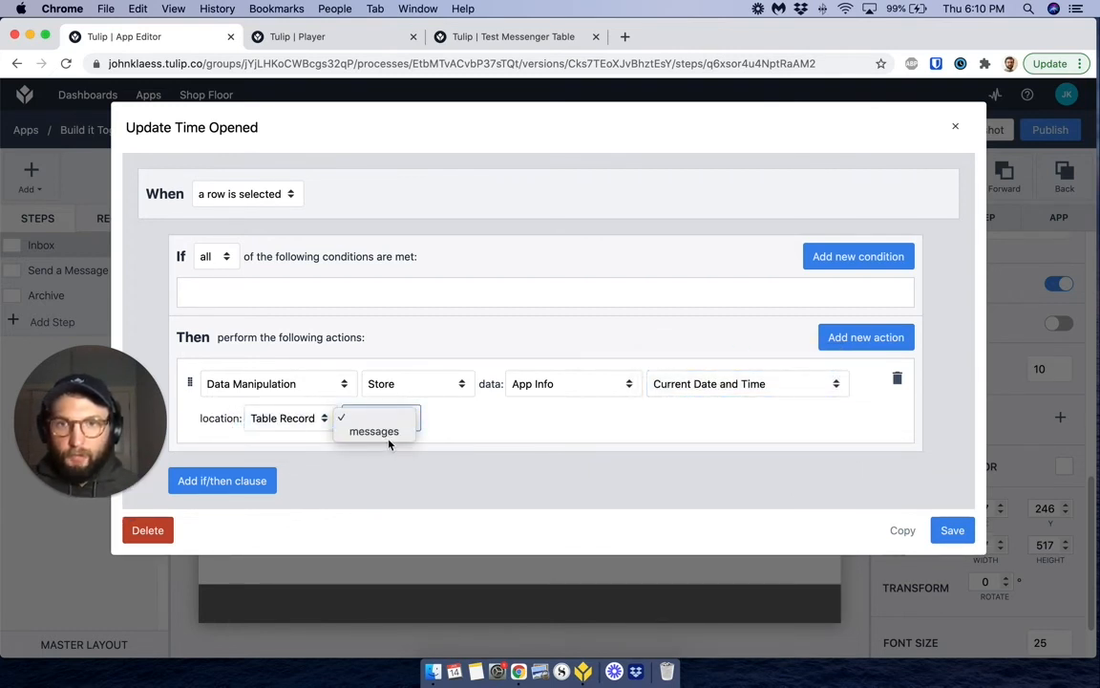
click(382, 431)
click(461, 419)
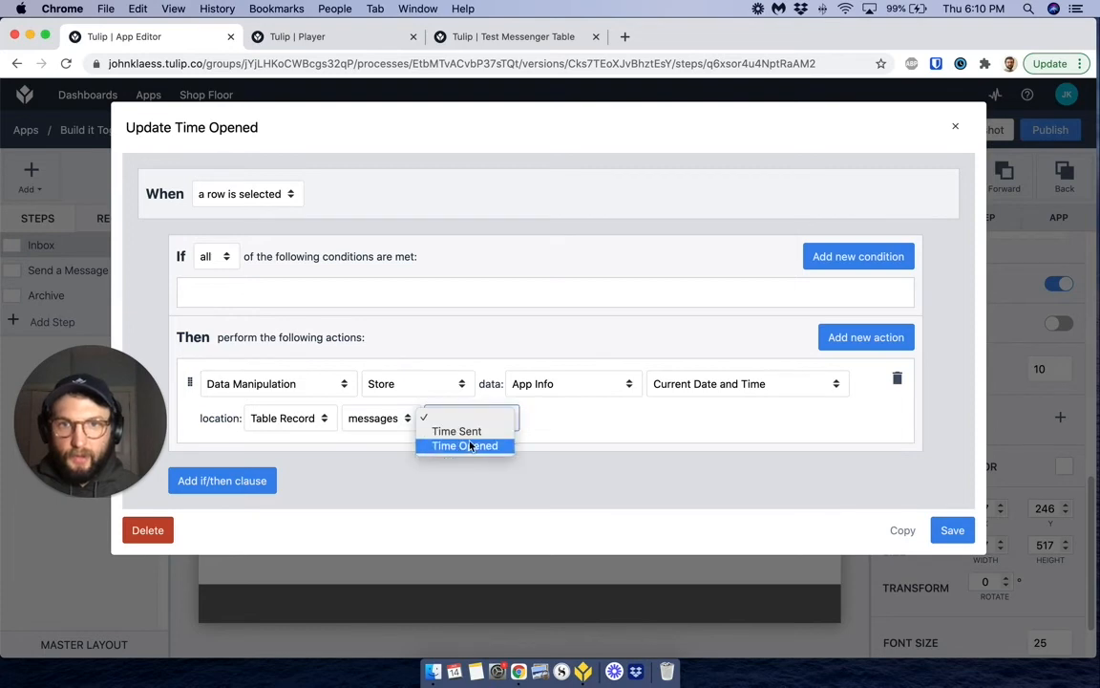
click(470, 446)
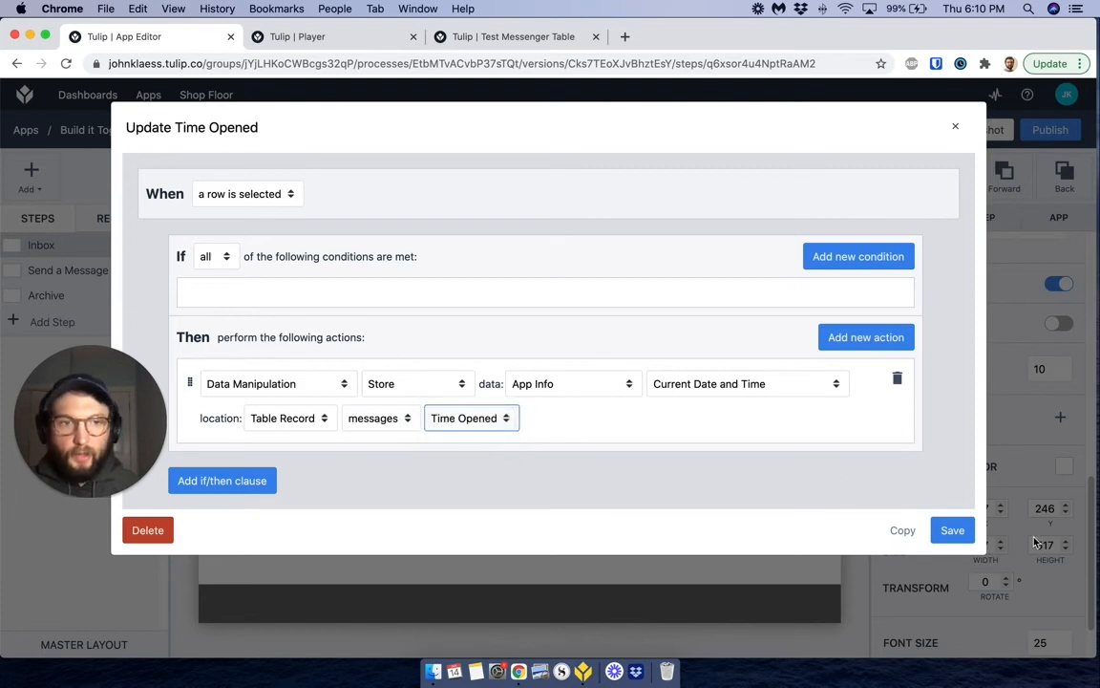
click(960, 531)
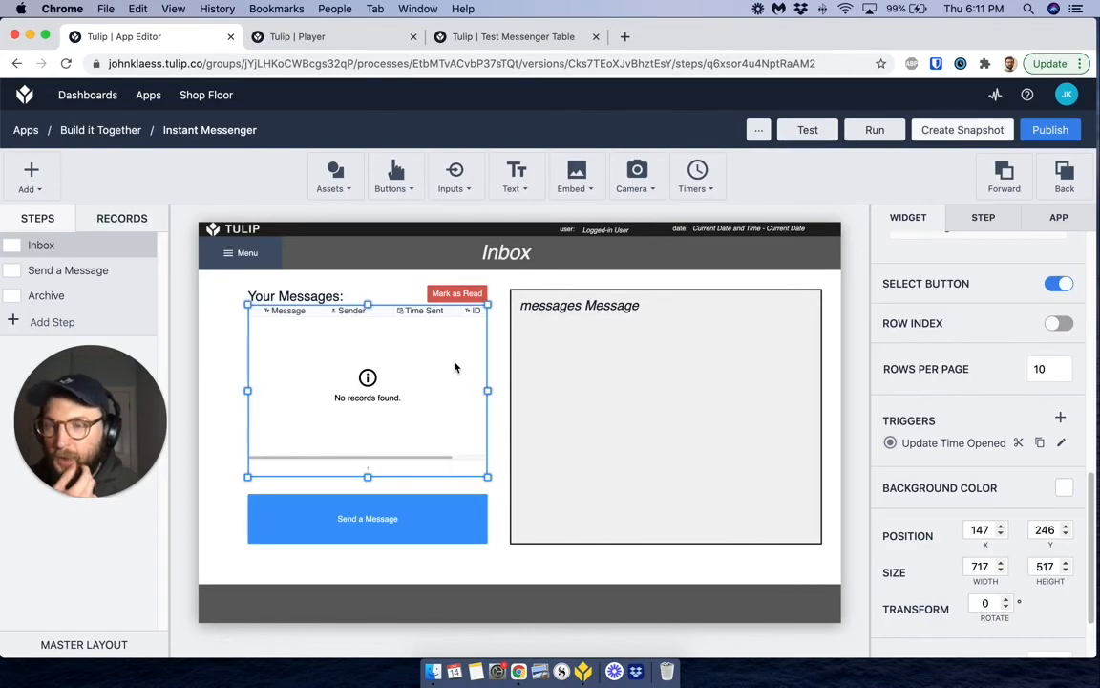
- Create a button-pressed trigger on the Mark as Read button and add an empty action to it
click(456, 295)
scroll(919, 347, up, 3)
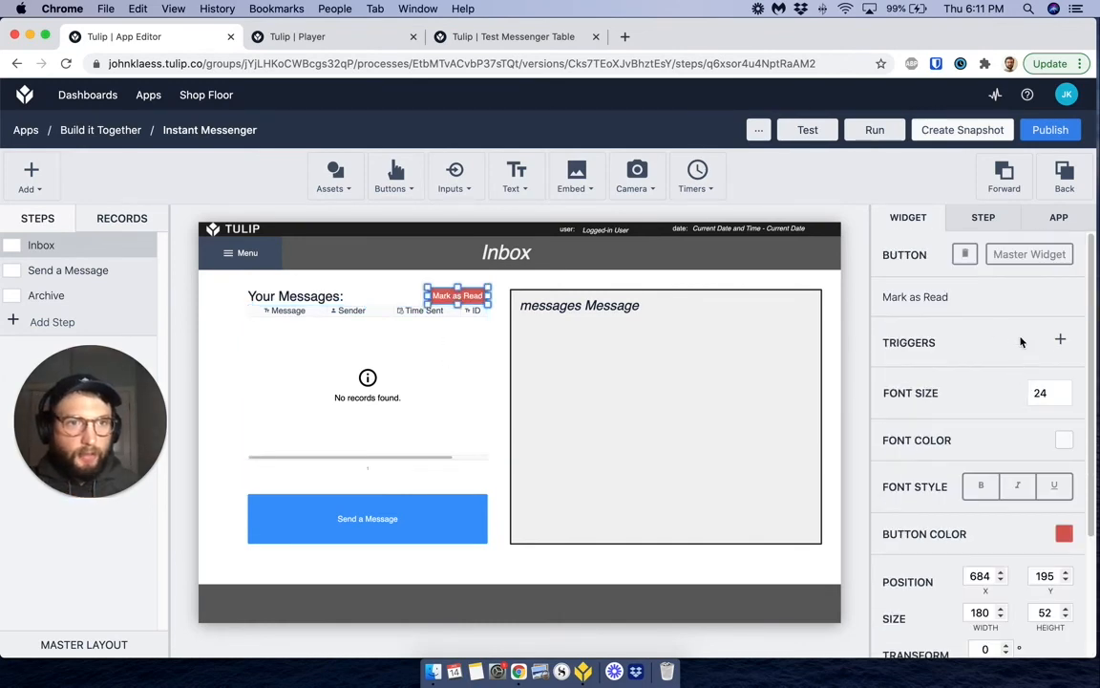
click(1058, 335)
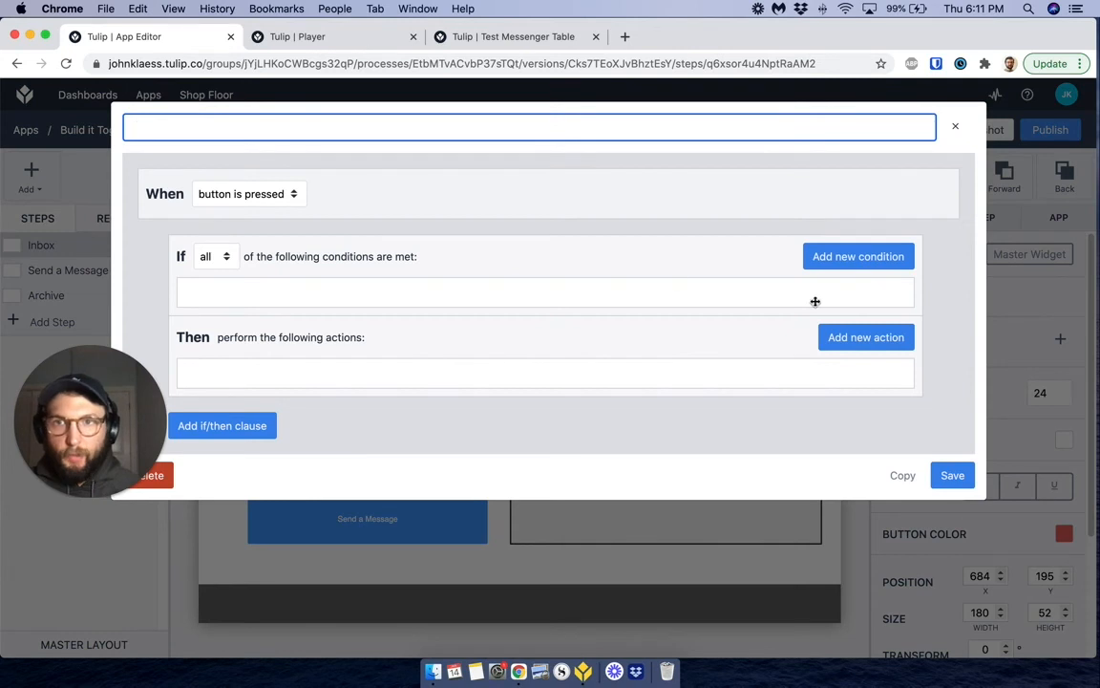
click(877, 338)
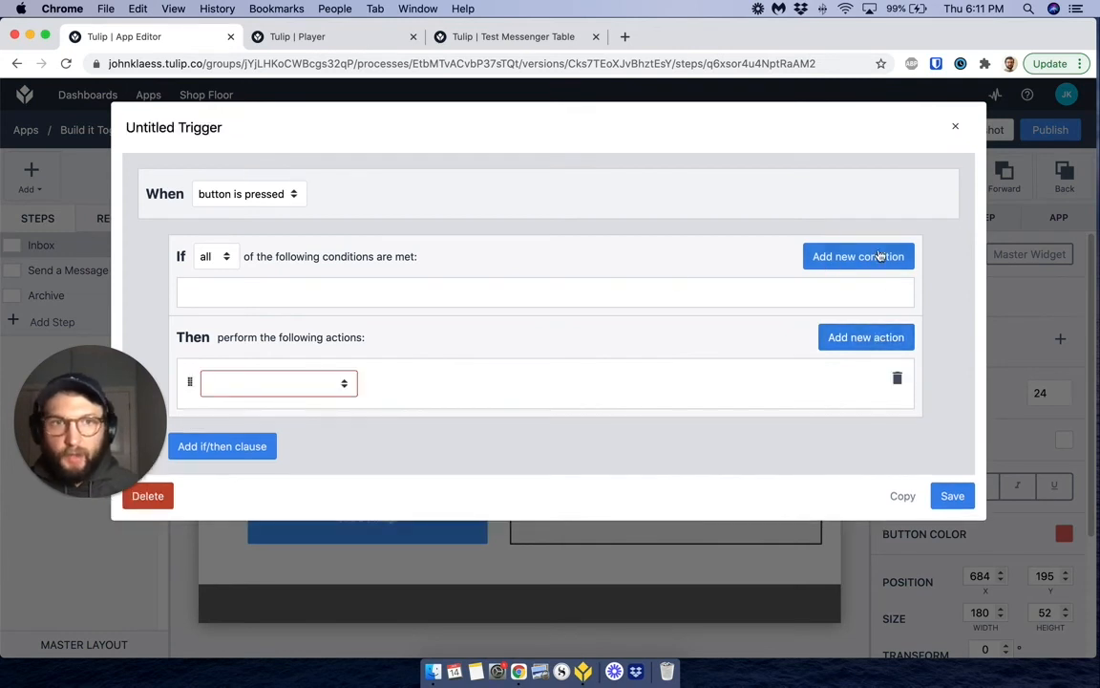
- Add a trigger condition requiring that the messages table record's Time Opened field Is Not Blank
click(877, 256)
click(296, 303)
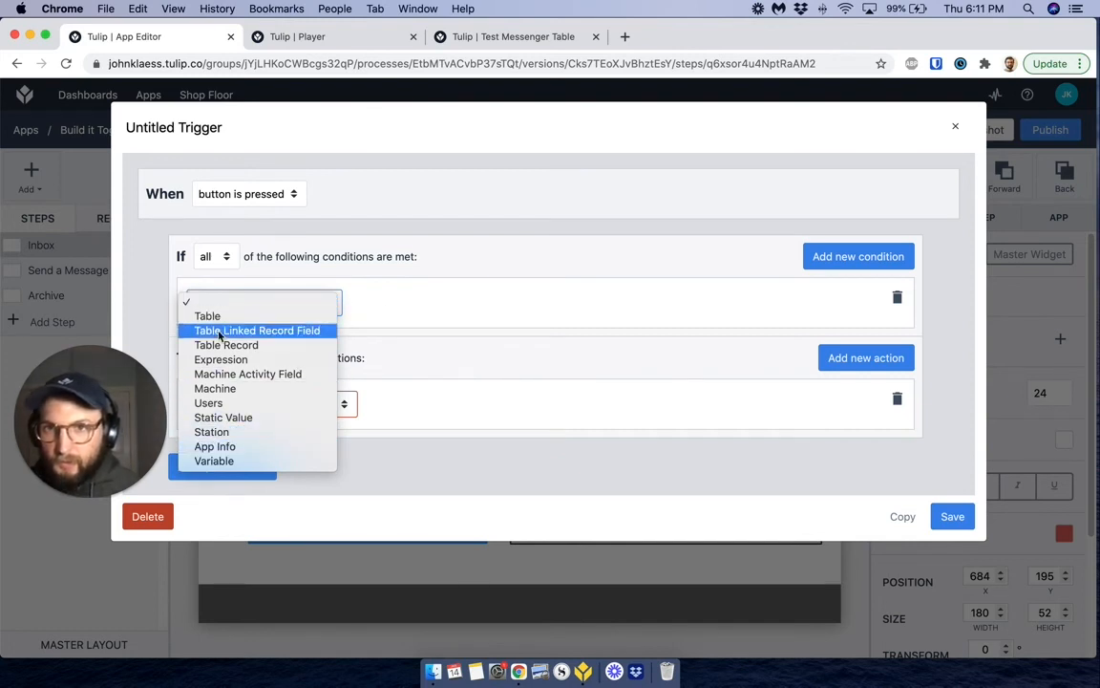
click(381, 310)
click(384, 304)
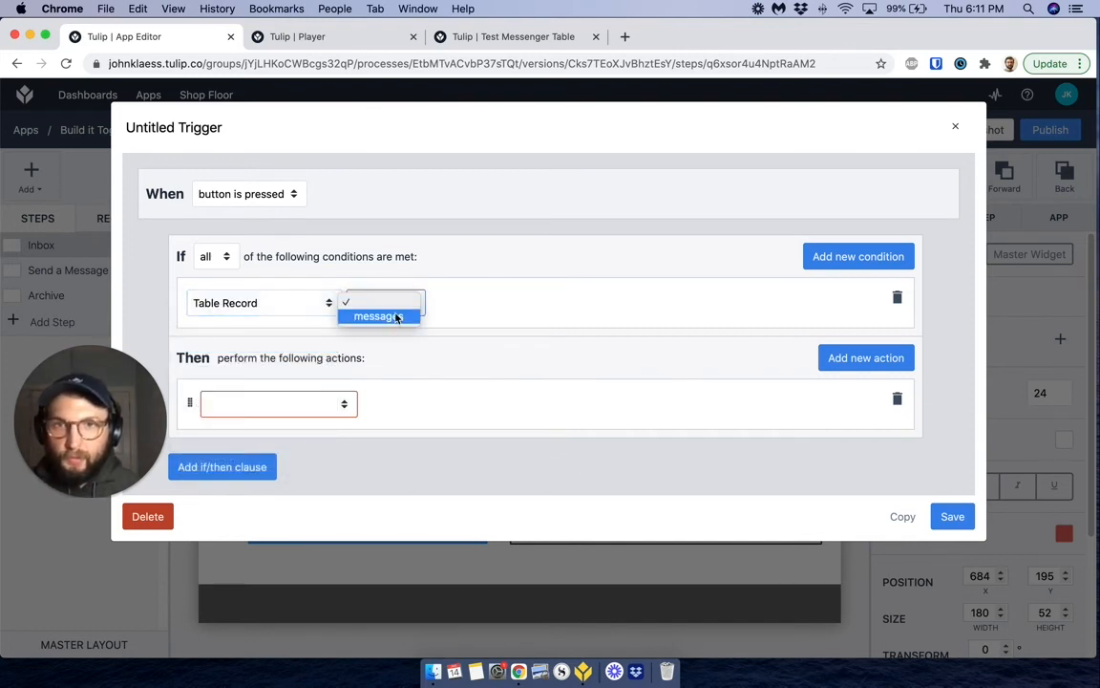
click(403, 317)
click(478, 305)
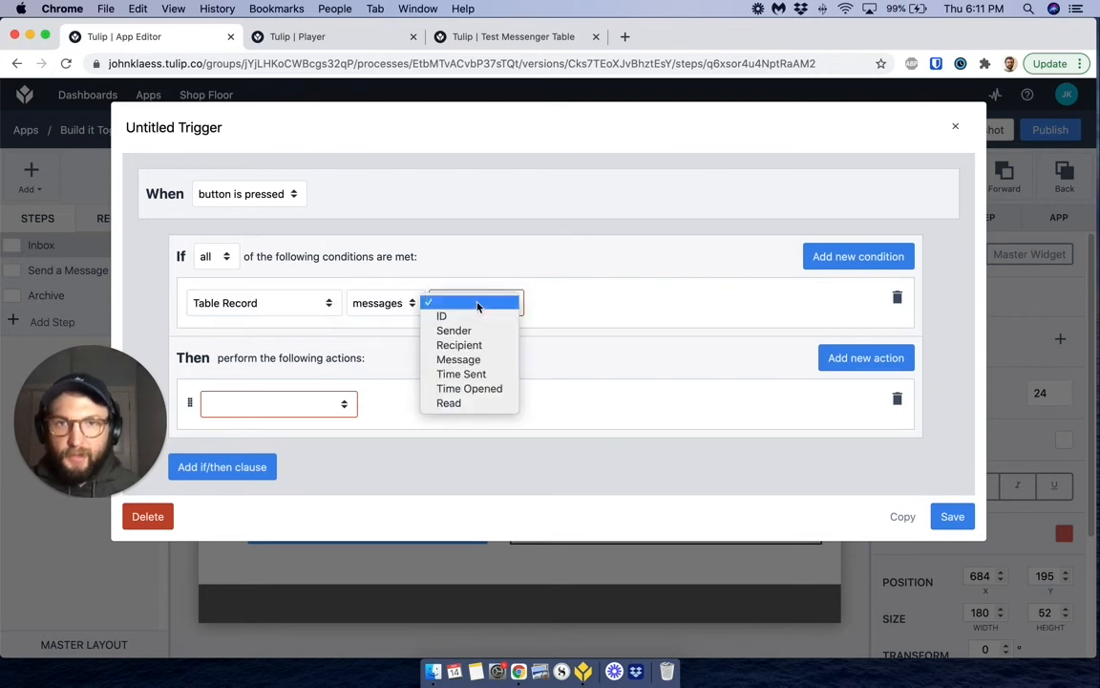
click(469, 389)
click(562, 306)
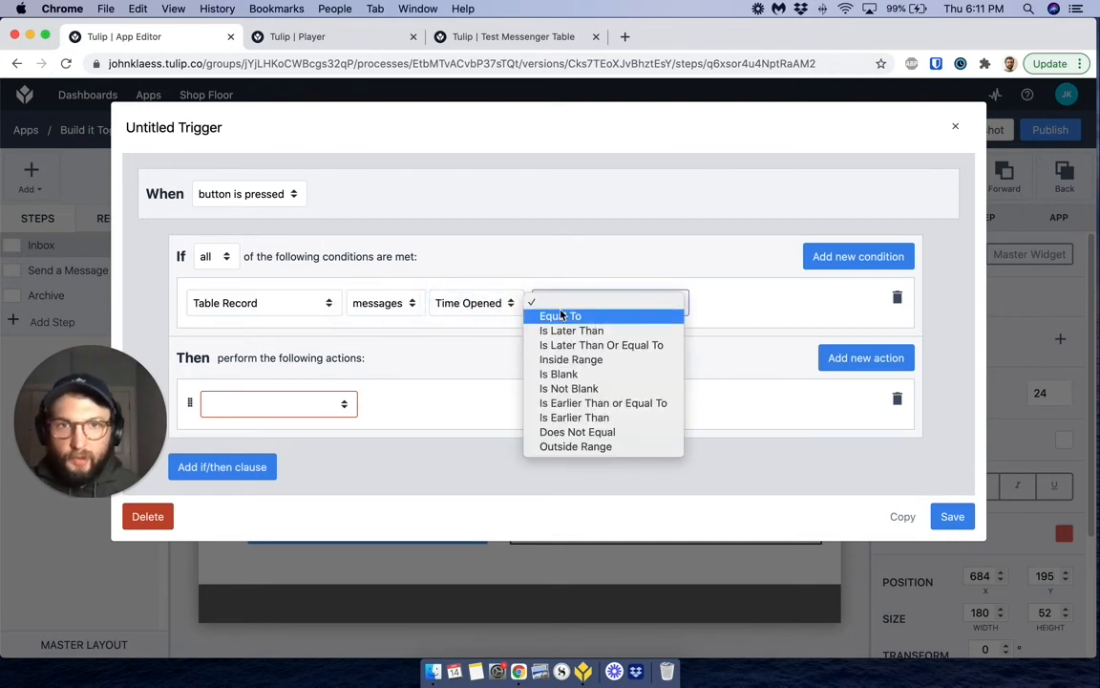
click(573, 388)
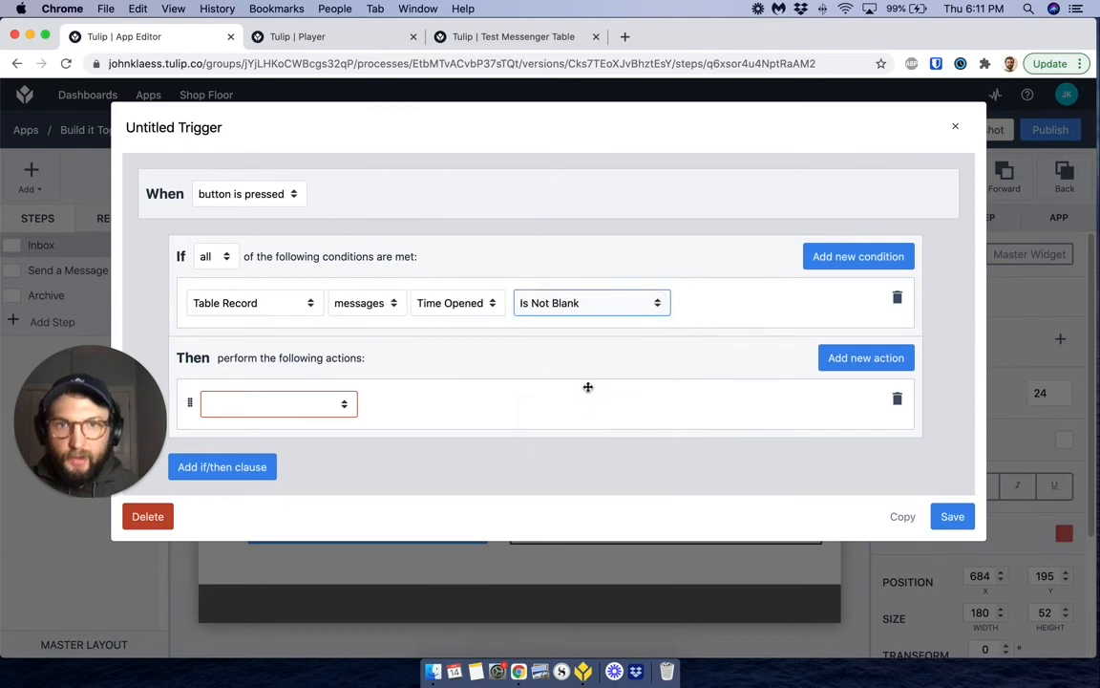
- Set the Mark as Read trigger's action to Data Manipulation with the Store operation
click(319, 410)
scroll(277, 421, down, 3)
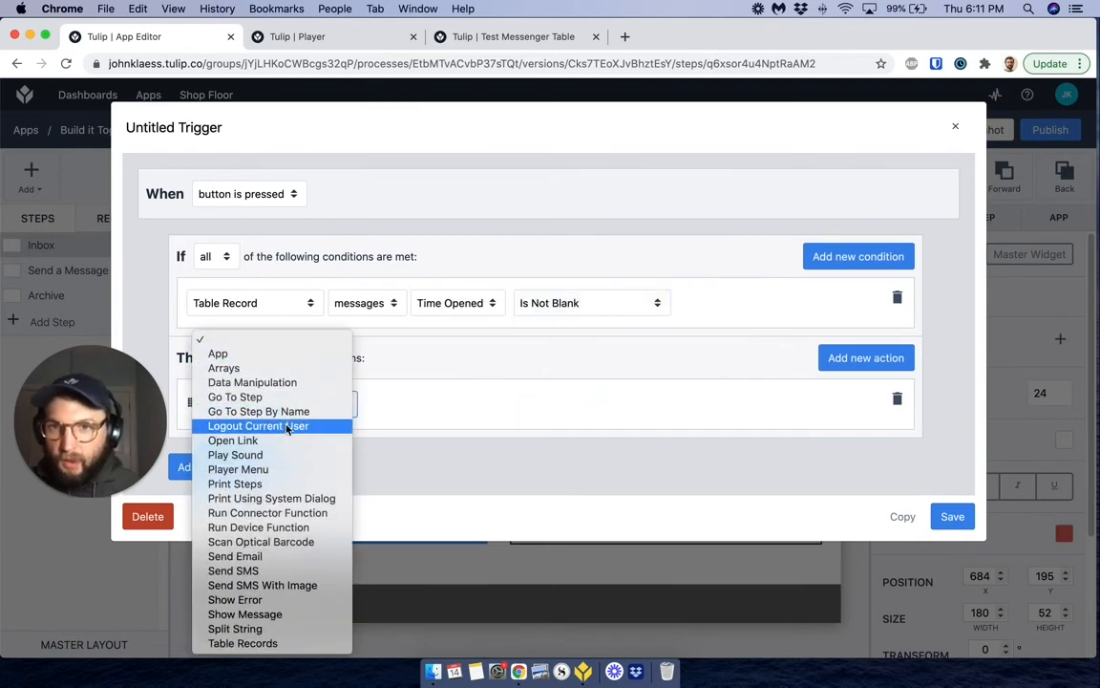
click(246, 369)
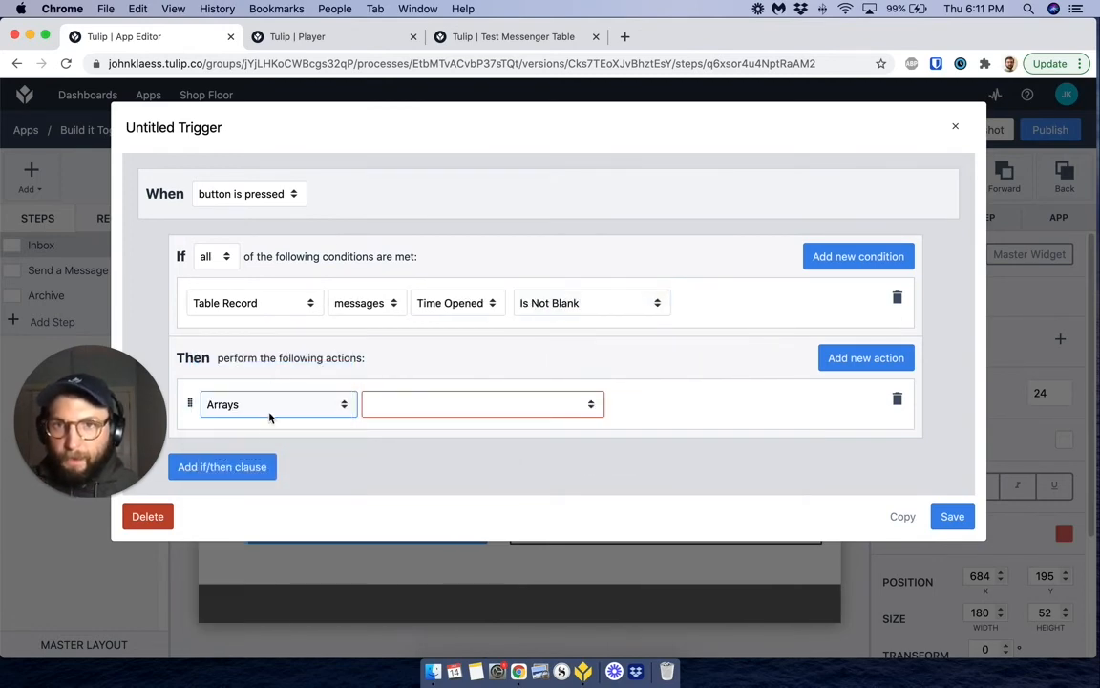
click(258, 407)
click(256, 418)
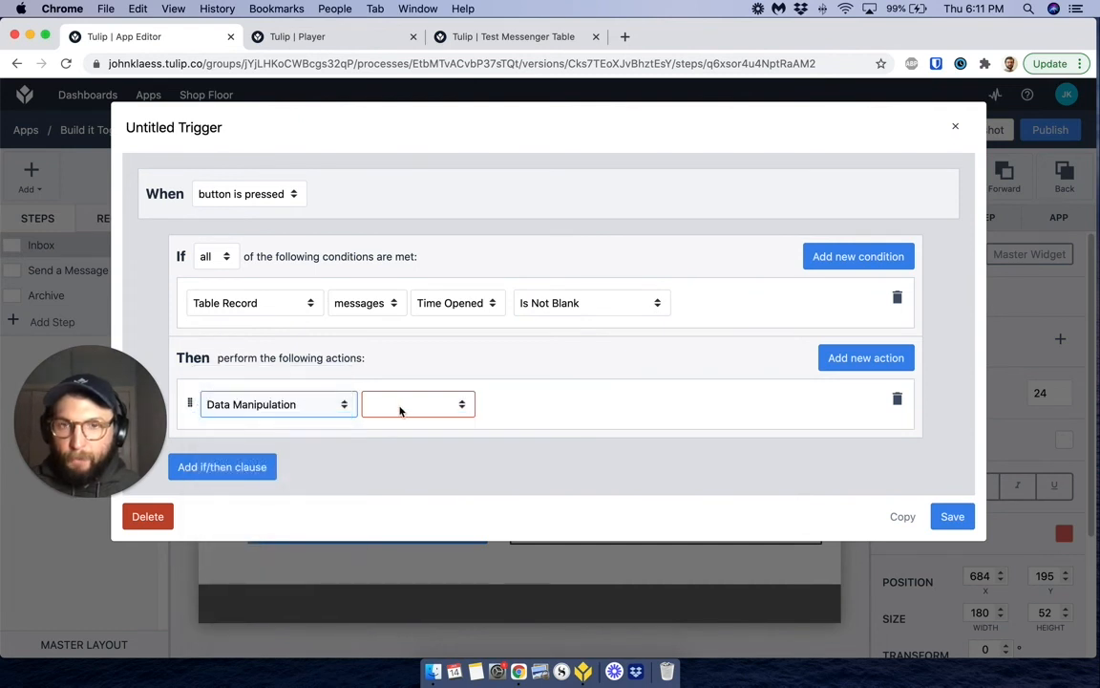
click(401, 407)
click(400, 461)
- Set the Store action's data to an Expression with the value 'read'
click(520, 410)
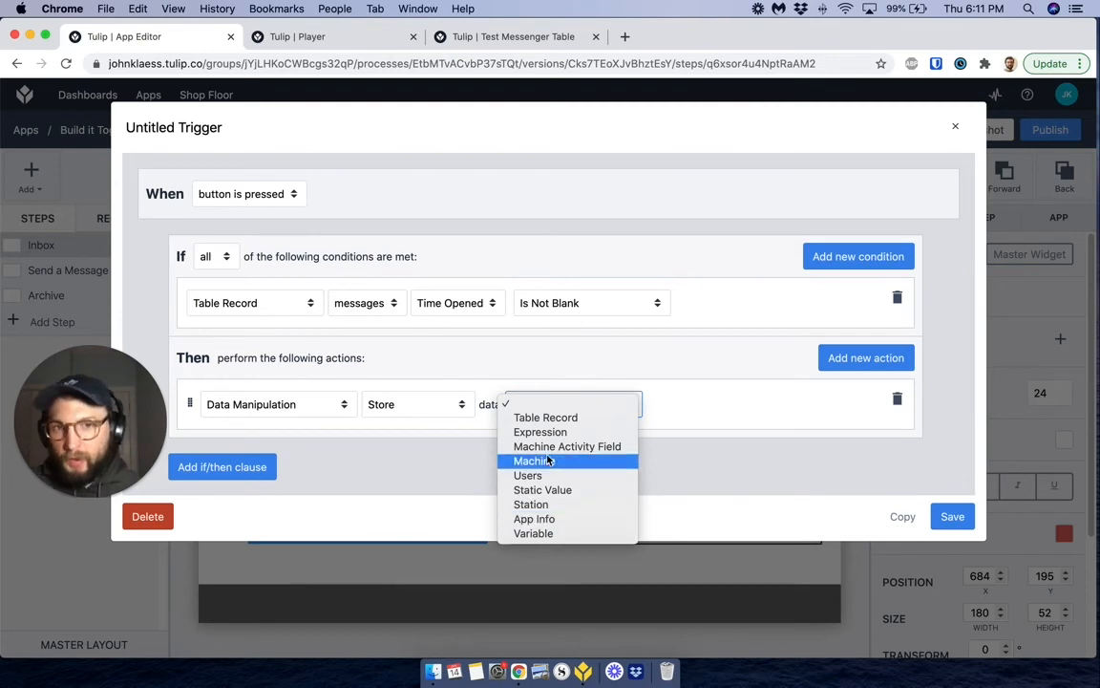
click(638, 403)
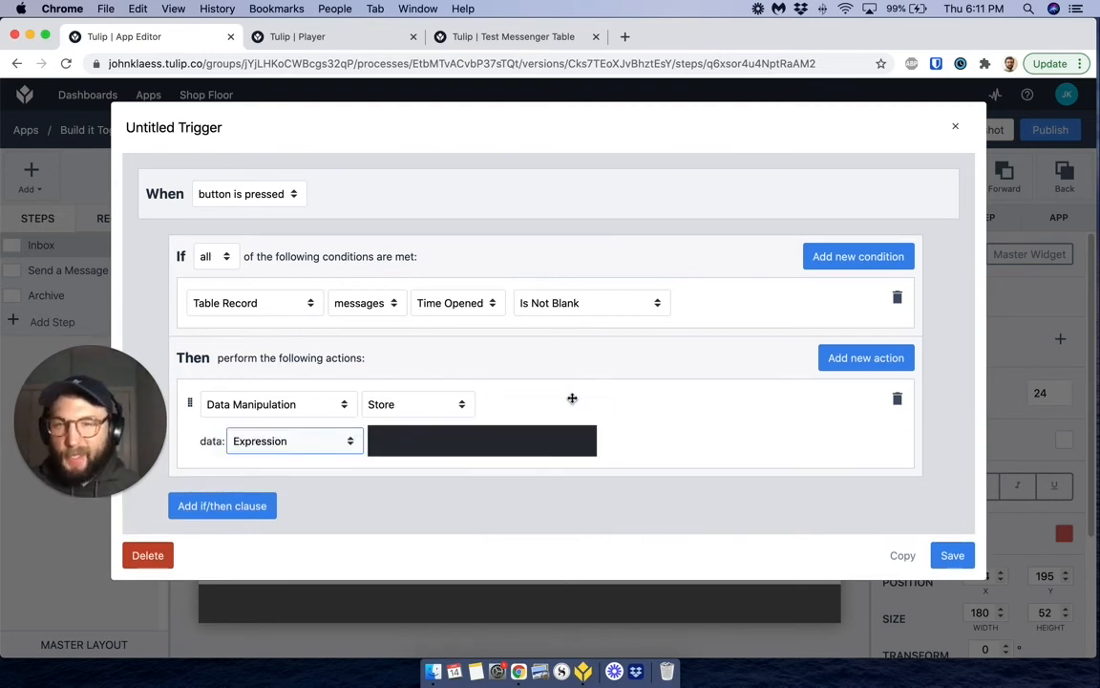
click(408, 438)
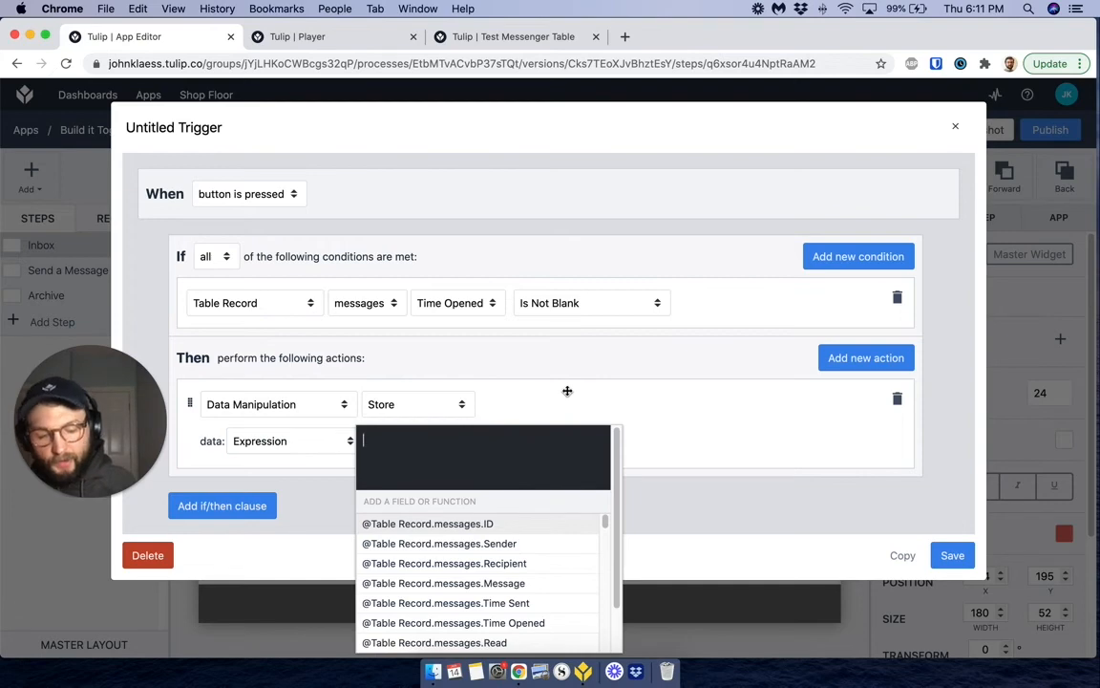
text('Yes)
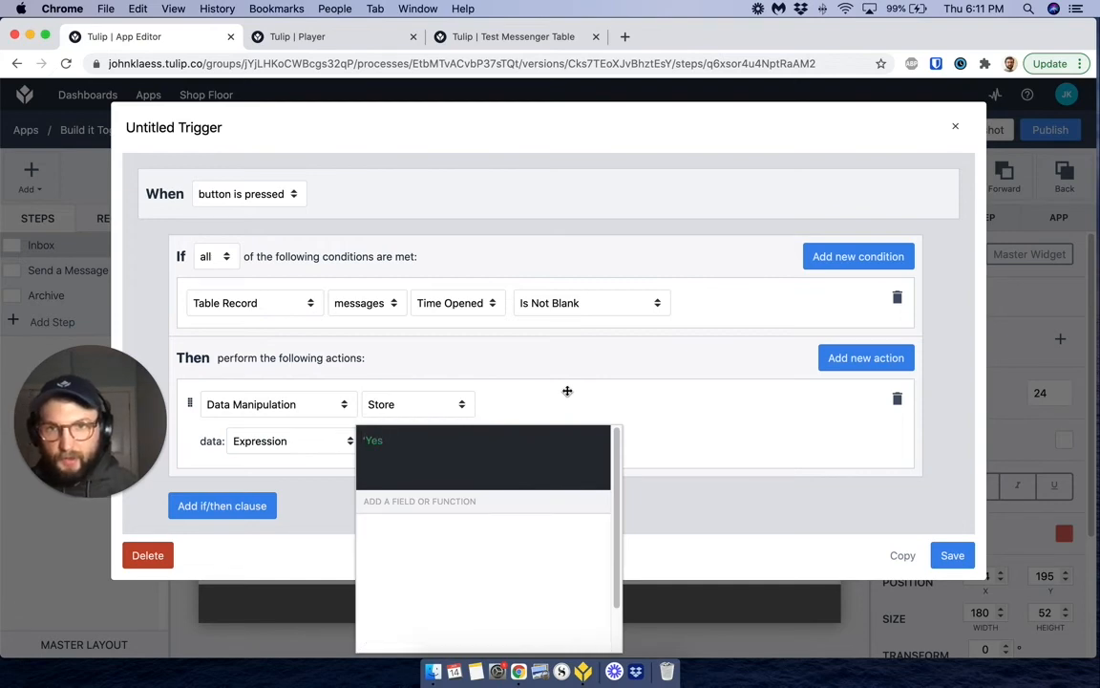
key(BackSpace)
key(BackSpace)
key(BackSpace)
text(read')
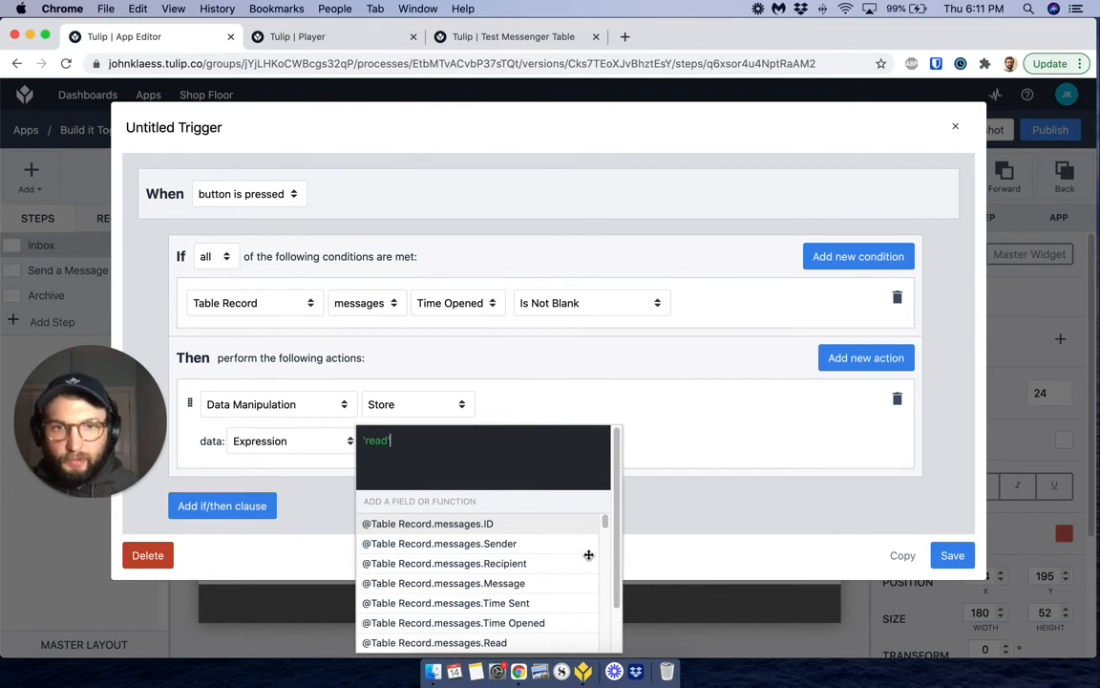
scroll(589, 555, down, 2)
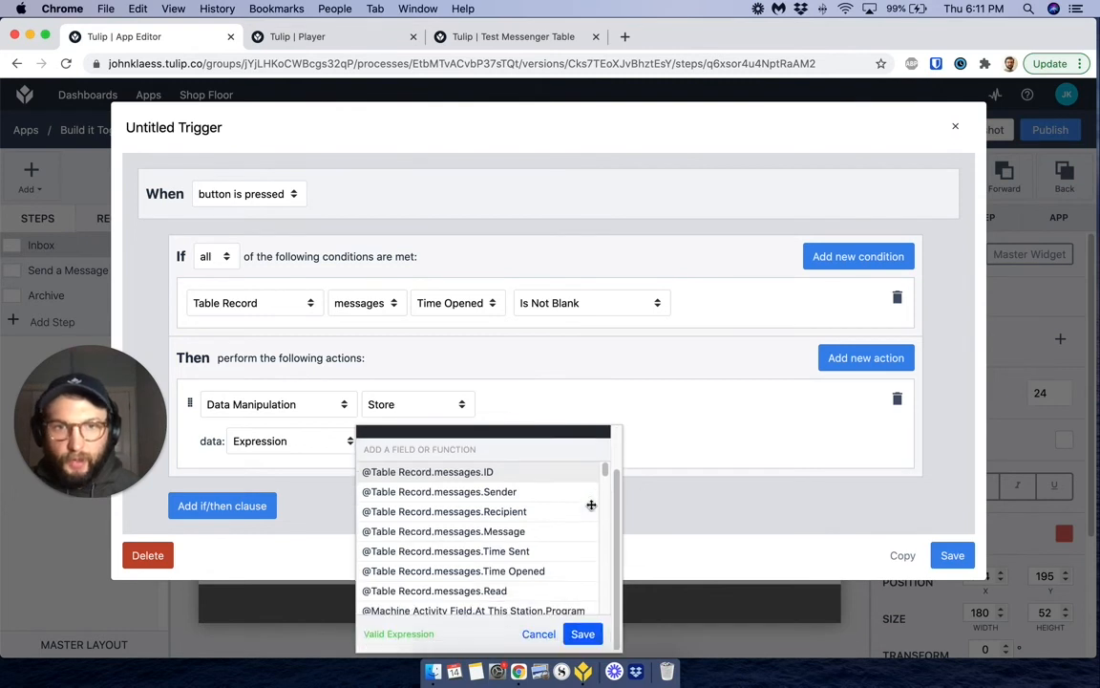
click(582, 633)
- Set the storage location to the messages table record's Read field and save the trigger
click(680, 447)
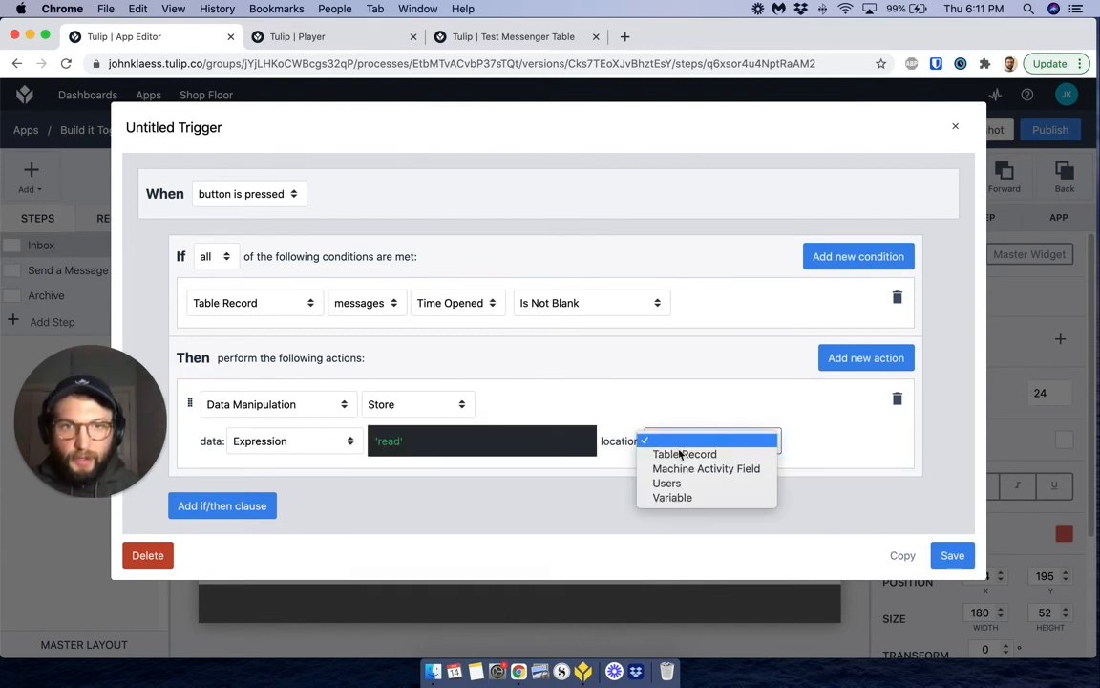
click(684, 454)
click(793, 441)
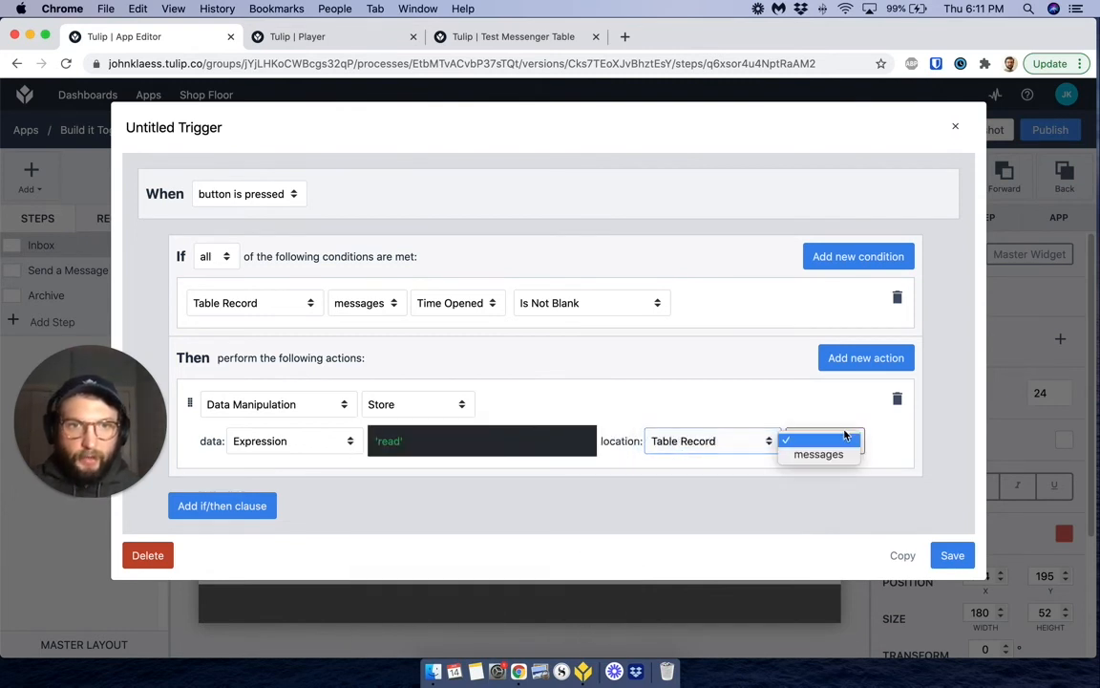
click(808, 453)
click(508, 483)
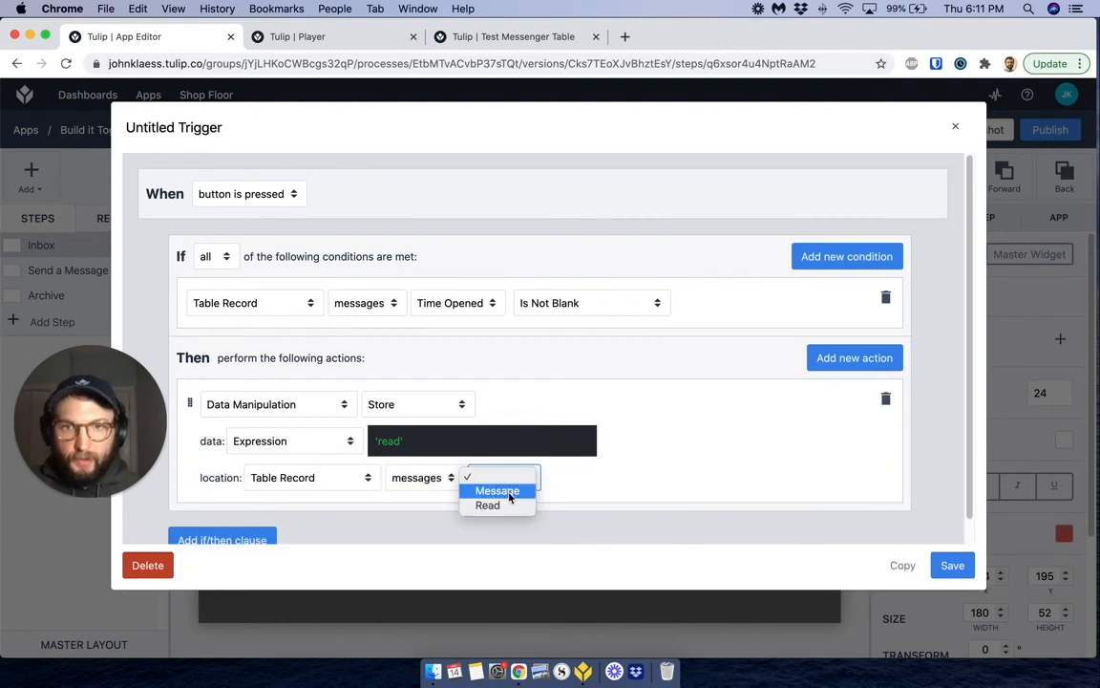
click(487, 503)
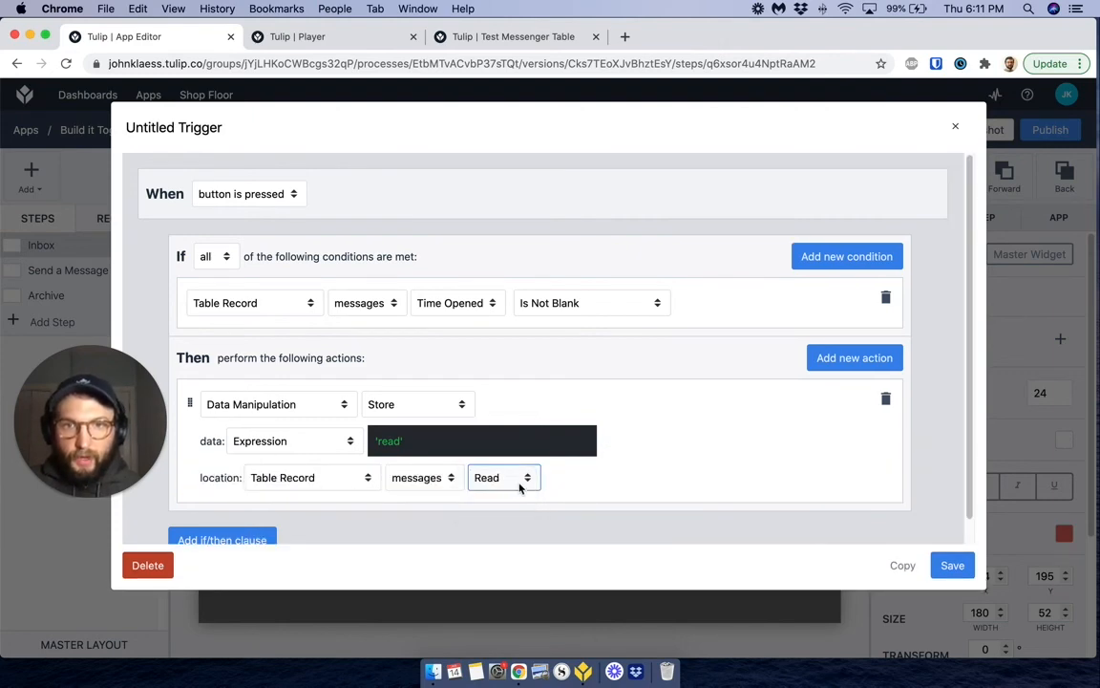
click(953, 564)
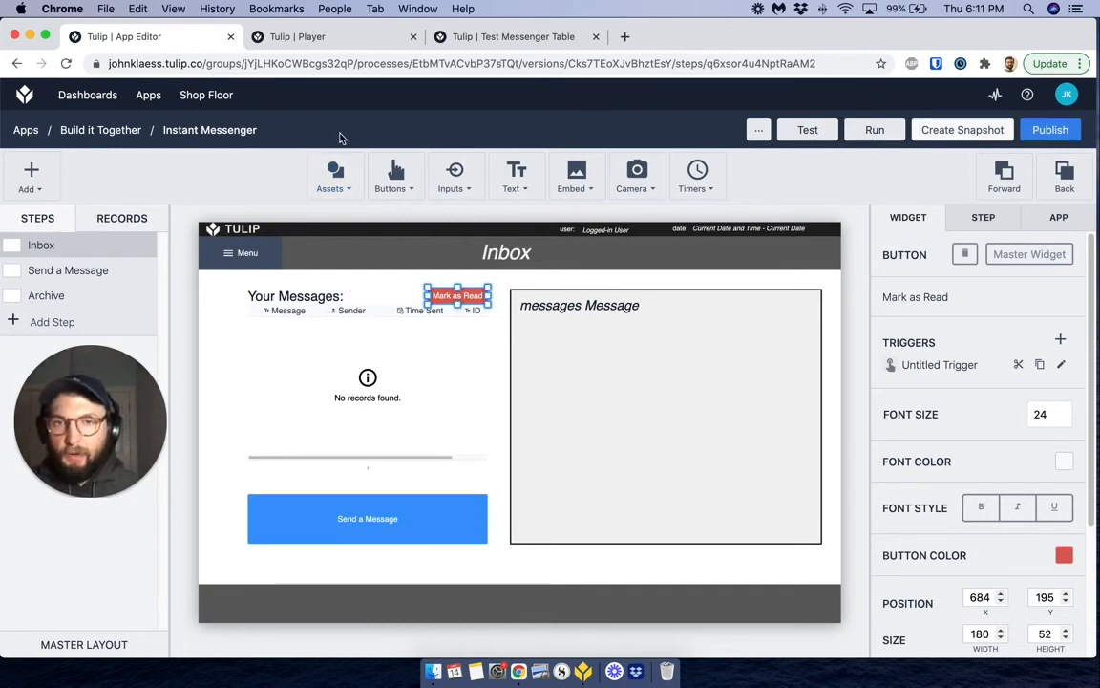
- Switch to the Player test and try selecting each of the two Inbox messages in turn
click(286, 38)
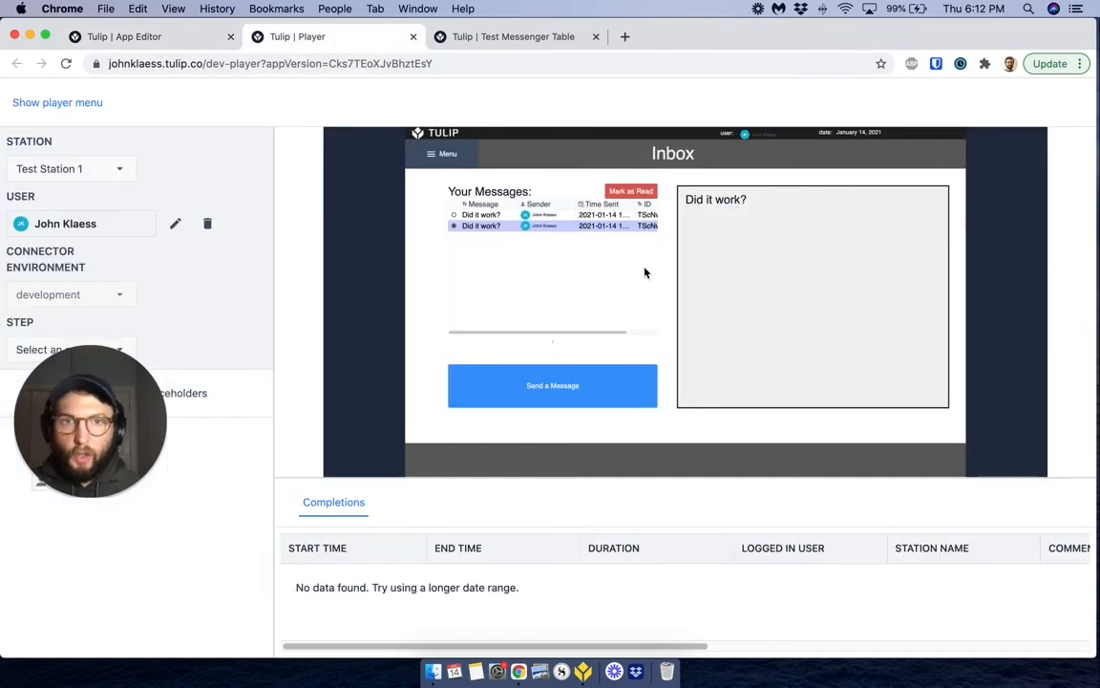
click(471, 217)
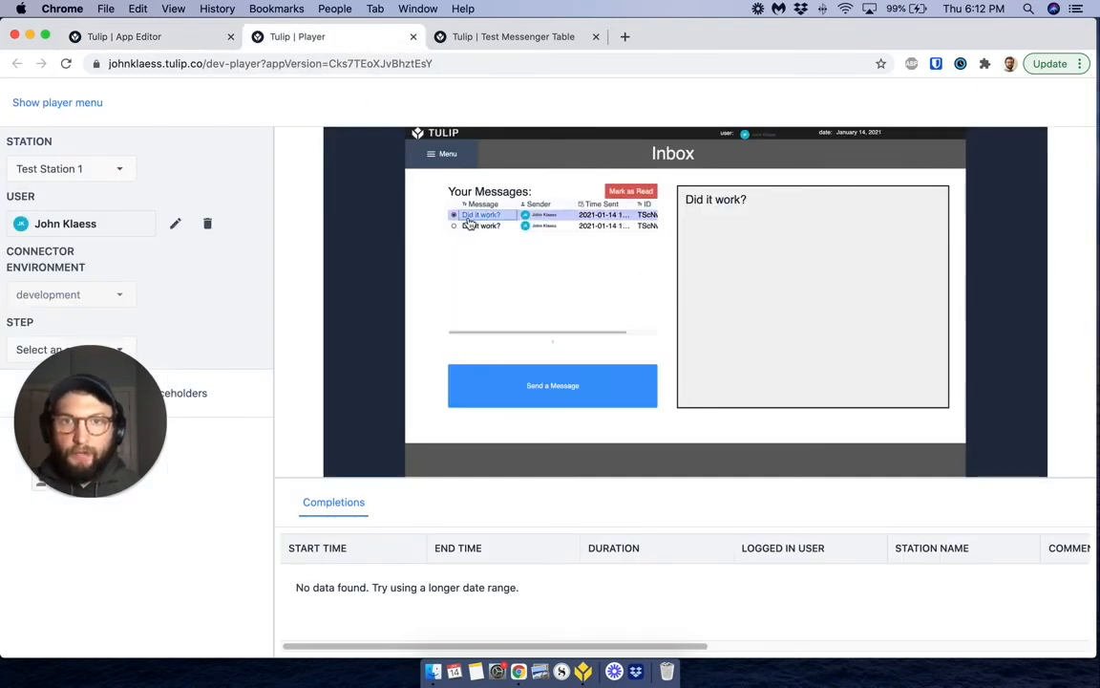
click(475, 229)
click(477, 218)
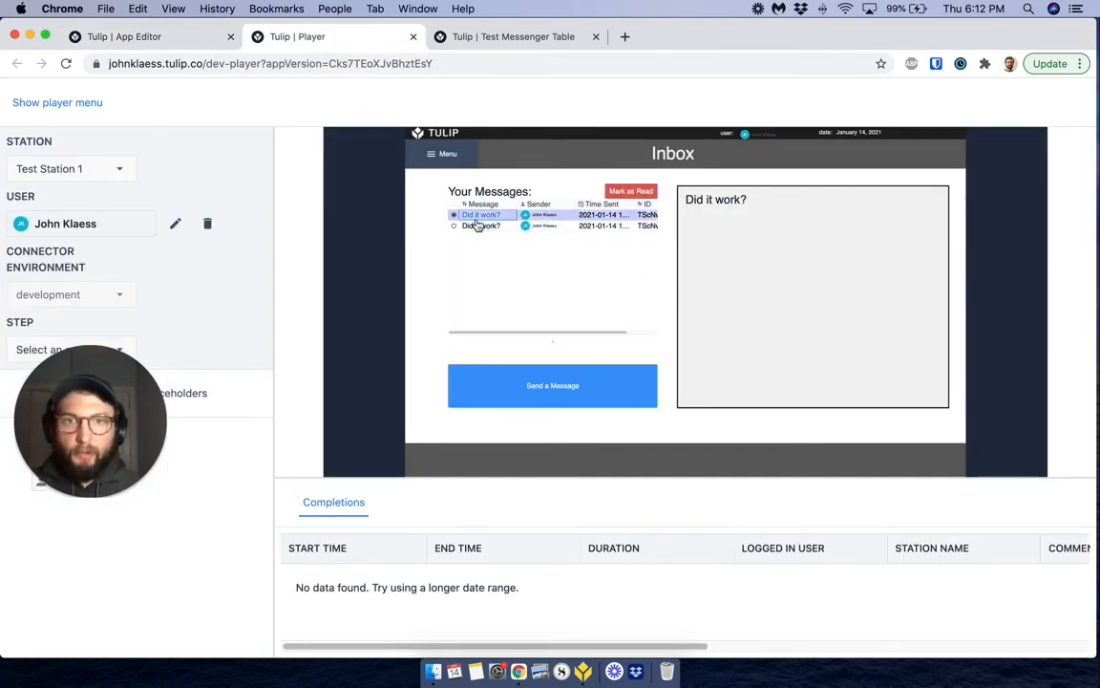
click(477, 228)
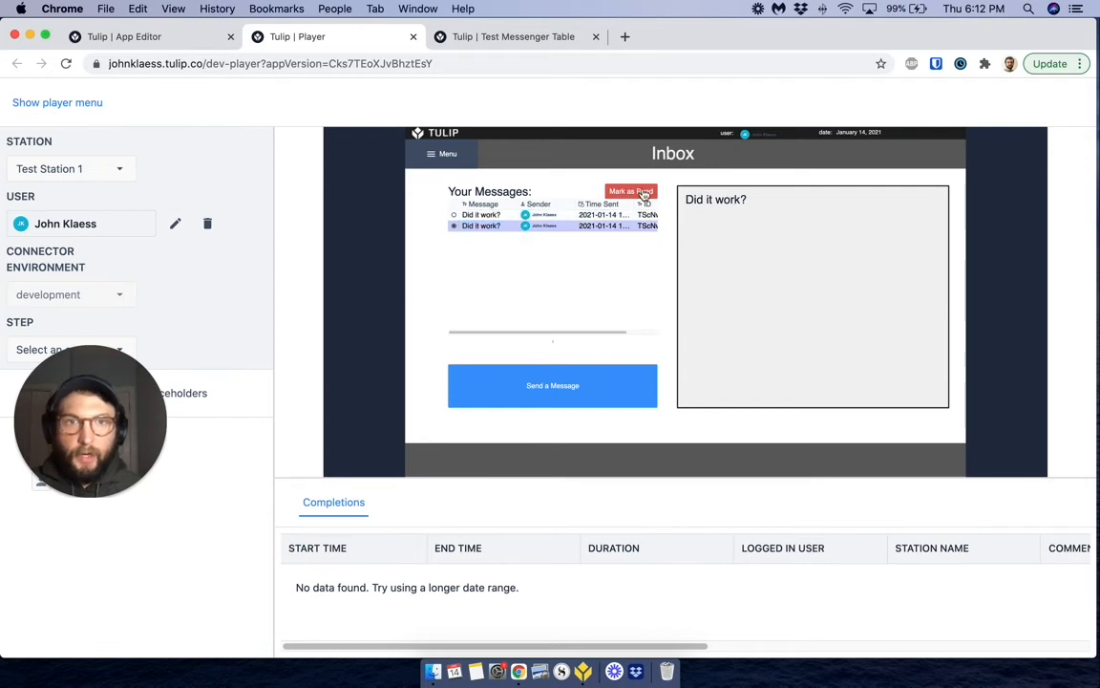
click(468, 215)
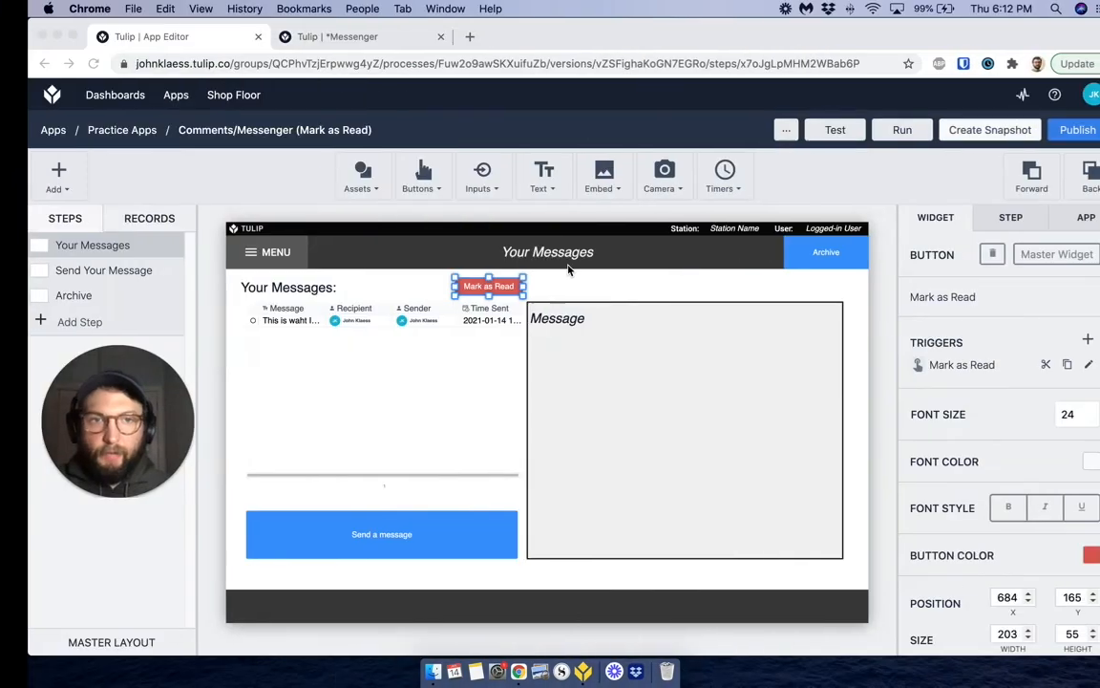
- Examine the Mark as Read trigger's condition and action in the Comments/Messenger (Mark as Read) reference app
click(1061, 364)
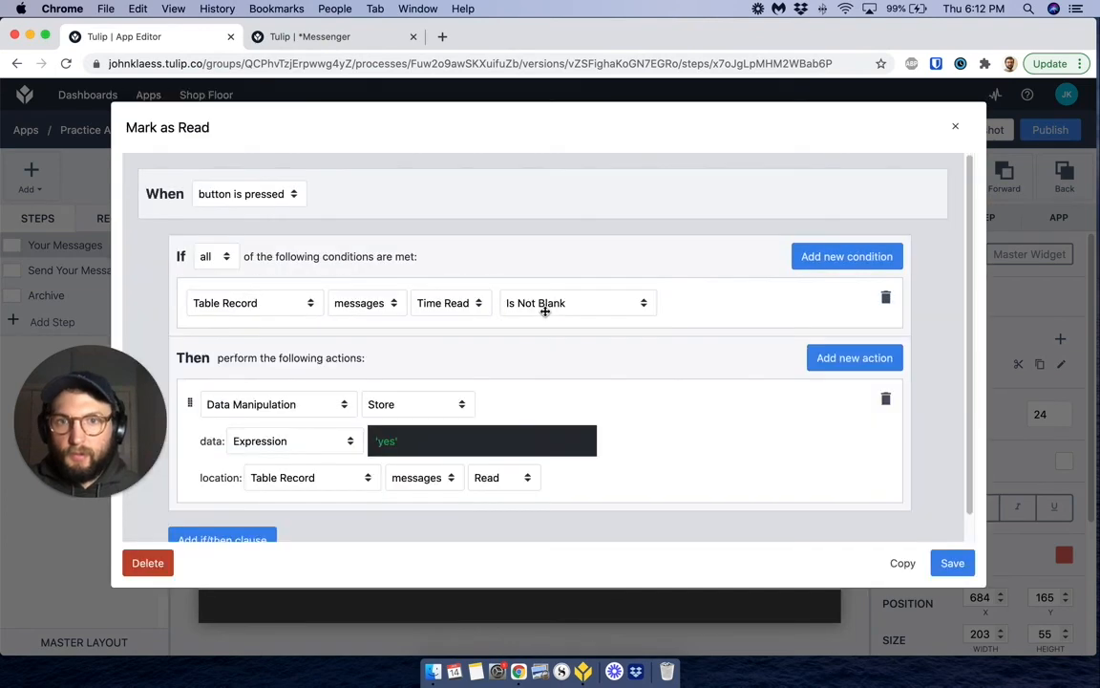
scroll(497, 373, down, 1)
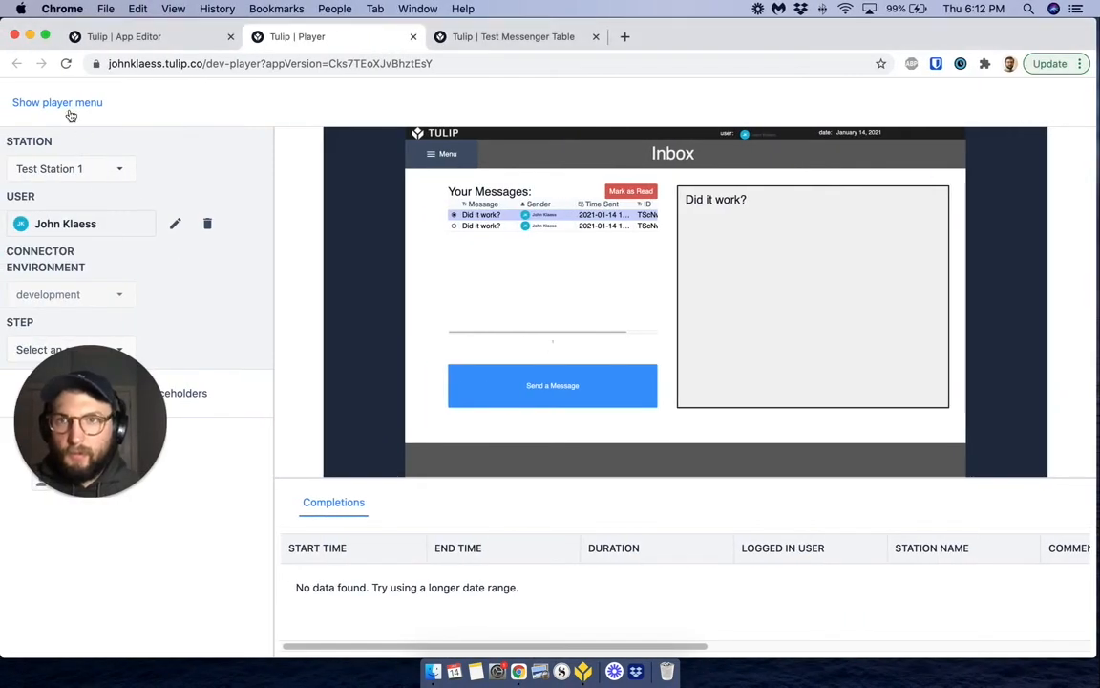
- Restart the Instant Messenger test in the Player and mark both Inbox messages as read one after the other
click(549, 219)
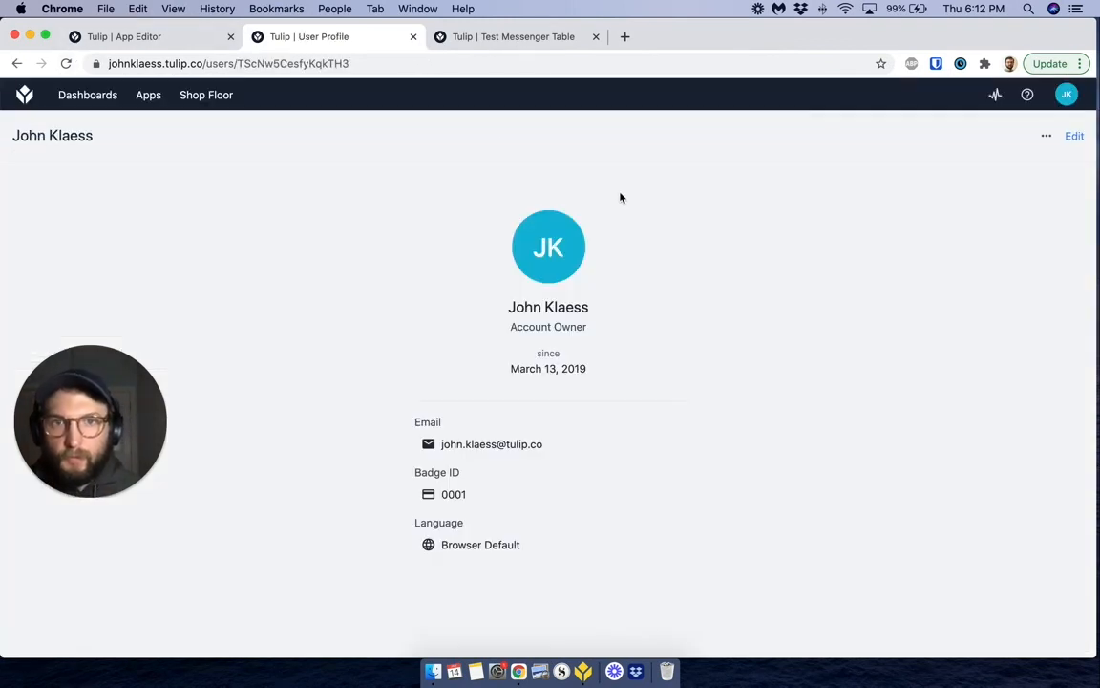
click(17, 64)
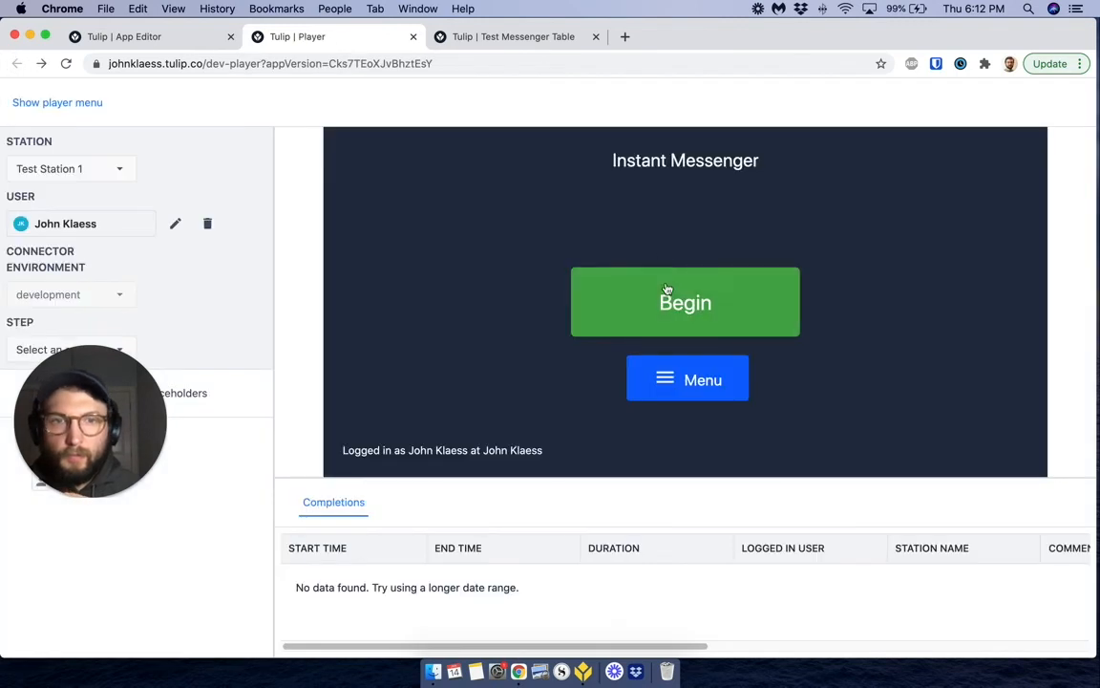
click(667, 288)
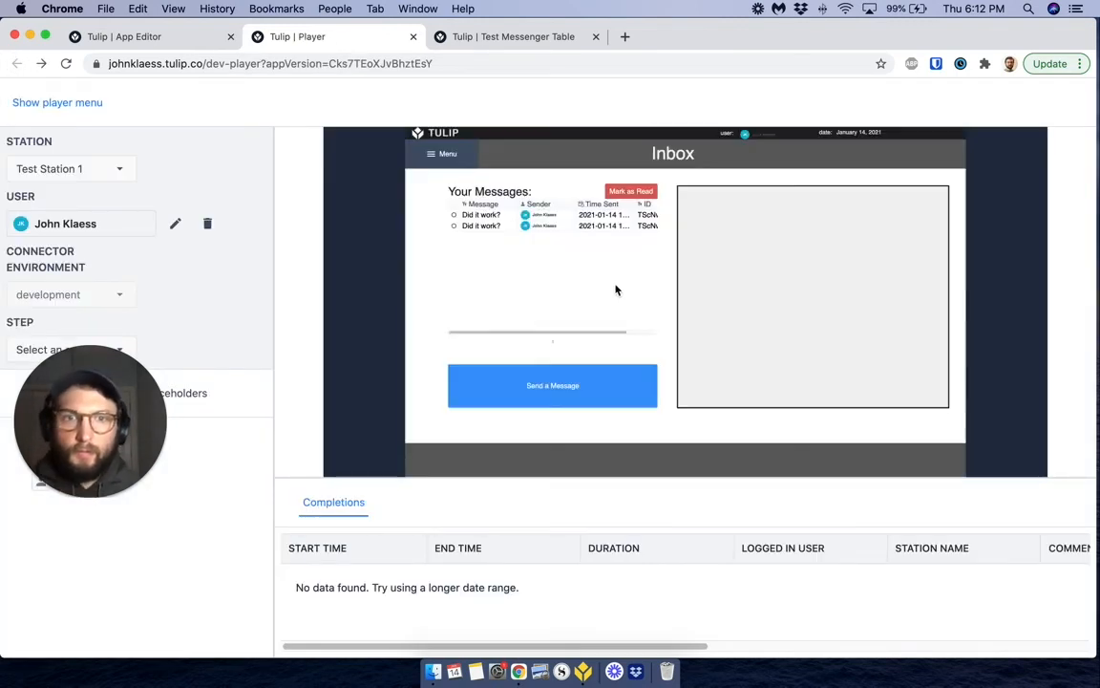
click(456, 217)
click(629, 191)
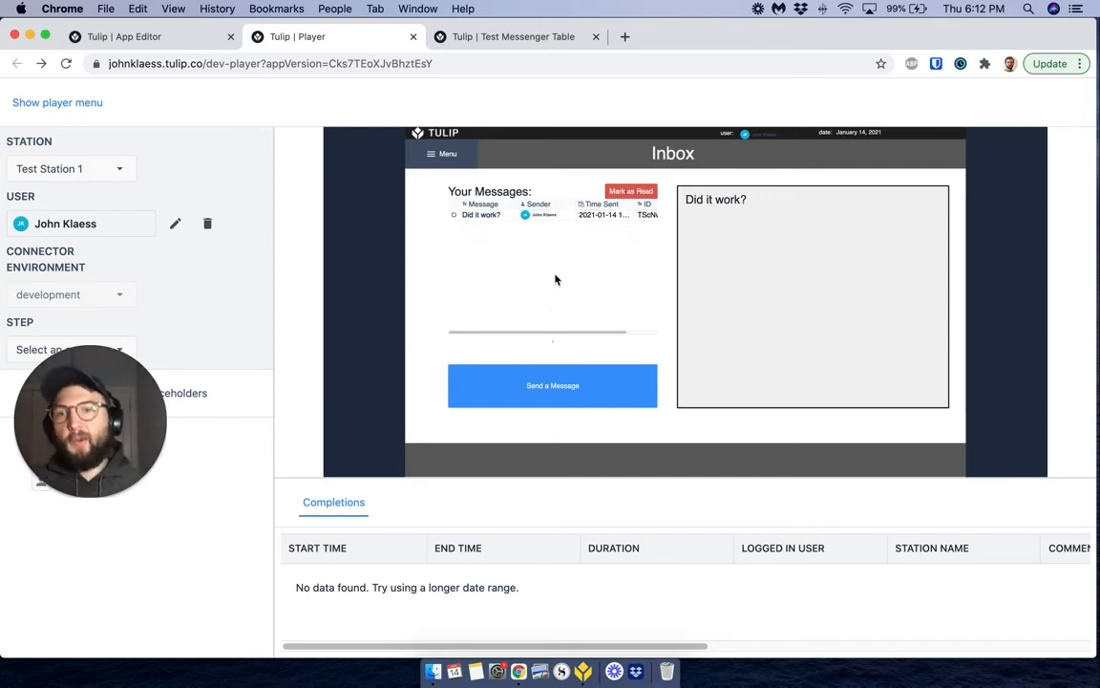
click(457, 218)
click(618, 191)
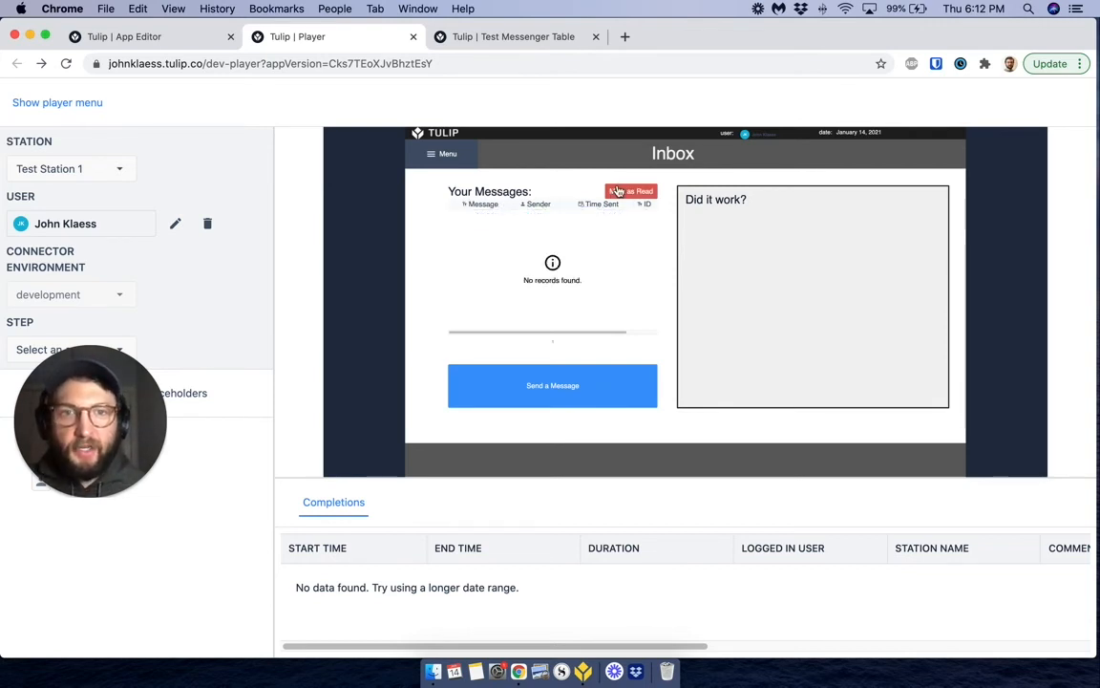
- Return to the App Editor and review the filters of the Inbox's message table widget
click(161, 37)
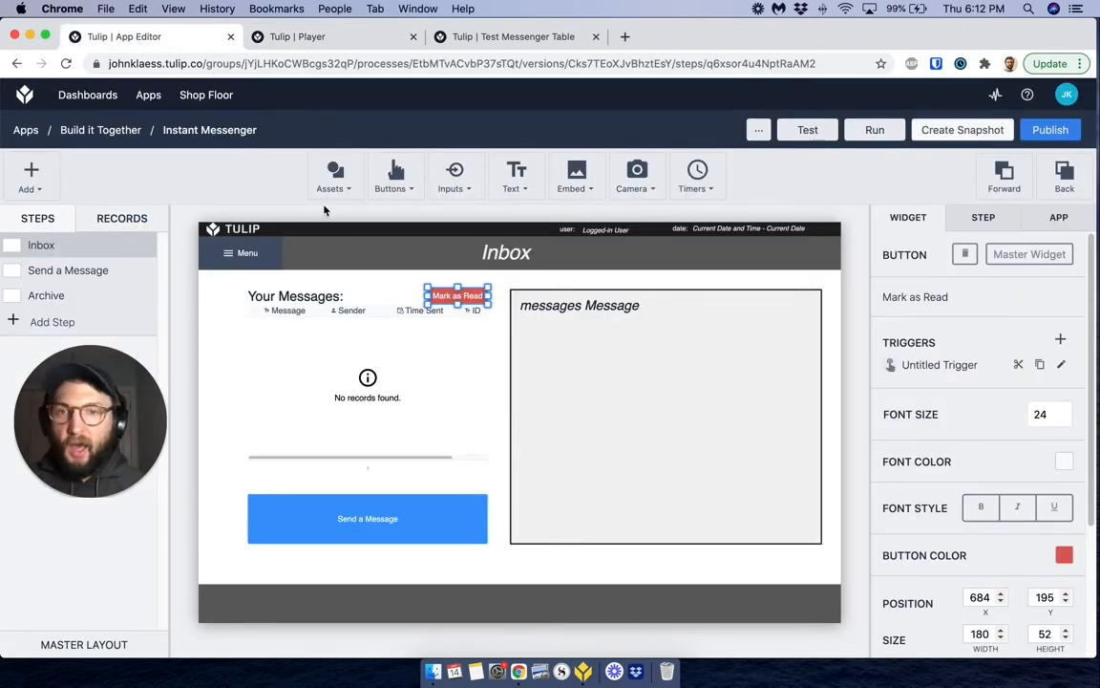
click(367, 381)
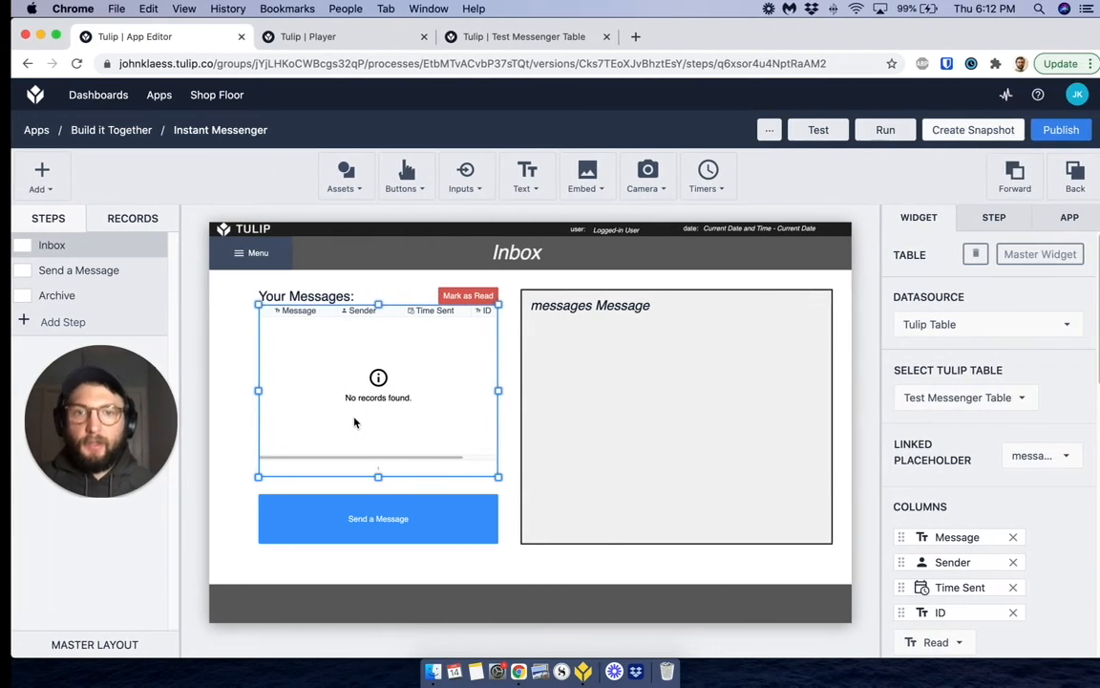
right_click(361, 416)
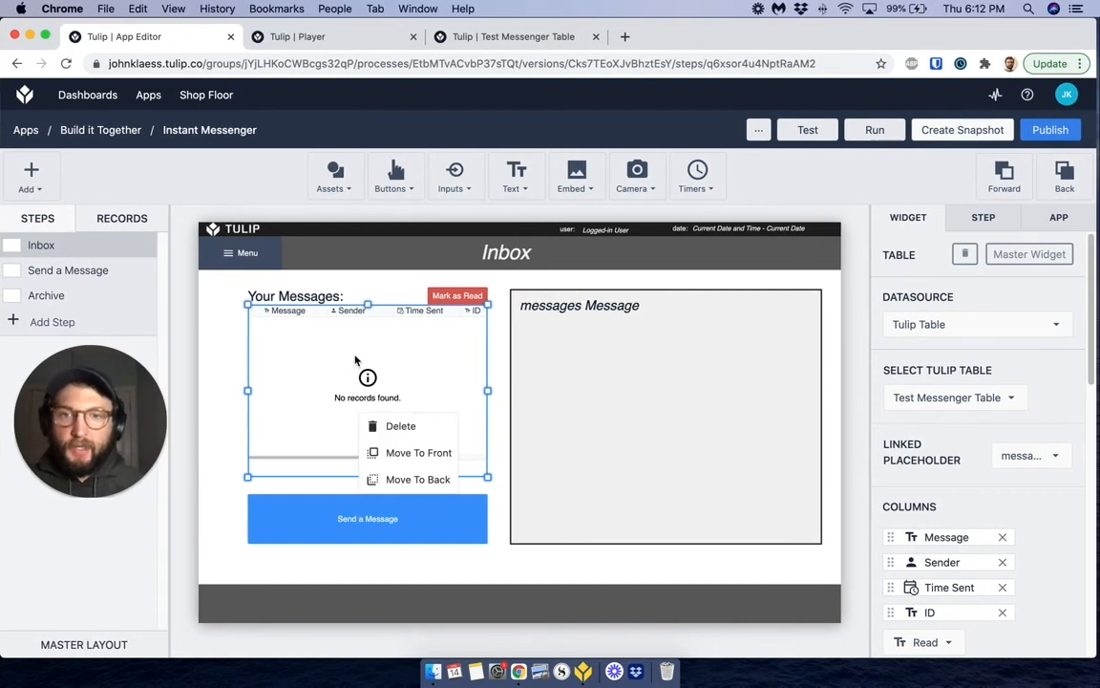
scroll(980, 374, down, 5)
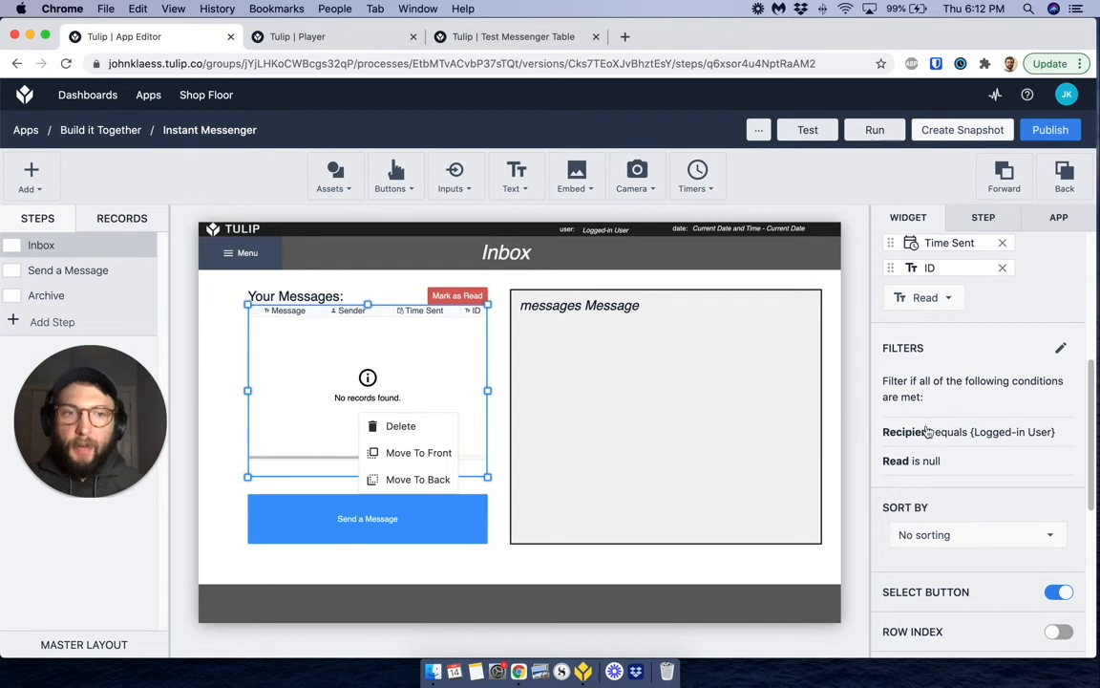
- Check the Test Messenger Table's records and Read column against the Inbox in the Player
click(490, 37)
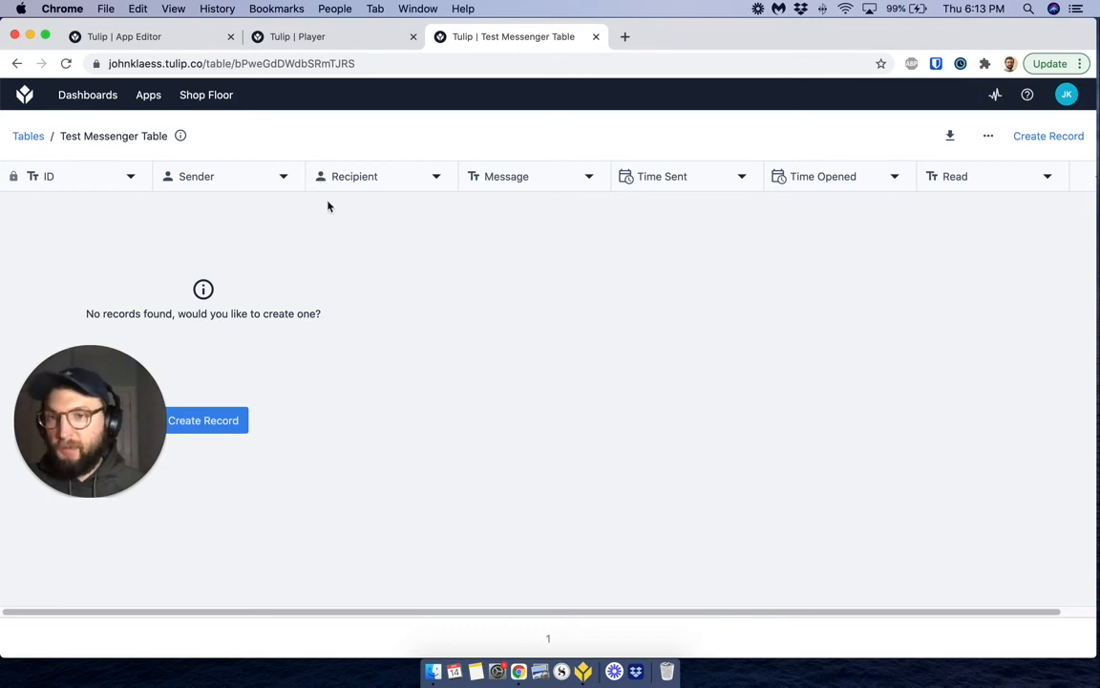
click(272, 38)
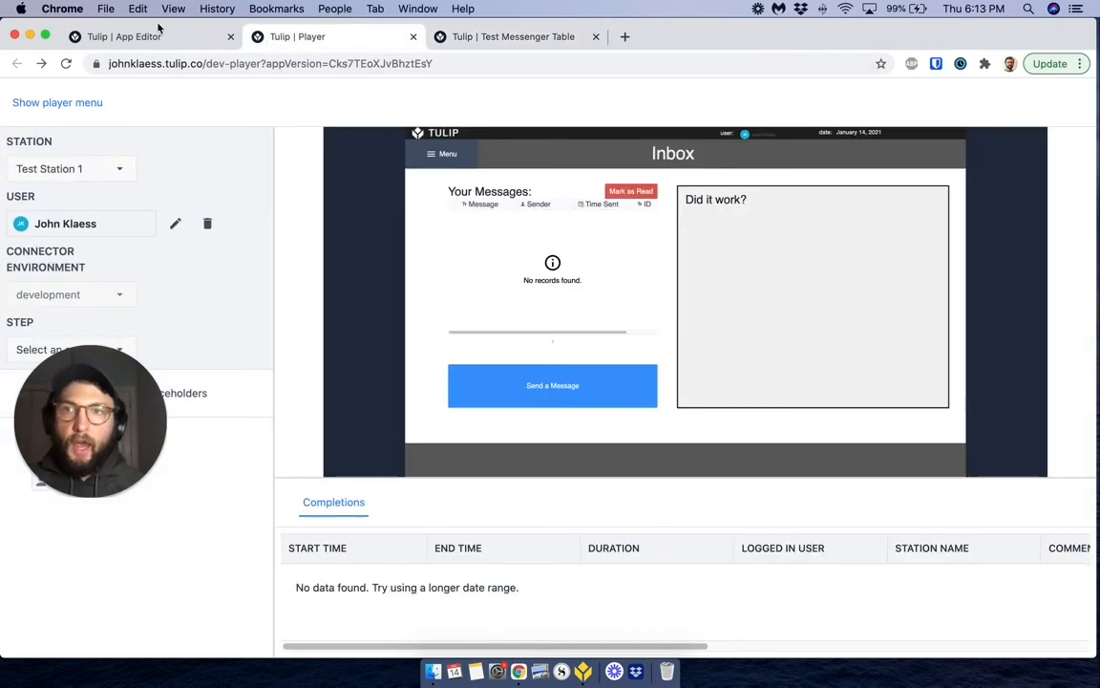
click(535, 37)
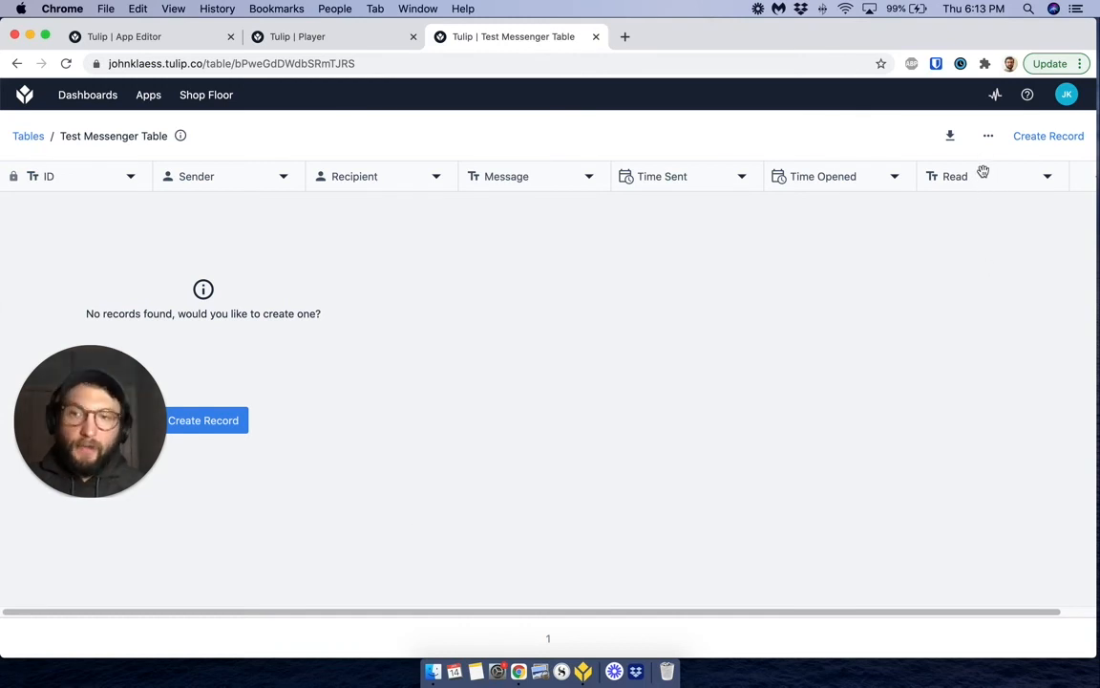
- Name the untitled trigger on the Inbox's Mark as Read button "Mark as Read" in the App Editor and save it
click(95, 36)
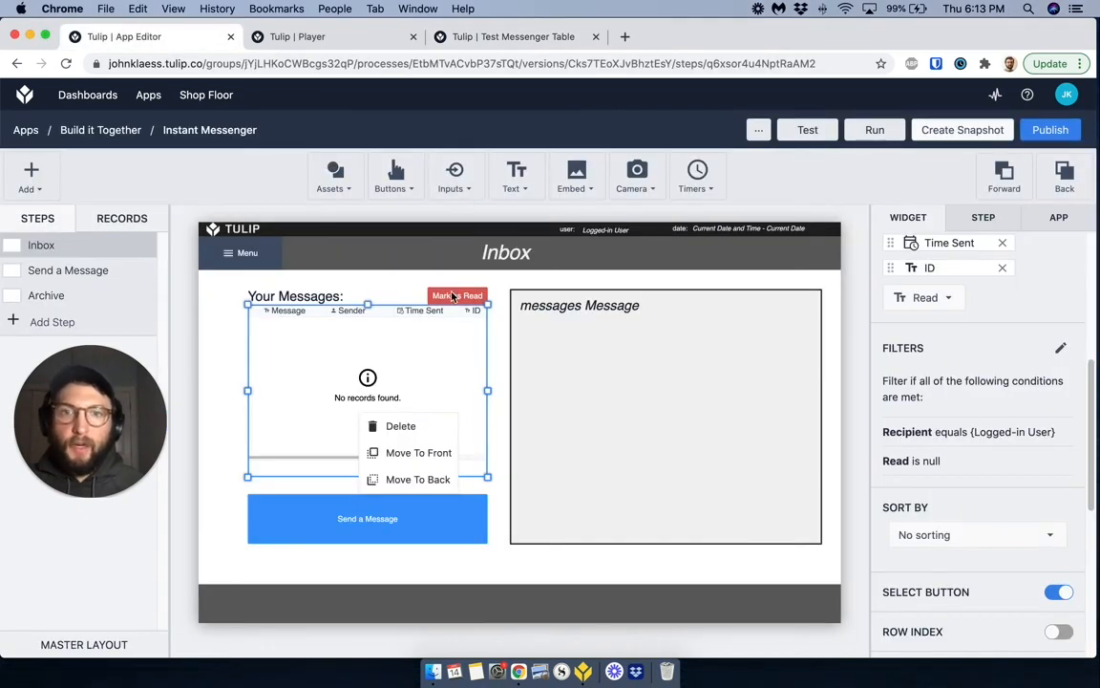
click(455, 294)
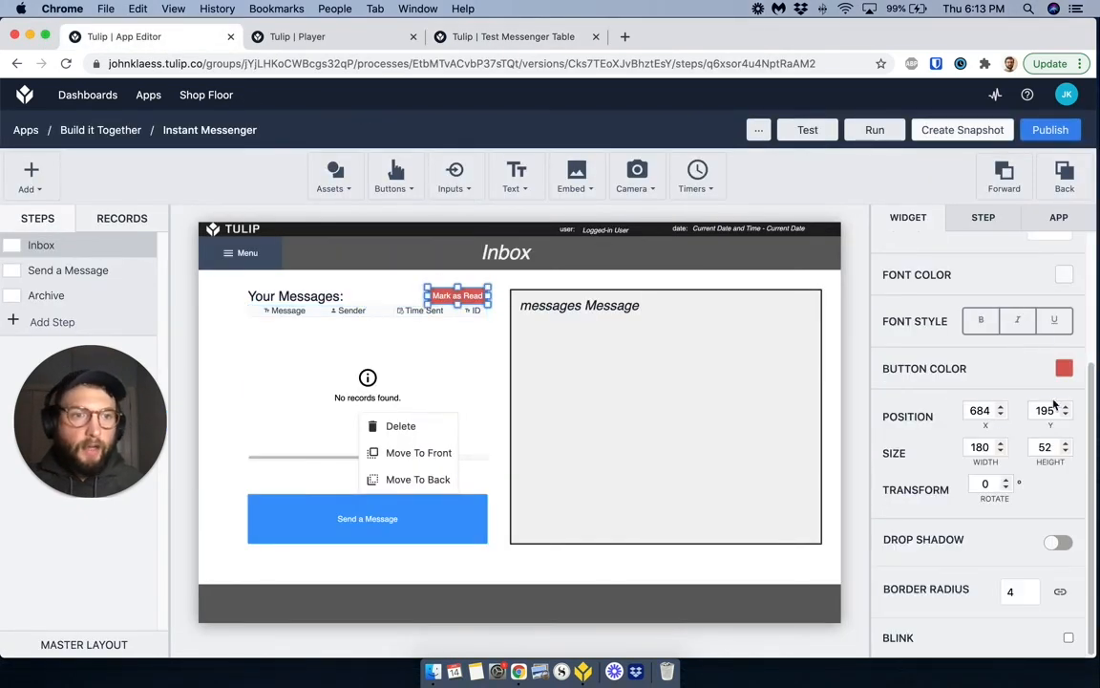
scroll(1050, 374, up, 3)
click(1062, 364)
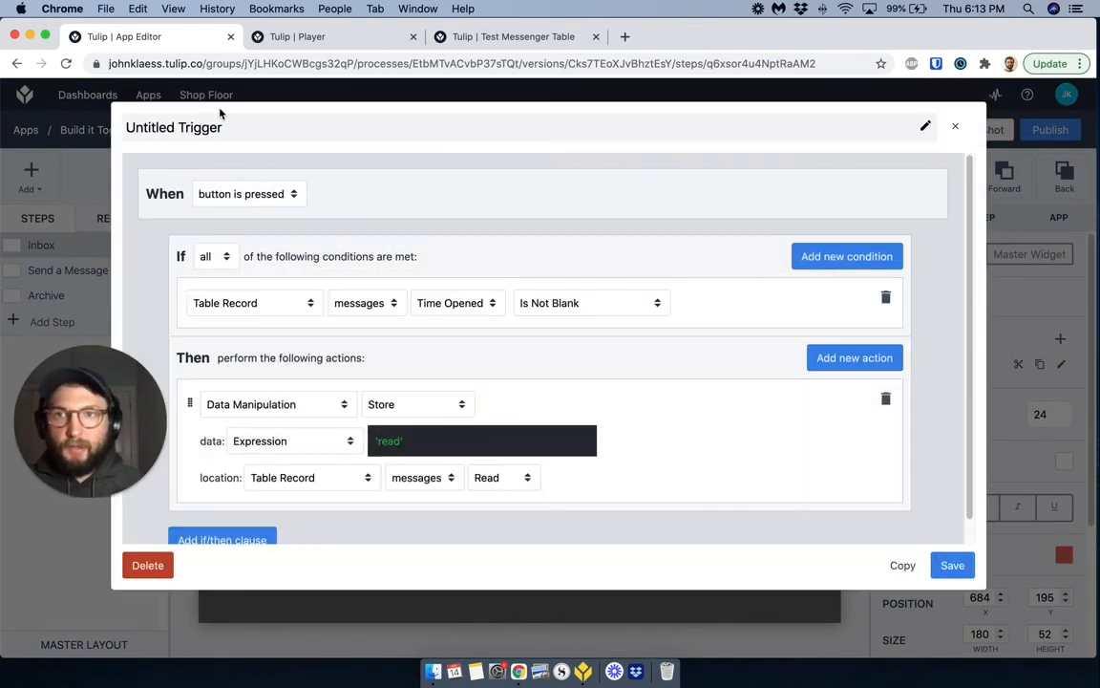
click(214, 122)
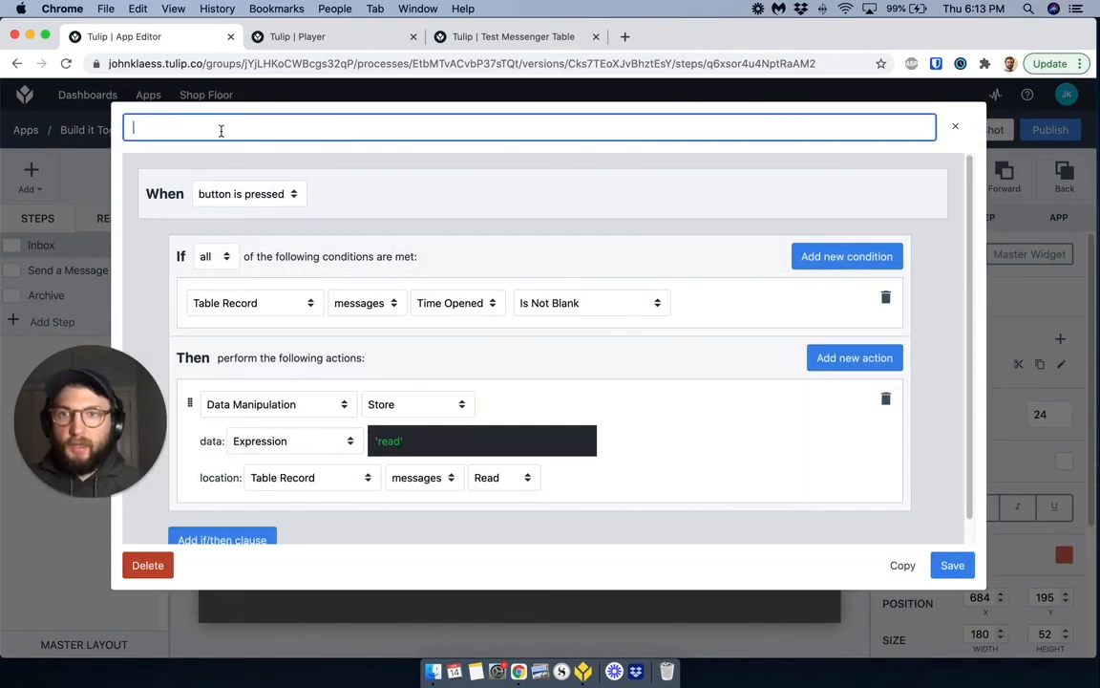
text(Mark as R)
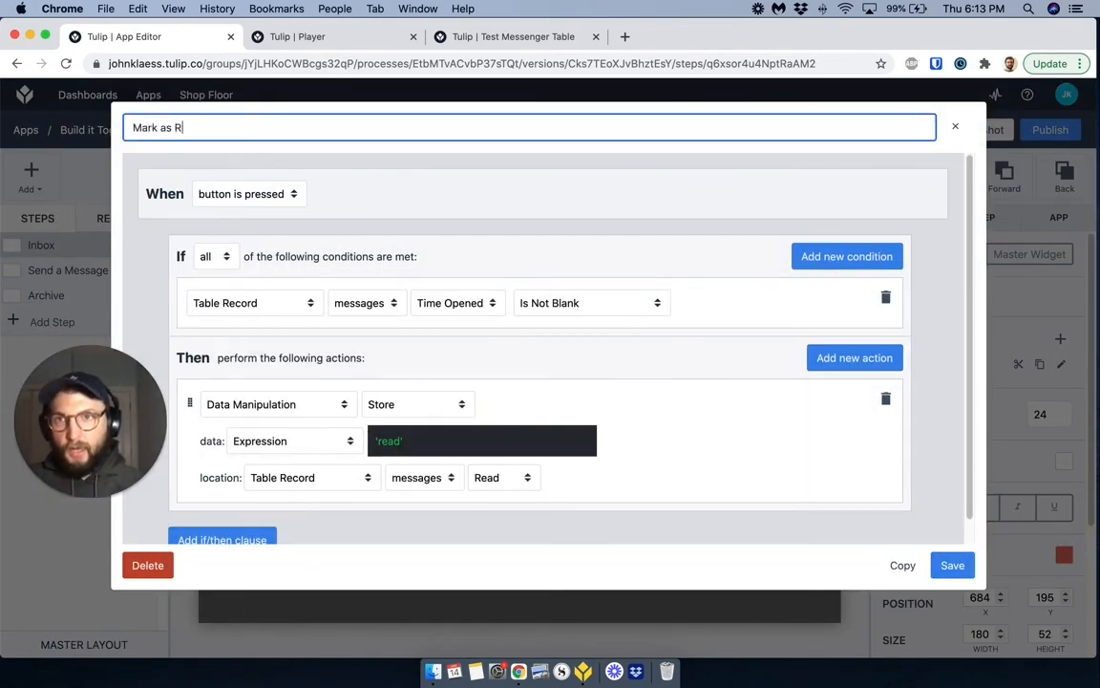
text(ead)
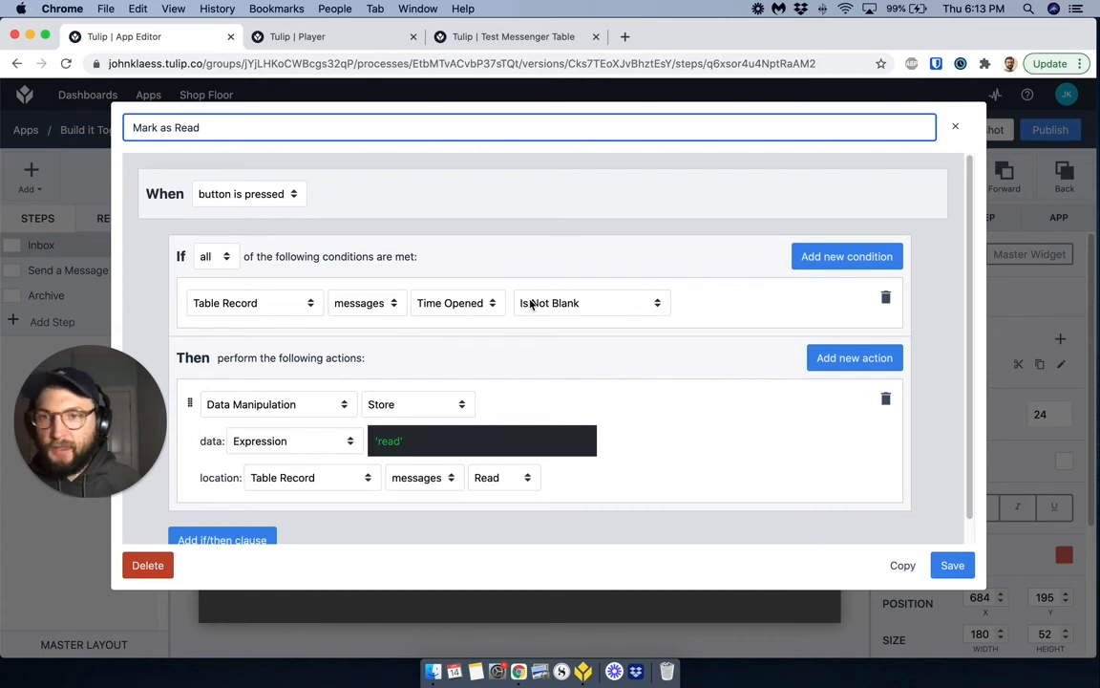
scroll(527, 301, down, 1)
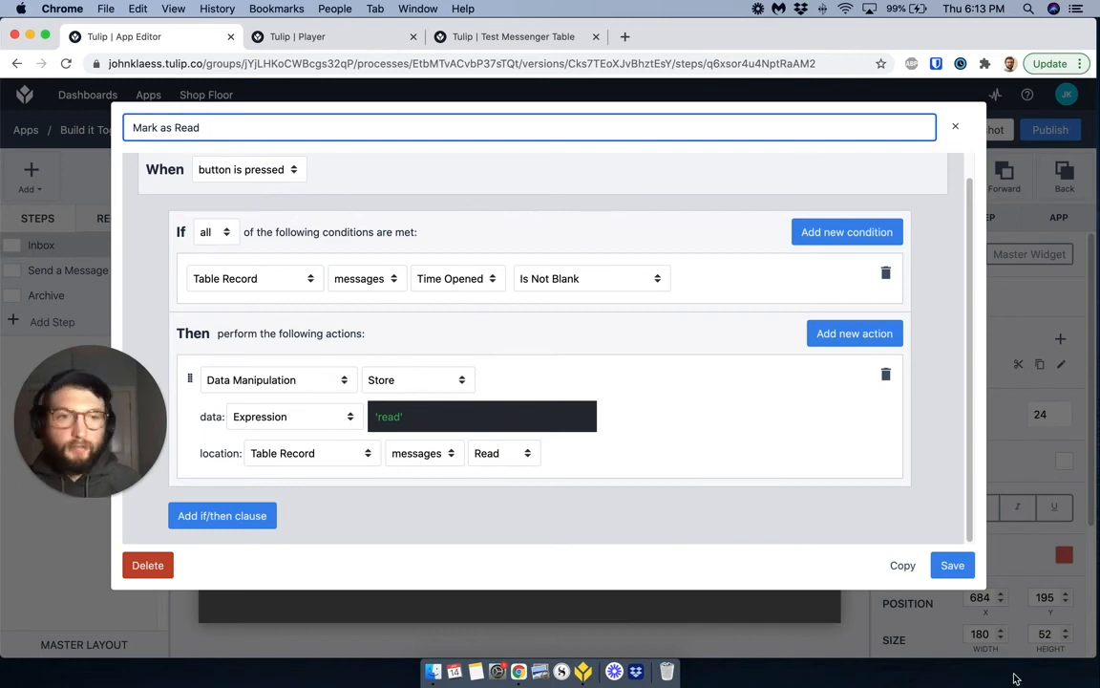
click(952, 565)
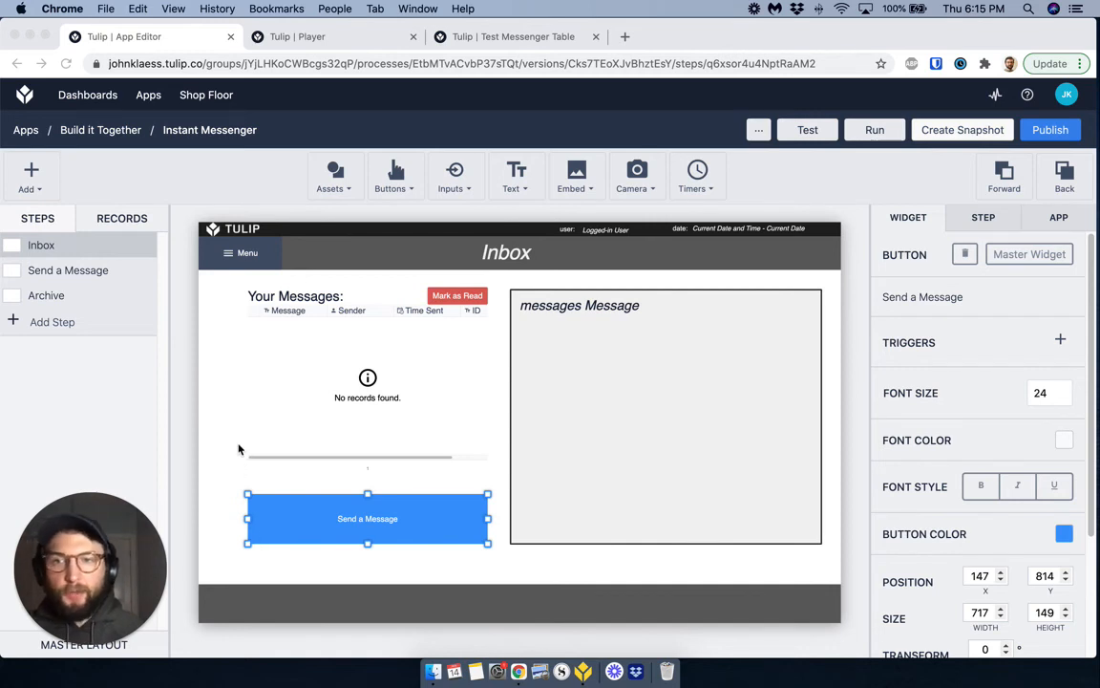
- Add a trigger named "Go to Messenger" to the Inbox's Send a Message button, with a Go To Step action targeting Send a Message
click(334, 528)
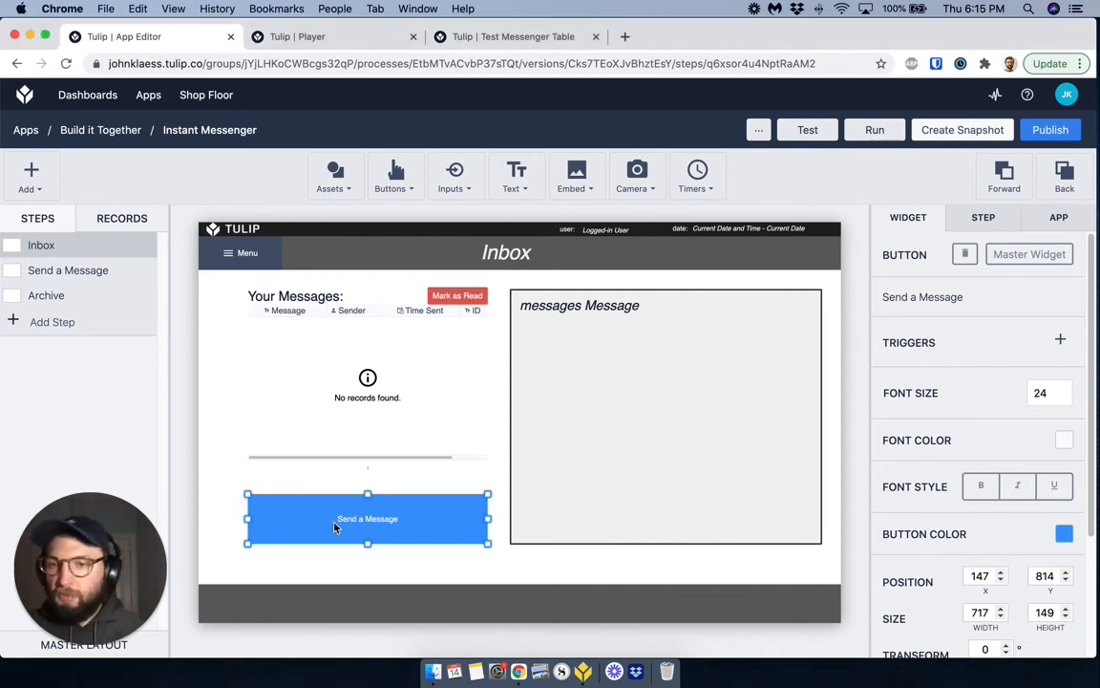
click(1060, 340)
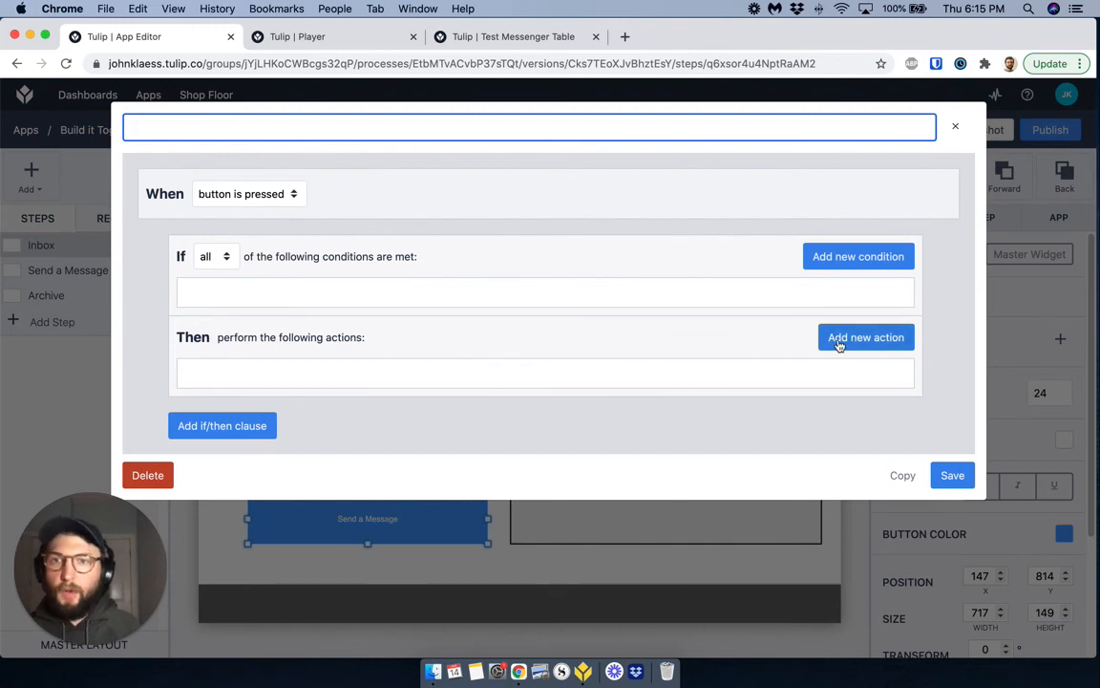
text(Go )
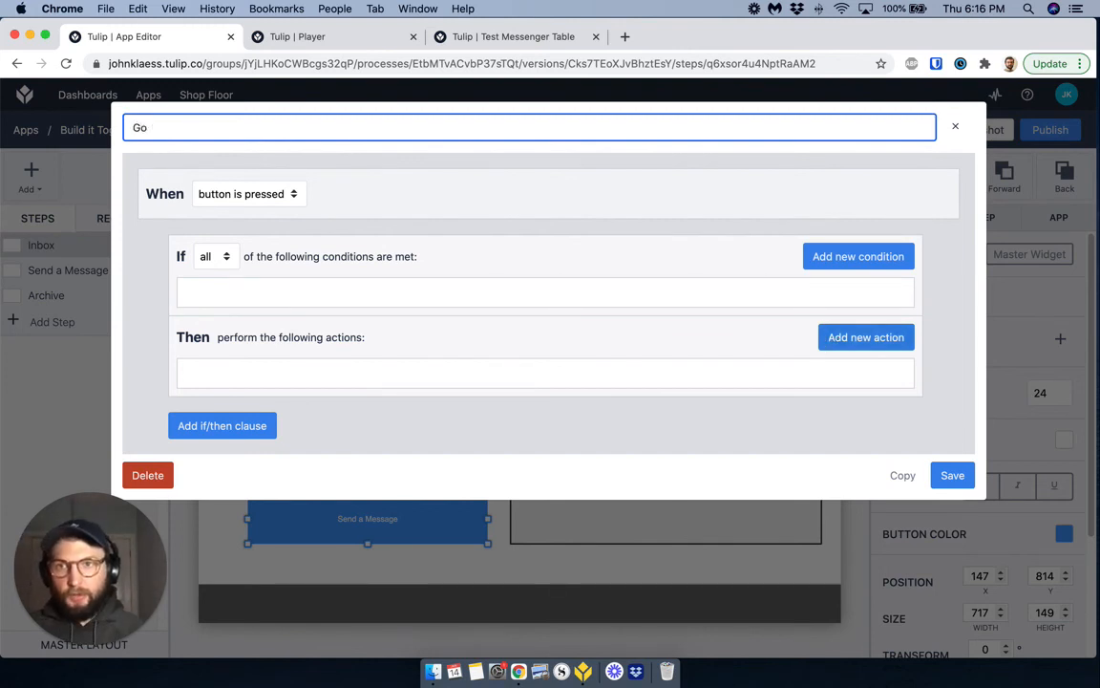
text(to Messenger)
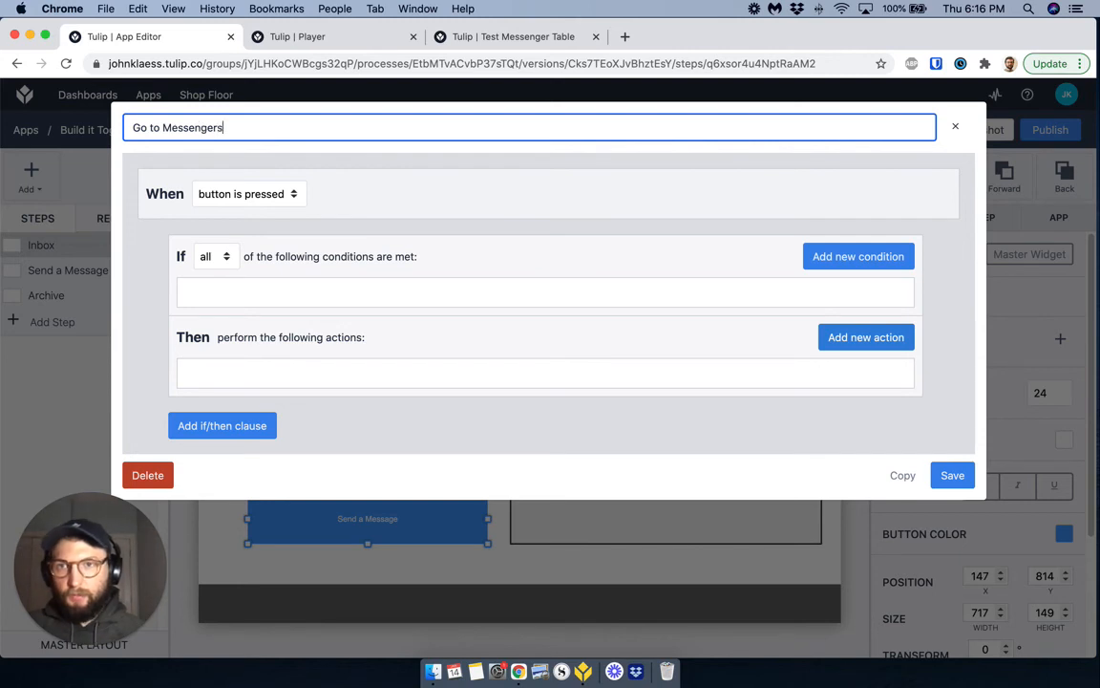
click(877, 343)
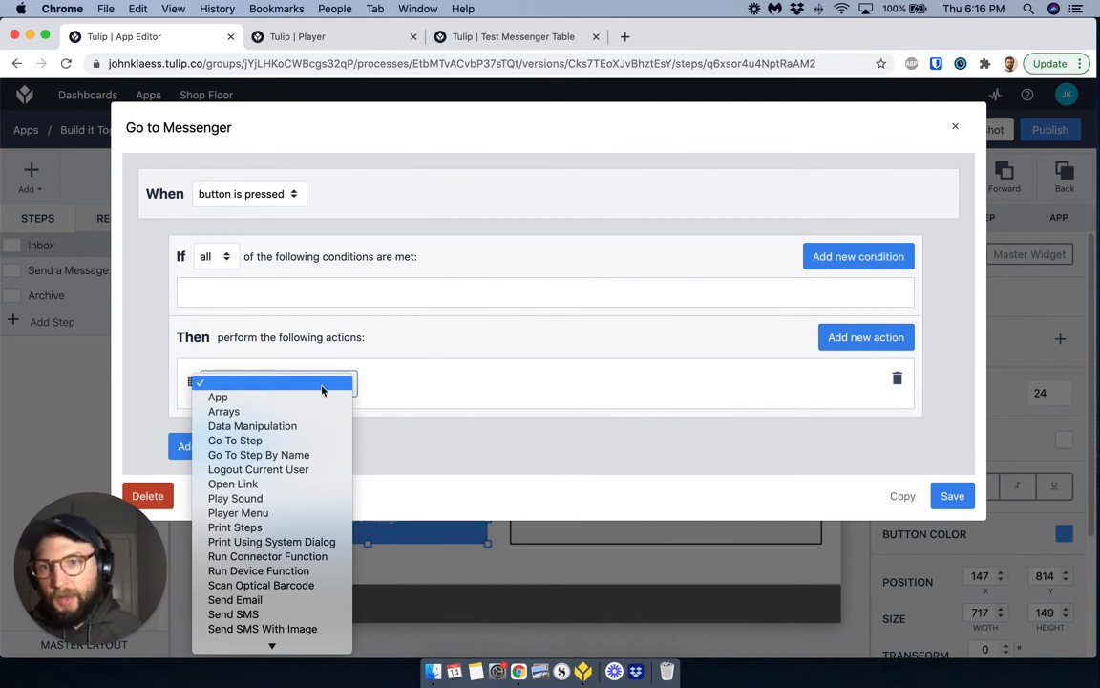
click(229, 440)
click(381, 390)
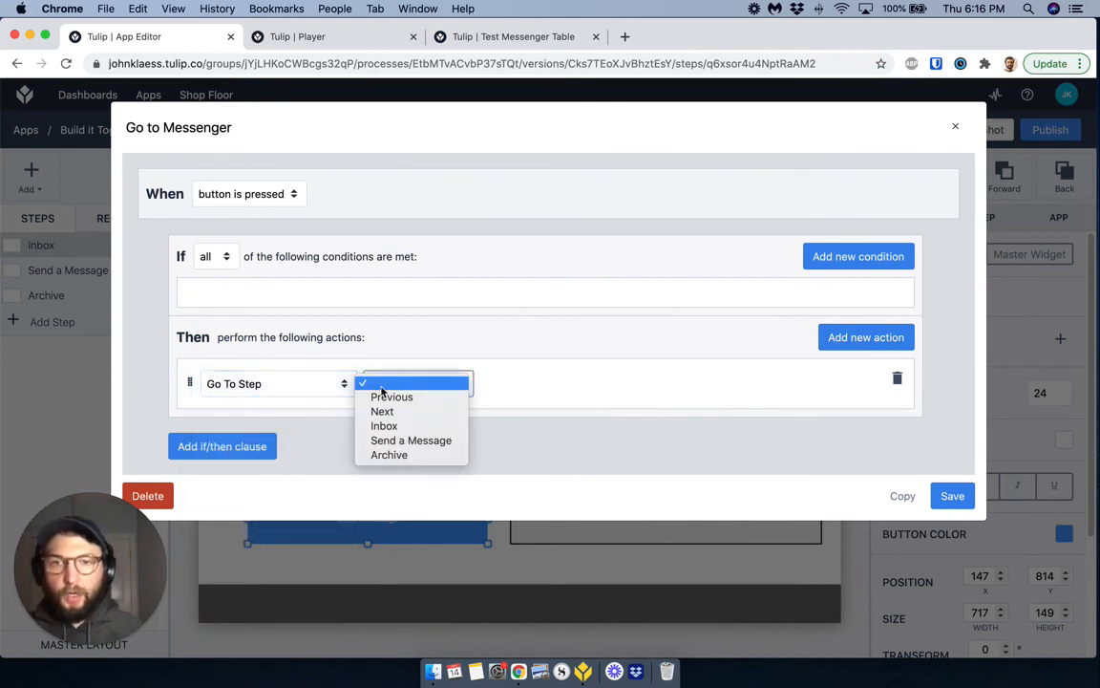
click(438, 445)
click(950, 495)
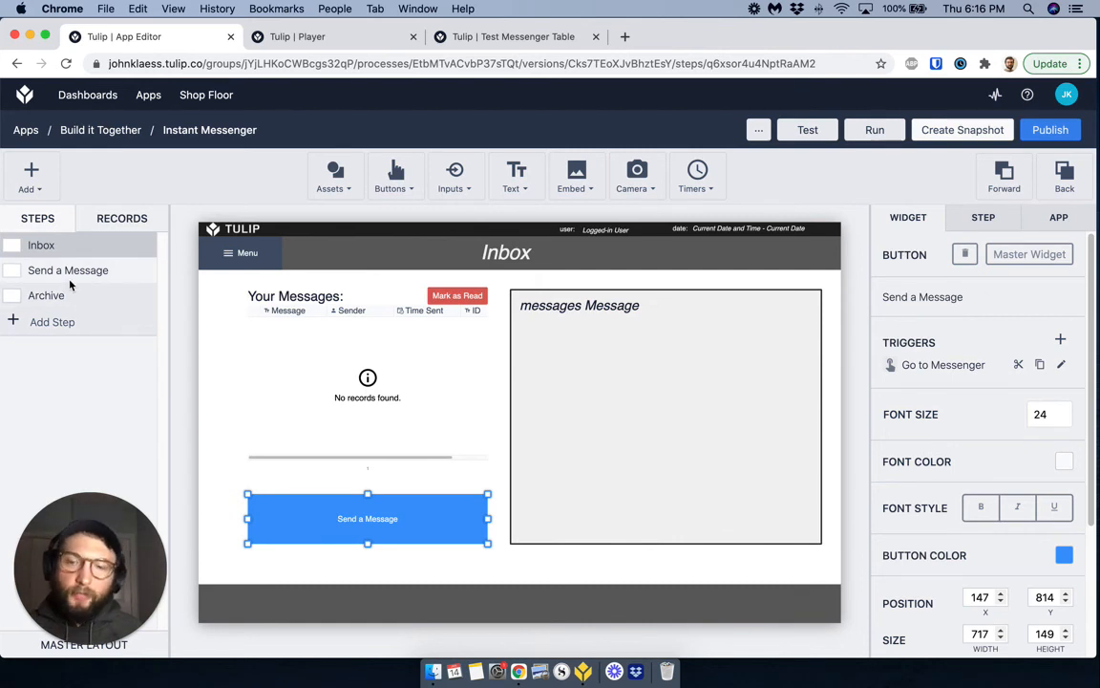
- Copy the six Inbox widgets, without the Inbox title, and paste them into the Archive step
click(62, 296)
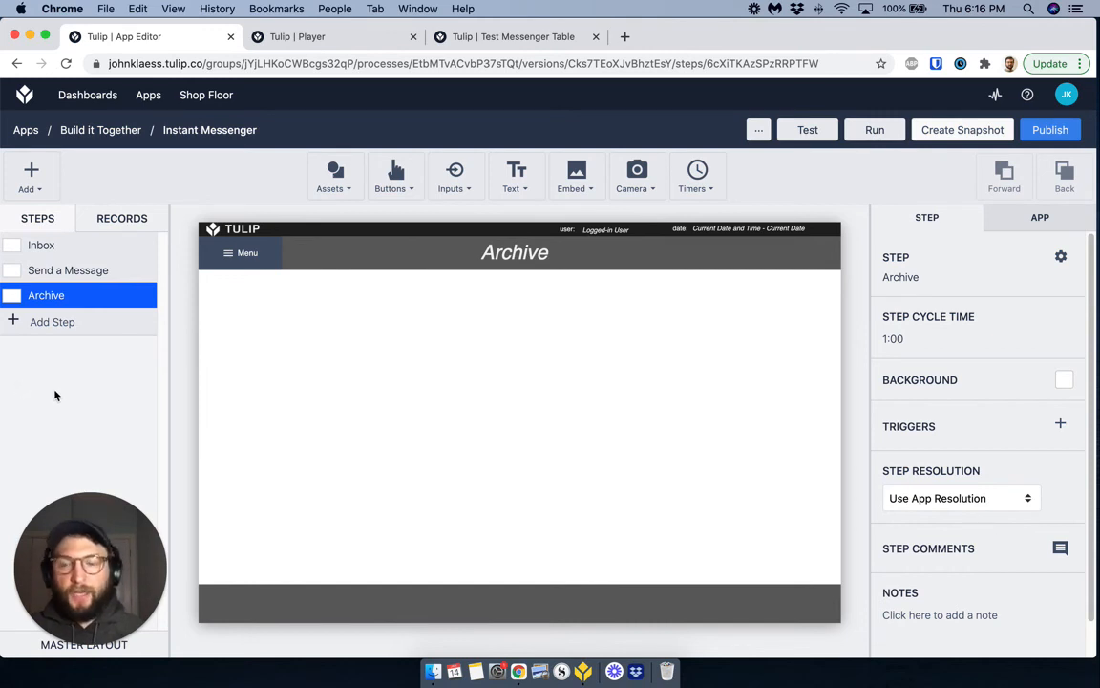
click(72, 245)
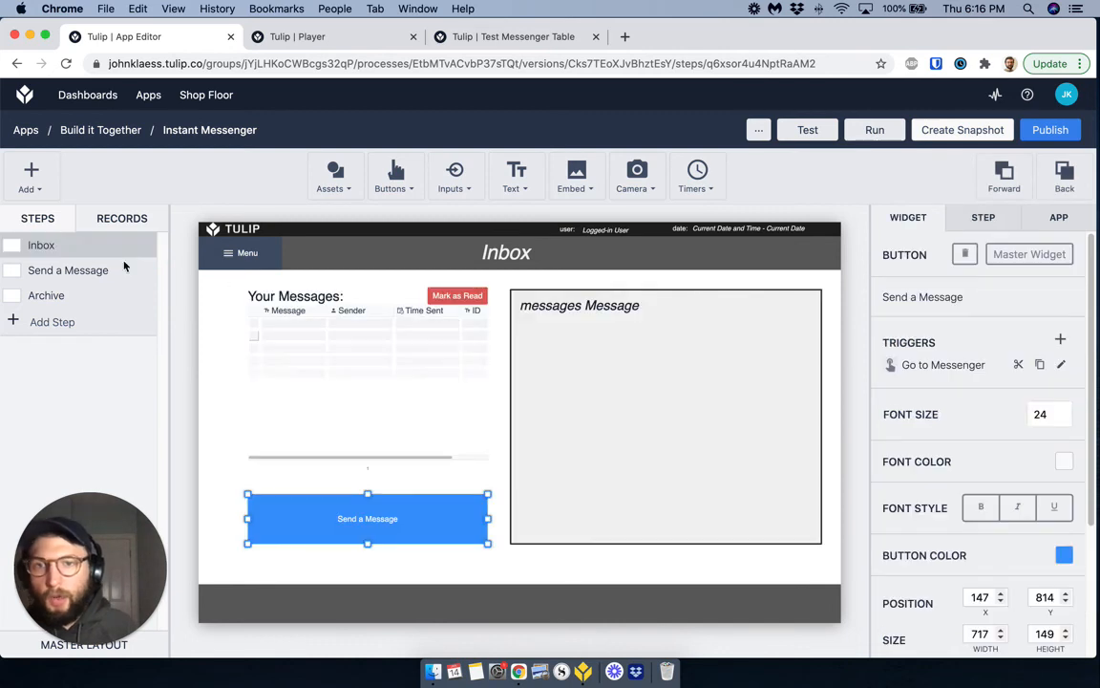
drag(210, 279, 837, 579)
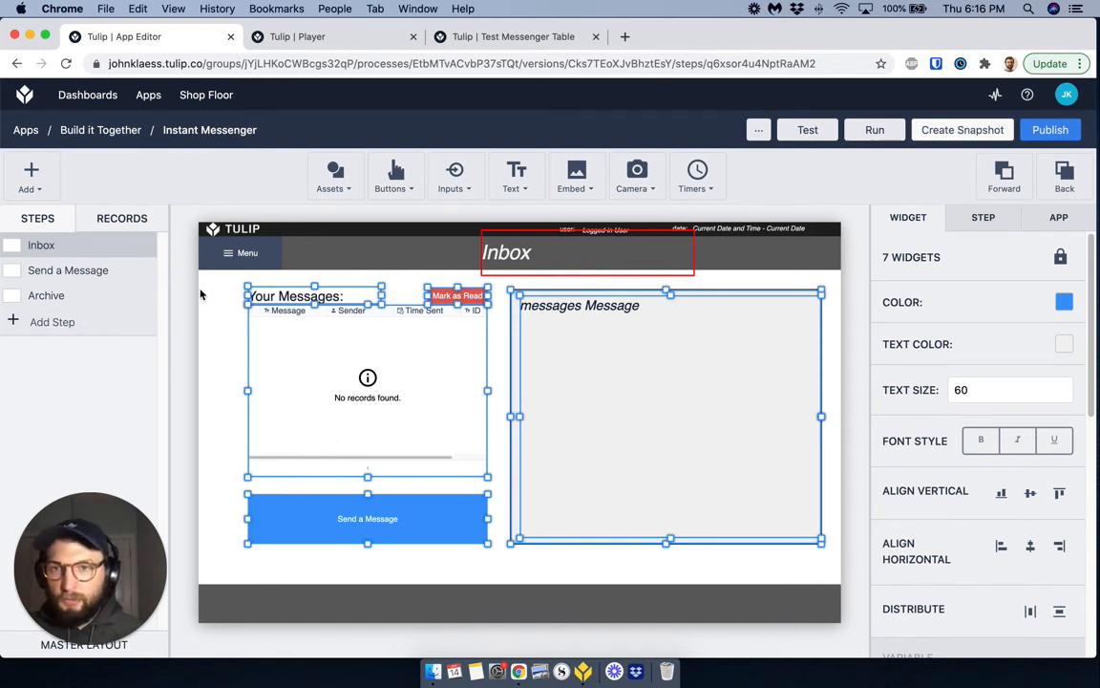
click(240, 287)
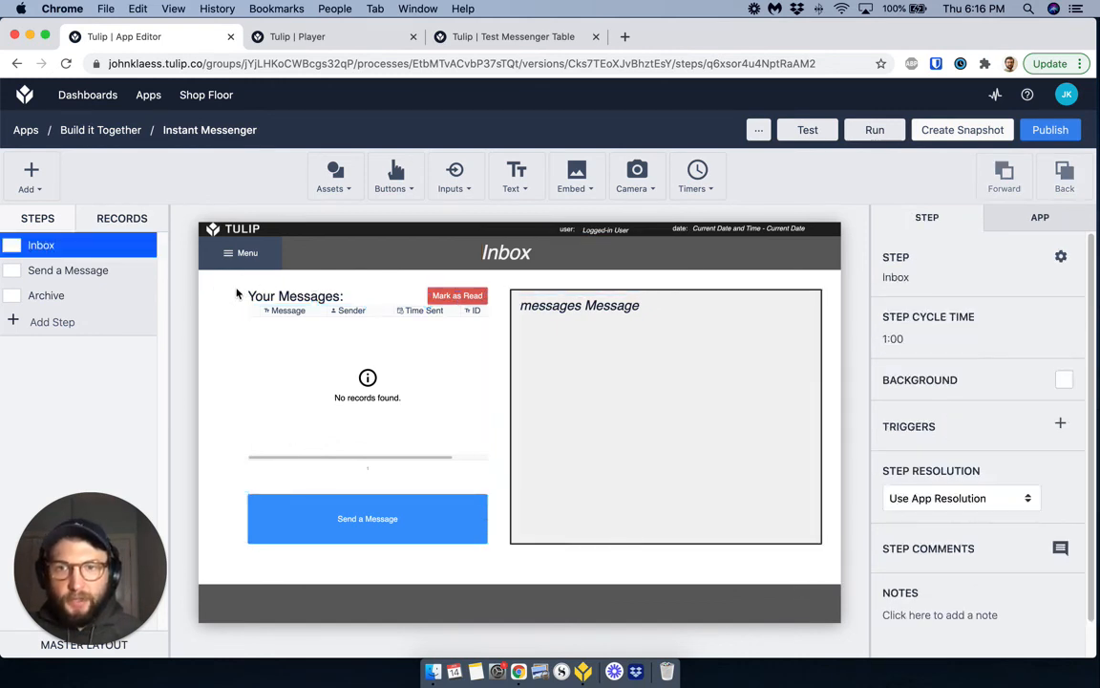
drag(239, 293, 838, 565)
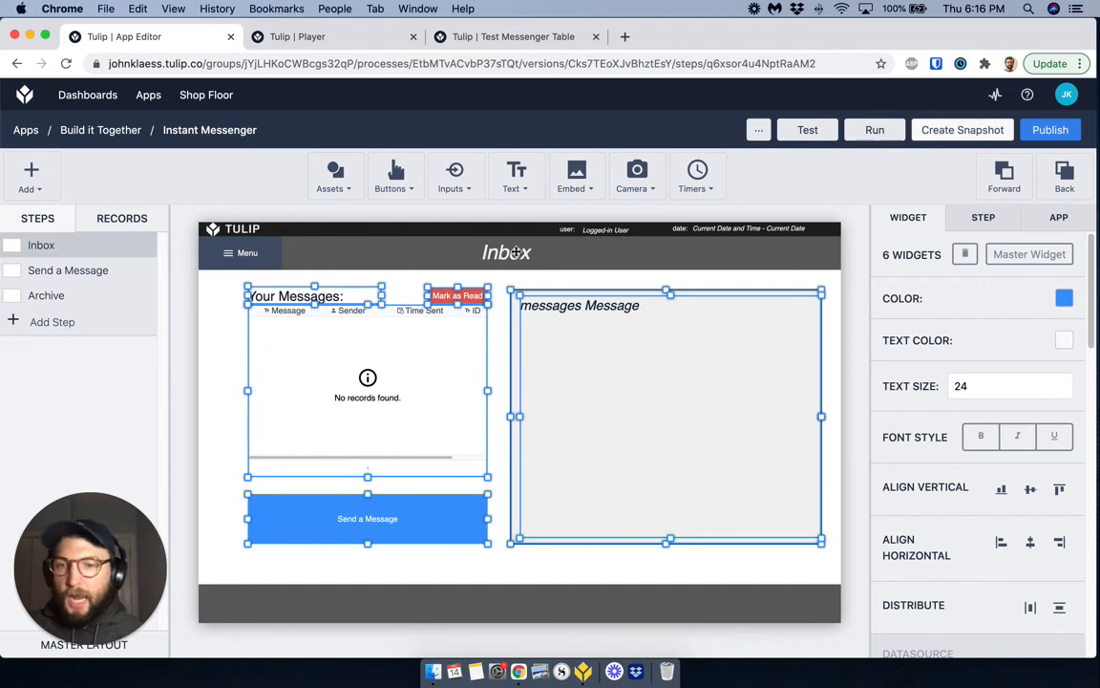
click(50, 296)
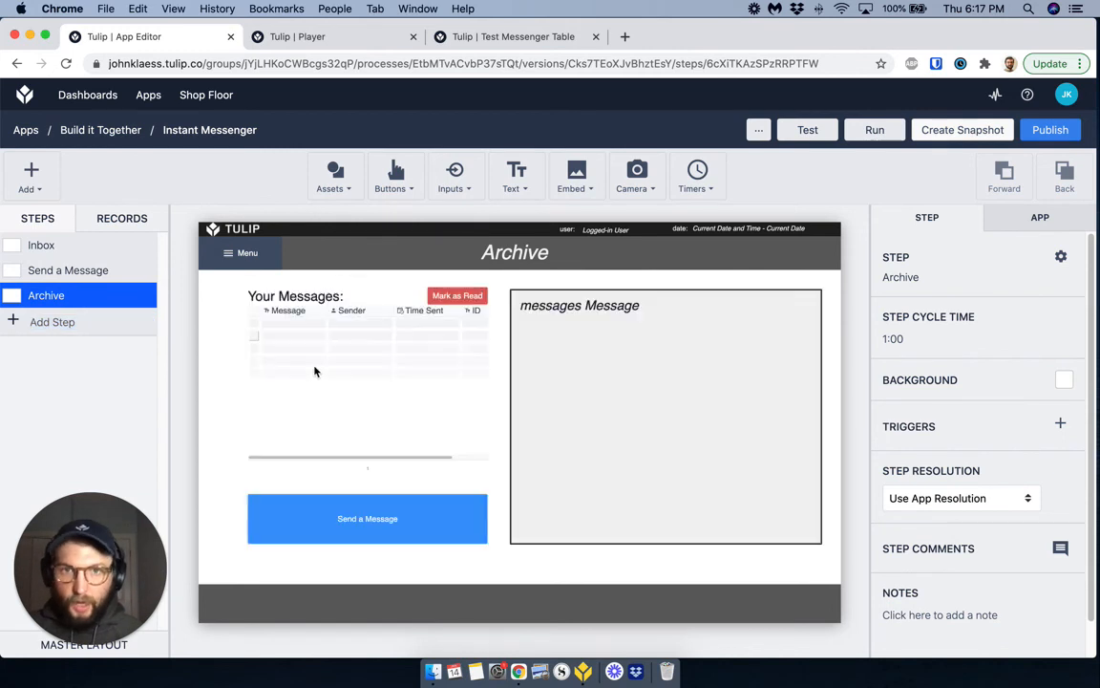
key(super+a)
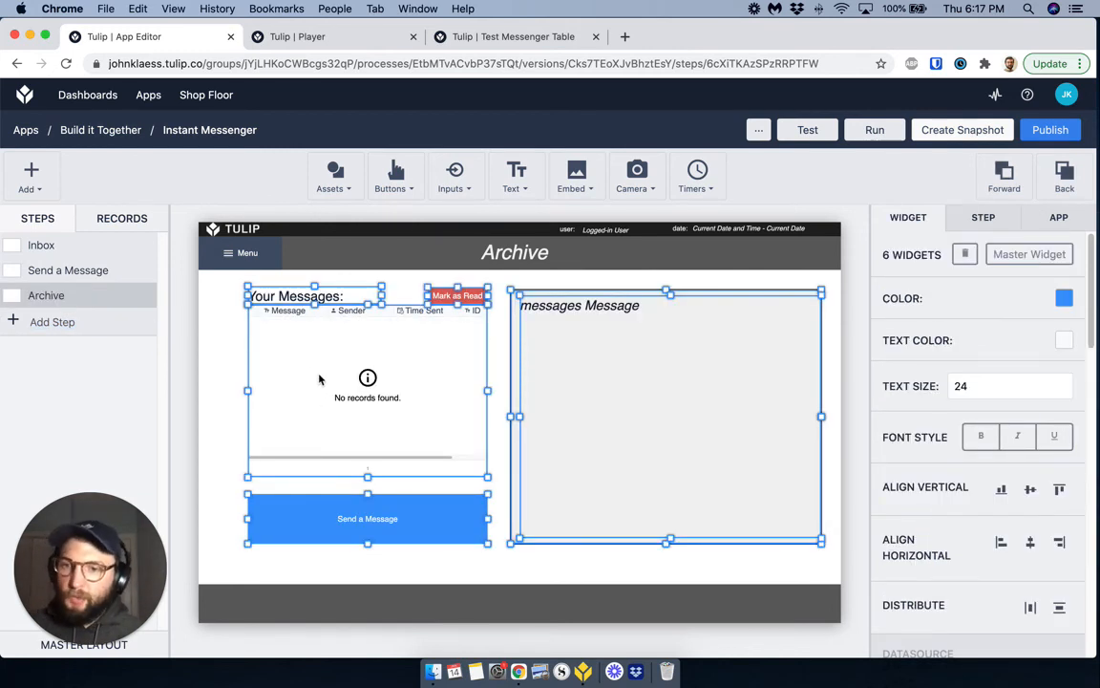
click(202, 384)
- Change the Read filter of the Archive's message table to "is not null" and save the filters
click(287, 374)
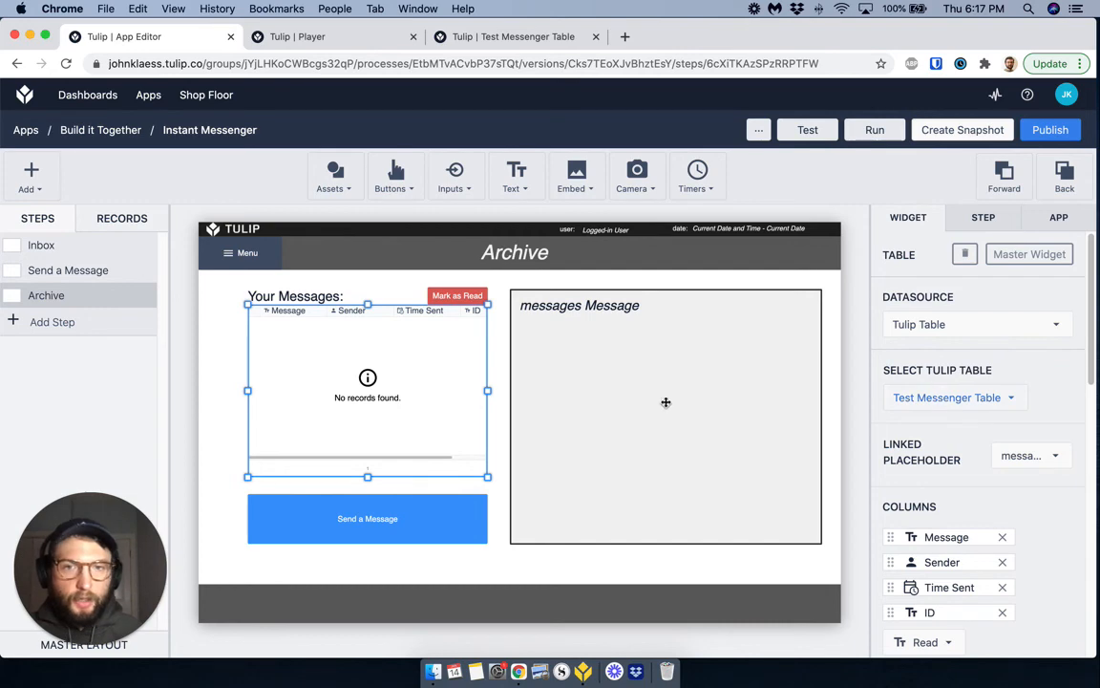
scroll(975, 418, down, 10)
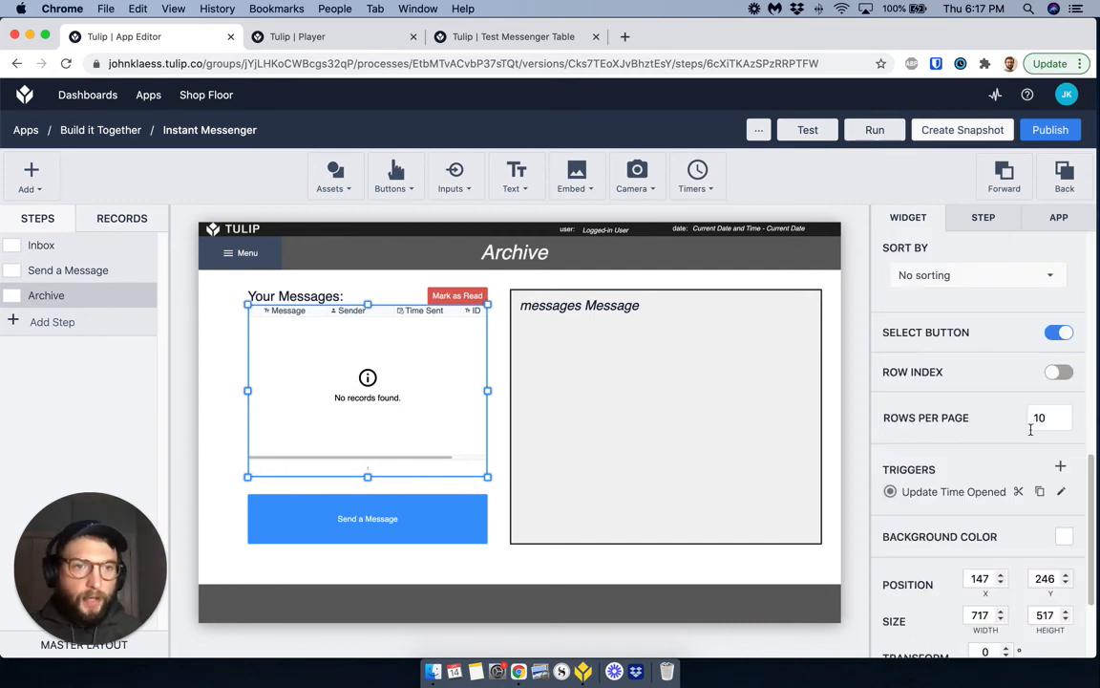
scroll(994, 437, down, 2)
scroll(1051, 444, up, 5)
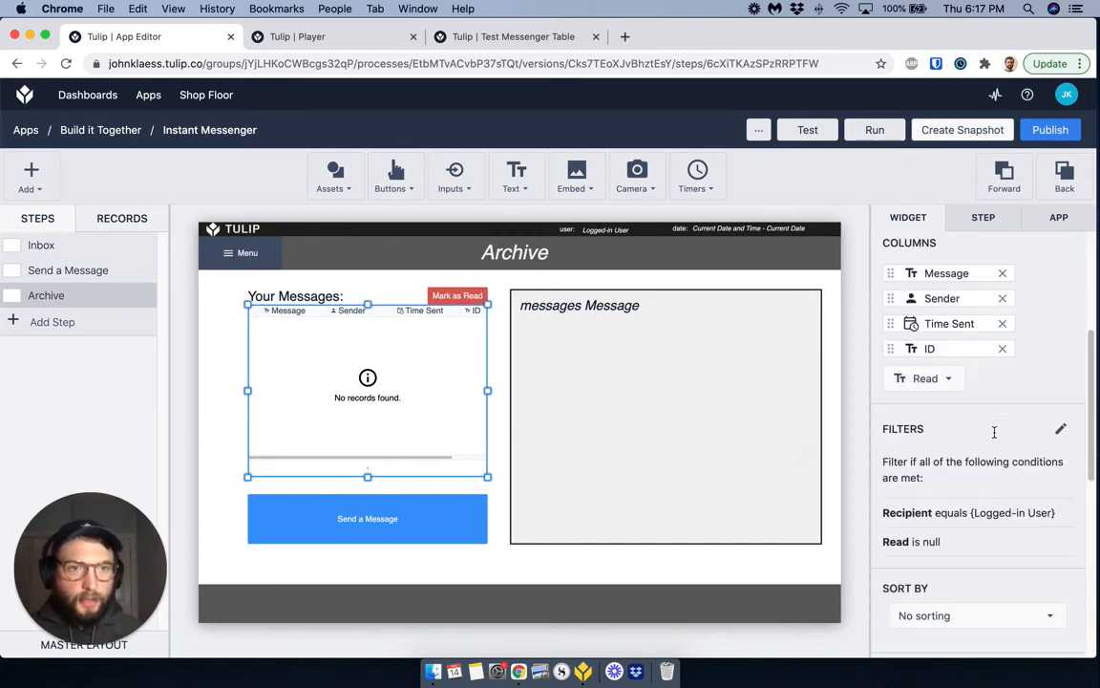
click(1061, 429)
click(432, 382)
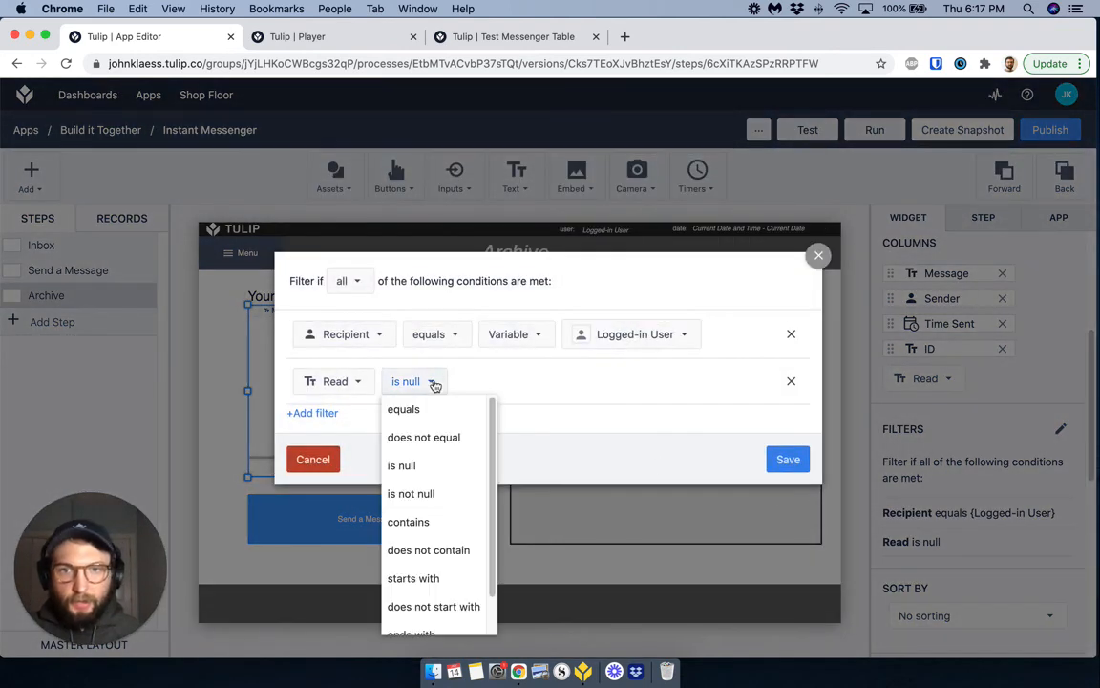
click(449, 494)
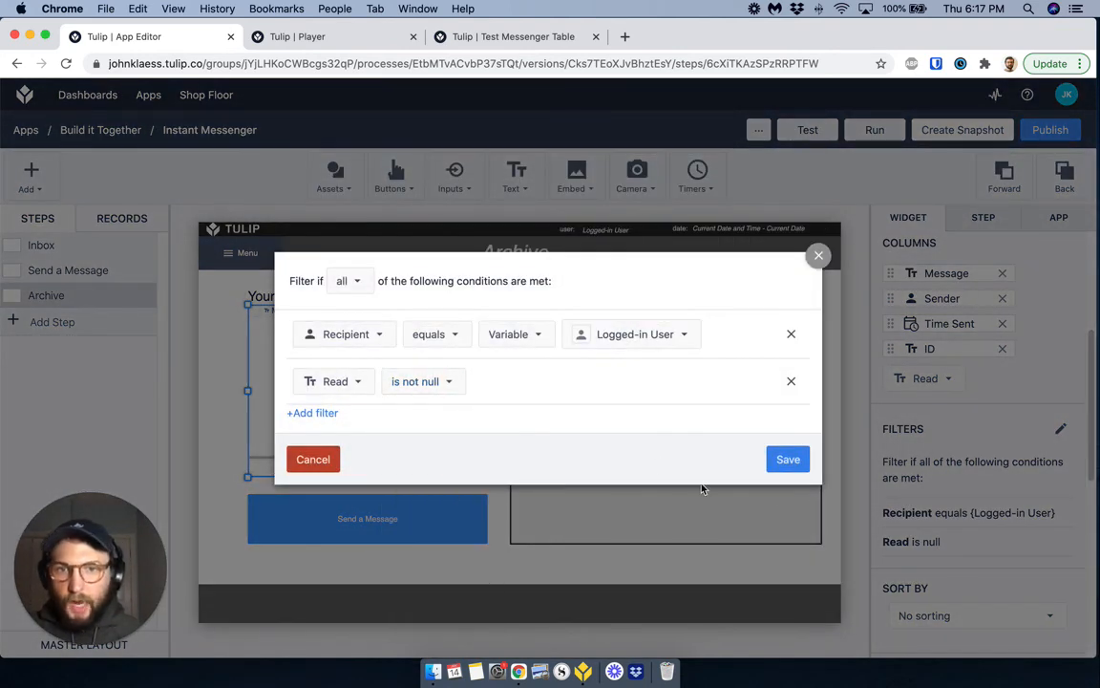
click(776, 460)
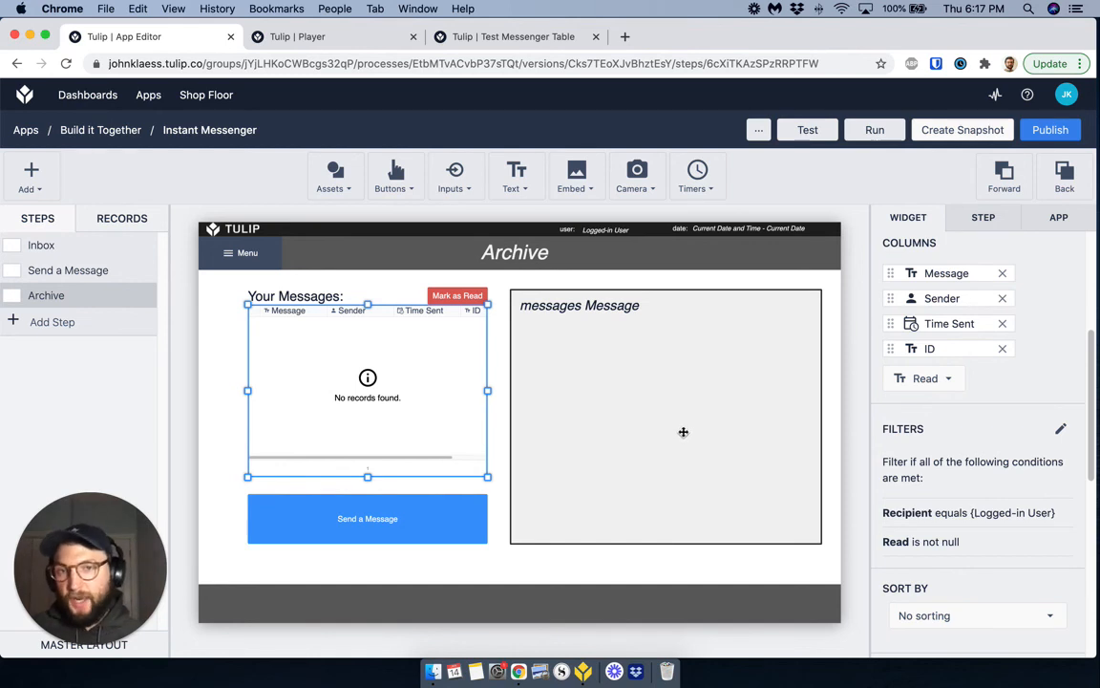
- Delete the Mark as Read button from the Archive step
click(439, 300)
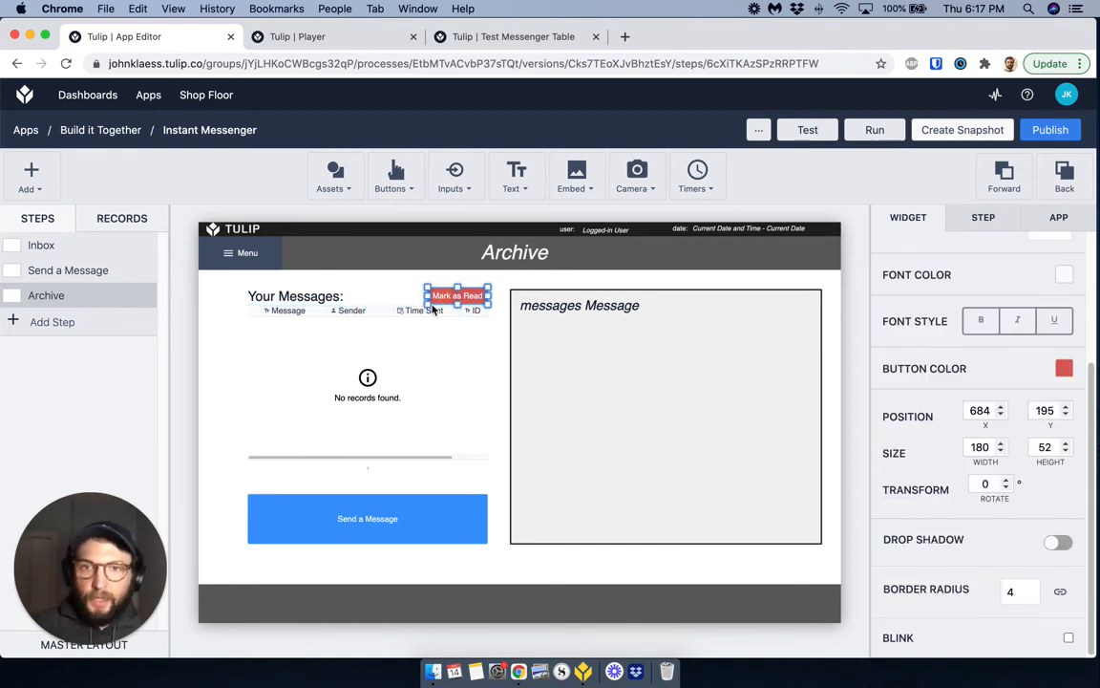
key(Delete)
- Check the Go To Step target of the Archive's Send a Message button trigger, keep Send a Message, and open that step
click(396, 511)
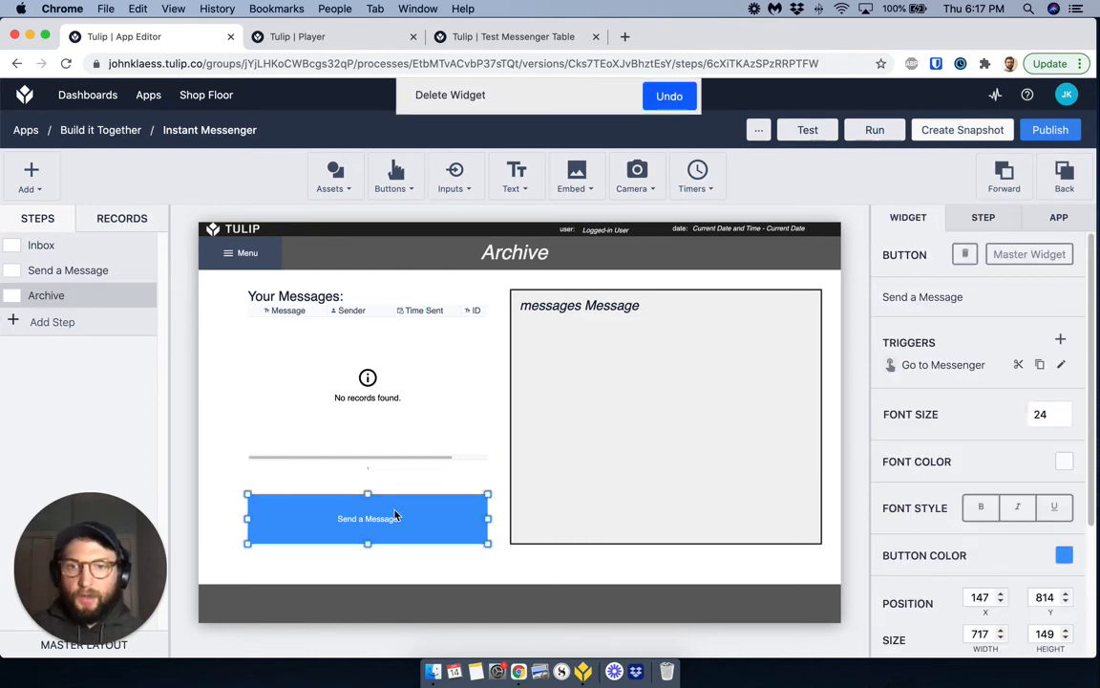
click(1060, 364)
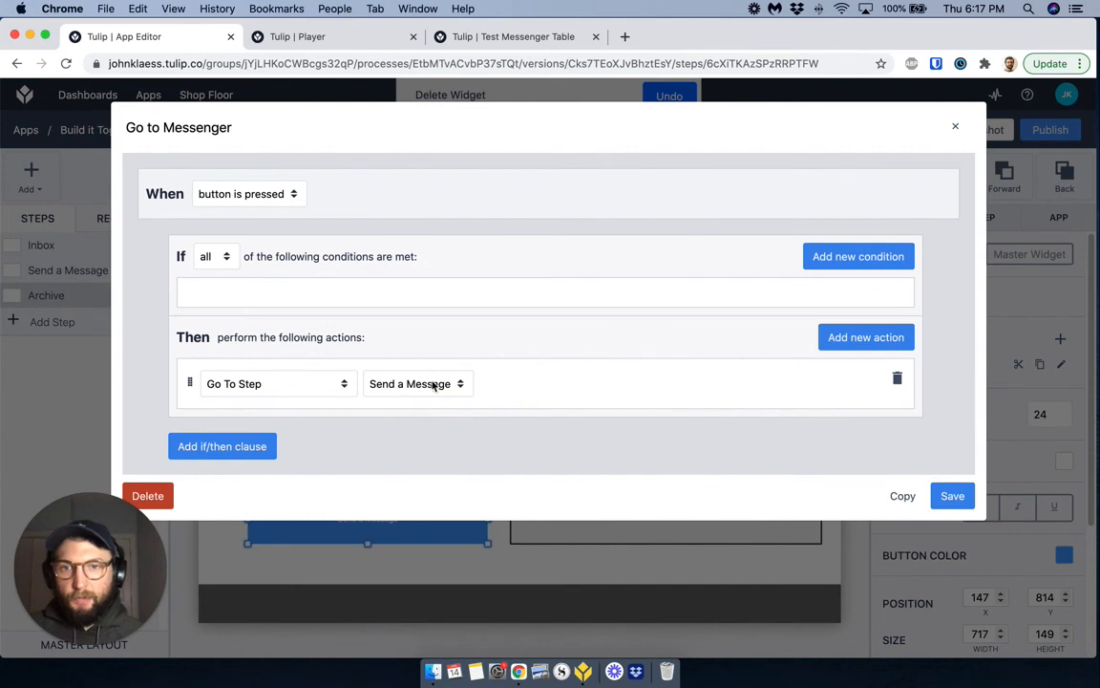
click(435, 383)
click(369, 383)
click(363, 383)
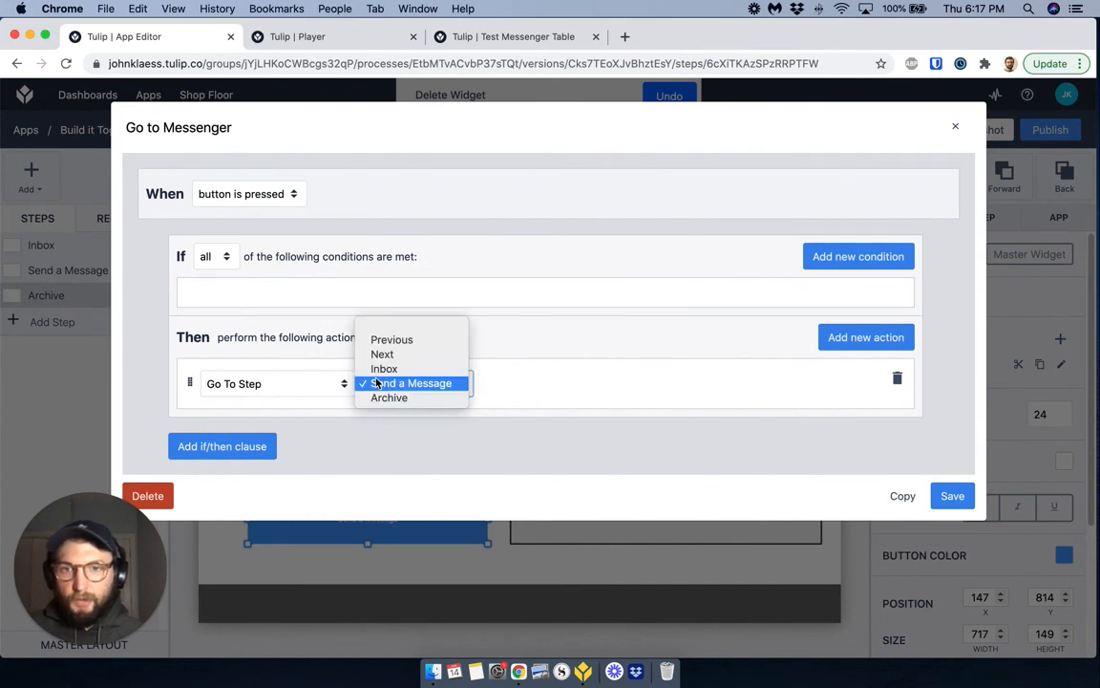
click(400, 371)
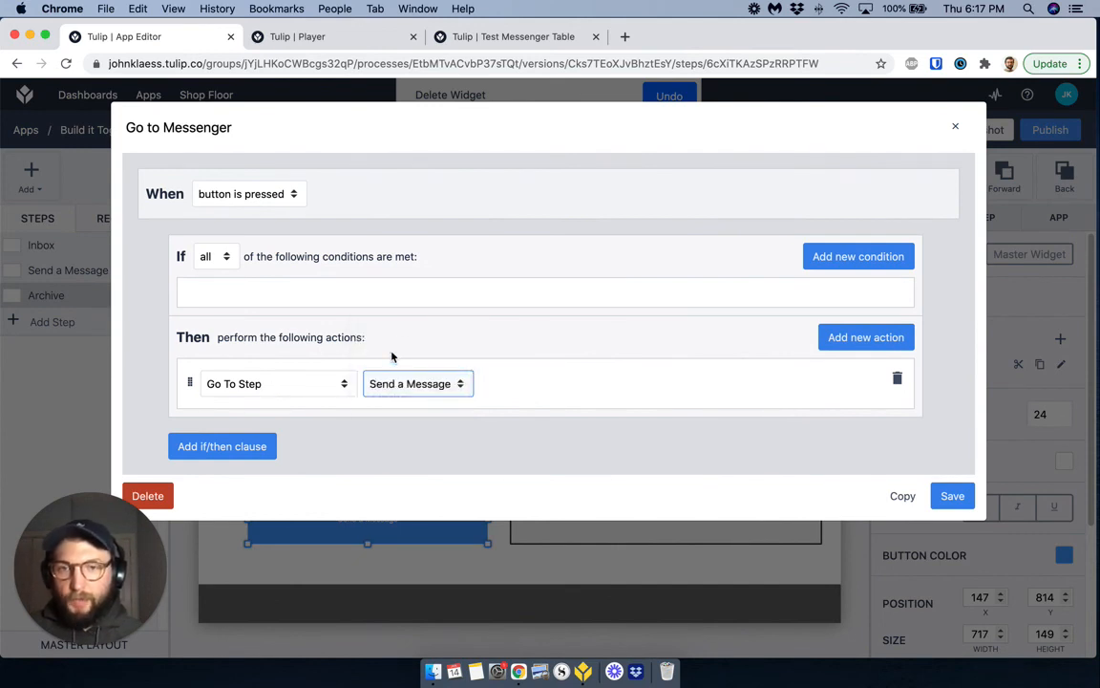
click(946, 494)
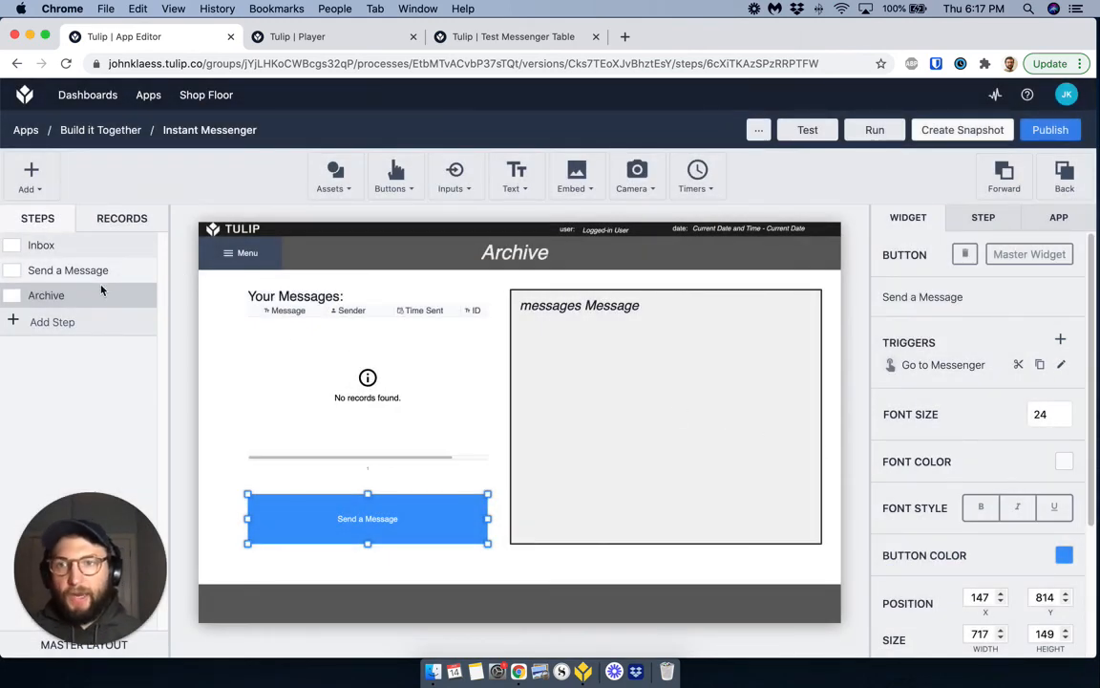
click(37, 271)
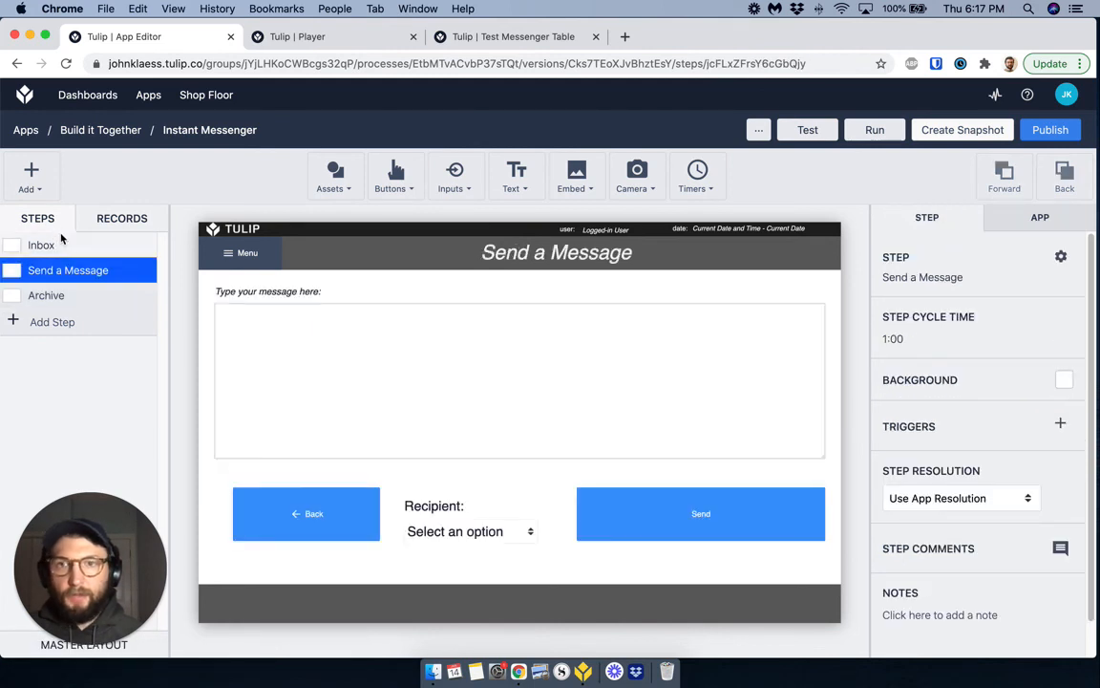
- Add a 260 by 100 button labelled Archive at the right end of the Inbox step's header bar, at position 1660, 43
click(48, 245)
click(406, 173)
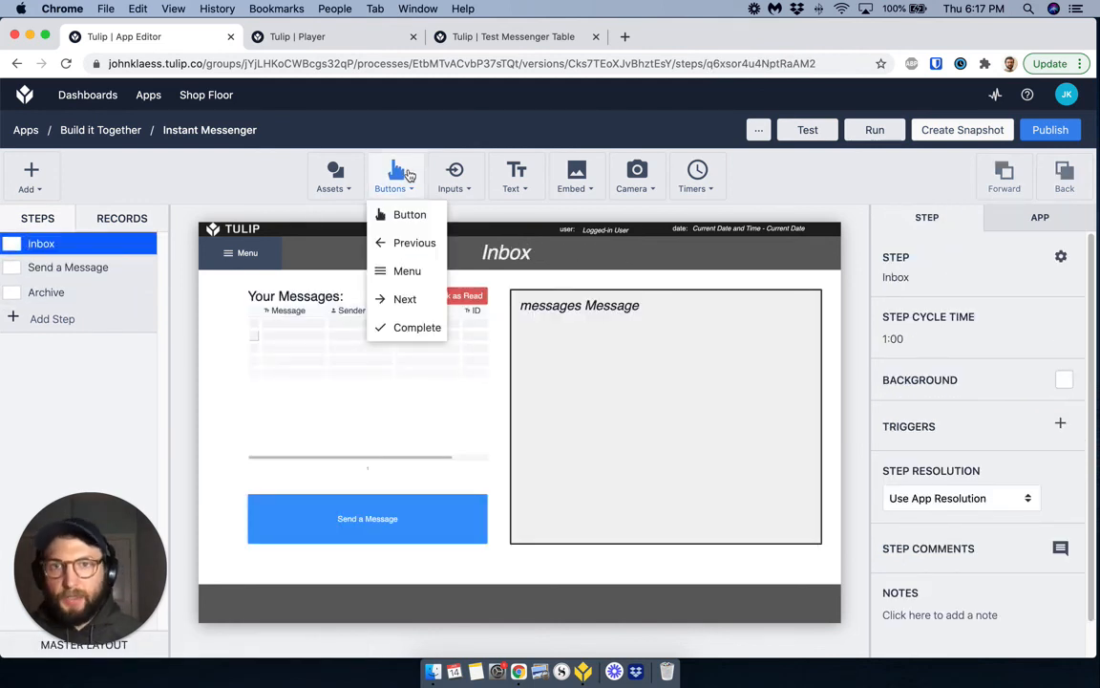
click(409, 215)
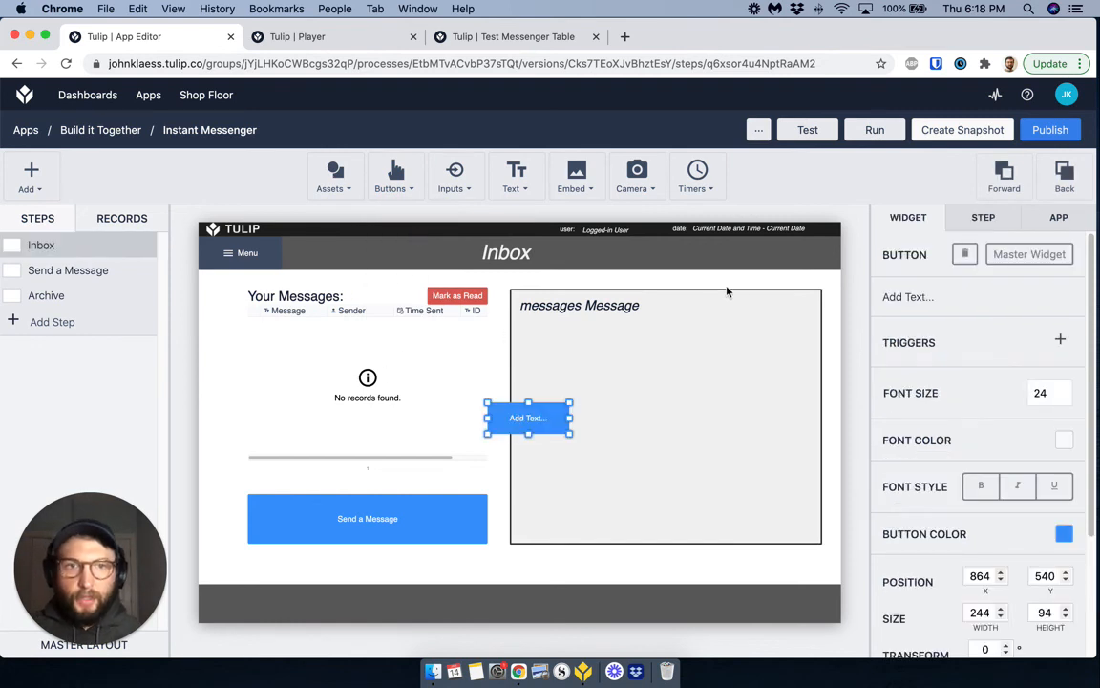
drag(520, 417, 754, 270)
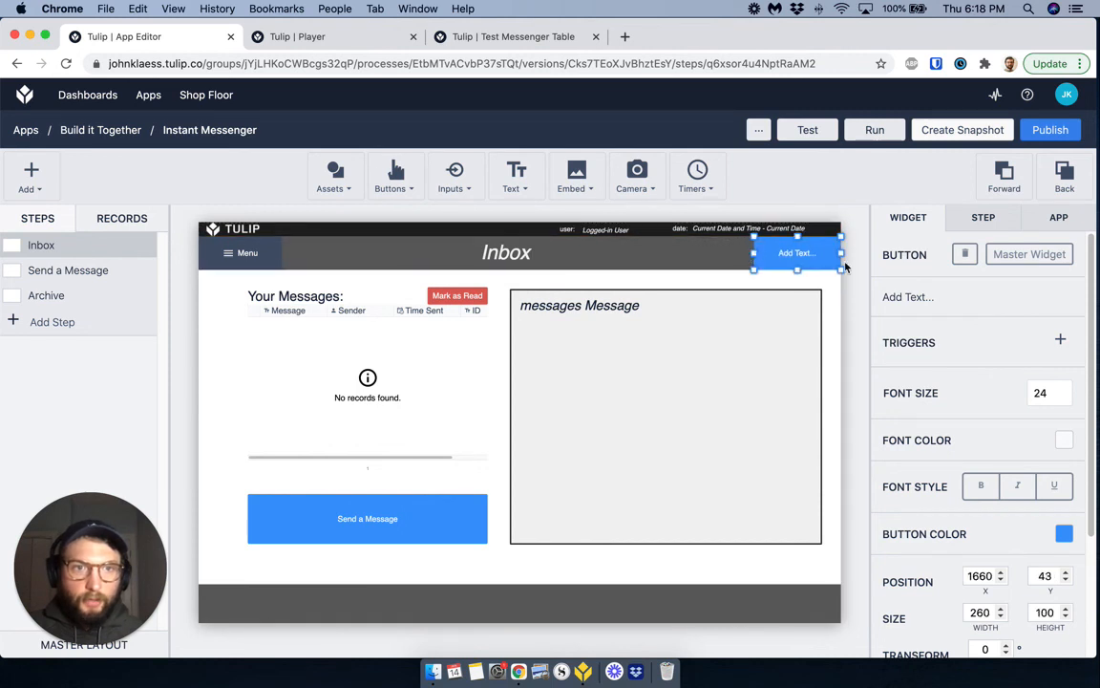
click(925, 298)
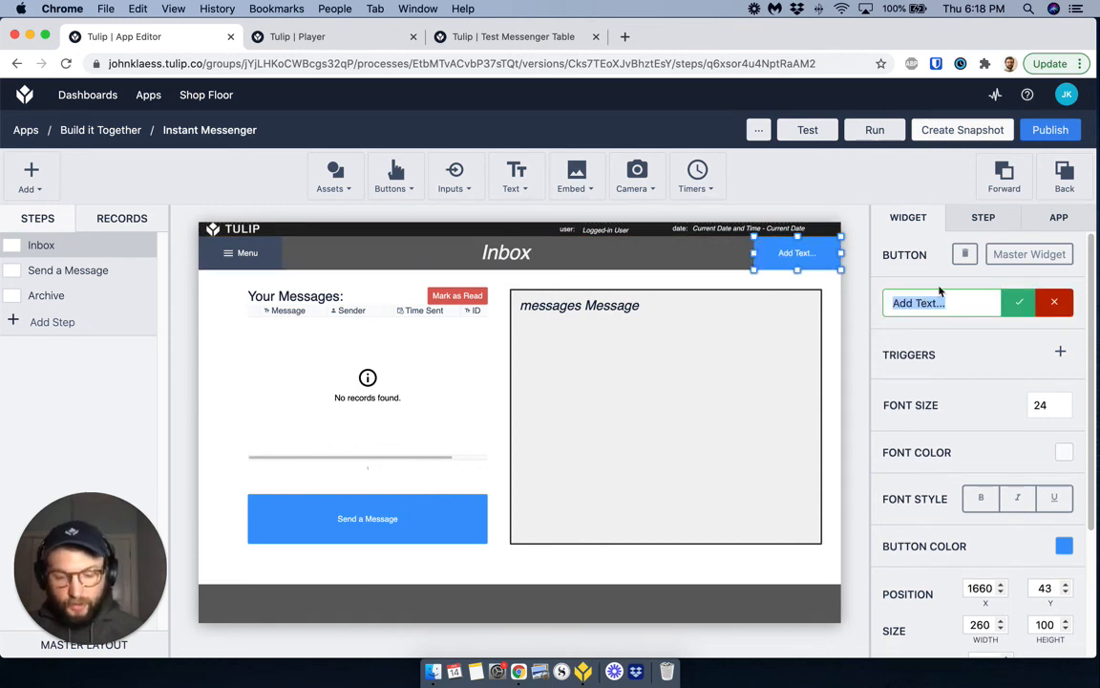
text(A)
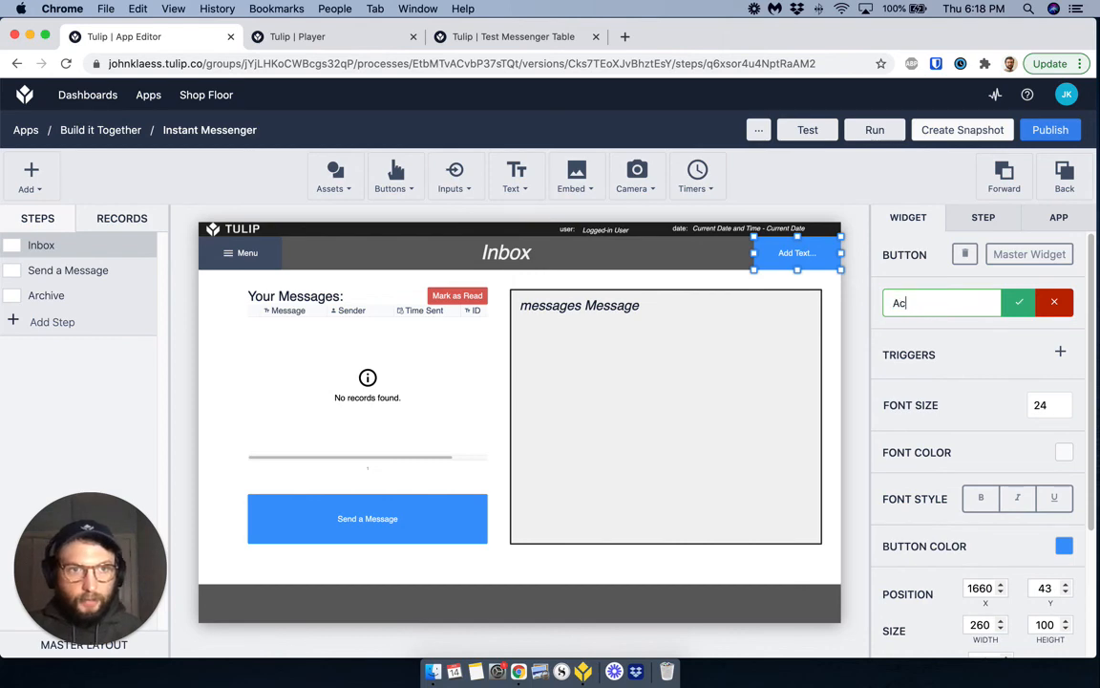
text(rchive)
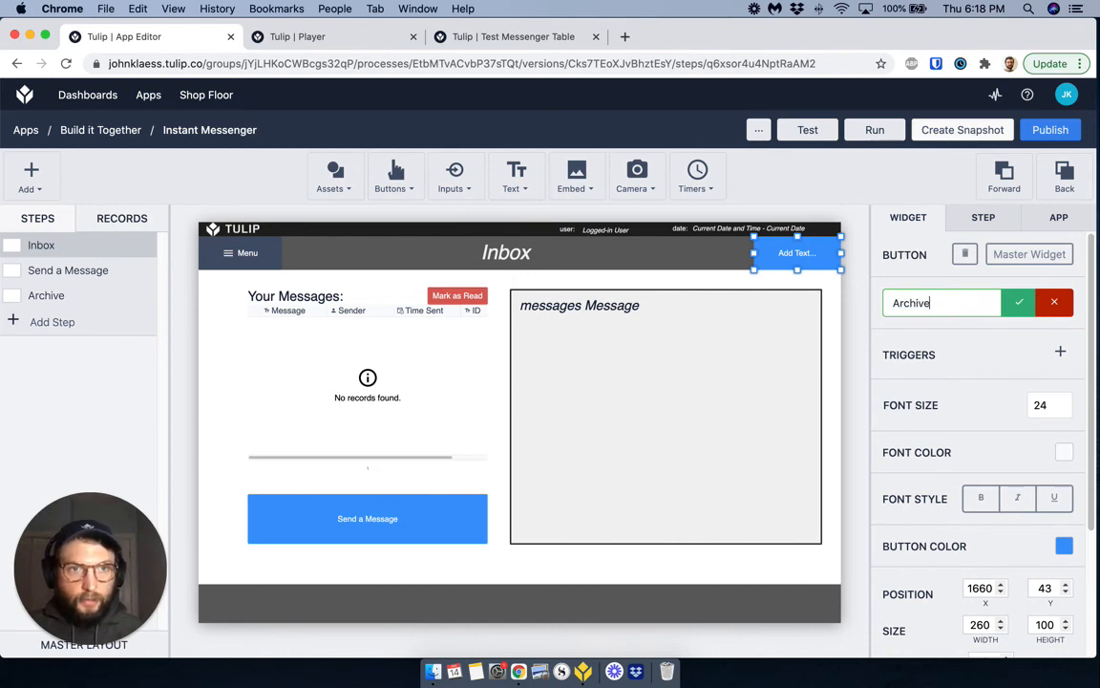
click(1013, 312)
- Create and save a "Go to Archive" trigger on the Archive button with a Go To Step action targeting the Archive step
click(1060, 339)
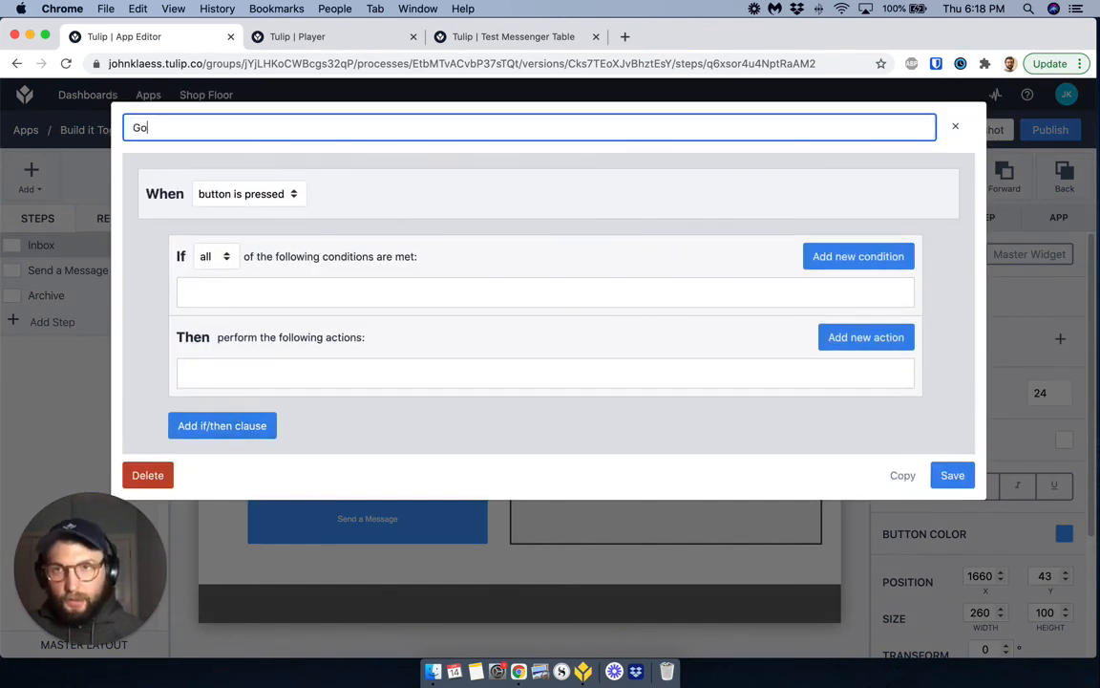
text(Go to AR)
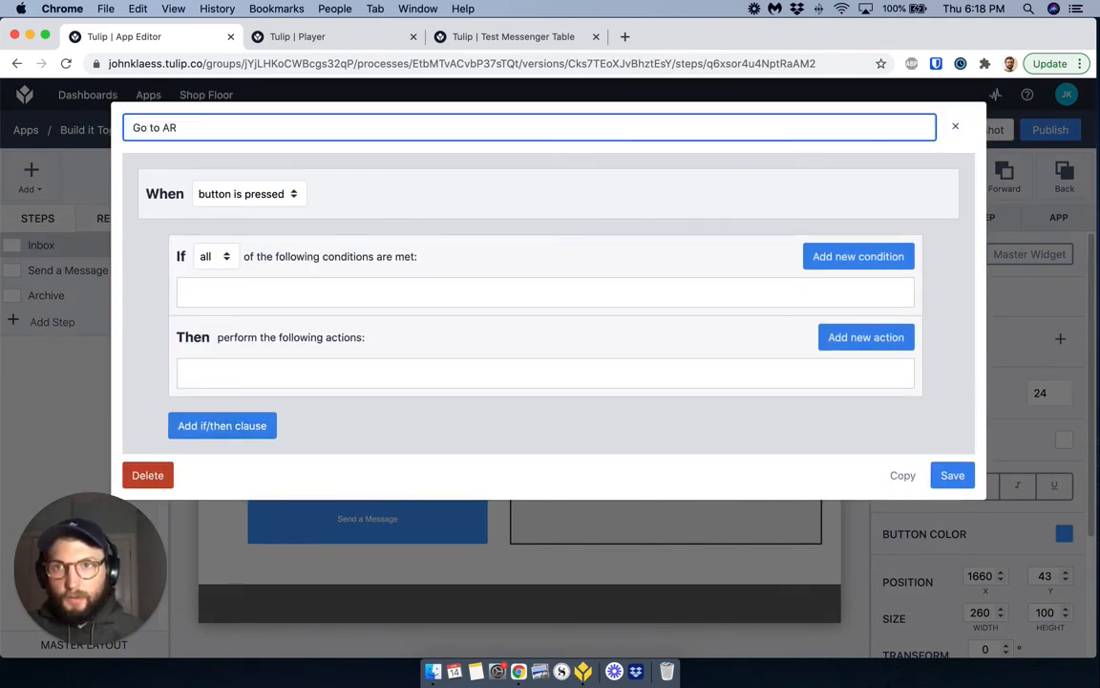
text(chihive)
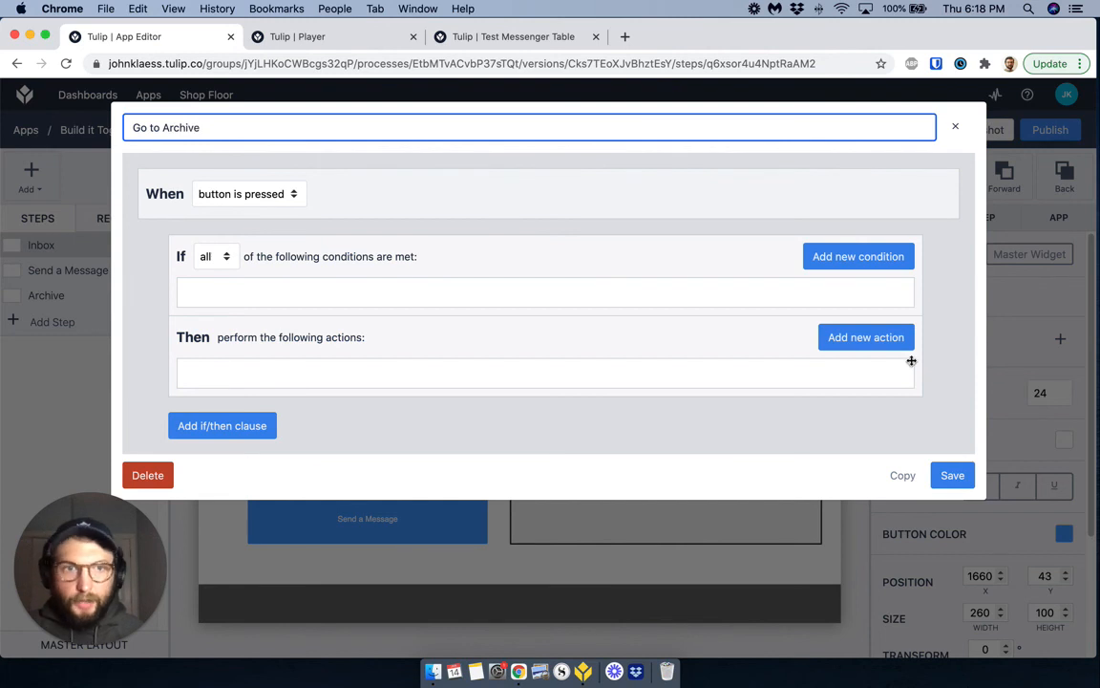
click(877, 342)
click(218, 381)
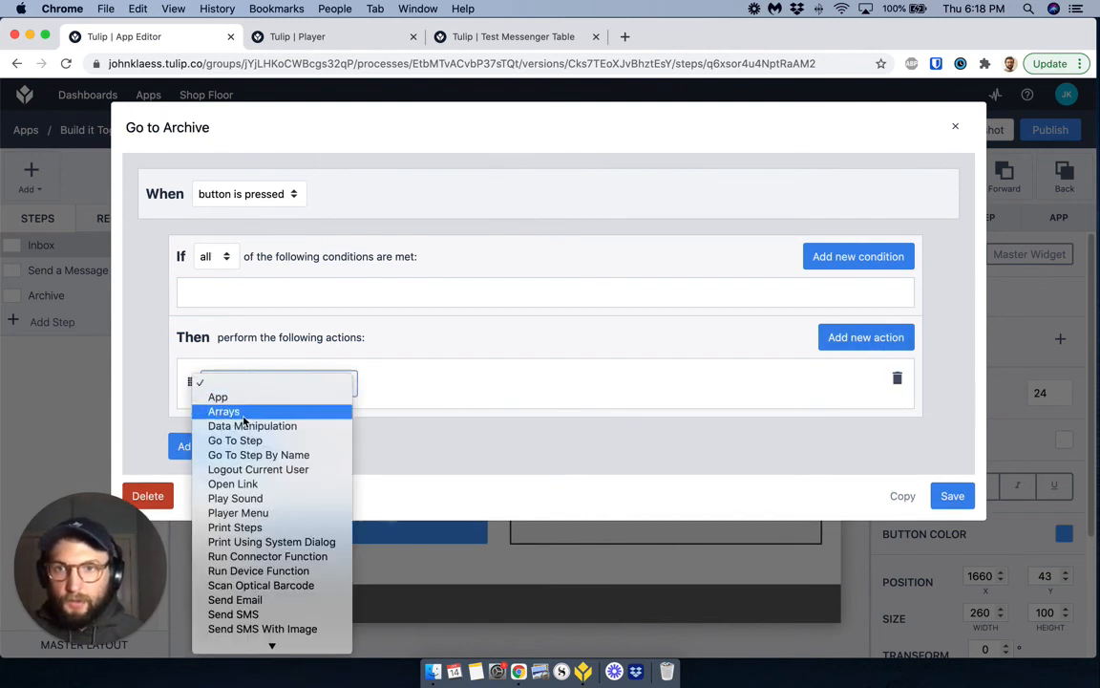
click(239, 440)
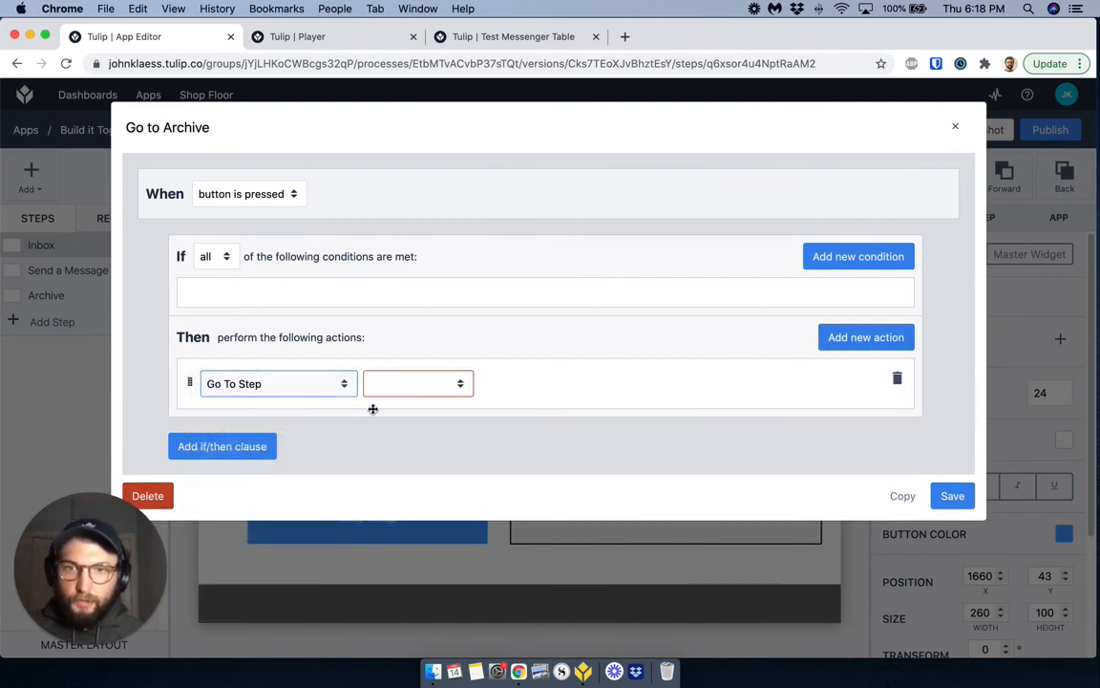
click(442, 385)
click(414, 454)
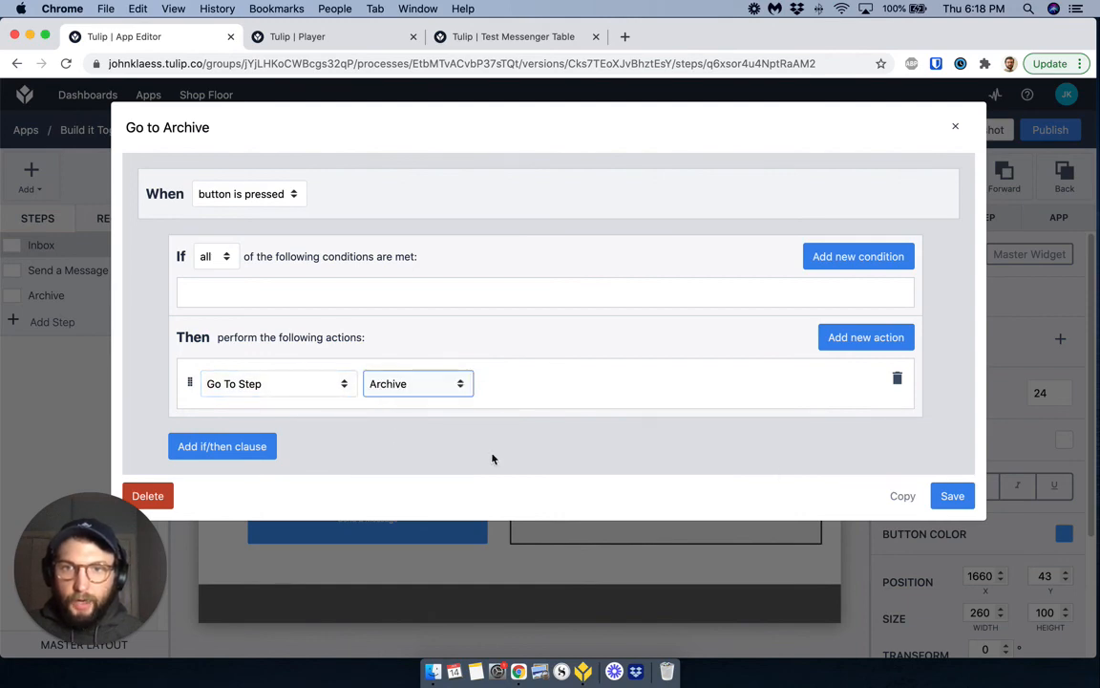
click(967, 493)
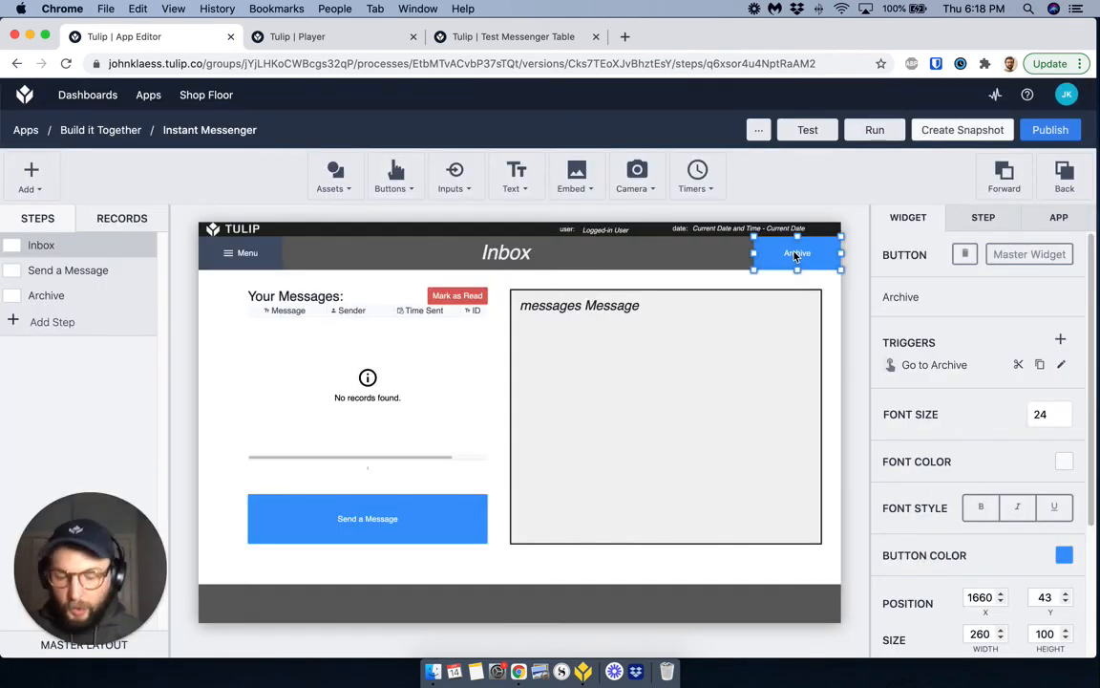
- Copy the Inbox's Archive button into the header of the Send a Message step
click(74, 270)
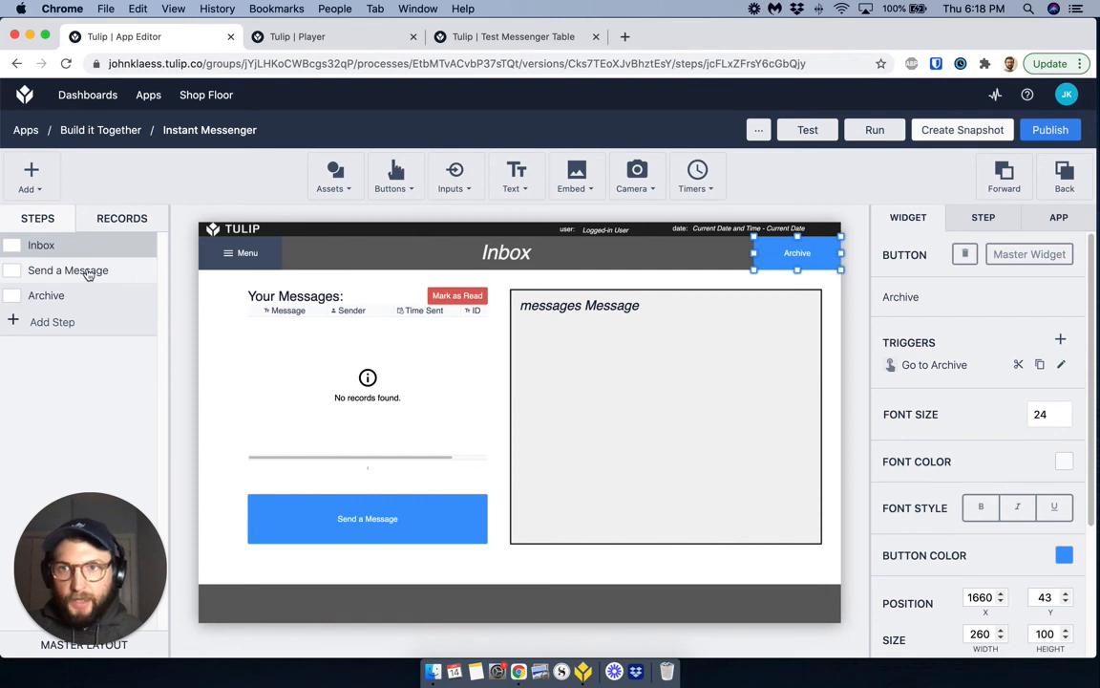
click(793, 260)
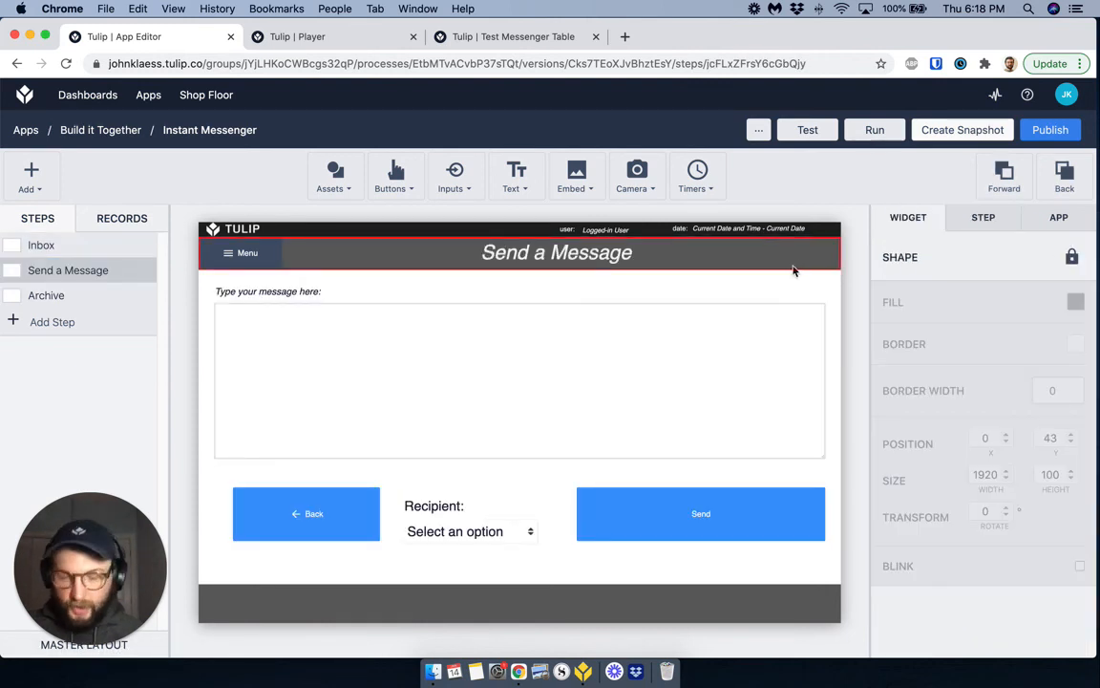
click(794, 256)
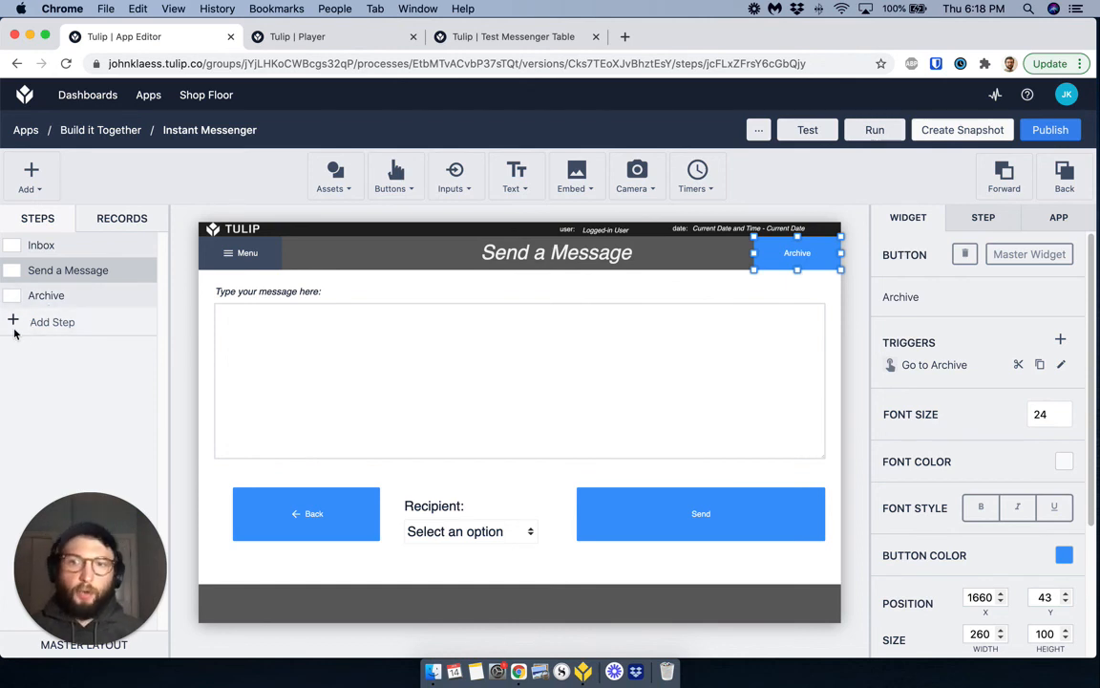
- Switch to the Player, reload the page, begin the Instant Messenger app and go to its Send a Message step
click(272, 43)
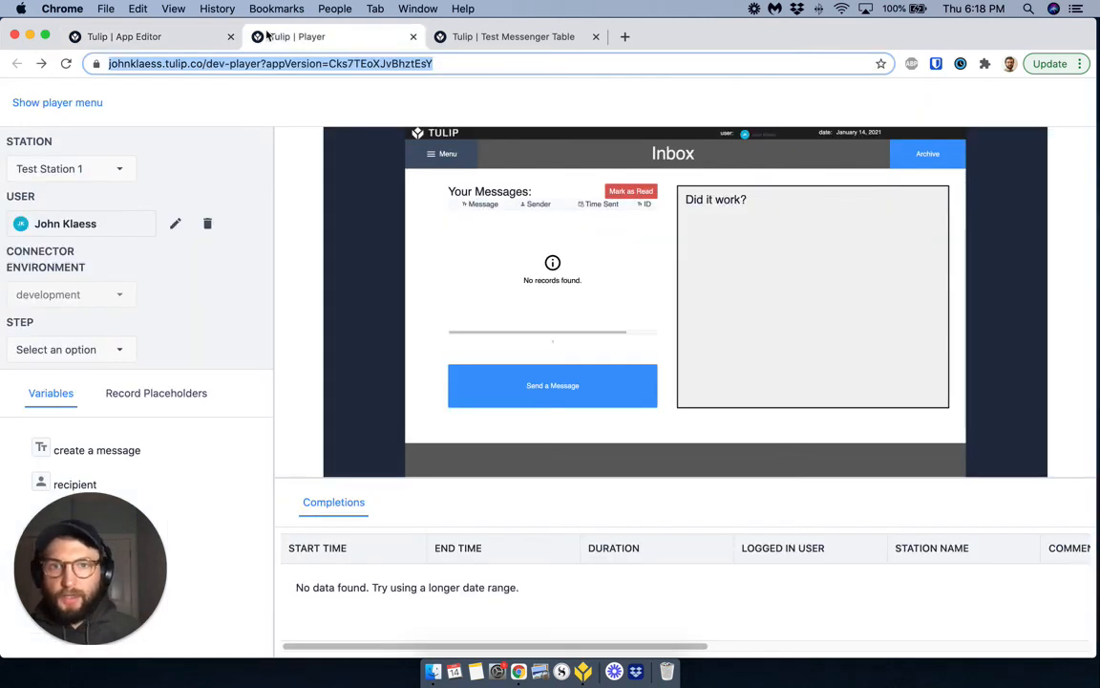
click(66, 63)
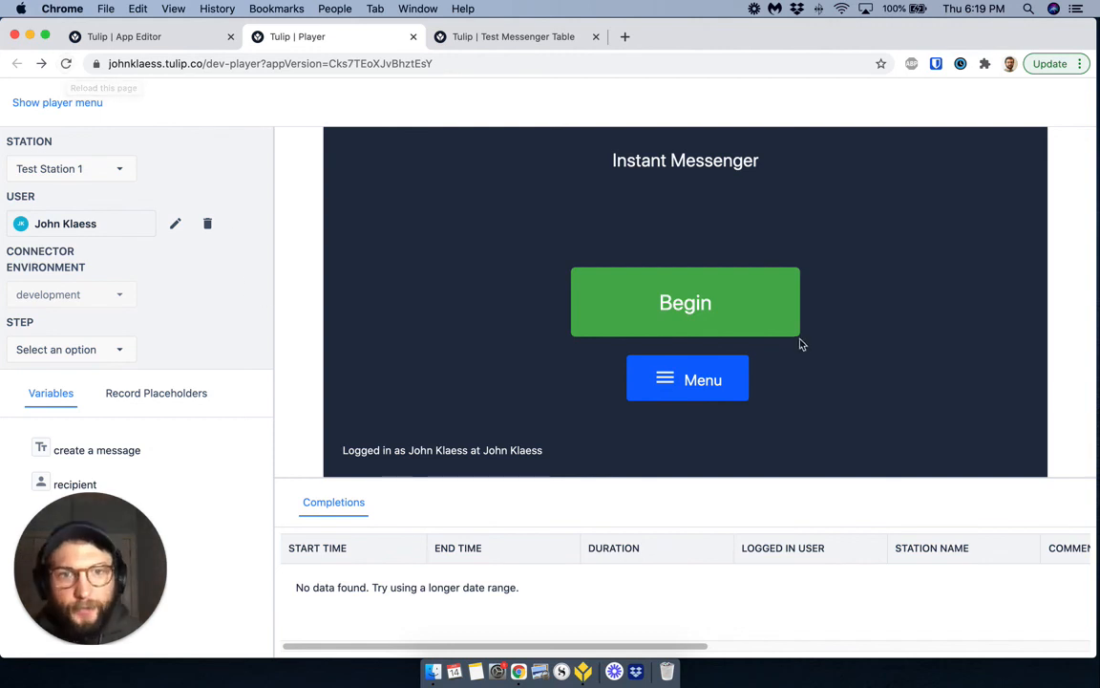
click(721, 294)
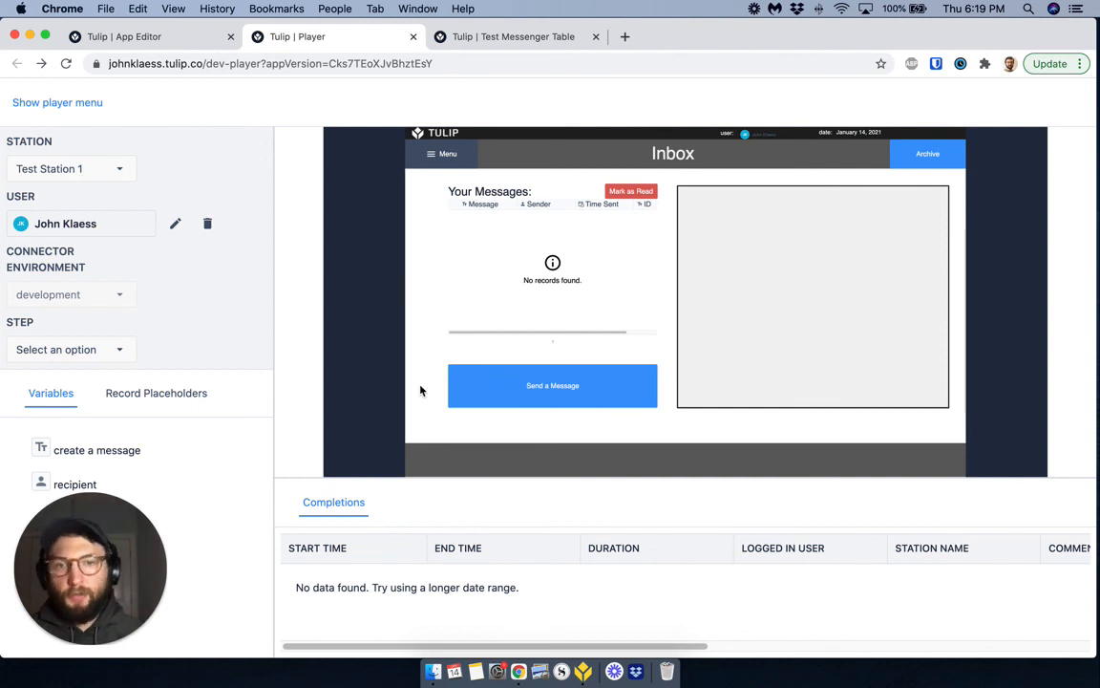
click(568, 398)
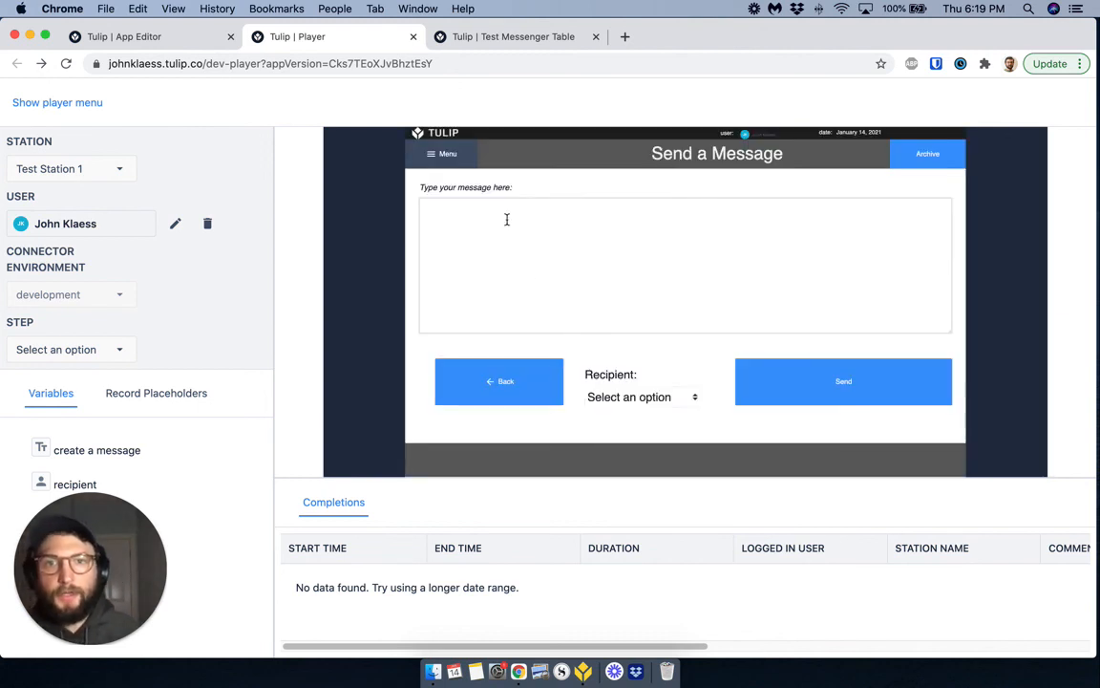
- Send the message "Hey, is this acutally working?" with the logged-in user as recipient
text(Hey)
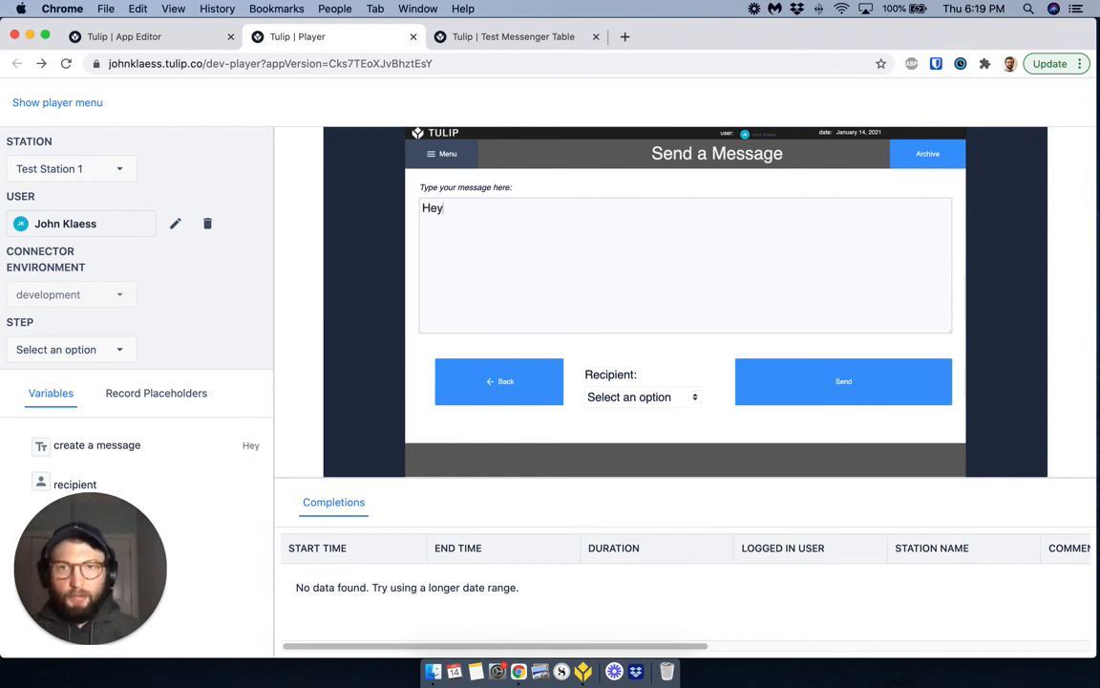
text(, is this acutally )
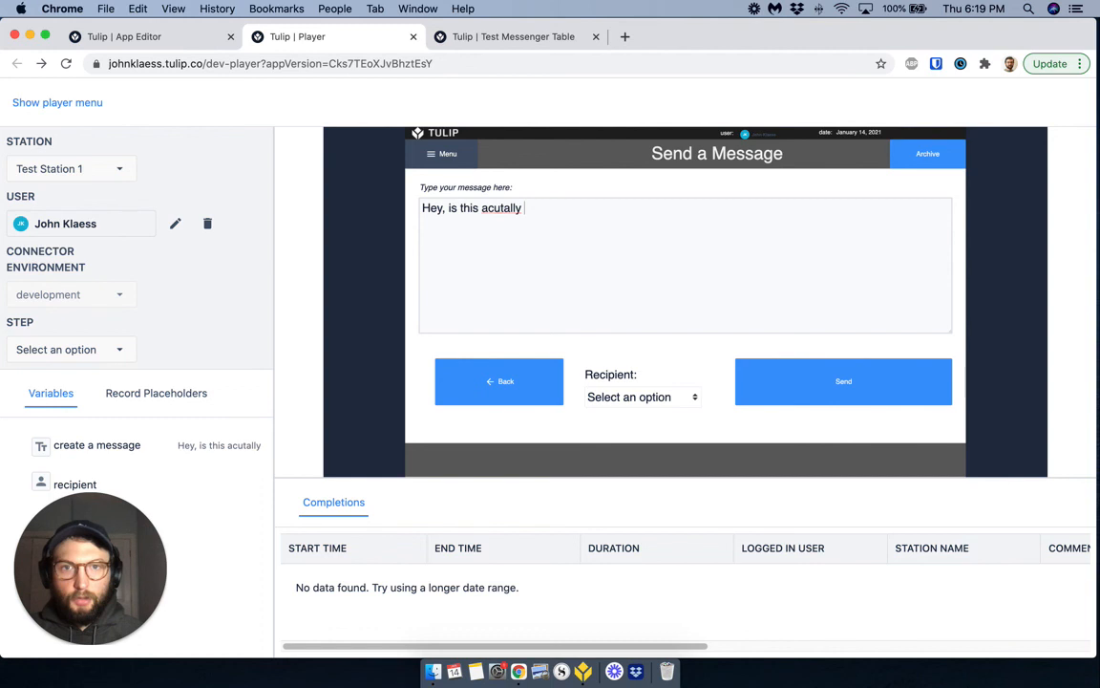
text(working)
key(BackSpace)
key(BackSpace)
key(BackSpace)
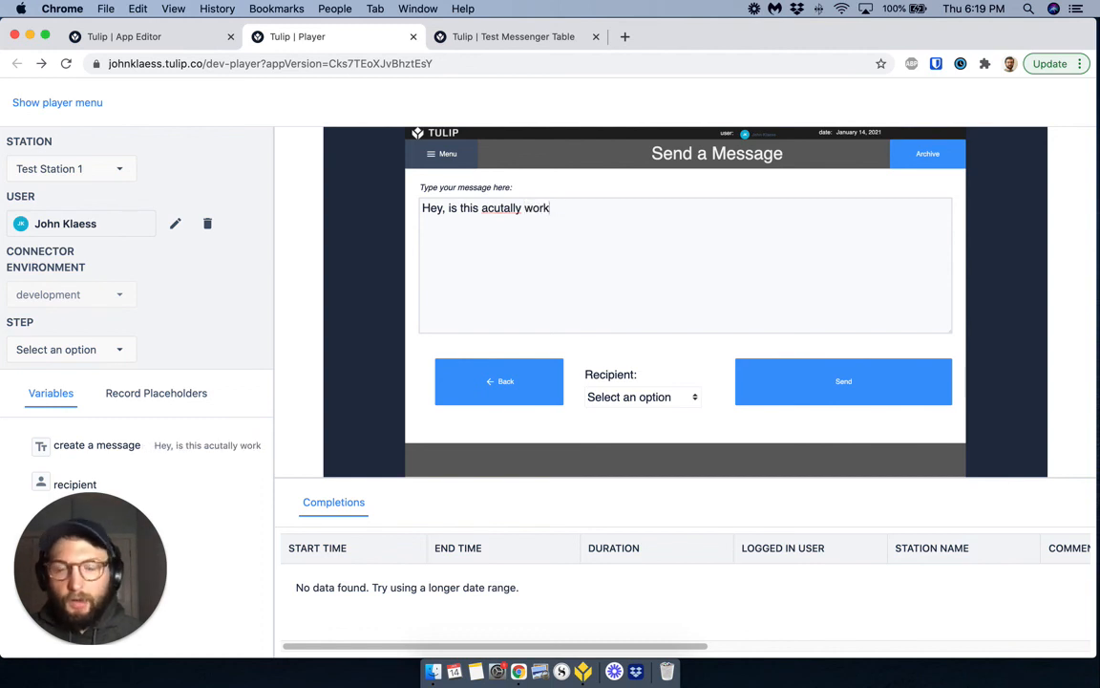
text(ing?)
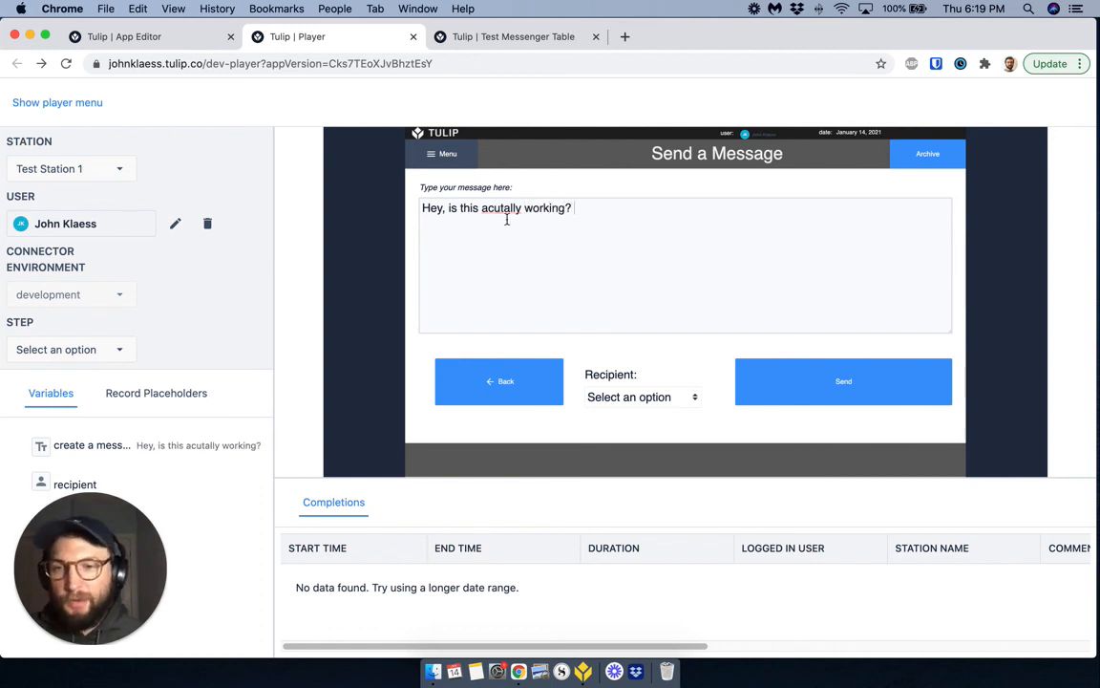
click(647, 397)
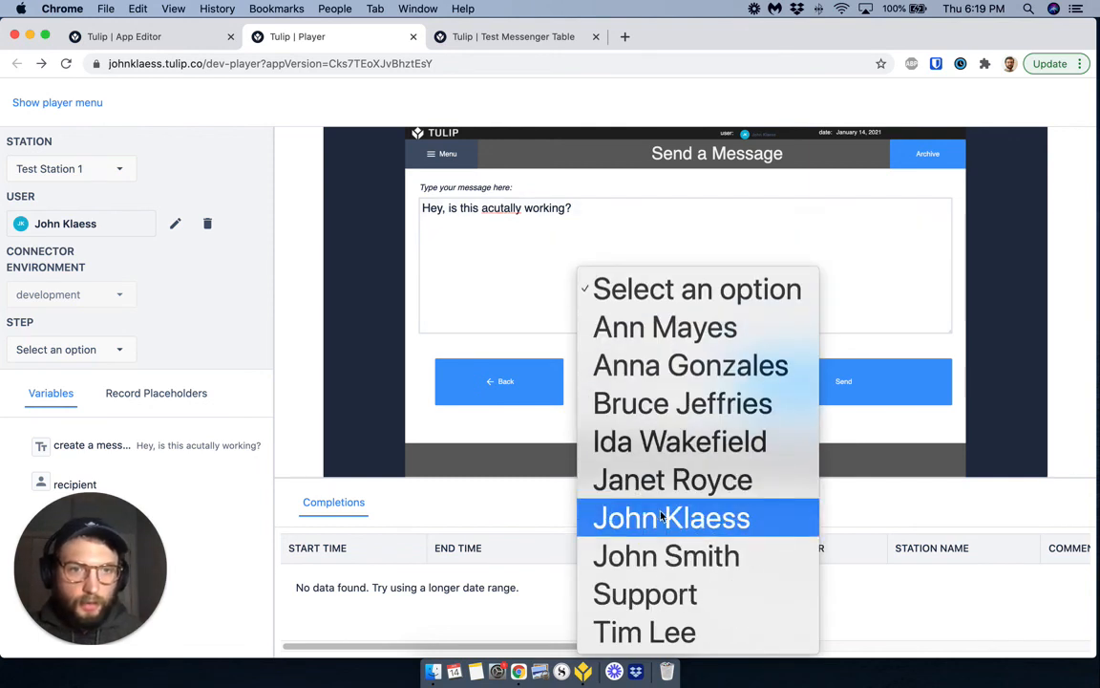
click(649, 517)
click(820, 383)
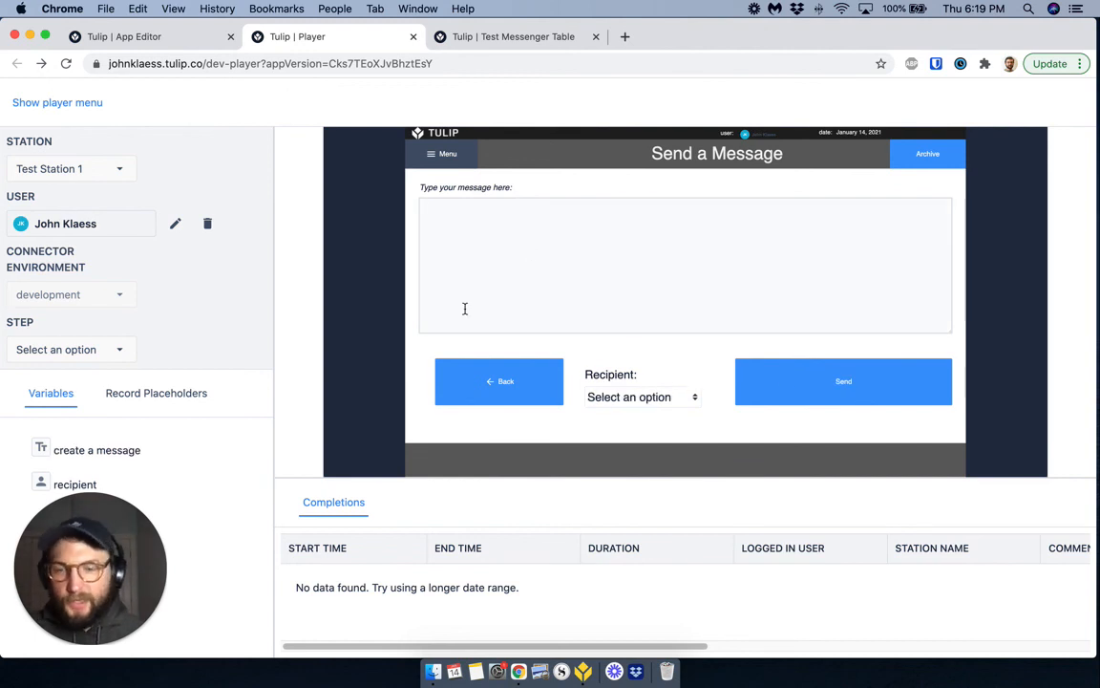
- Send a second message reading "hey" to the logged-in user
text(hey)
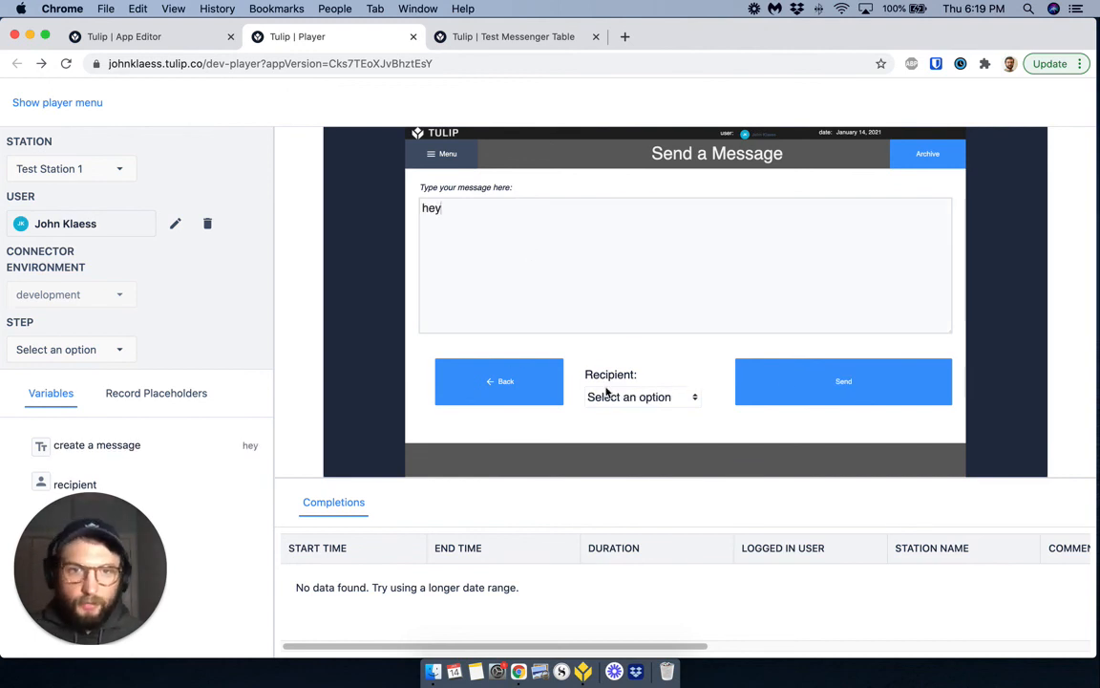
click(642, 399)
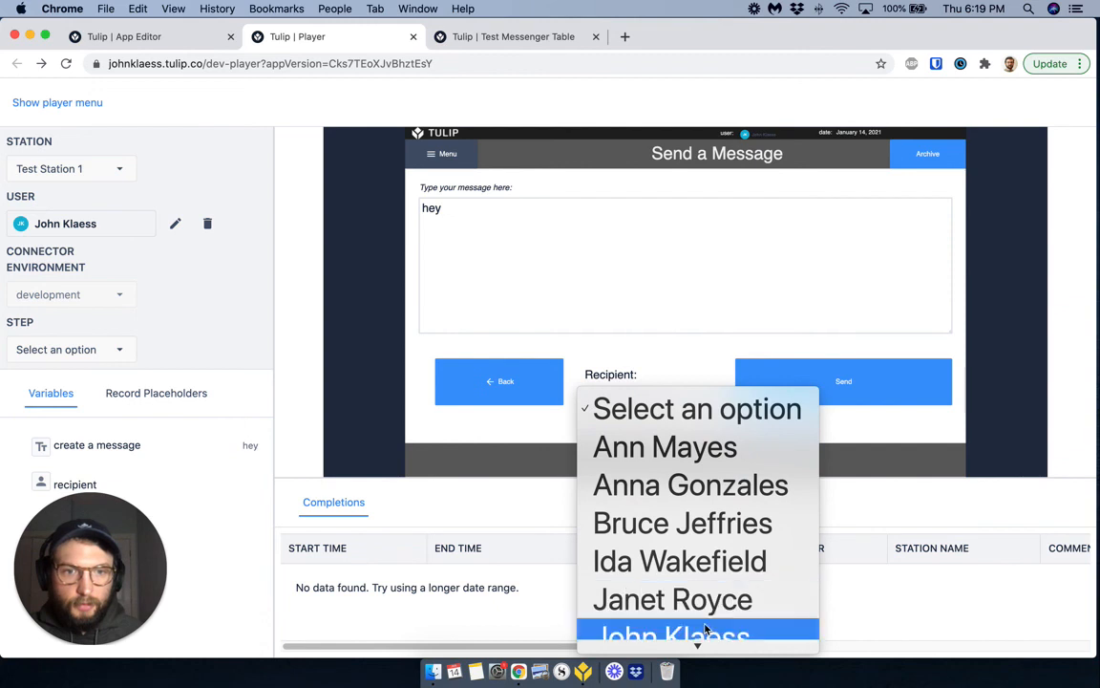
click(674, 633)
click(865, 377)
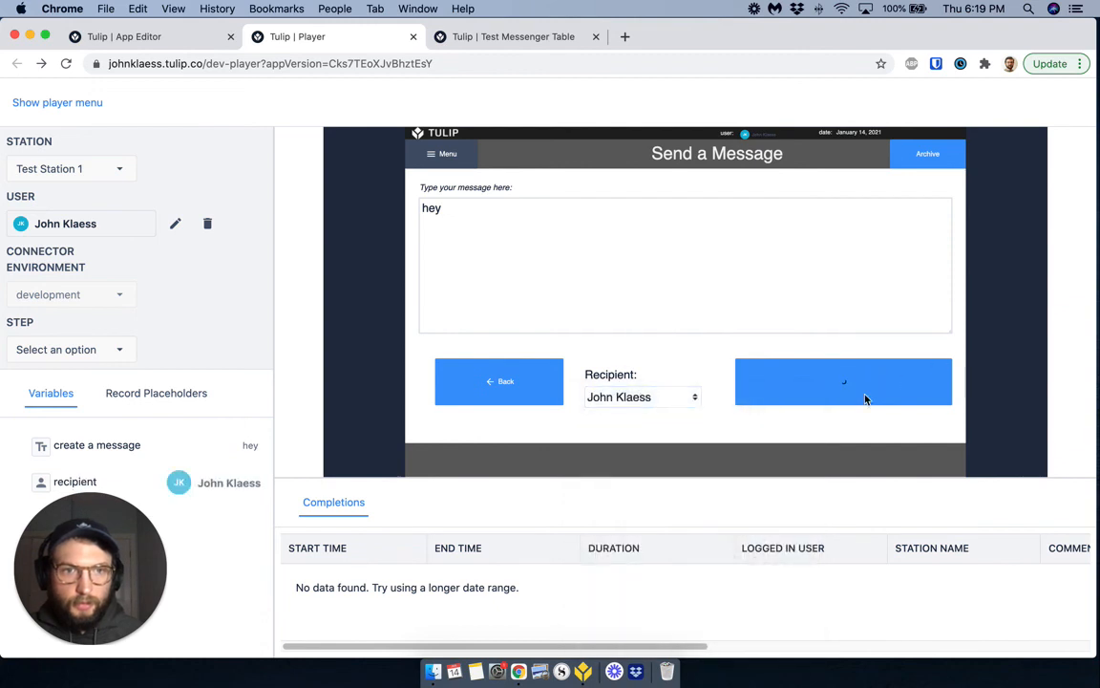
- Send a third message reading "hi" to the logged-in user
click(545, 231)
text(hi)
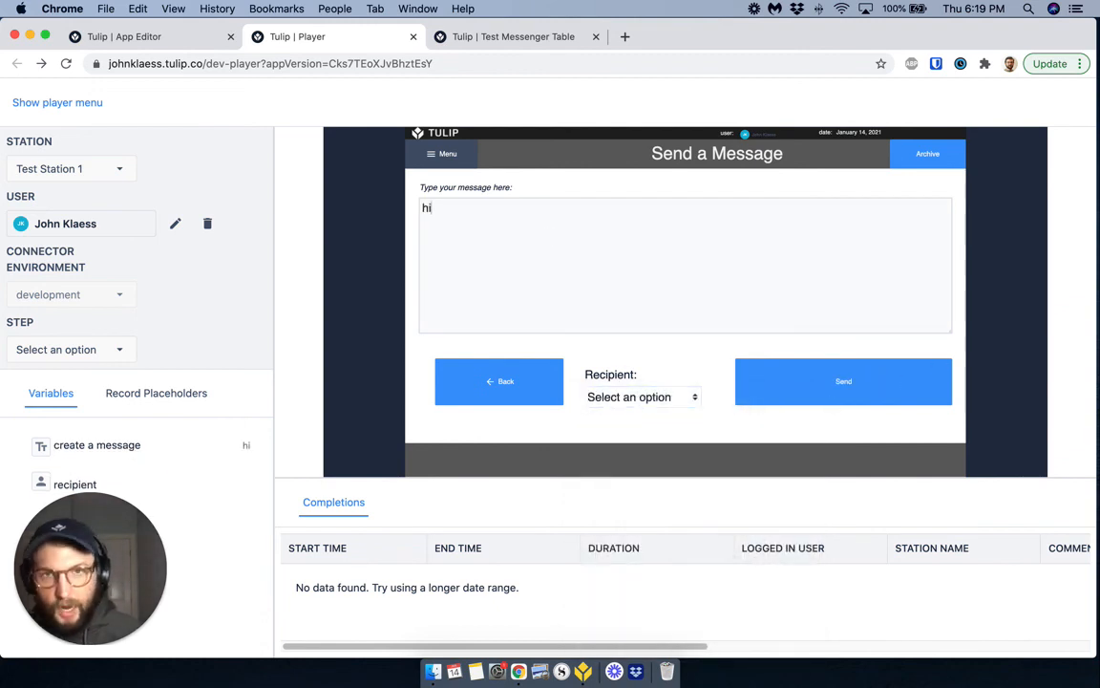
click(640, 397)
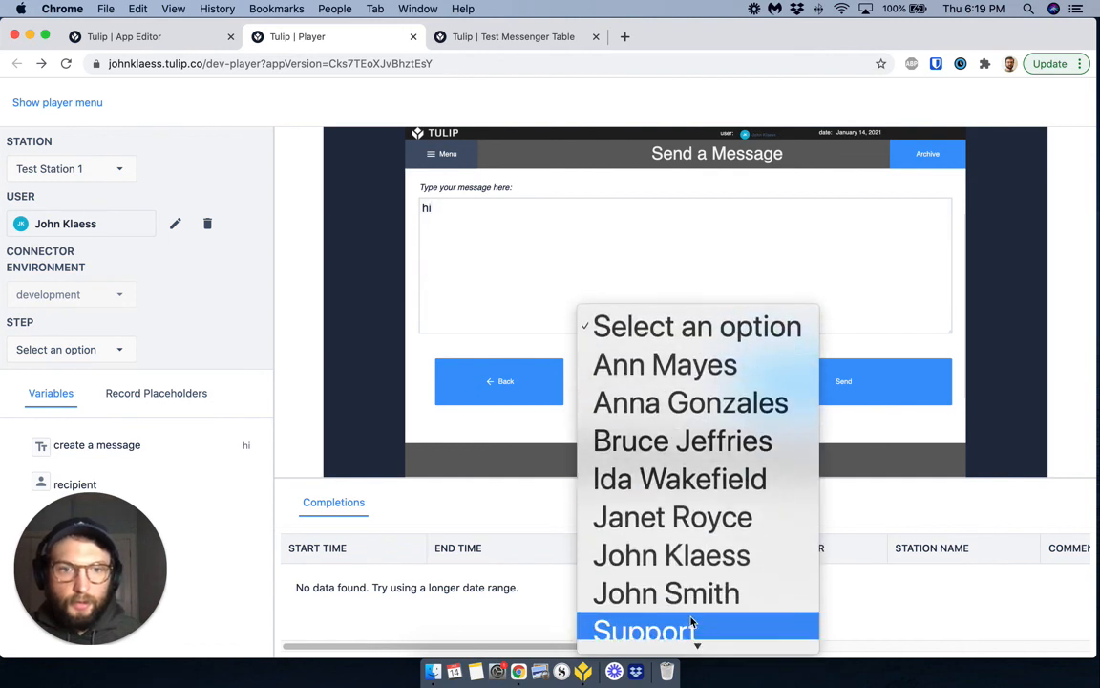
click(672, 555)
click(884, 384)
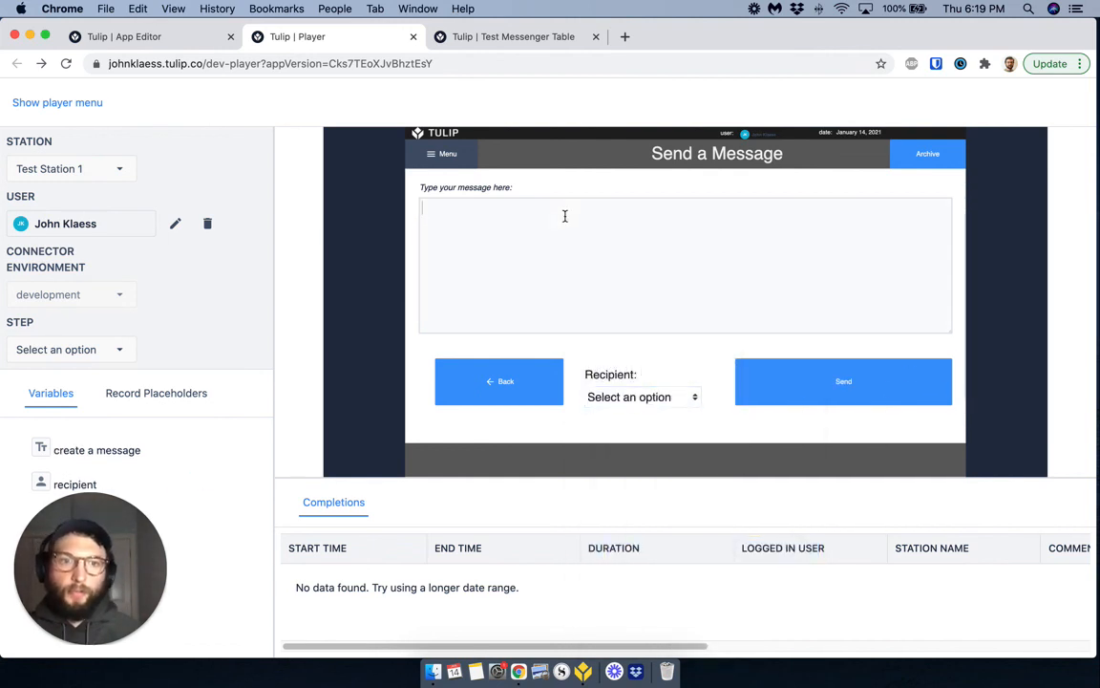
- Send a fourth message reading "are you still sending messages" to the logged-in user
text(are yous)
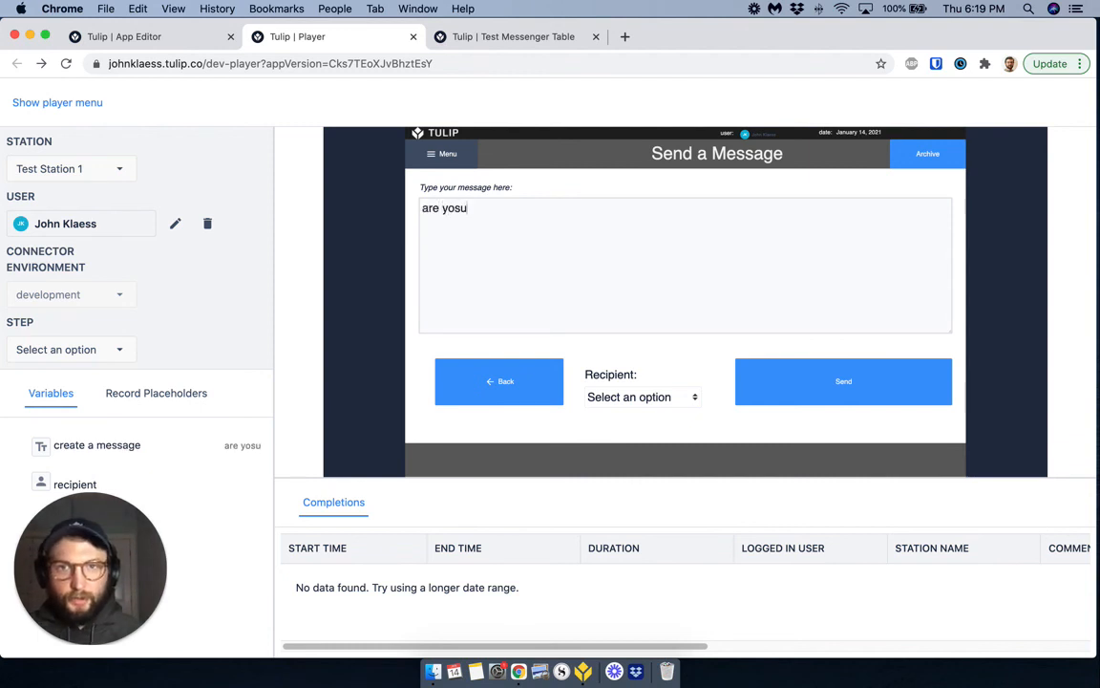
key(BackSpace)
text(s)
key(BackSpace)
text(still )
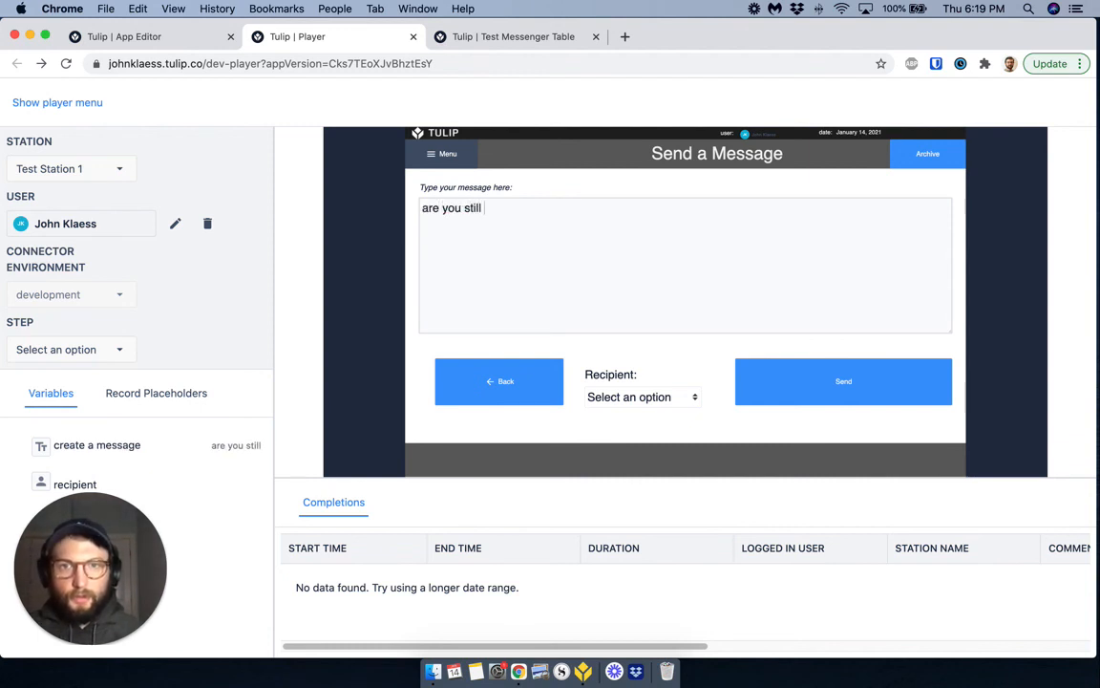
text(sending)
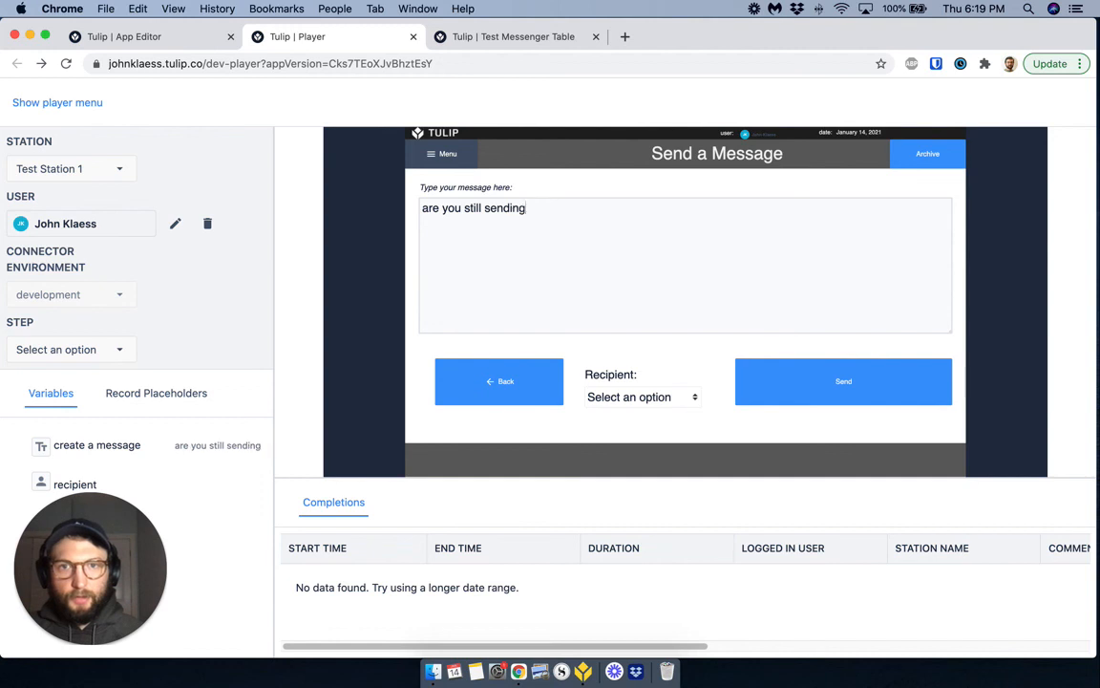
text( messages)
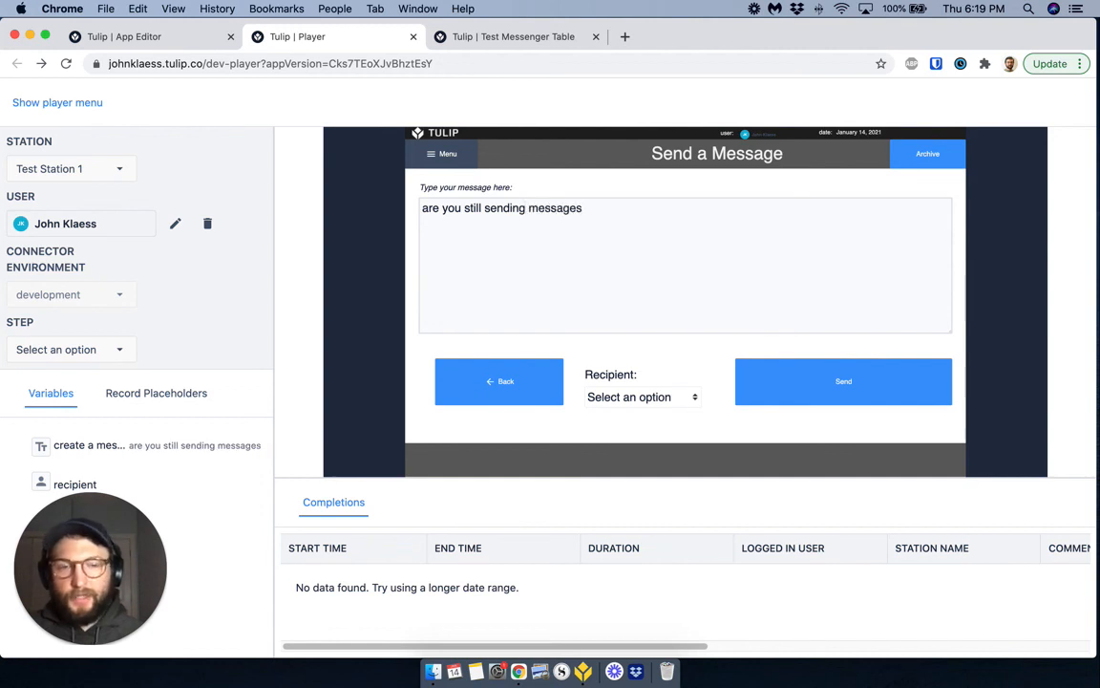
click(616, 398)
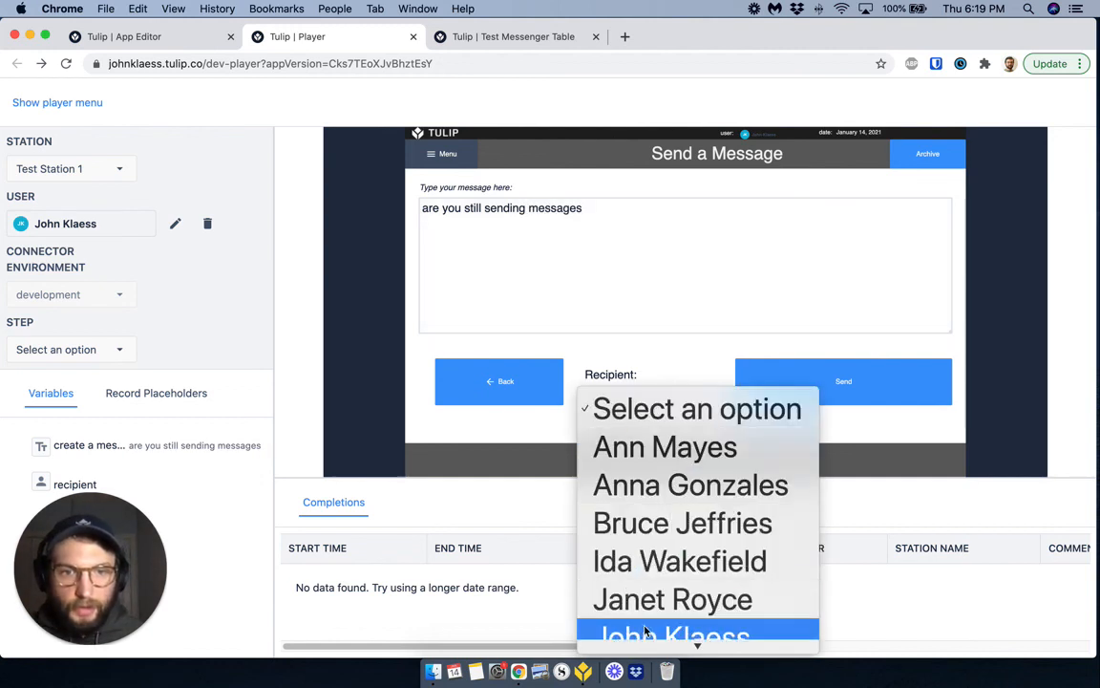
click(645, 630)
click(838, 373)
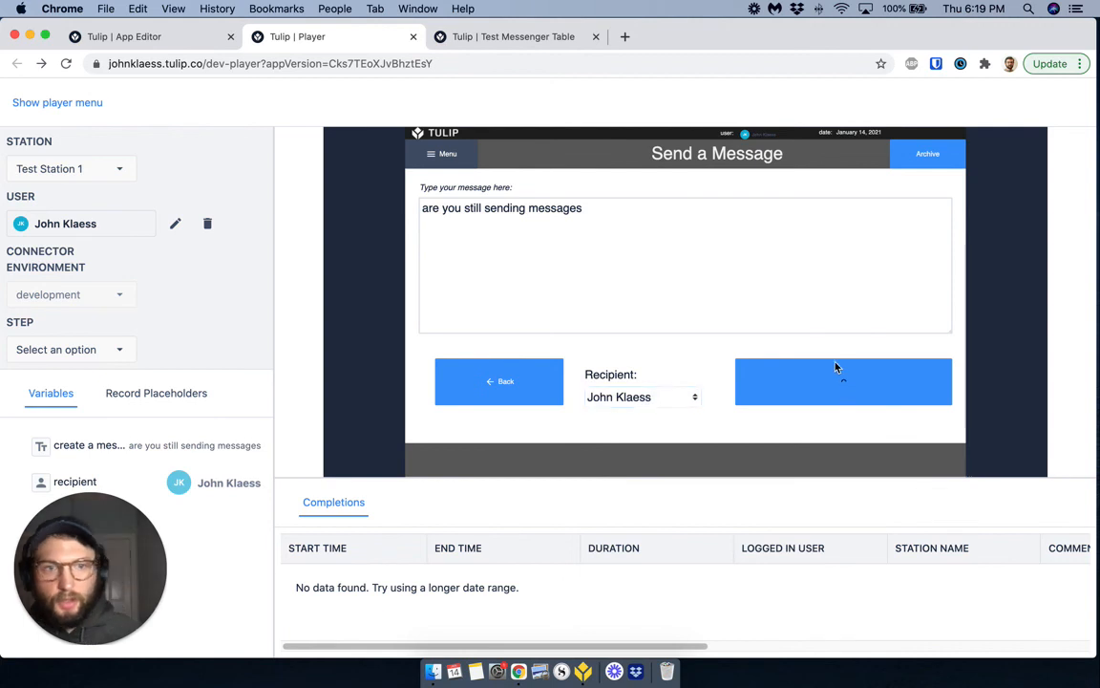
- Return to the Inbox and view each of the four messages in turn, ending on "are you still sending messages"
click(499, 382)
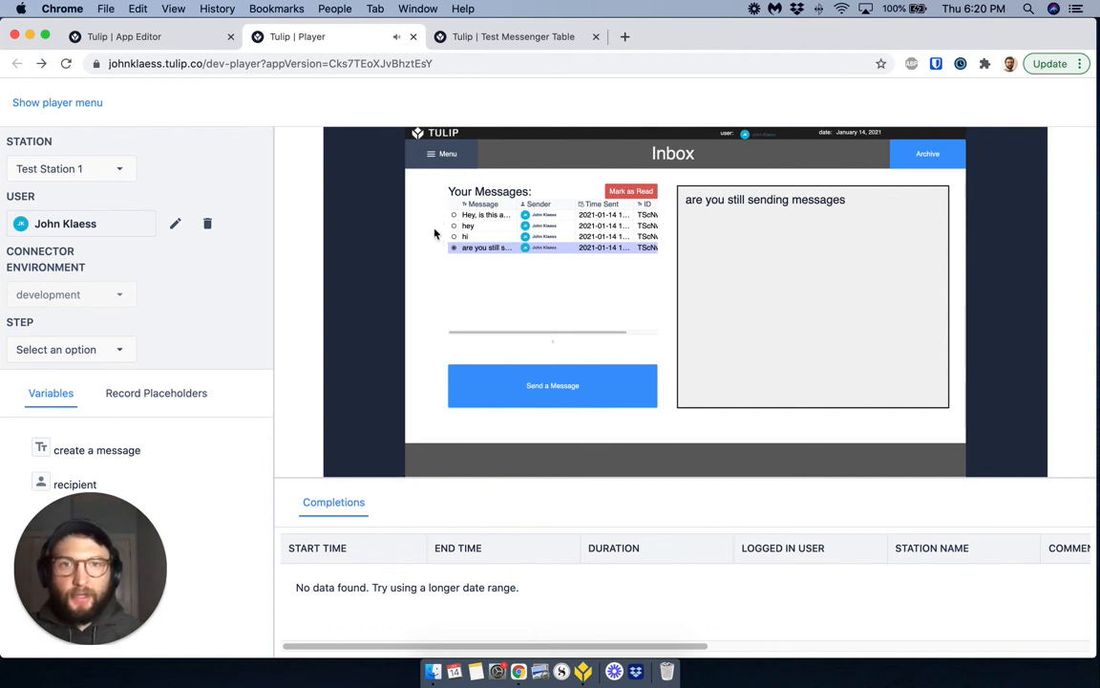
click(468, 216)
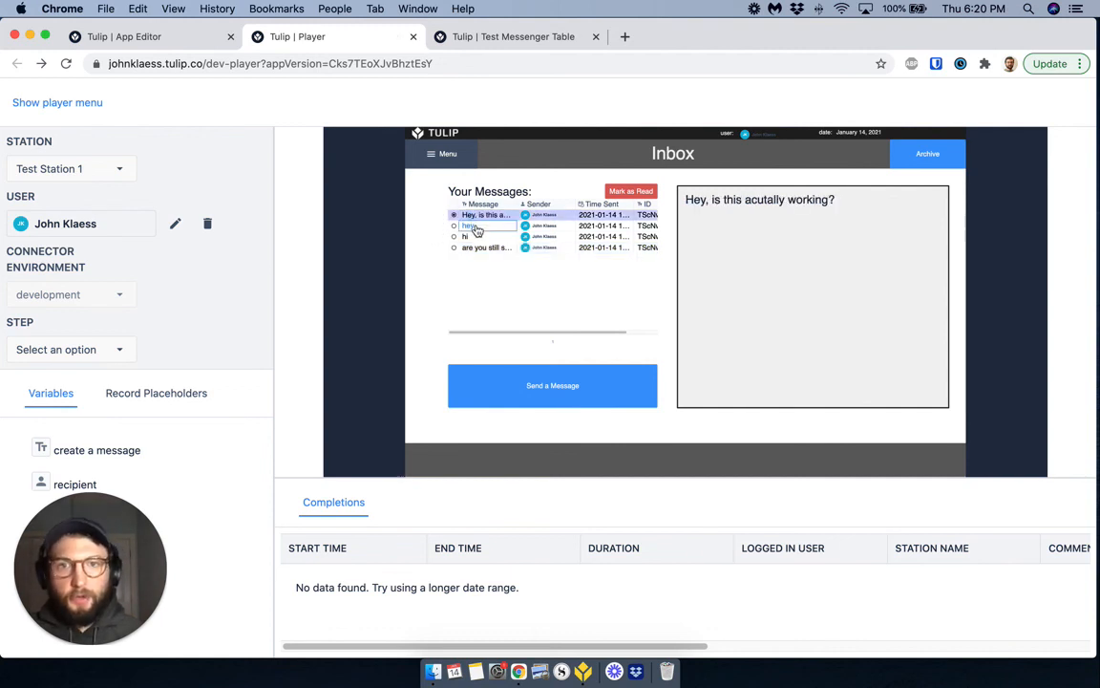
click(475, 227)
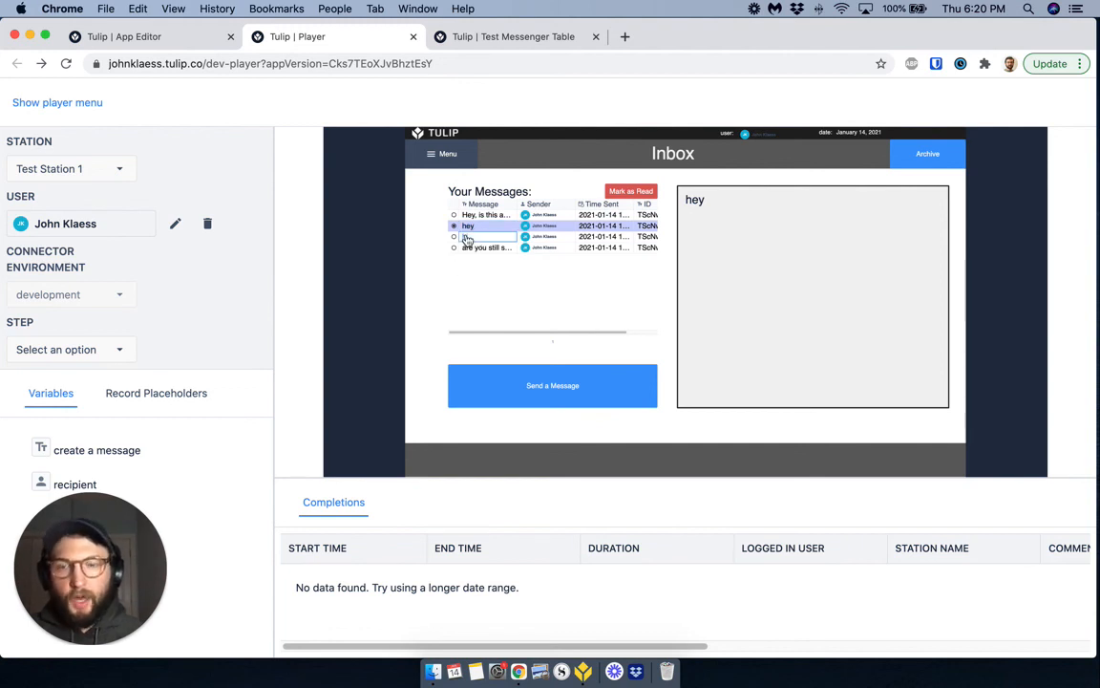
click(464, 237)
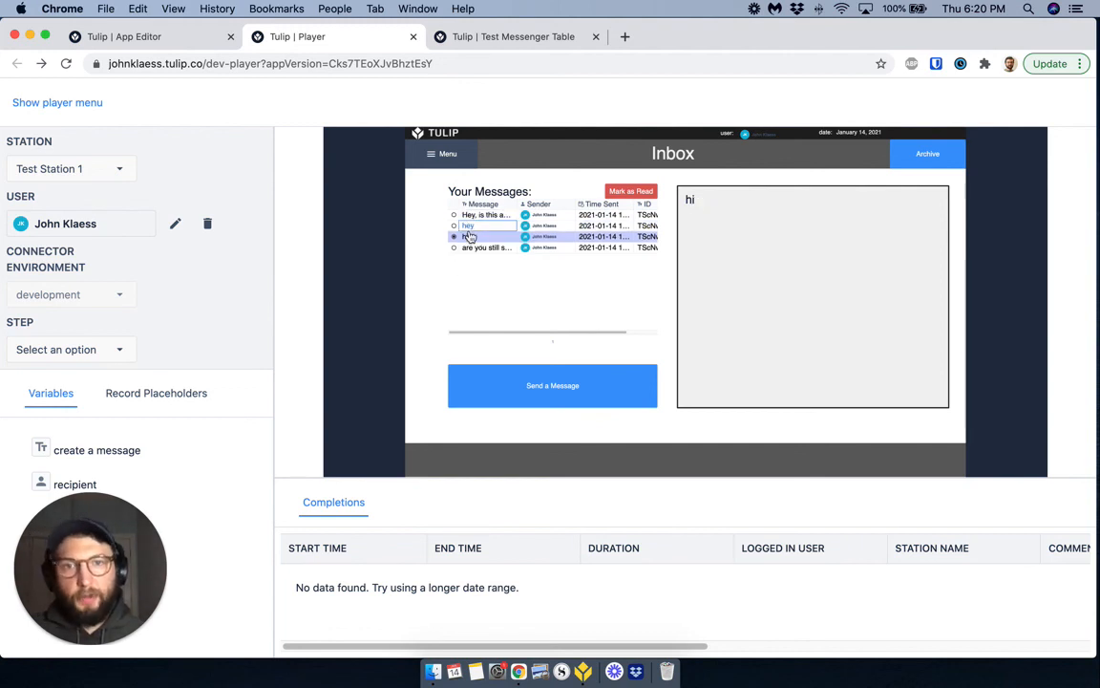
click(477, 250)
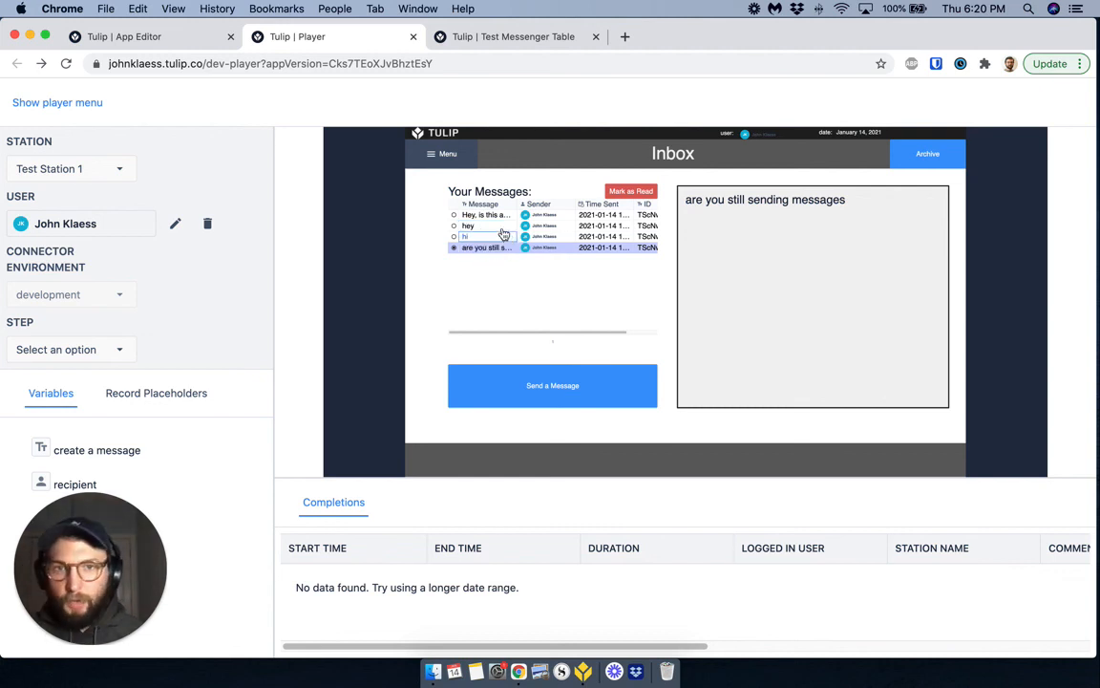
- Mark all four Inbox messages as read, from the last to the first, and open the Archive
click(638, 193)
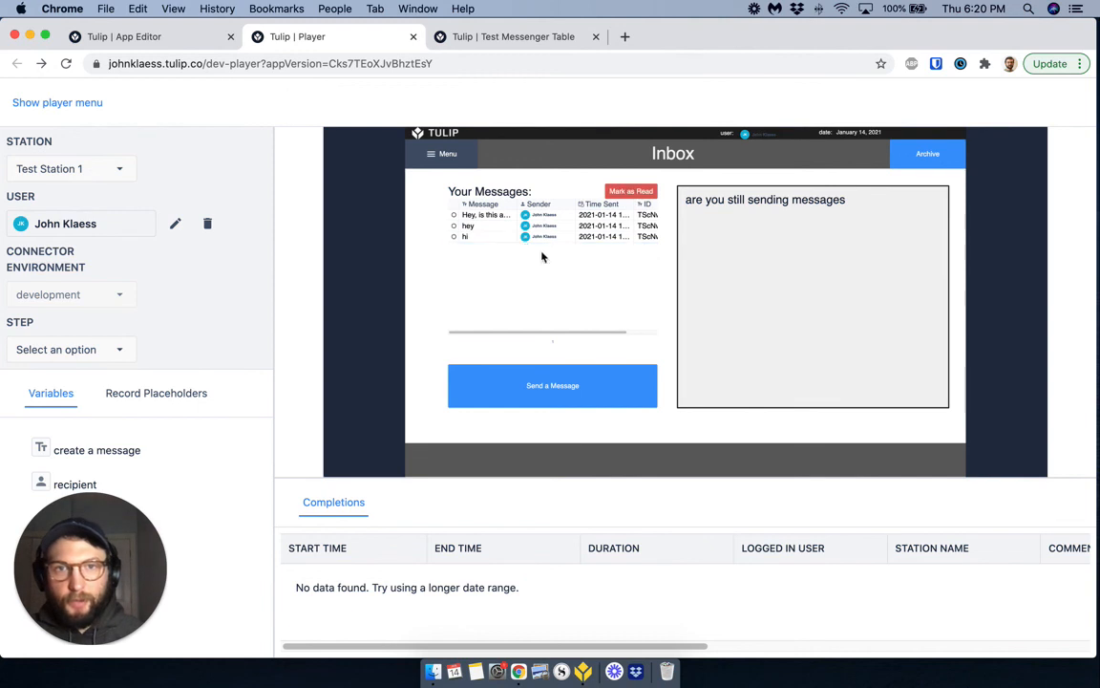
click(478, 238)
click(631, 191)
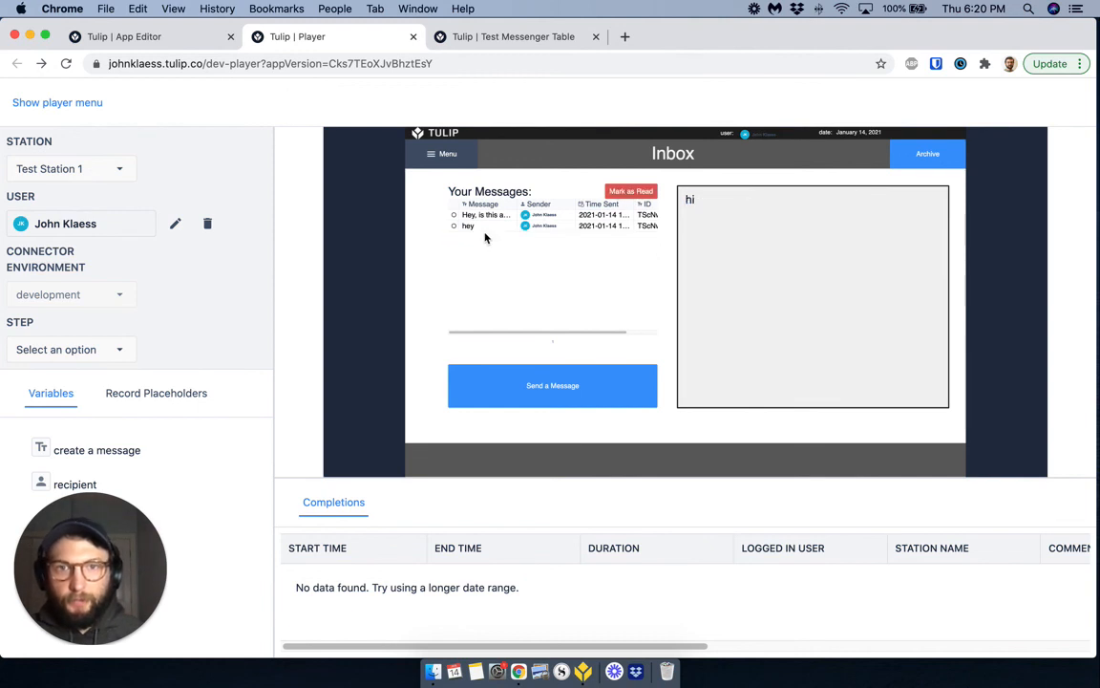
click(506, 225)
click(619, 194)
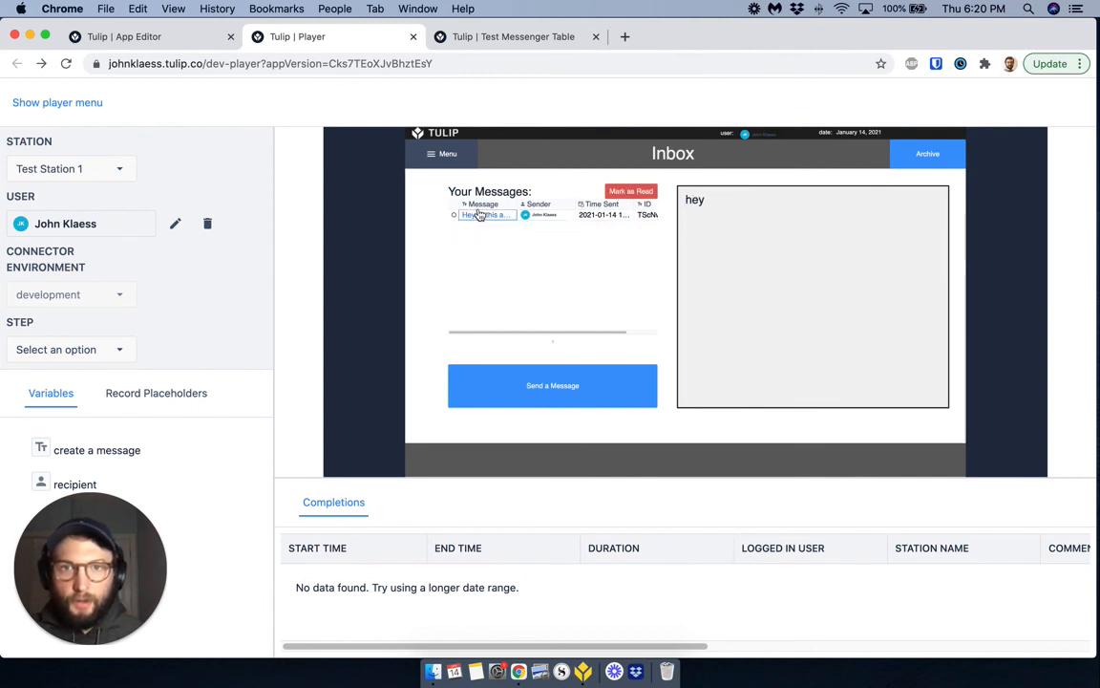
click(482, 215)
click(620, 190)
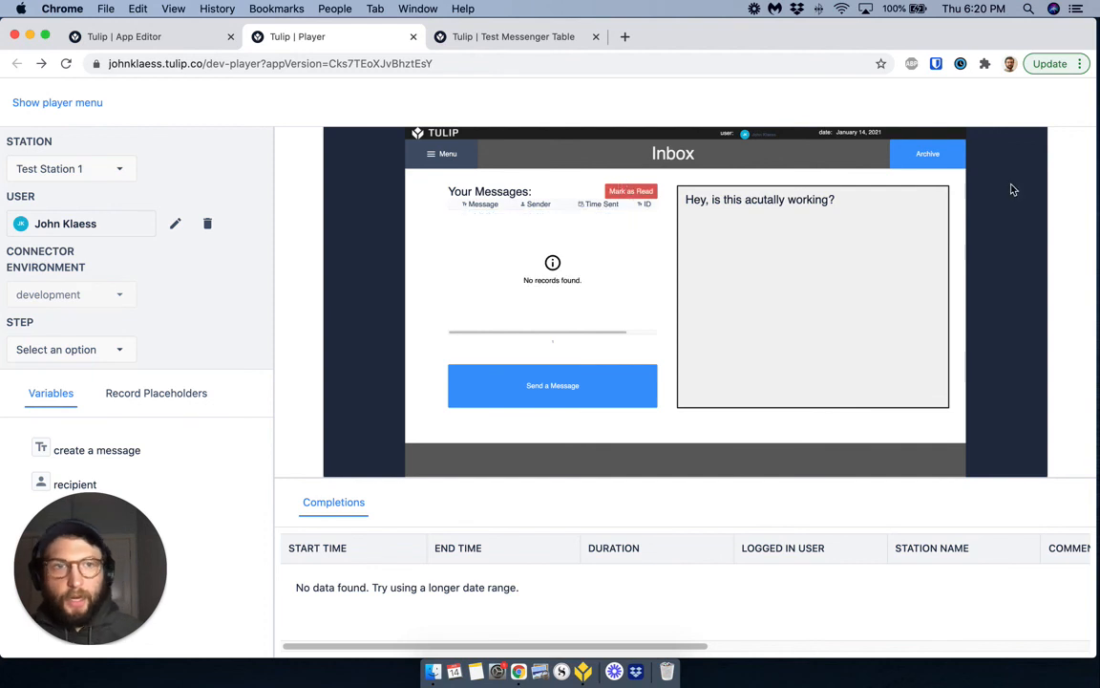
click(925, 153)
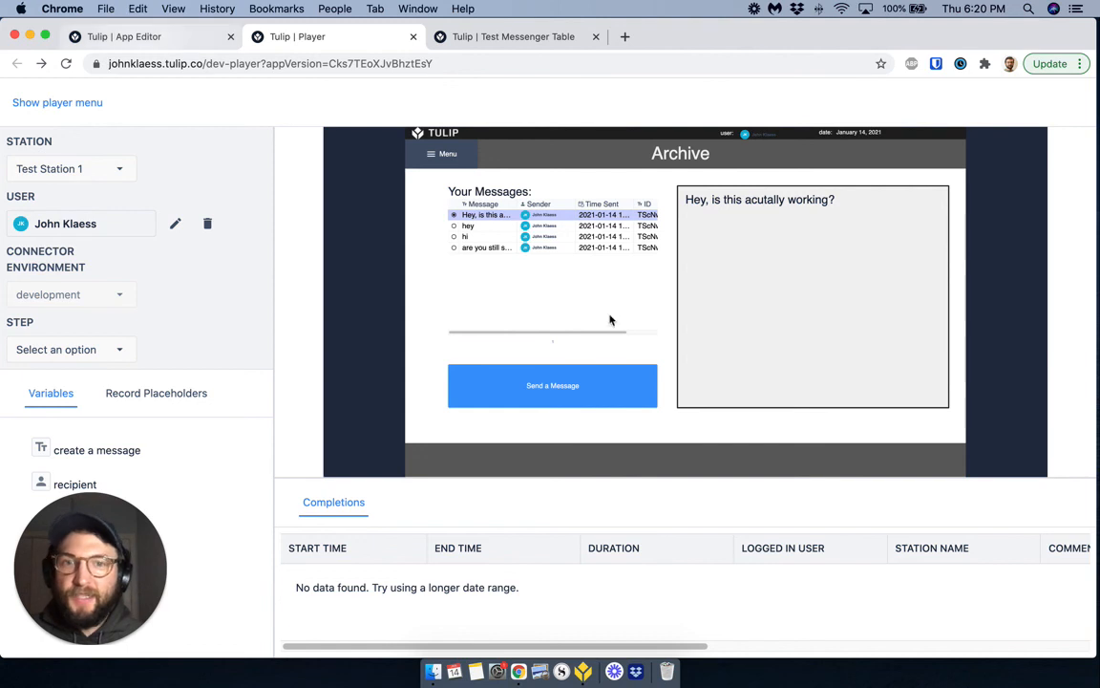
- Try the Archive's Send a Message button, then switch to the App Editor and relabel that button on the Archive step as Back
click(522, 393)
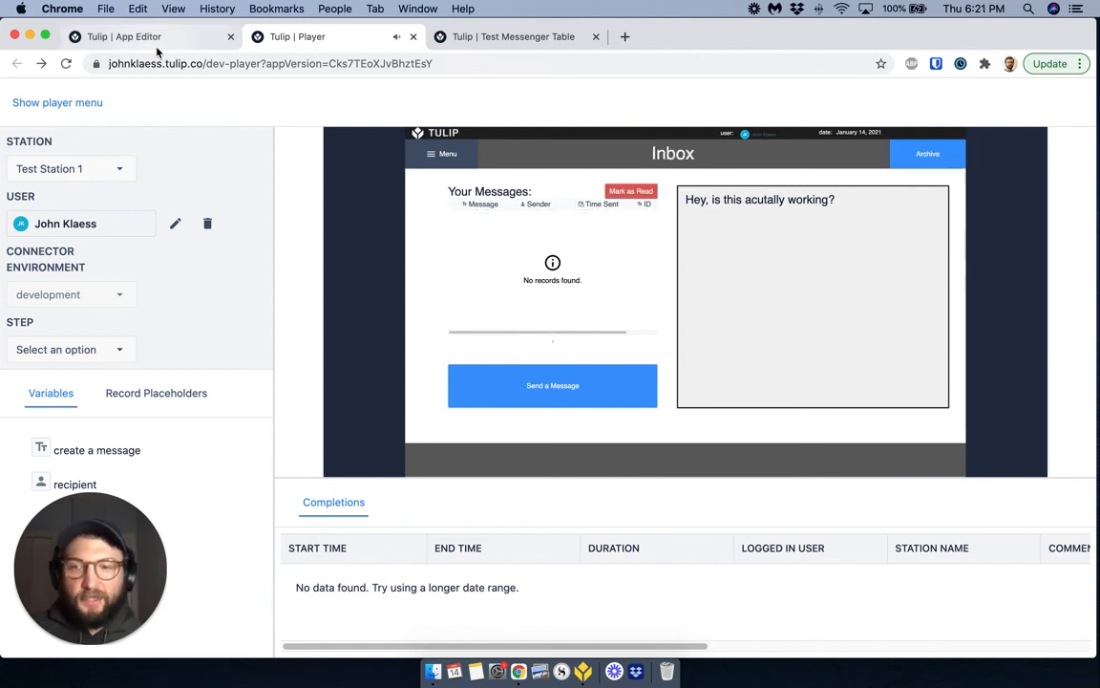
key(ctrl+shift+Tab)
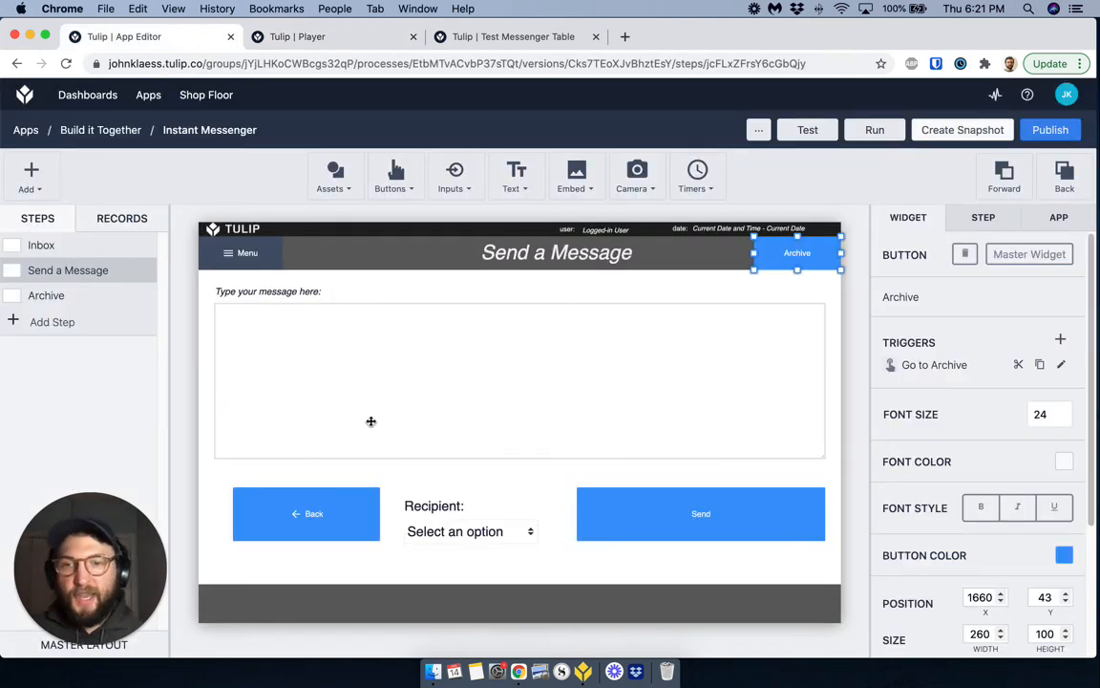
click(59, 298)
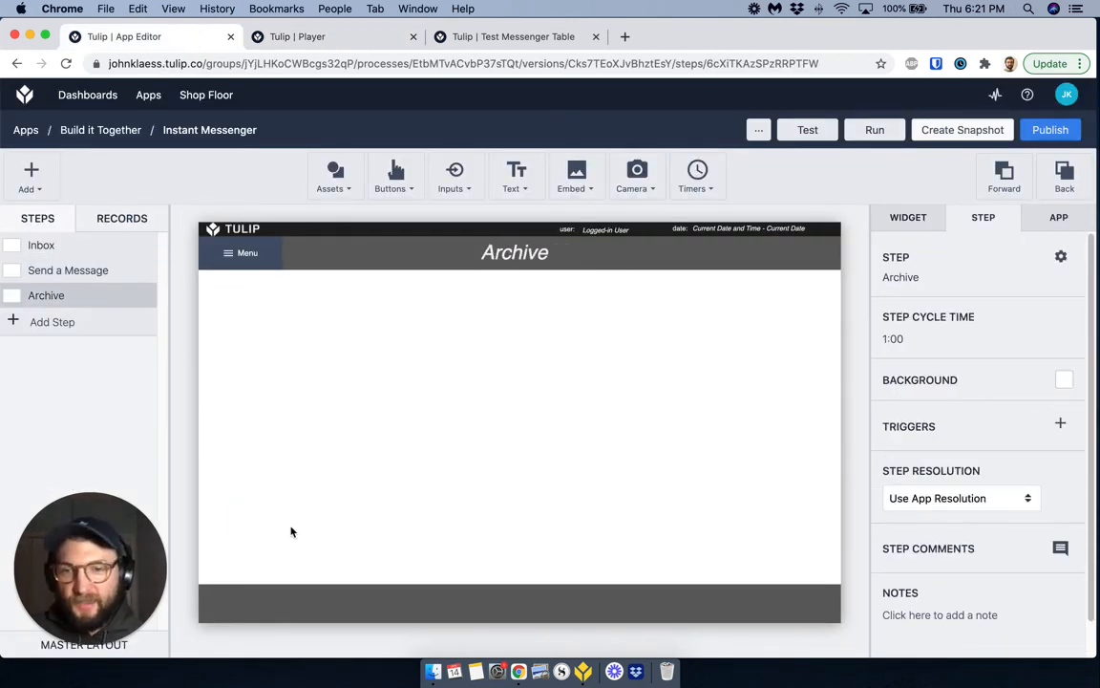
click(342, 518)
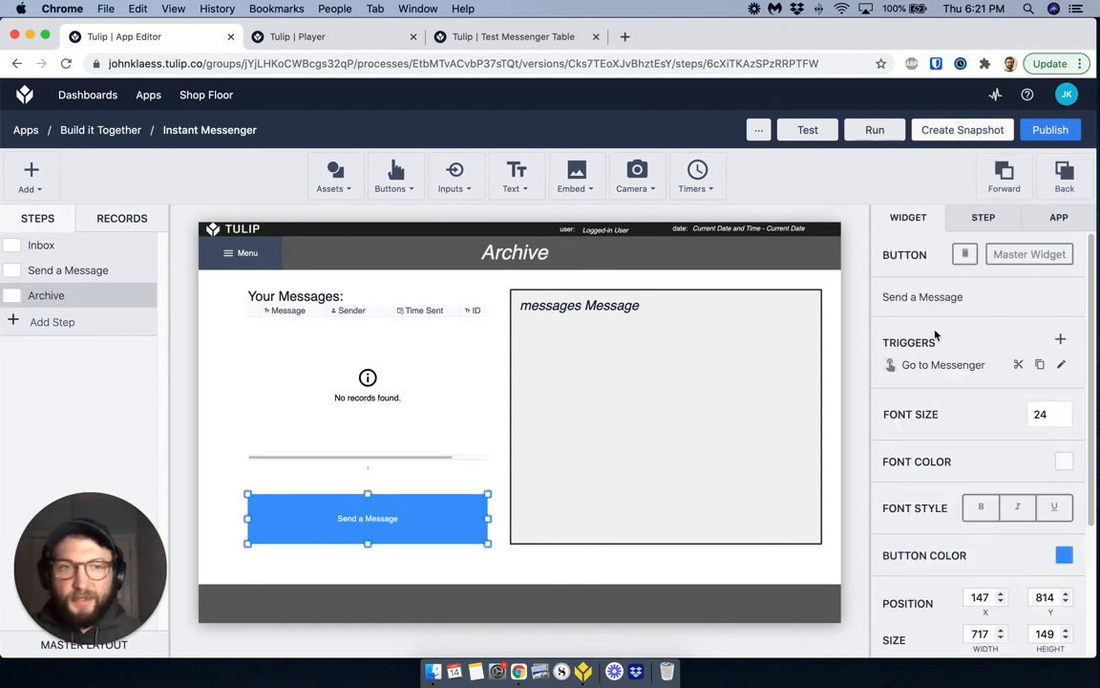
click(945, 305)
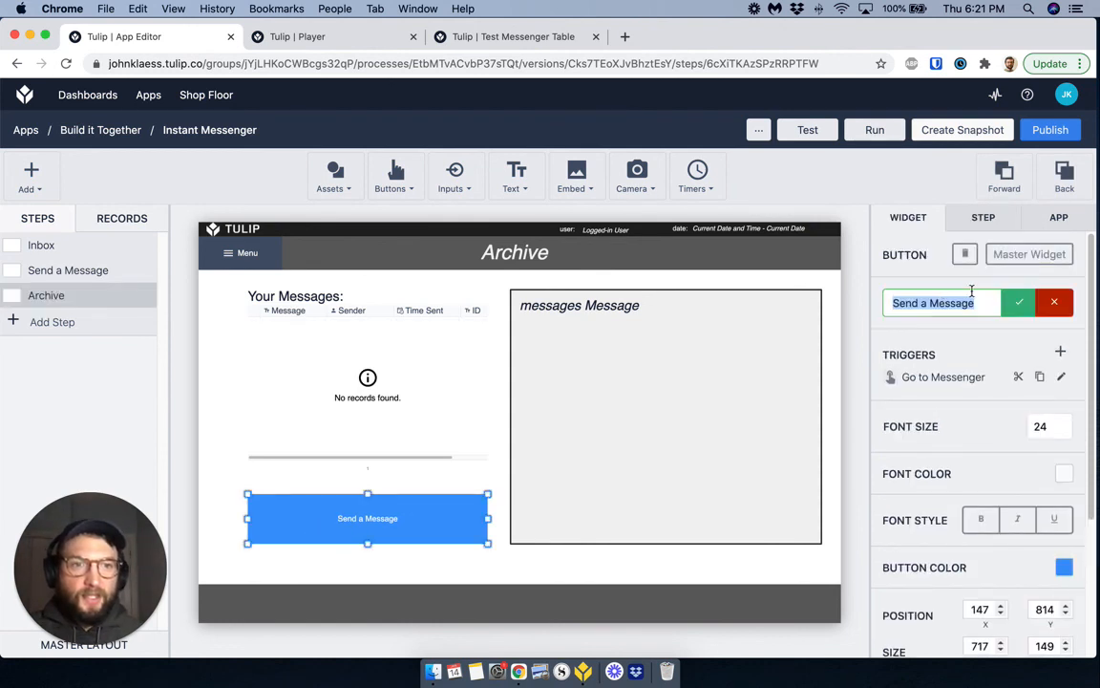
text(Back)
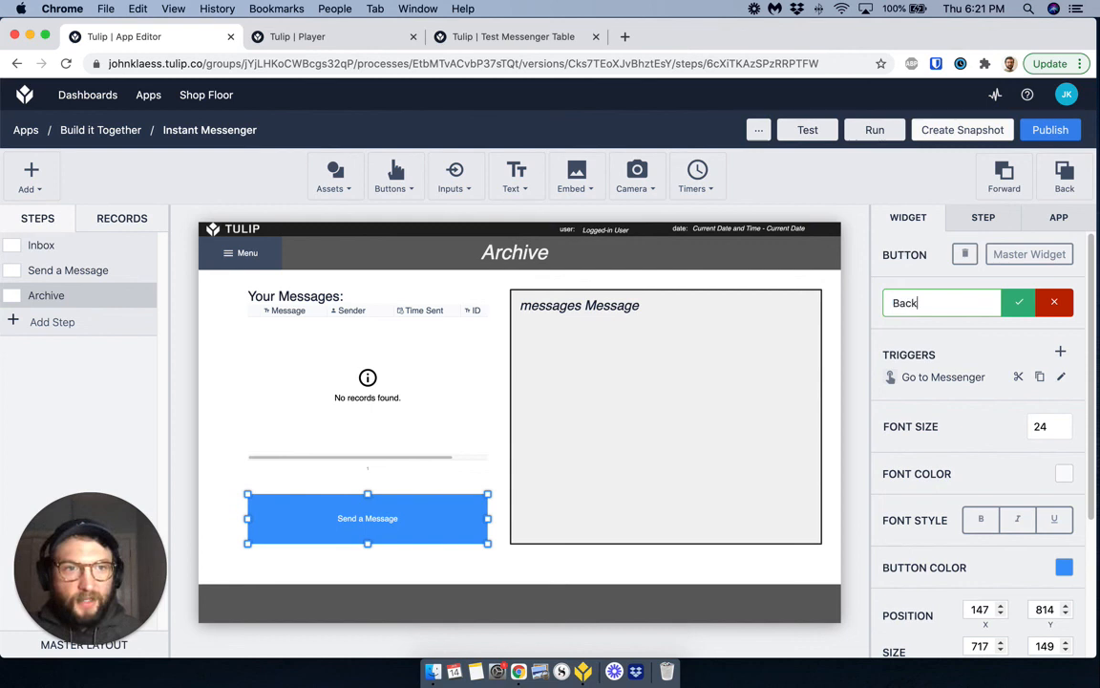
click(1014, 302)
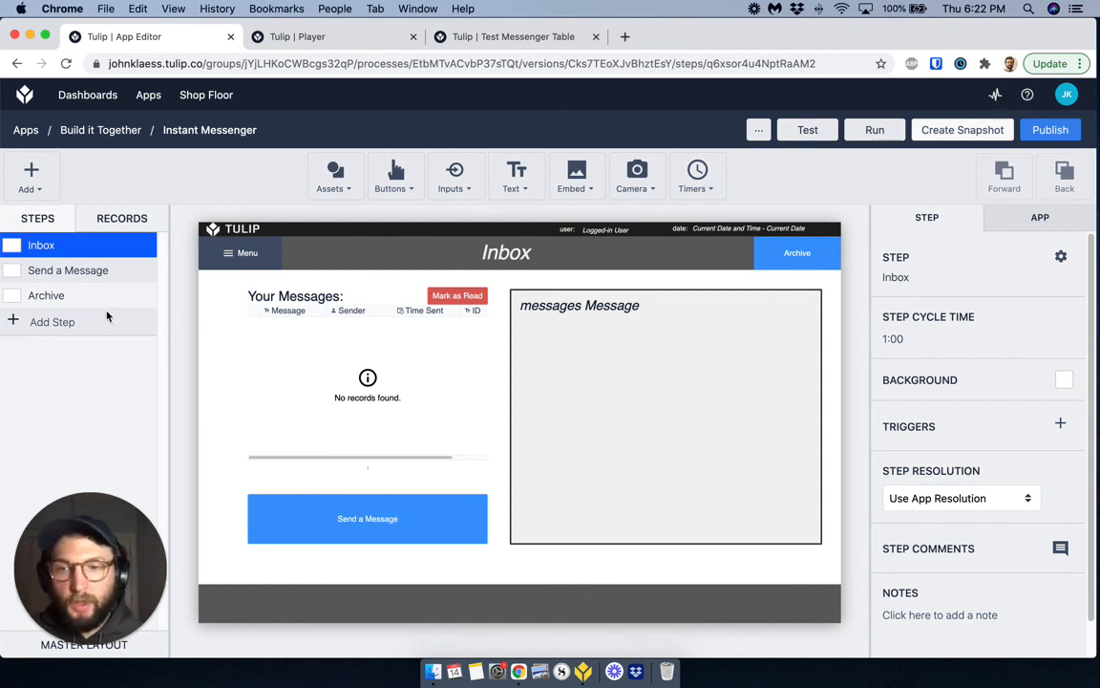
- Examine the Inbox message table's settings and triggers, and inspect the Mark as Read button
click(334, 390)
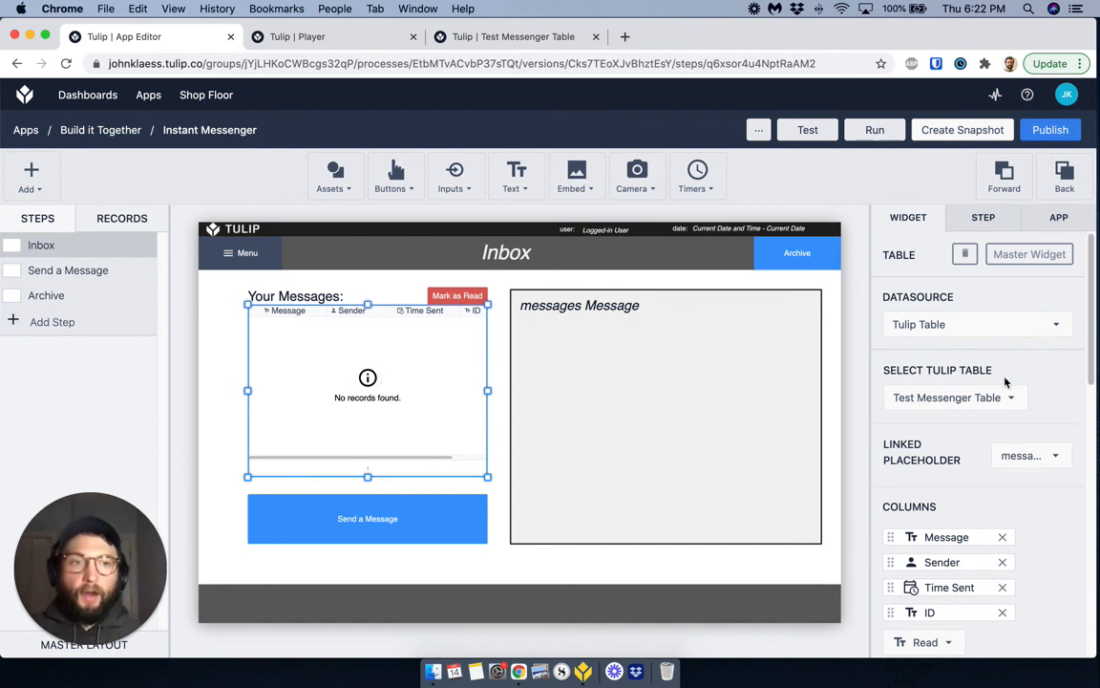
scroll(1008, 377, down, 10)
scroll(990, 432, up, 1)
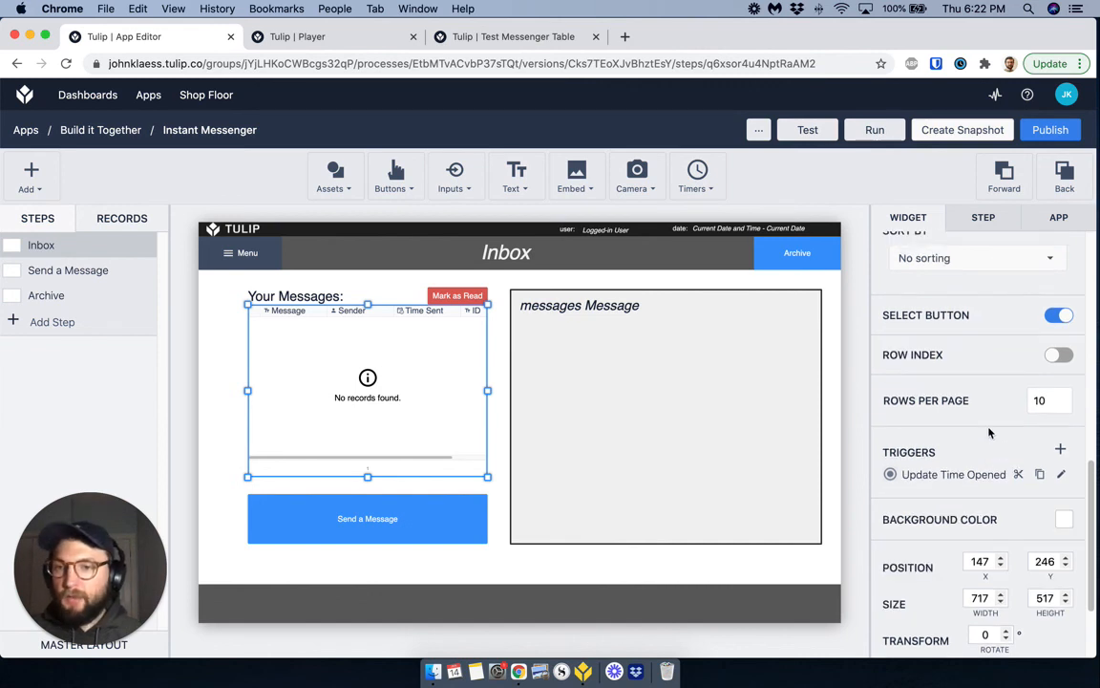
scroll(990, 433, up, 1)
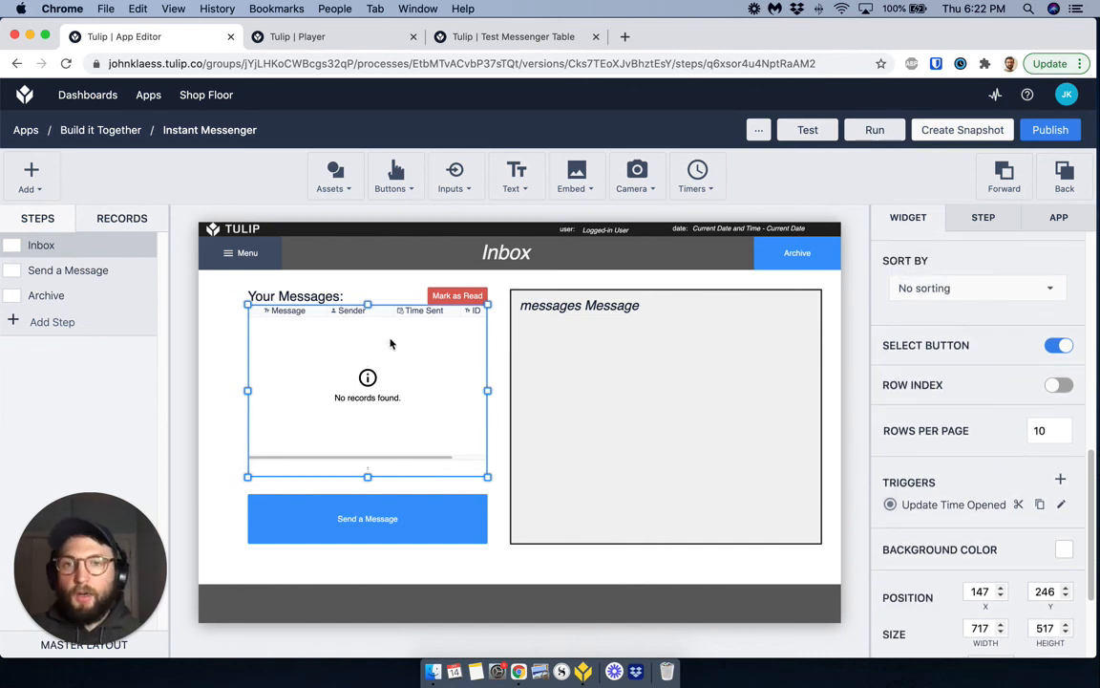
click(453, 298)
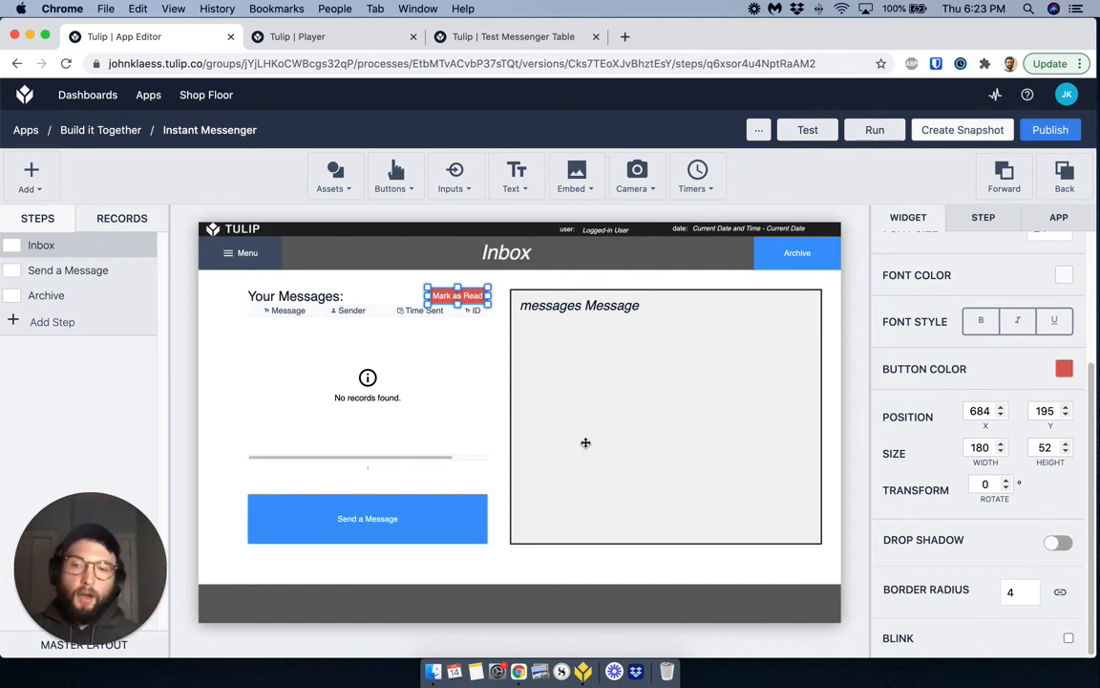
- Review the conditions and actions of the Send button's Message to Table trigger, save it and return to the Inbox step
click(56, 277)
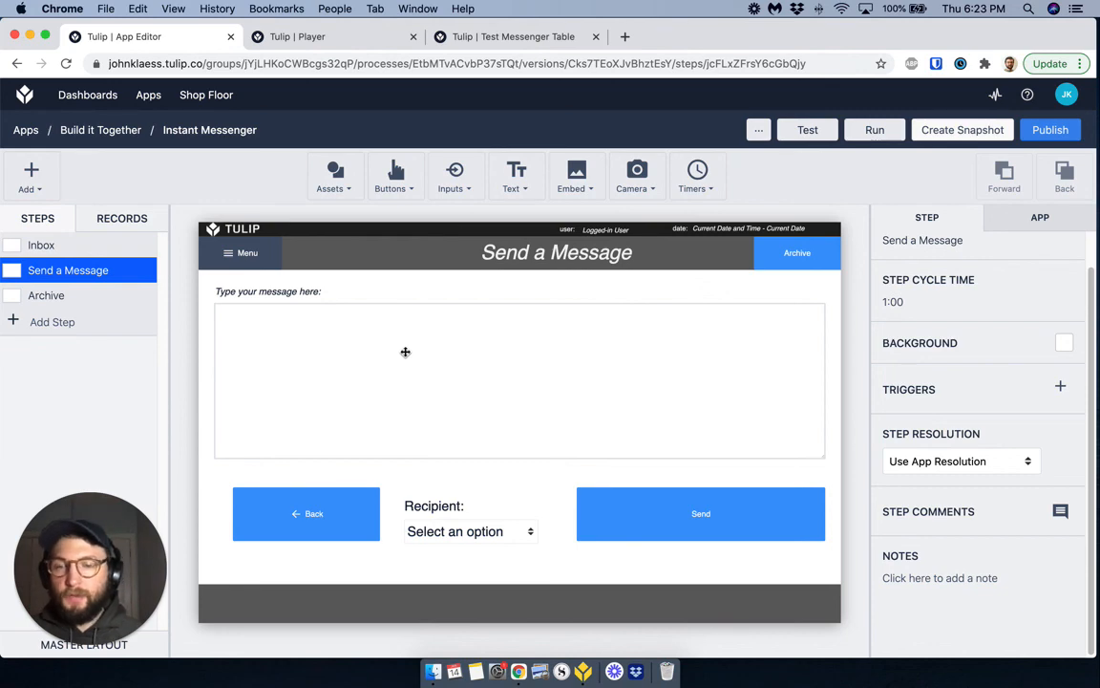
click(624, 516)
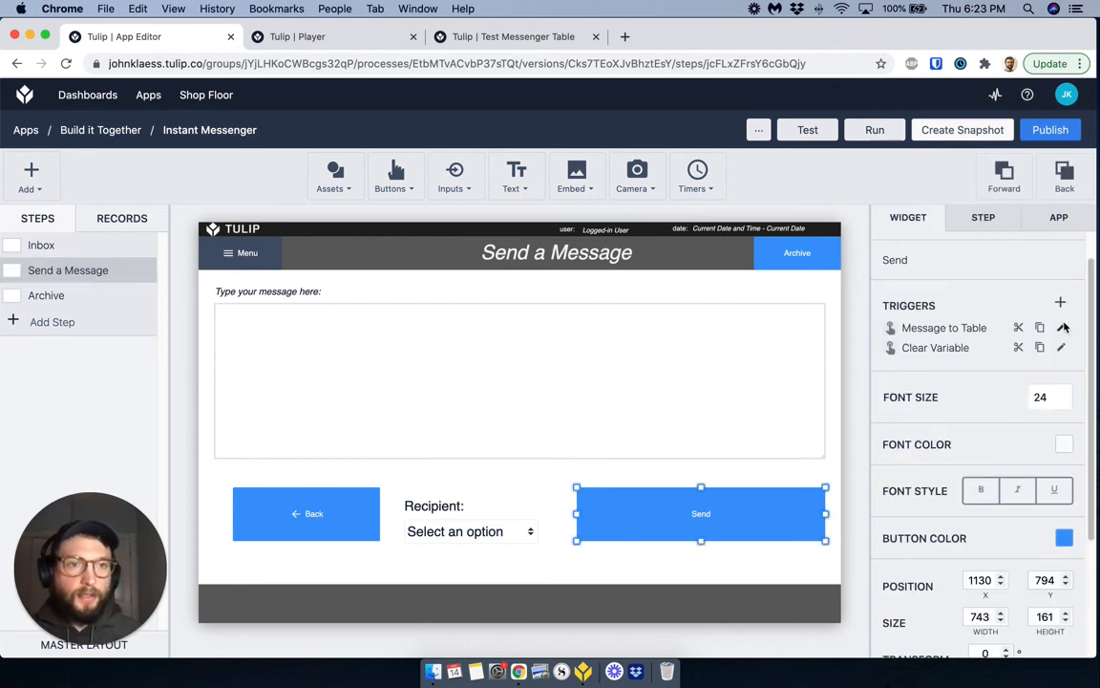
click(943, 328)
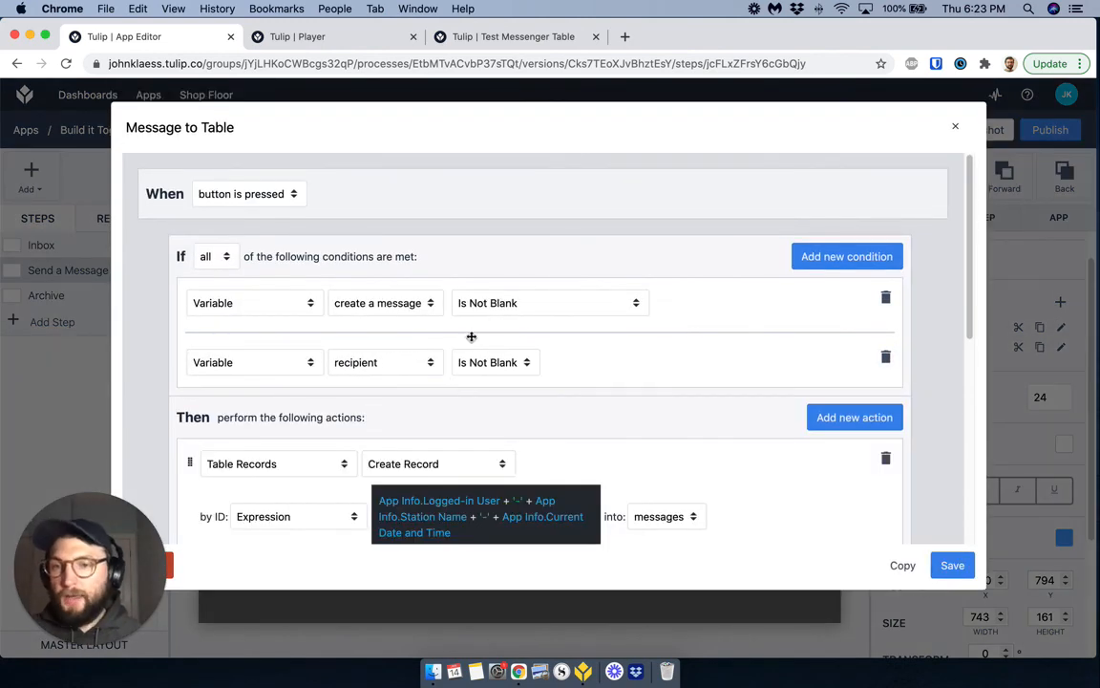
scroll(468, 331, down, 5)
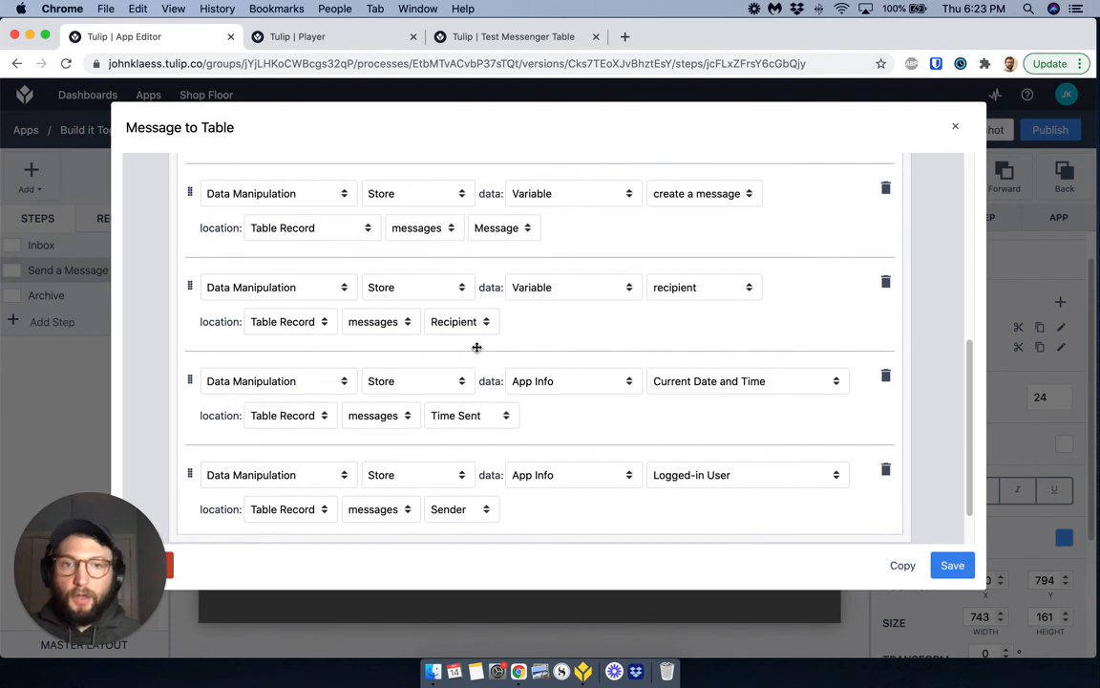
scroll(477, 351, down, 1)
scroll(477, 352, up, 2)
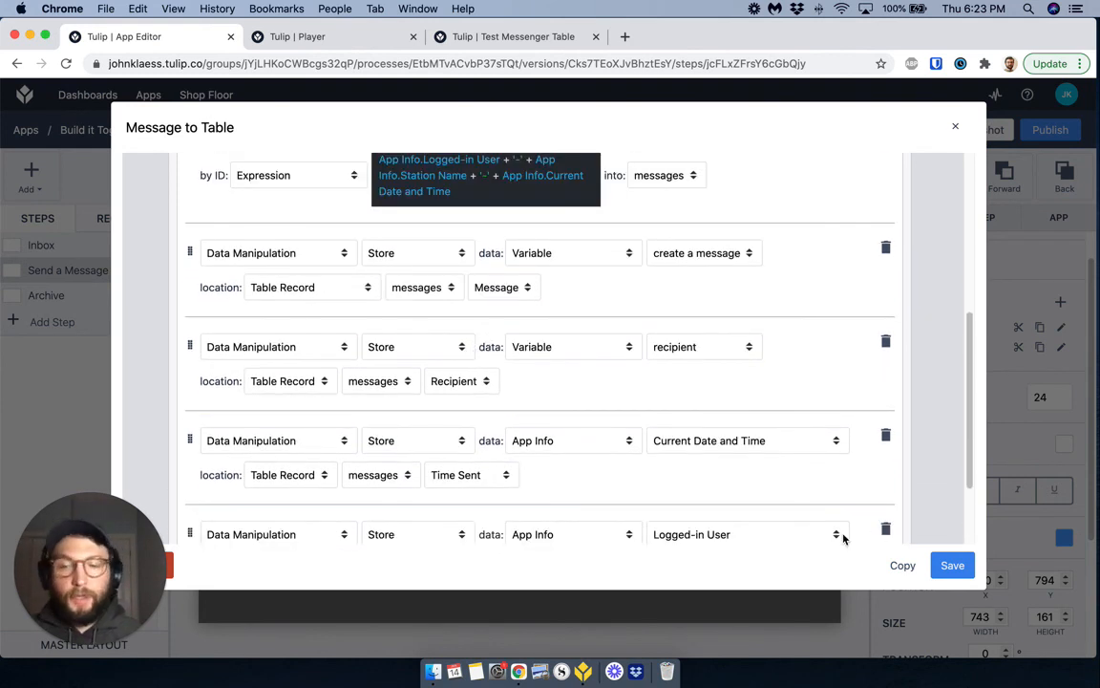
click(953, 566)
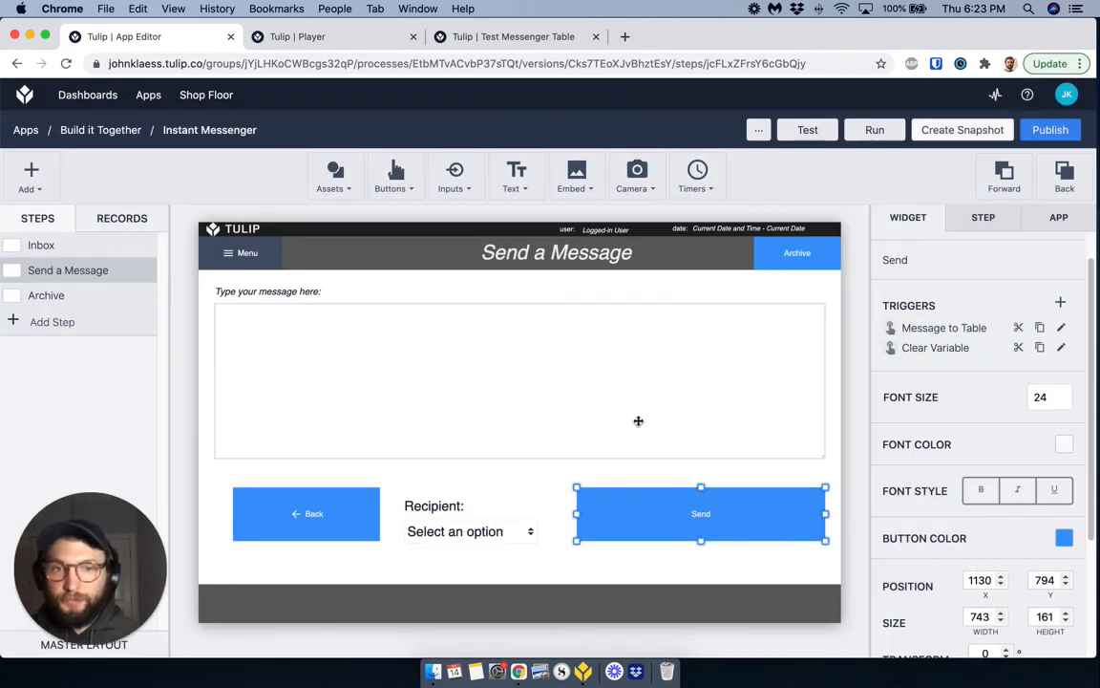
click(46, 247)
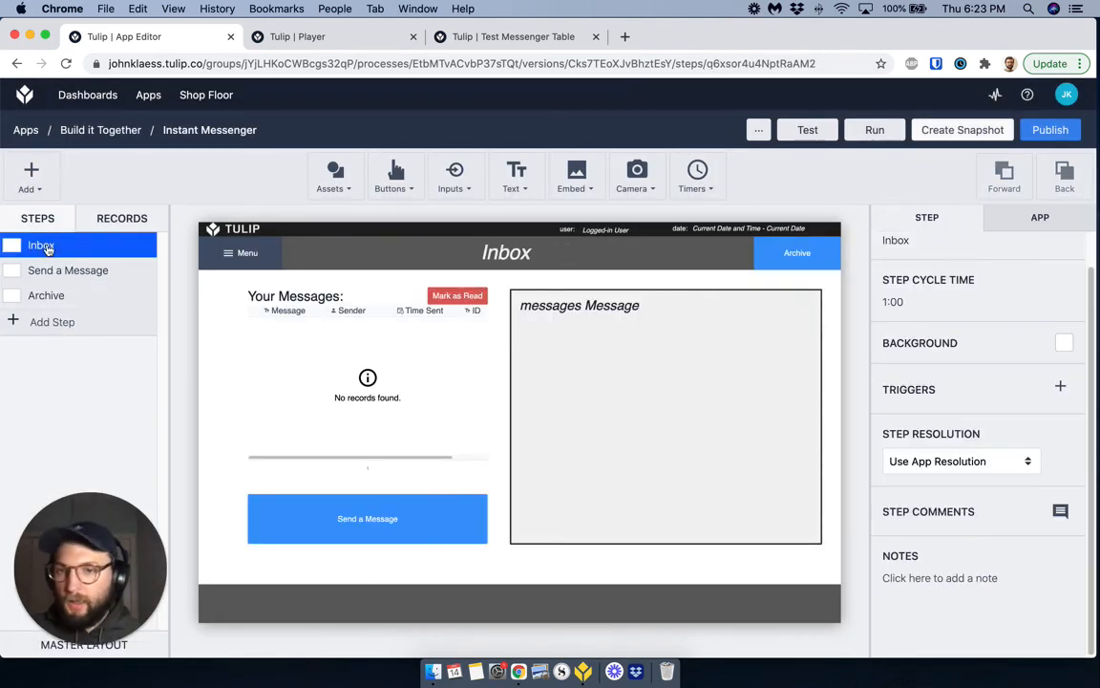